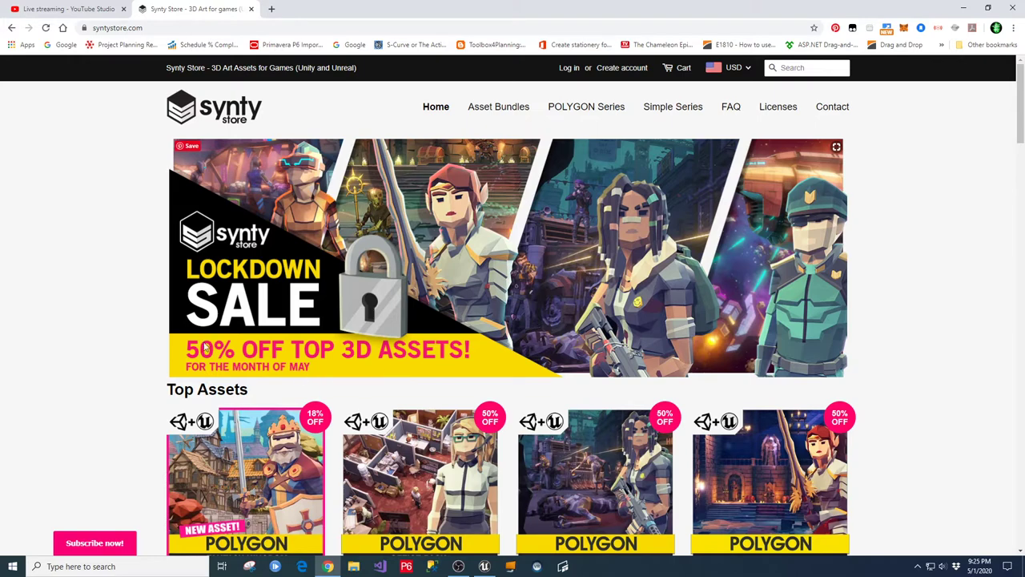
Step: Examine the discounted POLYGON asset packs on the Synty Store home page
{"action": "scroll", "coordinate": [139, 372], "scroll_direction": "down", "scroll_amount": 4}
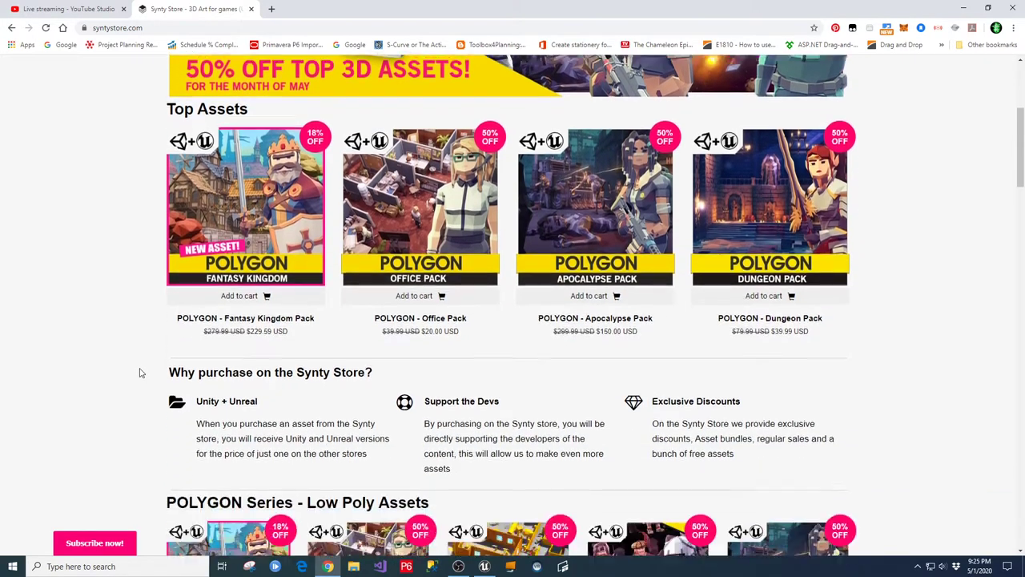
{"action": "scroll", "coordinate": [140, 372], "scroll_direction": "down", "scroll_amount": 5}
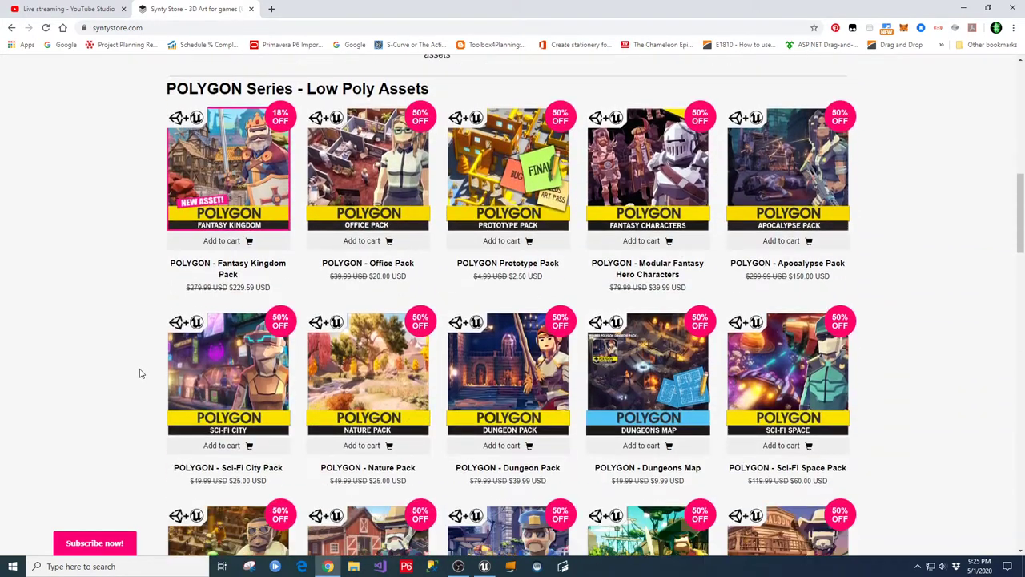
{"action": "scroll", "coordinate": [959, 382], "scroll_direction": "down", "scroll_amount": 4}
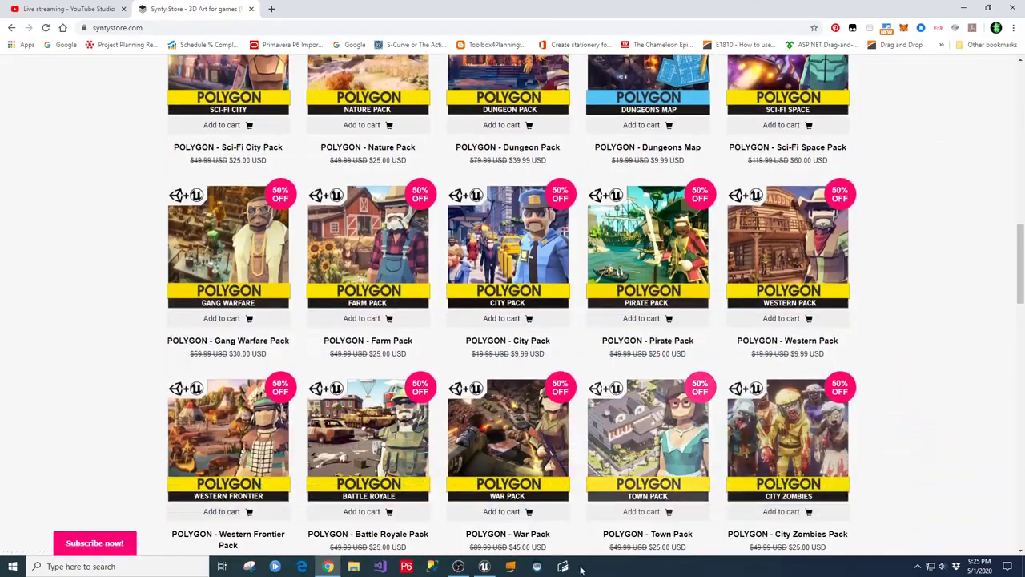
Step: Switch to Unreal Editor and load the Overview map from the PolygonDungeons Maps folder
{"action": "left_click", "coordinate": [484, 567]}
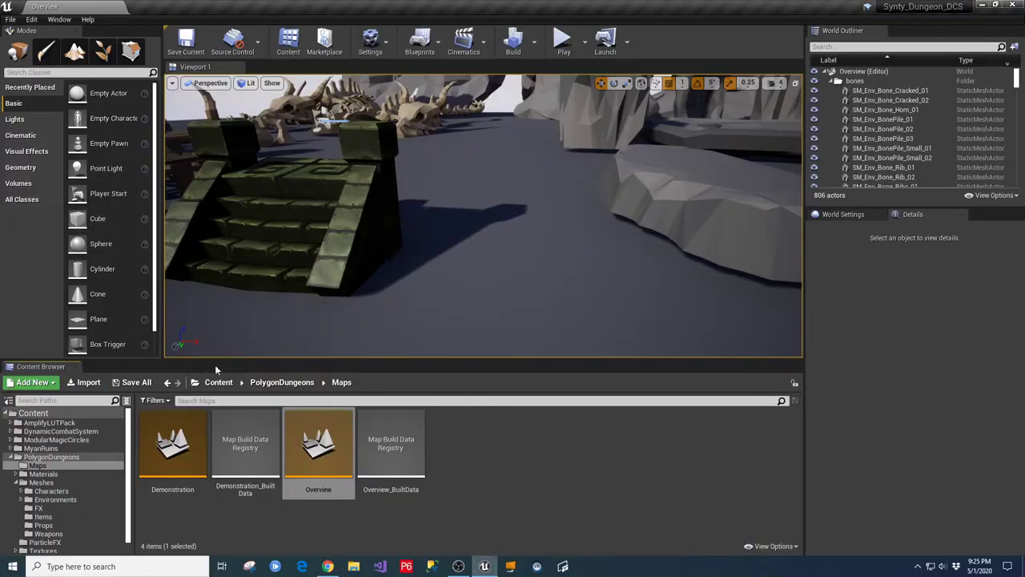
{"action": "left_click_drag", "start_coordinate": [218, 360], "coordinate": [218, 254]}
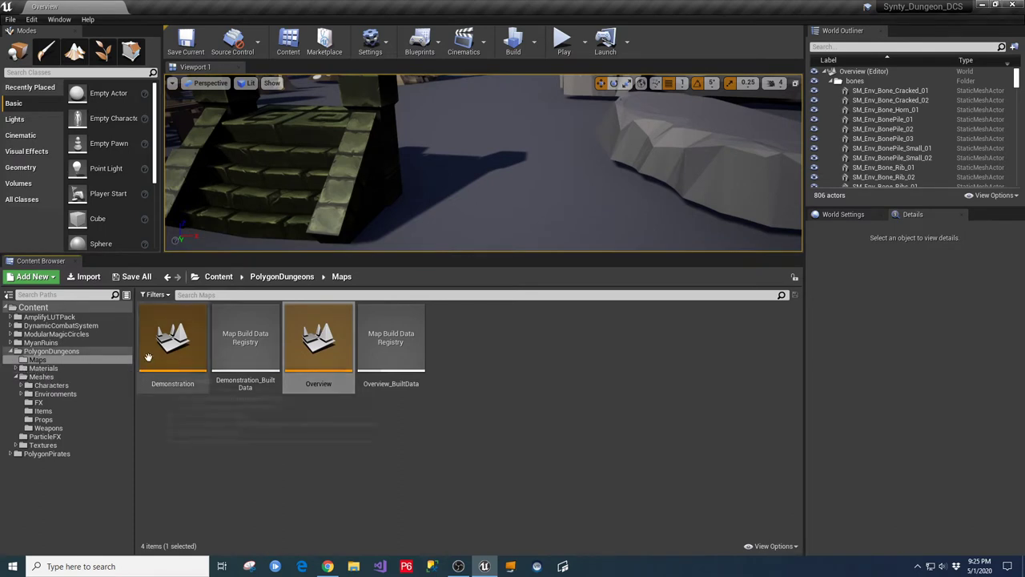
{"action": "double_click", "coordinate": [335, 335]}
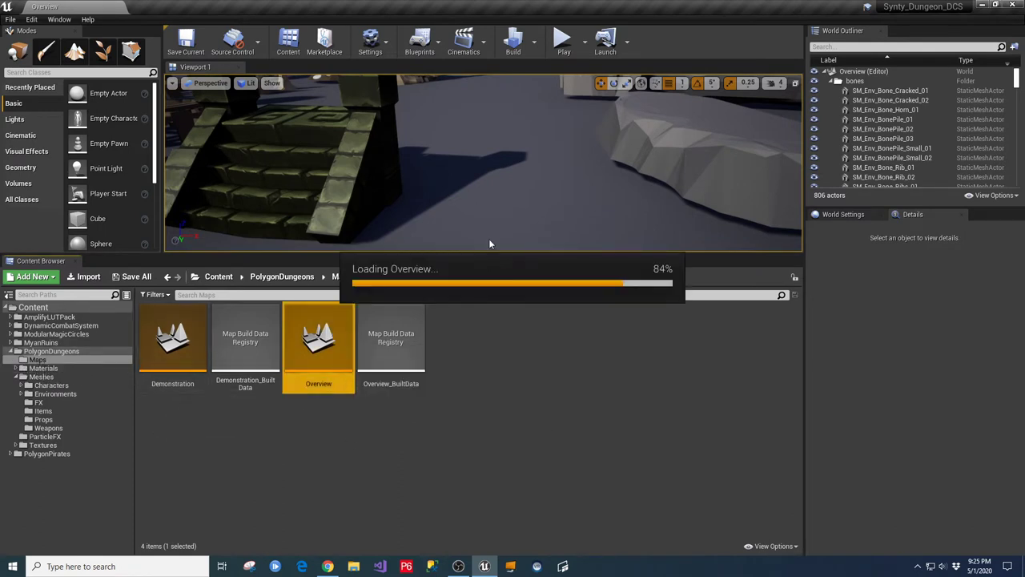
Step: Delete the green stone staircase and the actor on the open floor beside the weapon display, and enlarge the viewport
{"action": "left_click", "coordinate": [338, 158]}
{"action": "key", "text": "Delete"}
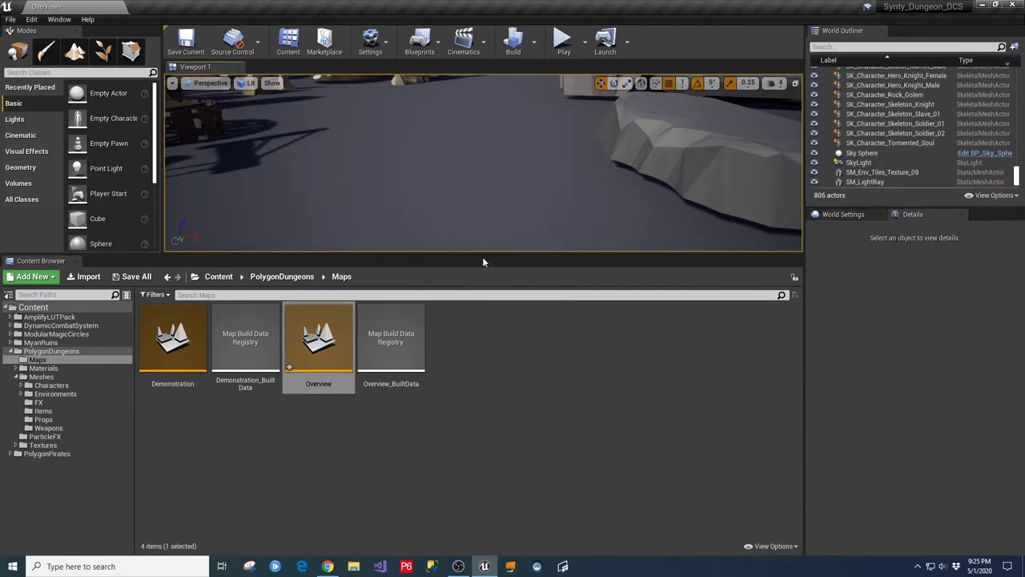
{"action": "left_click_drag", "start_coordinate": [482, 256], "coordinate": [483, 437]}
{"action": "right_click_drag", "start_coordinate": [451, 286], "coordinate": [301, 237]}
{"action": "mouse_move", "coordinate": [554, 295]}
{"action": "right_mouse_down"}
{"action": "mouse_move", "coordinate": [529, 293]}
{"action": "mouse_move", "coordinate": [555, 294]}
{"action": "right_mouse_up"}
{"action": "left_click", "coordinate": [542, 288]}
{"action": "key", "text": "Delete"}
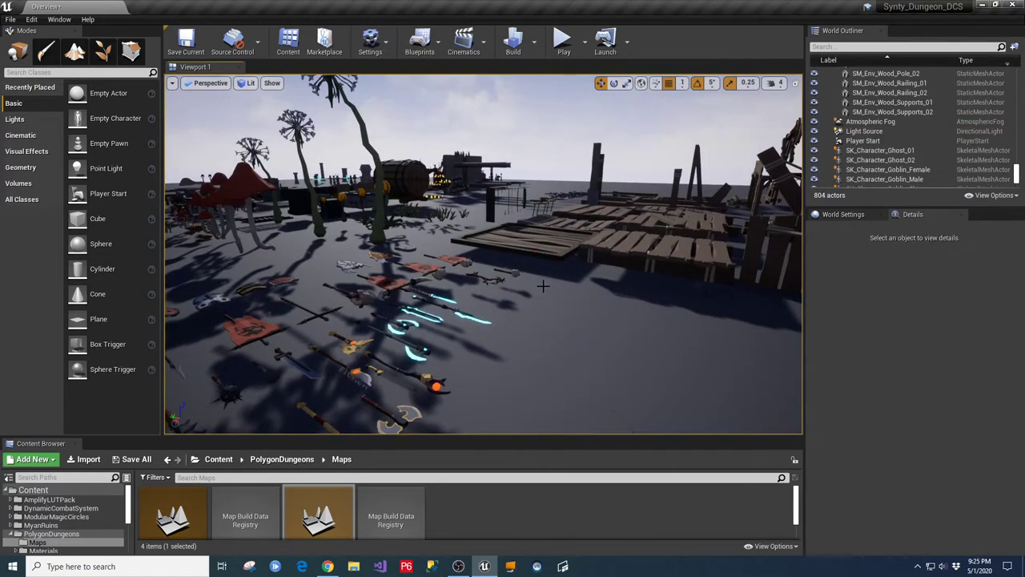
Step: Examine the dungeon pack's full asset layout from above, and the lineup of character models at ground level
{"action": "right_click_drag", "start_coordinate": [538, 301], "coordinate": [610, 403]}
{"action": "right_click_drag", "start_coordinate": [300, 195], "coordinate": [310, 204]}
{"action": "right_click_drag", "start_coordinate": [538, 301], "coordinate": [538, 301]}
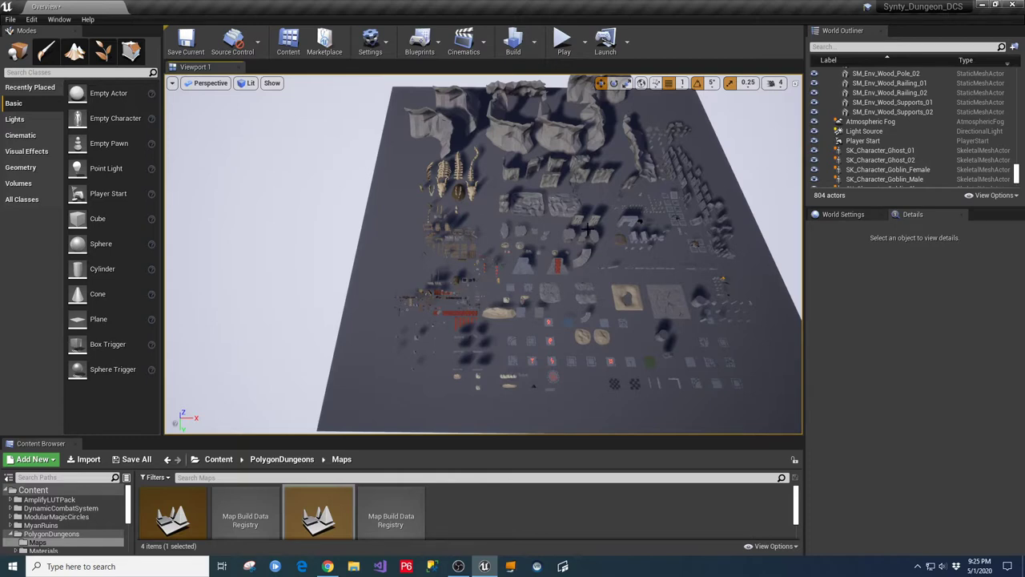
{"action": "right_click_drag", "start_coordinate": [538, 302], "coordinate": [539, 301]}
{"action": "right_click_drag", "start_coordinate": [587, 229], "coordinate": [587, 230]}
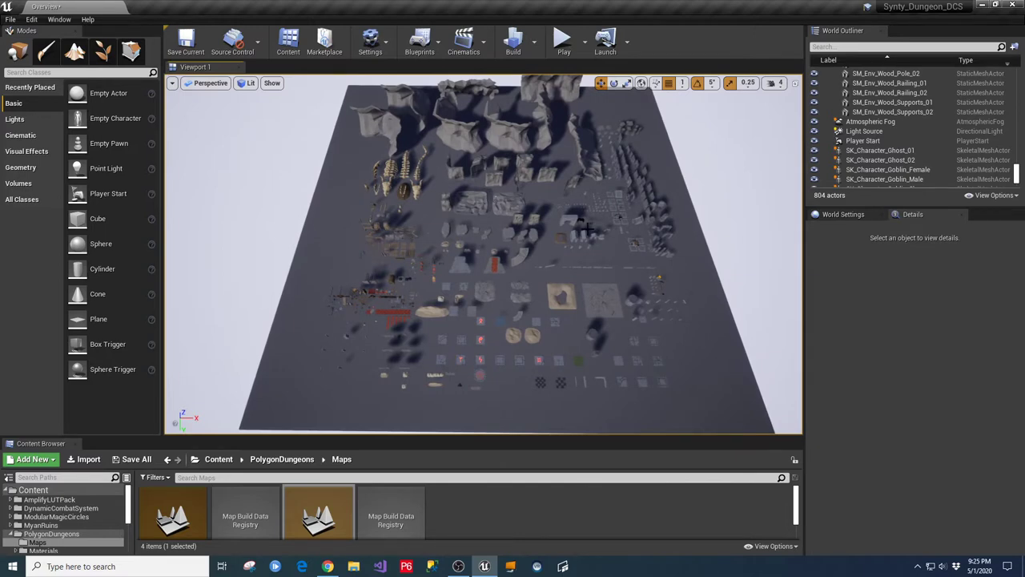
{"action": "right_click_drag", "start_coordinate": [588, 230], "coordinate": [587, 229]}
{"action": "key", "text": "w"}
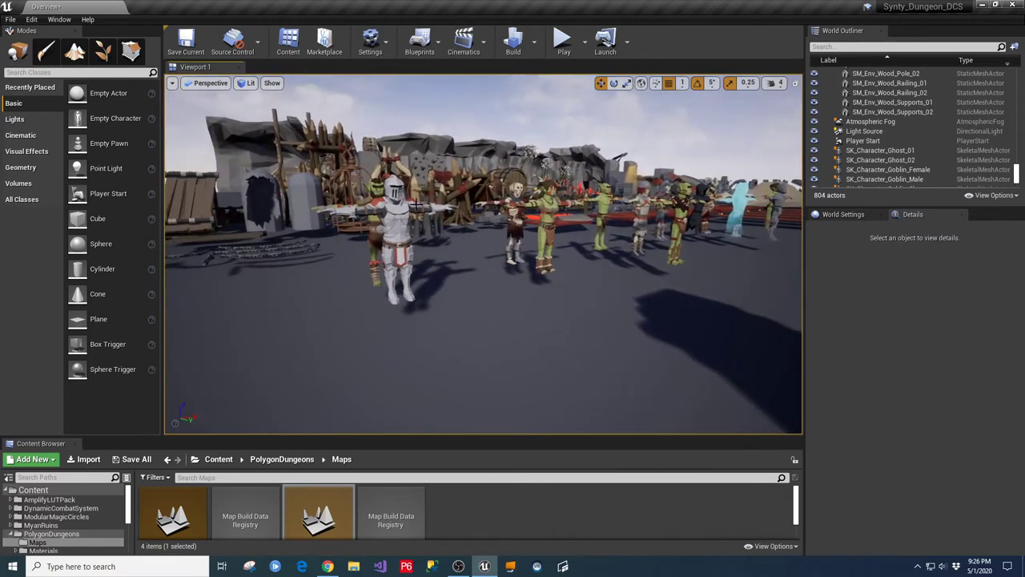
{"action": "right_click_drag", "start_coordinate": [633, 293], "coordinate": [633, 293]}
{"action": "right_click_drag", "start_coordinate": [703, 164], "coordinate": [703, 163]}
Step: Set the viewport camera speed to 1 and examine the goblin, knight and other character models up close
{"action": "left_click", "coordinate": [777, 84]}
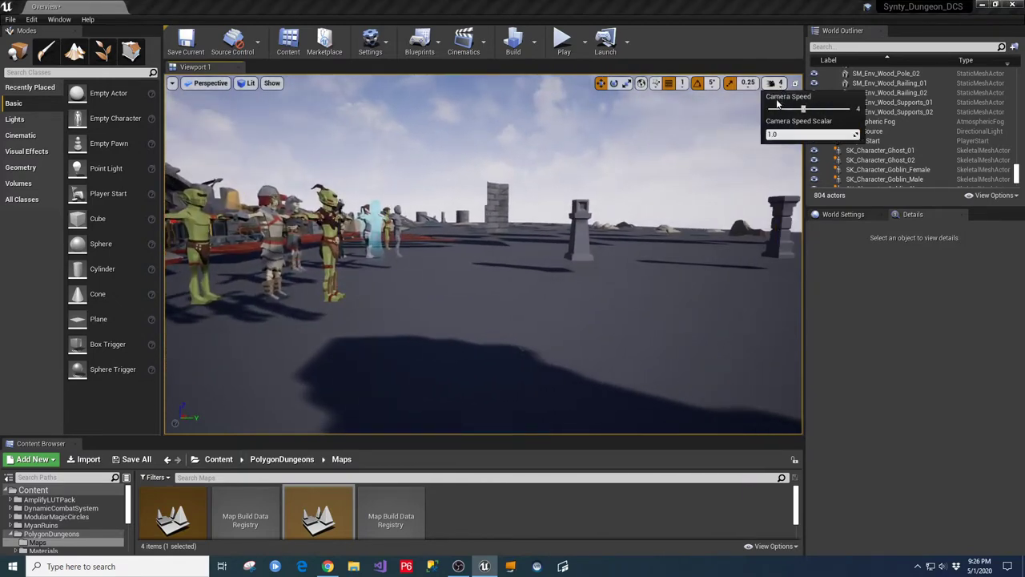
{"action": "left_click_drag", "start_coordinate": [804, 110], "coordinate": [781, 110]}
{"action": "left_click", "coordinate": [739, 188]}
{"action": "right_click_drag", "start_coordinate": [738, 189], "coordinate": [738, 189]}
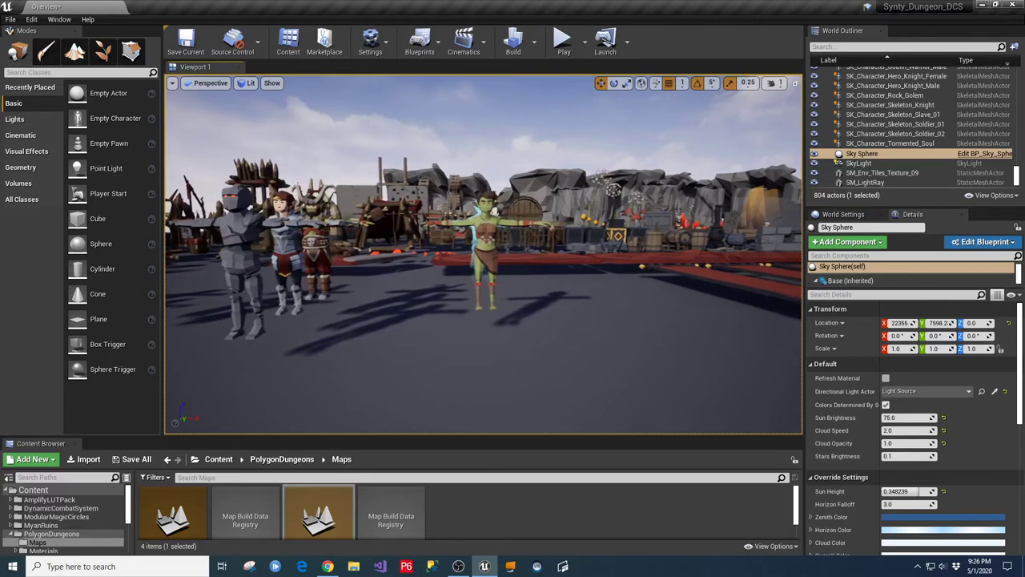
{"action": "right_click_drag", "start_coordinate": [484, 254], "coordinate": [513, 250]}
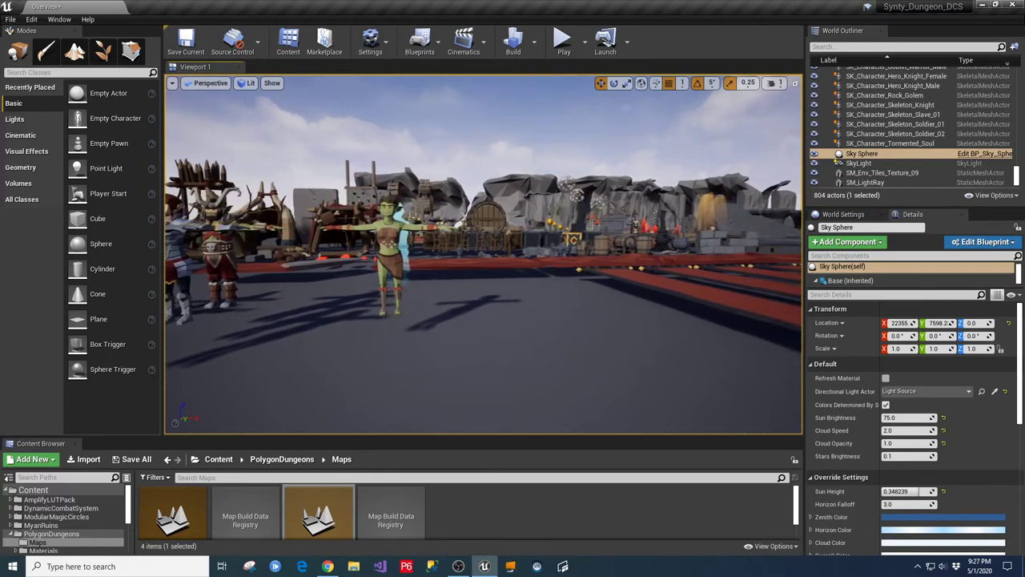
{"action": "right_click_drag", "start_coordinate": [739, 189], "coordinate": [738, 188]}
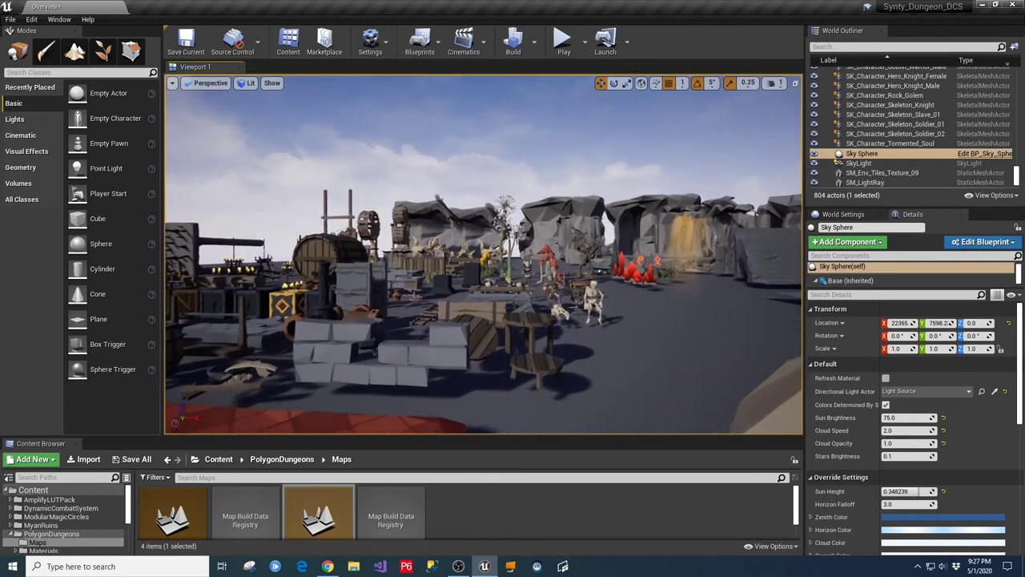
Step: Set the viewport camera speed to 2 and examine the crates, treasure chests and furniture props
{"action": "left_click", "coordinate": [777, 83]}
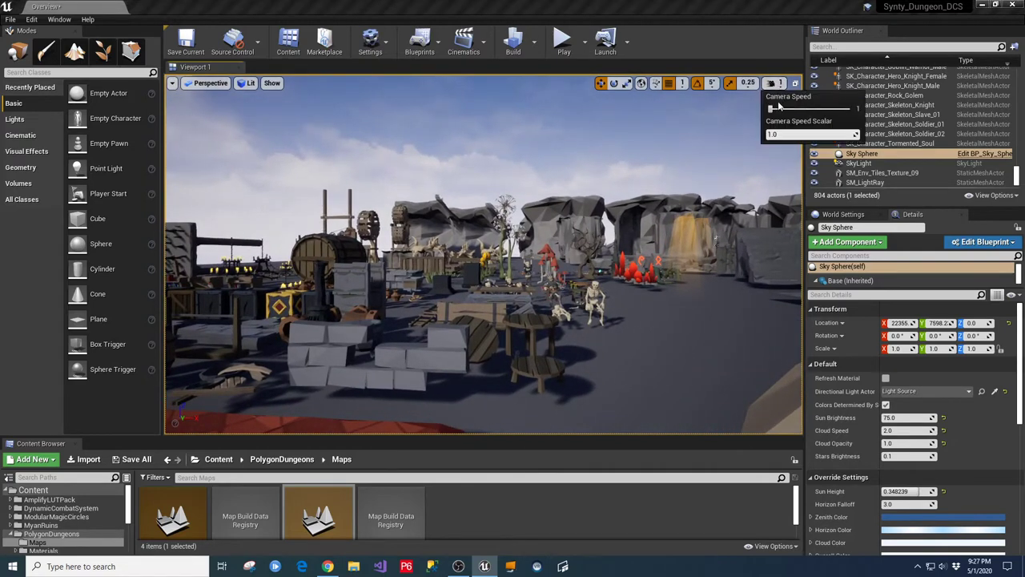
{"action": "right_click_drag", "start_coordinate": [739, 188], "coordinate": [721, 200]}
{"action": "key", "text": "w"}
{"action": "right_click_drag", "start_coordinate": [483, 254], "coordinate": [232, 252]}
{"action": "key", "text": "w"}
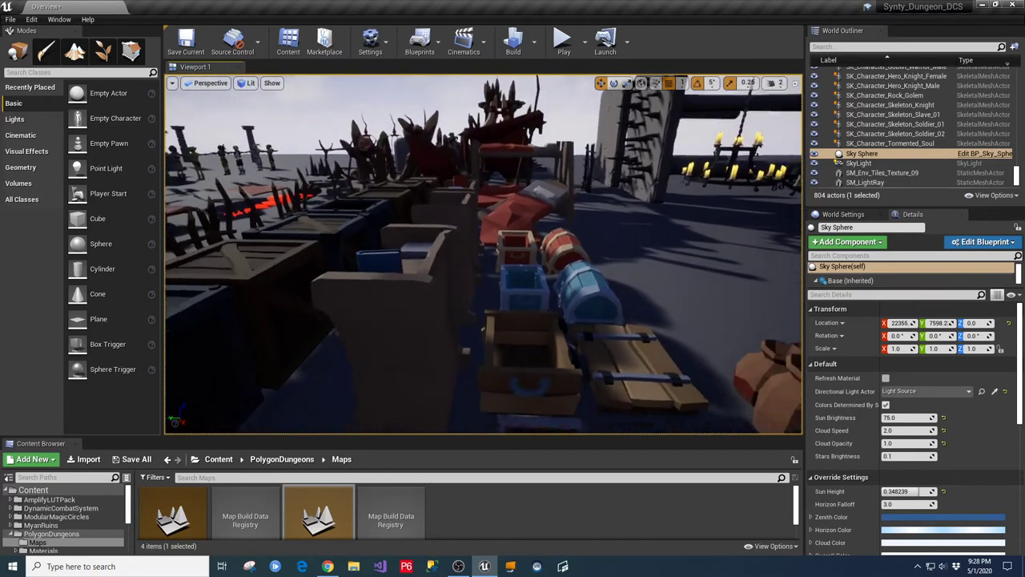
{"action": "key", "text": "s"}
{"action": "right_click_drag", "start_coordinate": [483, 254], "coordinate": [697, 257]}
{"action": "key", "text": "s"}
Step: Examine the spiked barricades, red cloth tents and other goblin camp structures
{"action": "right_click_drag", "start_coordinate": [483, 254], "coordinate": [324, 92]}
{"action": "key", "text": "w"}
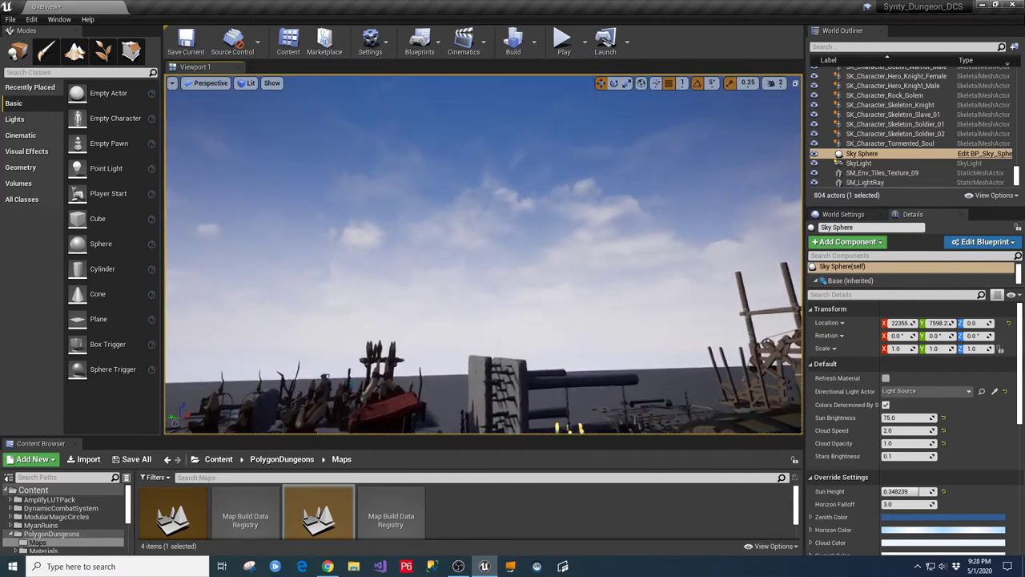
{"action": "key", "text": "w"}
{"action": "right_click_drag", "start_coordinate": [483, 254], "coordinate": [388, 328]}
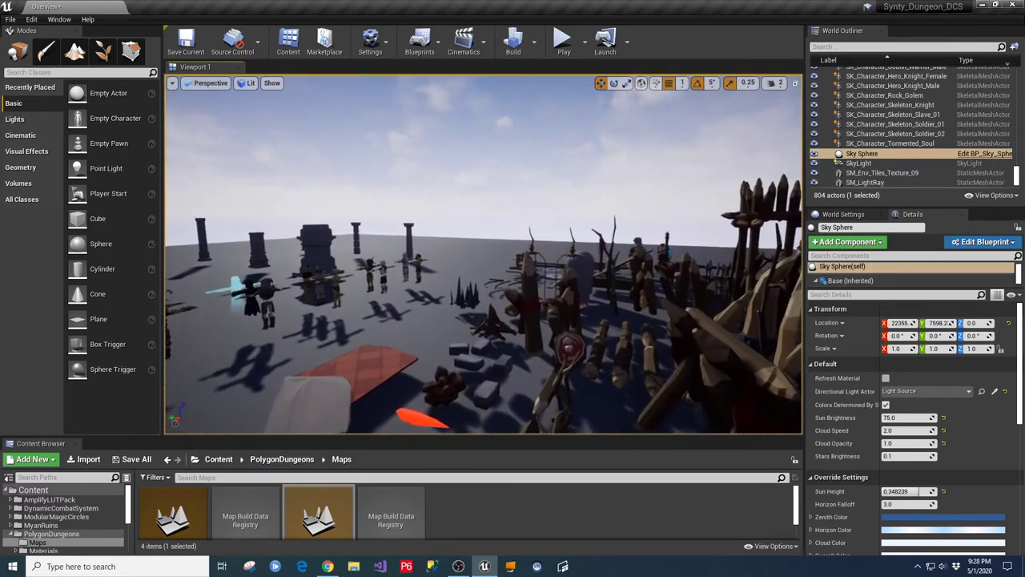
{"action": "key", "text": "w"}
{"action": "right_click_drag", "start_coordinate": [483, 254], "coordinate": [645, 231]}
{"action": "key", "text": "w"}
{"action": "key", "text": "w"}
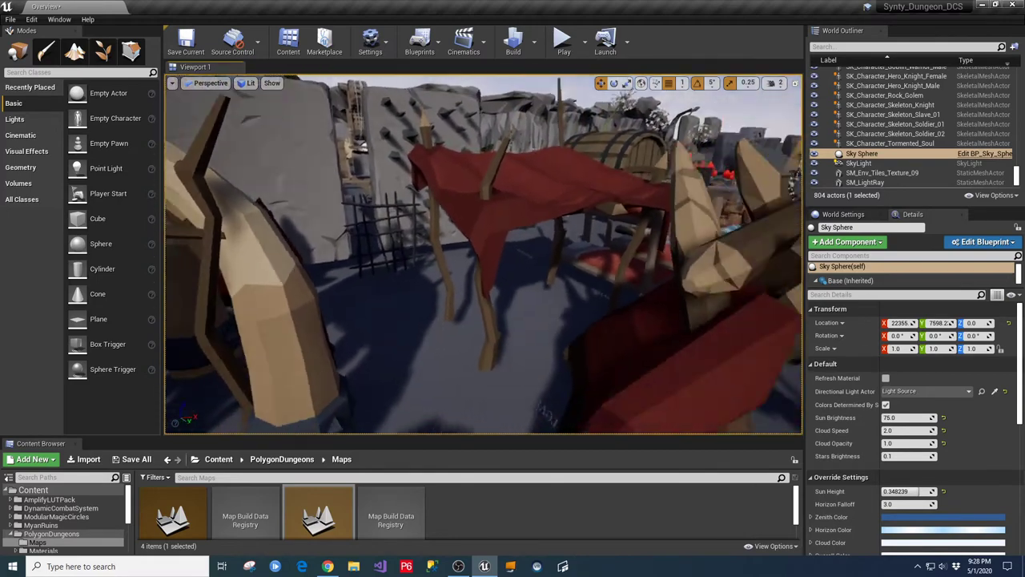
{"action": "right_click_drag", "start_coordinate": [483, 254], "coordinate": [437, 88]}
{"action": "key", "text": "s"}
{"action": "key", "text": "s"}
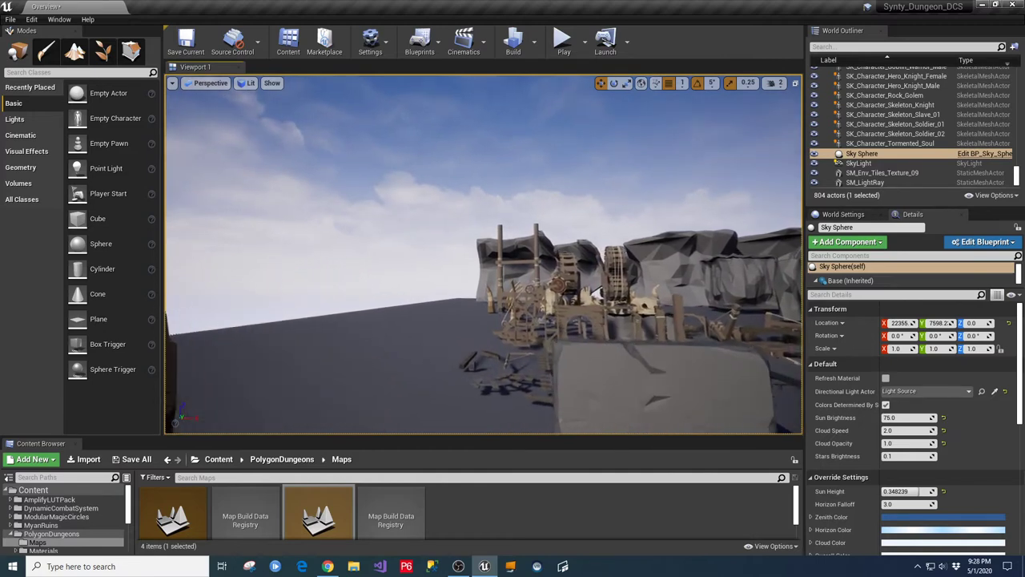
Step: Examine the wooden mine structures, rail tracks and platforms
{"action": "key", "text": "w"}
{"action": "right_click_drag", "start_coordinate": [484, 255], "coordinate": [601, 323]}
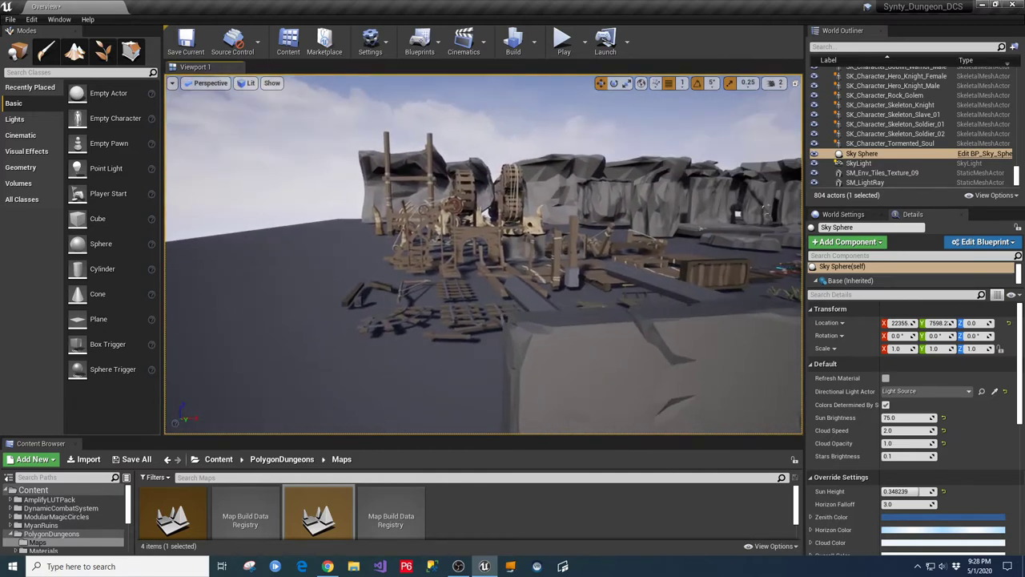
{"action": "key", "text": "w"}
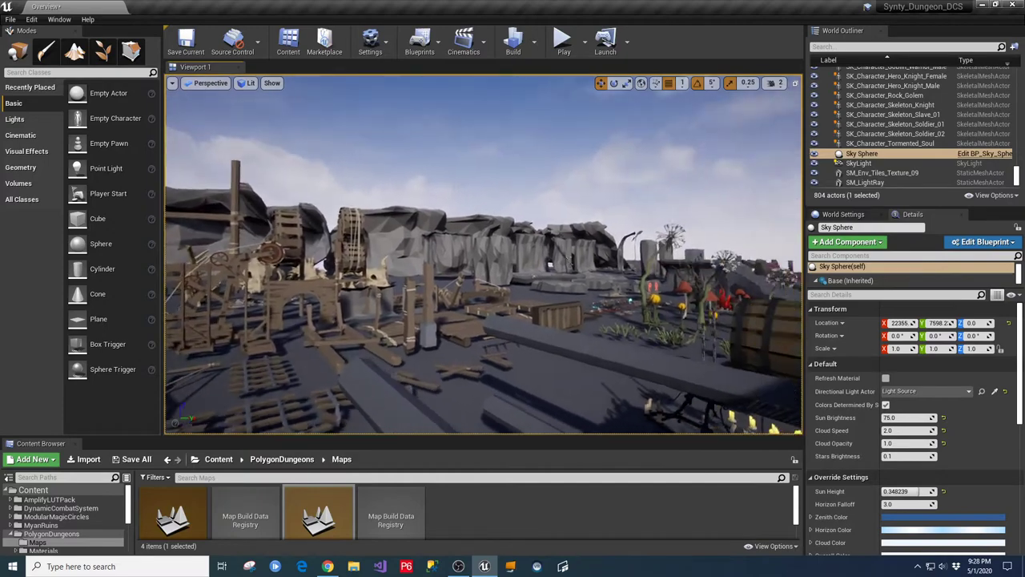
{"action": "right_click_drag", "start_coordinate": [484, 255], "coordinate": [325, 297]}
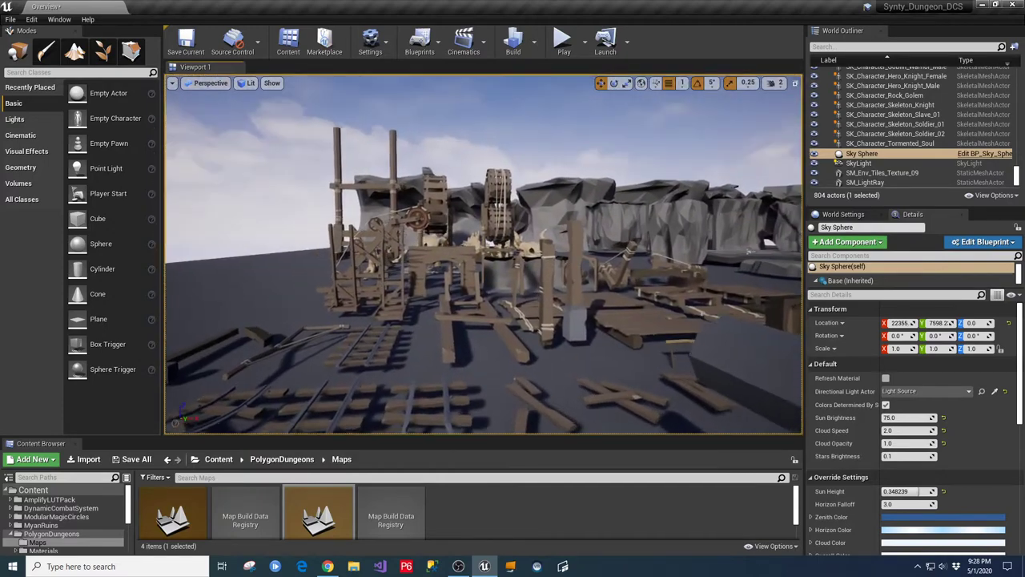
{"action": "right_click_drag", "start_coordinate": [484, 255], "coordinate": [376, 217]}
Step: Examine the mushrooms and fantasy plants, and the weapons, banners and shields laid out on the ground
{"action": "key", "text": "w"}
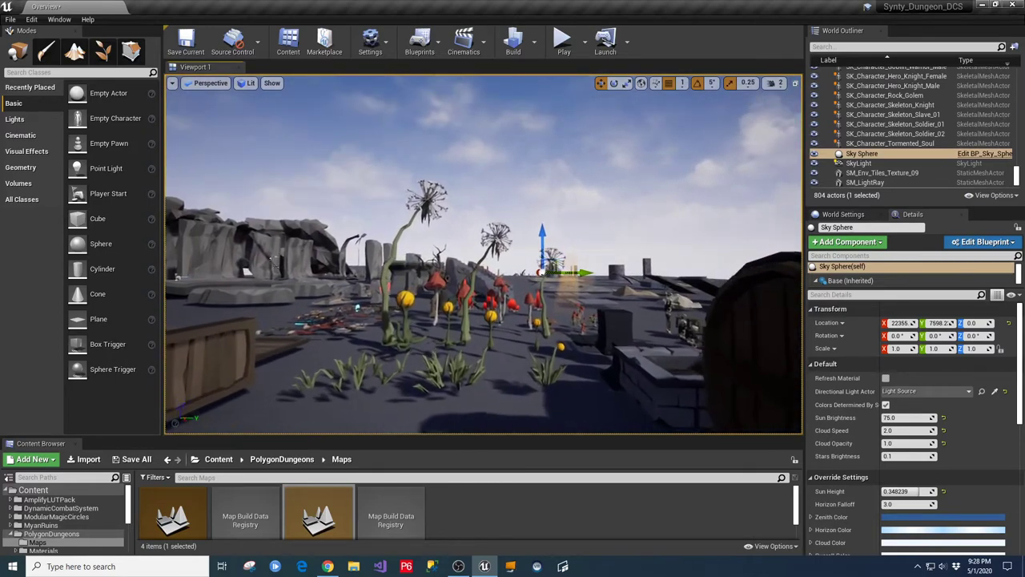
{"action": "key", "text": "w"}
{"action": "right_click_drag", "start_coordinate": [484, 255], "coordinate": [549, 250]}
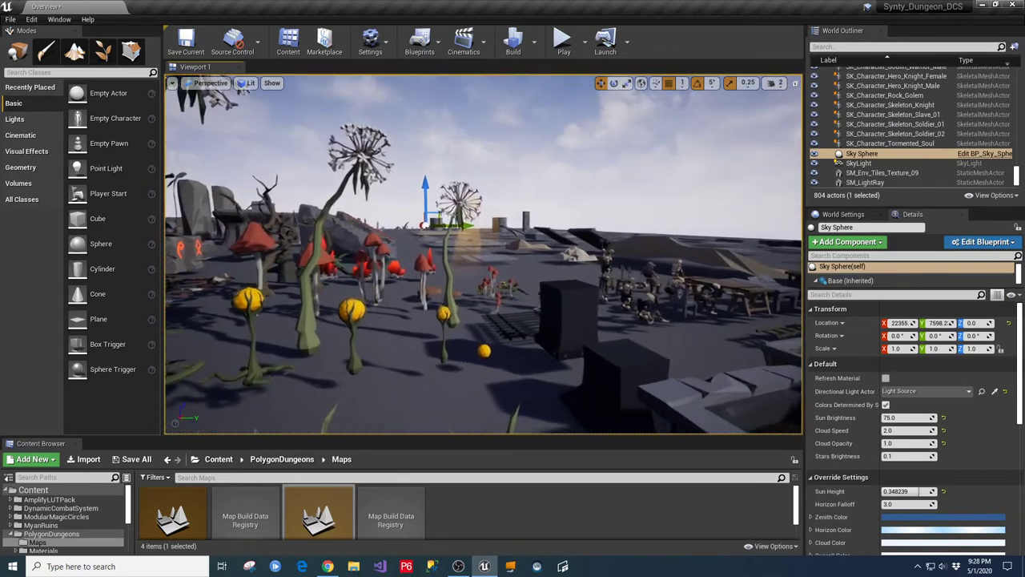
{"action": "key", "text": "w"}
{"action": "right_click_drag", "start_coordinate": [484, 255], "coordinate": [400, 213]}
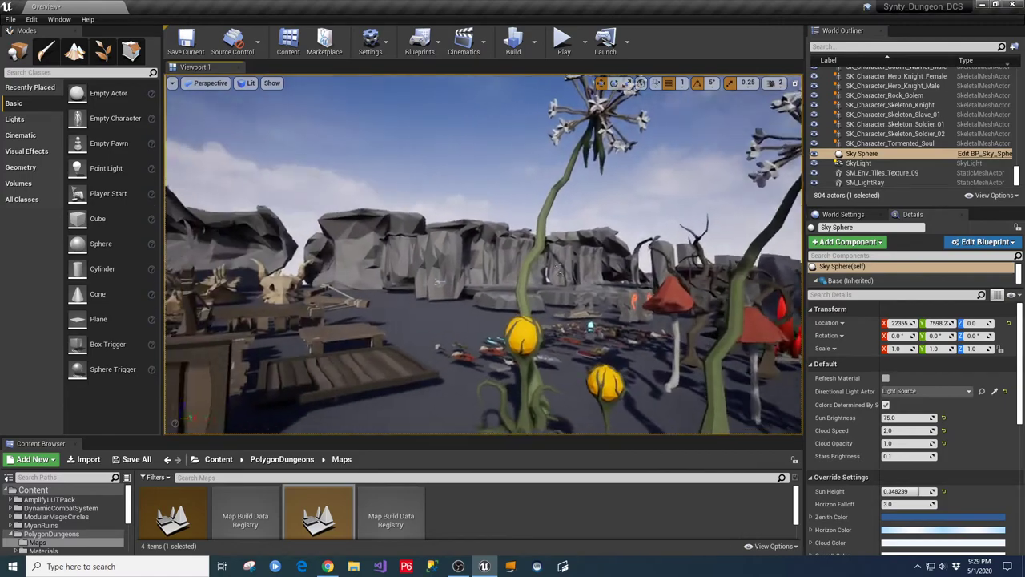
{"action": "right_click_drag", "start_coordinate": [484, 255], "coordinate": [420, 231]}
{"action": "key", "text": "w"}
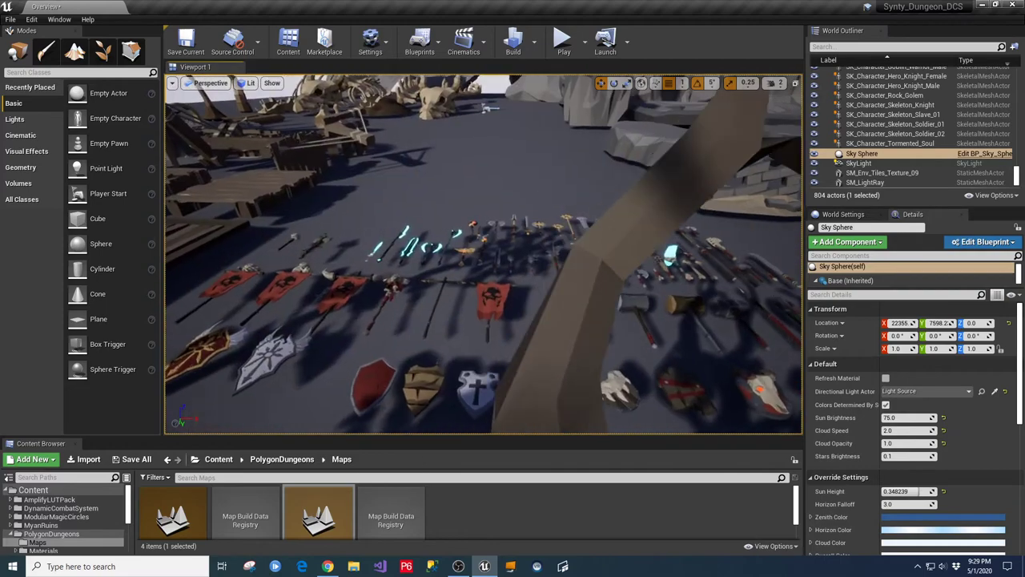
Step: Examine the glowing rune stones, the rock formations and the floor pieces beyond them
{"action": "right_click_drag", "start_coordinate": [483, 254], "coordinate": [486, 254]}
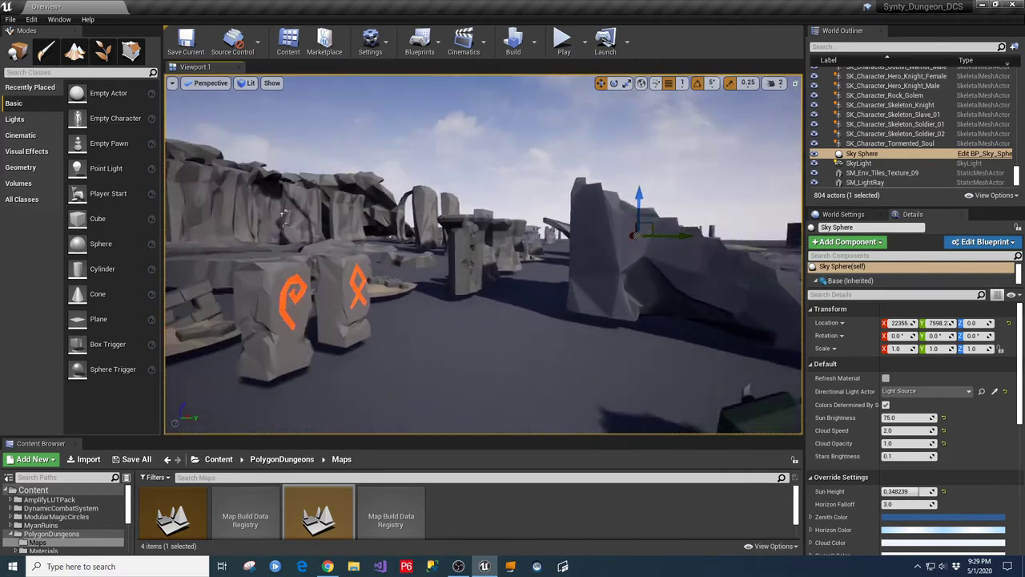
{"action": "right_click_drag", "start_coordinate": [609, 208], "coordinate": [578, 208]}
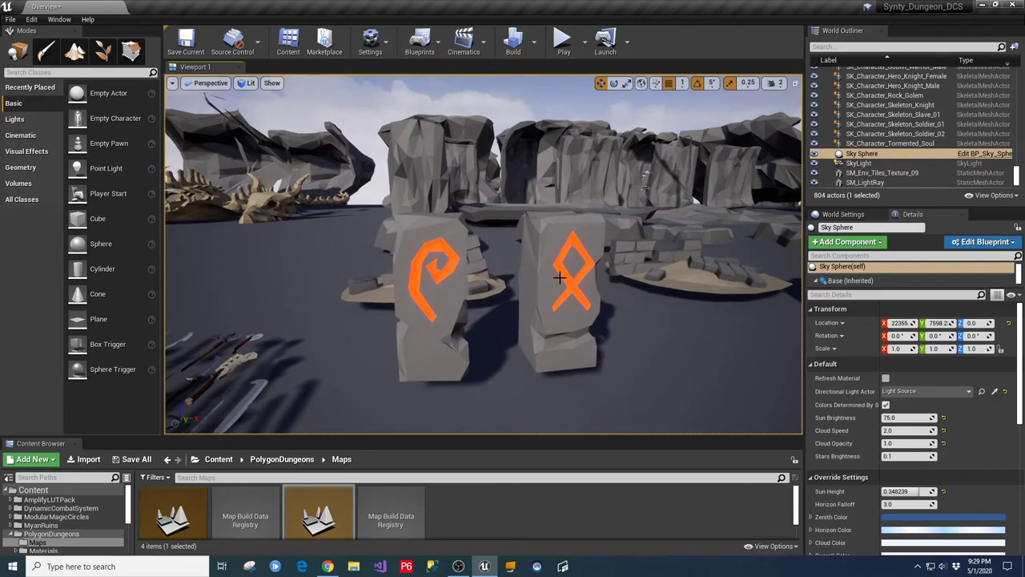
{"action": "right_click_drag", "start_coordinate": [560, 278], "coordinate": [595, 311]}
{"action": "key", "text": "s"}
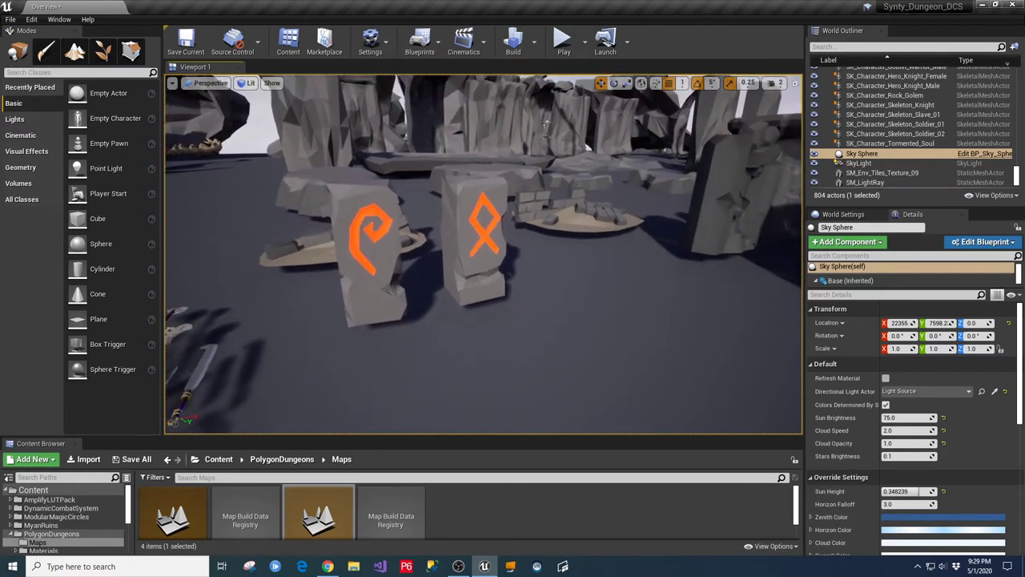
{"action": "right_click_drag", "start_coordinate": [547, 129], "coordinate": [797, 96]}
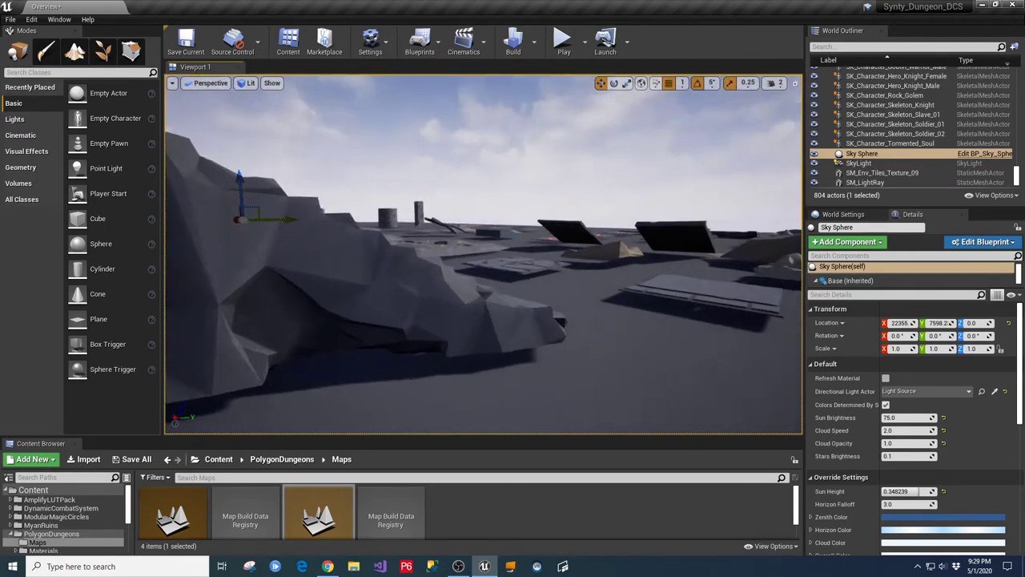
{"action": "right_click_drag", "start_coordinate": [513, 254], "coordinate": [478, 233]}
{"action": "key", "text": "w"}
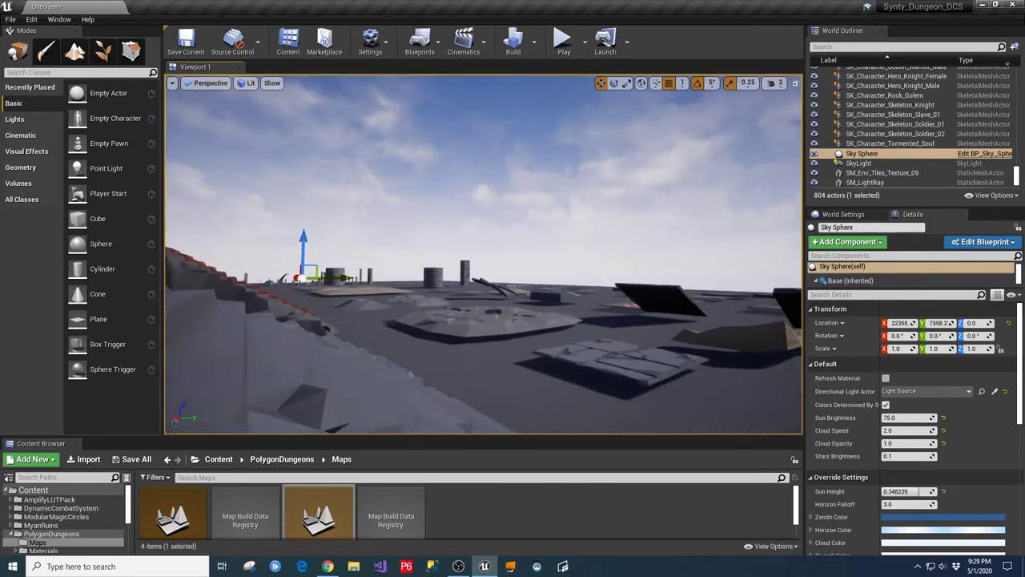
{"action": "right_click_drag", "start_coordinate": [671, 279], "coordinate": [678, 181]}
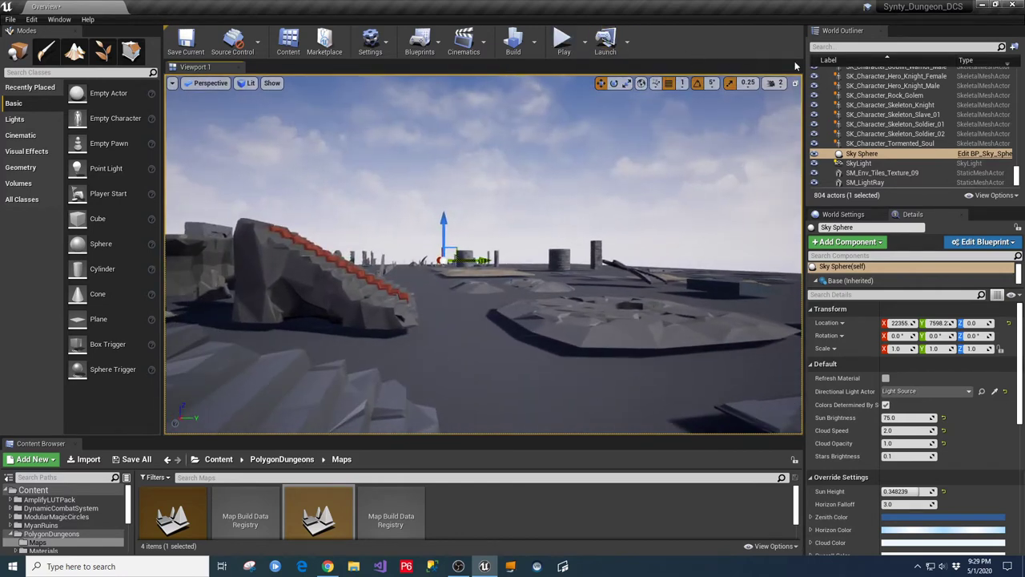
Step: Set the viewport camera speed to 4
{"action": "left_click", "coordinate": [773, 83]}
{"action": "left_click_drag", "start_coordinate": [780, 108], "coordinate": [803, 108]}
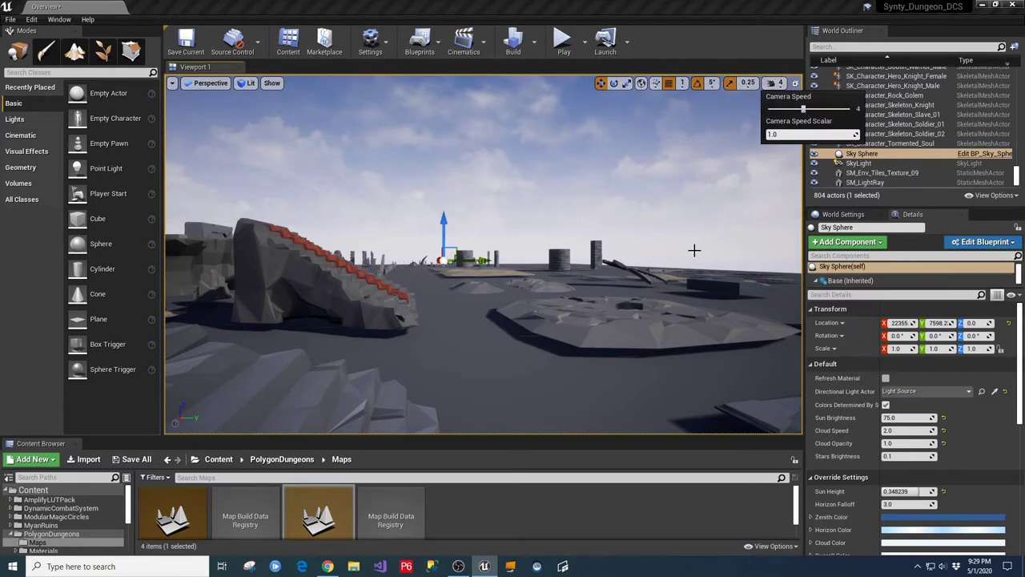
Step: Examine the rock cliffs, the carpeted stone stairs, the terrain pieces and the rows of floor tiles
{"action": "right_click_drag", "start_coordinate": [694, 250], "coordinate": [513, 189]}
{"action": "key", "text": "s"}
{"action": "key", "text": "d"}
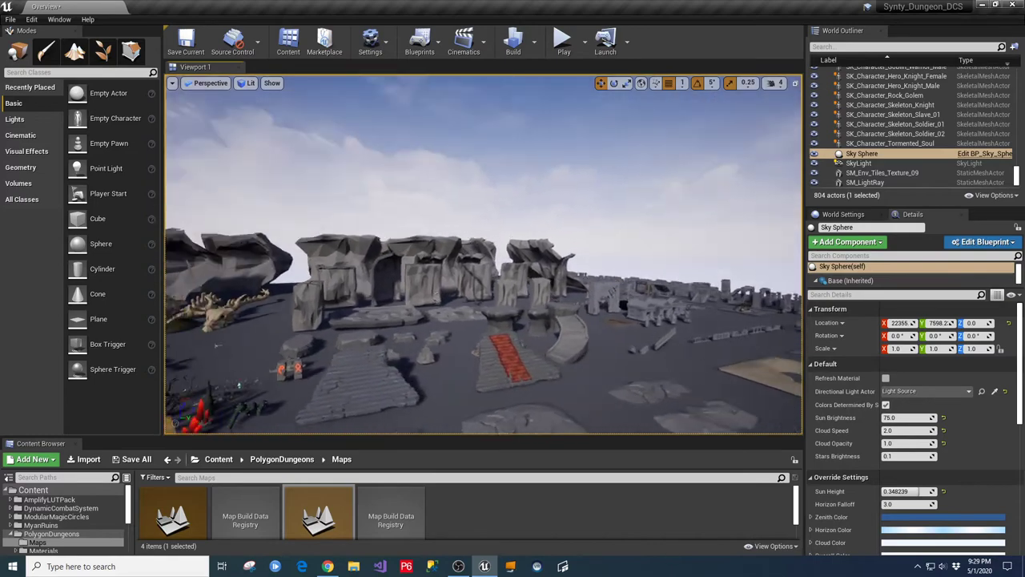
{"action": "right_click_drag", "start_coordinate": [216, 346], "coordinate": [265, 343]}
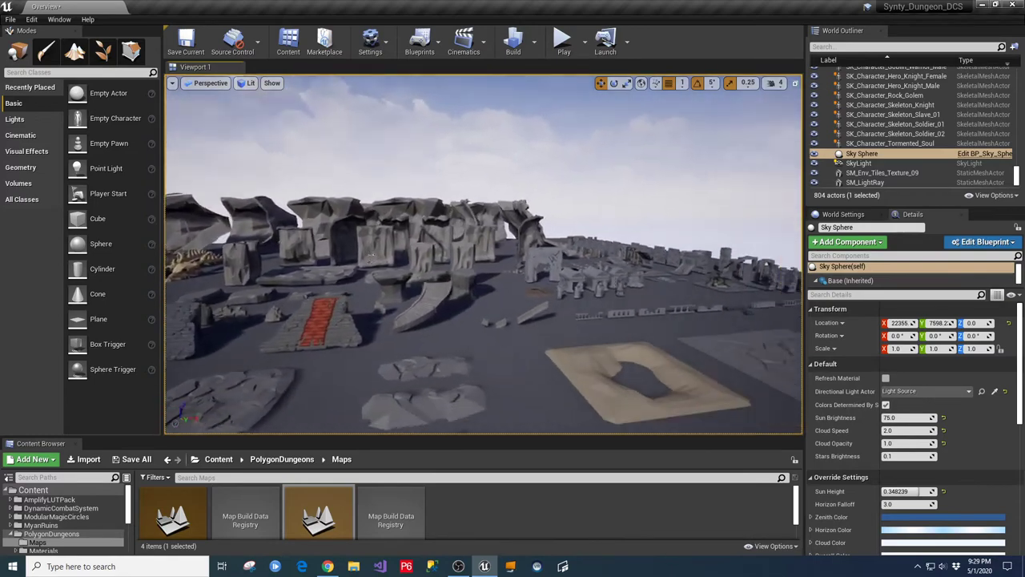
{"action": "key", "text": "s"}
{"action": "right_click_drag", "start_coordinate": [372, 255], "coordinate": [248, 281]}
{"action": "key", "text": "d"}
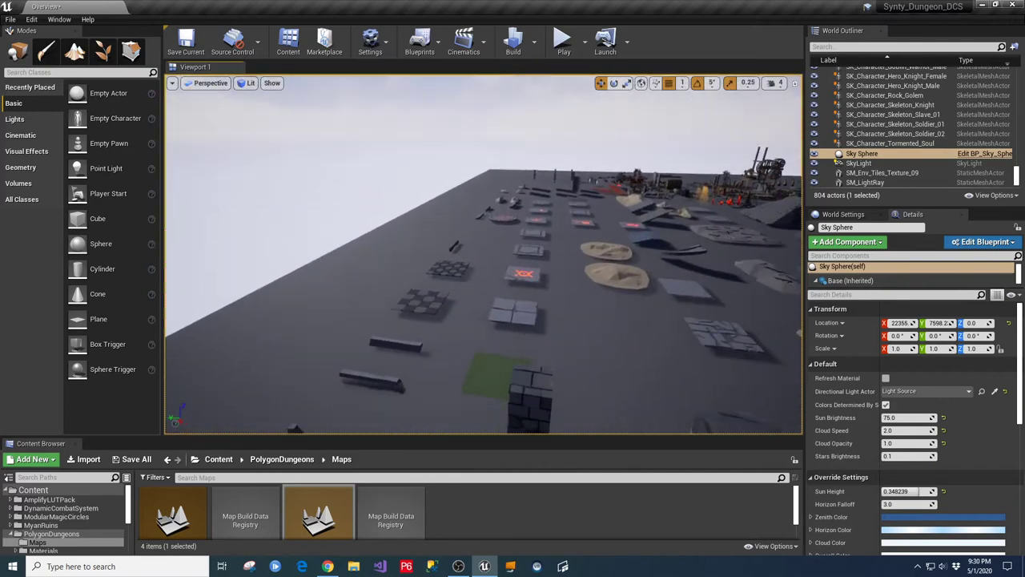
Step: Examine the statues, the pillared shrines, the stone archways and the wall pieces across the Overview map
{"action": "mouse_move", "coordinate": [250, 359]}
{"action": "right_mouse_down"}
{"action": "mouse_move", "coordinate": [254, 344]}
{"action": "mouse_move", "coordinate": [274, 344]}
{"action": "mouse_move", "coordinate": [241, 344]}
{"action": "mouse_move", "coordinate": [256, 344]}
{"action": "right_mouse_up"}
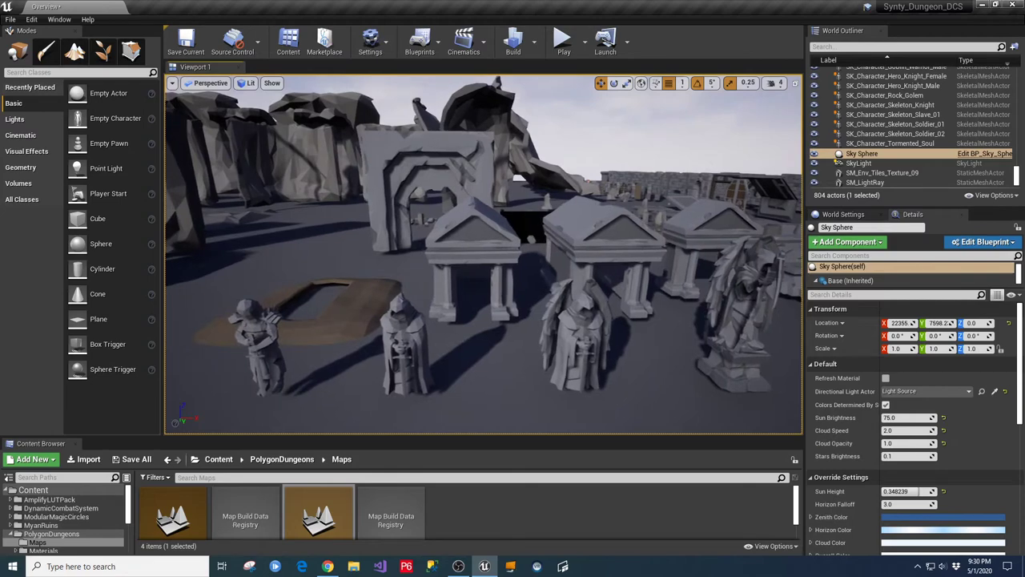
{"action": "right_click_drag", "start_coordinate": [257, 345], "coordinate": [272, 345]}
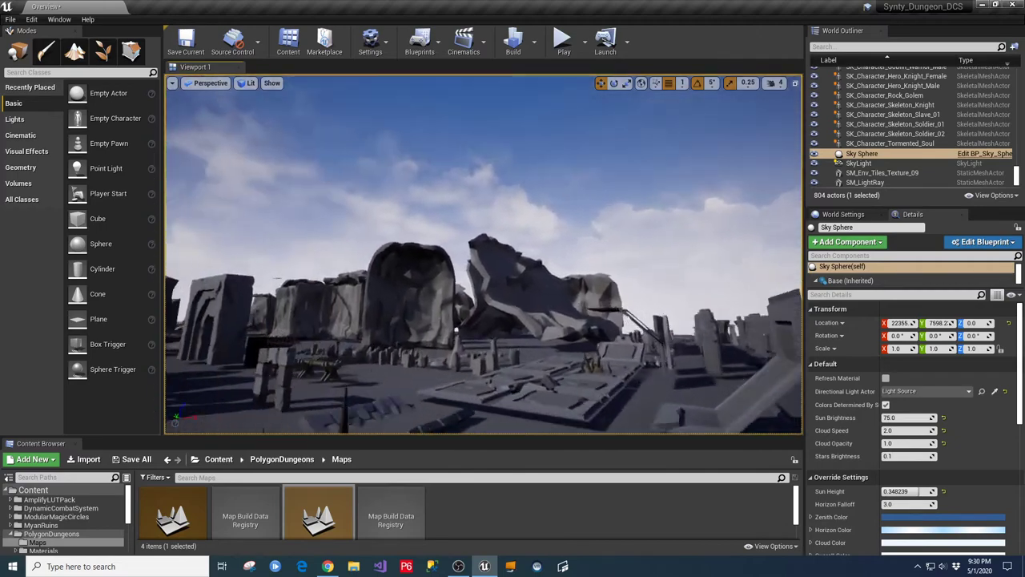
{"action": "right_click_drag", "start_coordinate": [272, 345], "coordinate": [278, 345]}
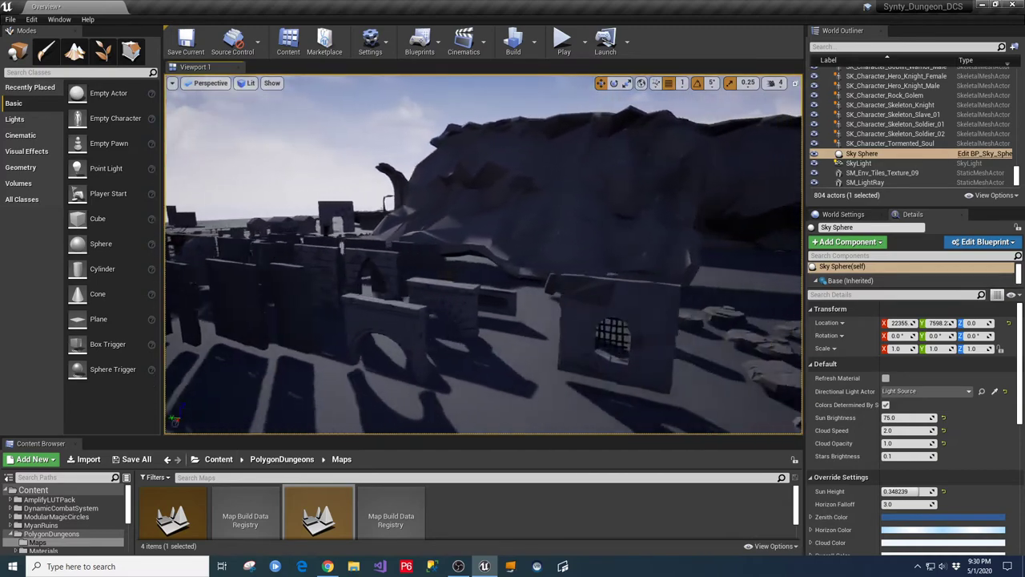
{"action": "right_click_drag", "start_coordinate": [483, 254], "coordinate": [425, 254]}
{"action": "key", "text": "d"}
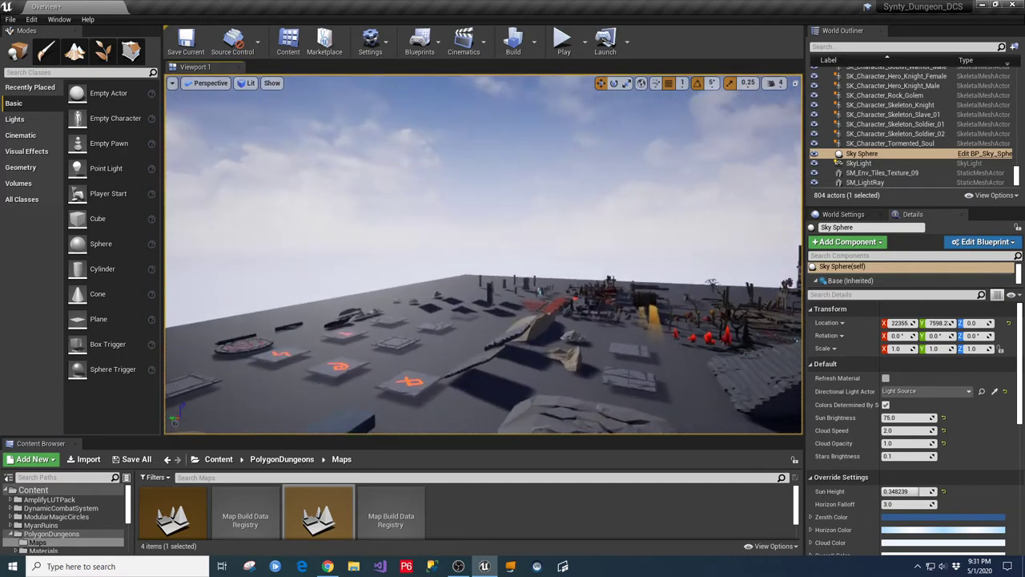
{"action": "right_click_drag", "start_coordinate": [483, 253], "coordinate": [586, 285]}
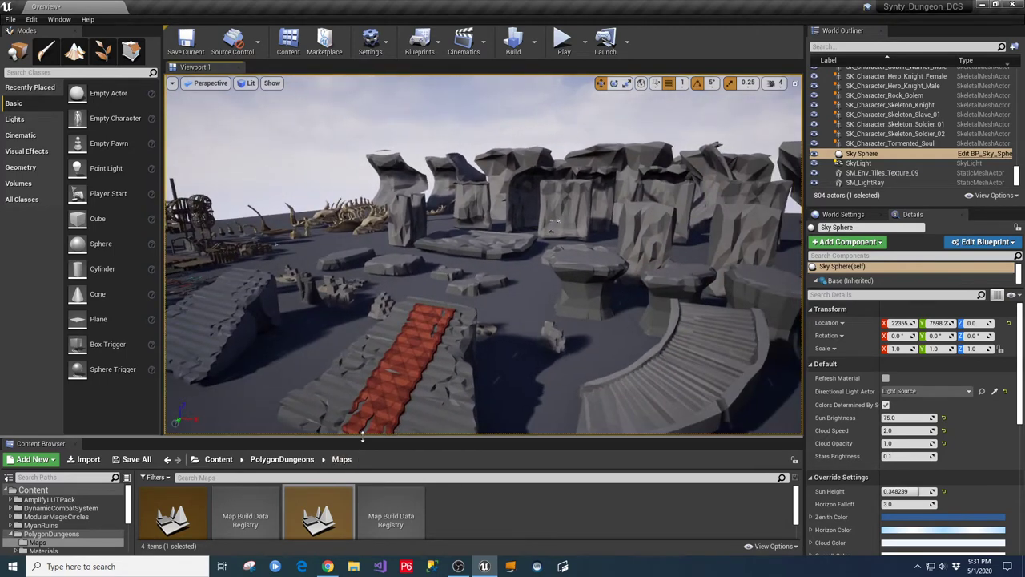
Step: Open the Demonstration map from the PolygonDungeons Maps folder, saving the Overview level
{"action": "left_click_drag", "start_coordinate": [357, 438], "coordinate": [357, 401]}
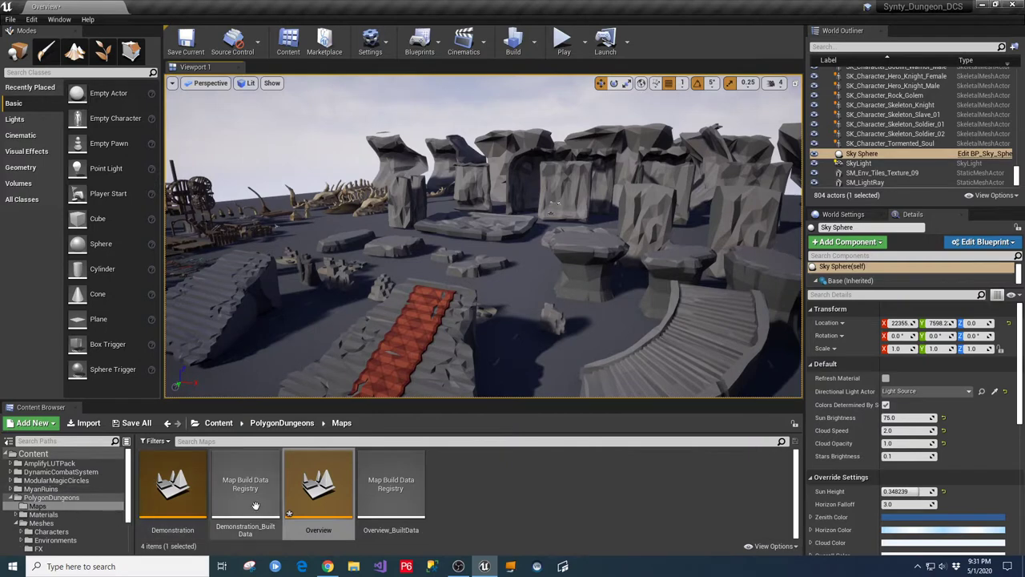
{"action": "left_click", "coordinate": [311, 492]}
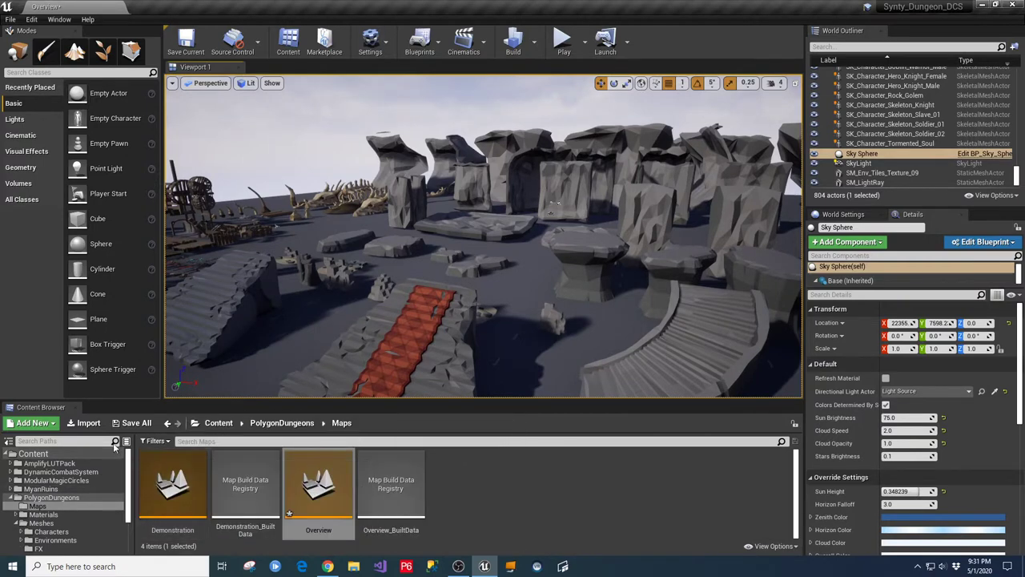
{"action": "double_click", "coordinate": [172, 485]}
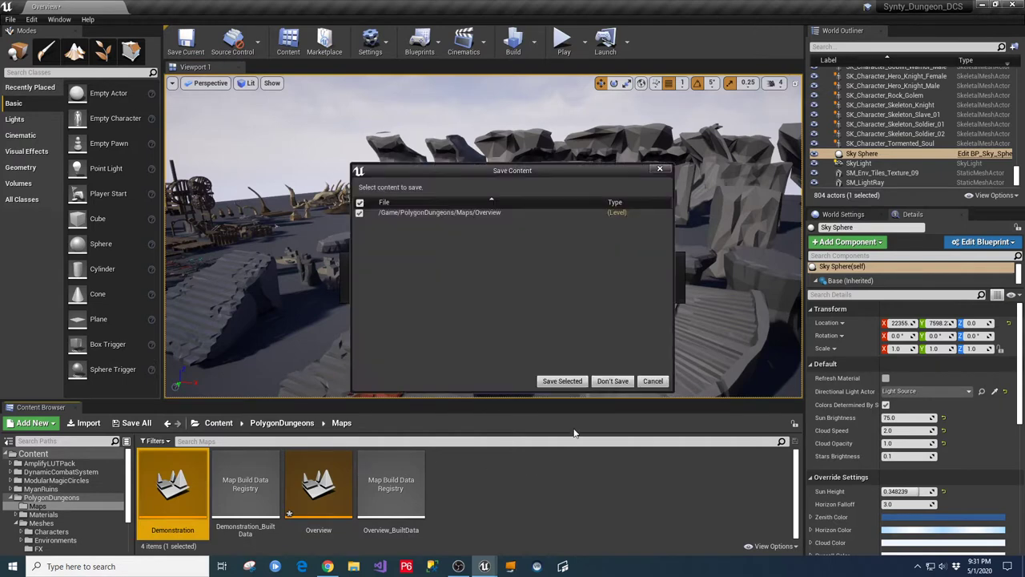
{"action": "left_click", "coordinate": [563, 381]}
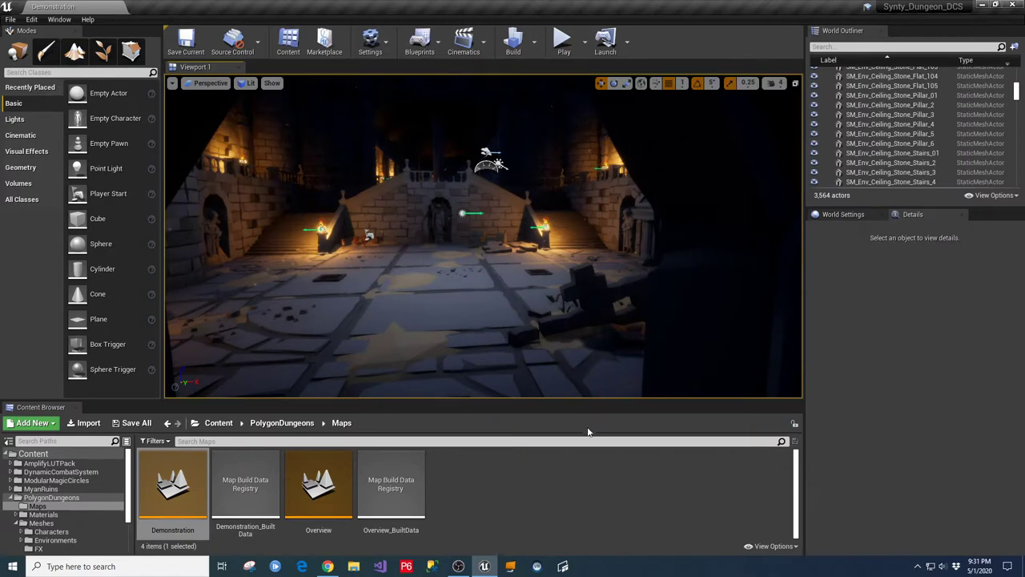
Step: Enlarge the viewport, select the floor tile in front of the staircase and show the viewport full screen
{"action": "left_click_drag", "start_coordinate": [565, 400], "coordinate": [566, 471]}
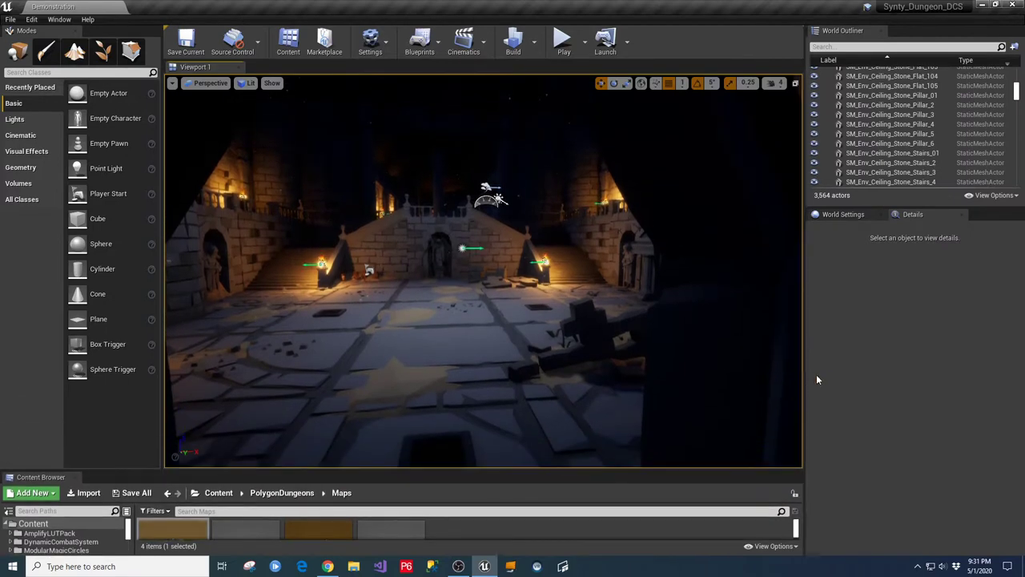
{"action": "left_click", "coordinate": [442, 340]}
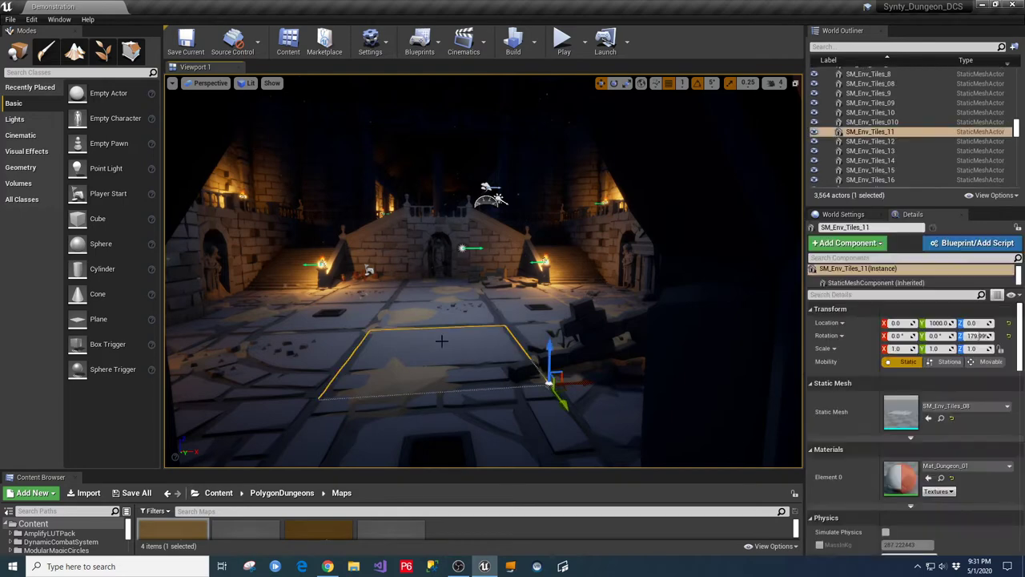
{"action": "key", "text": "F11"}
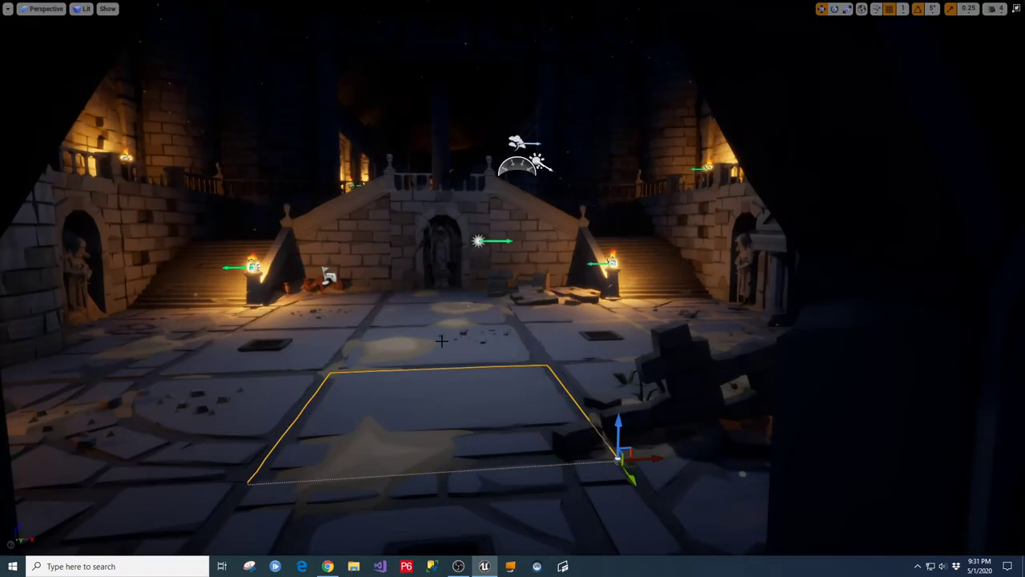
Step: Focus on the selected floor tile and survey the whole dungeon layout from above
{"action": "right_click_drag", "start_coordinate": [446, 336], "coordinate": [472, 78]}
{"action": "key", "text": "w"}
{"action": "key", "text": "f"}
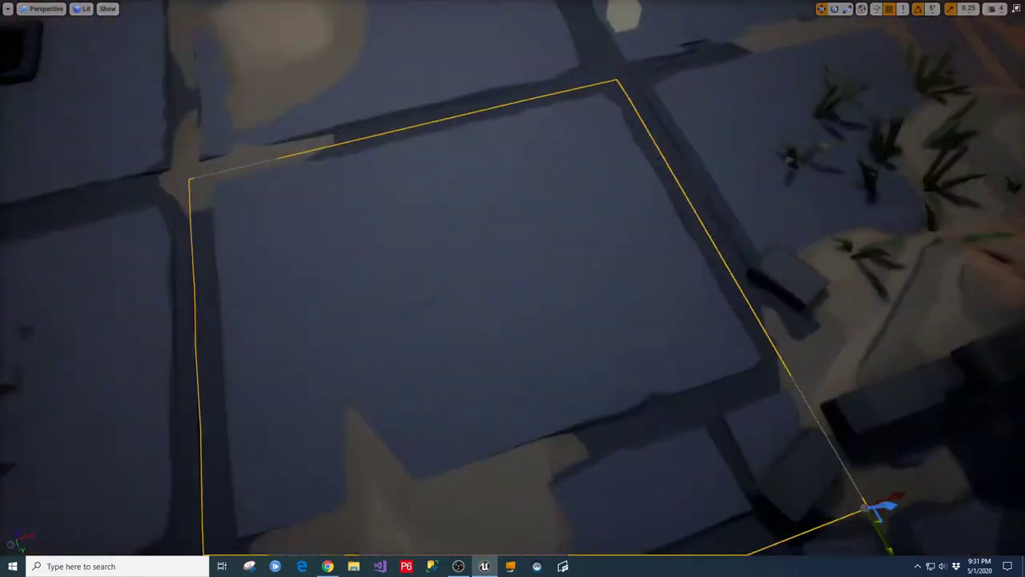
{"action": "key", "text": "s"}
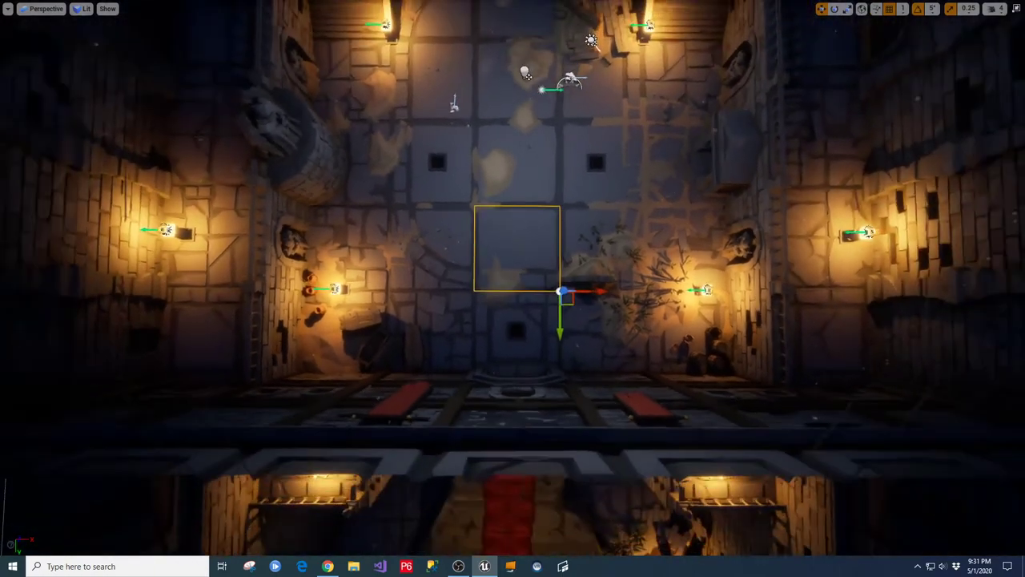
{"action": "scroll", "coordinate": [516, 255], "scroll_direction": "down", "scroll_amount": 10}
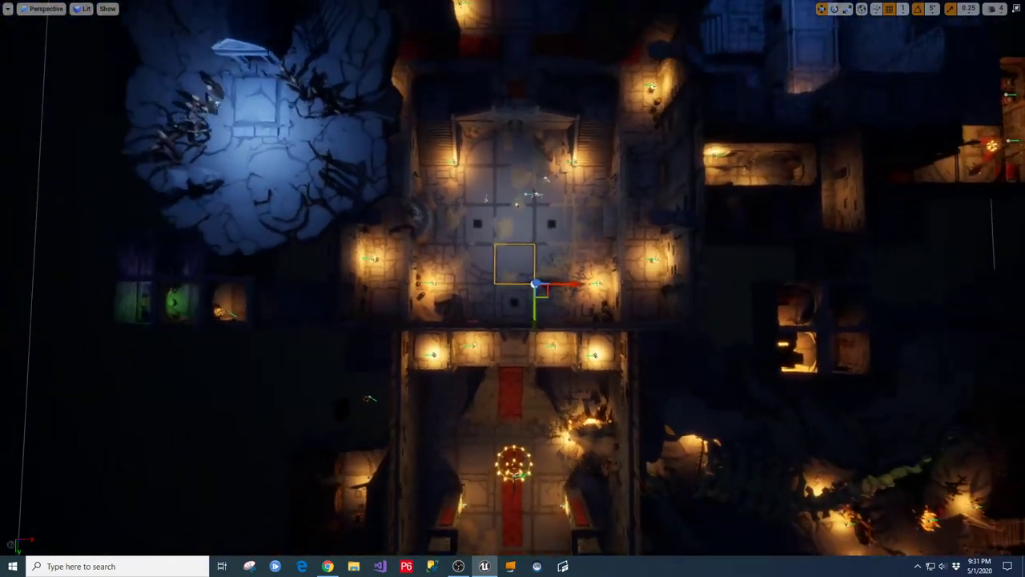
{"action": "scroll", "coordinate": [515, 255], "scroll_direction": "down", "scroll_amount": 10}
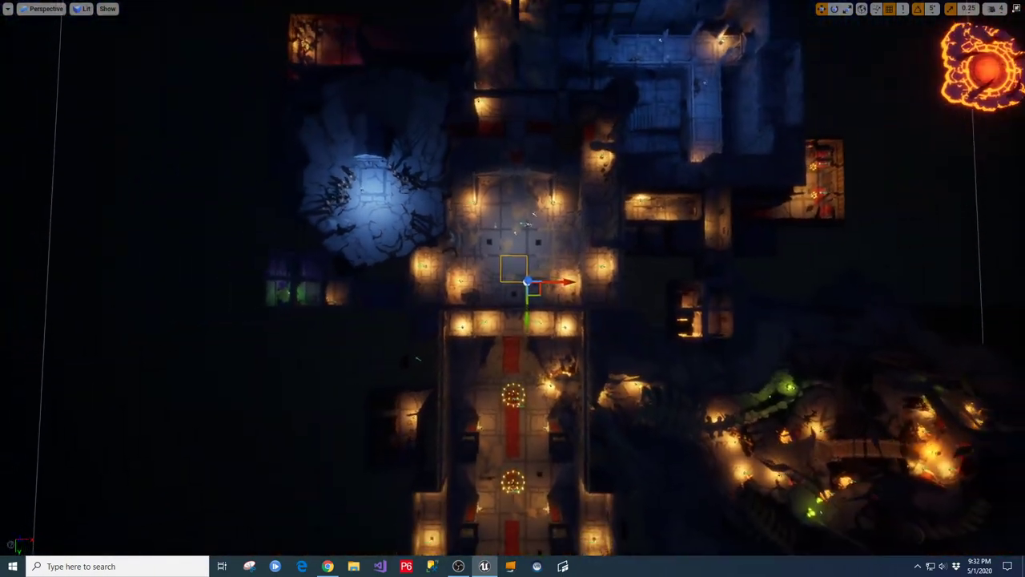
{"action": "scroll", "coordinate": [516, 255], "scroll_direction": "down", "scroll_amount": 10}
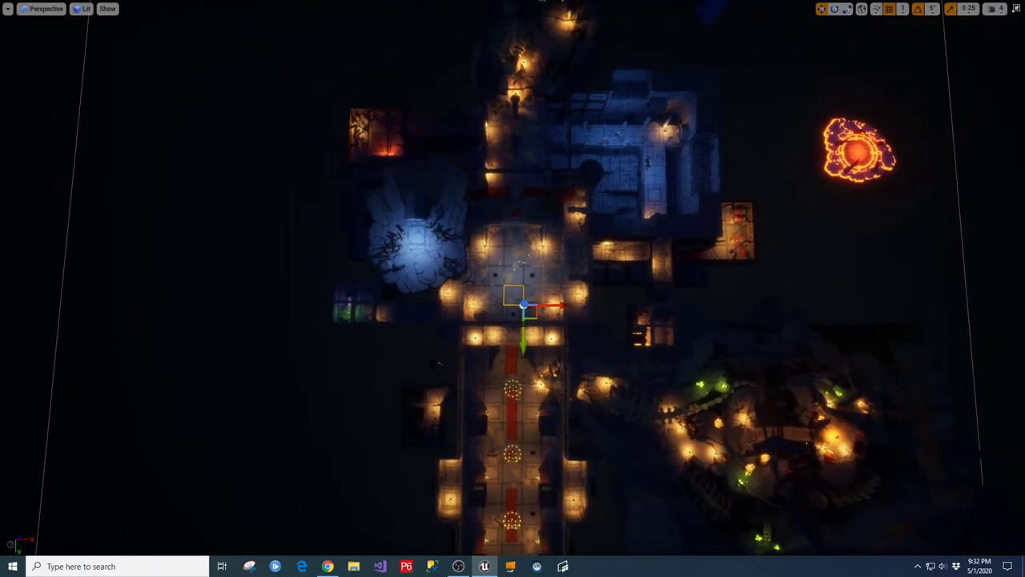
{"action": "scroll", "coordinate": [516, 255], "scroll_direction": "down", "scroll_amount": 10}
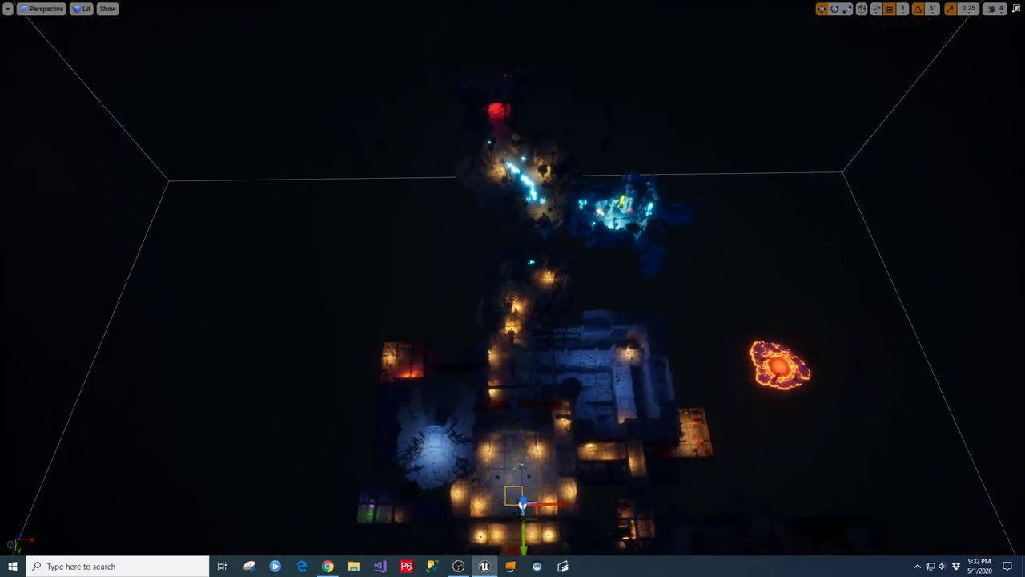
{"action": "right_click_drag", "start_coordinate": [516, 255], "coordinate": [506, 361]}
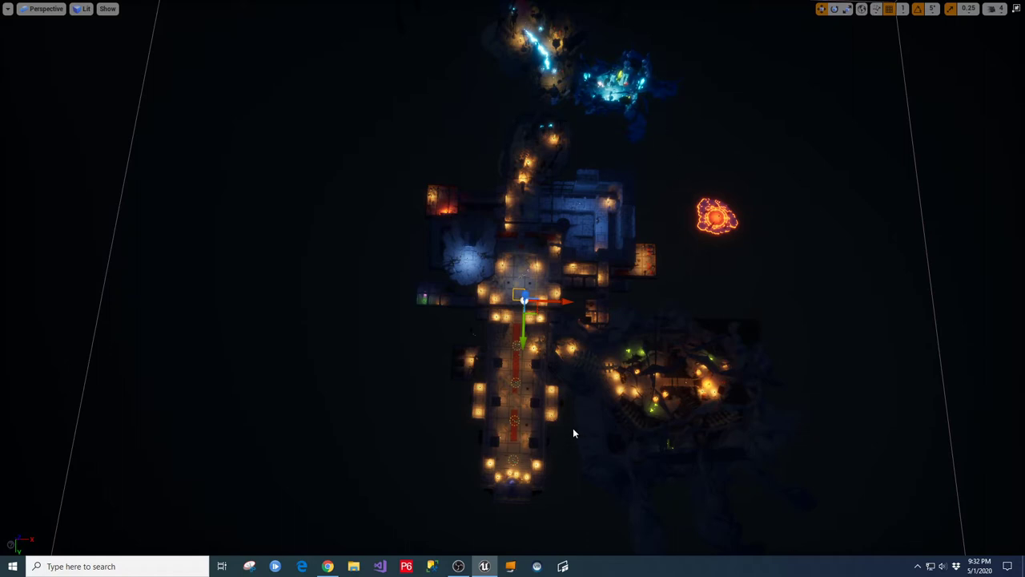
Step: Examine the great hall up close, including its banner, barred window, statue alcoves and balustraded staircase
{"action": "right_click_drag", "start_coordinate": [513, 289], "coordinate": [633, 154]}
{"action": "key", "text": "w"}
{"action": "key", "text": "w"}
{"action": "key", "text": "w"}
{"action": "key", "text": "w"}
{"action": "key", "text": "w"}
{"action": "right_click_drag", "start_coordinate": [515, 270], "coordinate": [717, 200]}
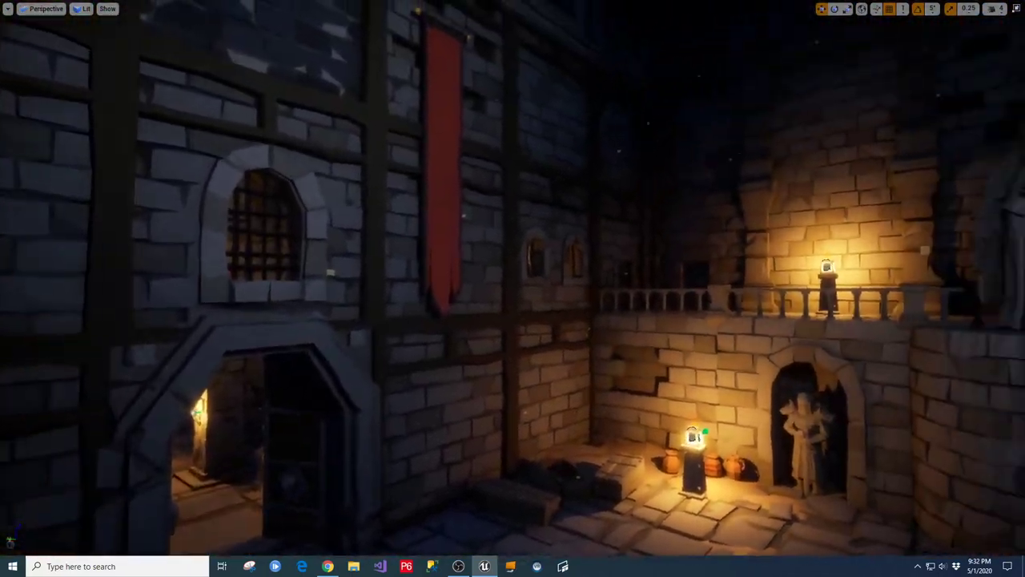
{"action": "right_click_drag", "start_coordinate": [508, 251], "coordinate": [499, 223]}
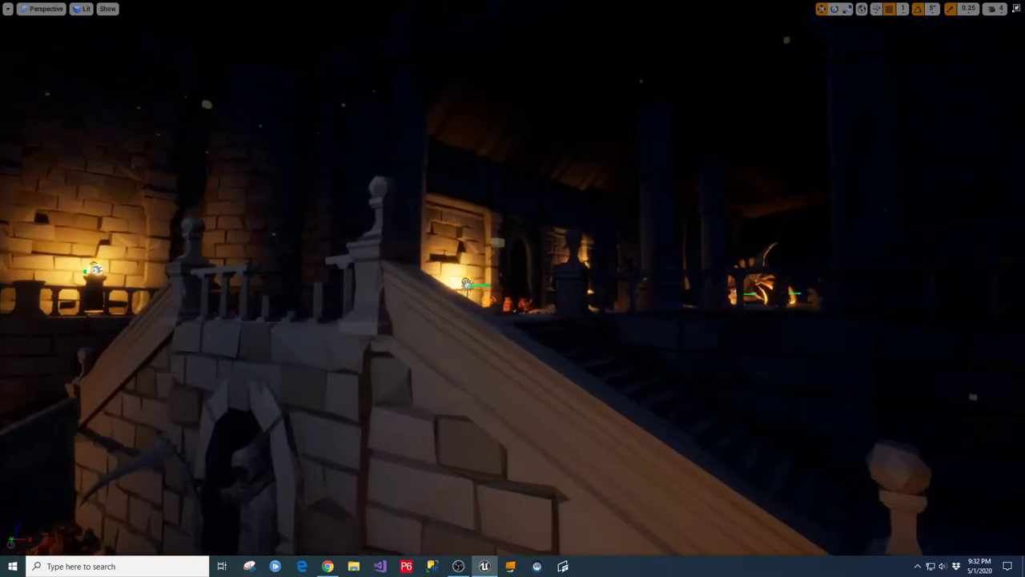
Step: Set the viewport camera speed to 2
{"action": "left_click", "coordinate": [997, 9]}
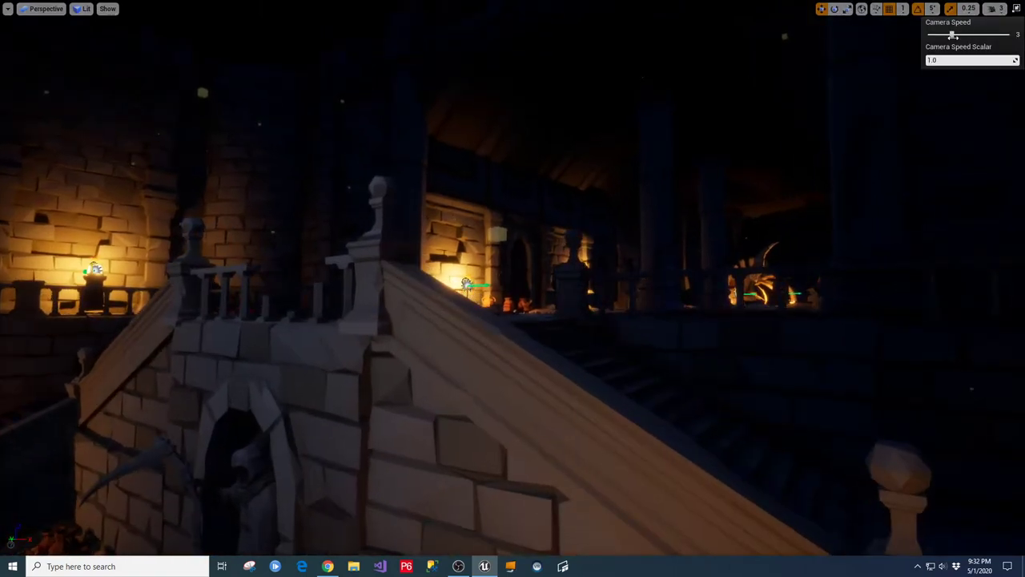
{"action": "left_click", "coordinate": [705, 384]}
{"action": "right_click_drag", "start_coordinate": [705, 384], "coordinate": [705, 240]}
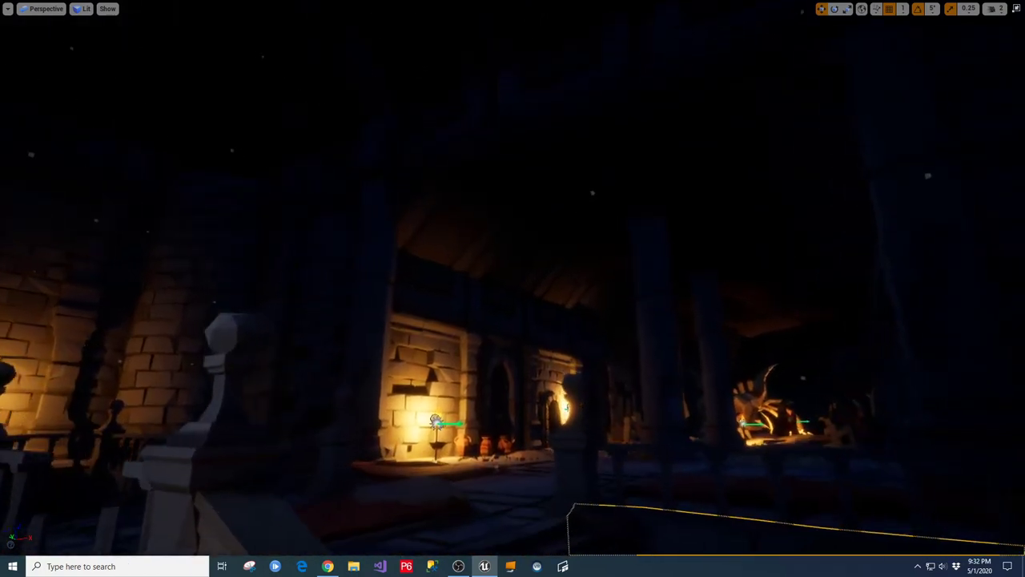
Step: Examine the torch-lit area above the staircase and the red-lit room with the floor grate, candle table and stove
{"action": "key", "text": "w"}
{"action": "key", "text": "w"}
{"action": "right_click_drag", "start_coordinate": [513, 289], "coordinate": [442, 380]}
{"action": "key", "text": "w"}
{"action": "key", "text": "w"}
{"action": "key", "text": "w"}
{"action": "key", "text": "w"}
{"action": "right_click_drag", "start_coordinate": [885, 288], "coordinate": [788, 292]}
{"action": "key", "text": "w"}
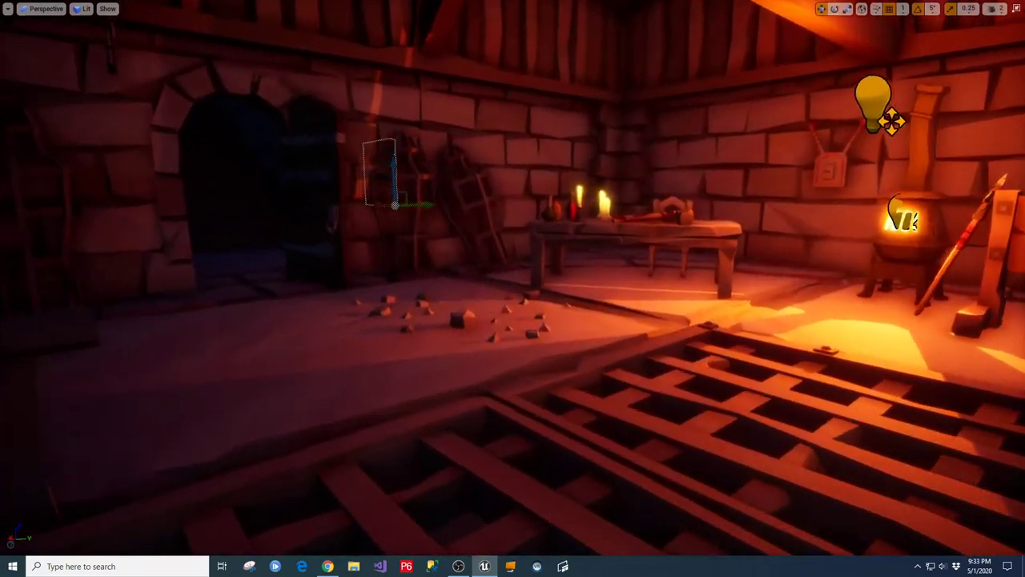
{"action": "right_click_drag", "start_coordinate": [513, 289], "coordinate": [319, 179]}
{"action": "key", "text": "w"}
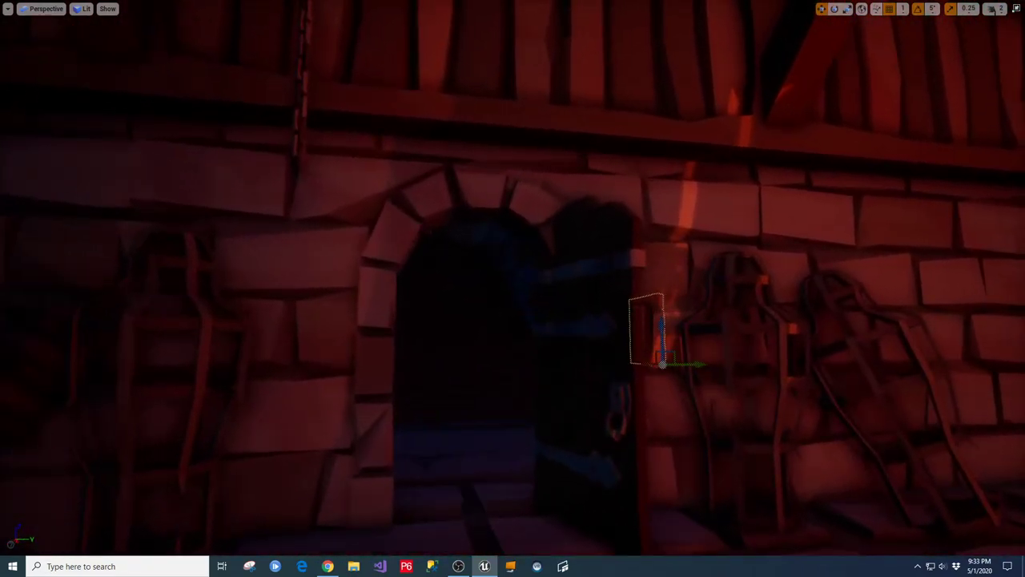
Step: Set the viewport camera speed to 4
{"action": "left_click", "coordinate": [994, 8]}
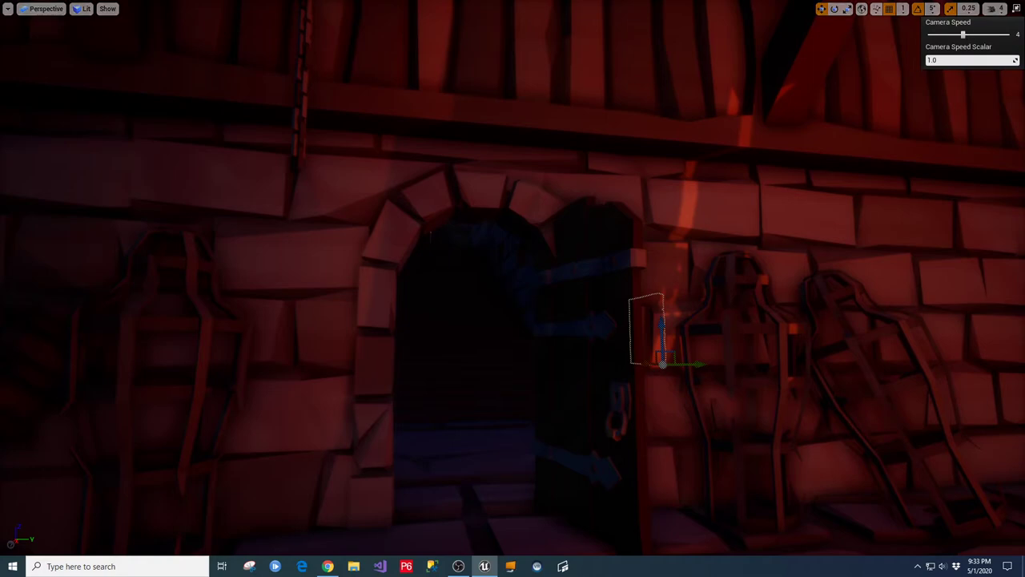
{"action": "left_click", "coordinate": [521, 297]}
{"action": "key", "text": "w"}
Step: Examine the mushroom cave with glowing crystals, the arched brick passages and the knight statue alcove
{"action": "right_click_drag", "start_coordinate": [521, 296], "coordinate": [264, 290]}
{"action": "key", "text": "w"}
{"action": "right_click_drag", "start_coordinate": [552, 322], "coordinate": [538, 291]}
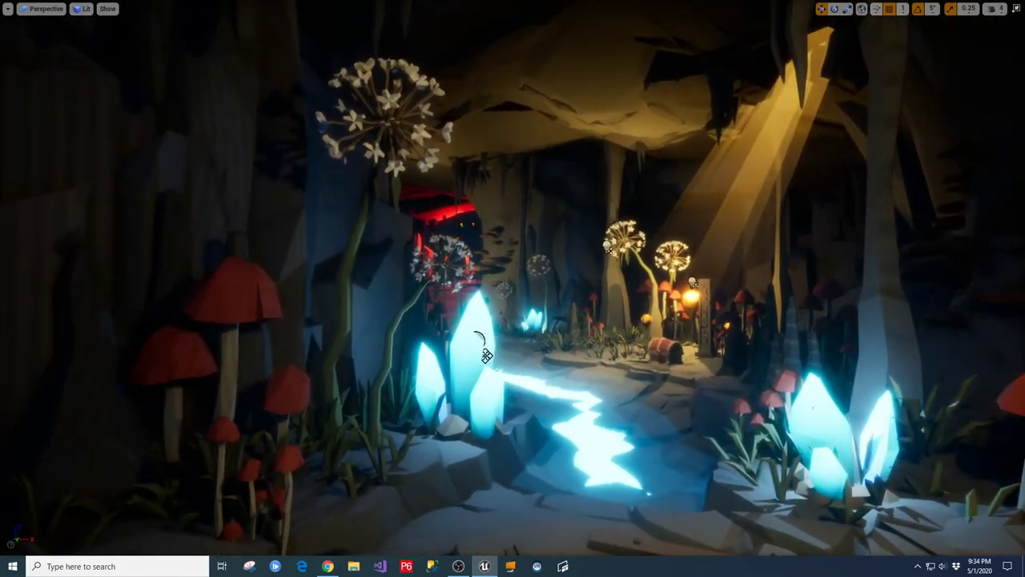
{"action": "right_click_drag", "start_coordinate": [486, 356], "coordinate": [602, 299]}
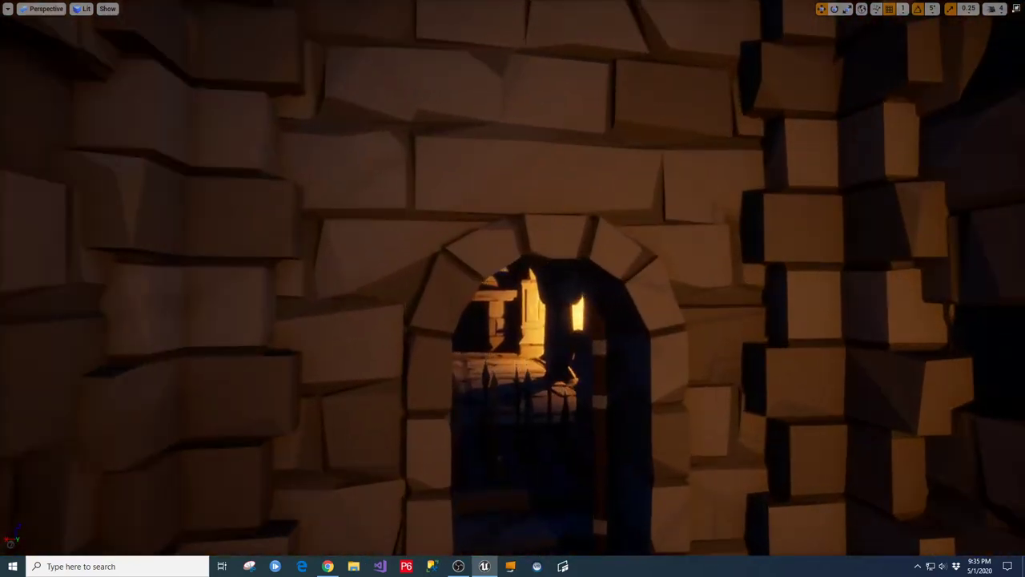
{"action": "key", "text": "w"}
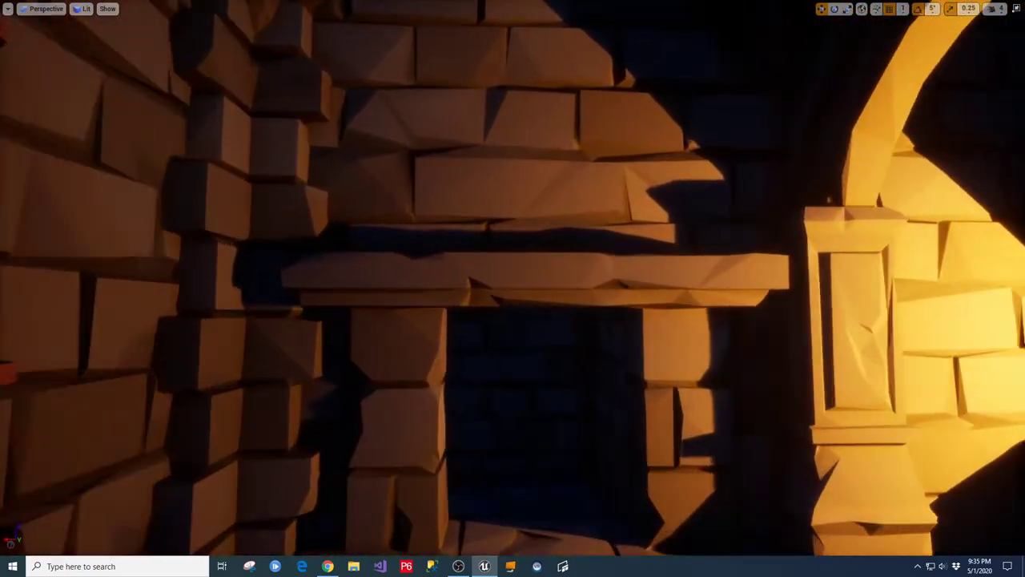
{"action": "key", "text": "w"}
{"action": "right_click_drag", "start_coordinate": [512, 288], "coordinate": [817, 288]}
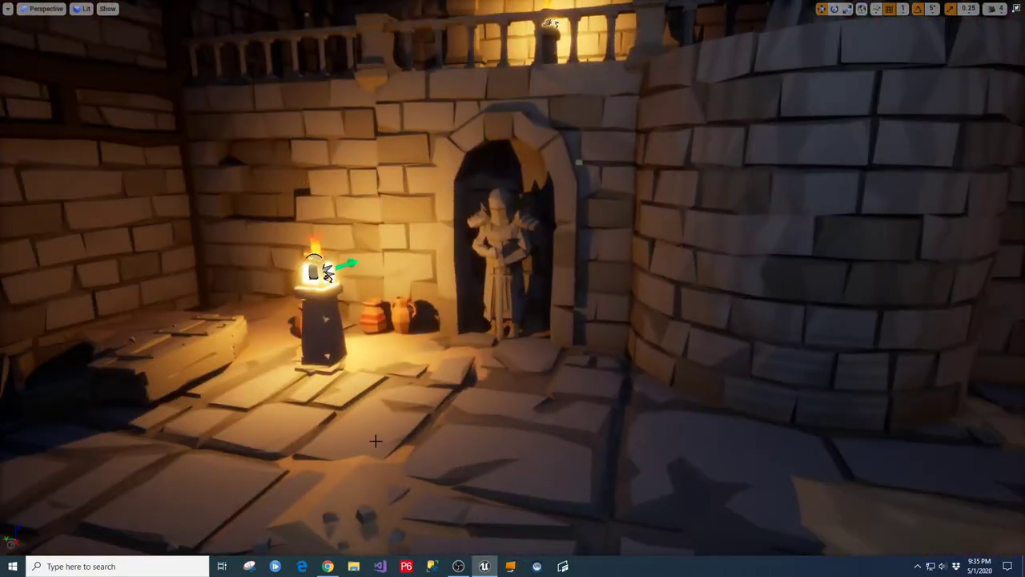
Step: Return the viewport from full screen to the normal editor layout
{"action": "key", "text": "F11"}
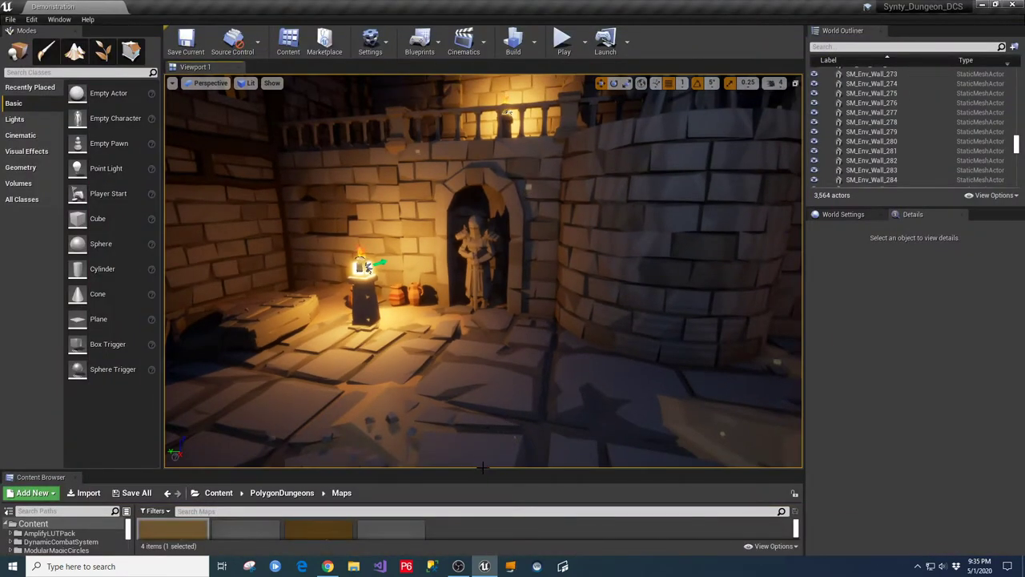
{"action": "right_click_drag", "start_coordinate": [484, 467], "coordinate": [492, 467]}
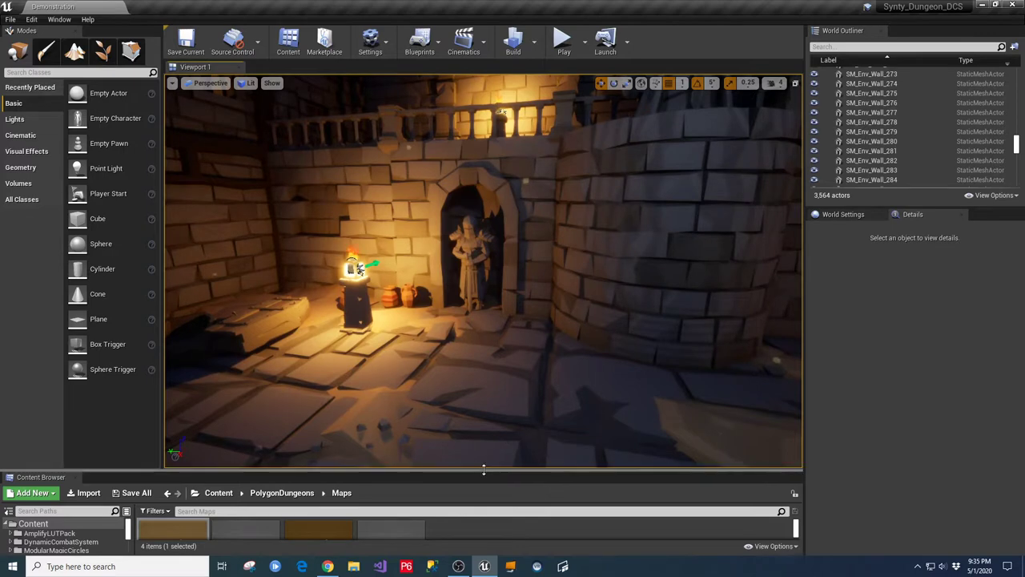
Step: Enlarge the Content Browser and examine the PolygonDungeons Materials folder with its Alternates and Misc subfolders
{"action": "left_click_drag", "start_coordinate": [488, 472], "coordinate": [497, 267]}
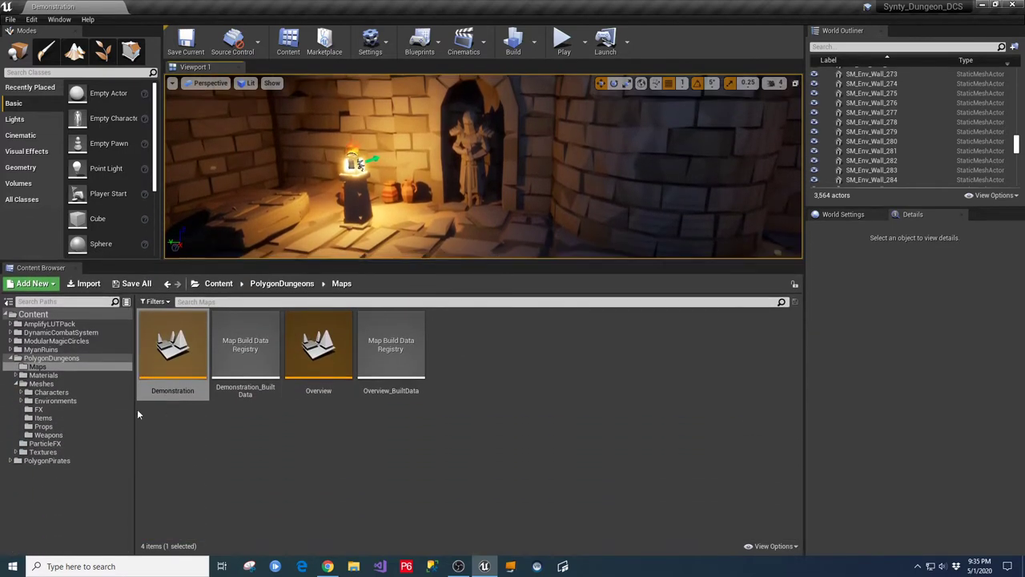
{"action": "left_click", "coordinate": [19, 385]}
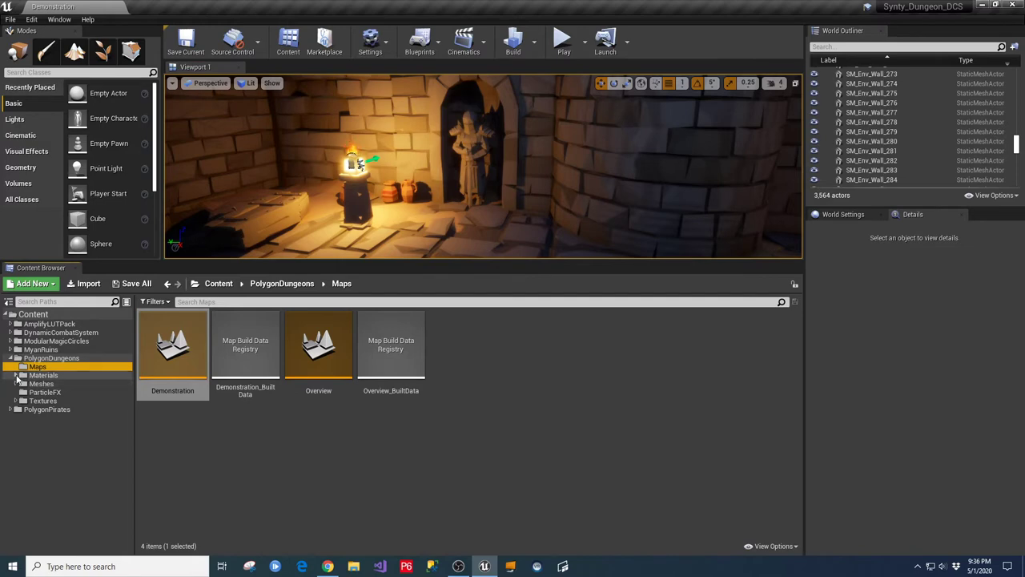
{"action": "left_click", "coordinate": [15, 375]}
{"action": "left_click", "coordinate": [37, 384]}
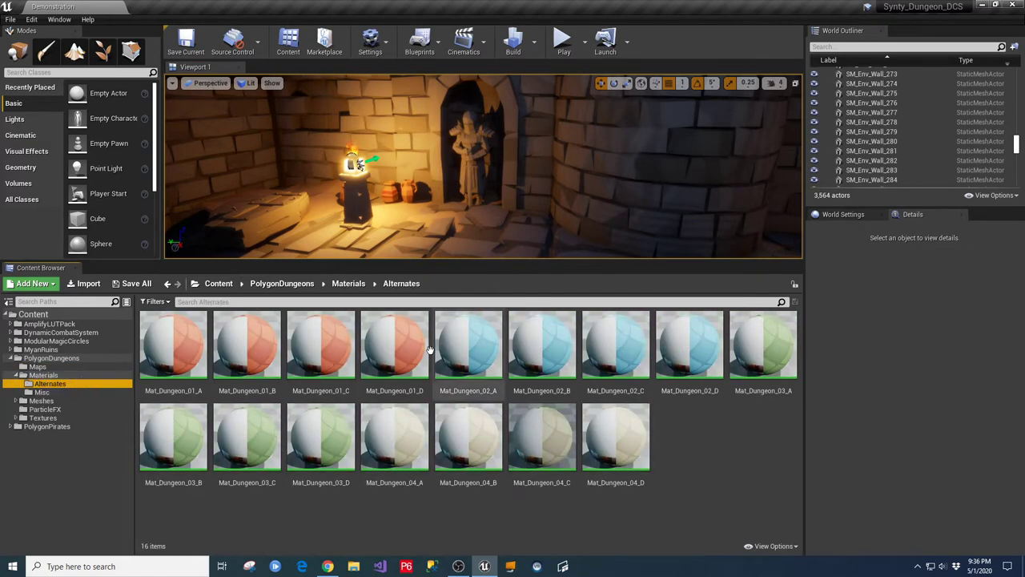
{"action": "left_click", "coordinate": [43, 376]}
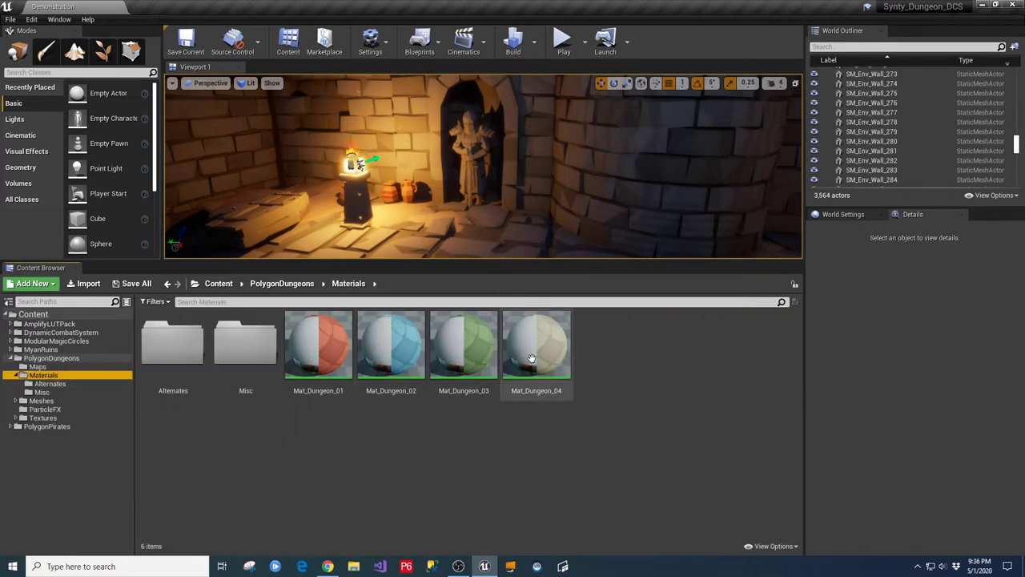
{"action": "left_click", "coordinate": [50, 384]}
{"action": "left_click", "coordinate": [51, 393]}
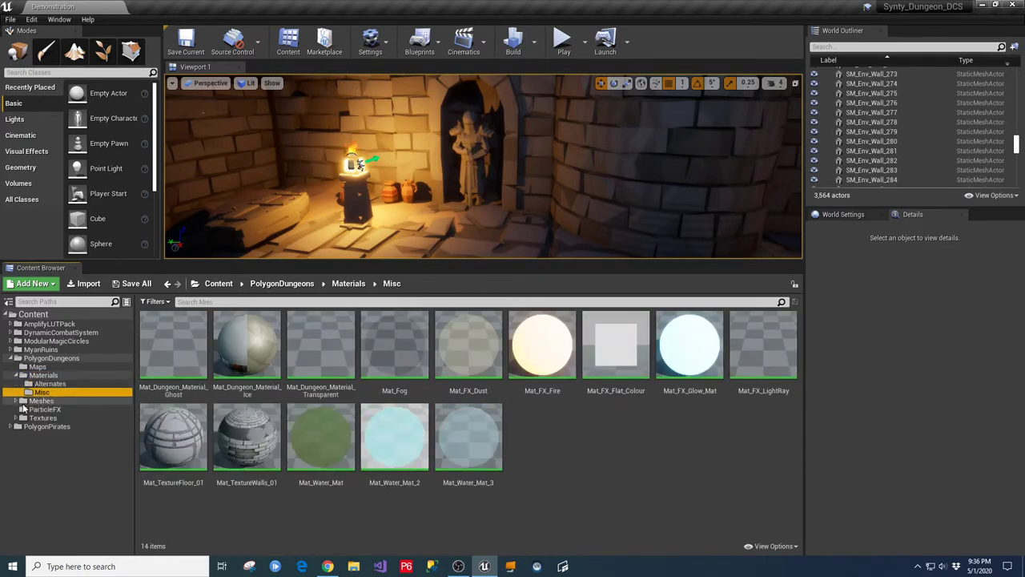
{"action": "left_click", "coordinate": [15, 375]}
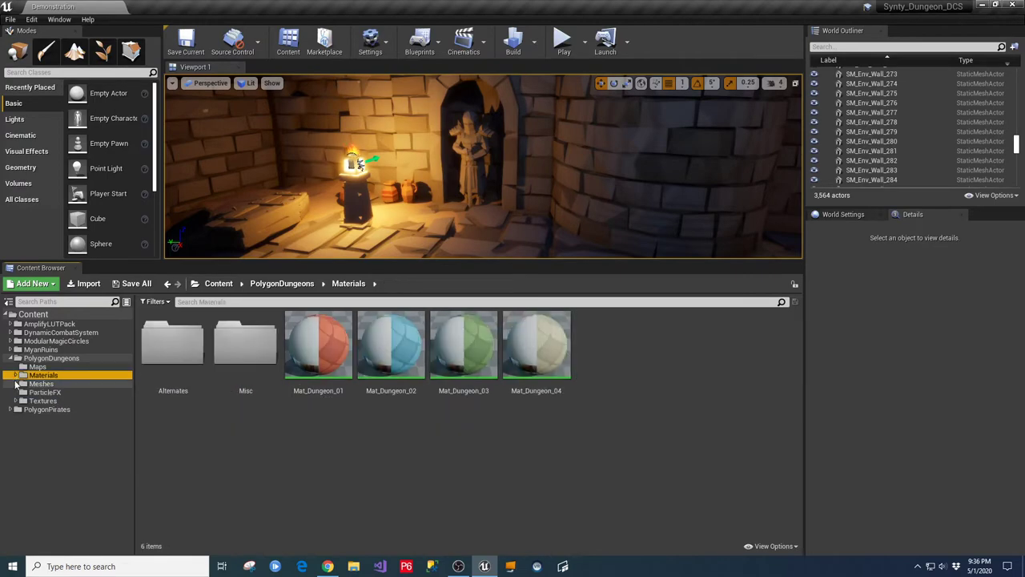
Step: Open the Characters folder under Meshes and enlarge the Content Browser in width and height
{"action": "left_click", "coordinate": [17, 384]}
{"action": "left_click", "coordinate": [48, 391]}
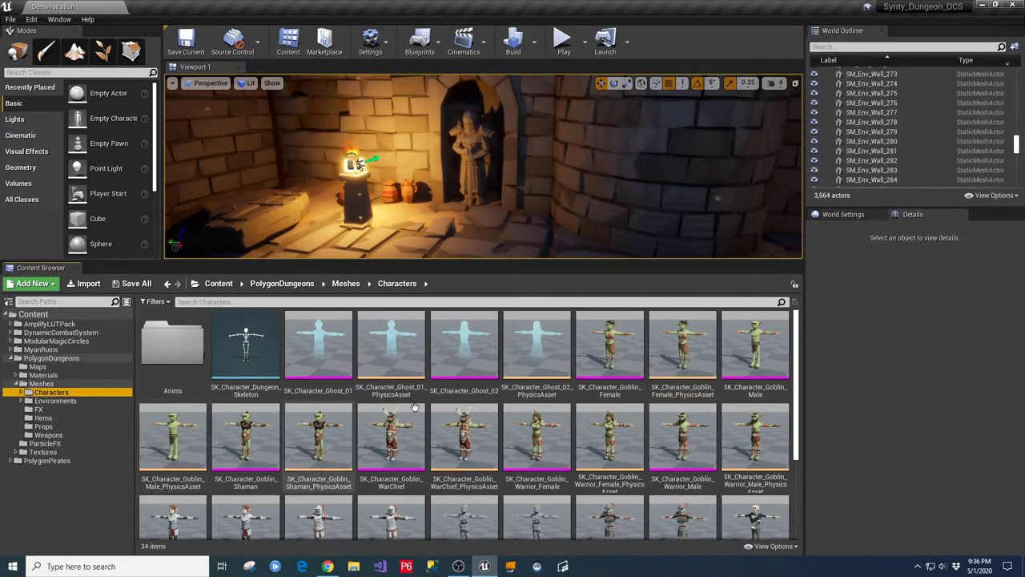
{"action": "left_click_drag", "start_coordinate": [807, 325], "coordinate": [913, 320]}
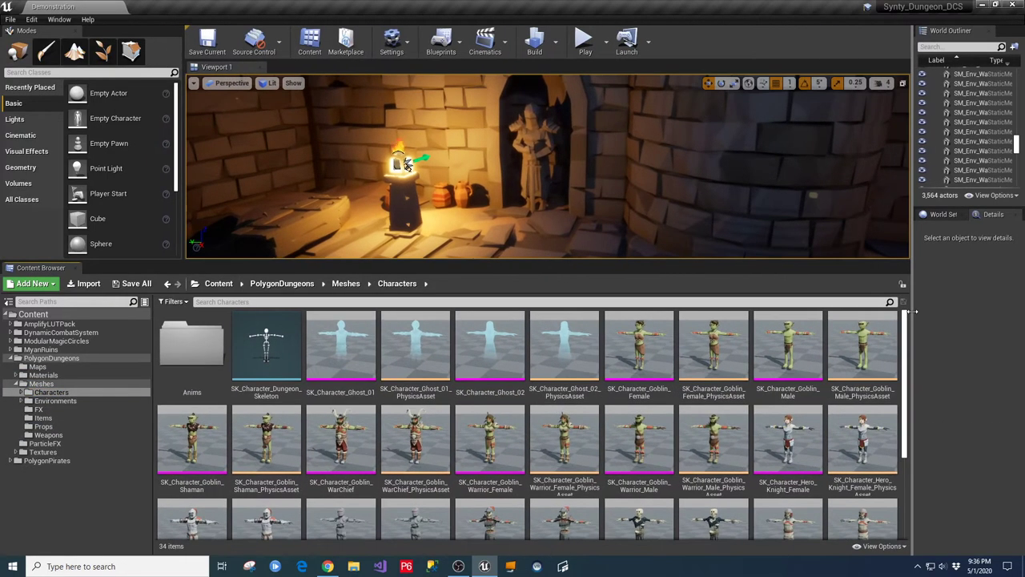
{"action": "left_click_drag", "start_coordinate": [640, 262], "coordinate": [640, 169]}
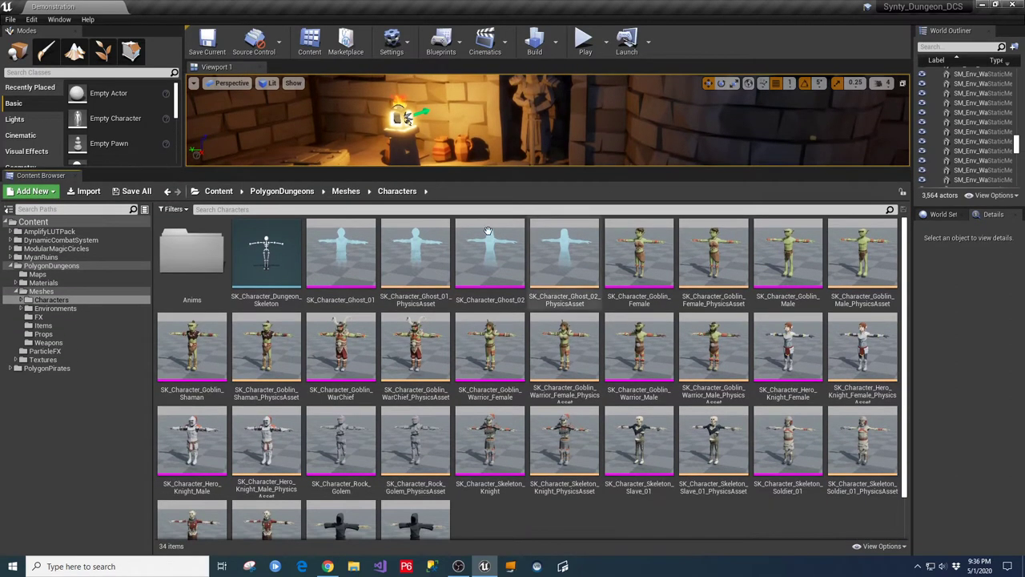
Step: Examine the animations in the Anims subfolder and the full set of character meshes in the Characters folder
{"action": "double_click", "coordinate": [211, 254]}
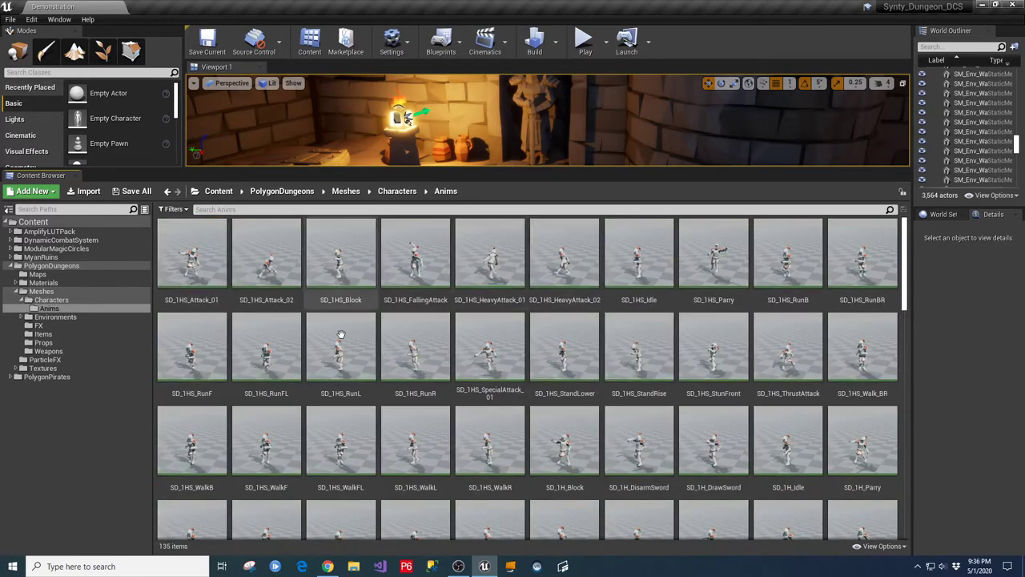
{"action": "left_click_drag", "start_coordinate": [908, 248], "coordinate": [931, 507]}
{"action": "scroll", "coordinate": [496, 377], "scroll_direction": "up", "scroll_amount": 10}
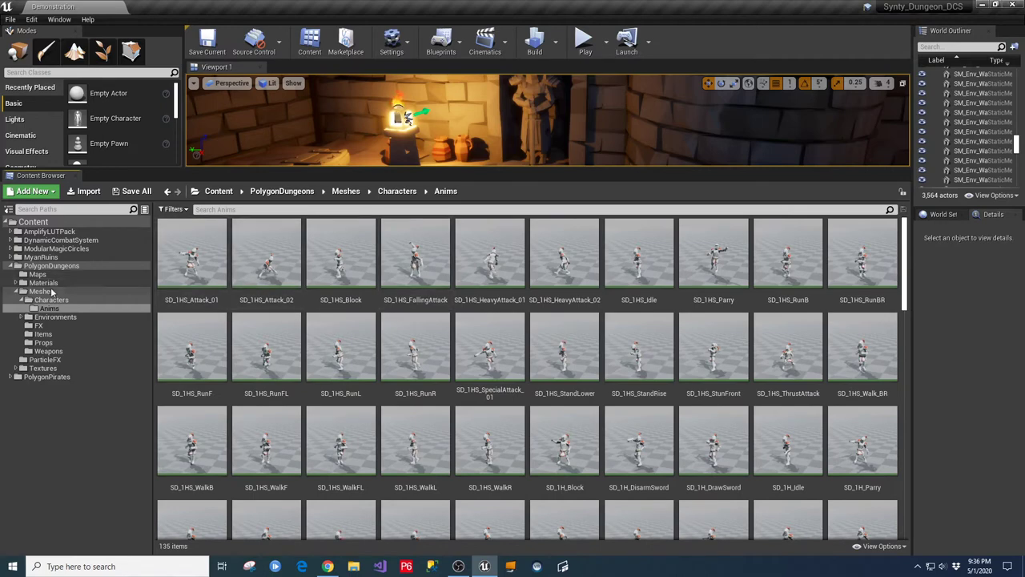
{"action": "left_click", "coordinate": [397, 191]}
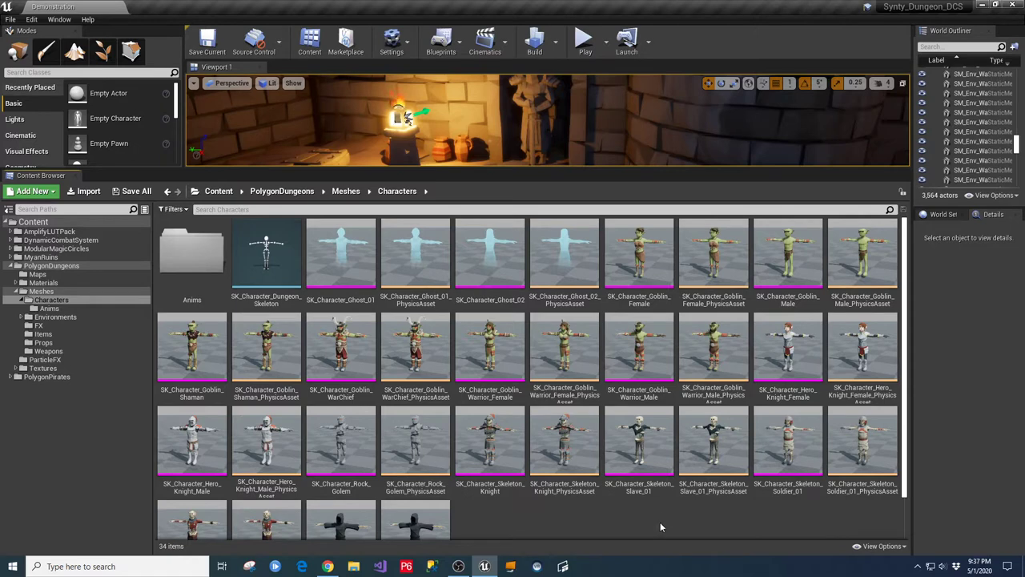
{"action": "scroll", "coordinate": [721, 513], "scroll_direction": "down", "scroll_amount": 2}
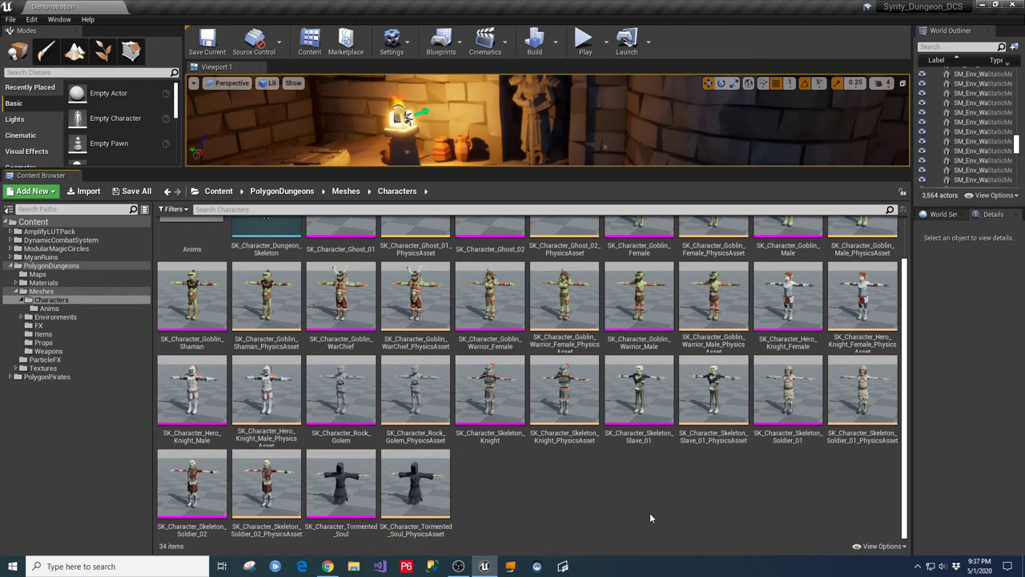
Step: Expand the Environments folder under Meshes and examine its Bones and Floors meshes
{"action": "left_click", "coordinate": [31, 318]}
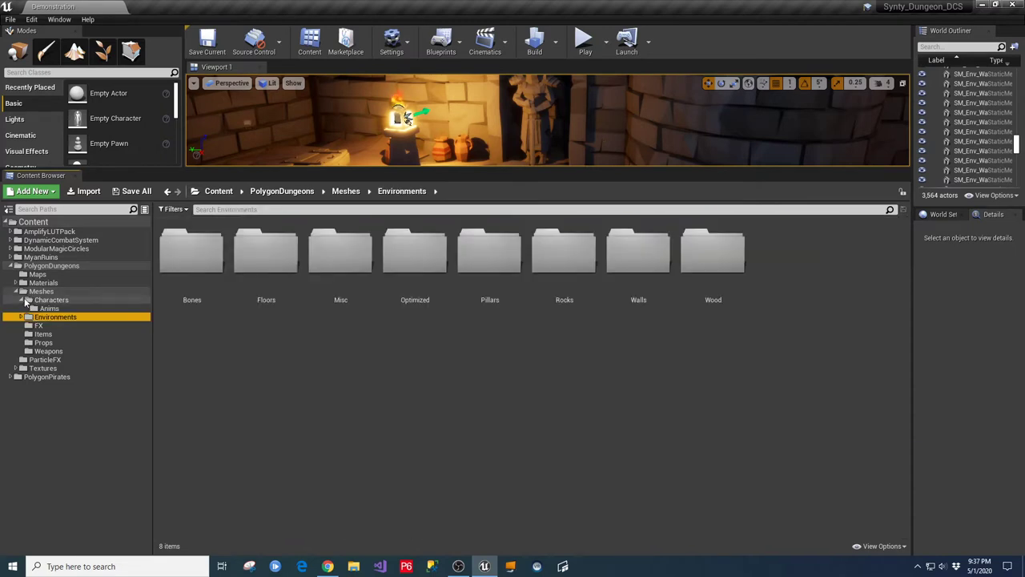
{"action": "left_click", "coordinate": [26, 301]}
{"action": "left_click", "coordinate": [22, 317]}
{"action": "left_click", "coordinate": [44, 318]}
{"action": "left_click", "coordinate": [51, 326]}
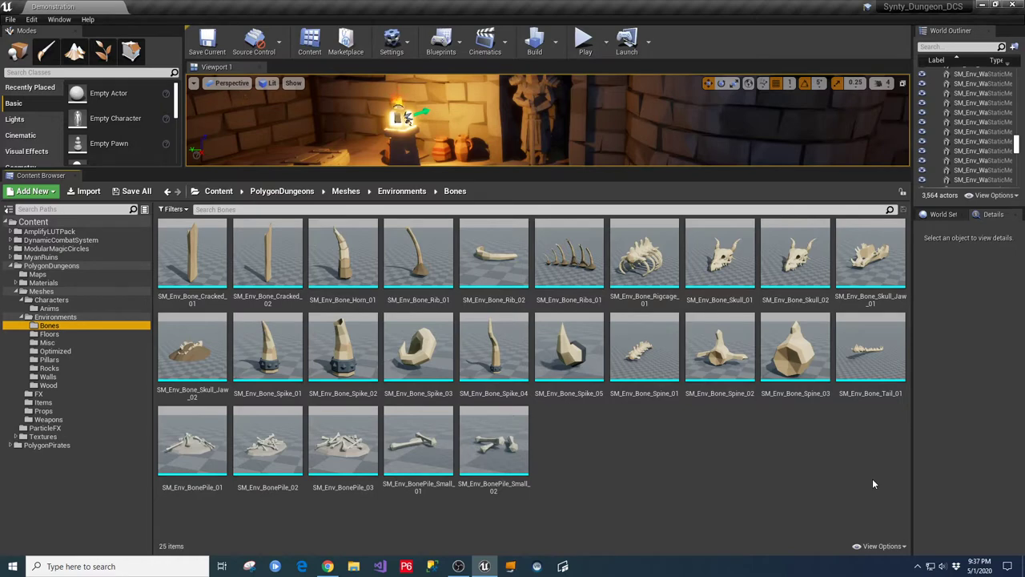
{"action": "left_click", "coordinate": [48, 334]}
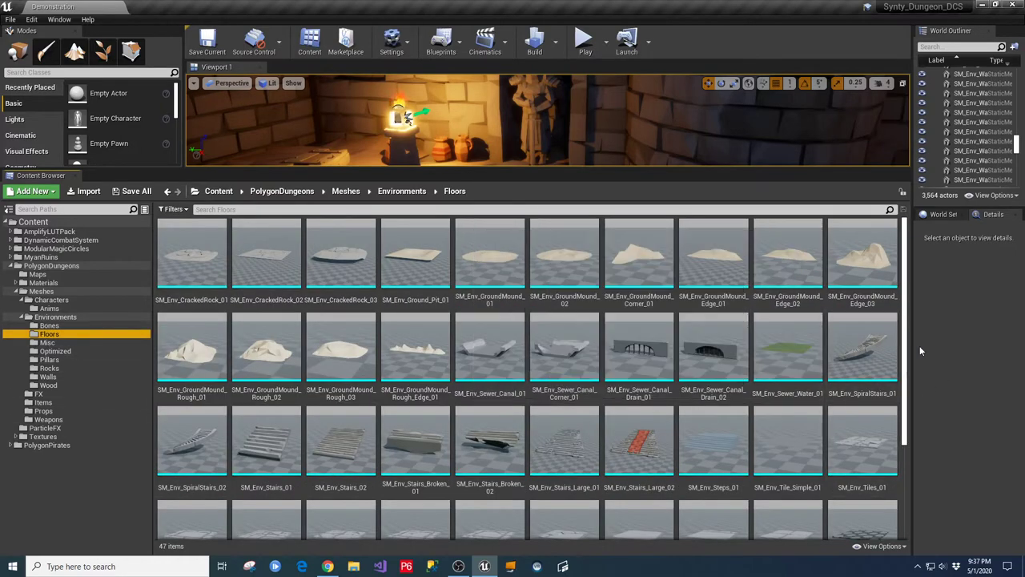
{"action": "left_click", "coordinate": [907, 287]}
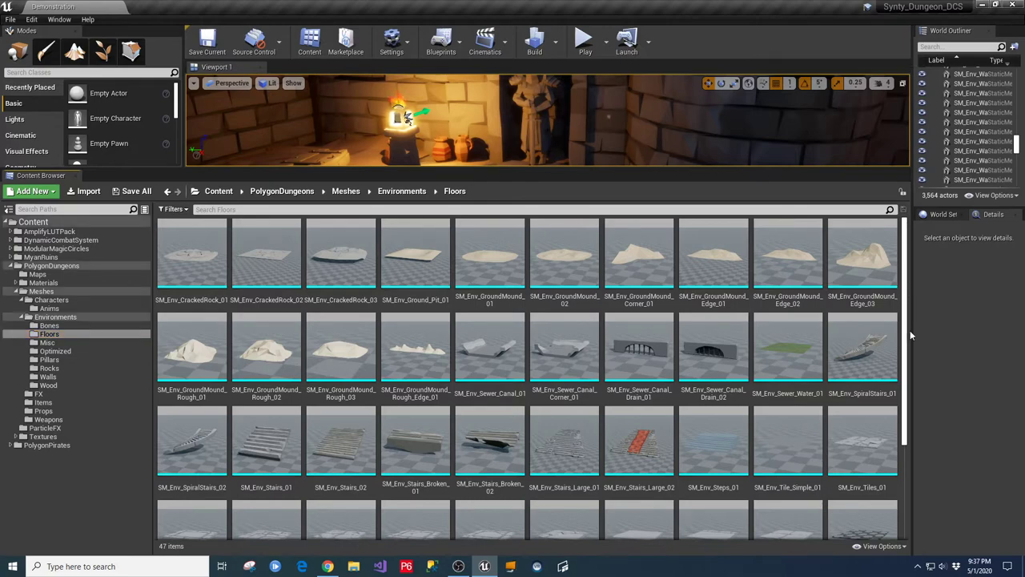
{"action": "left_click_drag", "start_coordinate": [910, 330], "coordinate": [909, 458]}
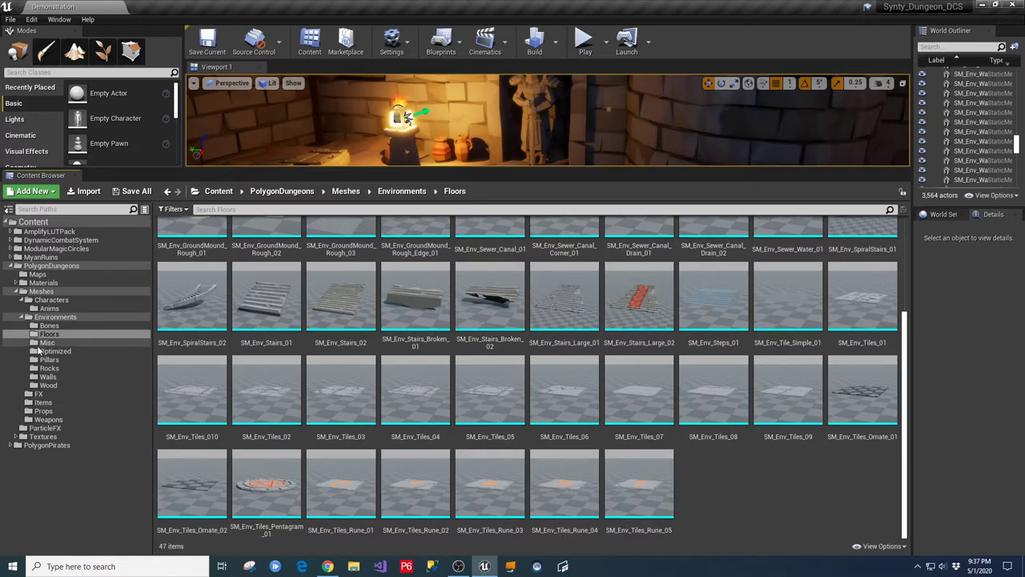
Step: Examine all environment meshes in the Misc folder, from the crypt entrances and gems to the statues, trees and vines
{"action": "left_click", "coordinate": [43, 343]}
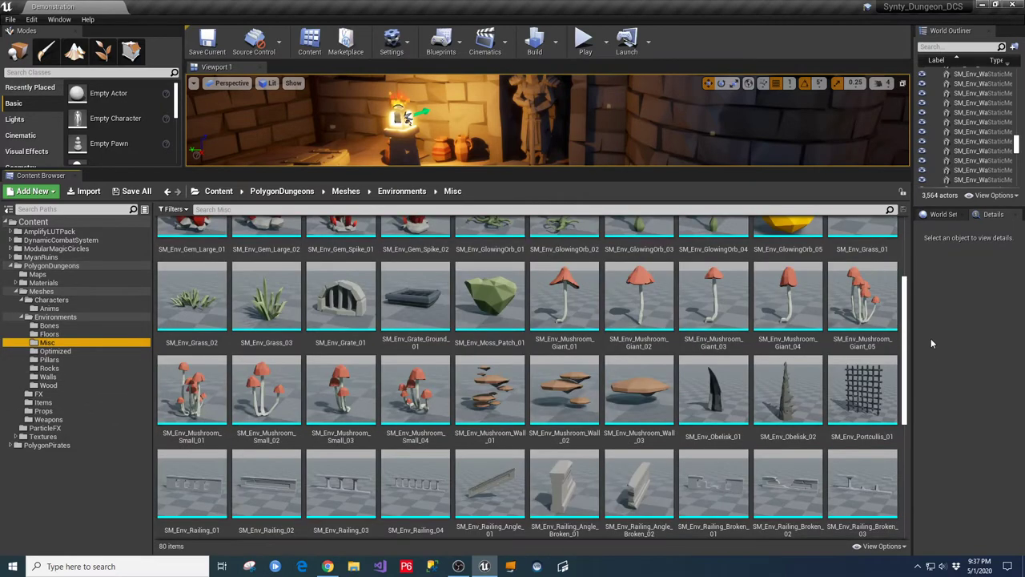
{"action": "left_click_drag", "start_coordinate": [910, 317], "coordinate": [924, 216]}
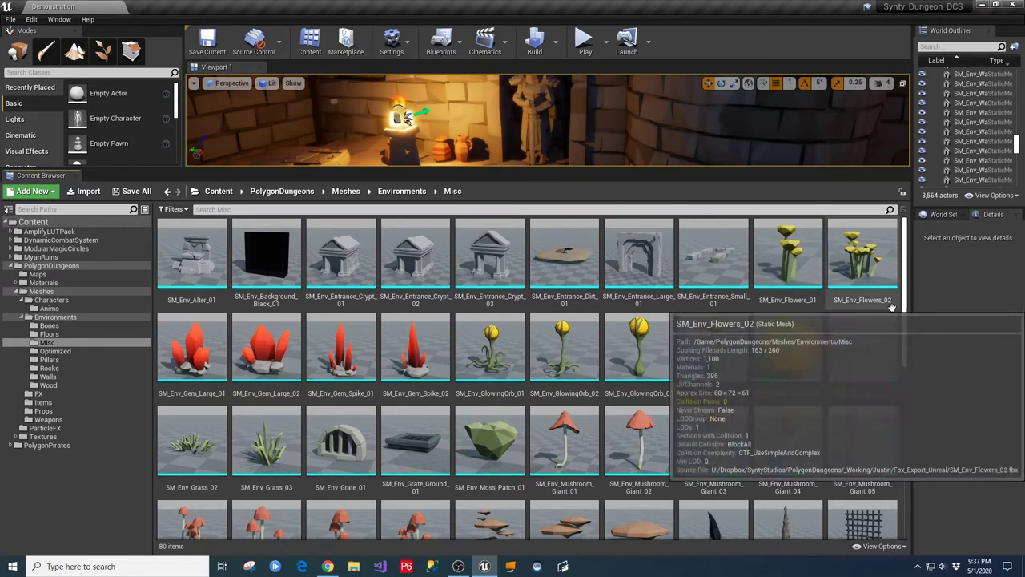
{"action": "scroll", "coordinate": [900, 314], "scroll_direction": "down", "scroll_amount": 1}
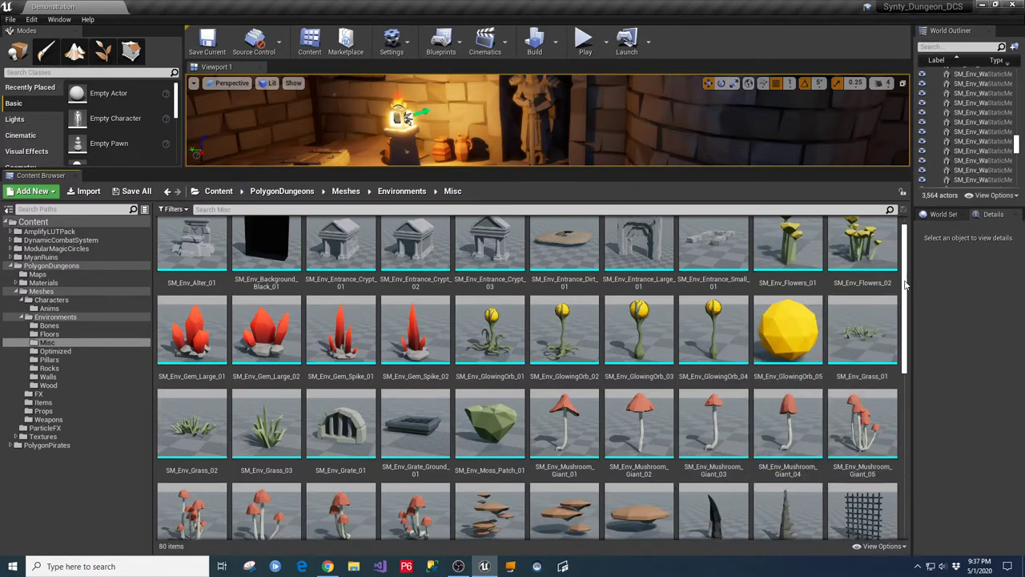
{"action": "scroll", "coordinate": [907, 292], "scroll_direction": "down", "scroll_amount": 1}
{"action": "scroll", "coordinate": [907, 292], "scroll_direction": "down", "scroll_amount": 5}
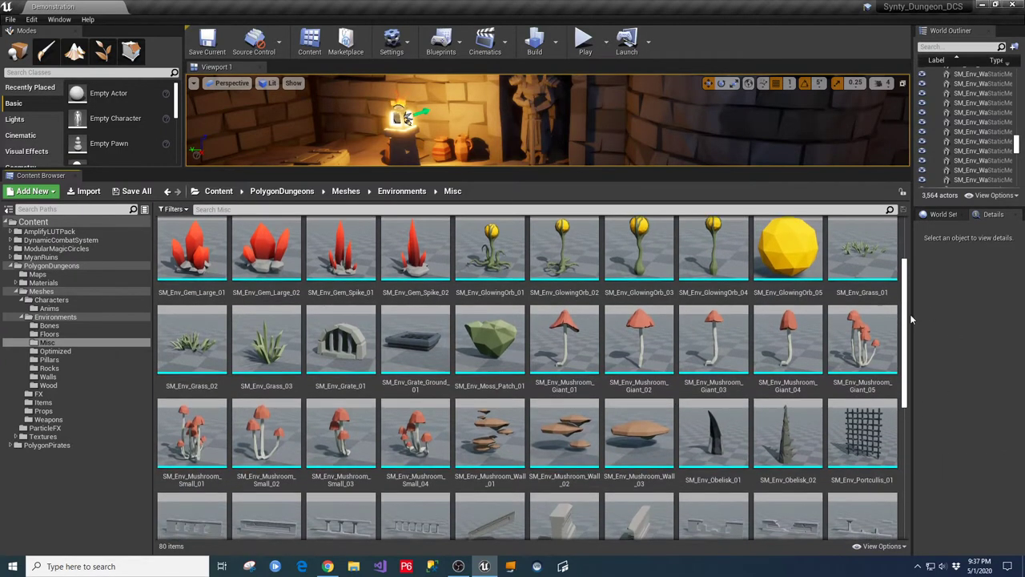
{"action": "scroll", "coordinate": [917, 335], "scroll_direction": "down", "scroll_amount": 3}
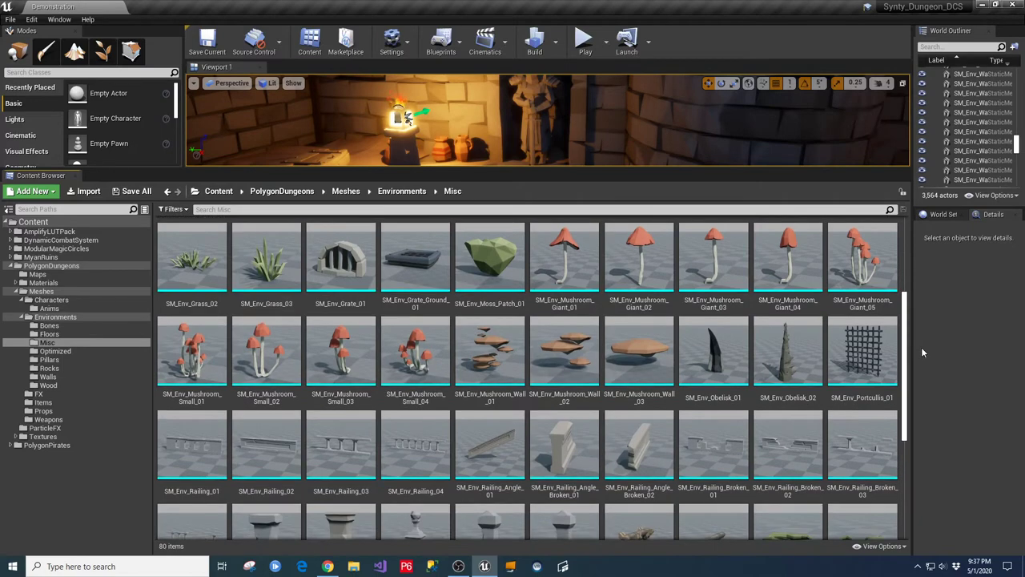
{"action": "scroll", "coordinate": [922, 347], "scroll_direction": "down", "scroll_amount": 5}
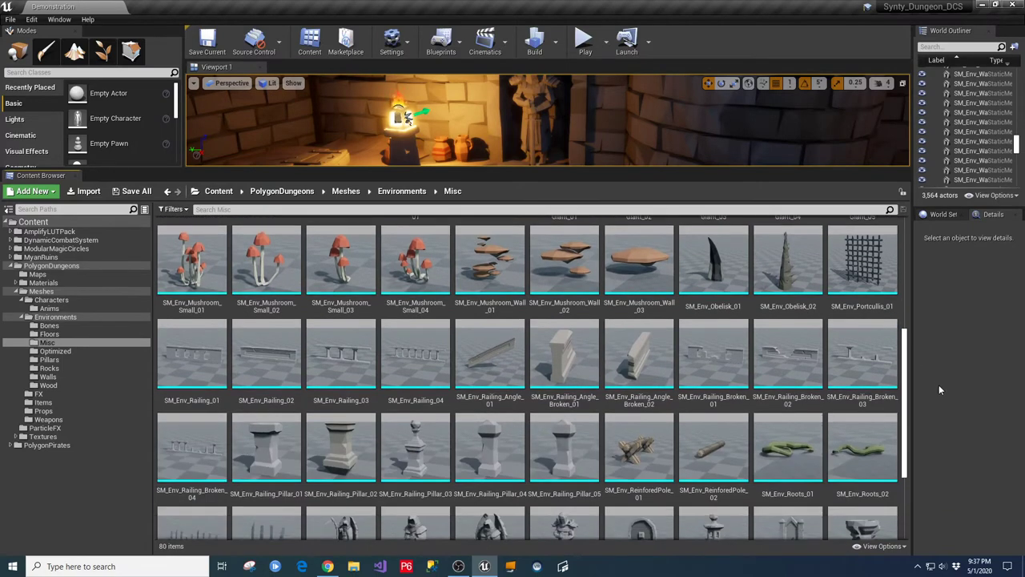
{"action": "scroll", "coordinate": [944, 405], "scroll_direction": "down", "scroll_amount": 5}
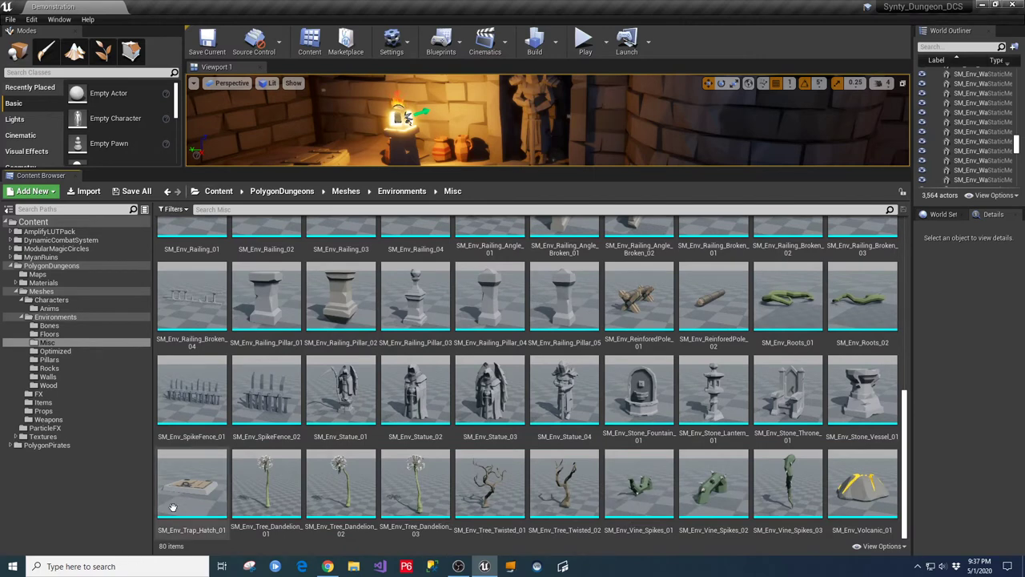
{"action": "mouse_move", "coordinate": [176, 506]}
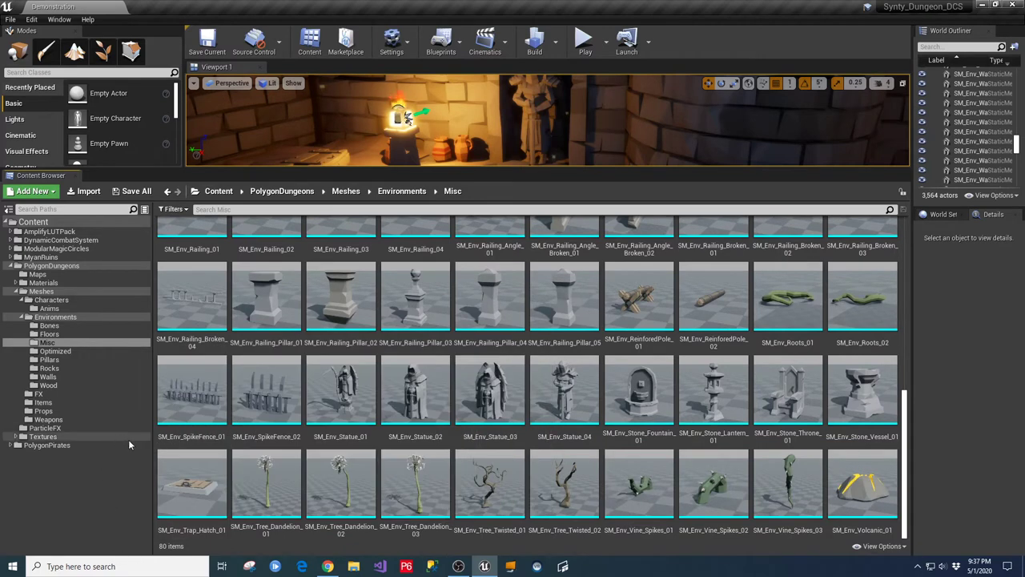
{"action": "mouse_move", "coordinate": [208, 397]}
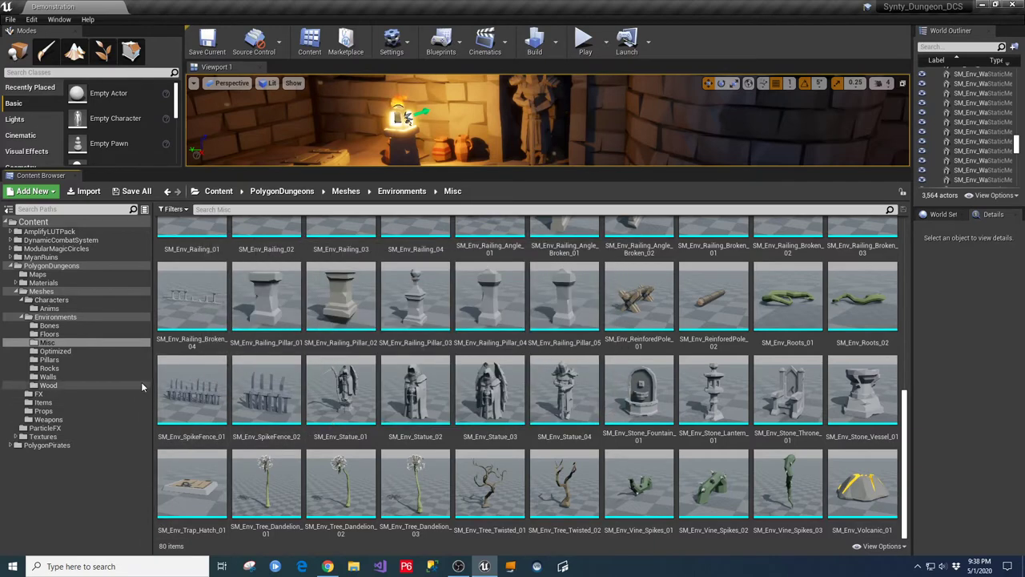
{"action": "scroll", "coordinate": [319, 416], "scroll_direction": "up", "scroll_amount": 1}
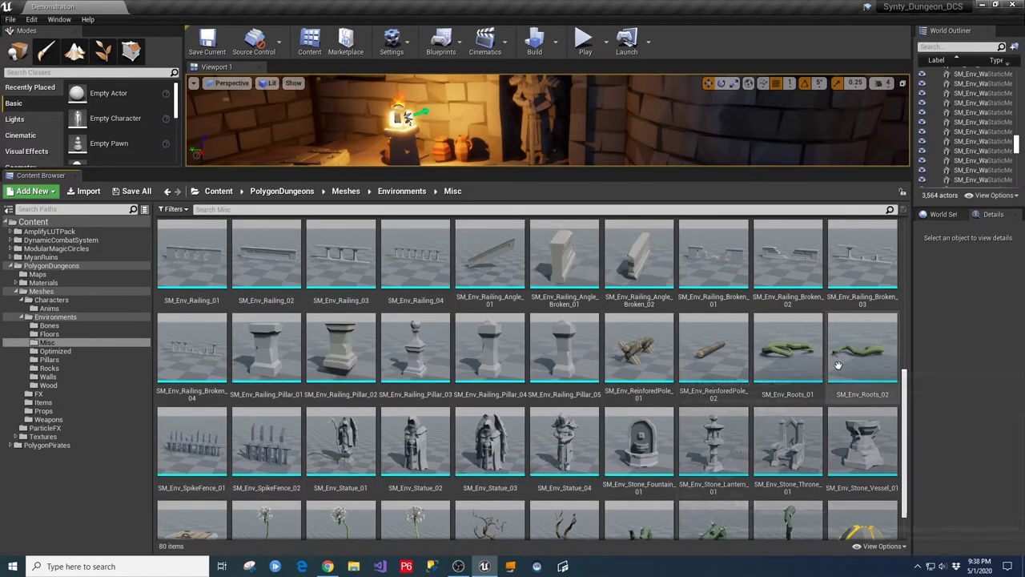
{"action": "mouse_move", "coordinate": [827, 367]}
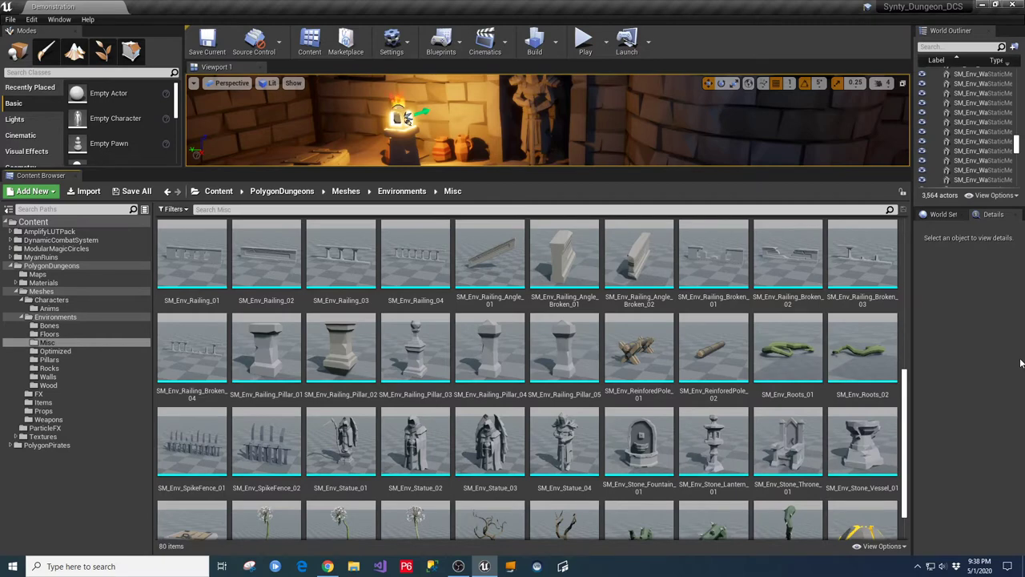
{"action": "scroll", "coordinate": [801, 360], "scroll_direction": "down", "scroll_amount": 2}
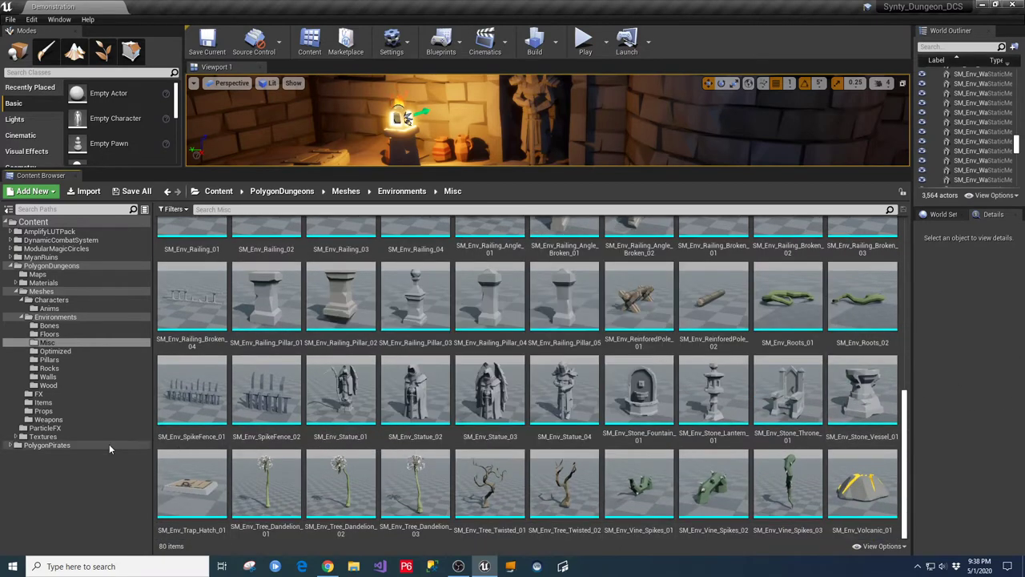
Step: Examine the meshes in the Optimized, Pillars and Rocks subfolders of Environments, going through the rocks down to the stalagmites
{"action": "left_click", "coordinate": [54, 351]}
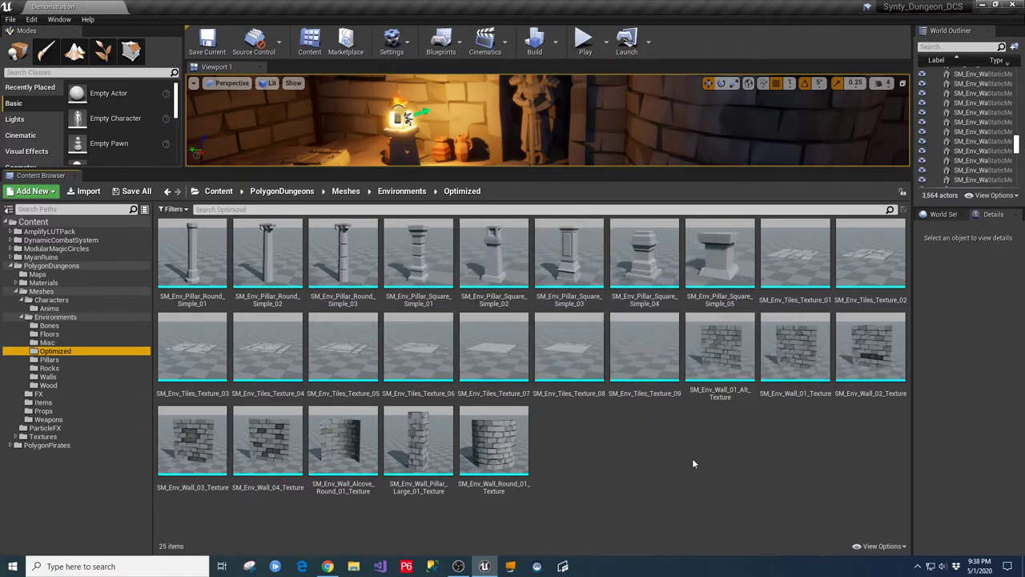
{"action": "left_click", "coordinate": [48, 359]}
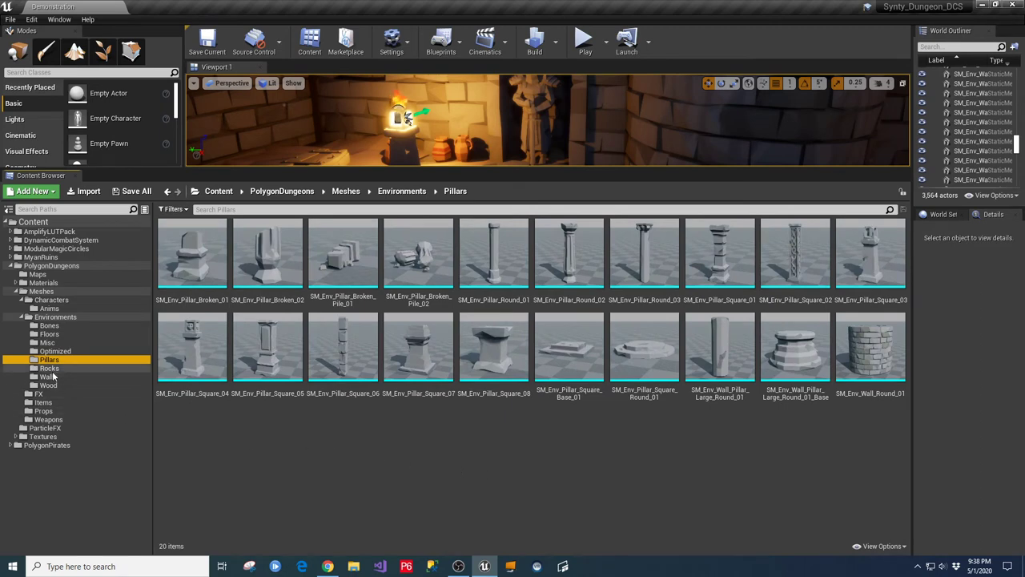
{"action": "left_click", "coordinate": [49, 369]}
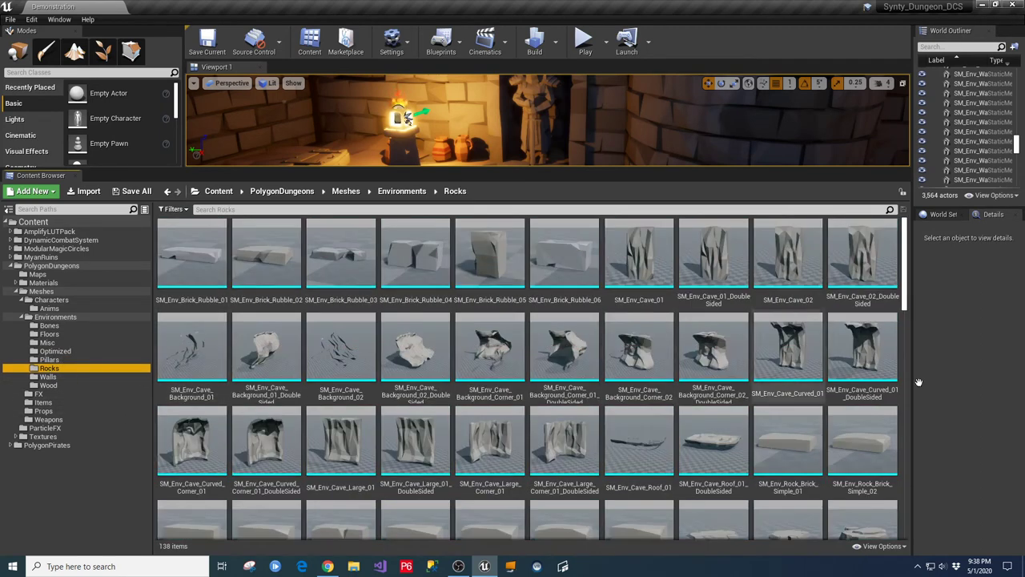
{"action": "left_click", "coordinate": [907, 249]}
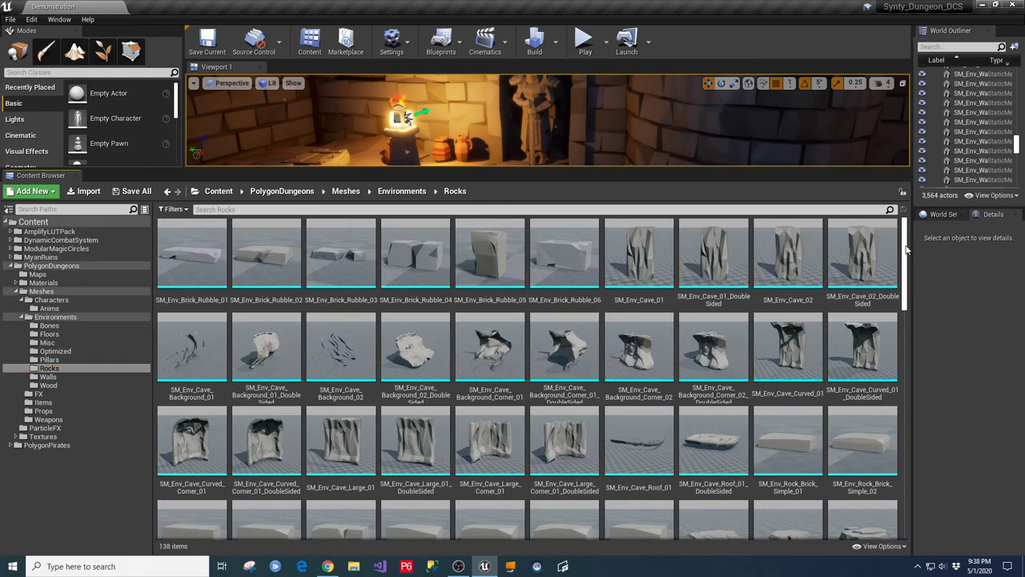
{"action": "scroll", "coordinate": [850, 264], "scroll_direction": "down", "scroll_amount": 5}
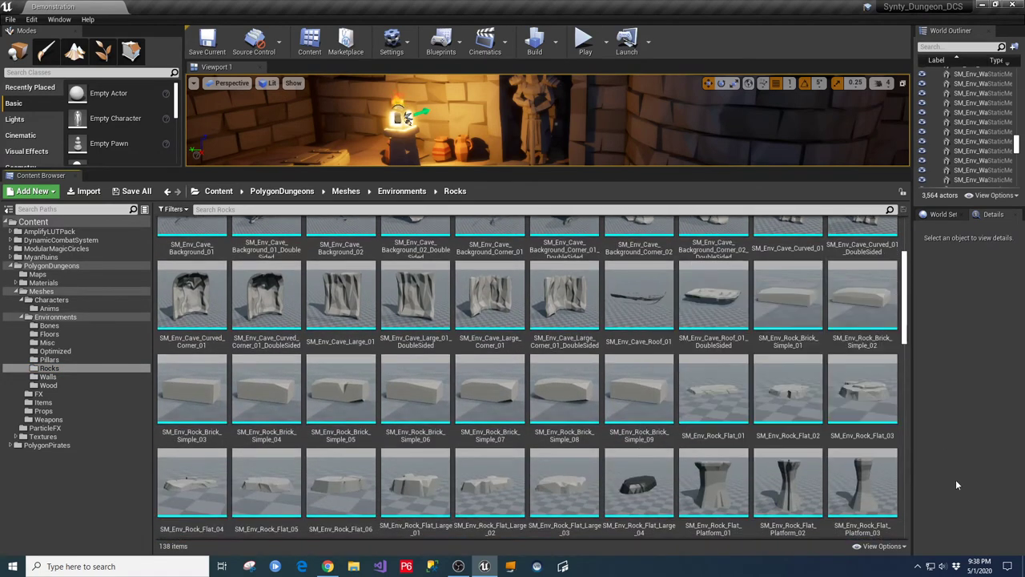
{"action": "scroll", "coordinate": [902, 465], "scroll_direction": "down", "scroll_amount": 8}
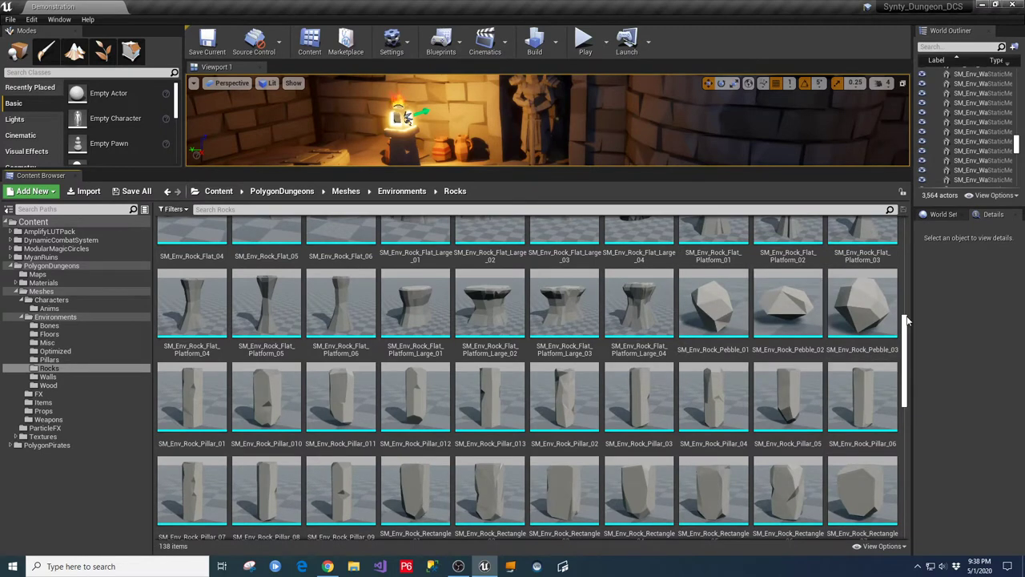
{"action": "left_click_drag", "start_coordinate": [908, 320], "coordinate": [926, 454]}
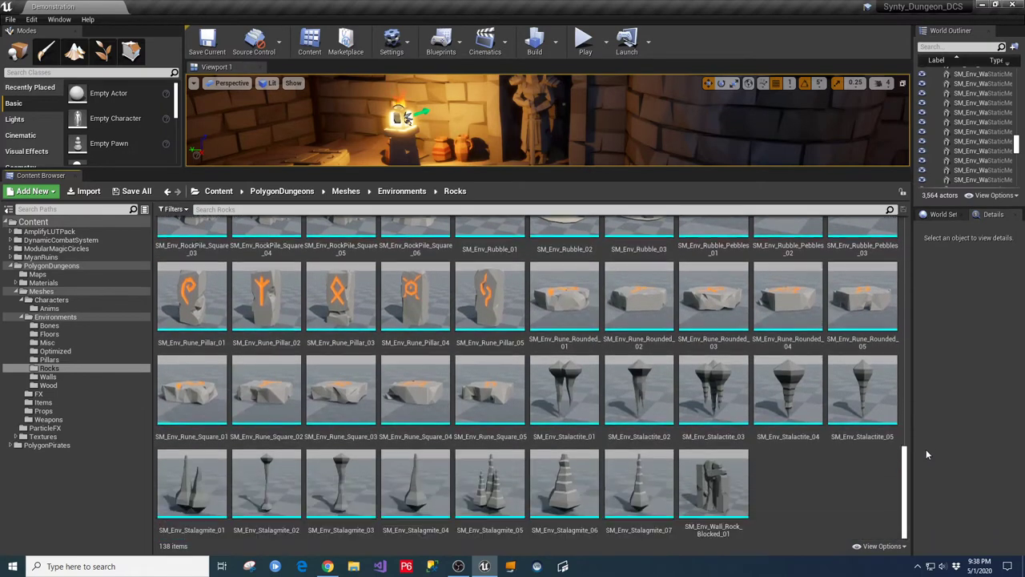
Step: Examine all meshes in the Walls and Wood subfolders of Environments, including the doors, wall pieces, mine tracks and wooden platforms
{"action": "left_click", "coordinate": [48, 377]}
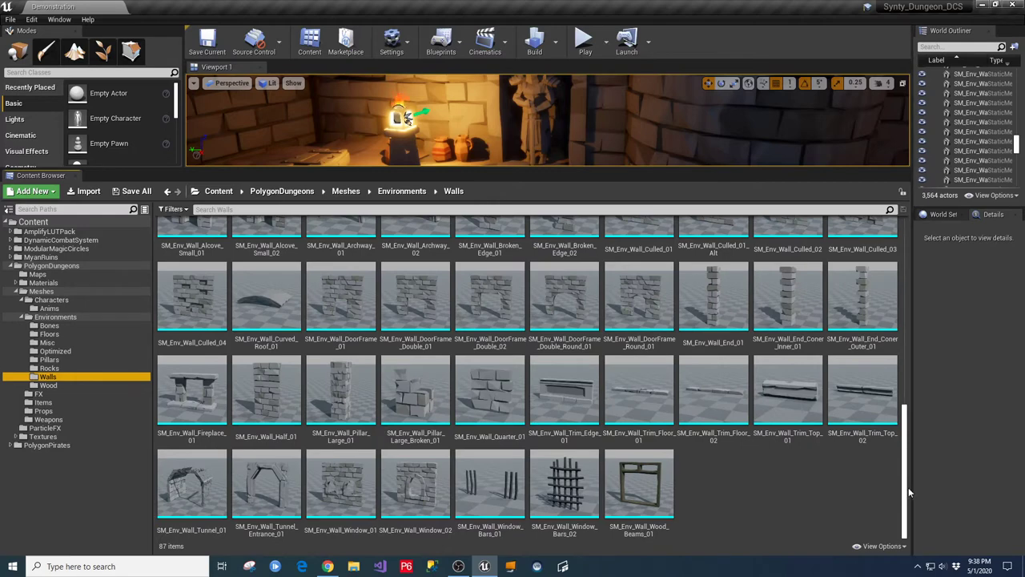
{"action": "left_click_drag", "start_coordinate": [908, 487], "coordinate": [910, 282]}
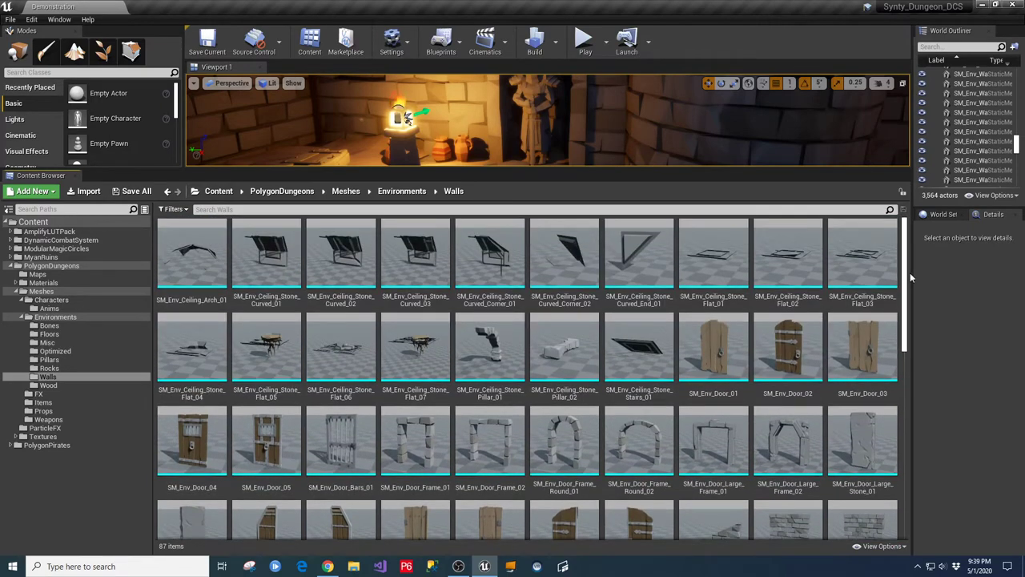
{"action": "scroll", "coordinate": [874, 345], "scroll_direction": "down", "scroll_amount": 3}
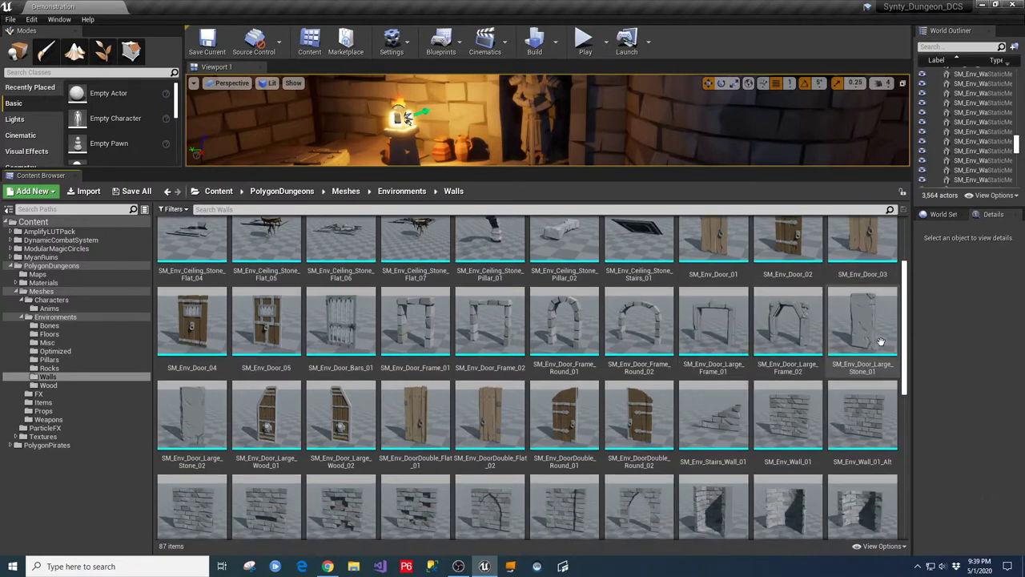
{"action": "scroll", "coordinate": [874, 344], "scroll_direction": "down", "scroll_amount": 5}
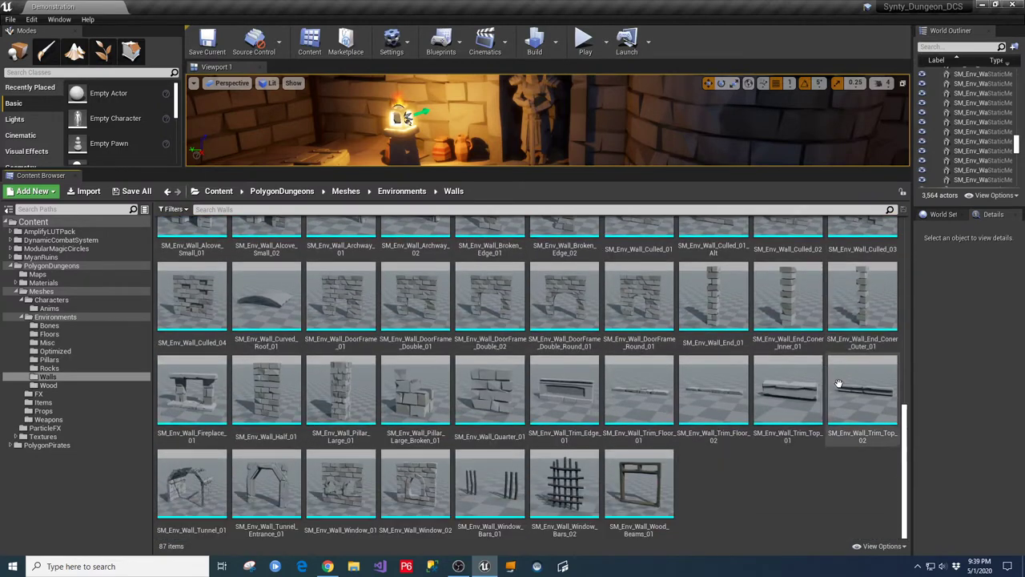
{"action": "left_click", "coordinate": [48, 385]}
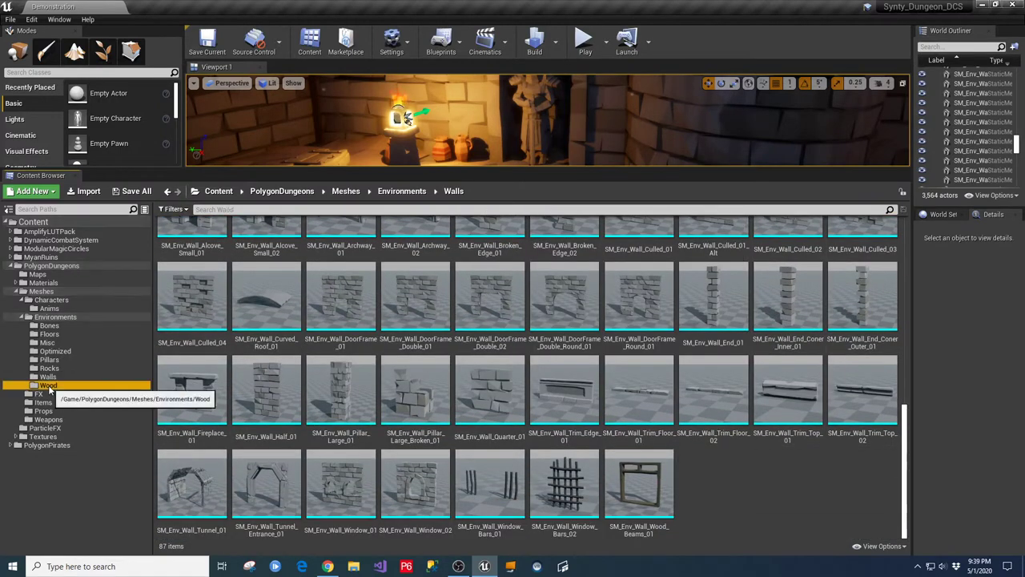
{"action": "scroll", "coordinate": [832, 467], "scroll_direction": "up", "scroll_amount": 2}
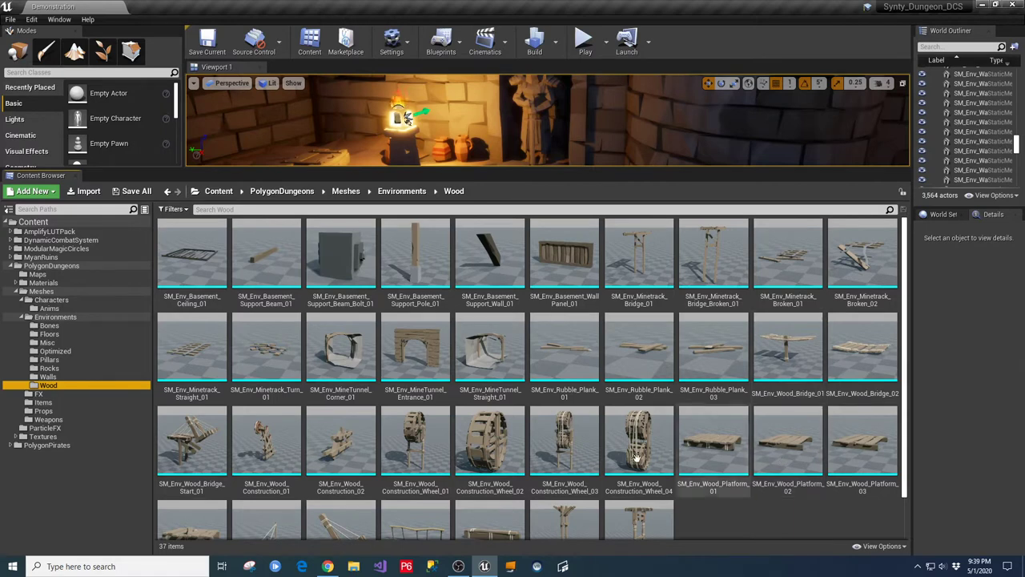
{"action": "scroll", "coordinate": [801, 512], "scroll_direction": "down", "scroll_amount": 2}
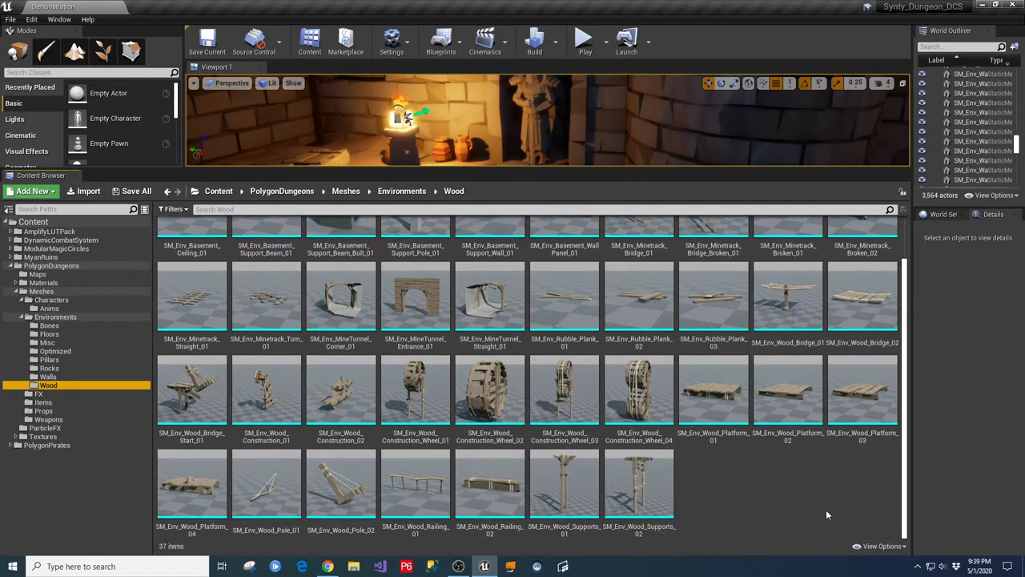
Step: Collapse the Environments folder and examine the contents of the FX and Items folders under Meshes
{"action": "left_click", "coordinate": [24, 317]}
{"action": "left_click", "coordinate": [39, 326]}
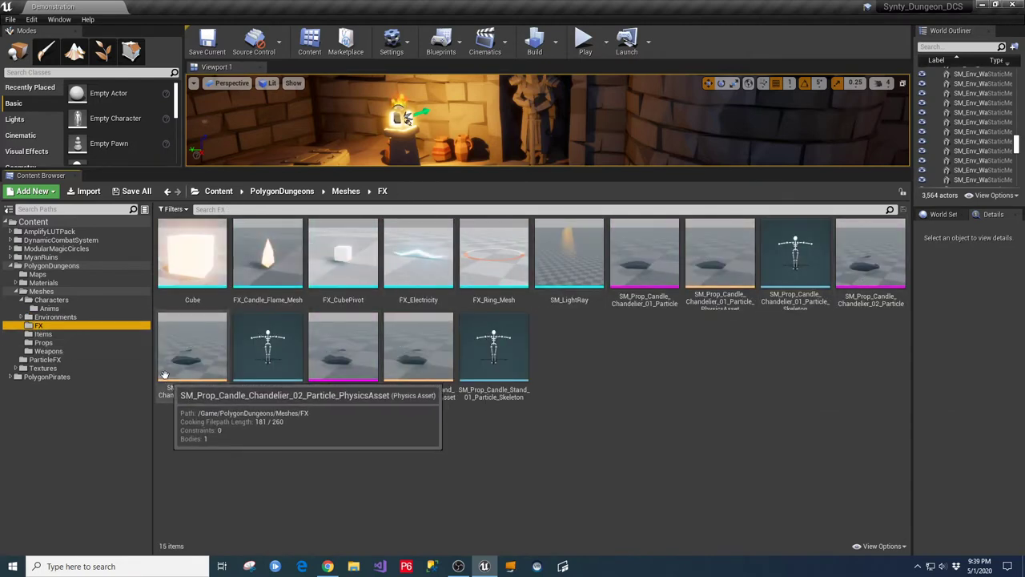
{"action": "left_click", "coordinate": [44, 334]}
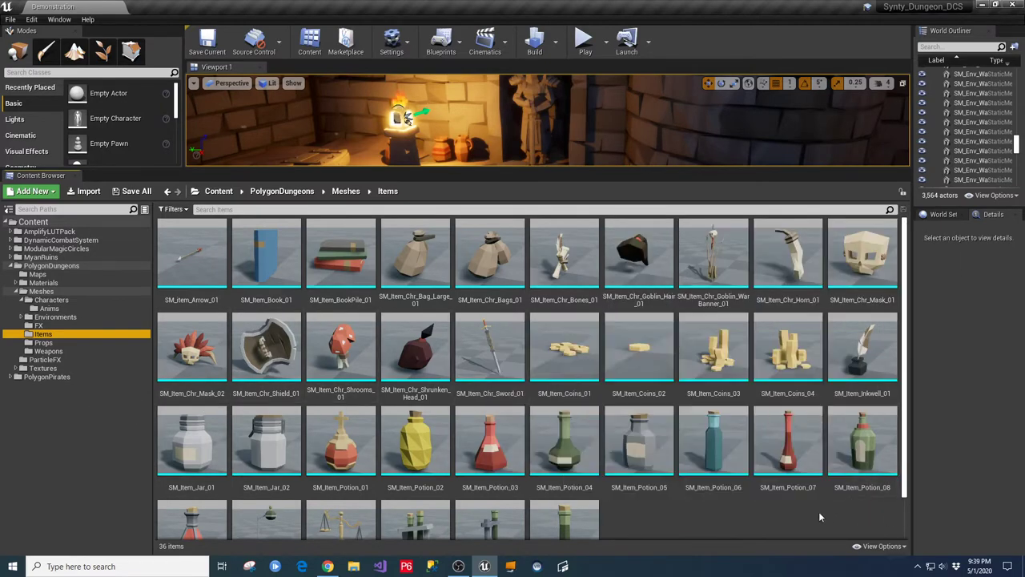
{"action": "scroll", "coordinate": [725, 509], "scroll_direction": "down", "scroll_amount": 2}
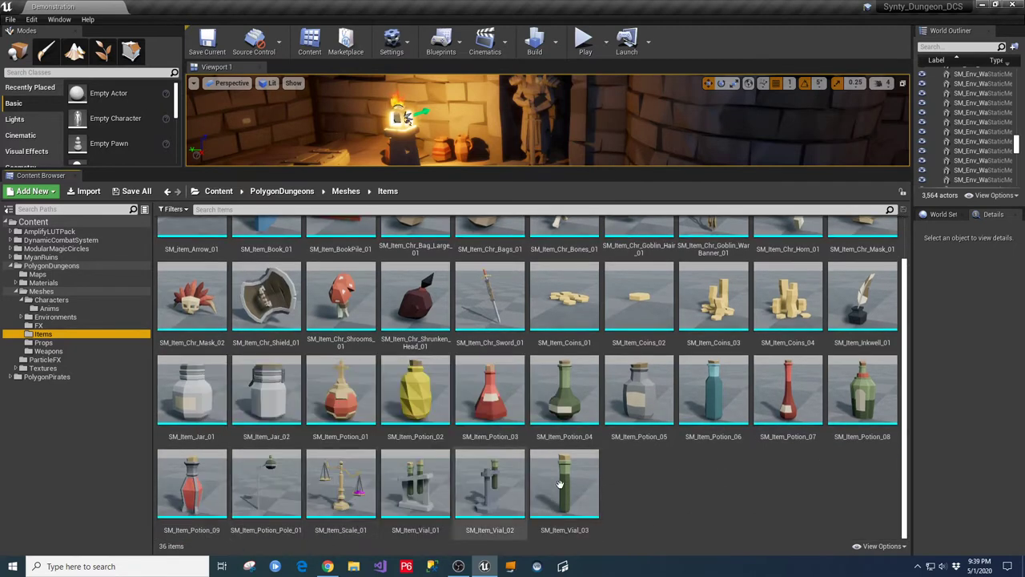
Step: Examine all meshes in the Props folder, from the barrels and chests to the skeletons, tech parts, vases and wall banners
{"action": "left_click", "coordinate": [44, 342]}
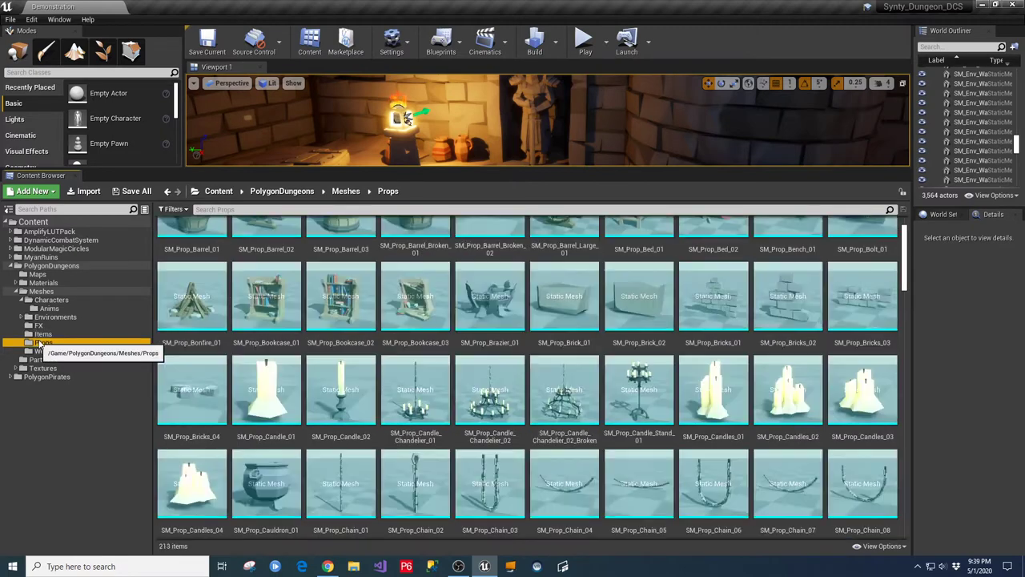
{"action": "scroll", "coordinate": [865, 376], "scroll_direction": "up", "scroll_amount": 2}
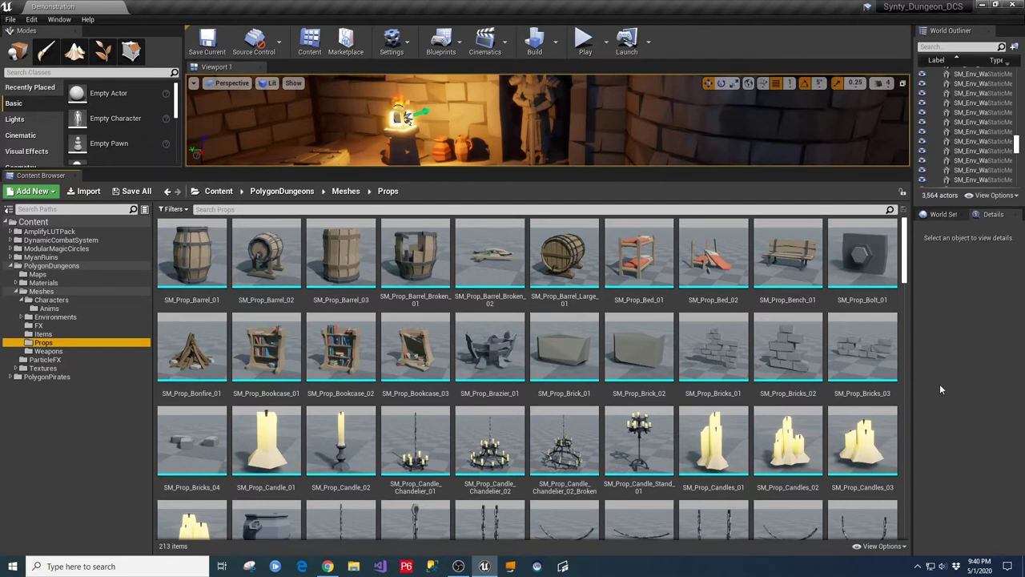
{"action": "scroll", "coordinate": [906, 393], "scroll_direction": "down", "scroll_amount": 3}
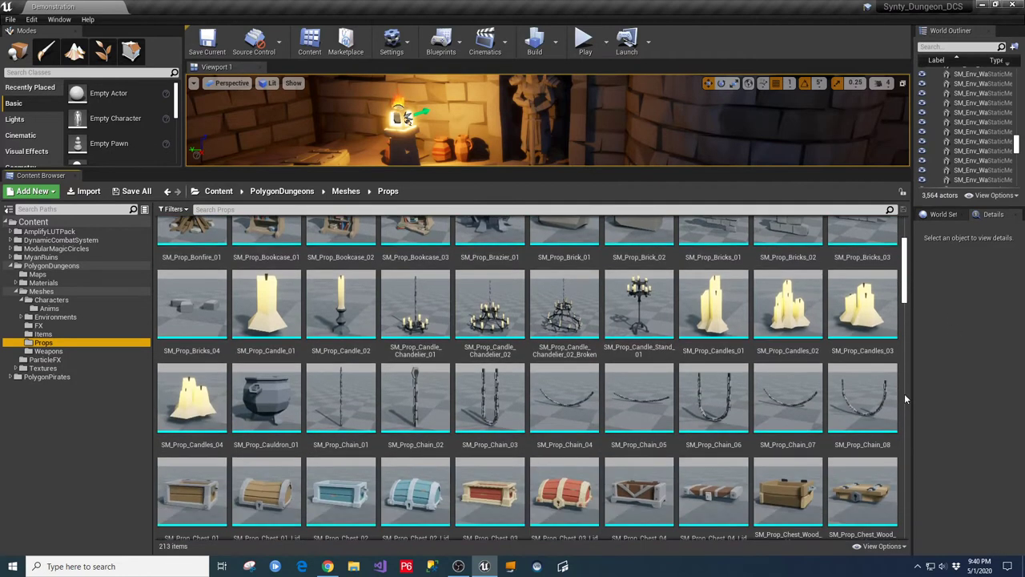
{"action": "scroll", "coordinate": [904, 394], "scroll_direction": "down", "scroll_amount": 4}
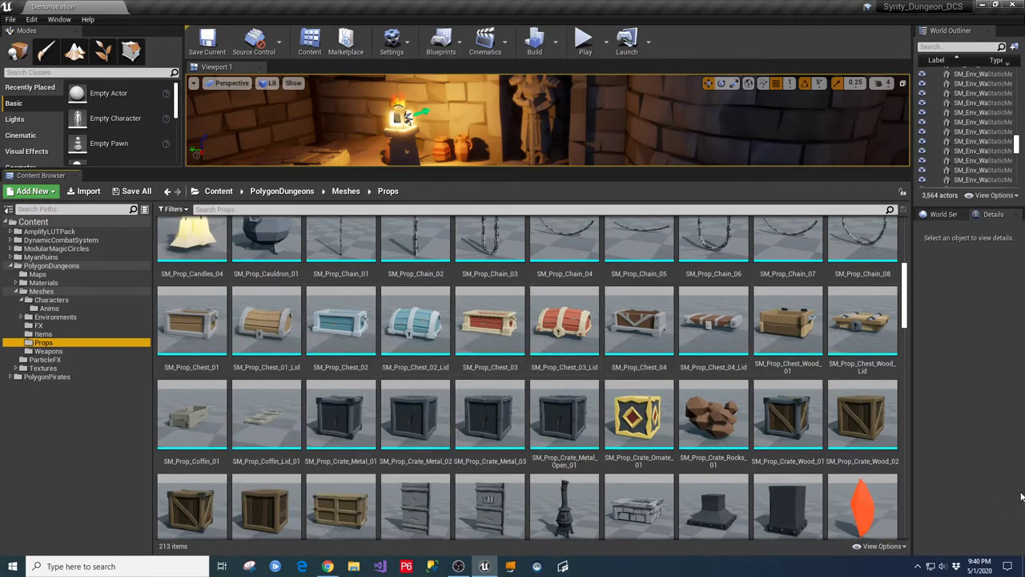
{"action": "scroll", "coordinate": [861, 481], "scroll_direction": "down", "scroll_amount": 3}
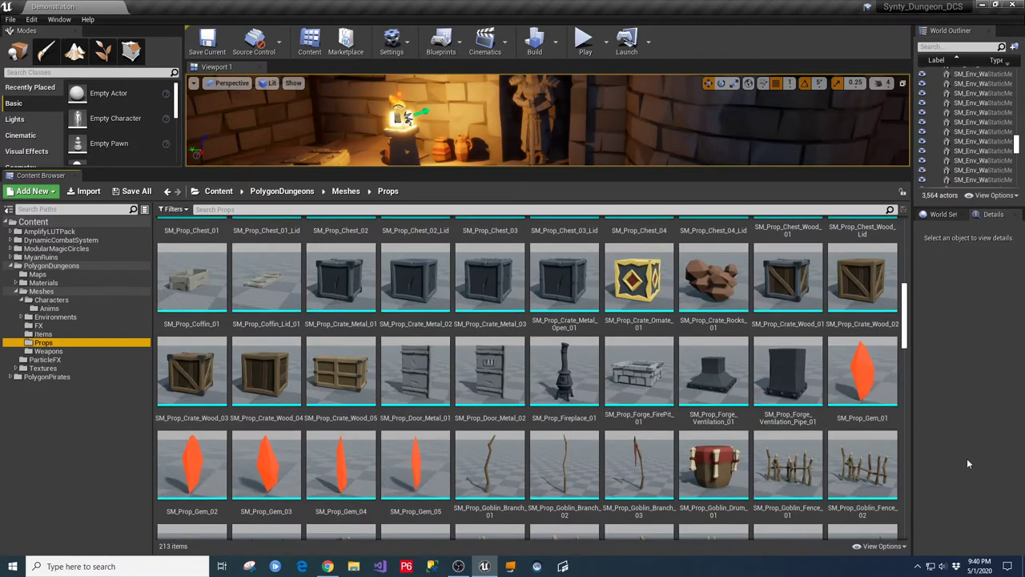
{"action": "scroll", "coordinate": [926, 457], "scroll_direction": "down", "scroll_amount": 2}
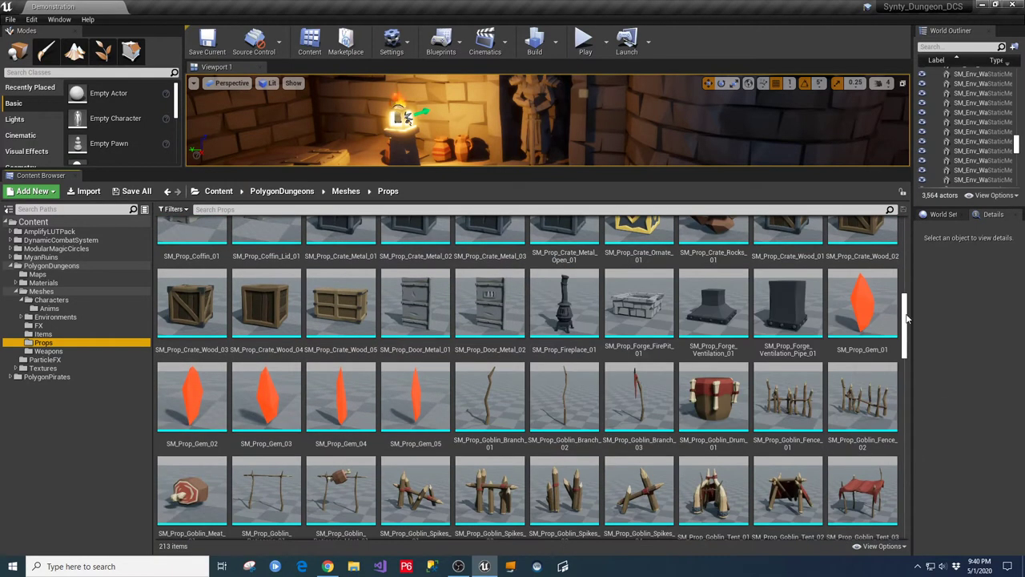
{"action": "left_click_drag", "start_coordinate": [907, 318], "coordinate": [888, 393]}
{"action": "scroll", "coordinate": [887, 393], "scroll_direction": "up", "scroll_amount": 3}
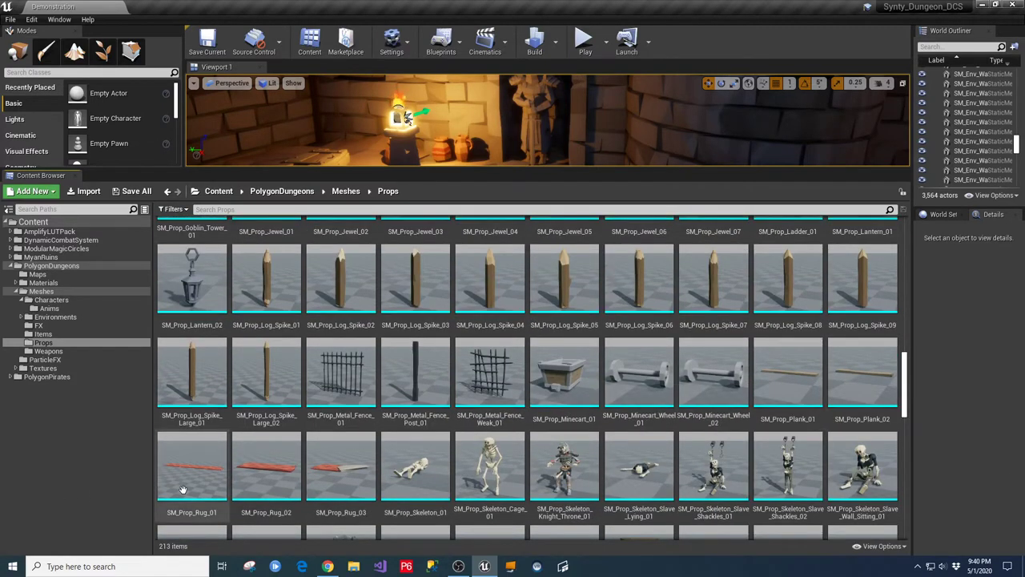
{"action": "scroll", "coordinate": [192, 472], "scroll_direction": "down", "scroll_amount": 2}
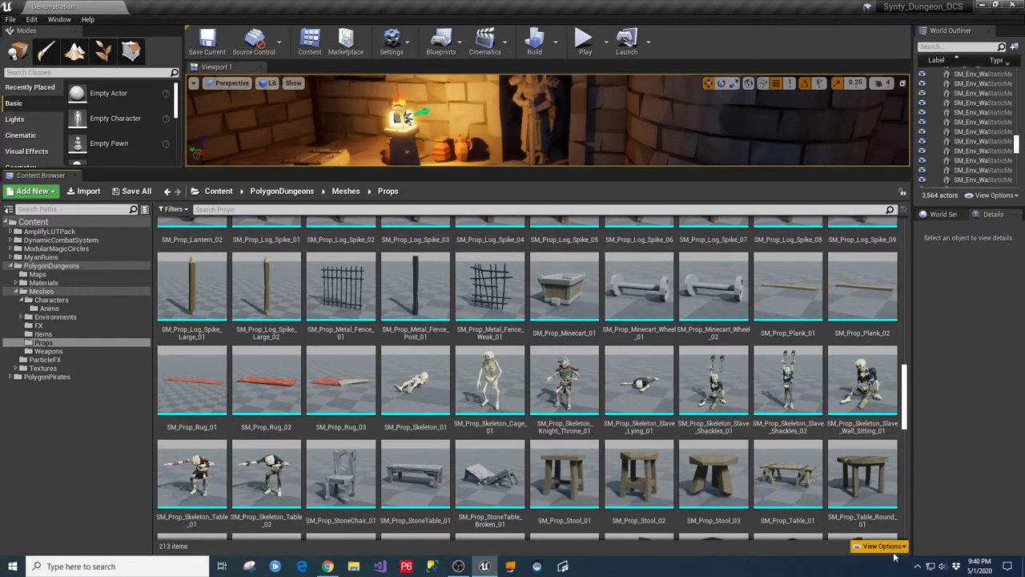
{"action": "scroll", "coordinate": [865, 480], "scroll_direction": "down", "scroll_amount": 3}
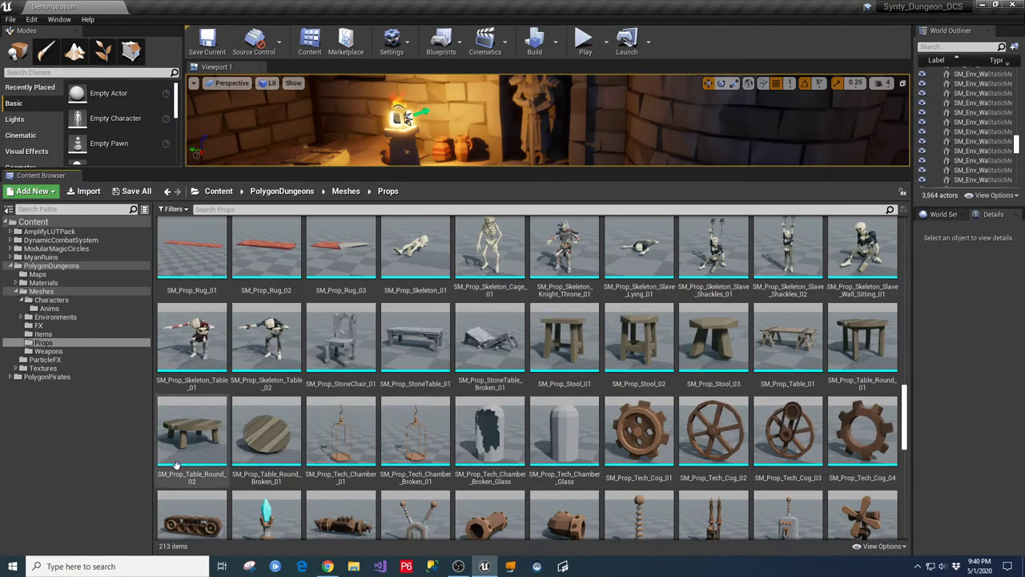
{"action": "scroll", "coordinate": [715, 465], "scroll_direction": "down", "scroll_amount": 3}
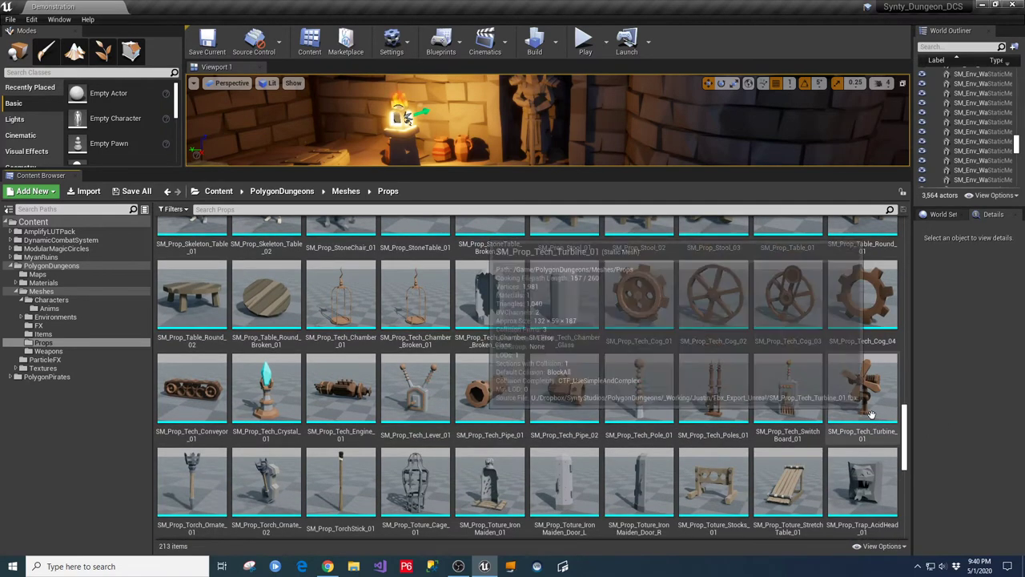
{"action": "scroll", "coordinate": [881, 417], "scroll_direction": "down", "scroll_amount": 2}
{"action": "left_click_drag", "start_coordinate": [908, 439], "coordinate": [899, 507]}
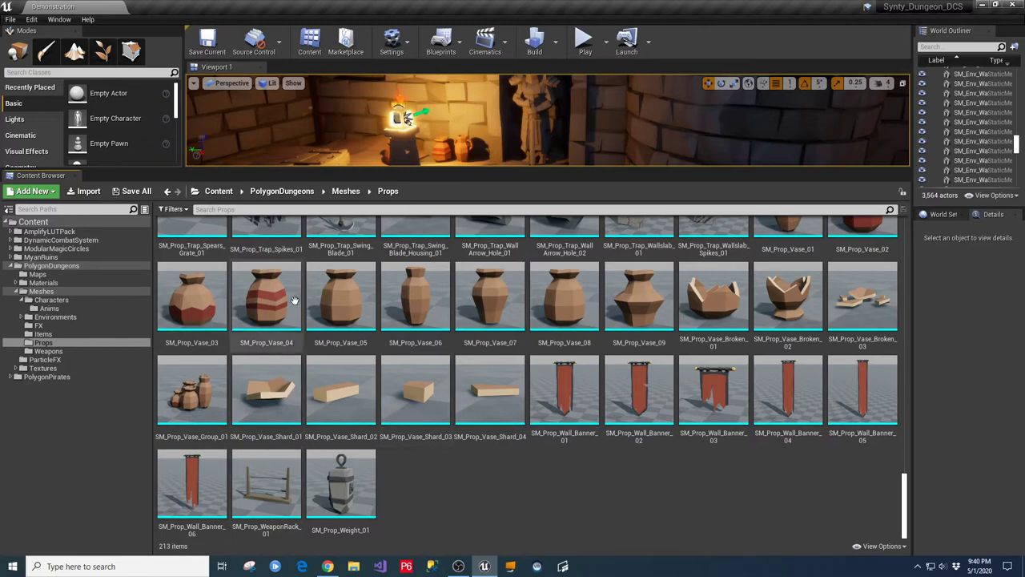
Step: Examine all meshes in the Weapons folder, from the axes and goblin weapons to the shields and staffs
{"action": "left_click", "coordinate": [48, 351]}
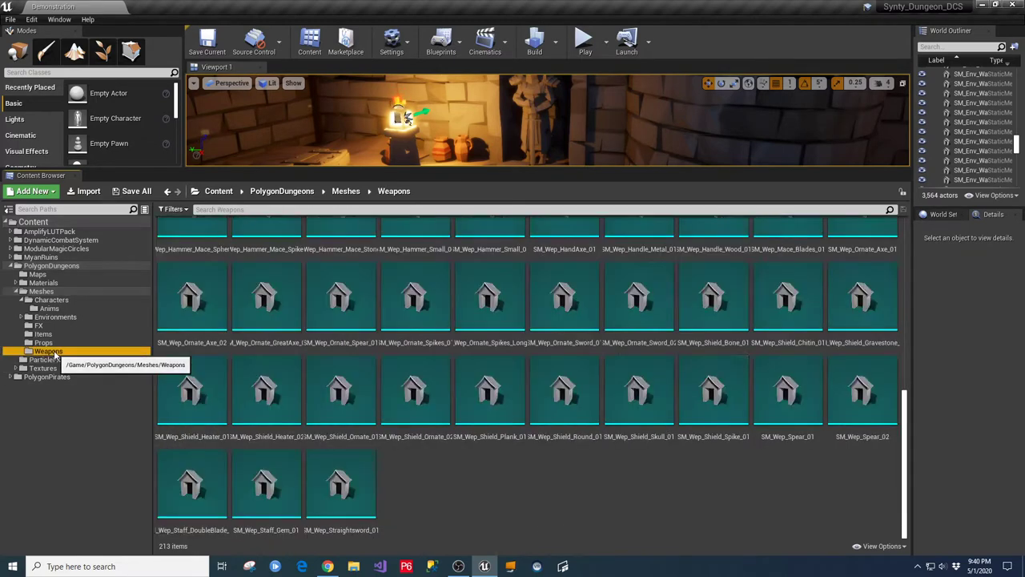
{"action": "scroll", "coordinate": [713, 469], "scroll_direction": "up", "scroll_amount": 2}
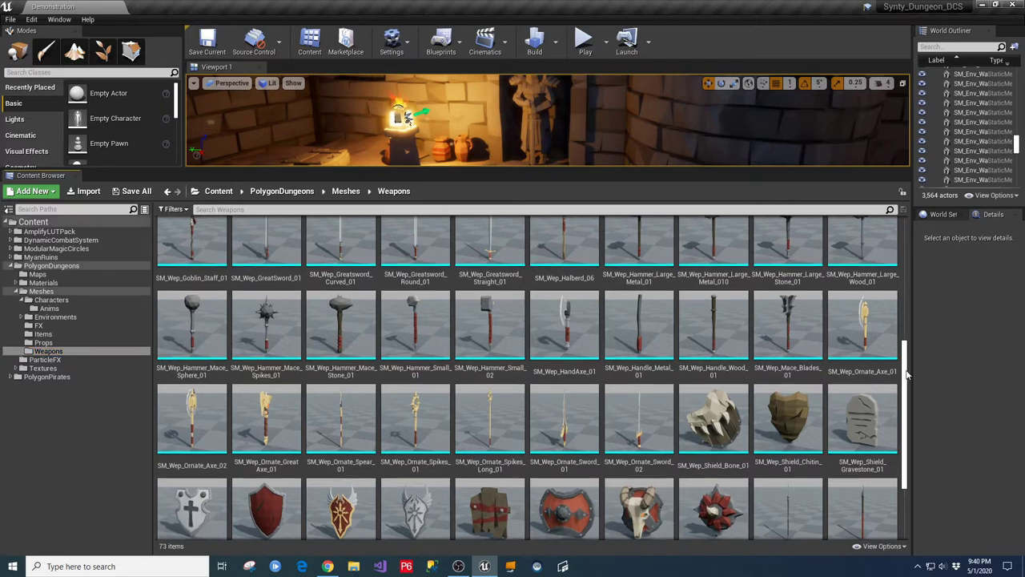
{"action": "left_click_drag", "start_coordinate": [903, 381], "coordinate": [908, 234]}
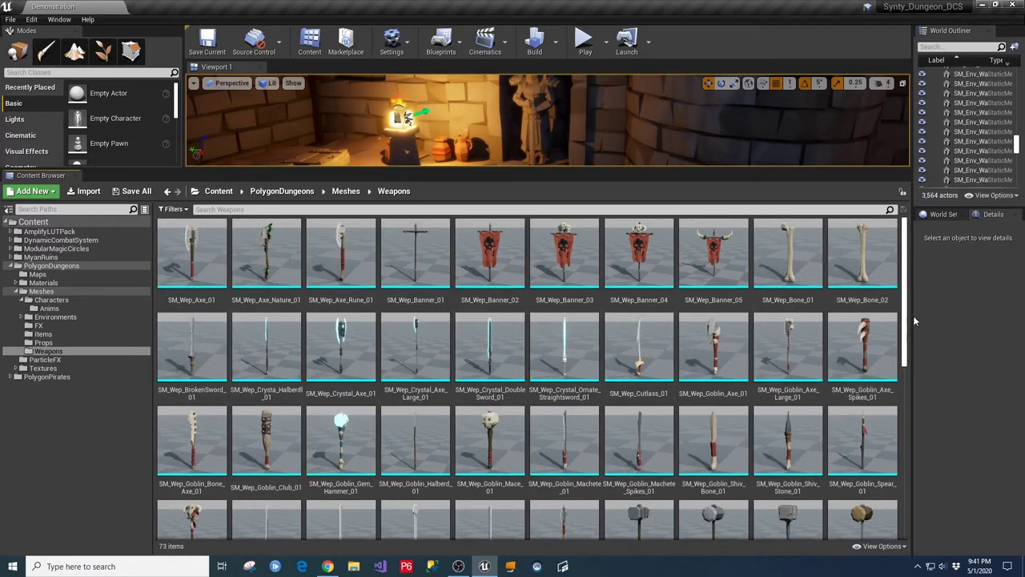
{"action": "left_click_drag", "start_coordinate": [906, 313], "coordinate": [904, 398]}
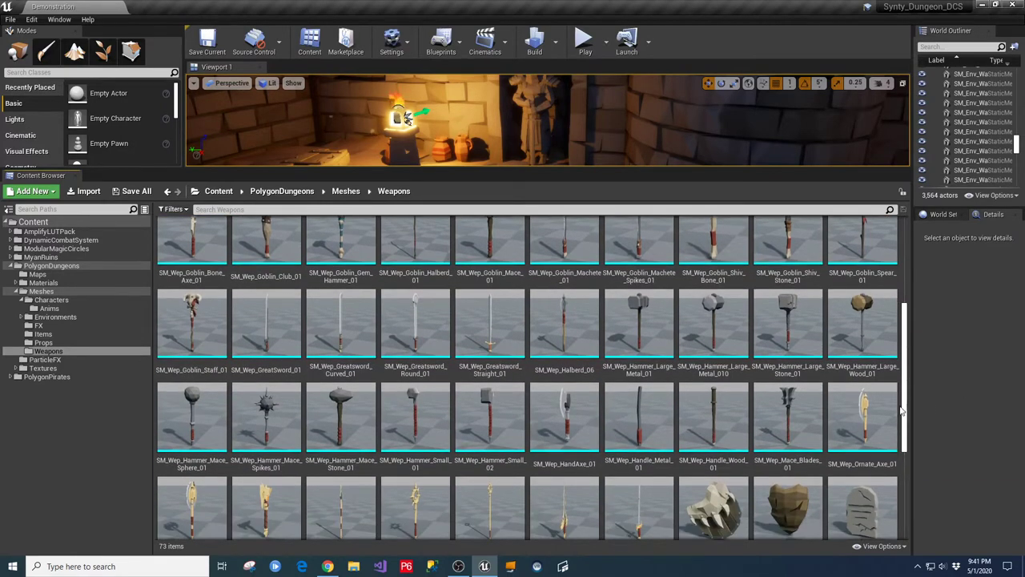
{"action": "left_click_drag", "start_coordinate": [906, 332], "coordinate": [931, 425]}
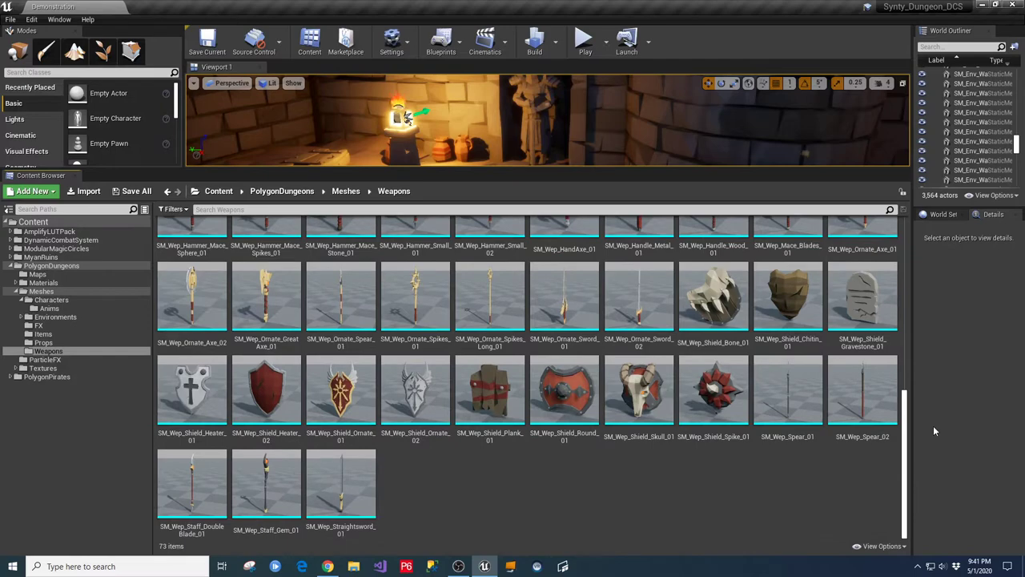
Step: Open the SM_Wep_Ornate_Sword_01 mesh from the Weapons folder in the static mesh editor
{"action": "scroll", "coordinate": [761, 384], "scroll_direction": "up", "scroll_amount": 1}
{"action": "left_click", "coordinate": [564, 354]}
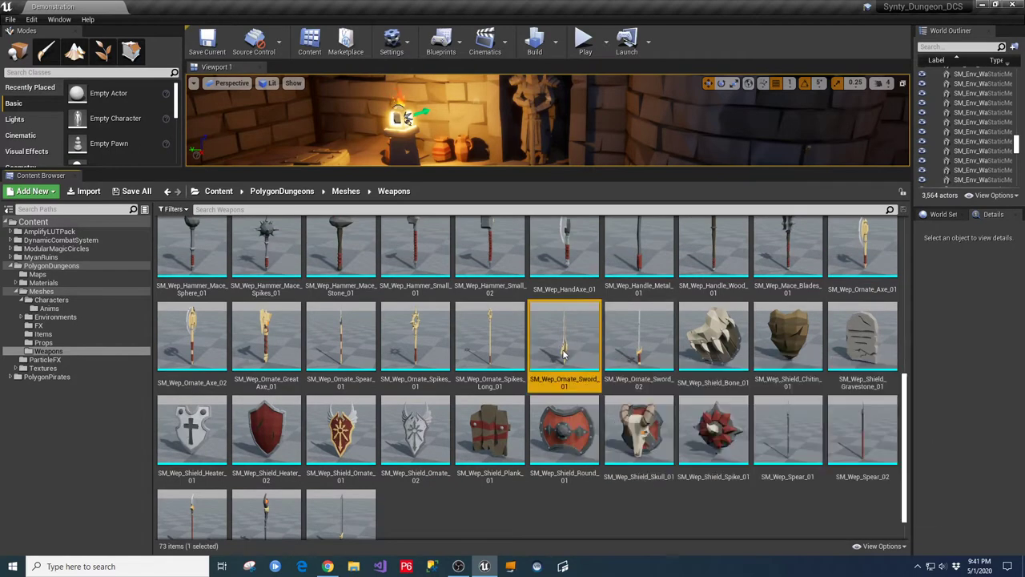
{"action": "double_click", "coordinate": [563, 353]}
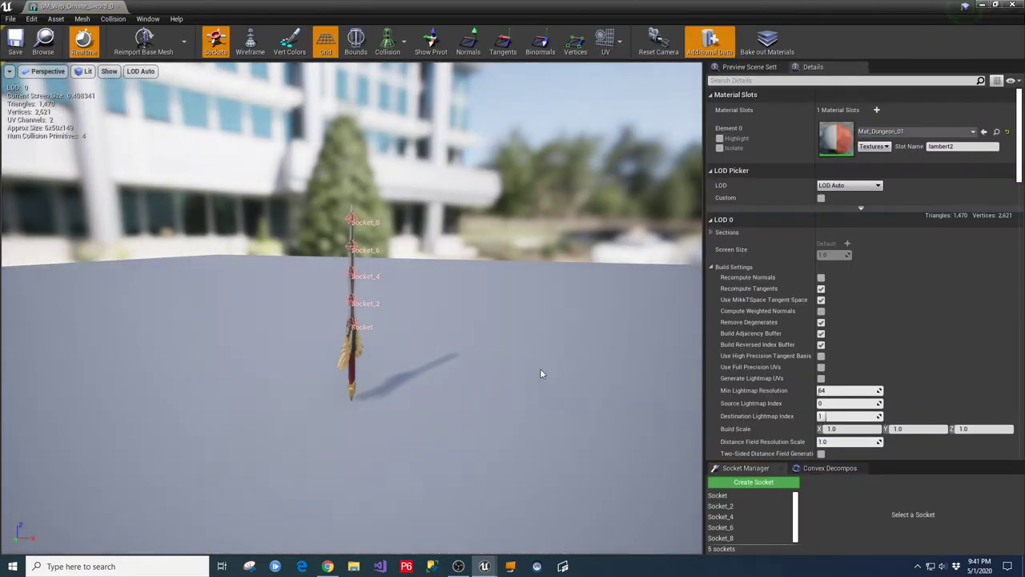
Step: Examine the first ornate sword mesh up close from its front and edge, then close its mesh editor
{"action": "mouse_move", "coordinate": [516, 368]}
{"action": "left_mouse_down"}
{"action": "mouse_move", "coordinate": [481, 376]}
{"action": "mouse_move", "coordinate": [425, 361]}
{"action": "mouse_move", "coordinate": [500, 356]}
{"action": "left_mouse_up"}
{"action": "scroll", "coordinate": [493, 358], "scroll_direction": "up", "scroll_amount": 4}
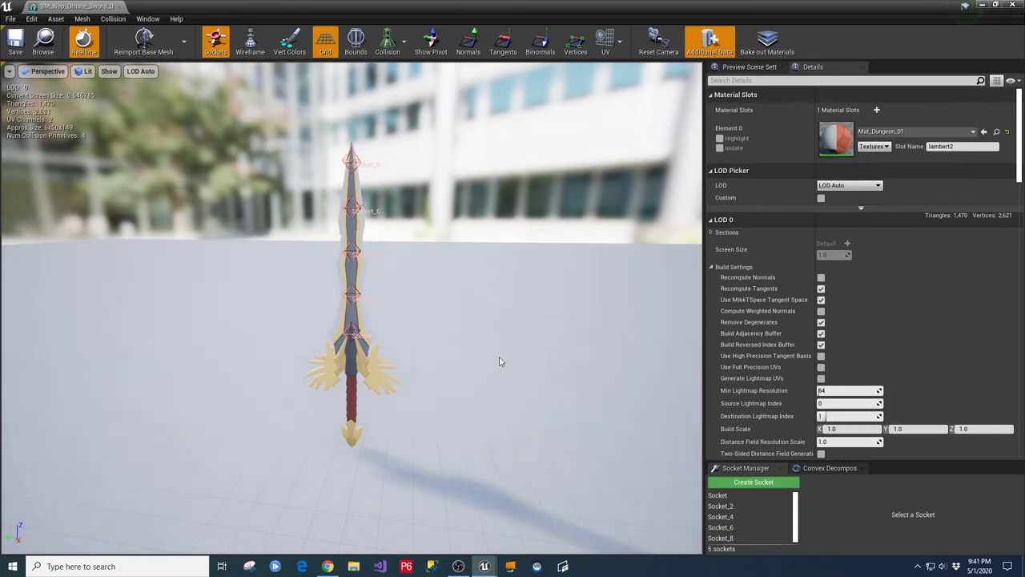
{"action": "left_click_drag", "start_coordinate": [499, 361], "coordinate": [320, 376]}
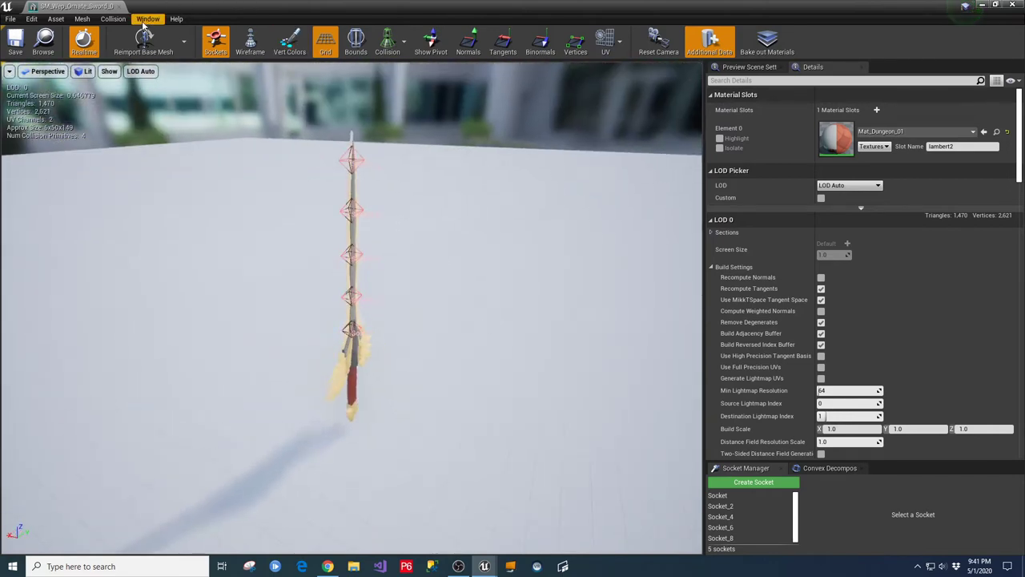
{"action": "left_click", "coordinate": [119, 7]}
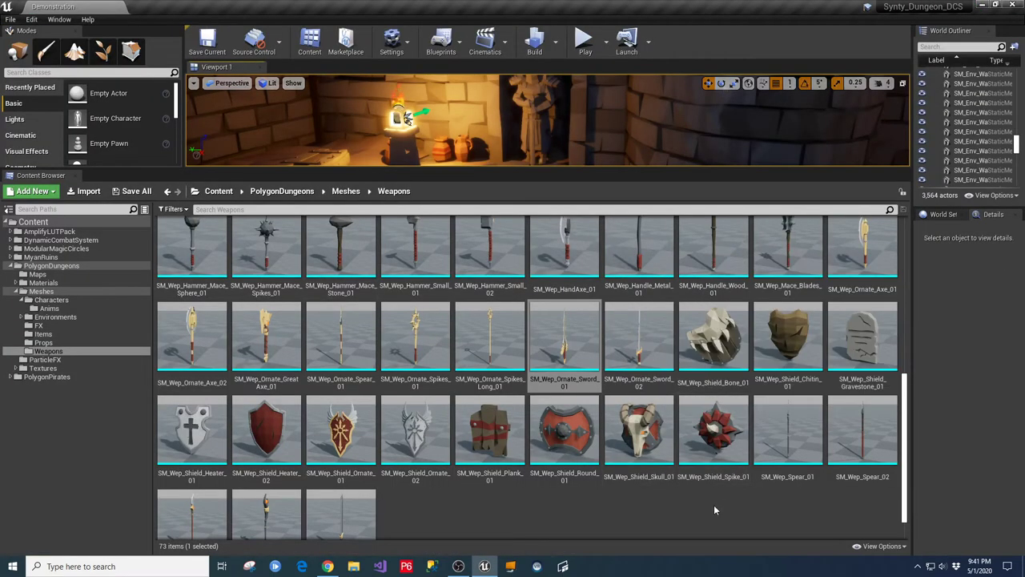
Step: Inspect the SM_Wep_Ornate_Sword_02 mesh in the static mesh editor, close it, and view the last meshes in the Weapons folder
{"action": "double_click", "coordinate": [635, 349]}
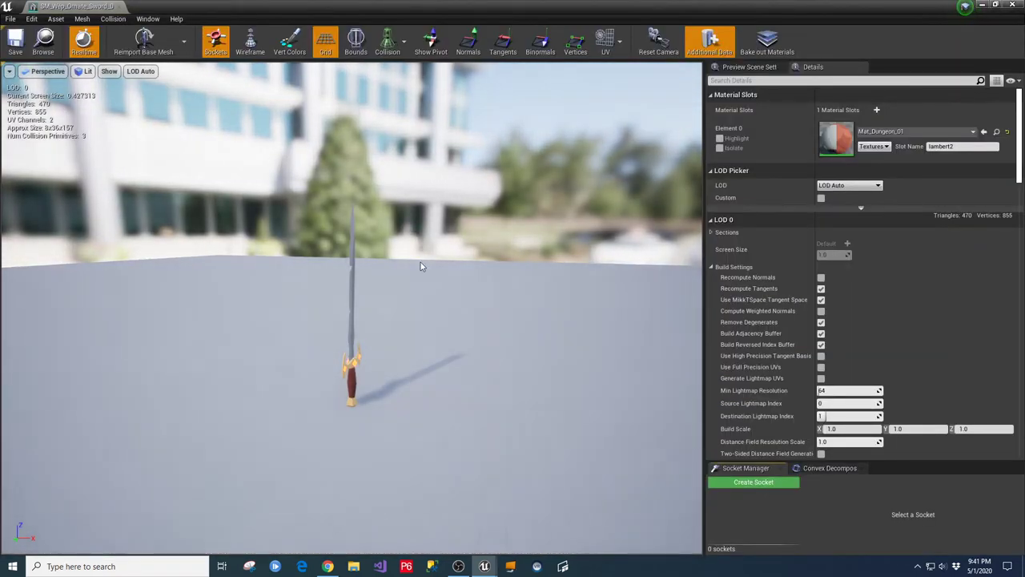
{"action": "left_click", "coordinate": [120, 8]}
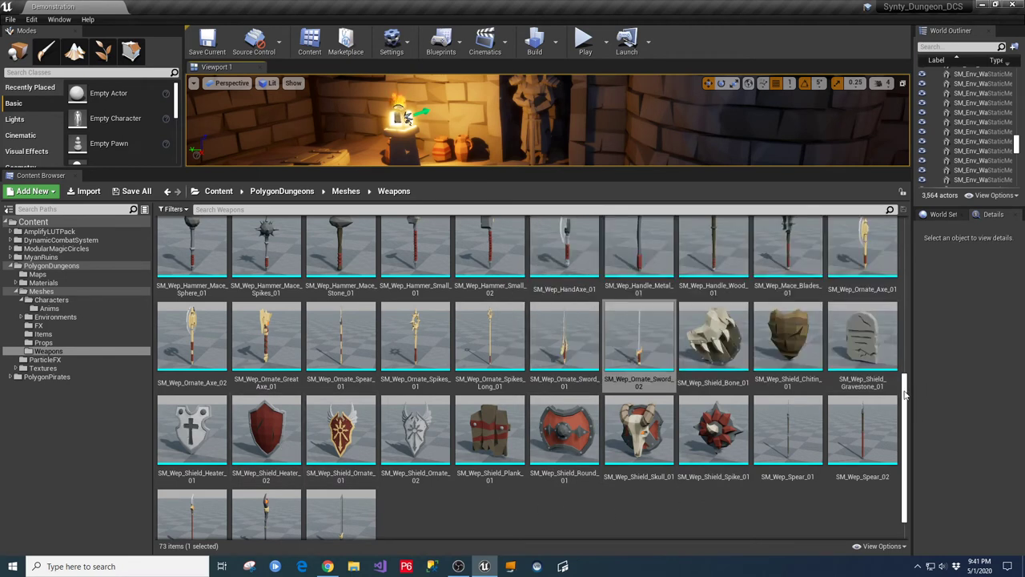
{"action": "left_click_drag", "start_coordinate": [905, 394], "coordinate": [909, 415]}
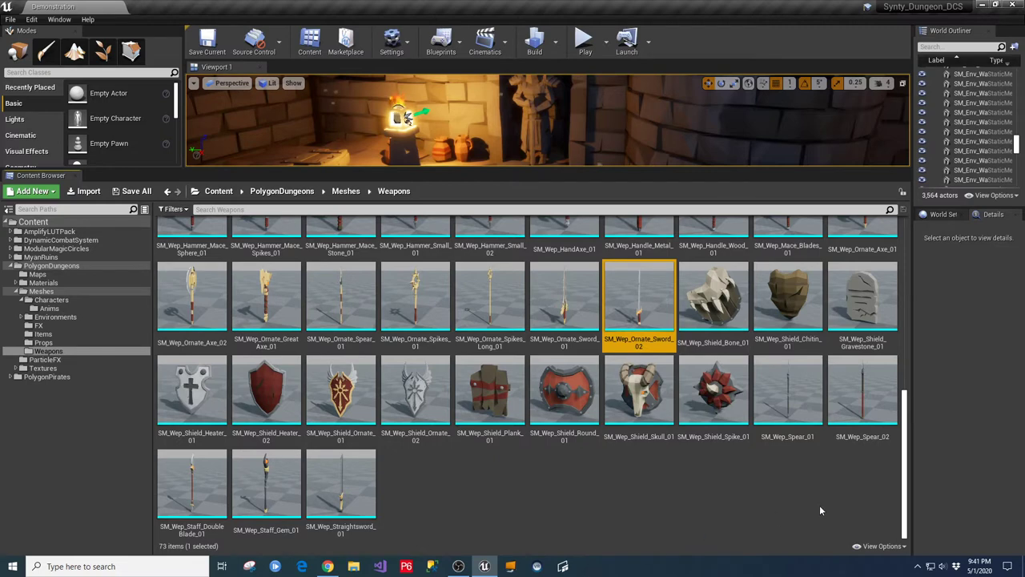
Step: Examine the ParticleFX and Textures folders, then collapse the PolygonDungeons folder
{"action": "left_click", "coordinate": [53, 362]}
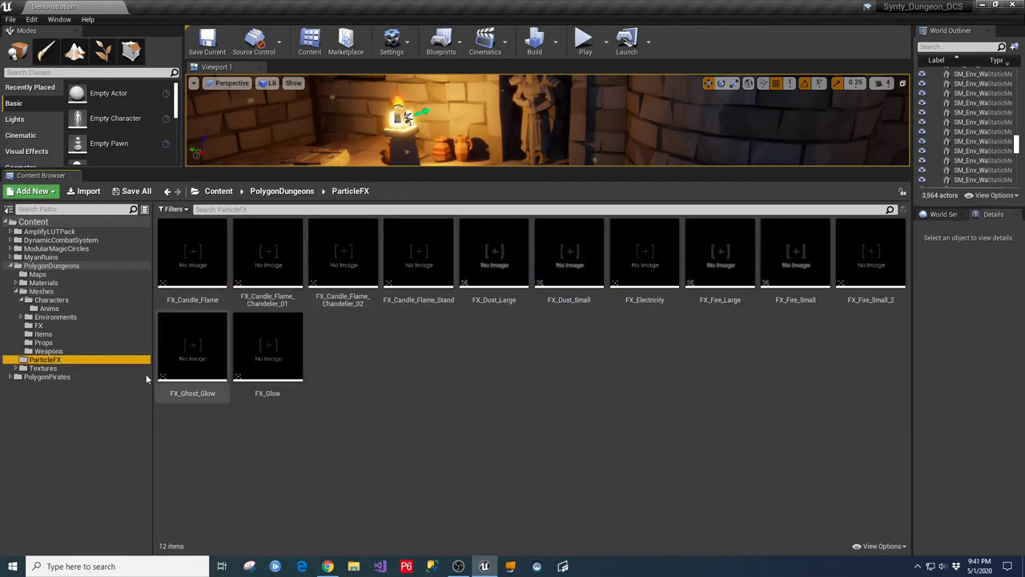
{"action": "left_click", "coordinate": [46, 369]}
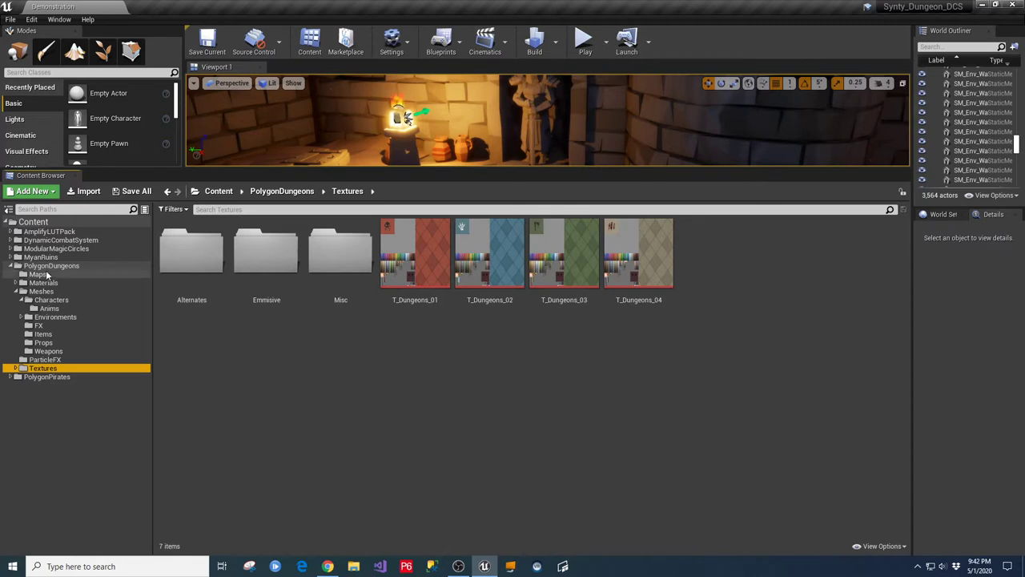
{"action": "left_click", "coordinate": [10, 265]}
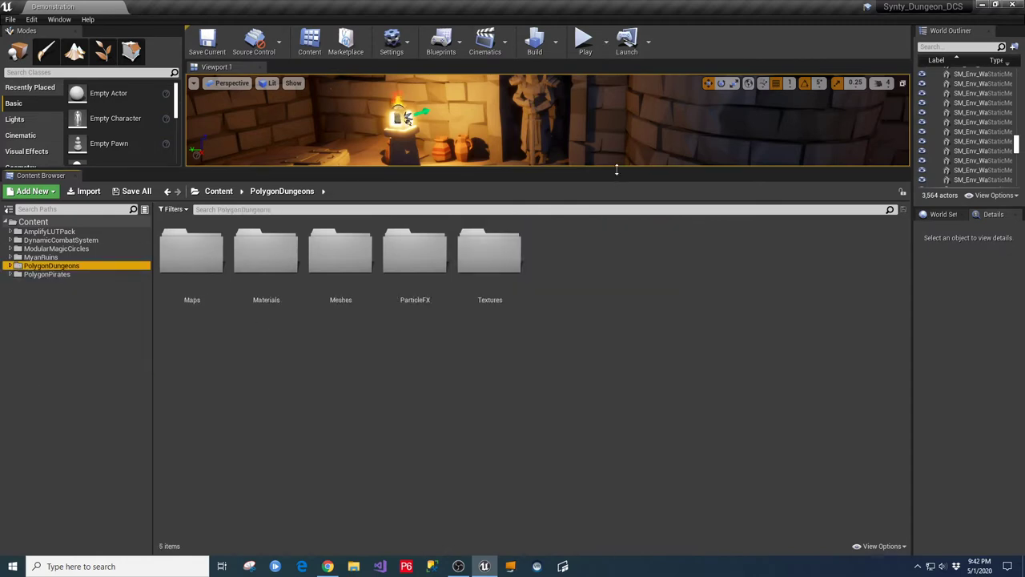
Step: Enlarge the level viewport and fly through the courtyard and the chandelier-lit hall towards the cave camp
{"action": "left_click_drag", "start_coordinate": [617, 169], "coordinate": [656, 501]}
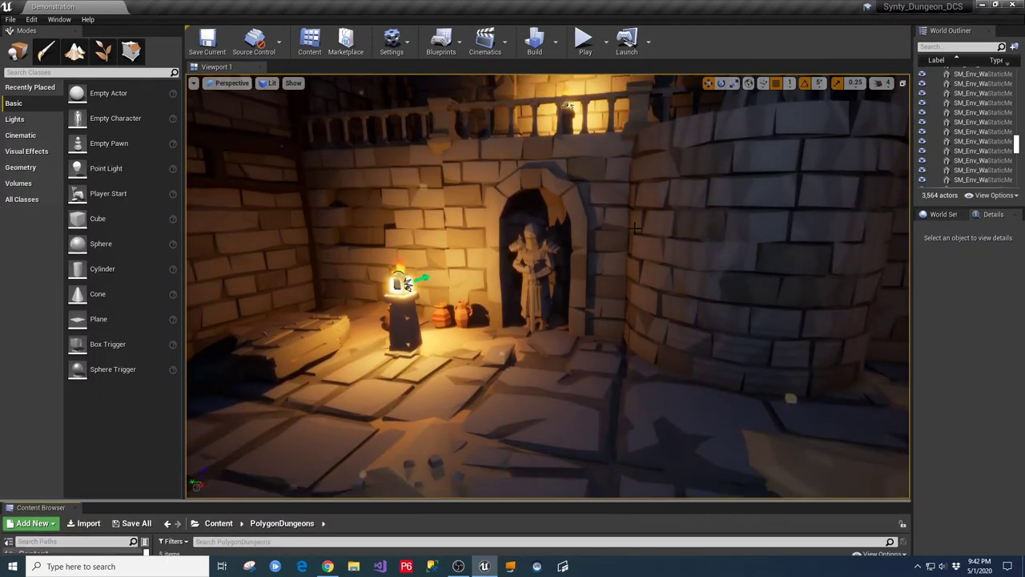
{"action": "right_click_drag", "start_coordinate": [548, 286], "coordinate": [697, 286]}
{"action": "key", "text": "w"}
{"action": "right_click_drag", "start_coordinate": [549, 110], "coordinate": [549, 110]}
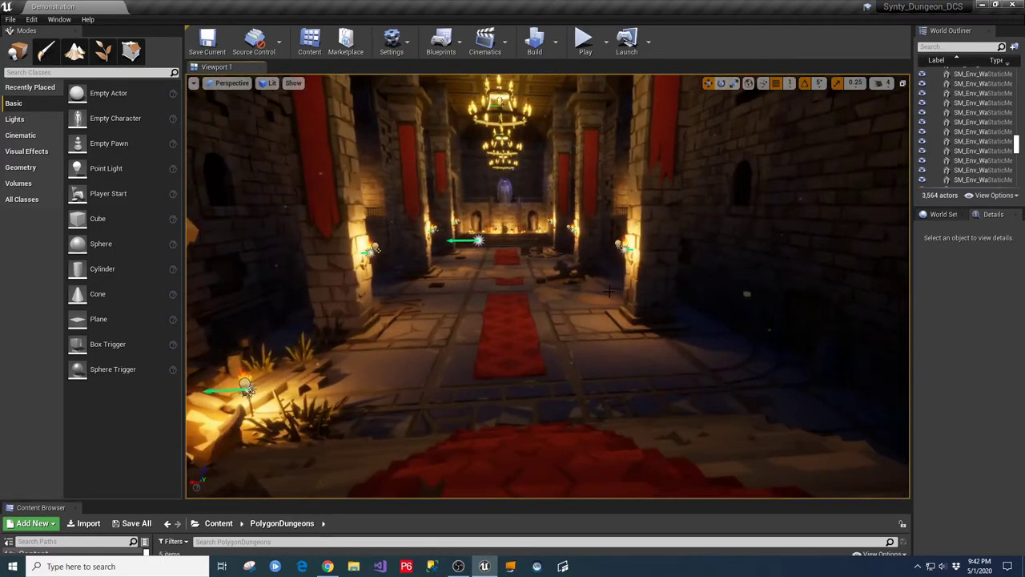
{"action": "right_click_drag", "start_coordinate": [609, 291], "coordinate": [655, 193]}
{"action": "key", "text": "w"}
{"action": "right_click_drag", "start_coordinate": [548, 286], "coordinate": [474, 337]}
{"action": "mouse_move", "coordinate": [456, 80]}
{"action": "right_mouse_down"}
{"action": "mouse_move", "coordinate": [288, 80]}
{"action": "mouse_move", "coordinate": [473, 77]}
{"action": "mouse_move", "coordinate": [697, 32]}
{"action": "mouse_move", "coordinate": [809, 48]}
{"action": "mouse_move", "coordinate": [913, 160]}
{"action": "mouse_move", "coordinate": [953, 164]}
{"action": "mouse_move", "coordinate": [456, 80]}
{"action": "right_mouse_up"}
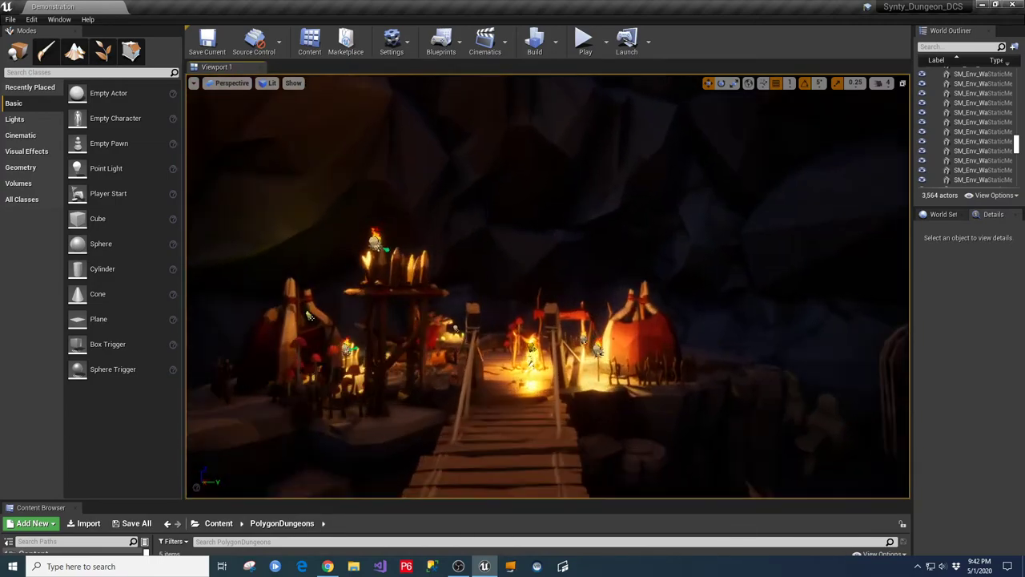
Step: Fly across the wooden bridge through the cave camp to the skull altar, then back to the double staircase with the statue
{"action": "key", "text": "w"}
{"action": "right_click_drag", "start_coordinate": [547, 286], "coordinate": [465, 240]}
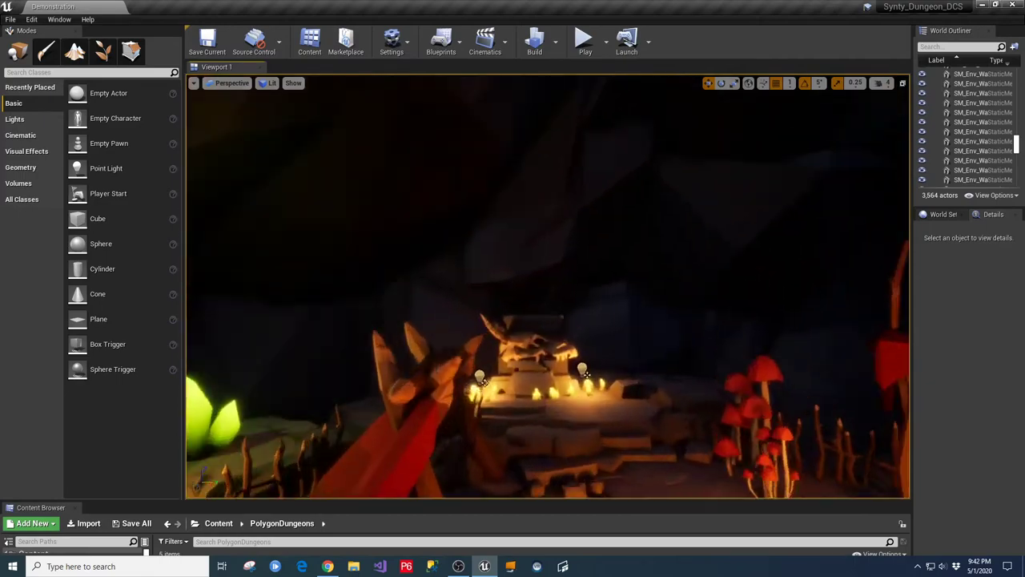
{"action": "right_click_drag", "start_coordinate": [547, 286], "coordinate": [561, 336]}
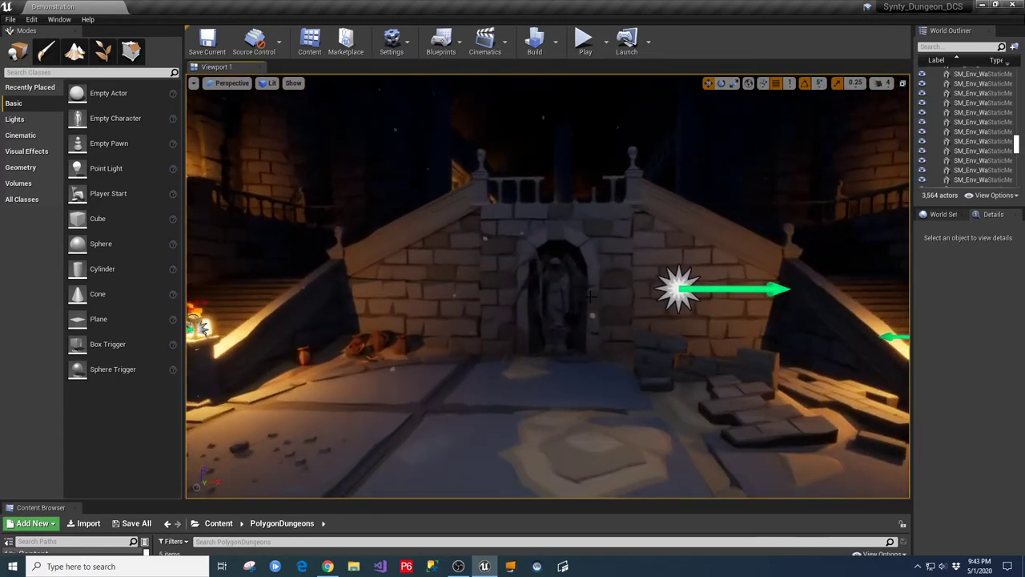
Step: Enlarge the Content Browser and open the Blueprints folder of DynamicCombatSystem
{"action": "left_click", "coordinate": [284, 473]}
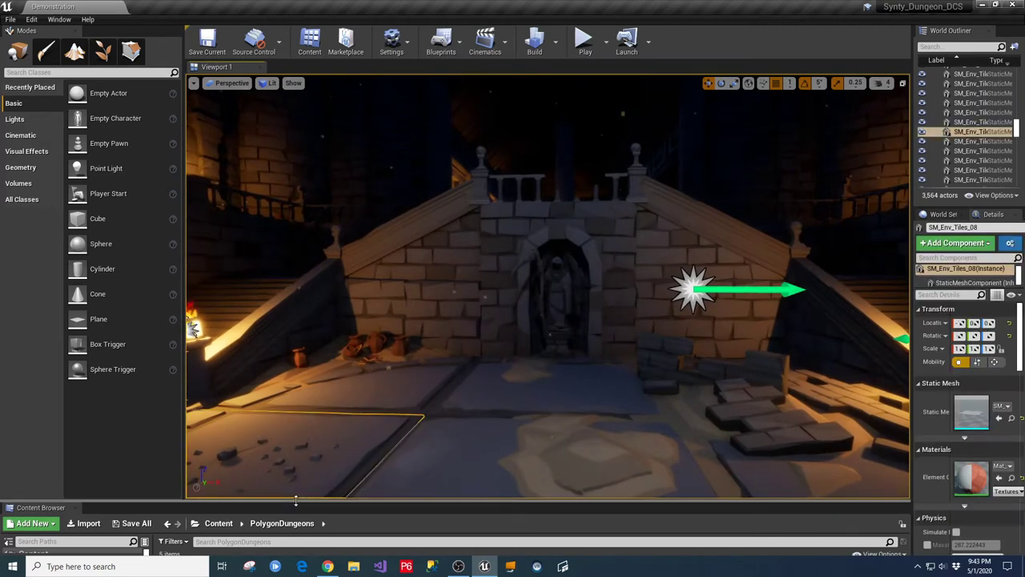
{"action": "left_click_drag", "start_coordinate": [295, 501], "coordinate": [309, 292]}
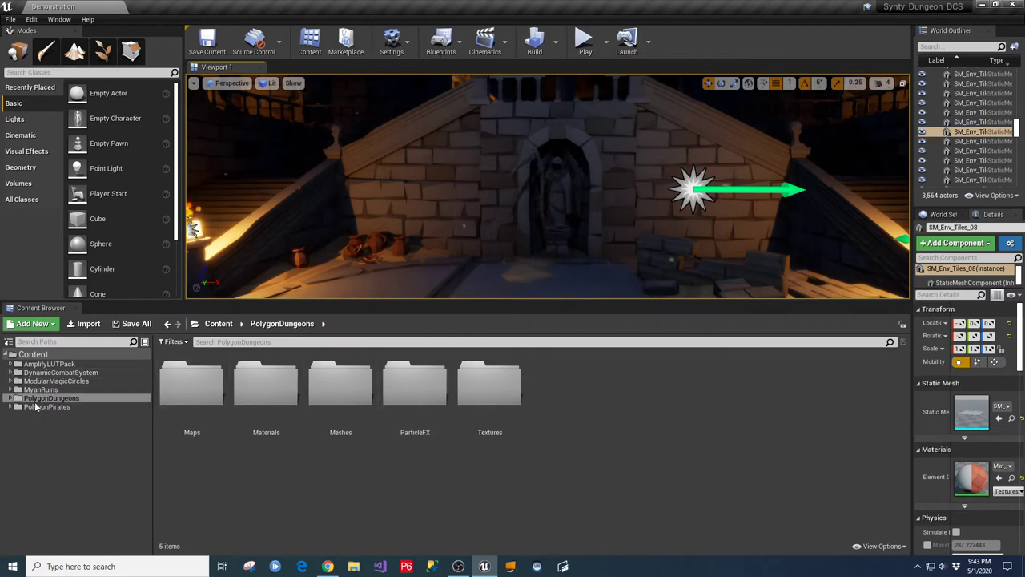
{"action": "left_click", "coordinate": [48, 373]}
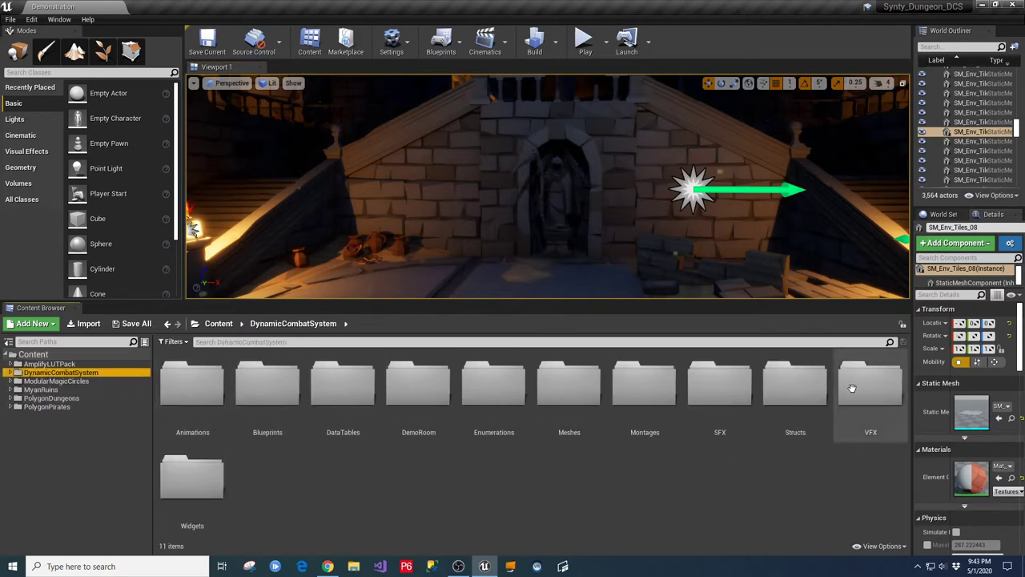
{"action": "left_click", "coordinate": [10, 374]}
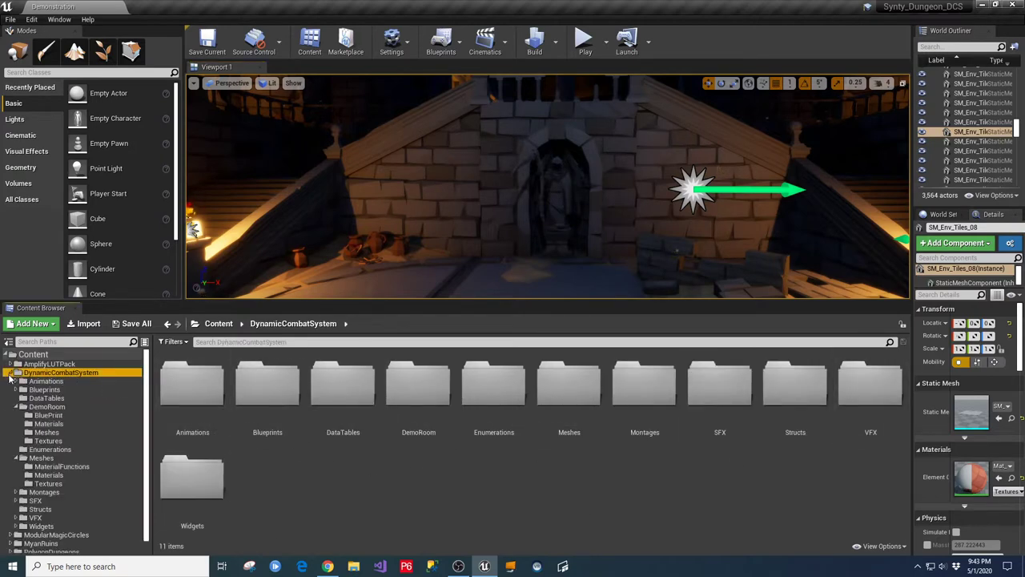
{"action": "left_click", "coordinate": [36, 390]}
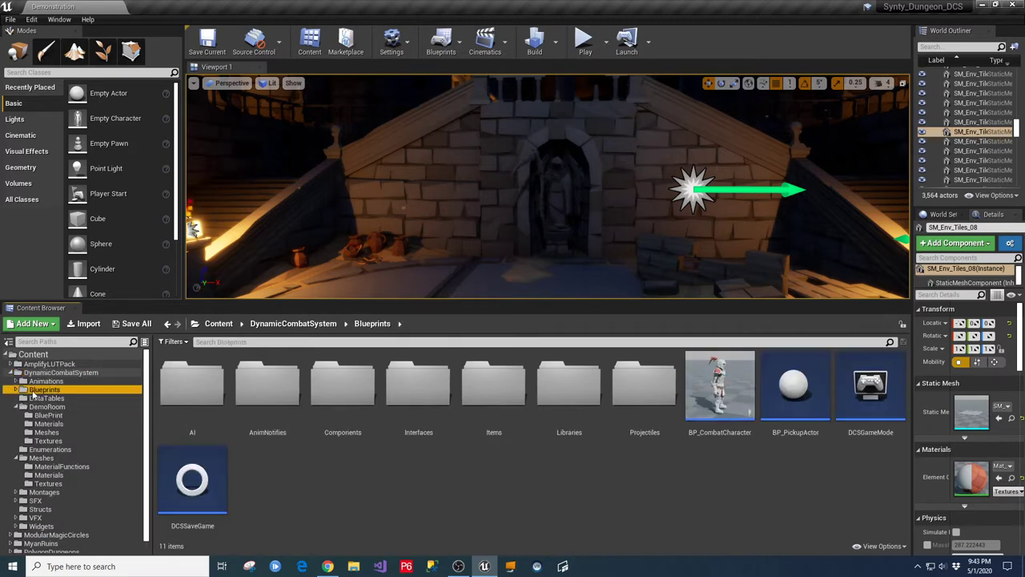
Step: Open the BP_CombatCharacter blueprint, examine its inherited Mesh component in the details and 3D preview, and close it
{"action": "double_click", "coordinate": [717, 395]}
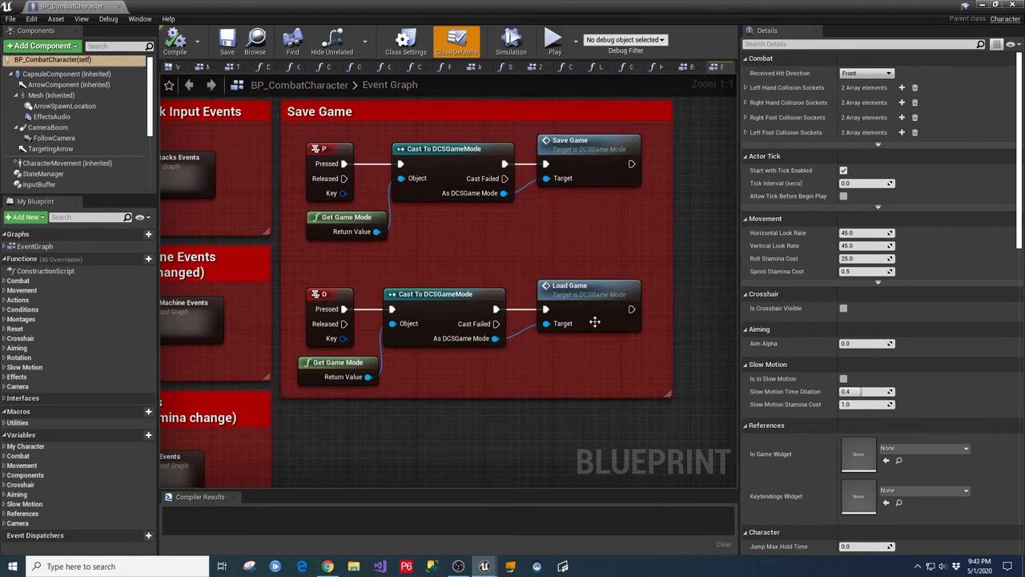
{"action": "scroll", "coordinate": [593, 322], "scroll_direction": "down", "scroll_amount": 3}
{"action": "left_click", "coordinate": [50, 96]}
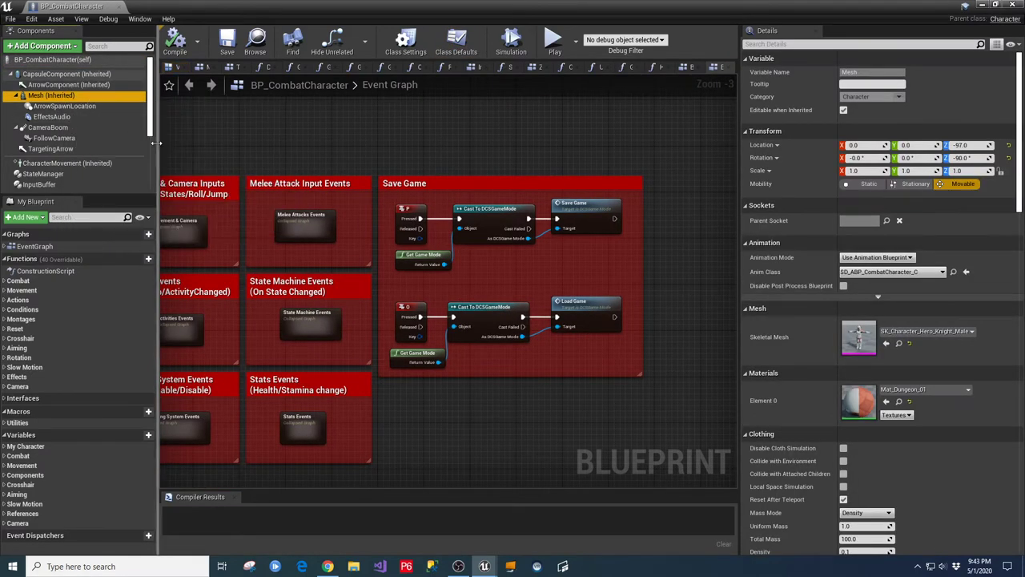
{"action": "left_click", "coordinate": [173, 70]}
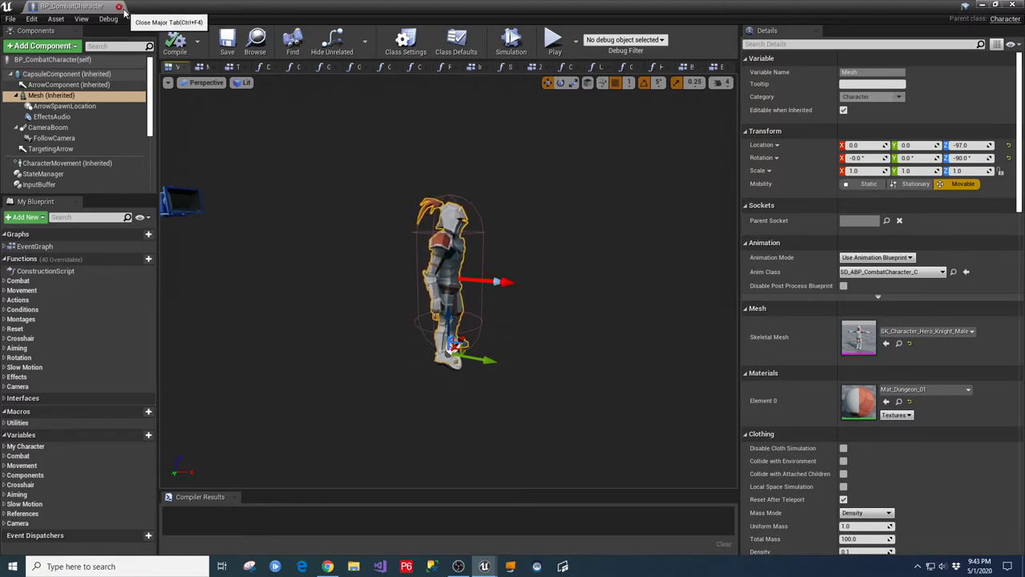
{"action": "left_click", "coordinate": [120, 8]}
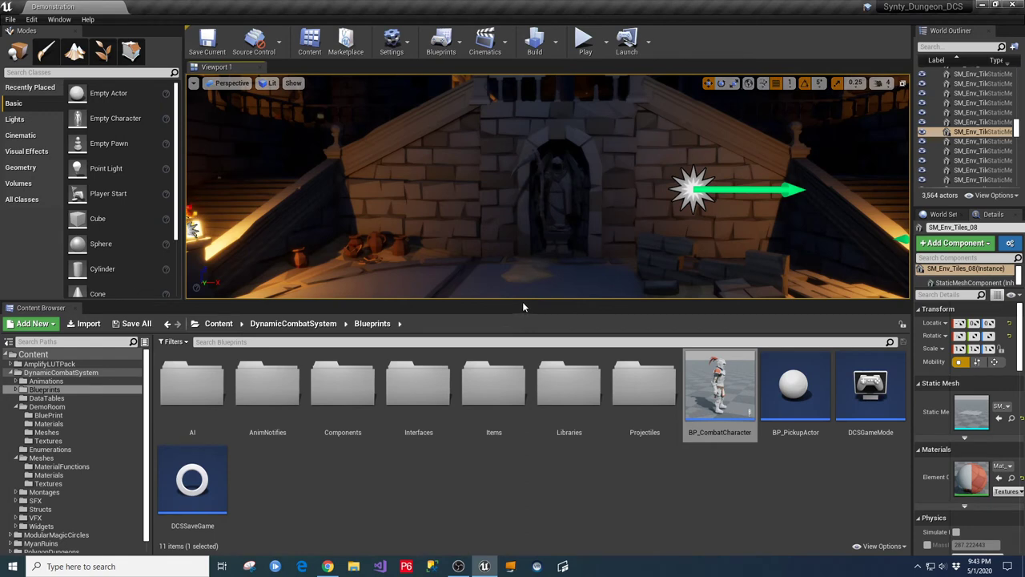
Step: Pull the viewport back from the staircase and play the level in a full-screen view
{"action": "left_click_drag", "start_coordinate": [522, 303], "coordinate": [527, 323]}
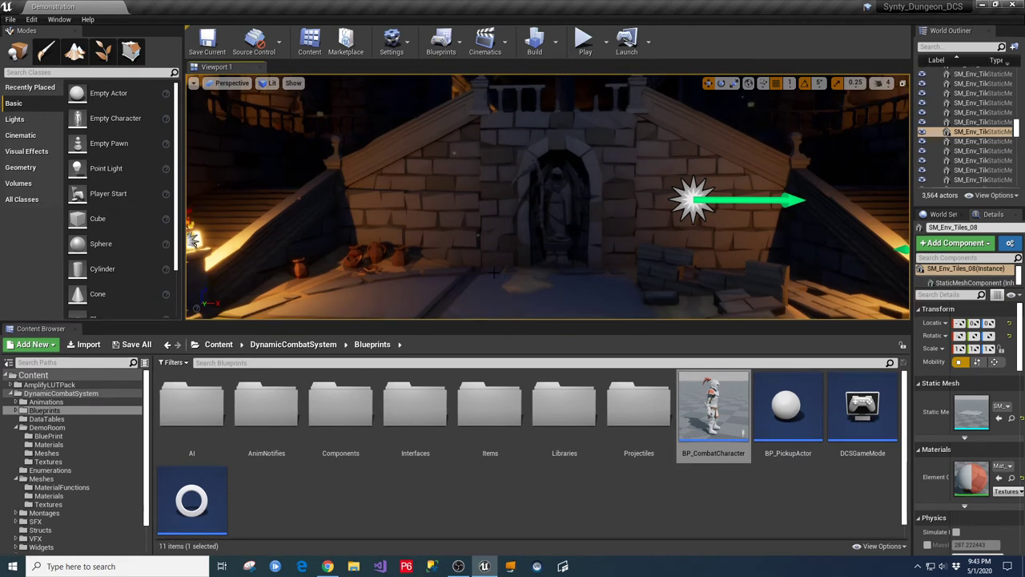
{"action": "scroll", "coordinate": [494, 273], "scroll_direction": "down", "scroll_amount": 3}
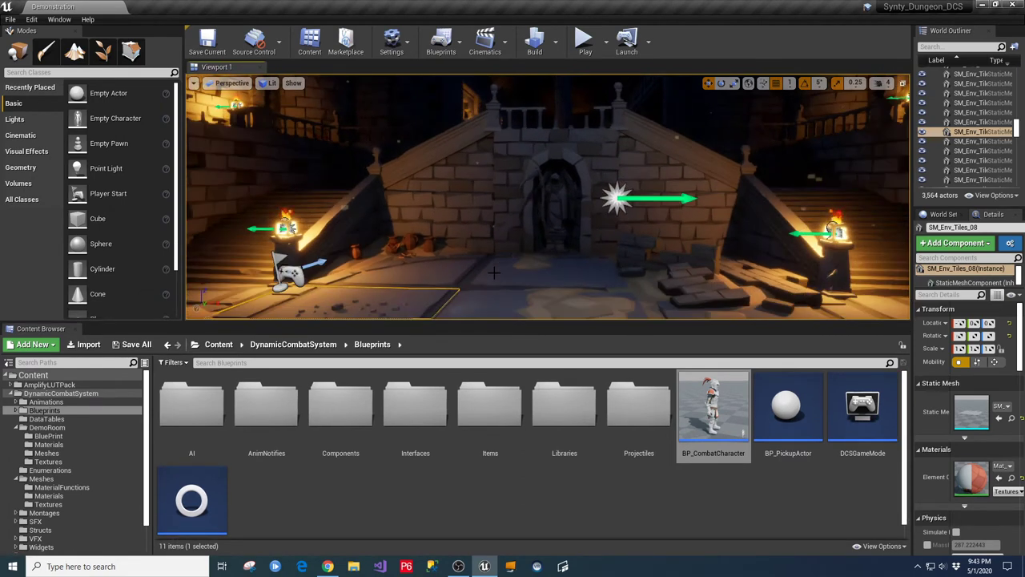
{"action": "left_click", "coordinate": [565, 221]}
{"action": "key", "text": "F11"}
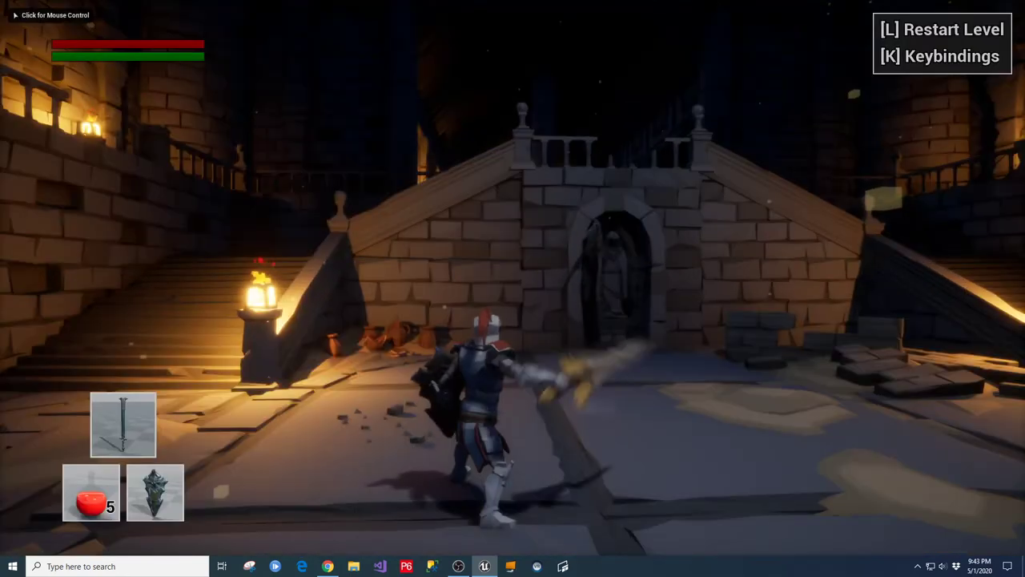
Step: Test the knight's movement and sword attacks while viewing the torchlit courtyard from different sides
{"action": "left_click", "coordinate": [513, 289]}
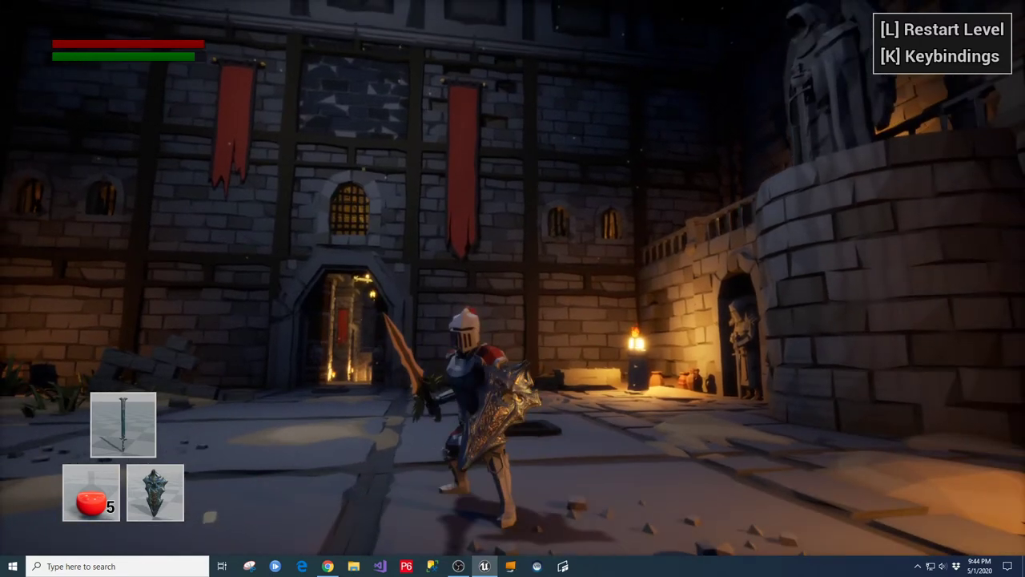
{"action": "key", "text": "space"}
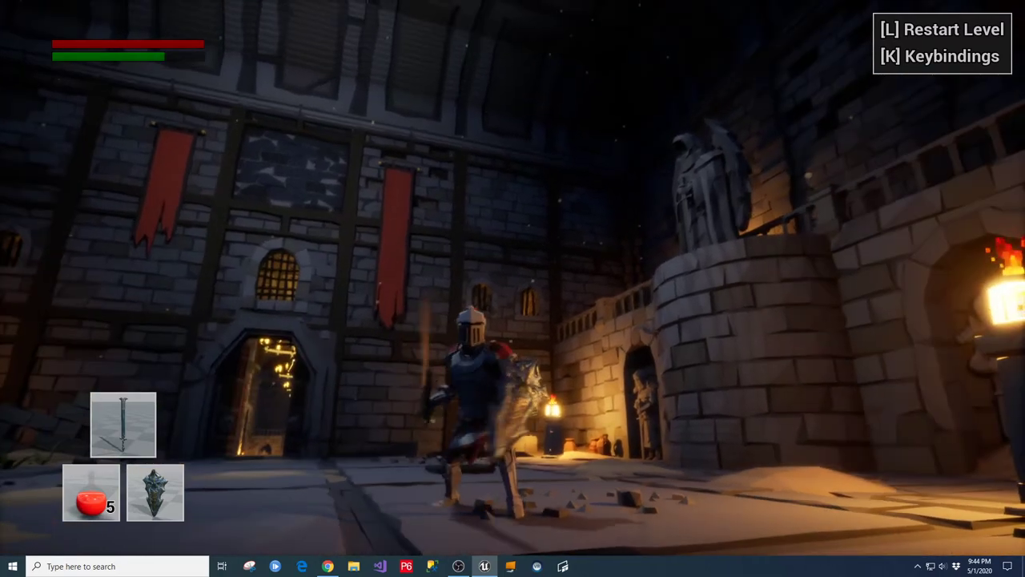
{"action": "key", "text": "s"}
{"action": "key", "text": "a"}
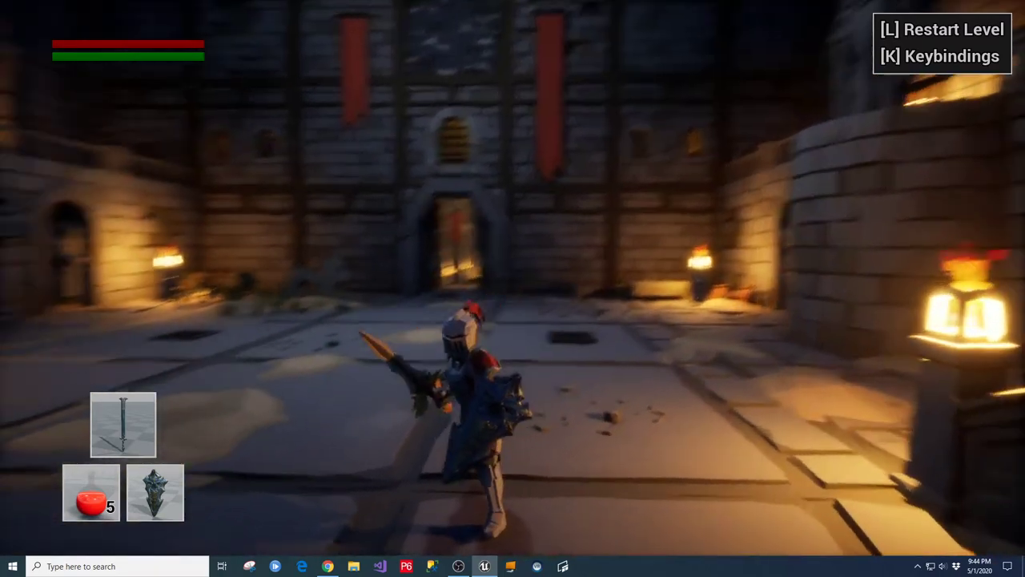
{"action": "key", "text": "w"}
{"action": "left_click", "coordinate": [512, 288]}
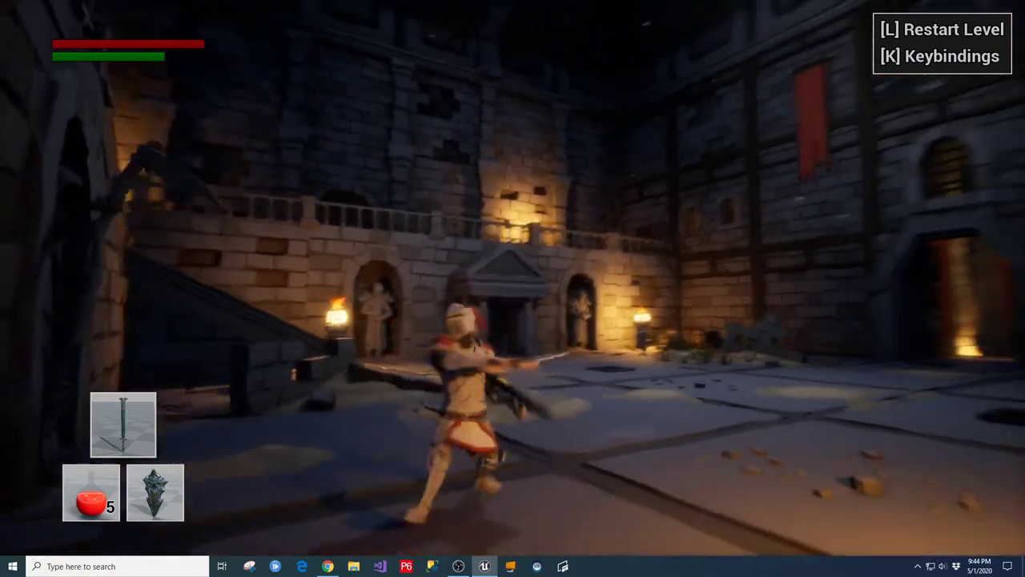
{"action": "key", "text": "s"}
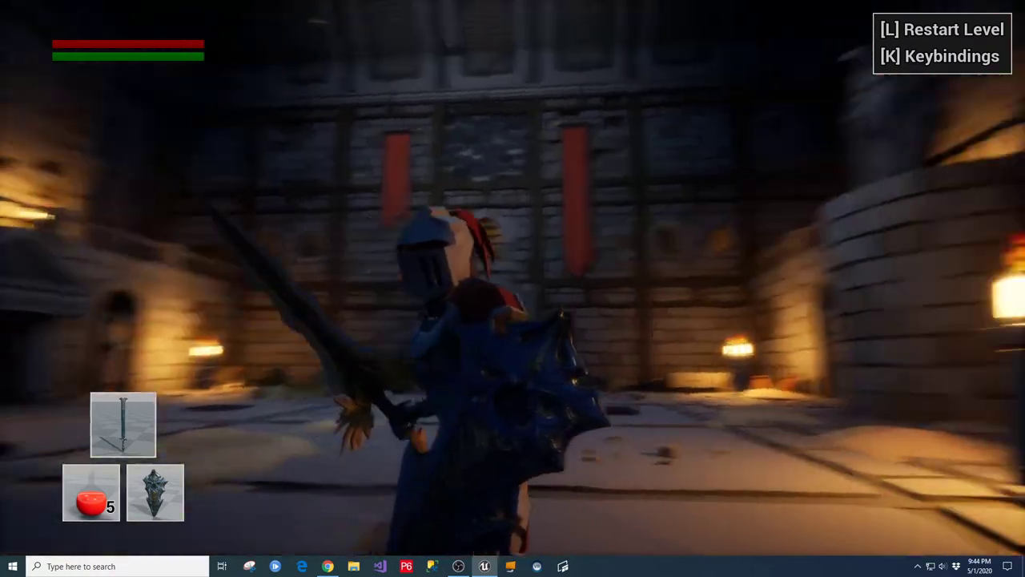
{"action": "key", "text": "w"}
{"action": "key", "text": "w"}
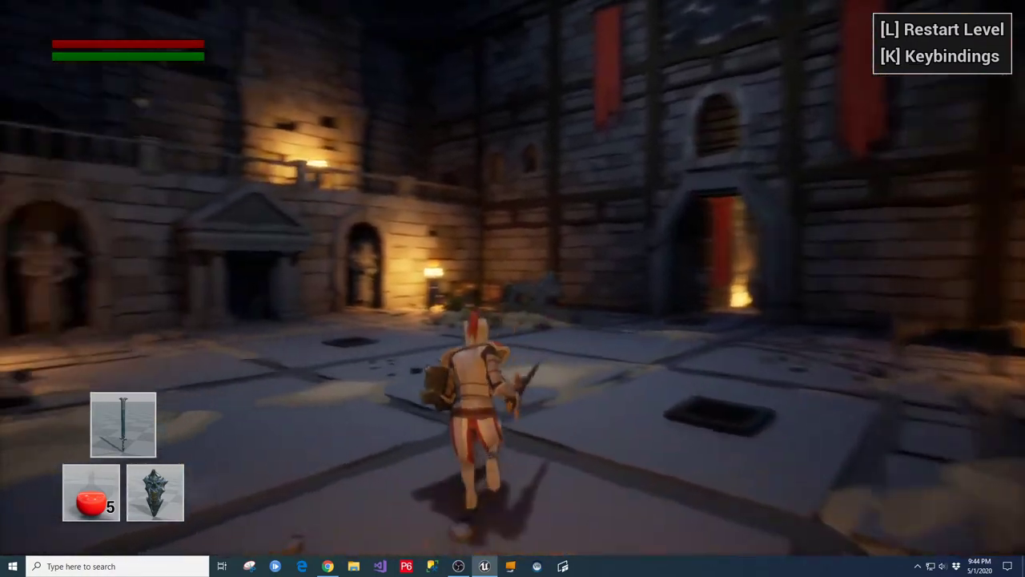
Step: Run the knight out of the courtyard, past the pillared shrine and across the railed bridge to the torchlit archway
{"action": "key", "text": "w"}
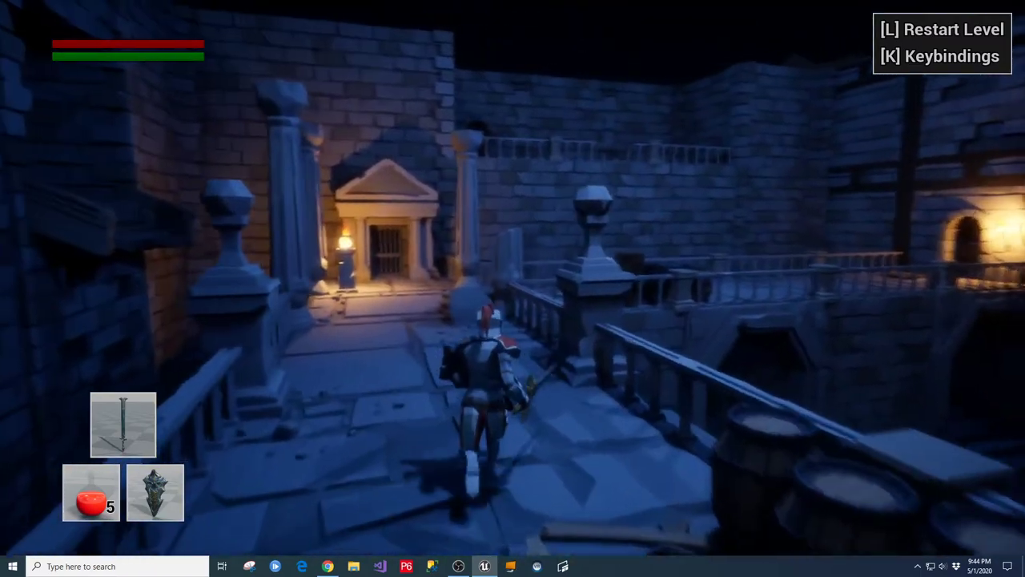
{"action": "key", "text": "w"}
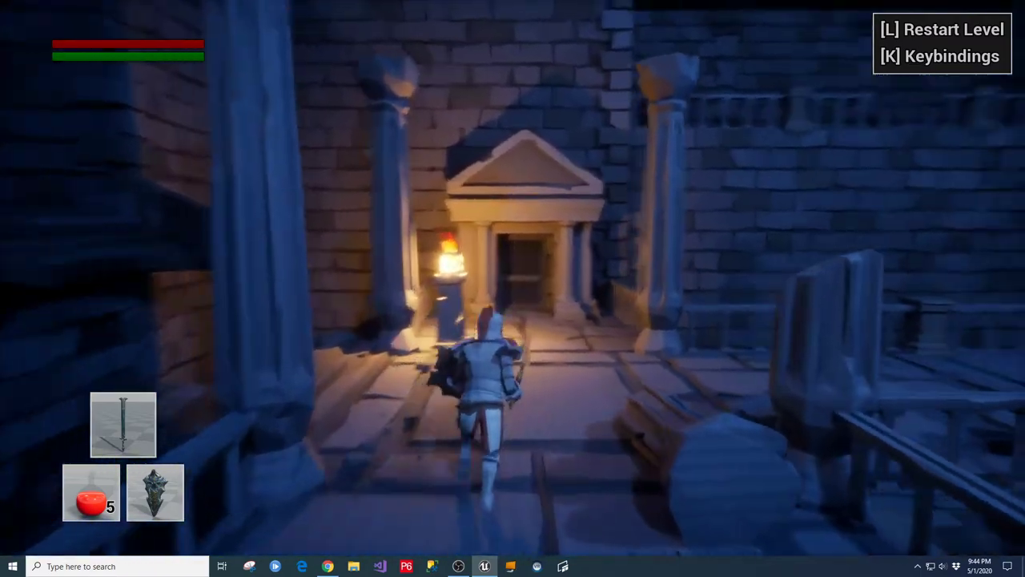
{"action": "key", "text": "w"}
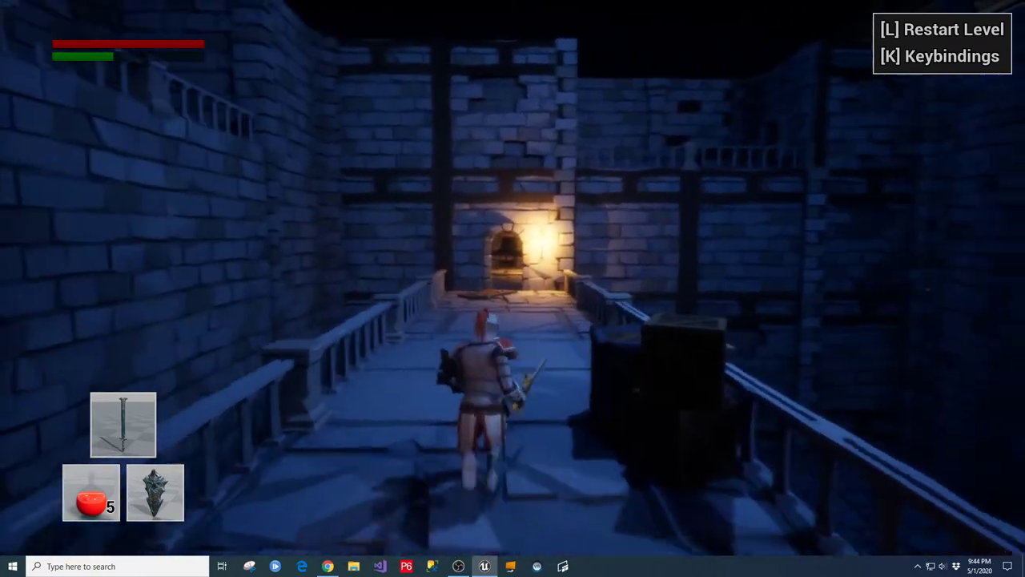
{"action": "key", "text": "w"}
{"action": "key", "text": "w"}
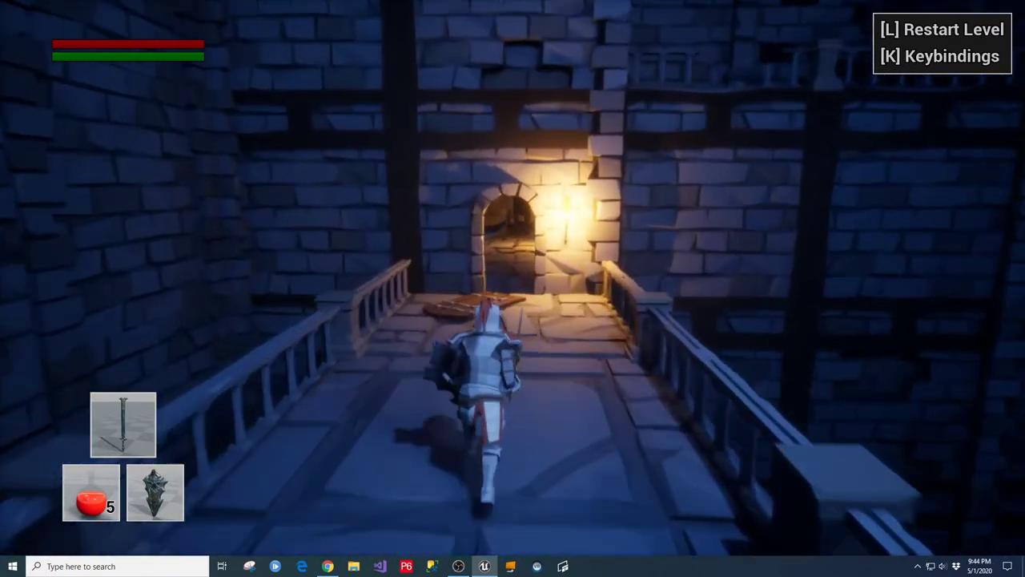
{"action": "key", "text": "w"}
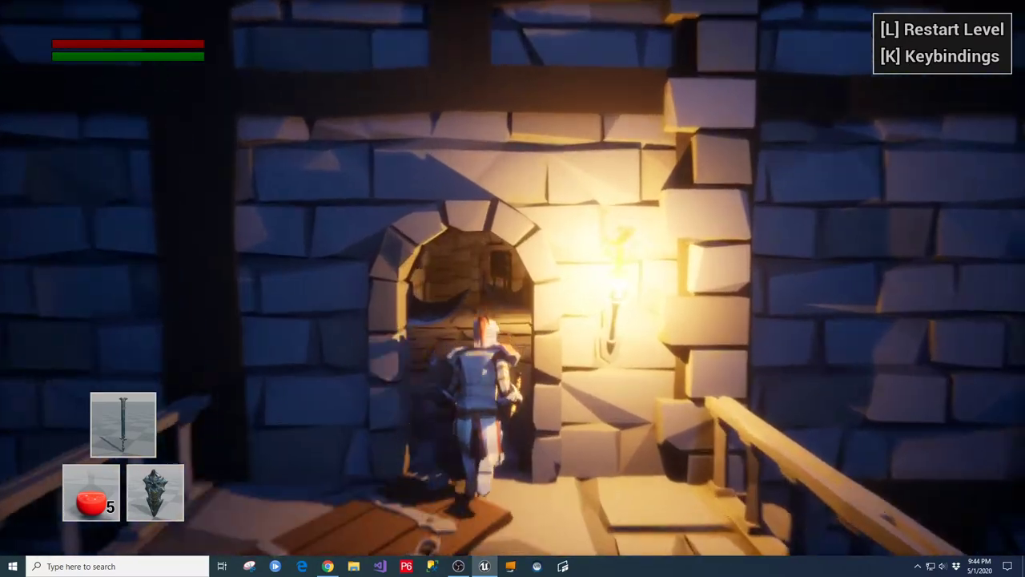
Step: Explore the stone corridor beyond the archway, passing the swinging axe and the torchlit prison cells
{"action": "key", "text": "w"}
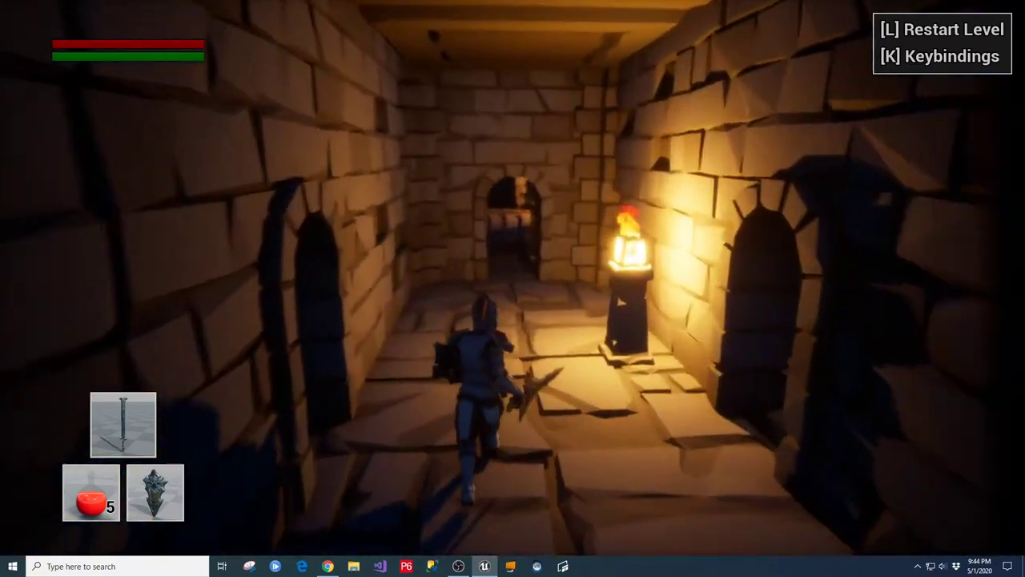
{"action": "key", "text": "w"}
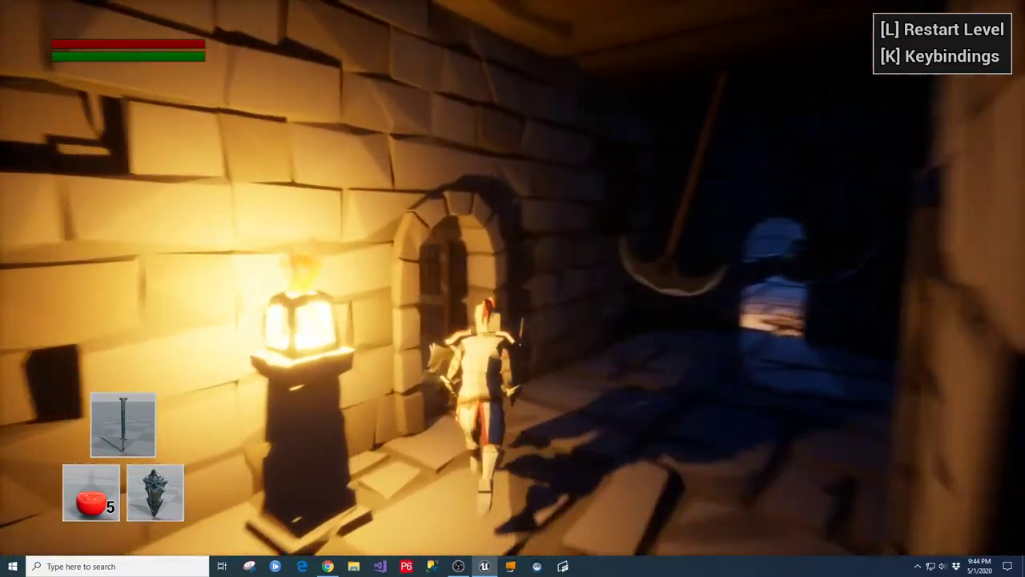
{"action": "key", "text": "w"}
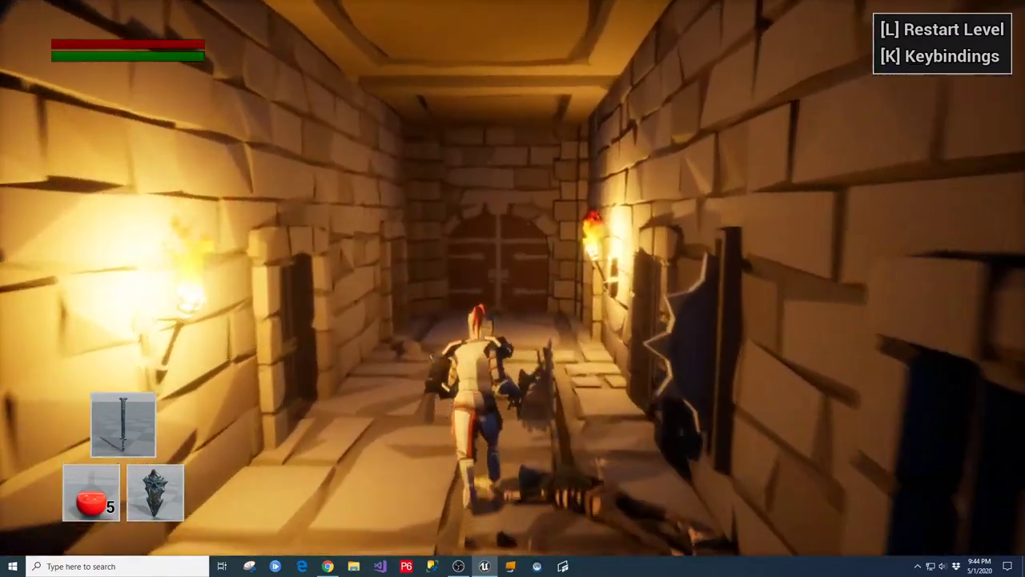
{"action": "key", "text": "s"}
Step: Take the knight through the open wooden door into the barracks and view the bunk beds, barrels and chandeliers
{"action": "key", "text": "w"}
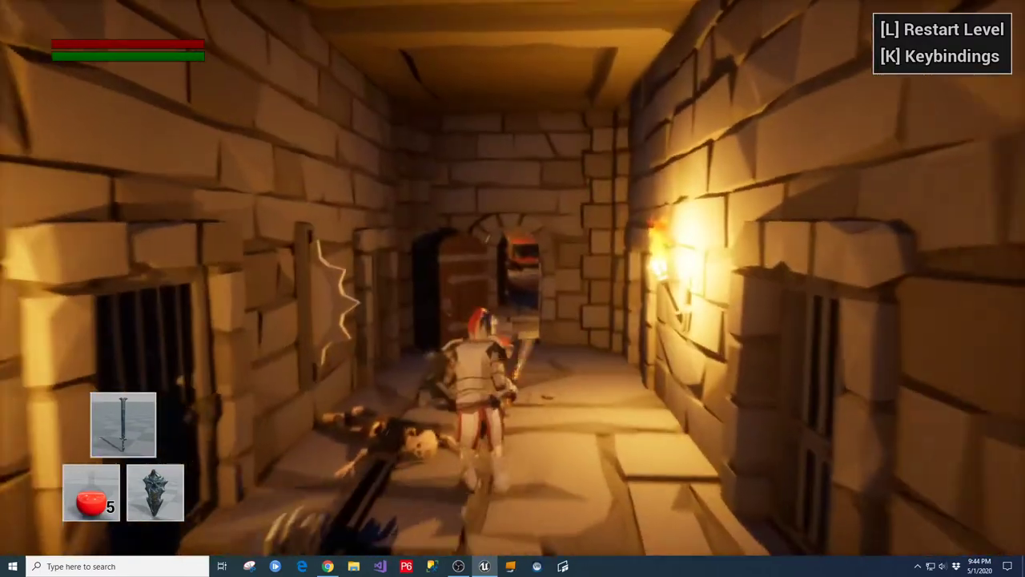
{"action": "key", "text": "w"}
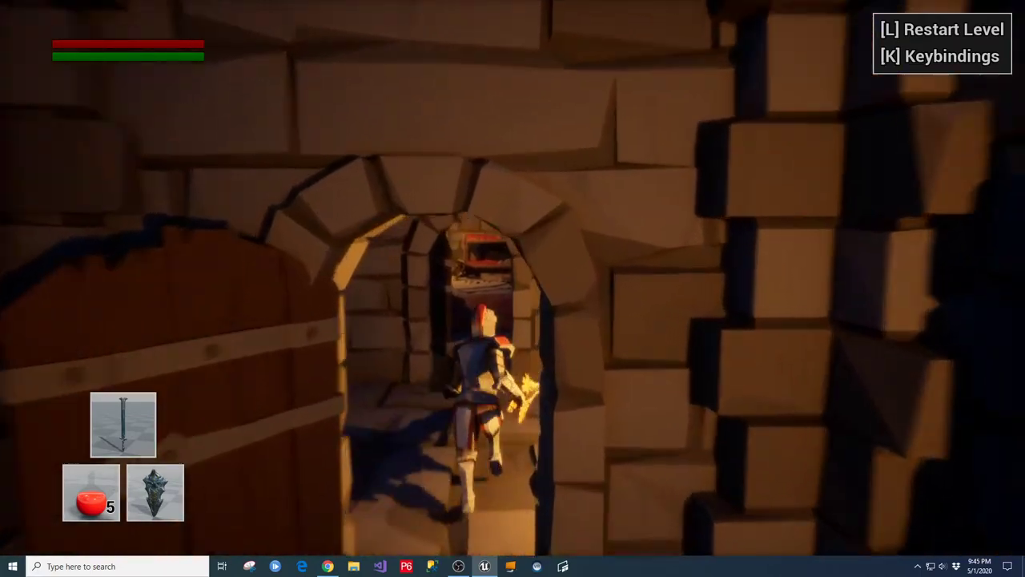
{"action": "key", "text": "w"}
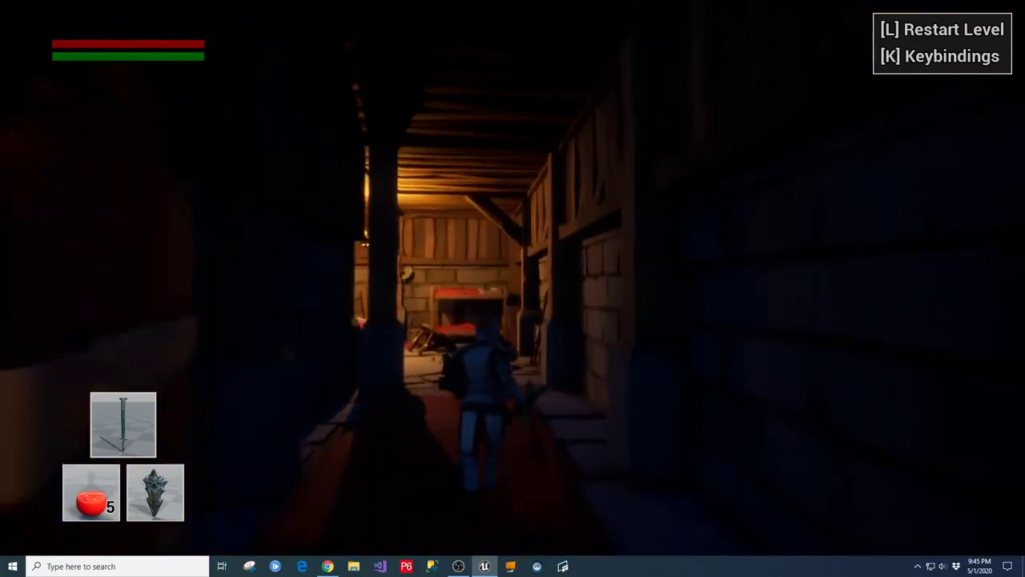
{"action": "key", "text": "w"}
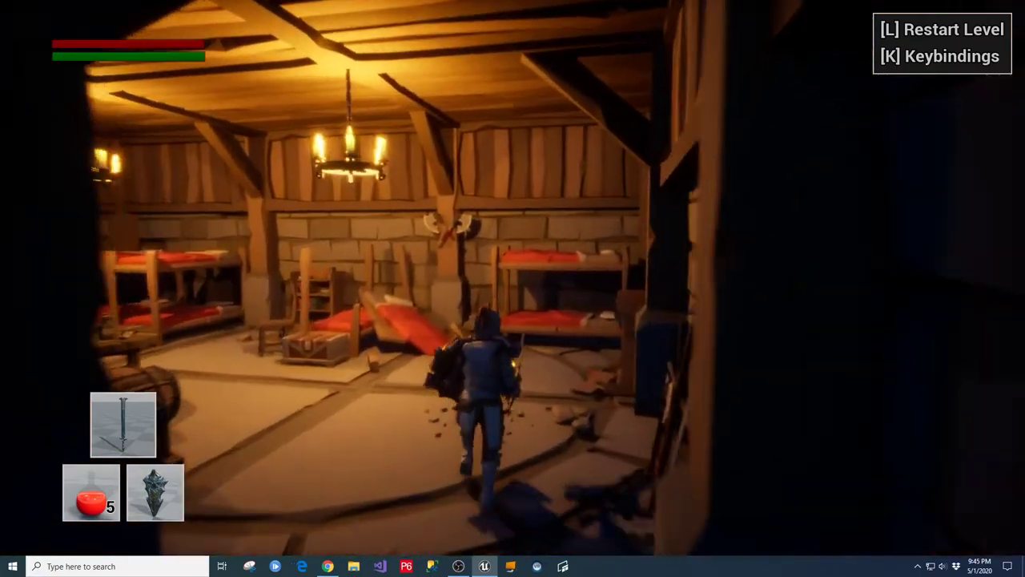
{"action": "key", "text": "w"}
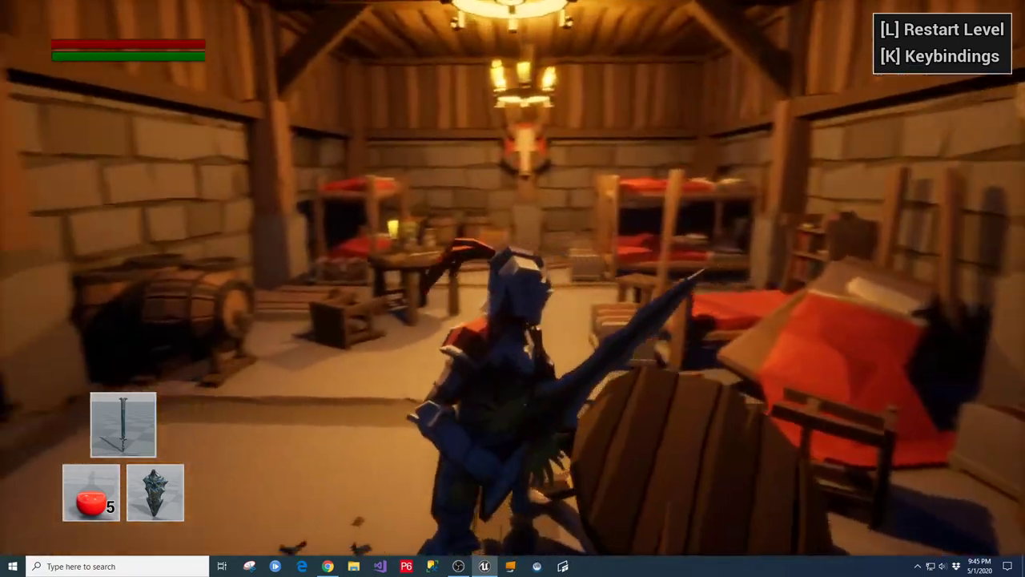
Step: Leave the barracks and run back past the swinging axes onto the moonlit bridge
{"action": "key", "text": "w"}
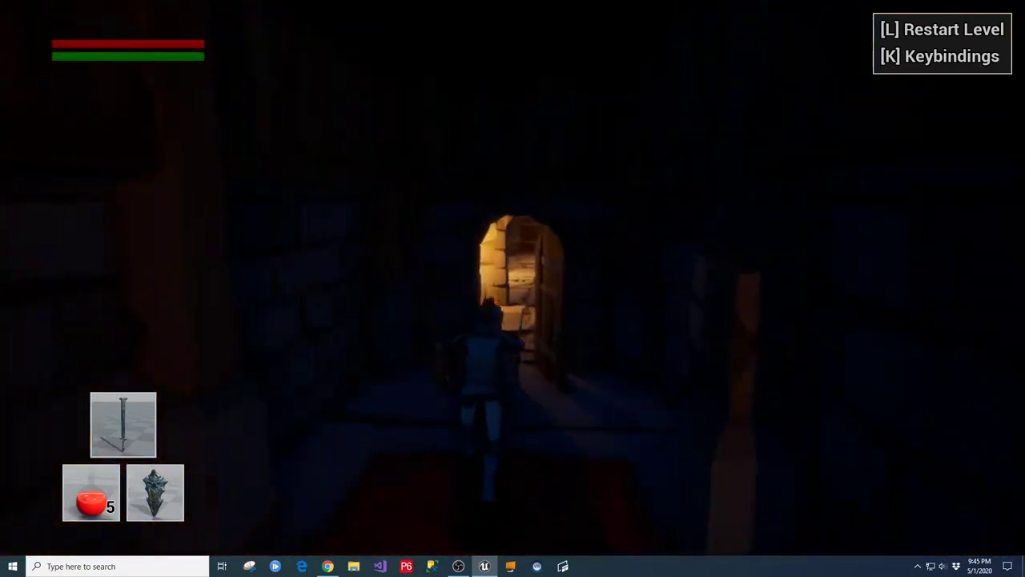
{"action": "key", "text": "w"}
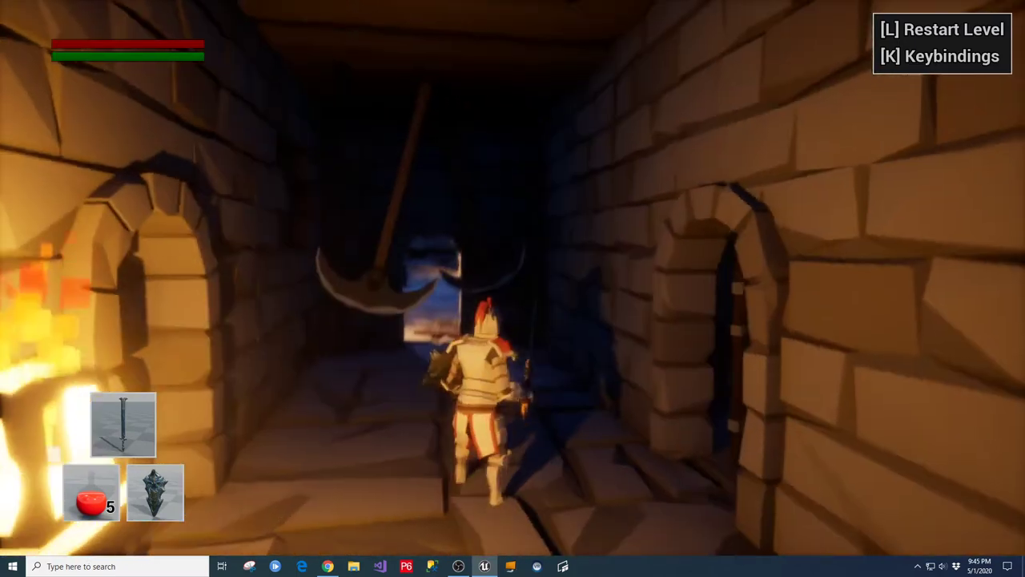
{"action": "key", "text": "w"}
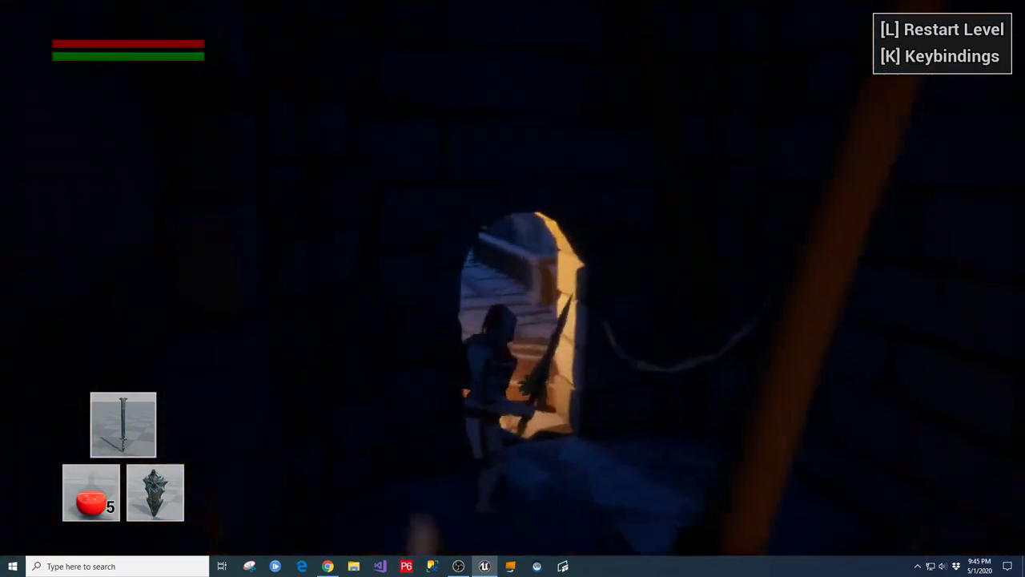
{"action": "key", "text": "w"}
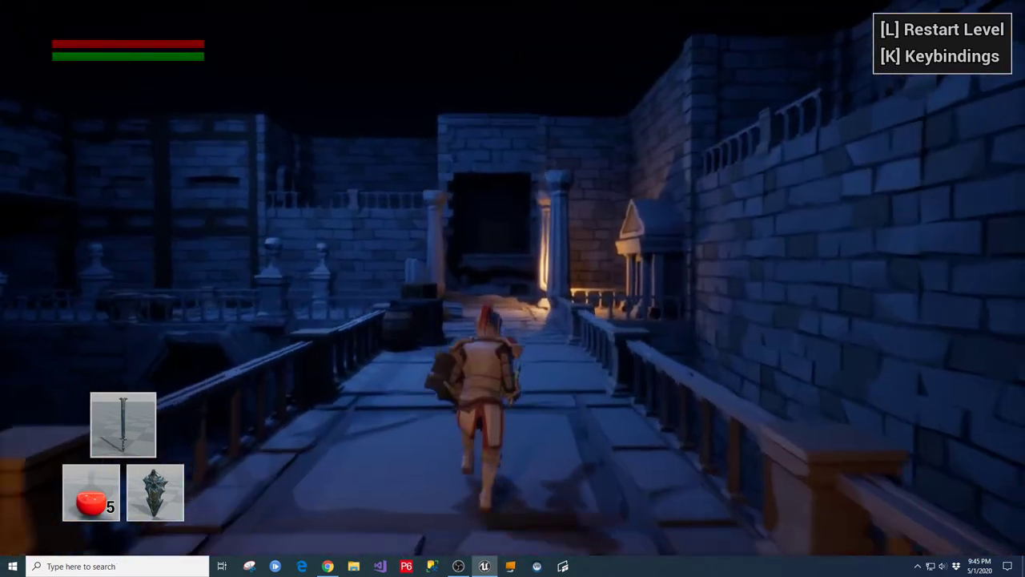
{"action": "key", "text": "w"}
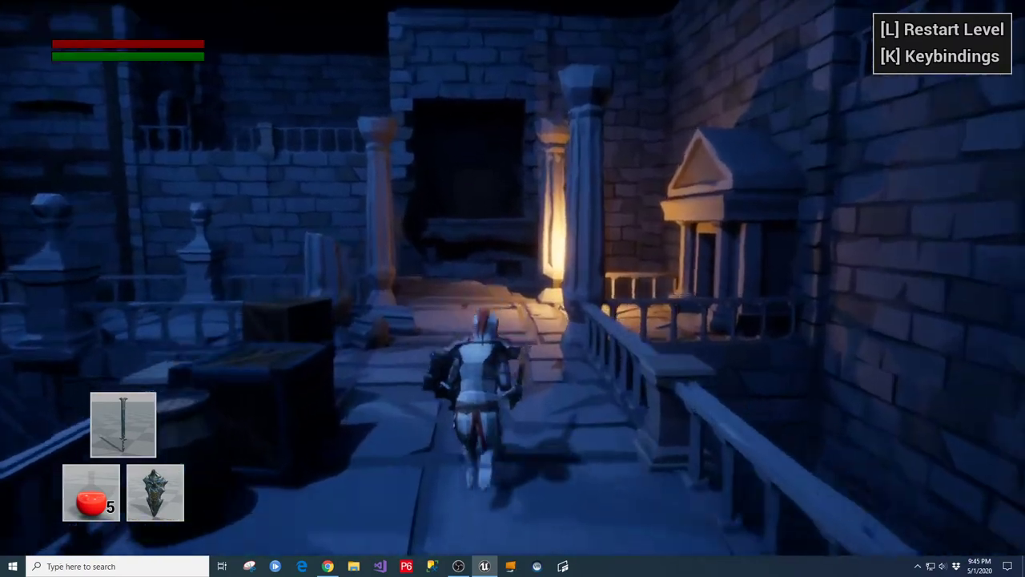
Step: Turn at the broken pillars and cross the barrel-lined bridge to the torchlit hall
{"action": "key", "text": "w"}
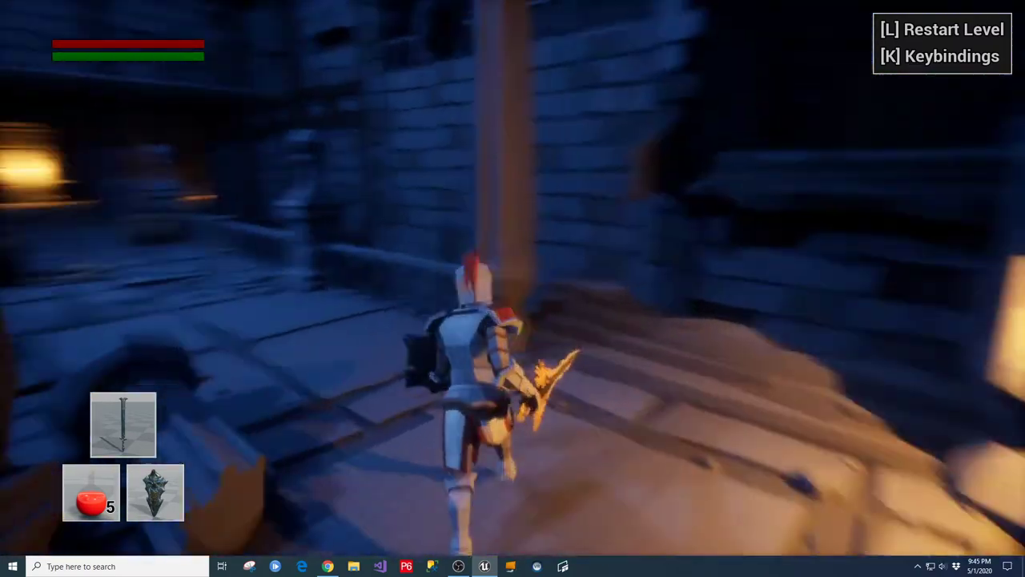
{"action": "key", "text": "w"}
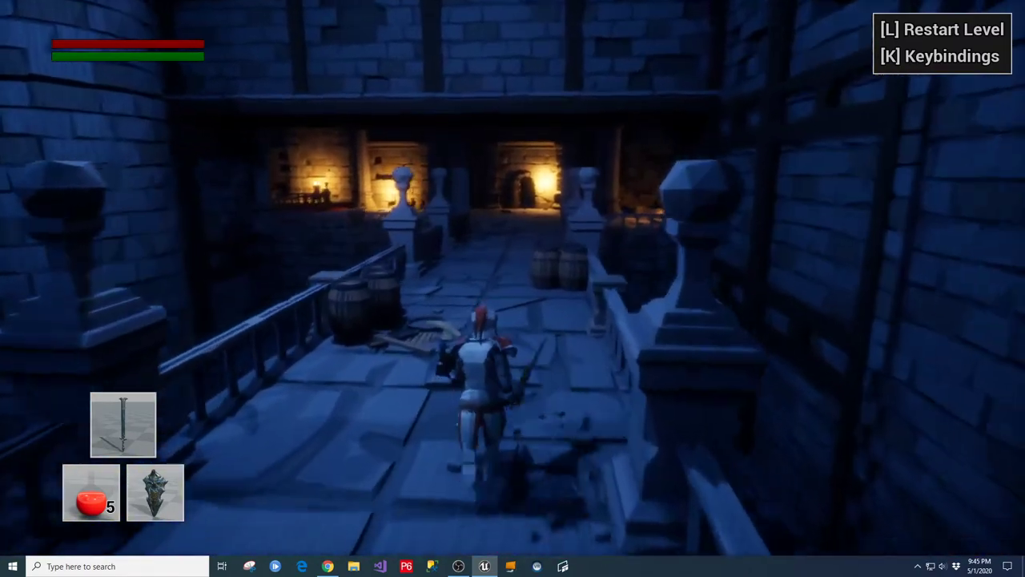
{"action": "key", "text": "w"}
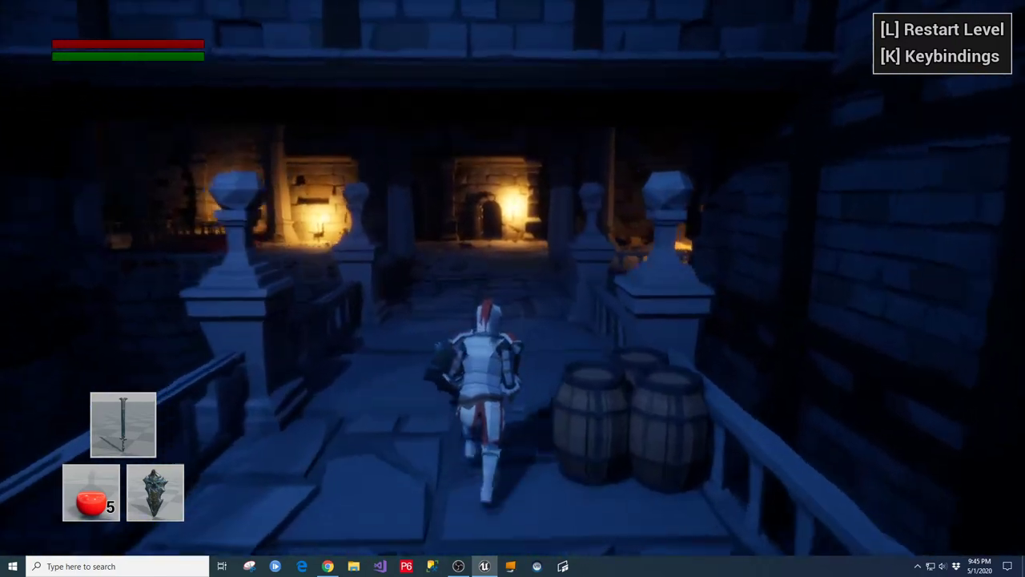
{"action": "key", "text": "w"}
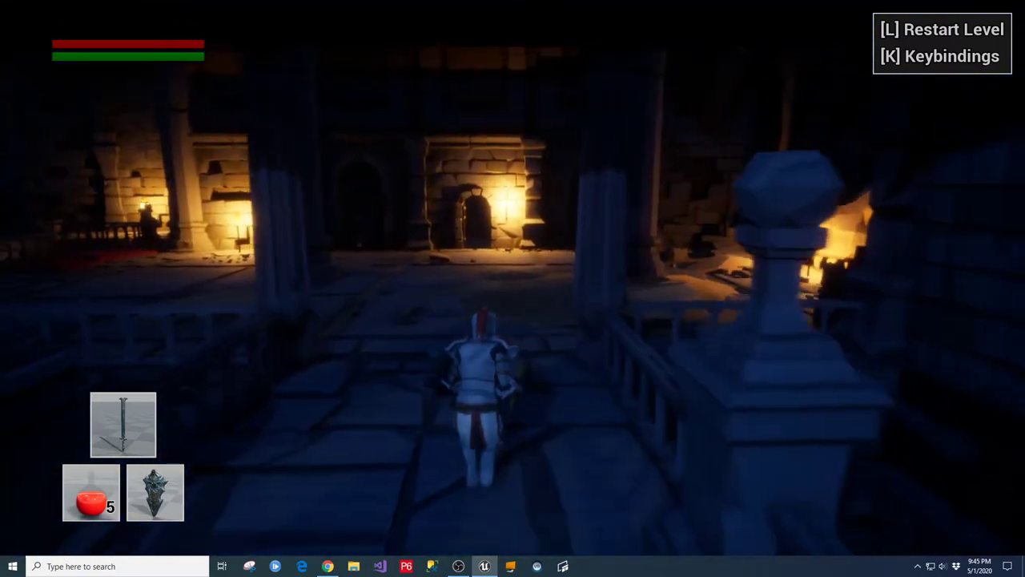
Step: Explore the dark cave beside the hall, running past the giant horned skull and wooden spikes toward the glowing blue crystals
{"action": "key", "text": "w"}
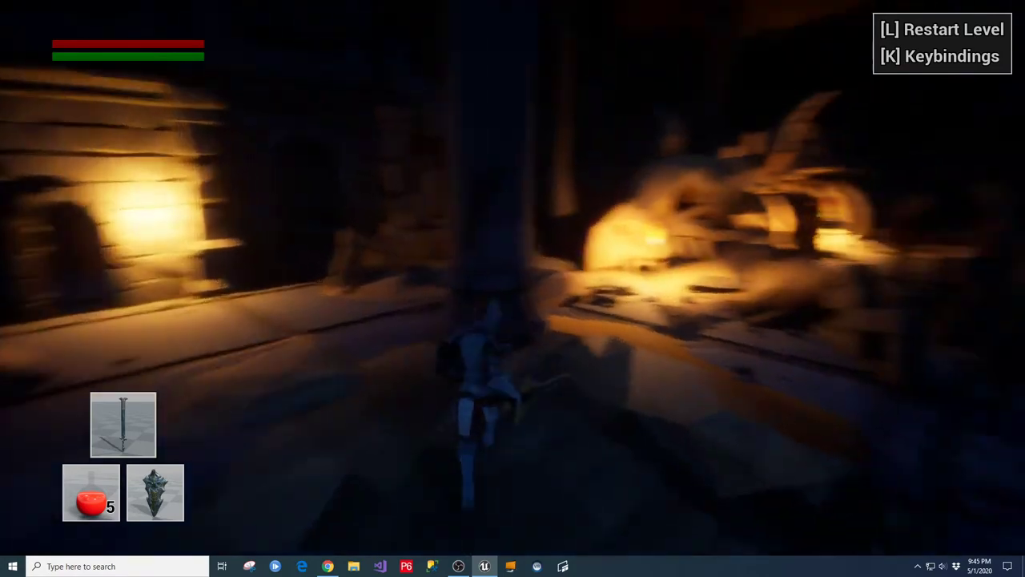
{"action": "key", "text": "w"}
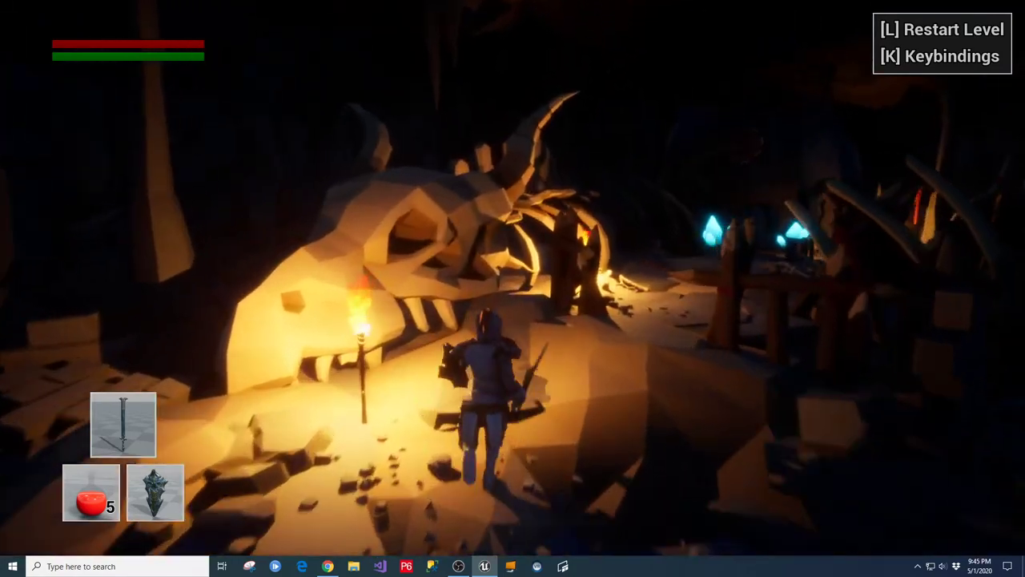
{"action": "key", "text": "w"}
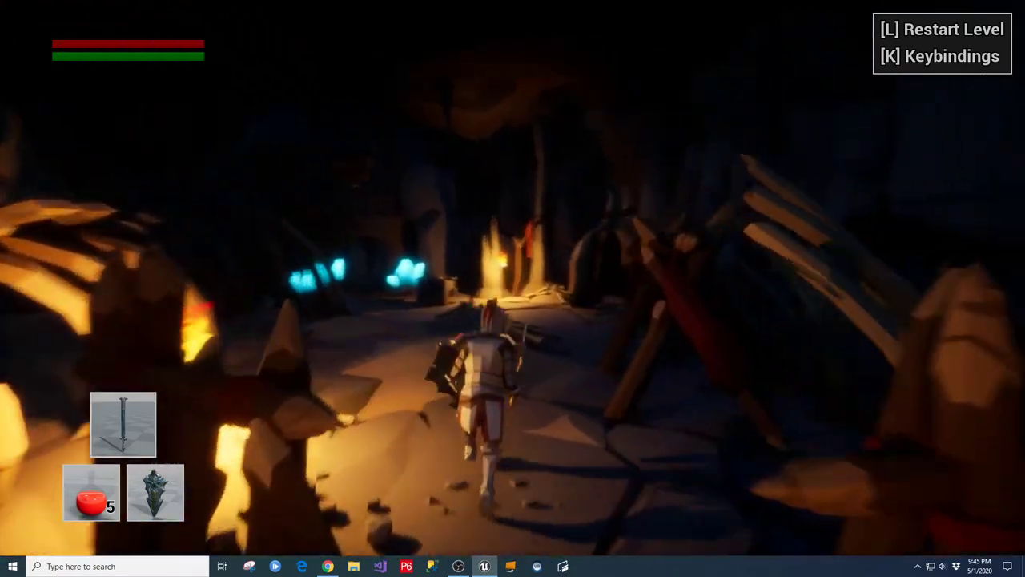
{"action": "key", "text": "w"}
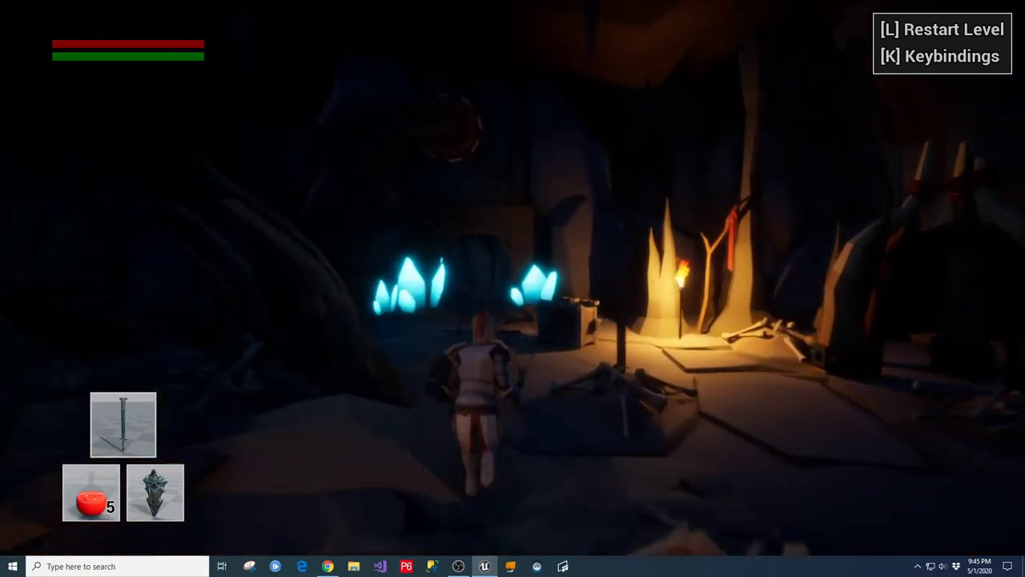
Step: Enter the mine tunnel between the blue crystals and follow its rail track into the mushroom cave
{"action": "key", "text": "w"}
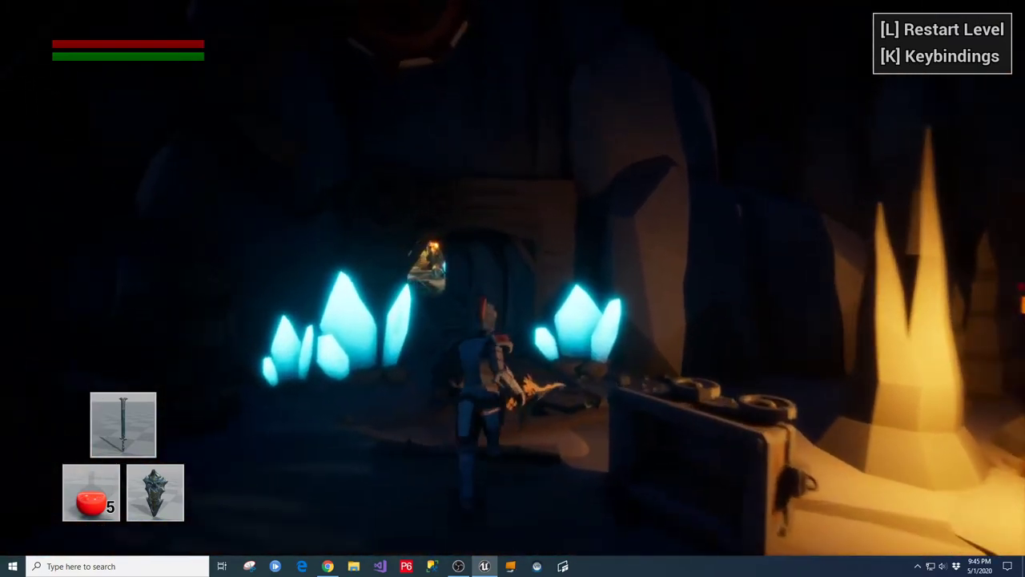
{"action": "key", "text": "w"}
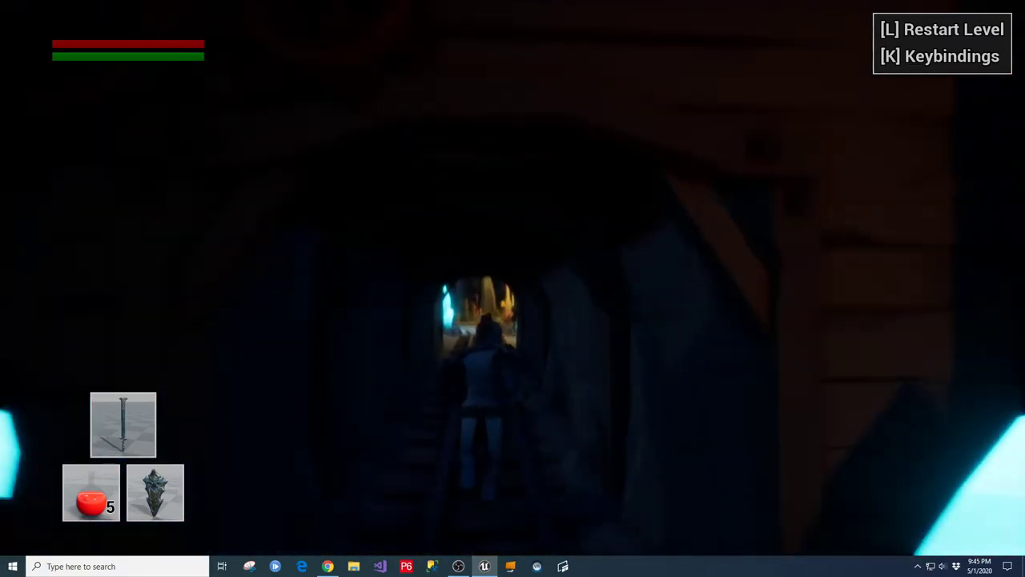
{"action": "key", "text": "w"}
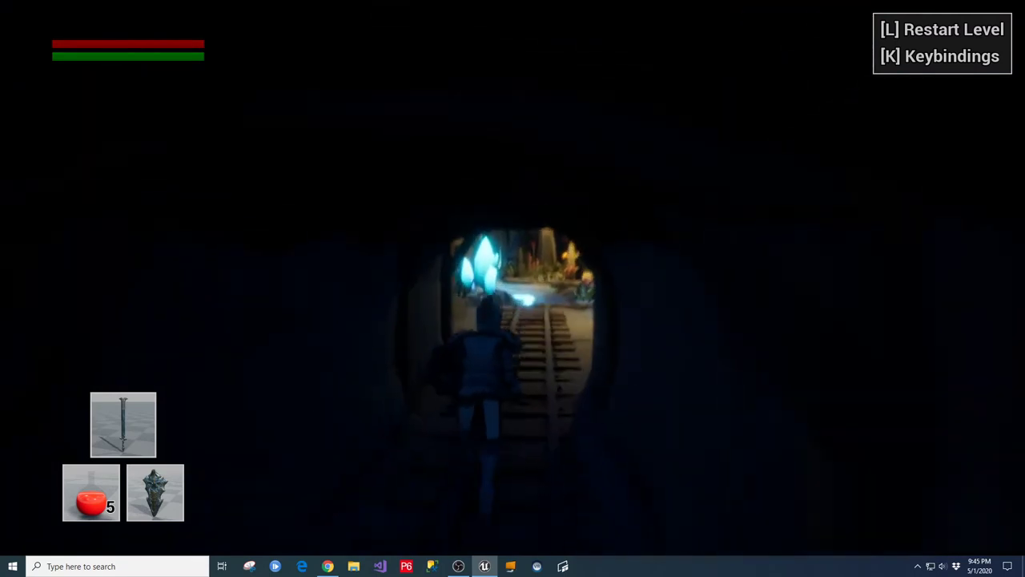
{"action": "key", "text": "w"}
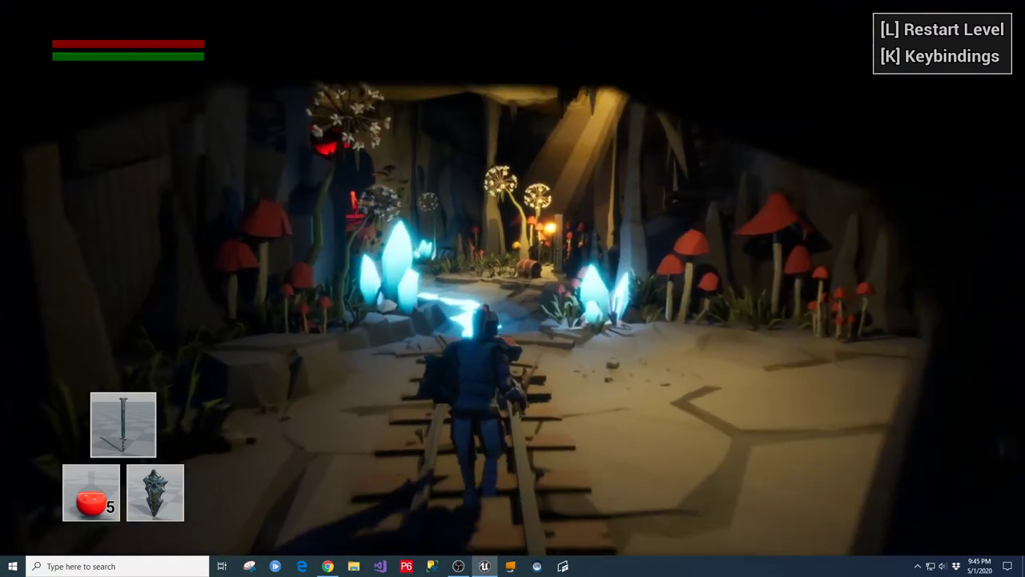
Step: Run through the mushroom cave into the ice cavern and view its coloured crystals and glowing rune stones
{"action": "key", "text": "w"}
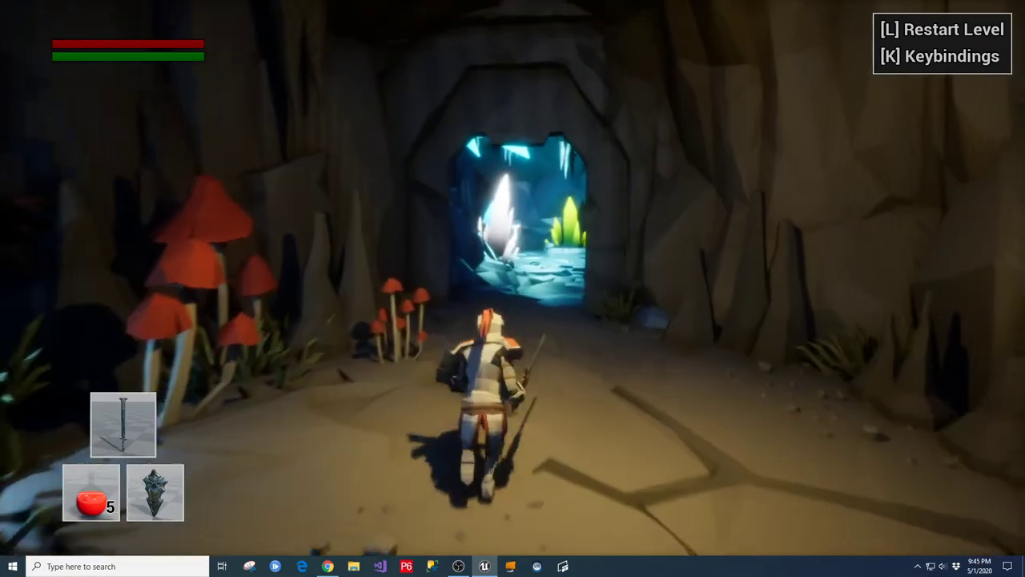
{"action": "key", "text": "w"}
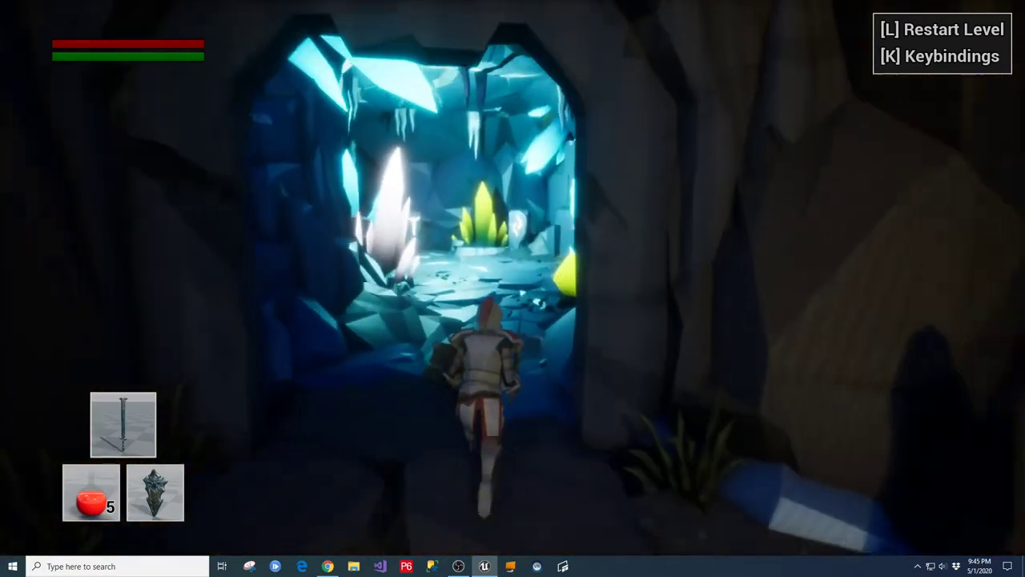
{"action": "key", "text": "w"}
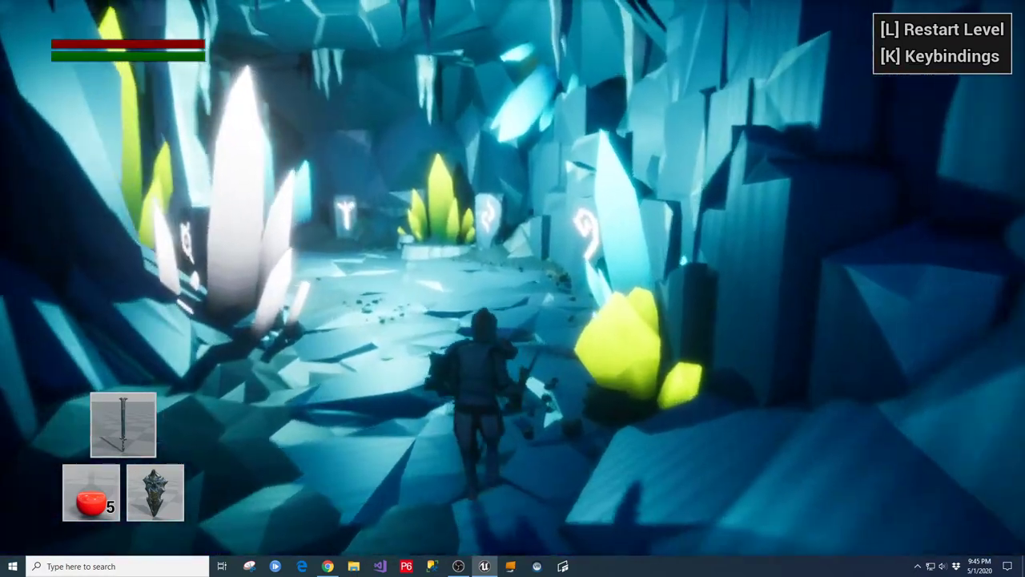
{"action": "key", "text": "w"}
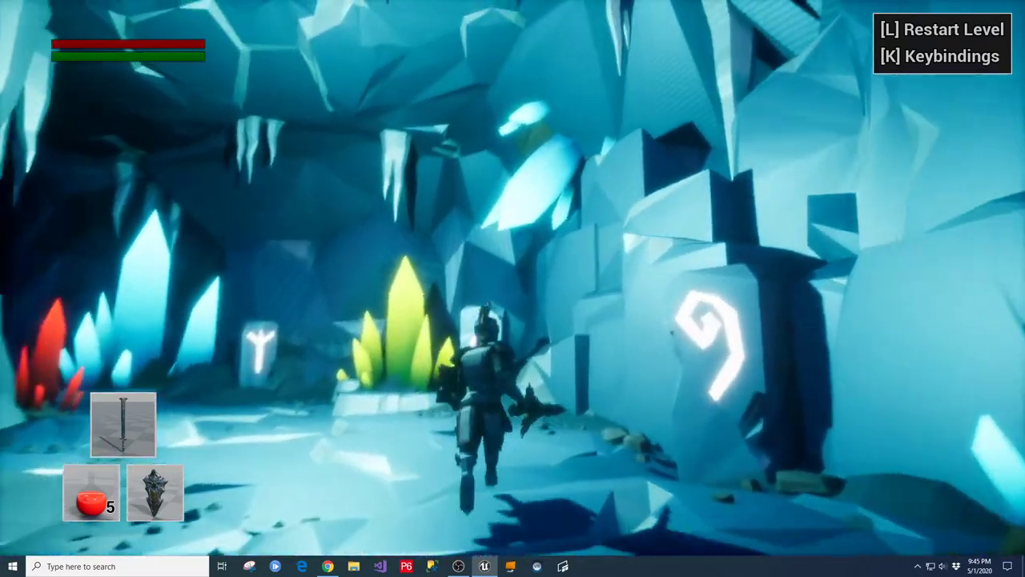
{"action": "key", "text": "w"}
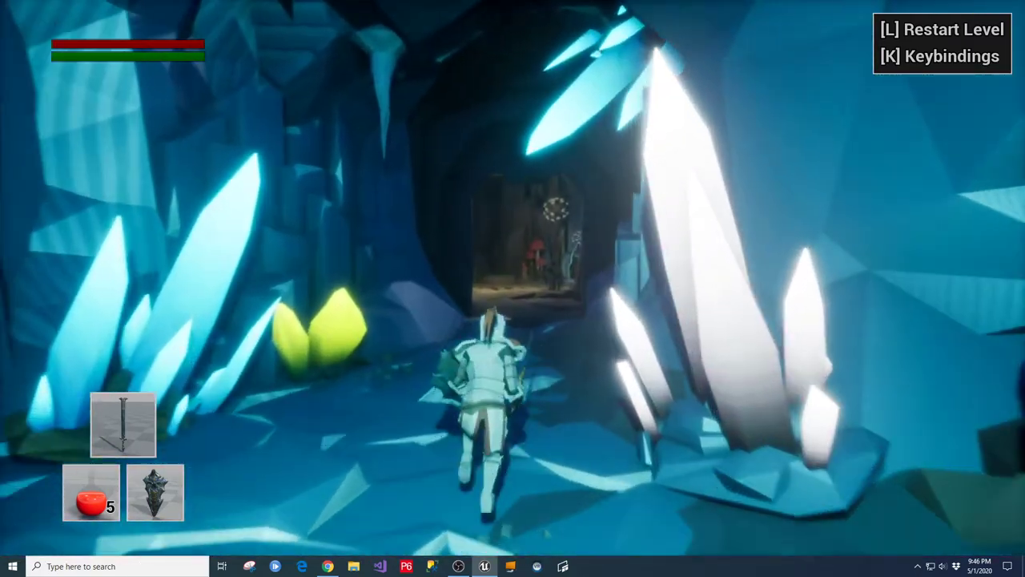
Step: Run back out of the ice cavern, cross the mushroom cave and enter the timber-framed mine tunnel
{"action": "key", "text": "w"}
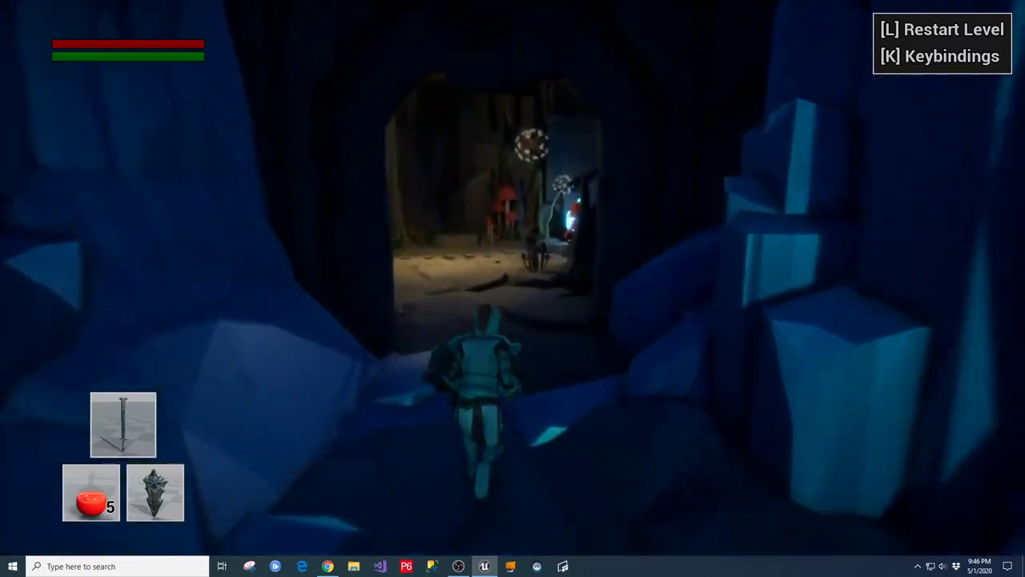
{"action": "key", "text": "w"}
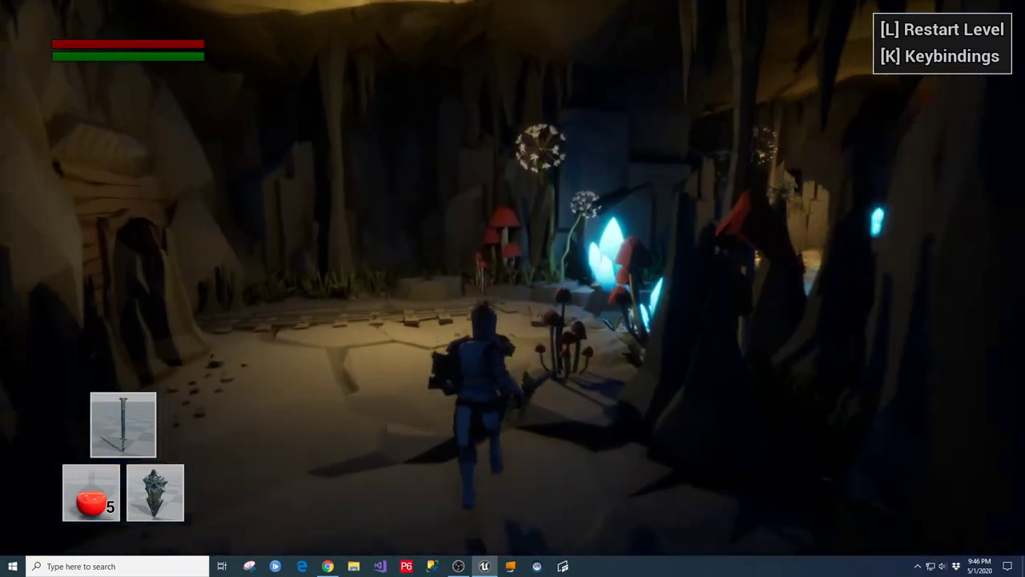
{"action": "key", "text": "w"}
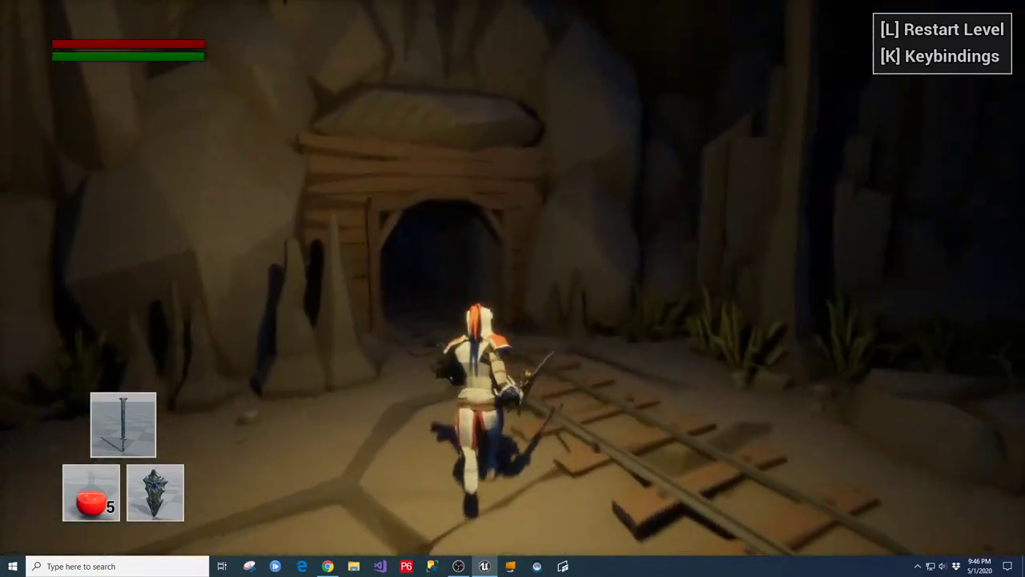
{"action": "key", "text": "w"}
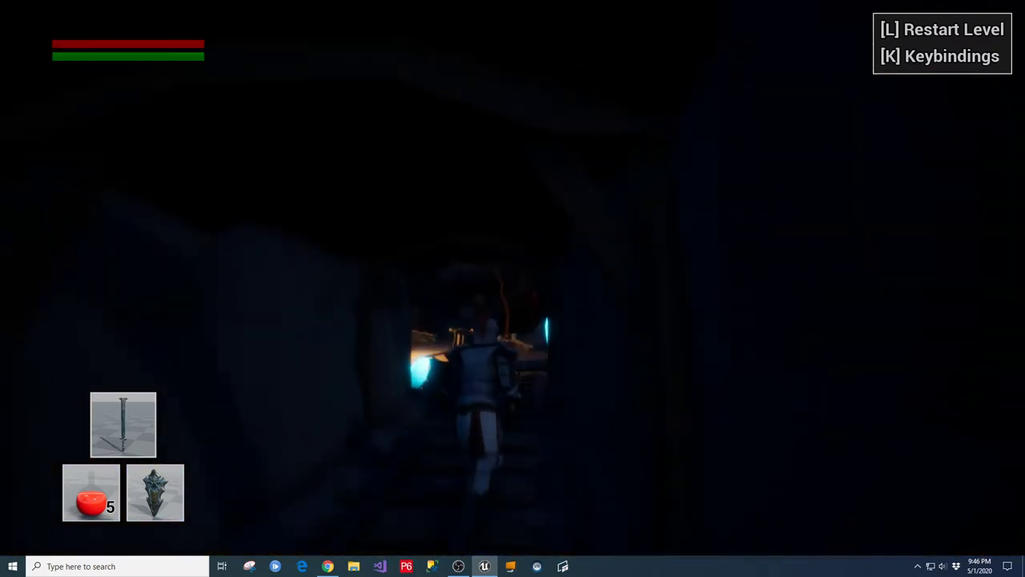
Step: Leave the mine tunnel and run past the giant skeleton and wooden spikes to the pillared hall
{"action": "key", "text": "w"}
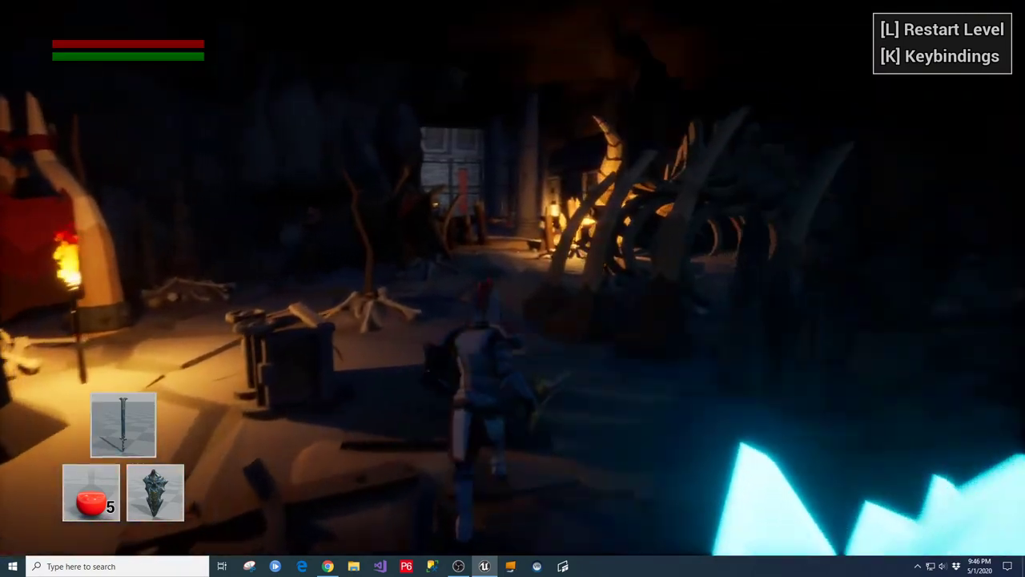
{"action": "key", "text": "w"}
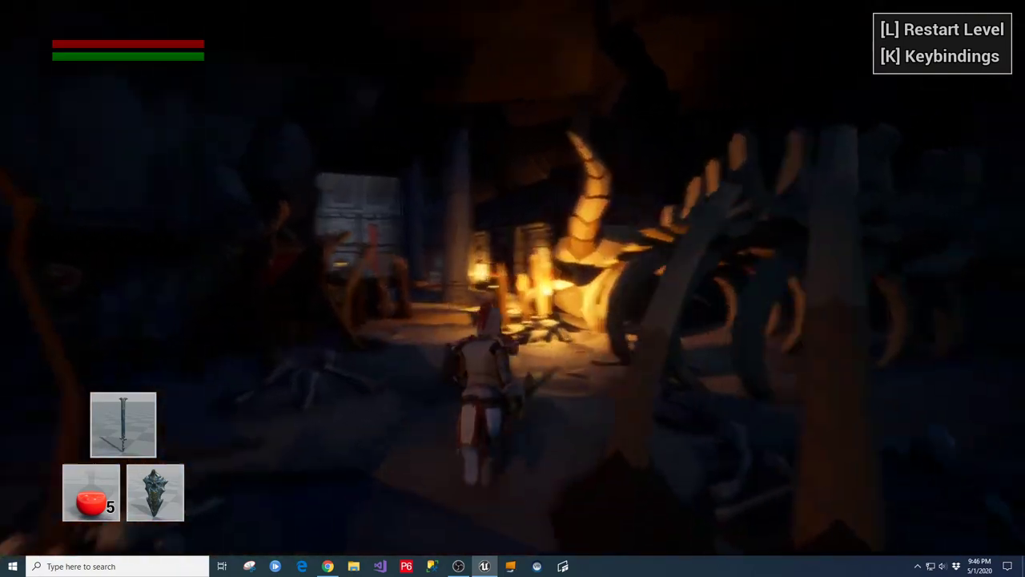
{"action": "key", "text": "w"}
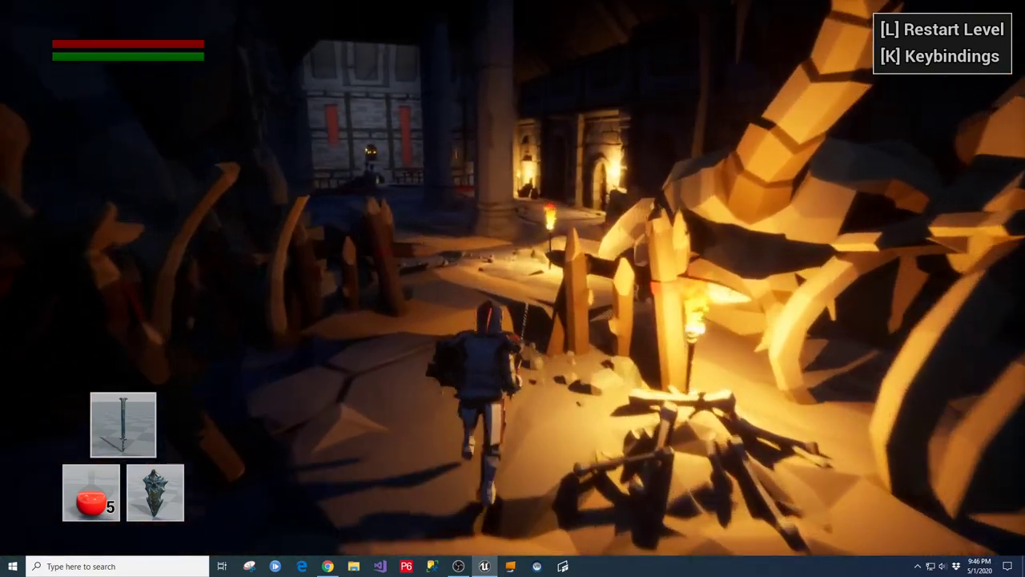
{"action": "key", "text": "w"}
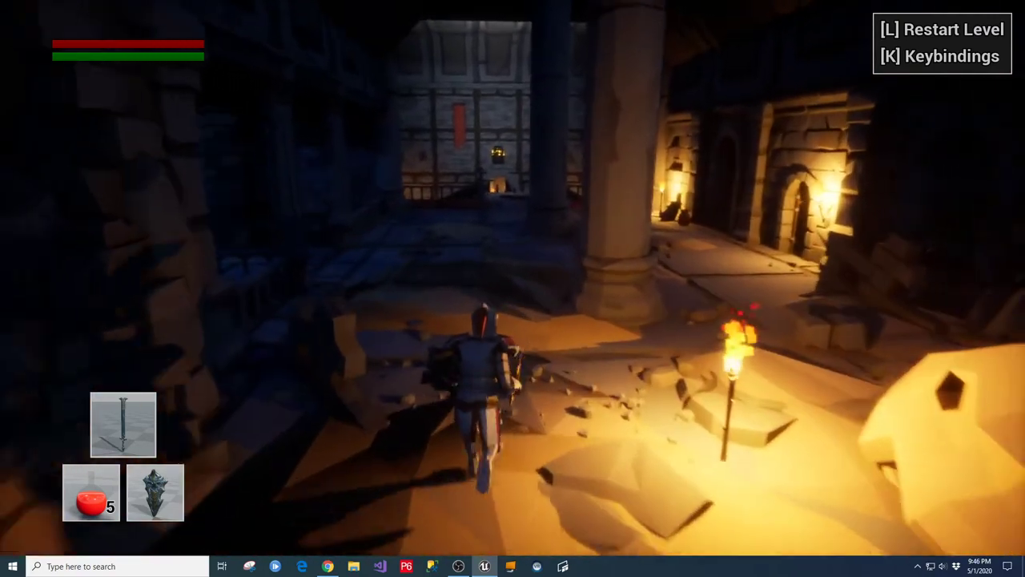
Step: Run and roll across the pillared hall, then drop over the balustrade into the courtyard below
{"action": "key", "text": "w"}
{"action": "key", "text": "space"}
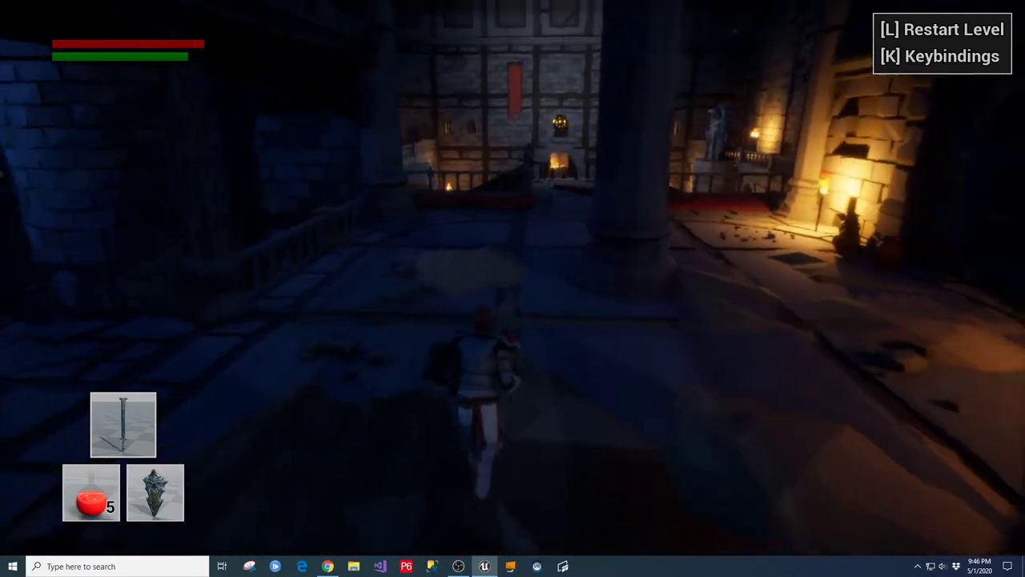
{"action": "key", "text": "w"}
{"action": "key", "text": "space"}
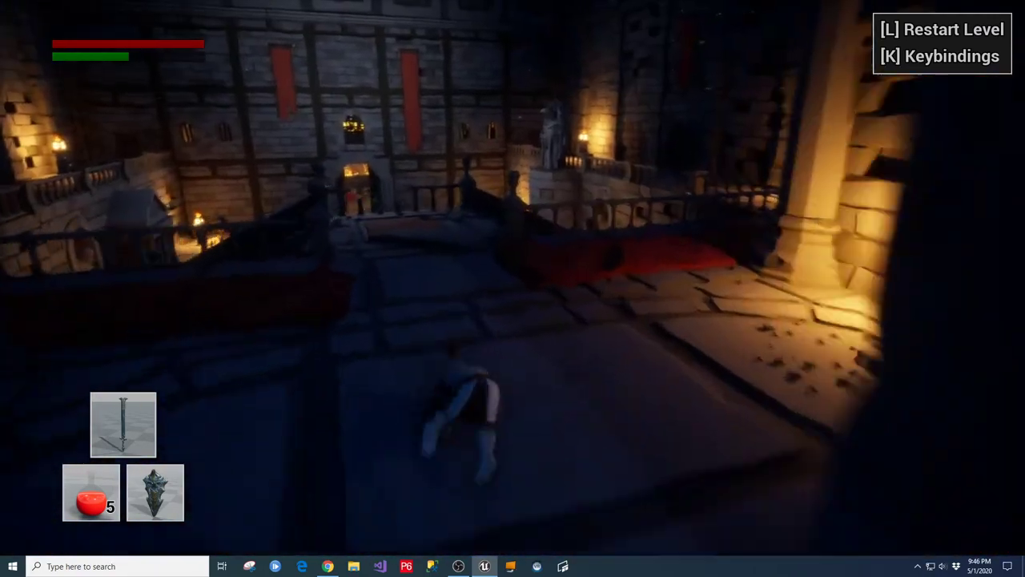
{"action": "key", "text": "w"}
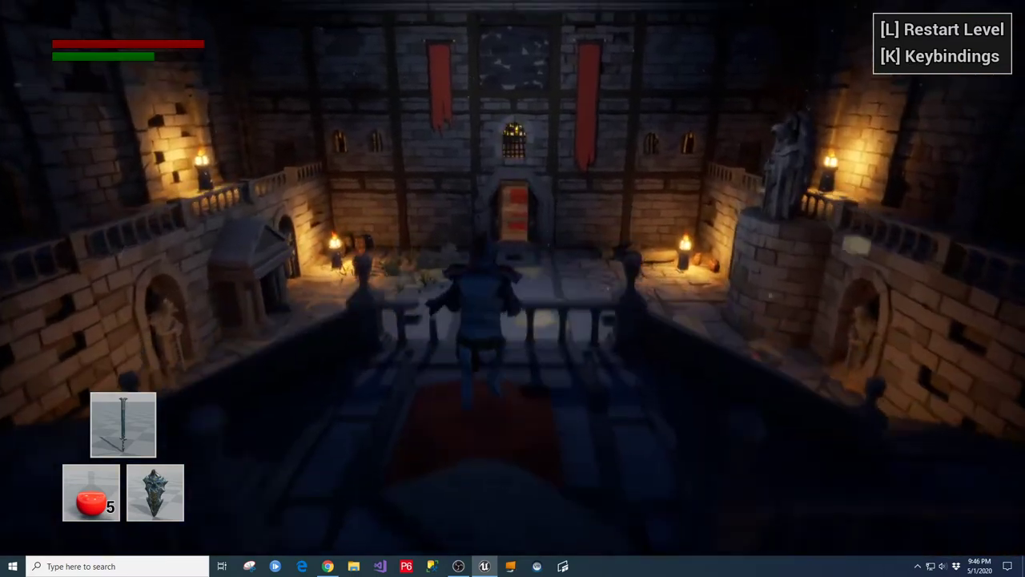
{"action": "key", "text": "w"}
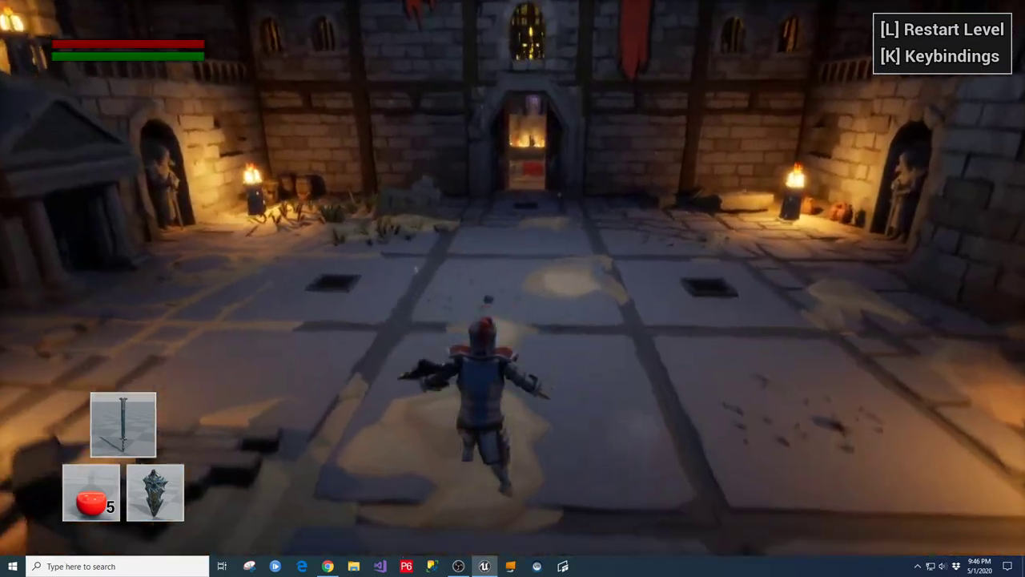
Step: Enter the lit courtyard doorway and run through the chandelier hall up the steps to the throne between the treasure chests
{"action": "key", "text": "w"}
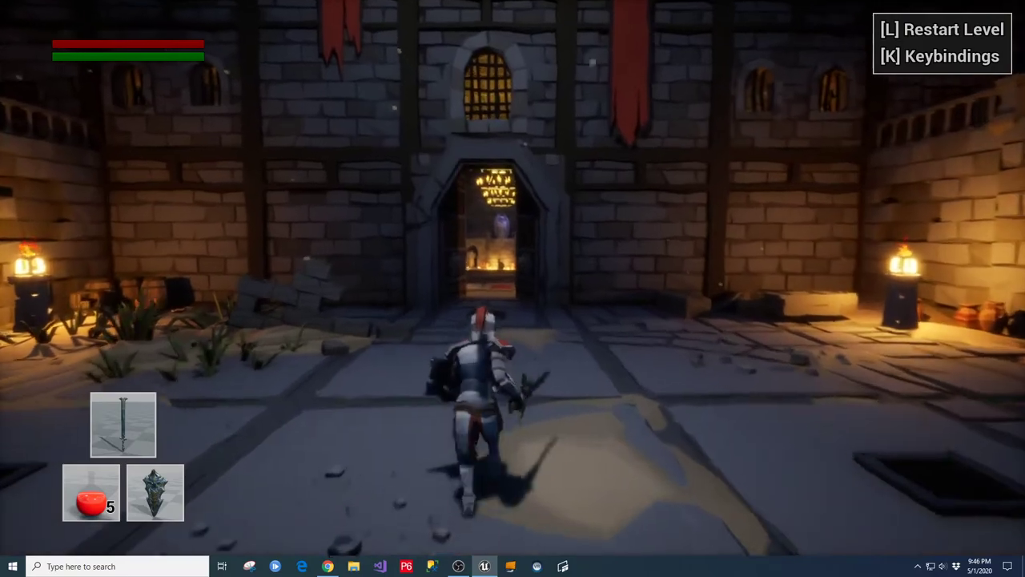
{"action": "key", "text": "w"}
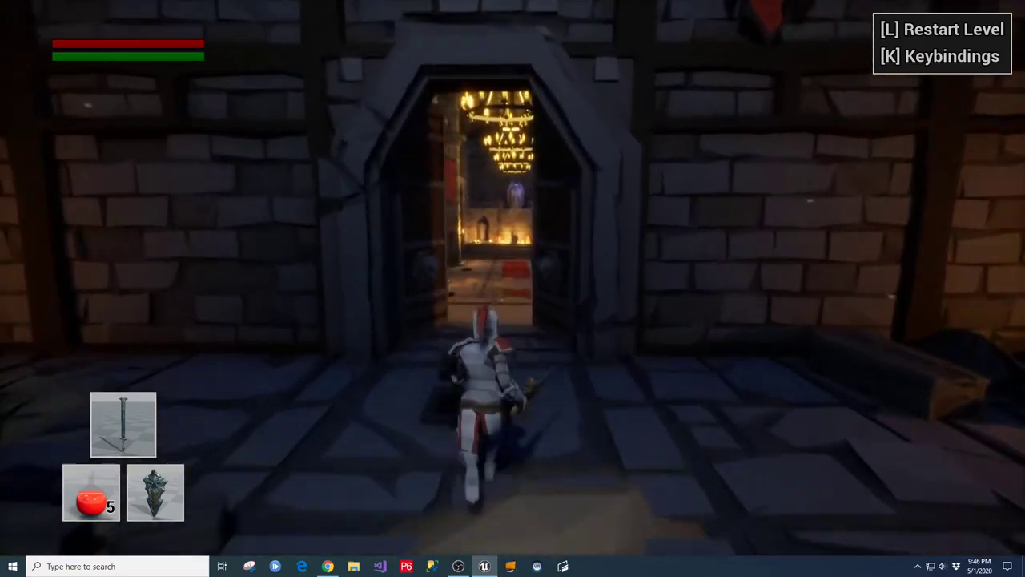
{"action": "key", "text": "w"}
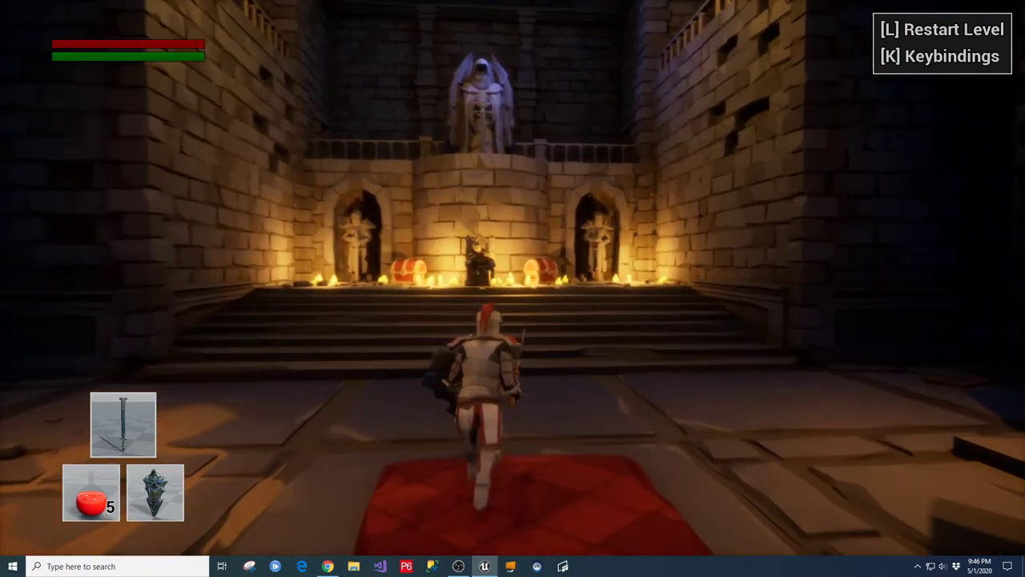
{"action": "key", "text": "w"}
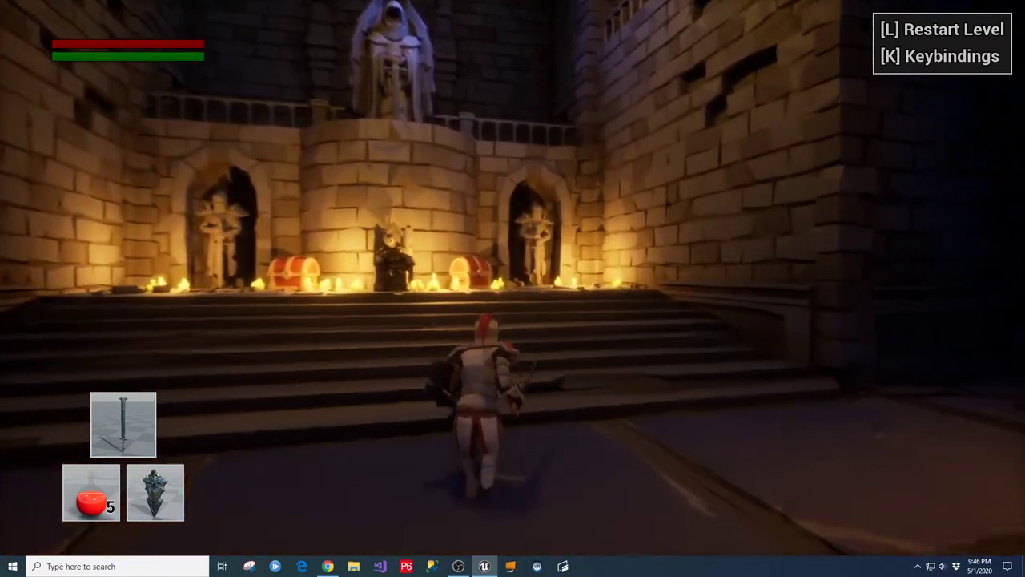
{"action": "key", "text": "w"}
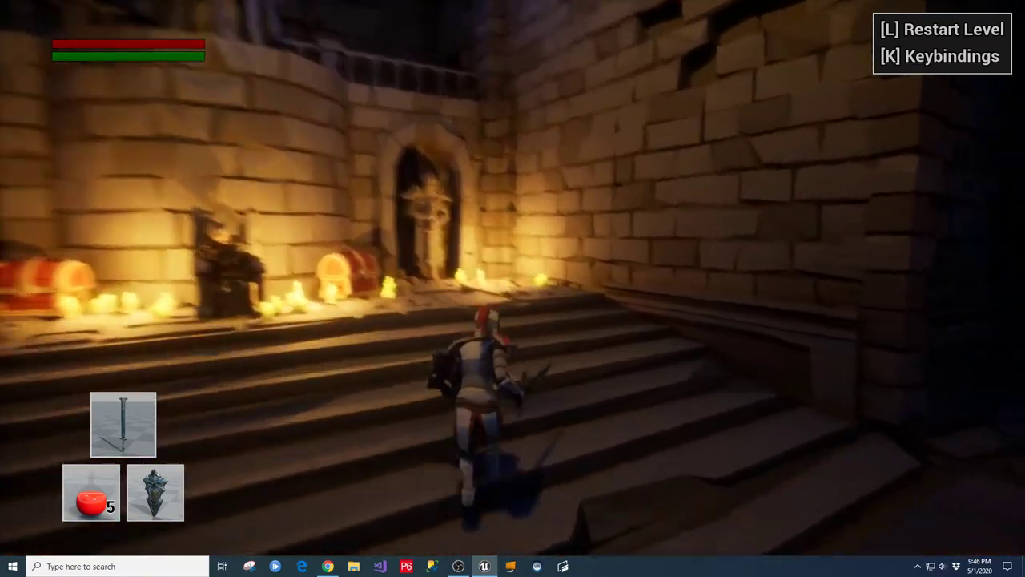
{"action": "key", "text": "w"}
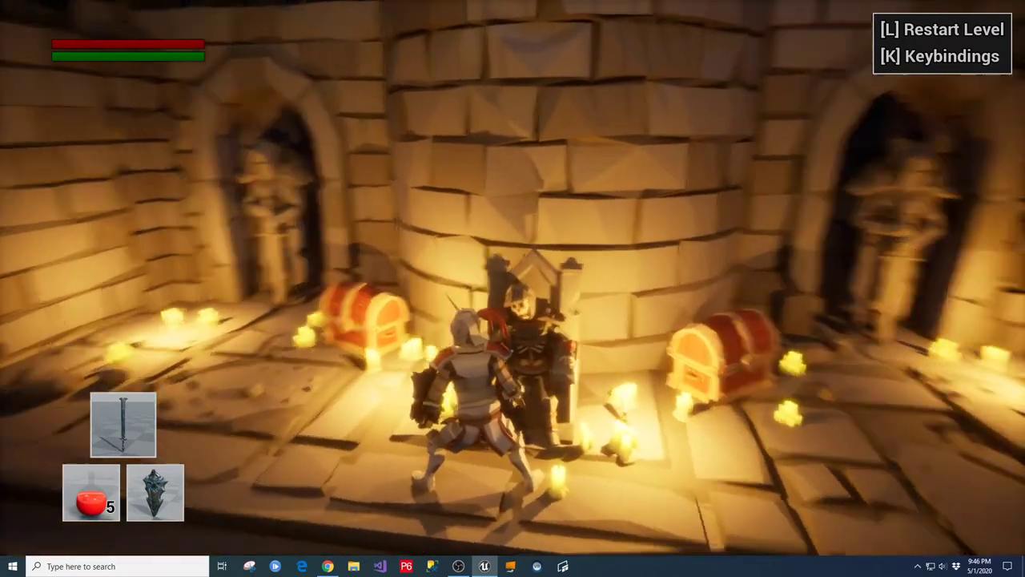
Step: Run from the throne back along the red carpet of the chandelier hall and stop the play session
{"action": "key", "text": "w"}
{"action": "key", "text": "w"}
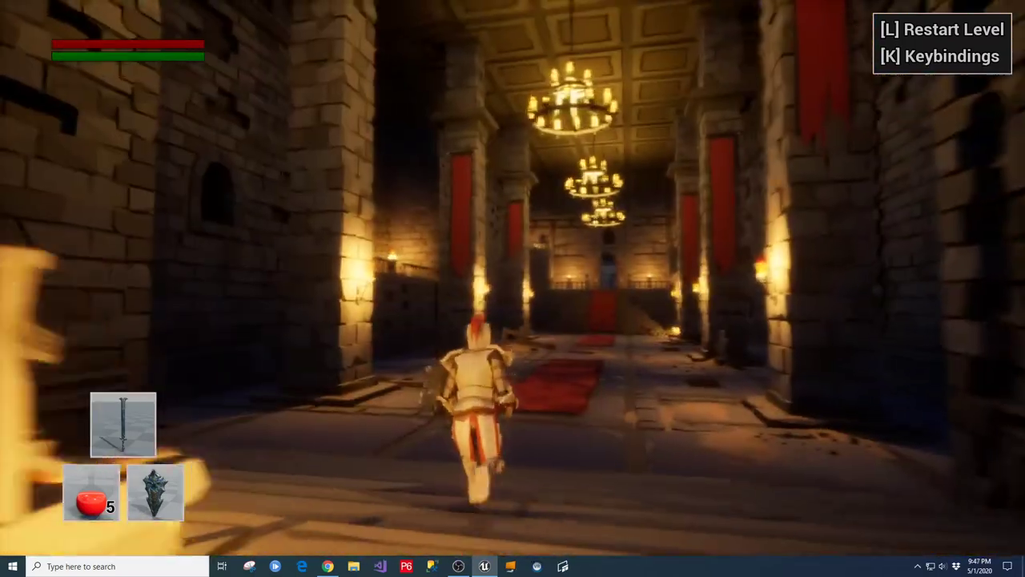
{"action": "key", "text": "w"}
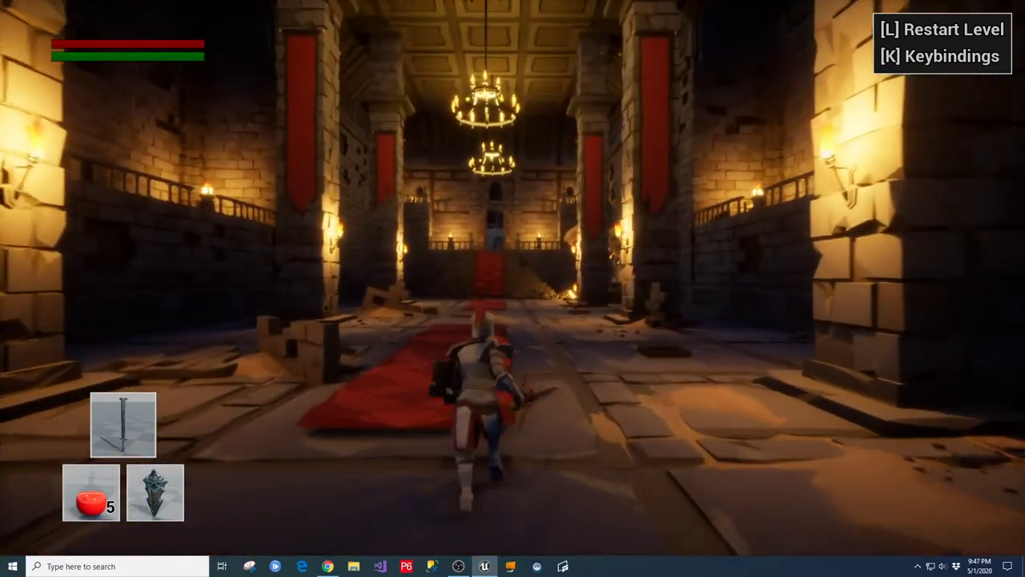
{"action": "key", "text": "w"}
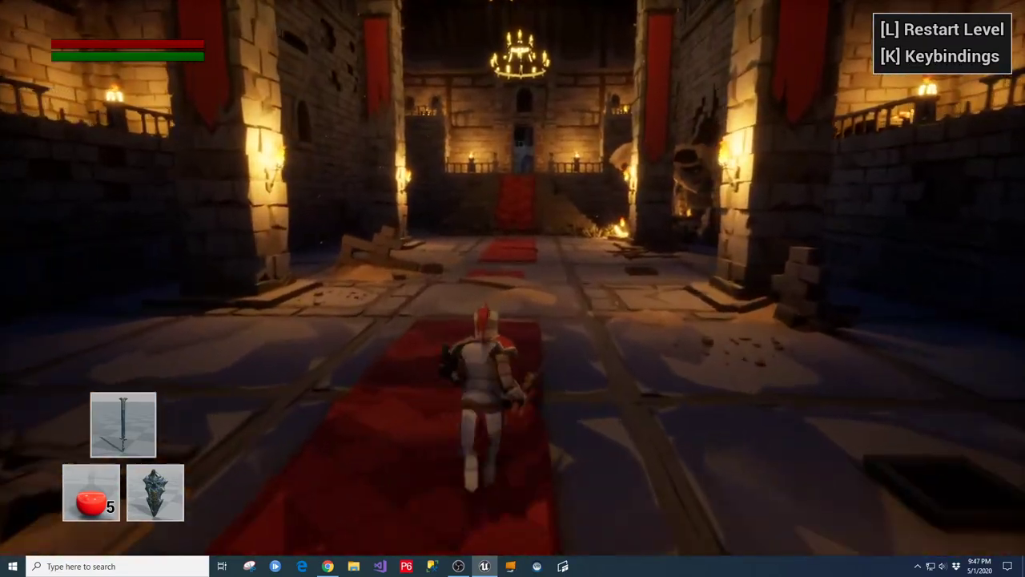
{"action": "key", "text": "Escape"}
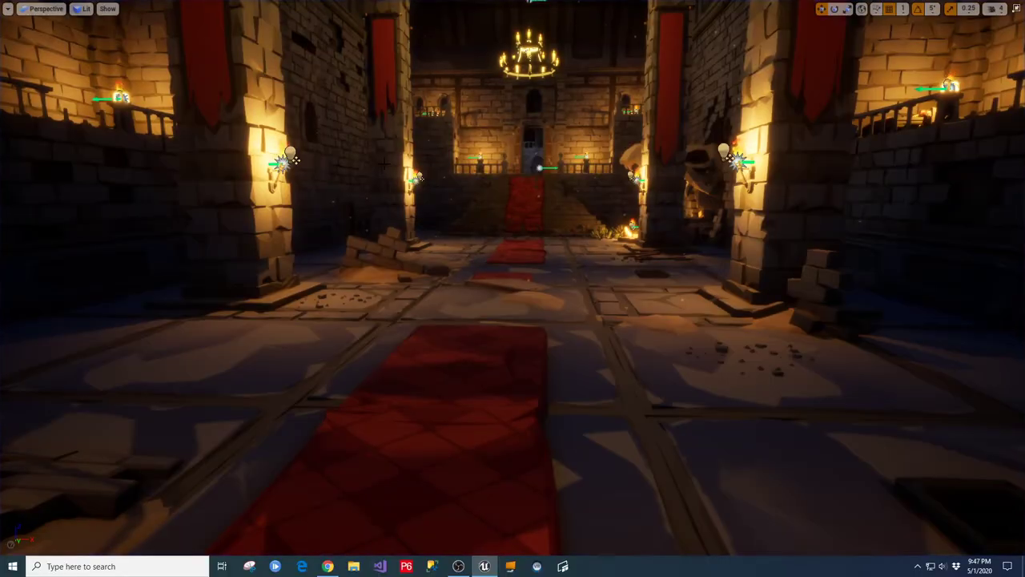
Step: Turn on the Eye Adaptation post-processing flag for the viewport and fly from the chandelier hall to the courtyard stairs
{"action": "left_click", "coordinate": [107, 9]}
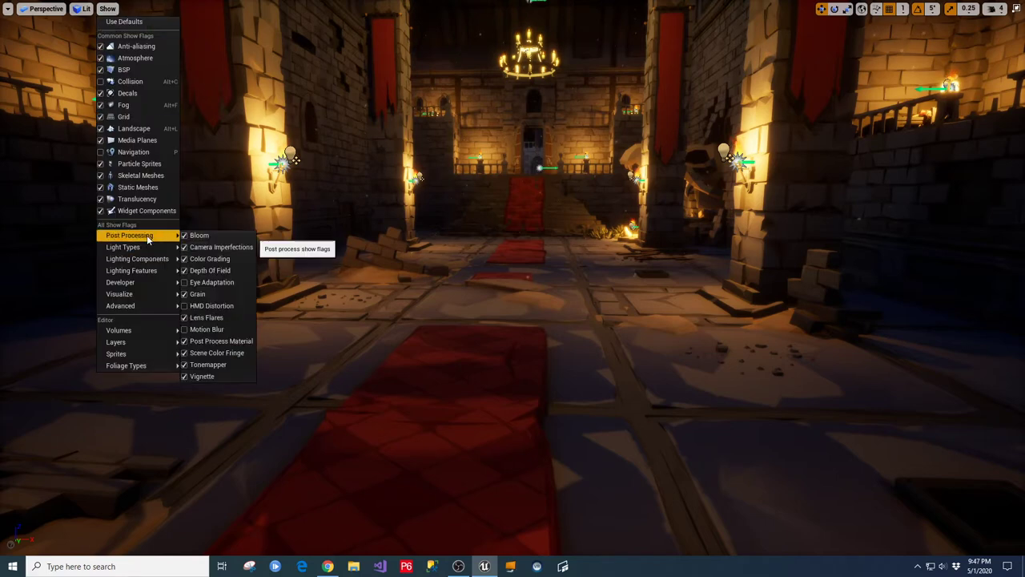
{"action": "left_click", "coordinate": [207, 283]}
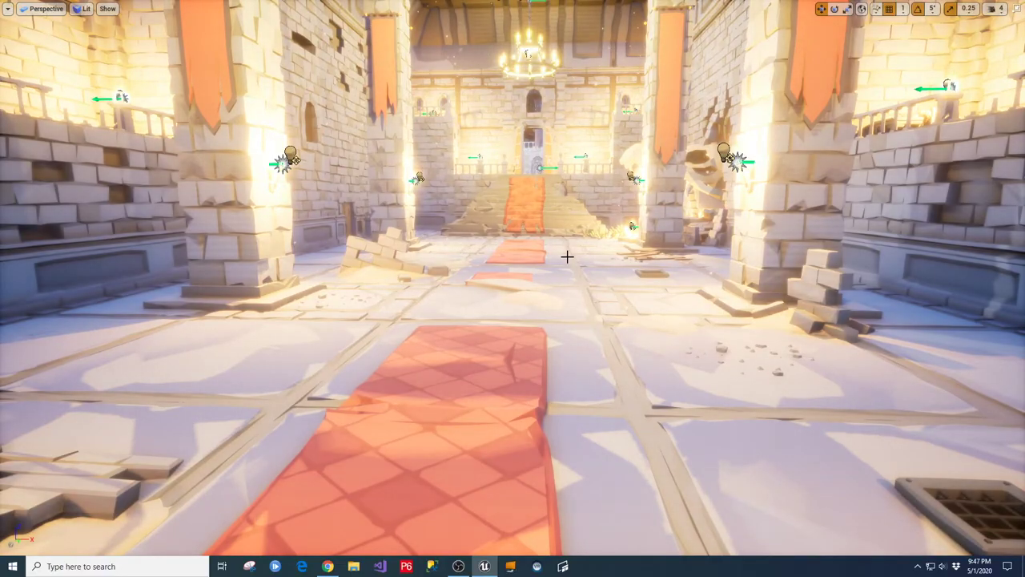
{"action": "right_click_drag", "start_coordinate": [567, 256], "coordinate": [556, 211]}
{"action": "key", "text": "w"}
{"action": "key", "text": "w"}
{"action": "key", "text": "w"}
{"action": "key", "text": "s"}
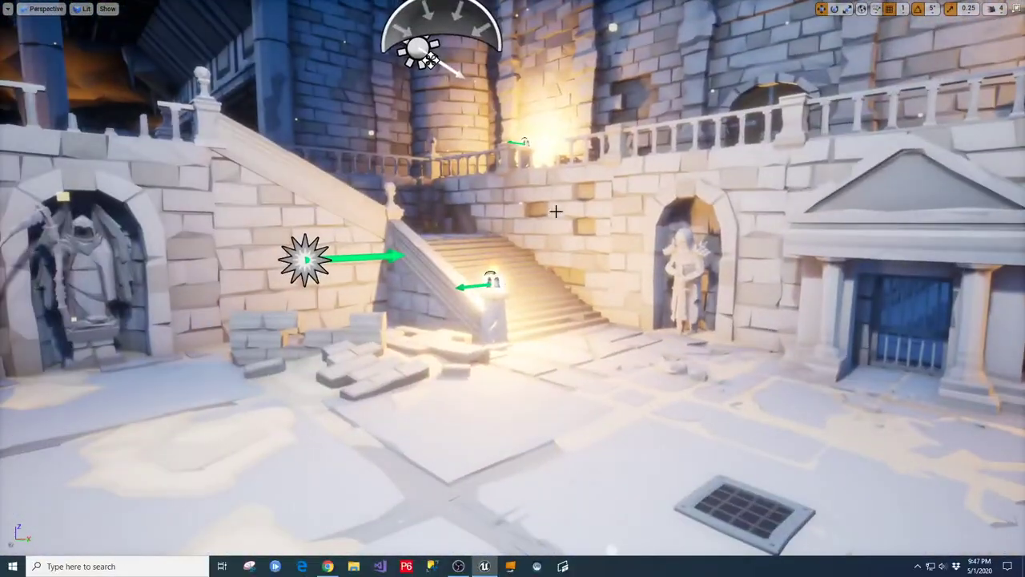
Step: Turn off the viewport's Eye Adaptation flag and look around the courtyard's hooded statue and staircases
{"action": "left_click", "coordinate": [107, 9]}
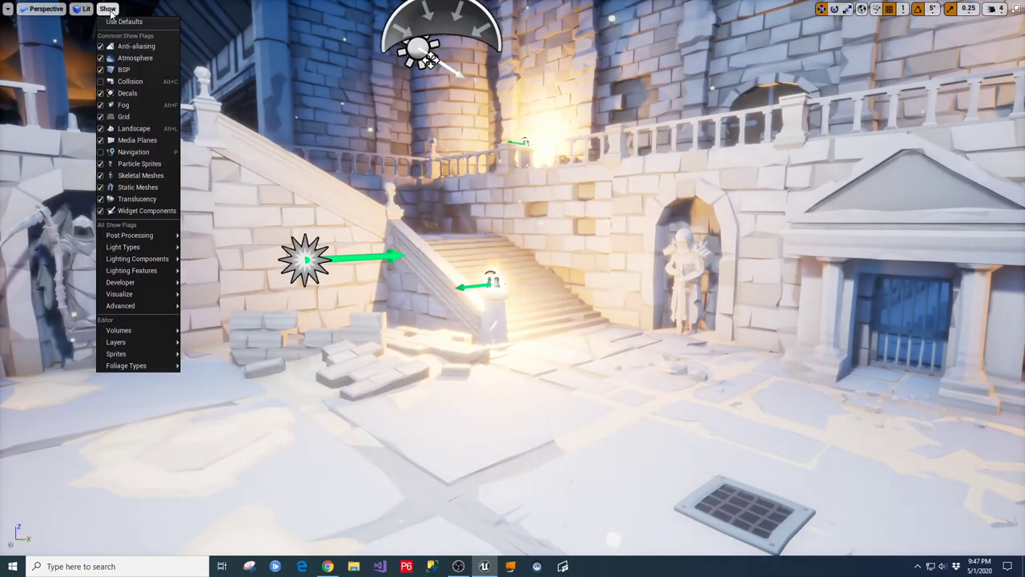
{"action": "mouse_move", "coordinate": [152, 240]}
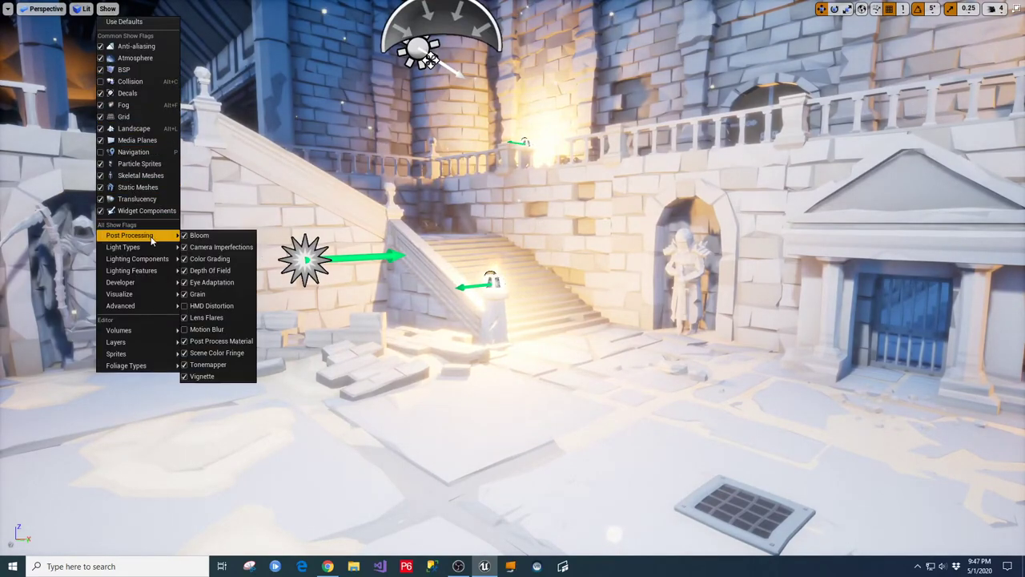
{"action": "left_click", "coordinate": [210, 283]}
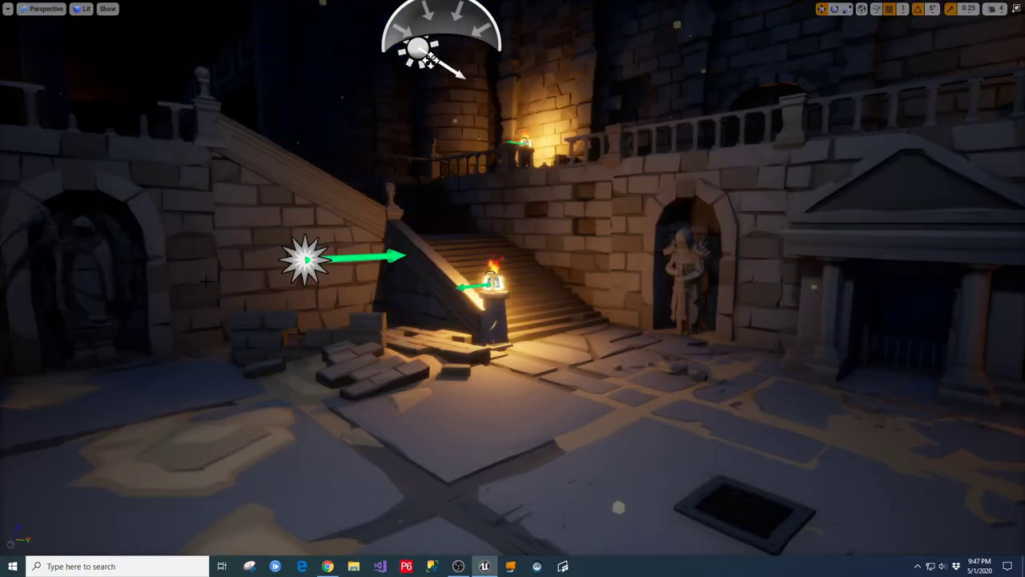
{"action": "right_click_drag", "start_coordinate": [640, 375], "coordinate": [744, 185]}
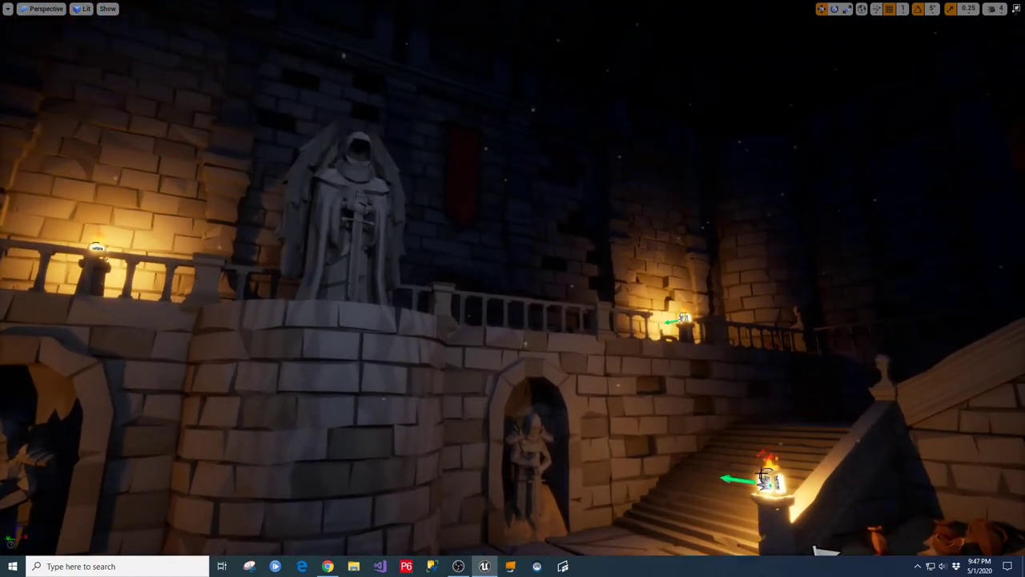
{"action": "right_click_drag", "start_coordinate": [441, 359], "coordinate": [902, 366]}
{"action": "right_click_drag", "start_coordinate": [512, 288], "coordinate": [661, 435]}
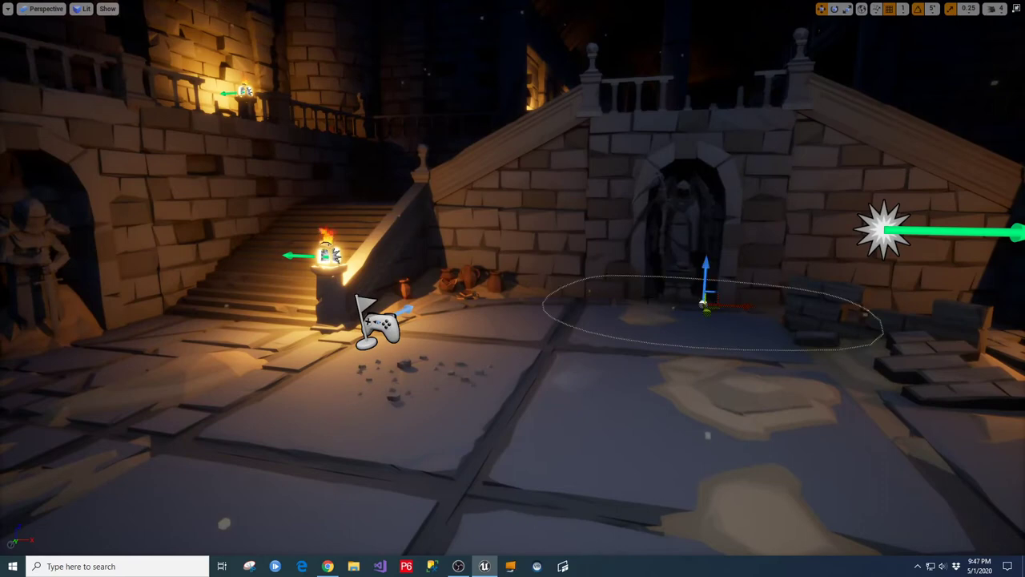
Step: Leave the full-screen viewport, enlarge the Content Browser and open Skeleton_CombatMannequin from the DynamicCombatSystem Meshes folder
{"action": "key", "text": "F11"}
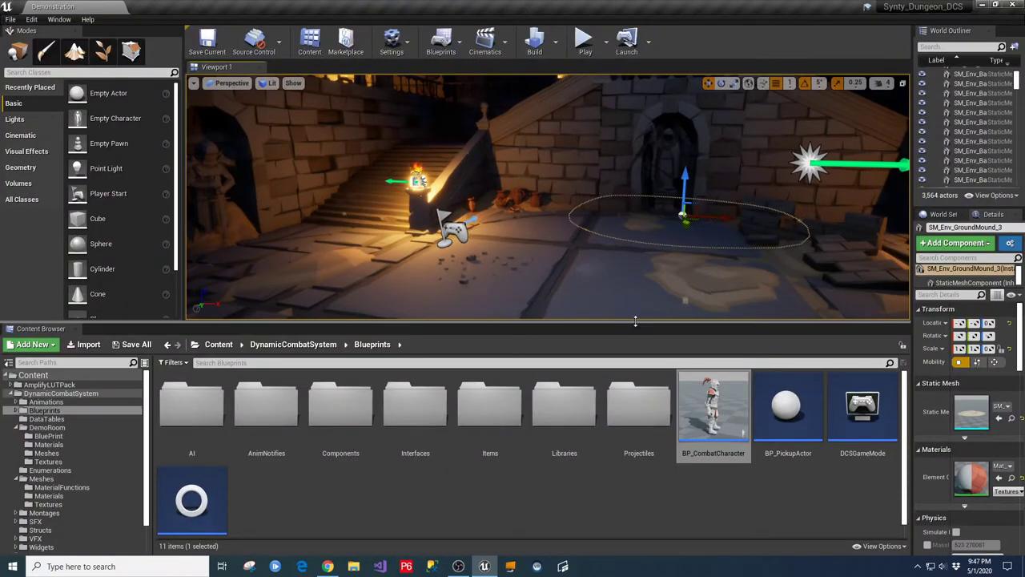
{"action": "left_click_drag", "start_coordinate": [635, 320], "coordinate": [628, 168]}
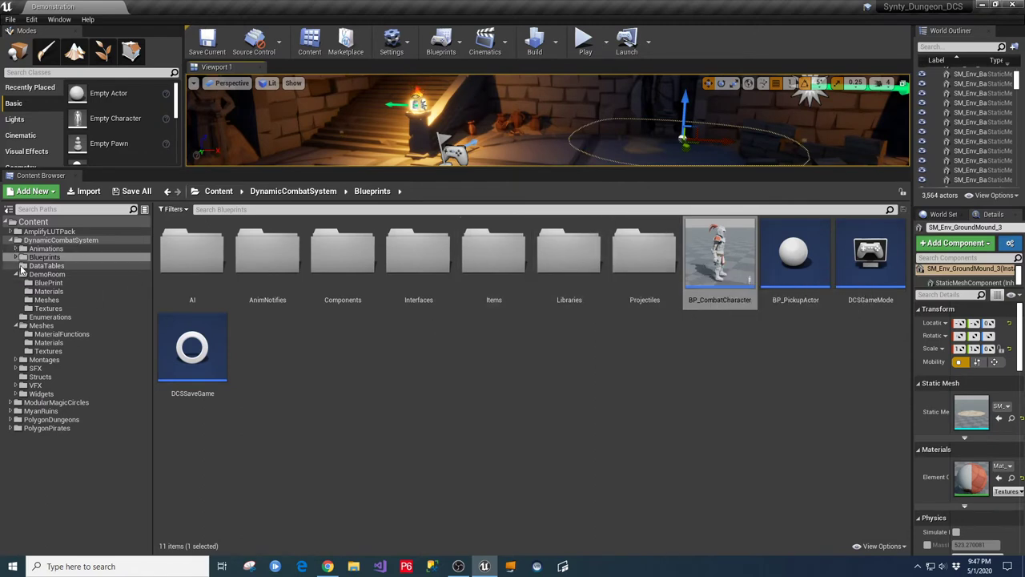
{"action": "left_click", "coordinate": [18, 274]}
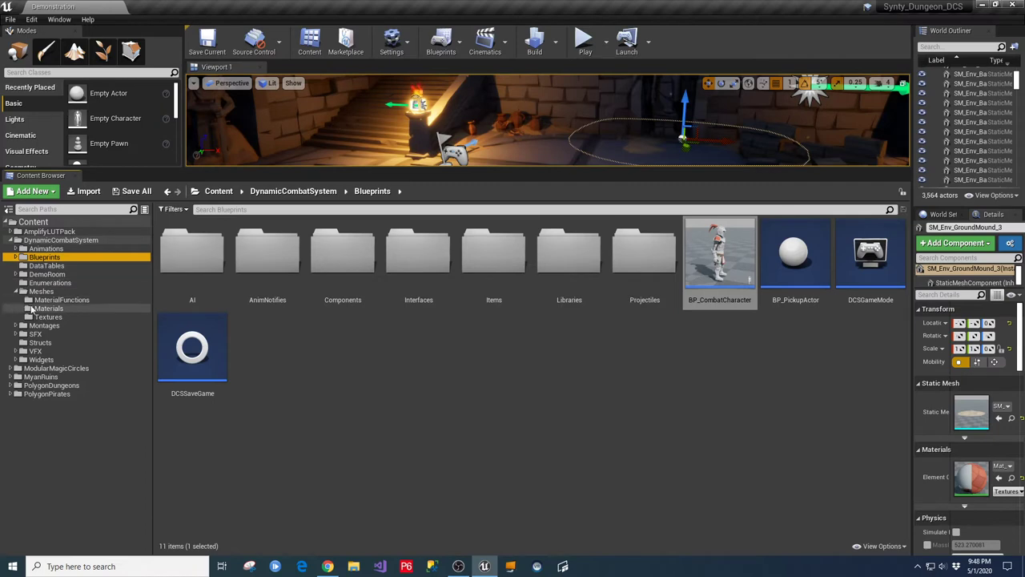
{"action": "left_click", "coordinate": [41, 292]}
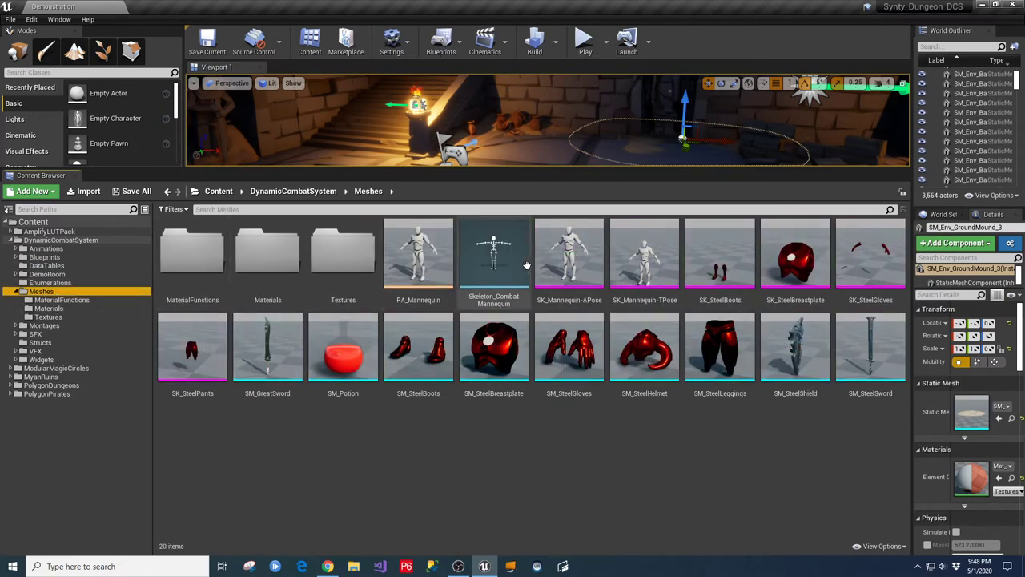
{"action": "double_click", "coordinate": [503, 254]}
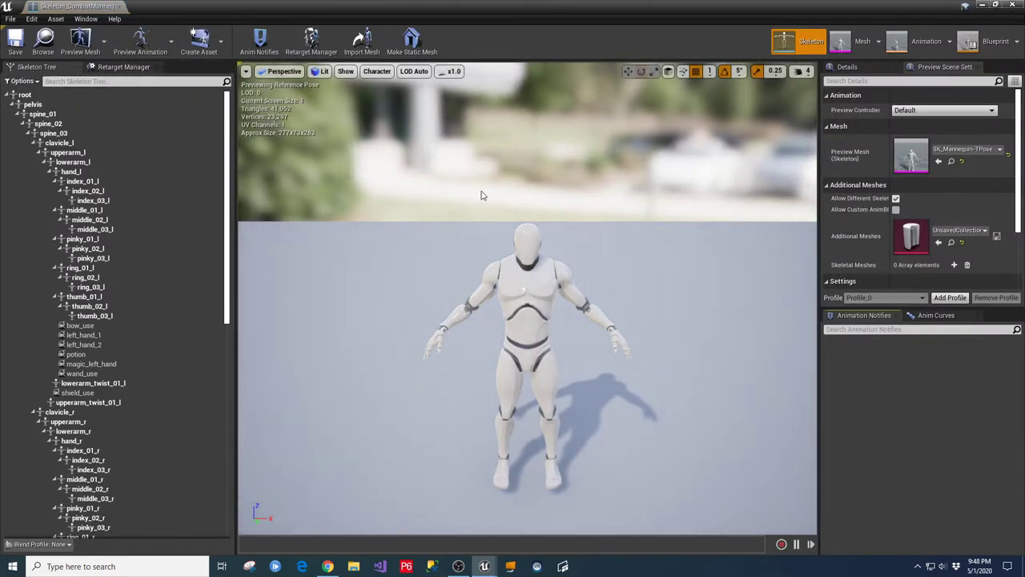
Step: Check the mannequin's retarget rig setup, select the left-hand sockets bow_use through wand_use to review their copy option, and close the skeleton
{"action": "left_click", "coordinate": [151, 68]}
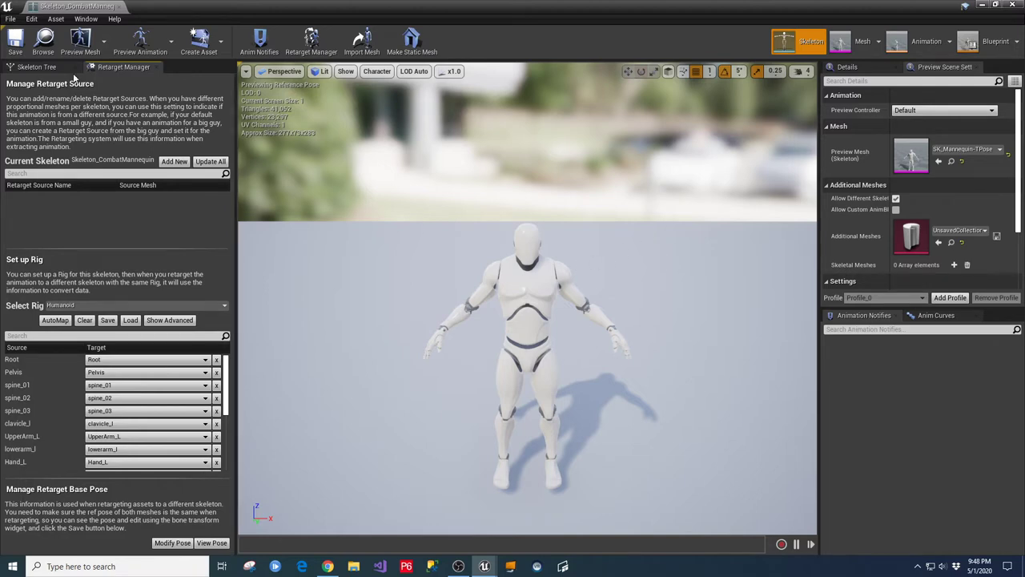
{"action": "left_click", "coordinate": [36, 67]}
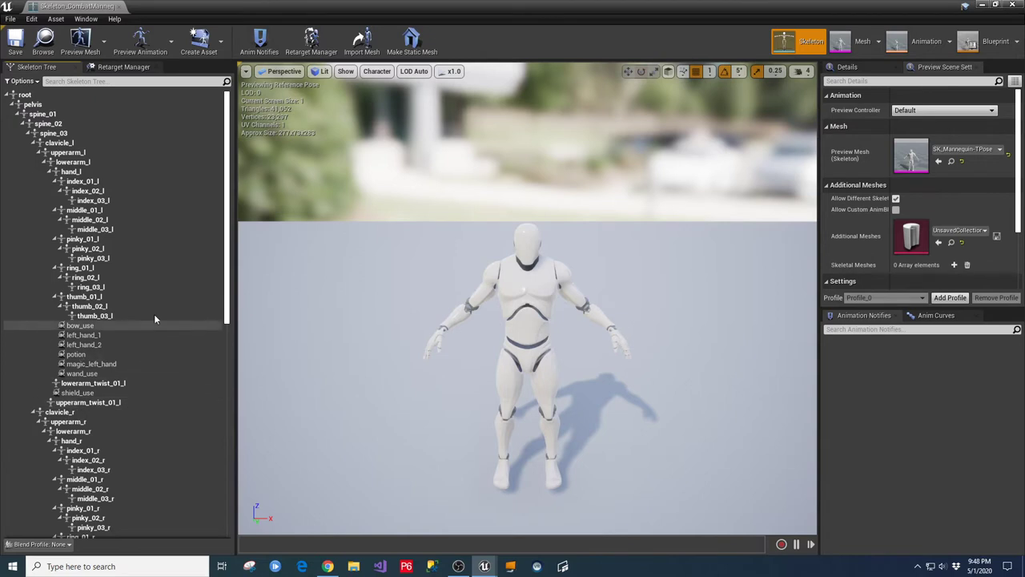
{"action": "left_click", "coordinate": [80, 325]}
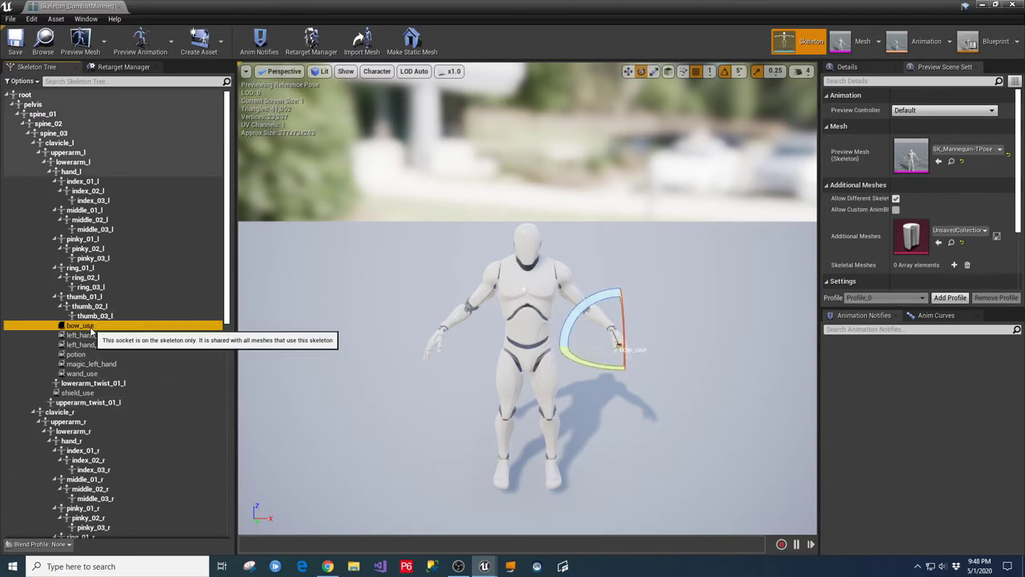
{"action": "left_click", "coordinate": [88, 374], "text": "shift"}
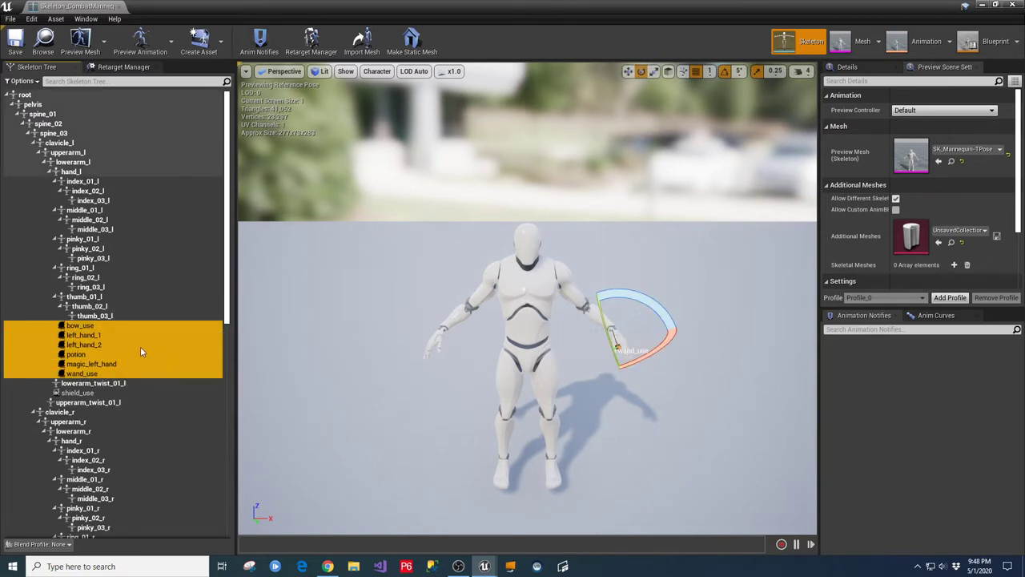
{"action": "right_click", "coordinate": [86, 327]}
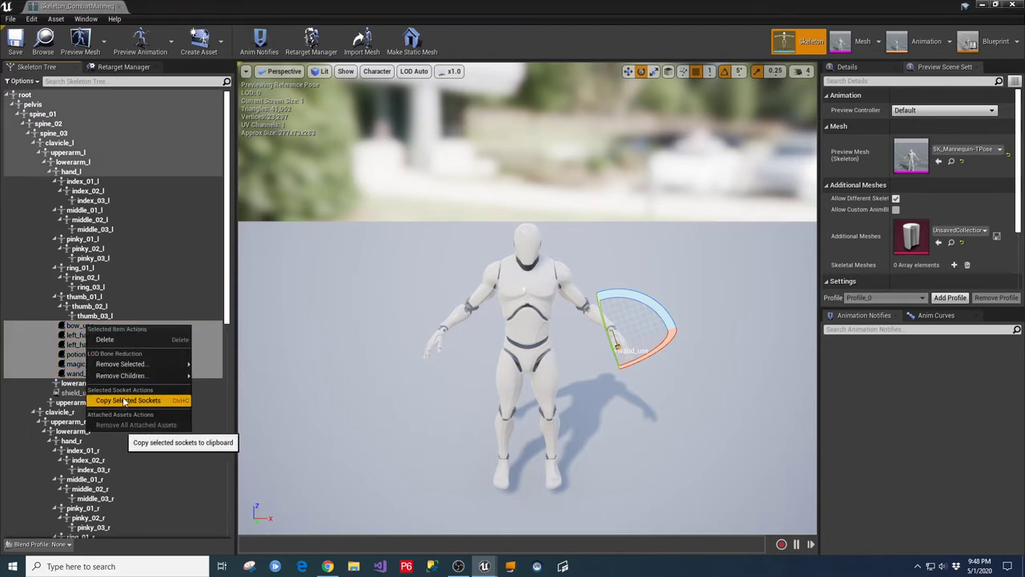
{"action": "left_click", "coordinate": [119, 6]}
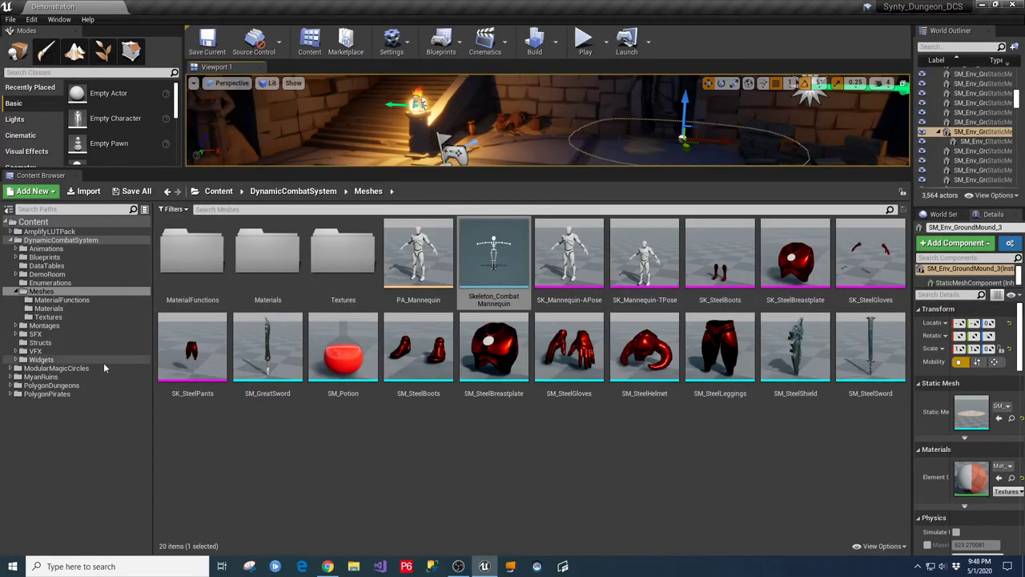
Step: Open SK_Character_Dungeon_Skeleton from the PolygonDungeons Meshes Characters folder
{"action": "left_click", "coordinate": [11, 386]}
{"action": "left_click", "coordinate": [21, 411]}
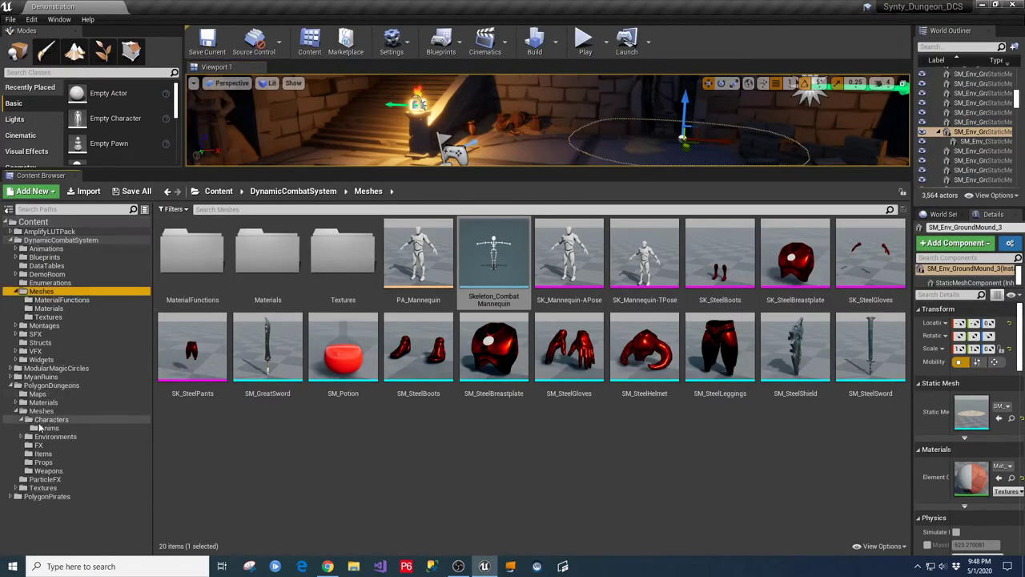
{"action": "left_click", "coordinate": [48, 419]}
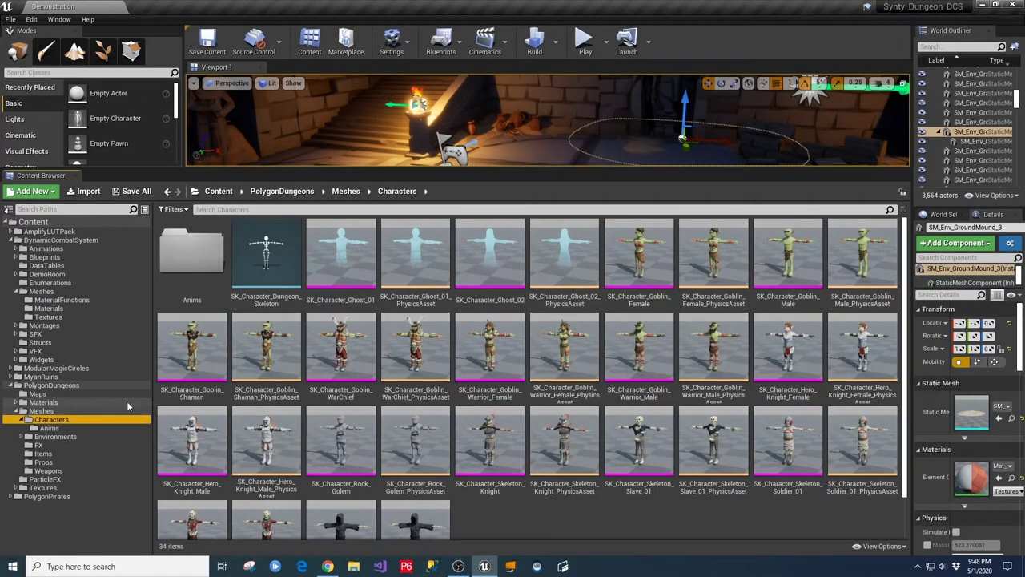
{"action": "double_click", "coordinate": [277, 250]}
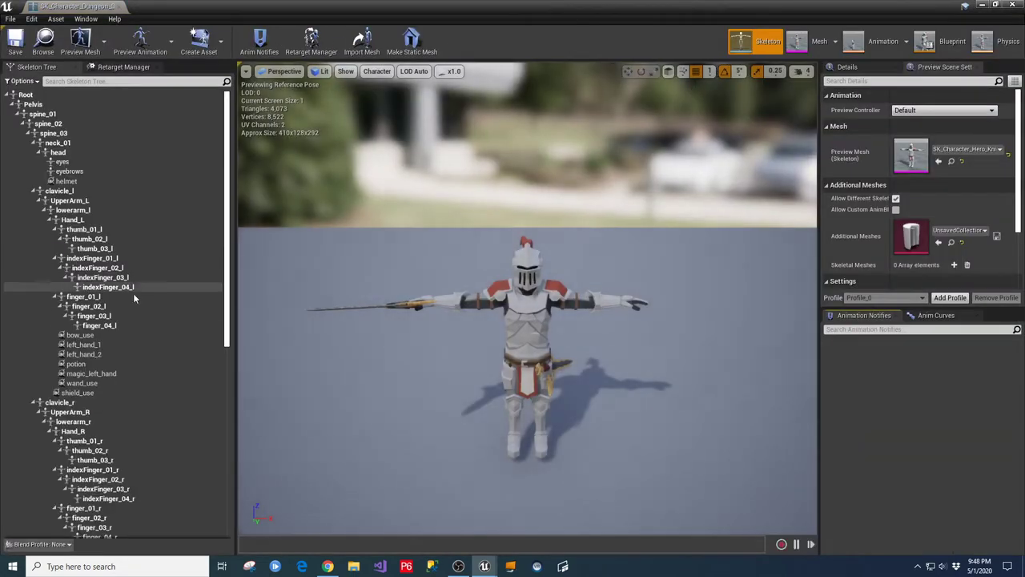
Step: Inspect the bow_use socket's parameters and the socket-pasting options of its parent Hand_L bone
{"action": "left_click", "coordinate": [89, 335]}
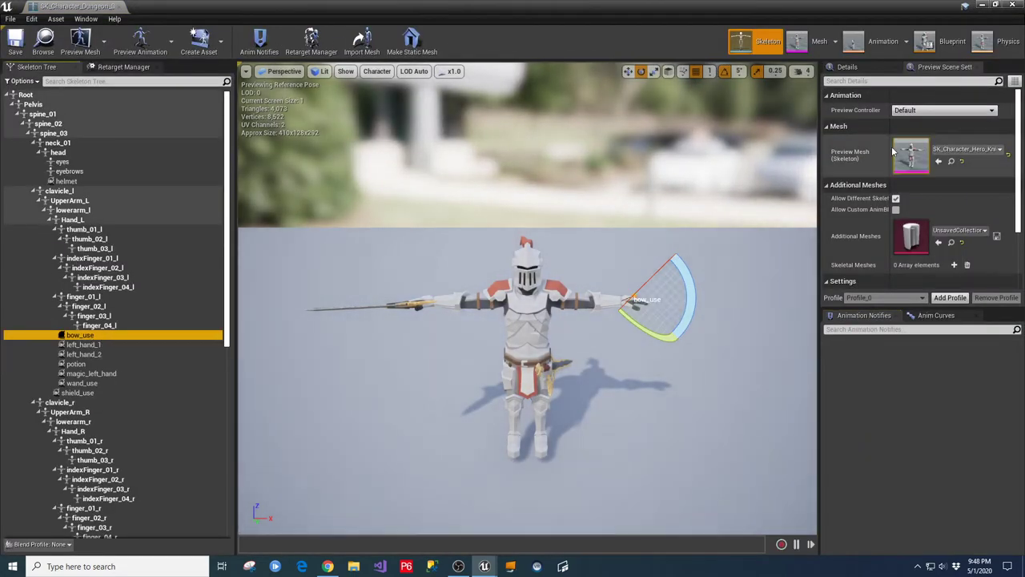
{"action": "left_click", "coordinate": [856, 70]}
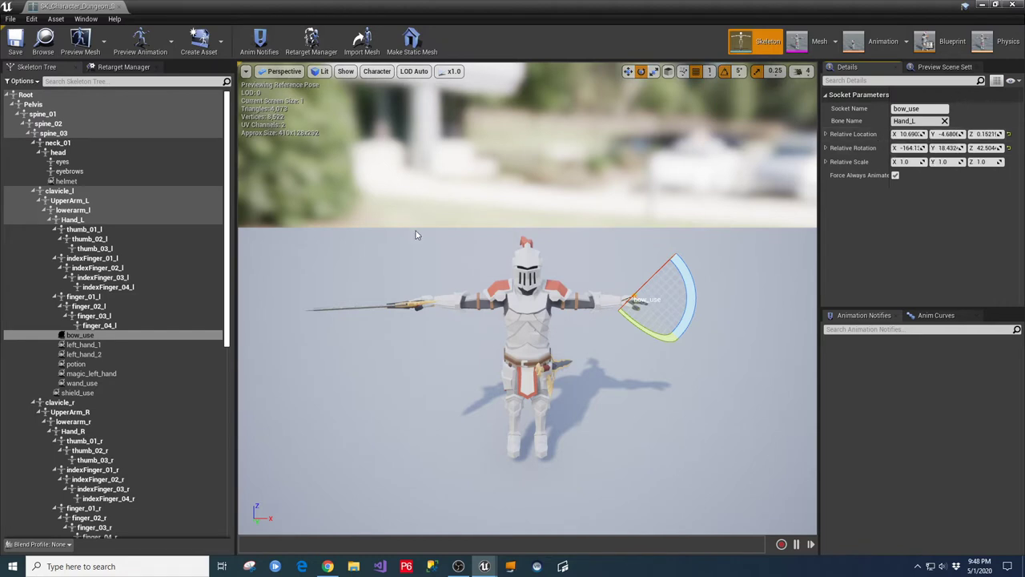
{"action": "left_click", "coordinate": [84, 219]}
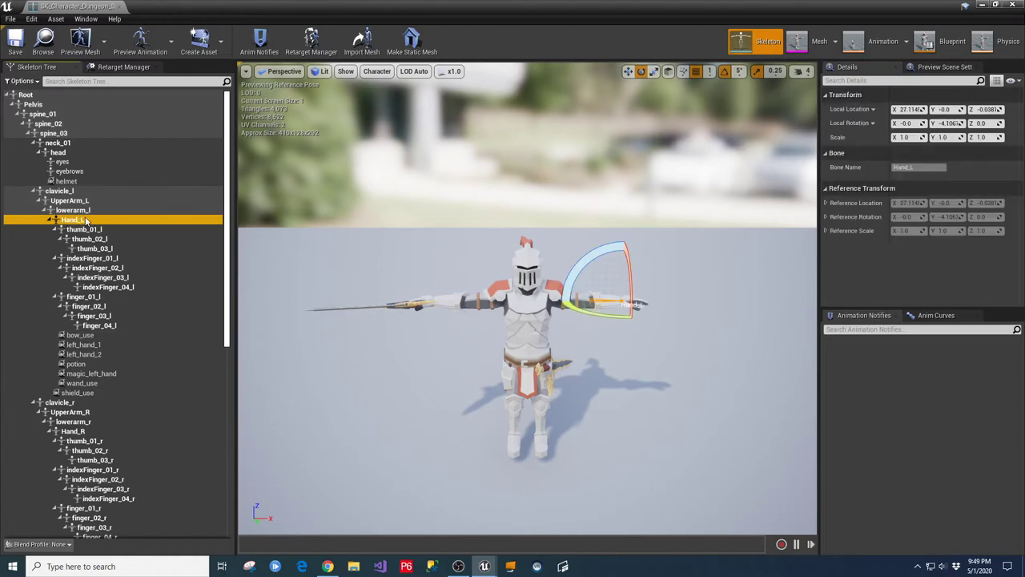
{"action": "right_click", "coordinate": [85, 220]}
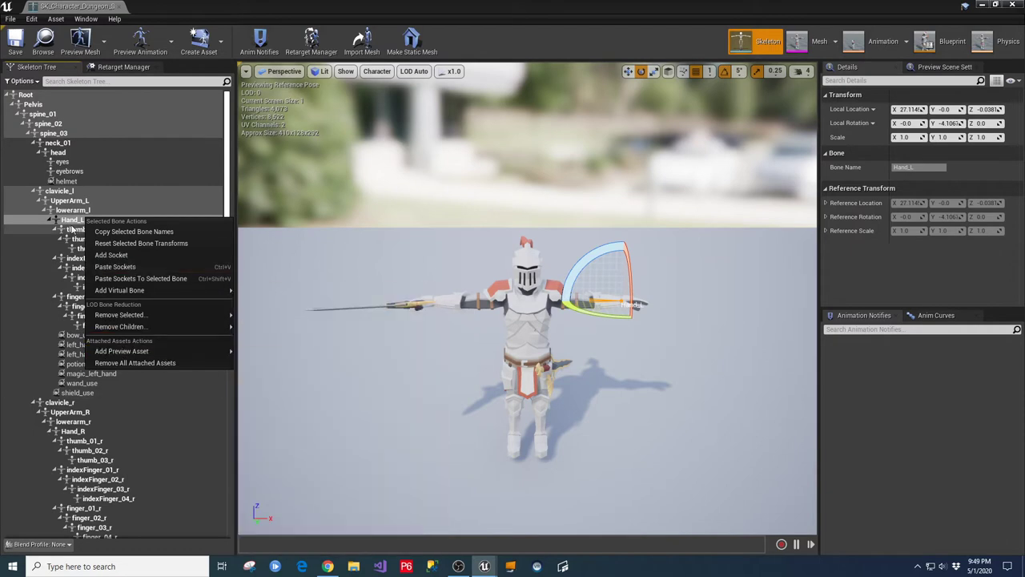
{"action": "left_click", "coordinate": [405, 278]}
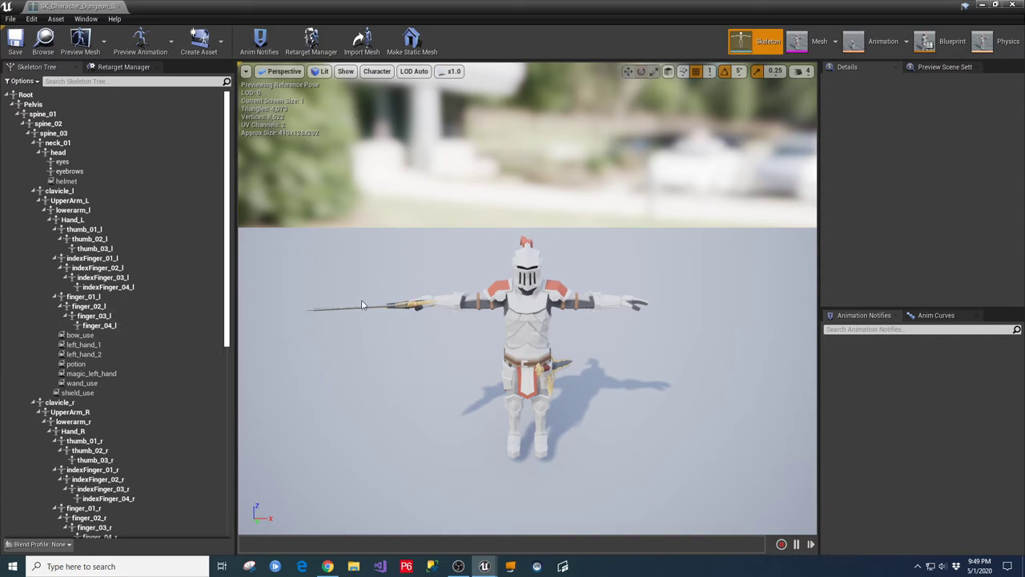
Step: Remove all attached preview assets from the sword_use socket under the Hand_R bone
{"action": "scroll", "coordinate": [229, 242], "scroll_direction": "down", "scroll_amount": 8}
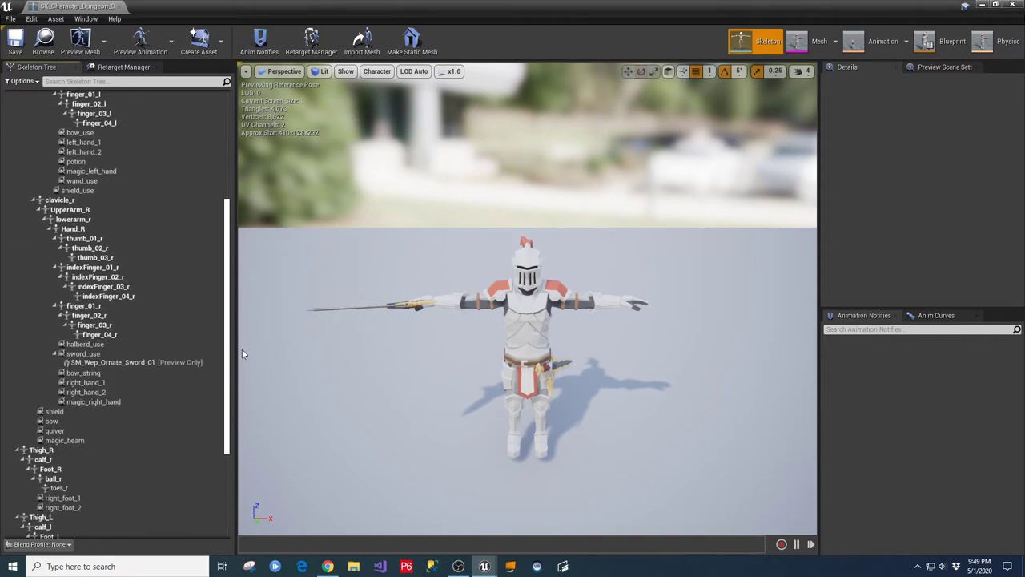
{"action": "left_click", "coordinate": [111, 338]}
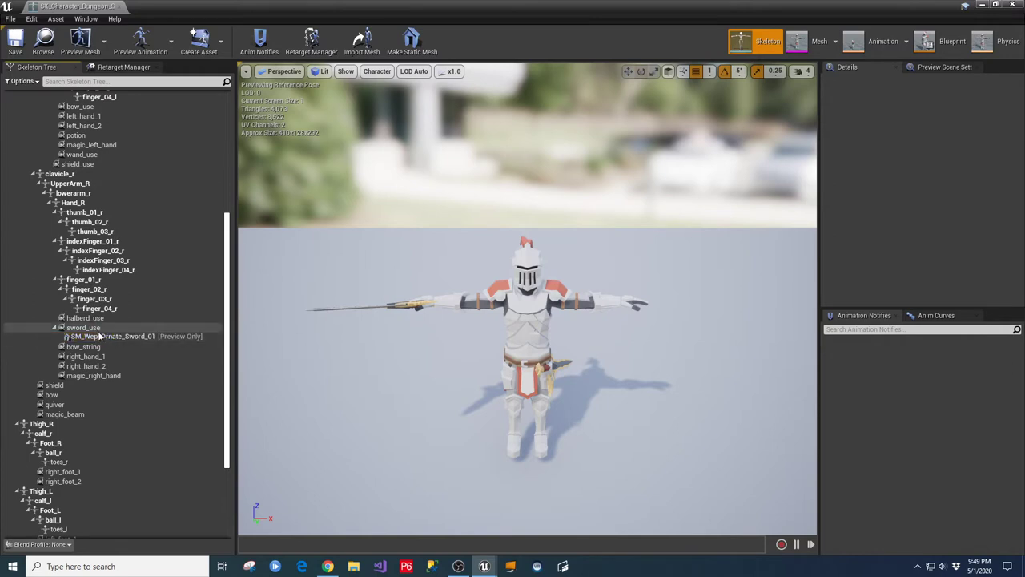
{"action": "right_click", "coordinate": [98, 328]}
{"action": "left_click", "coordinate": [145, 467]}
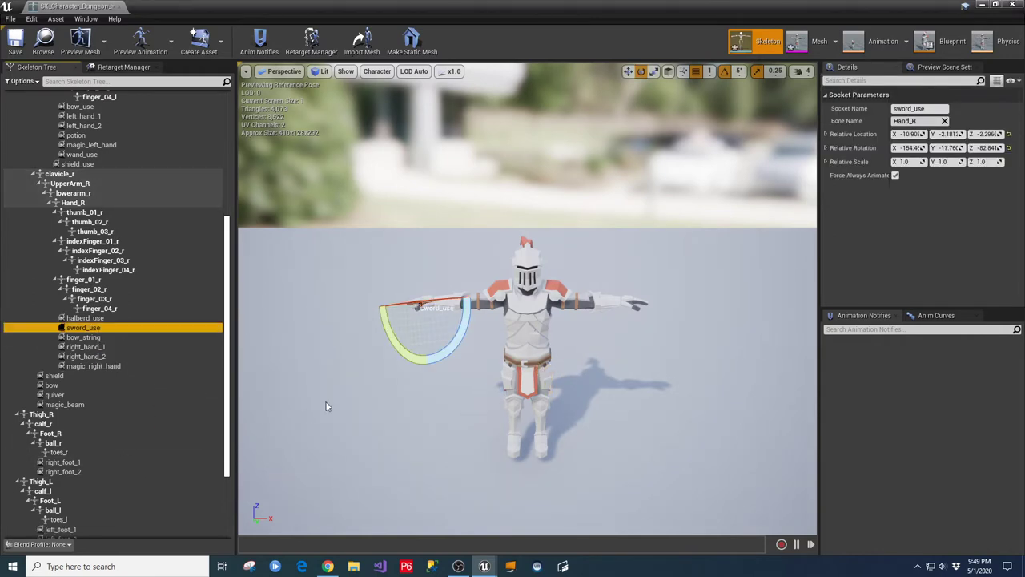
Step: Search the preview assets for "sword" and attach SM_SteelSword to the sword_use socket
{"action": "scroll", "coordinate": [431, 388], "scroll_direction": "up", "scroll_amount": 5}
{"action": "scroll", "coordinate": [420, 386], "scroll_direction": "down", "scroll_amount": 2}
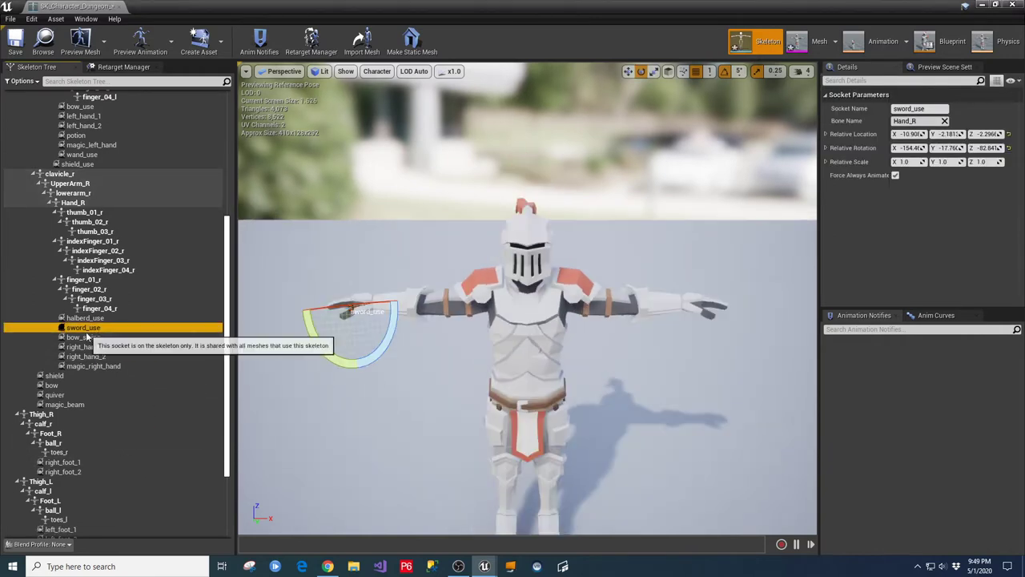
{"action": "right_click", "coordinate": [89, 329]}
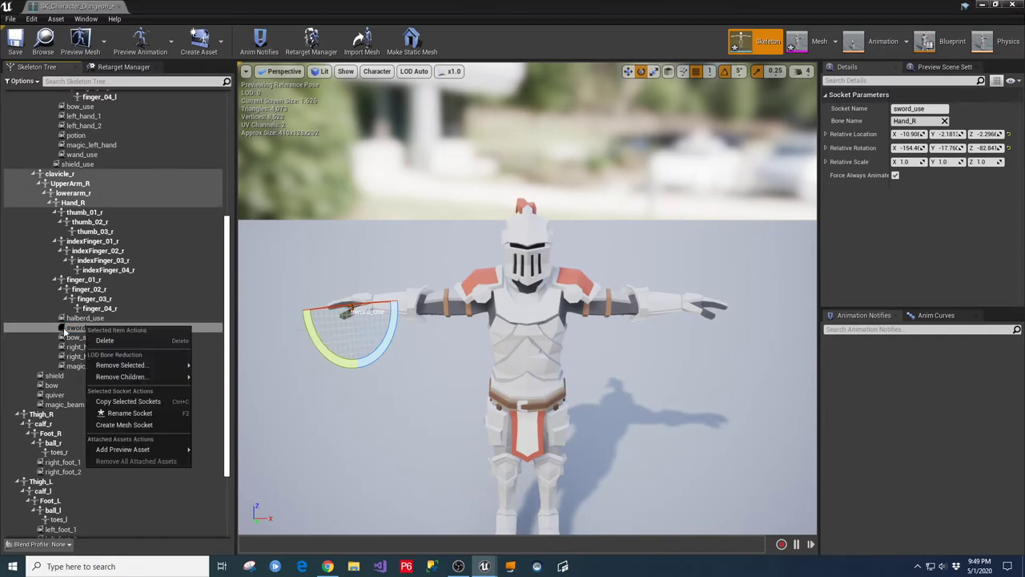
{"action": "left_click", "coordinate": [64, 330]}
{"action": "right_click", "coordinate": [63, 329]}
{"action": "mouse_move", "coordinate": [104, 453]}
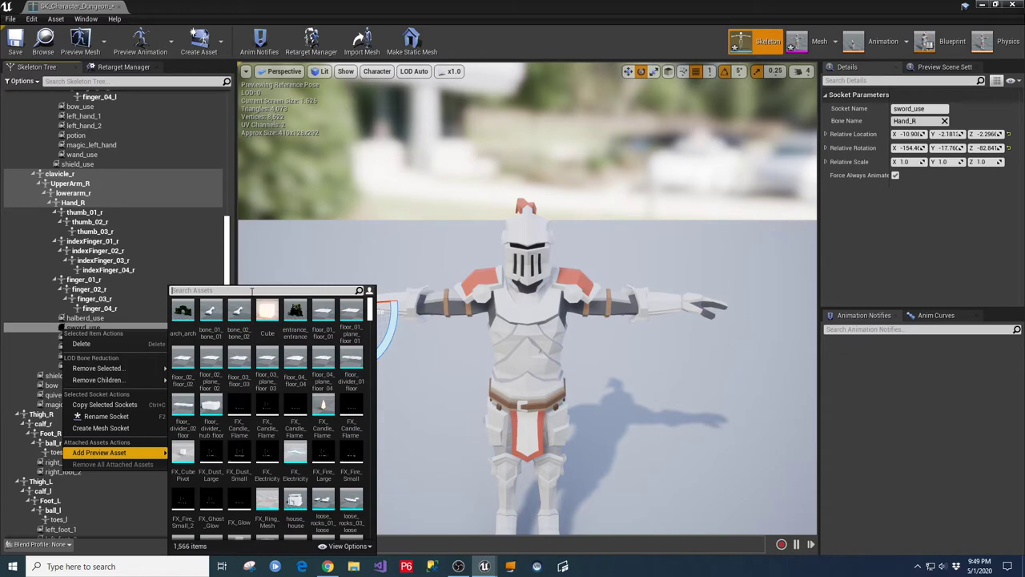
{"action": "type", "text": "sword"}
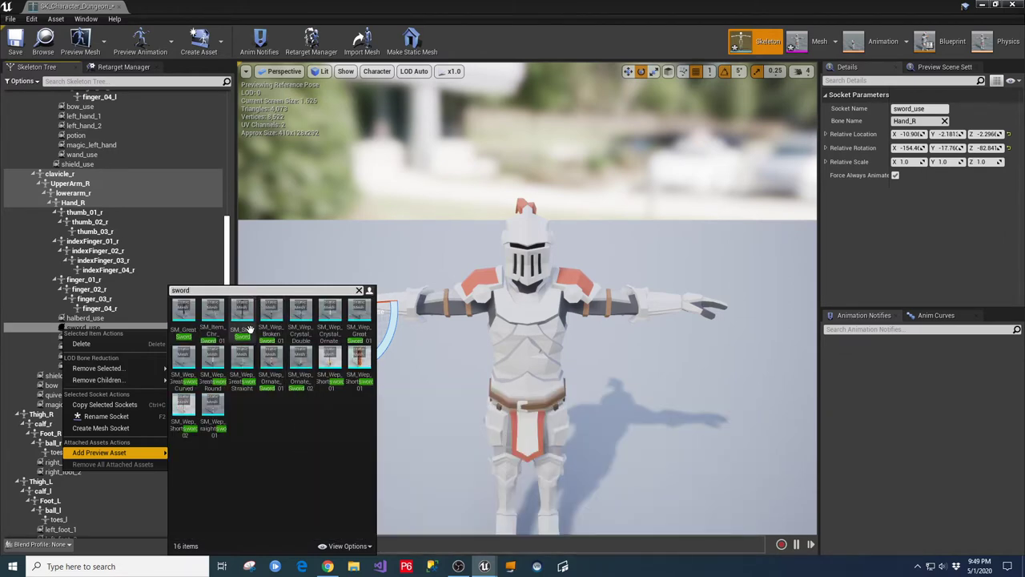
{"action": "left_click", "coordinate": [249, 330]}
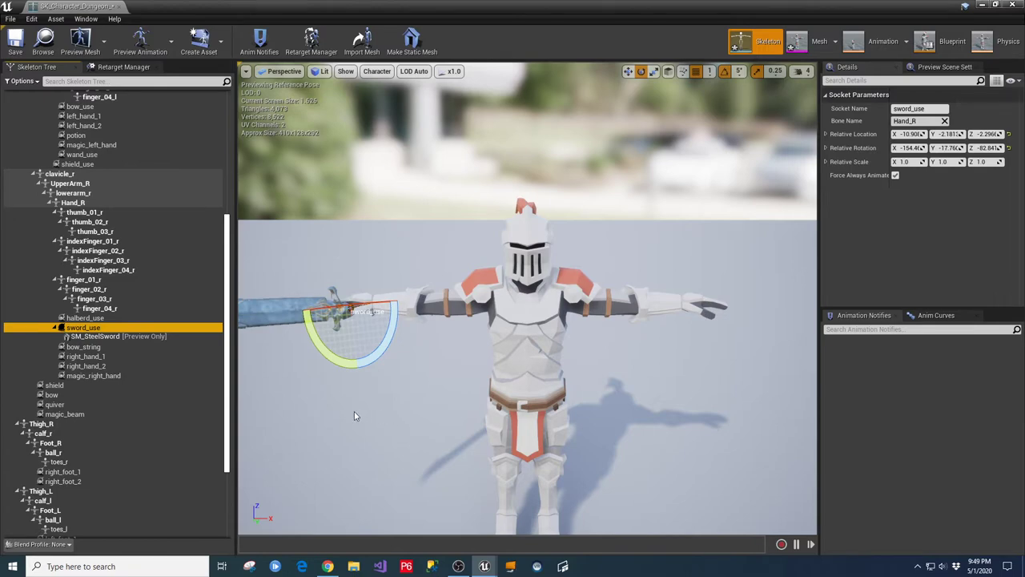
Step: Try the move and rotate gizmos on the sword_use socket while viewing how the knight holds the steel sword
{"action": "right_click_drag", "start_coordinate": [321, 412], "coordinate": [352, 393]}
{"action": "key", "text": "w"}
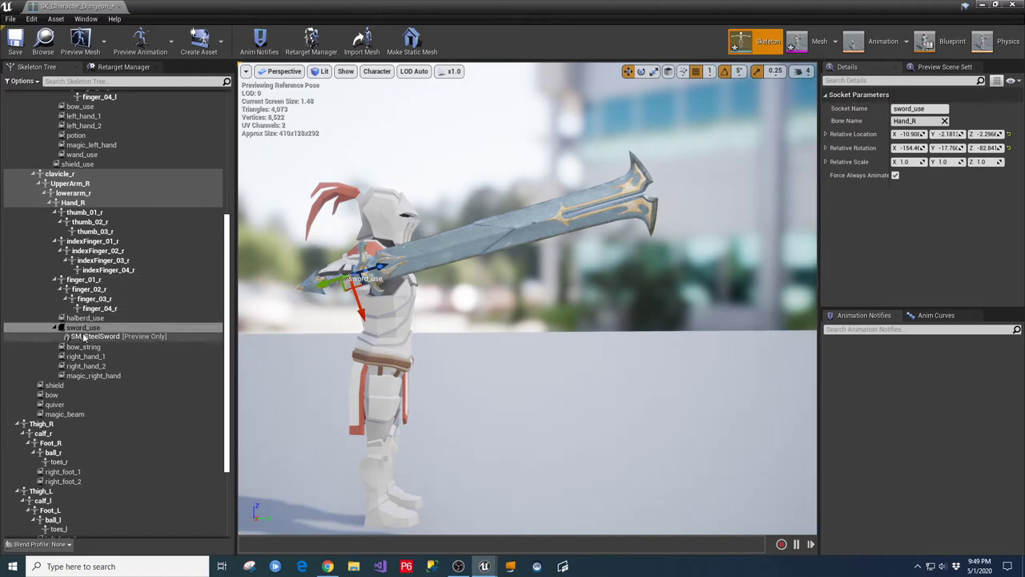
{"action": "left_click", "coordinate": [83, 336]}
{"action": "left_click", "coordinate": [83, 327]}
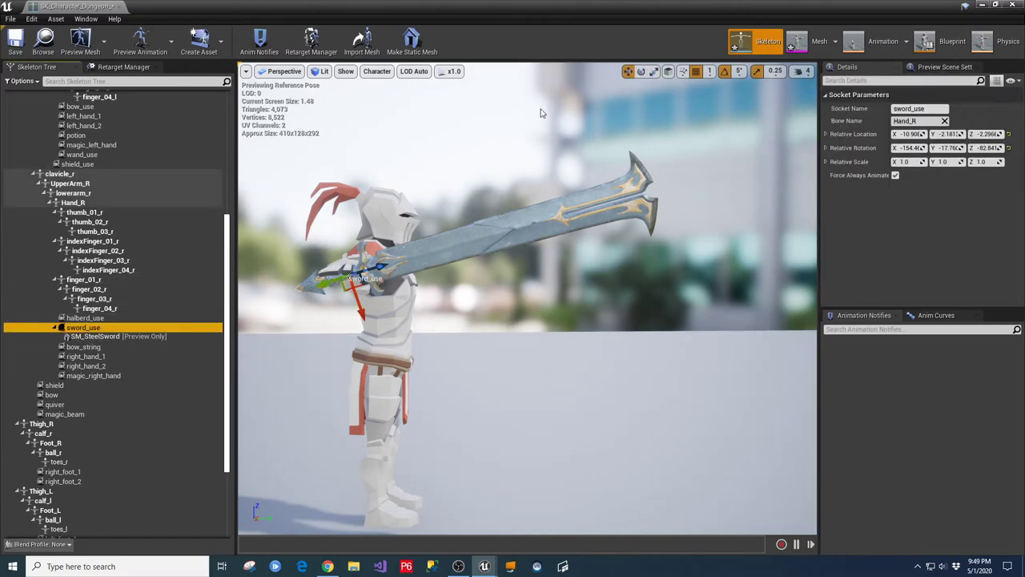
{"action": "left_click", "coordinate": [643, 72]}
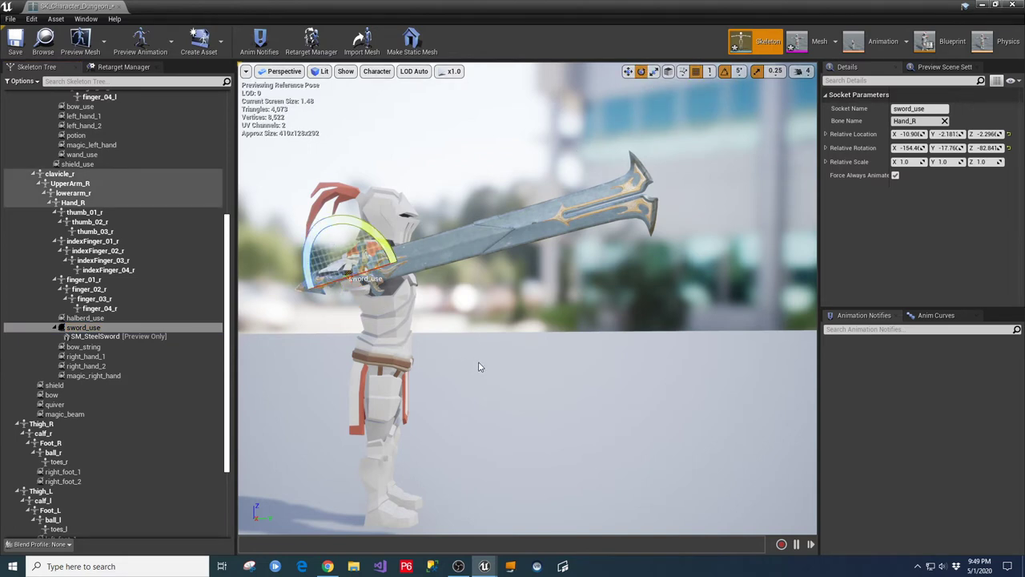
{"action": "scroll", "coordinate": [479, 367], "scroll_direction": "up", "scroll_amount": 2}
{"action": "left_click_drag", "start_coordinate": [479, 367], "coordinate": [577, 417]}
{"action": "left_click_drag", "start_coordinate": [365, 222], "coordinate": [350, 321]}
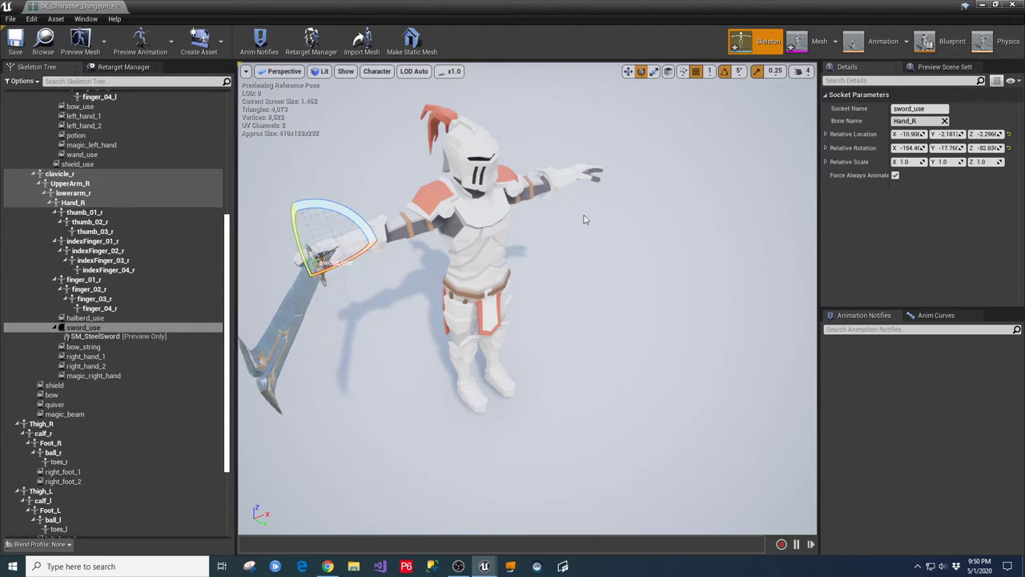
Step: Replace the sword_use socket's steel sword preview with SM_Wep_Ornate_Sword_01, found by searching for "sword"
{"action": "right_click", "coordinate": [93, 330]}
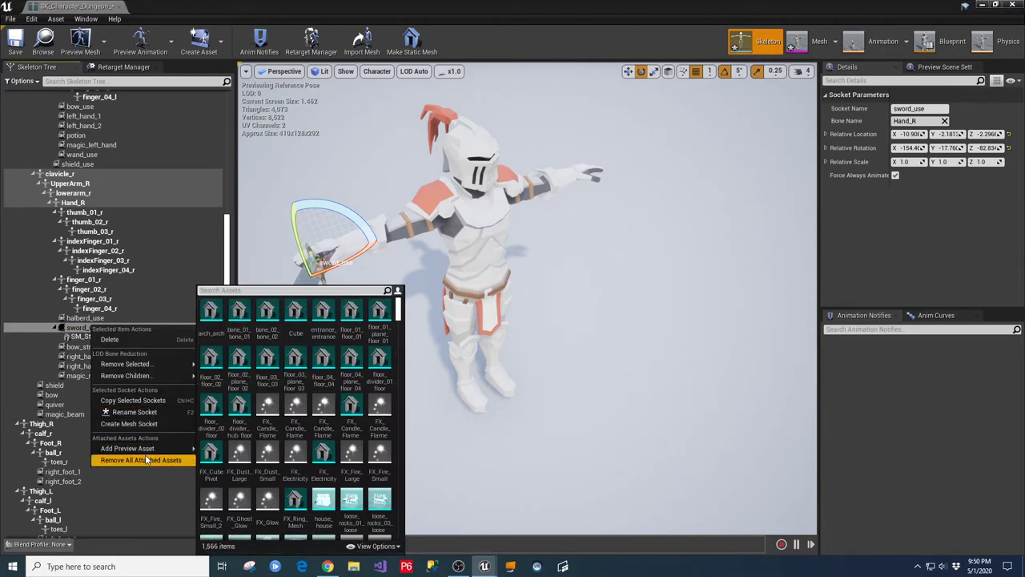
{"action": "left_click", "coordinate": [137, 460]}
{"action": "right_click", "coordinate": [92, 327]}
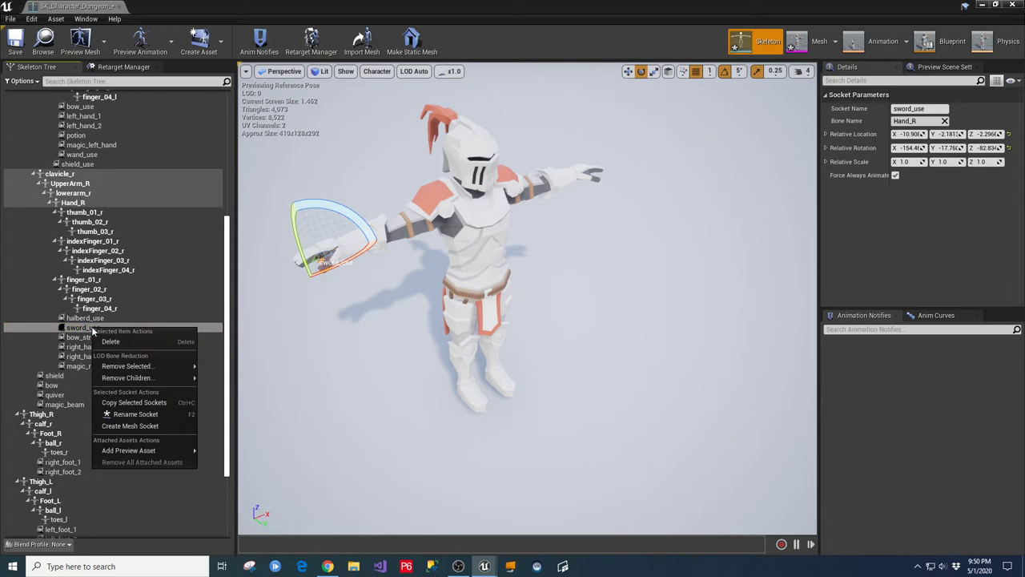
{"action": "mouse_move", "coordinate": [145, 452]}
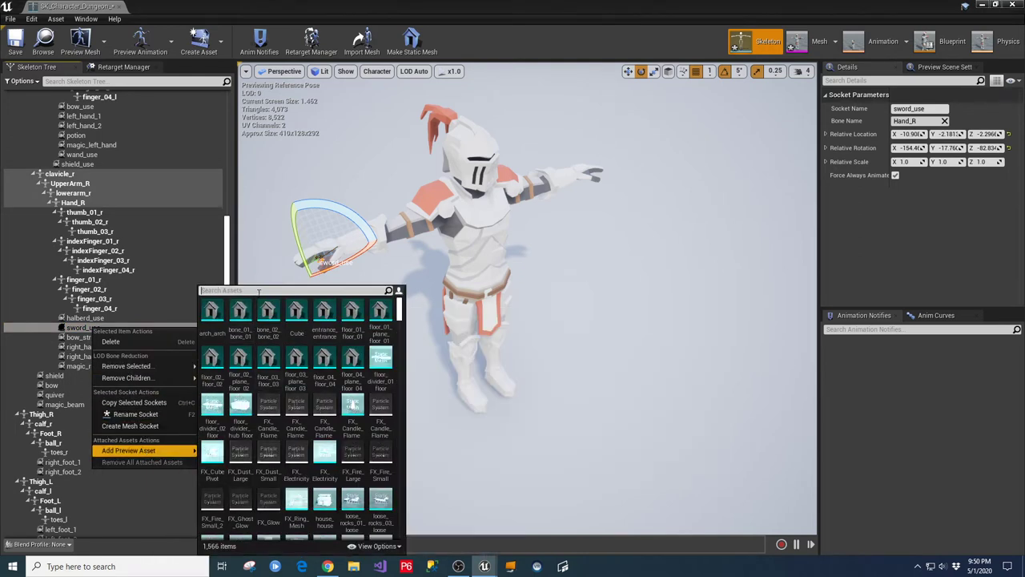
{"action": "type", "text": "sword"}
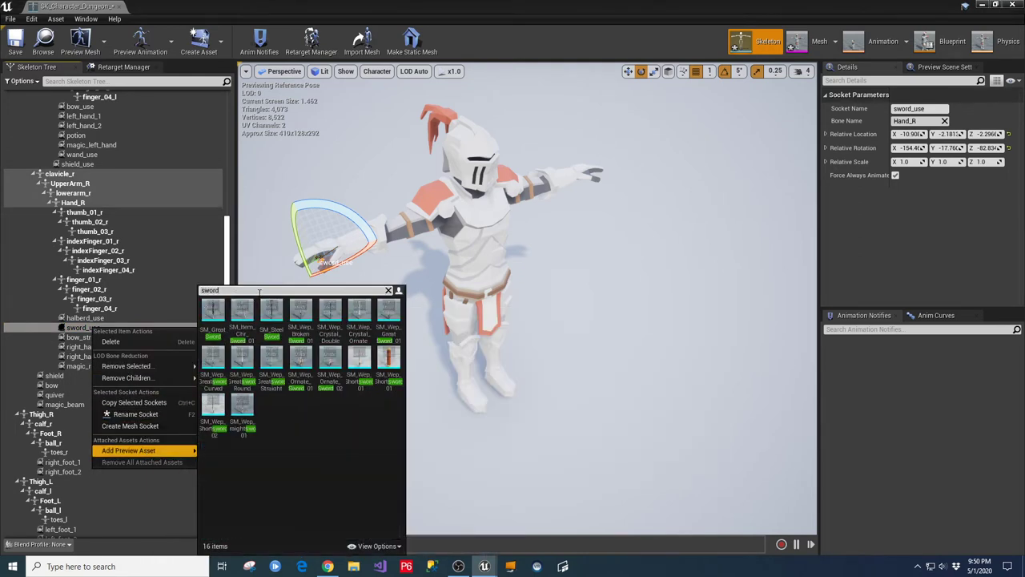
{"action": "left_click", "coordinate": [301, 358]}
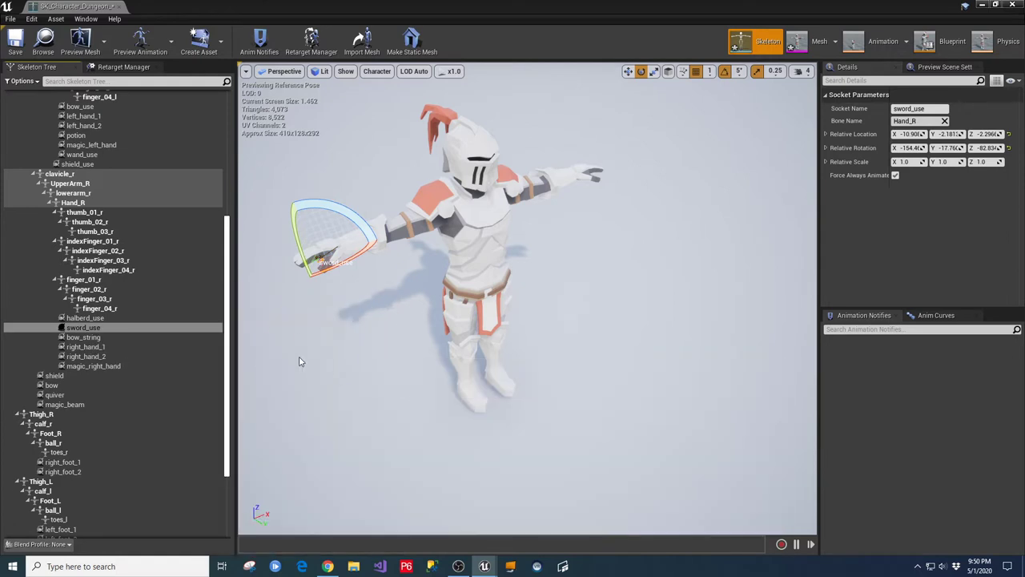
{"action": "left_click", "coordinate": [356, 330]}
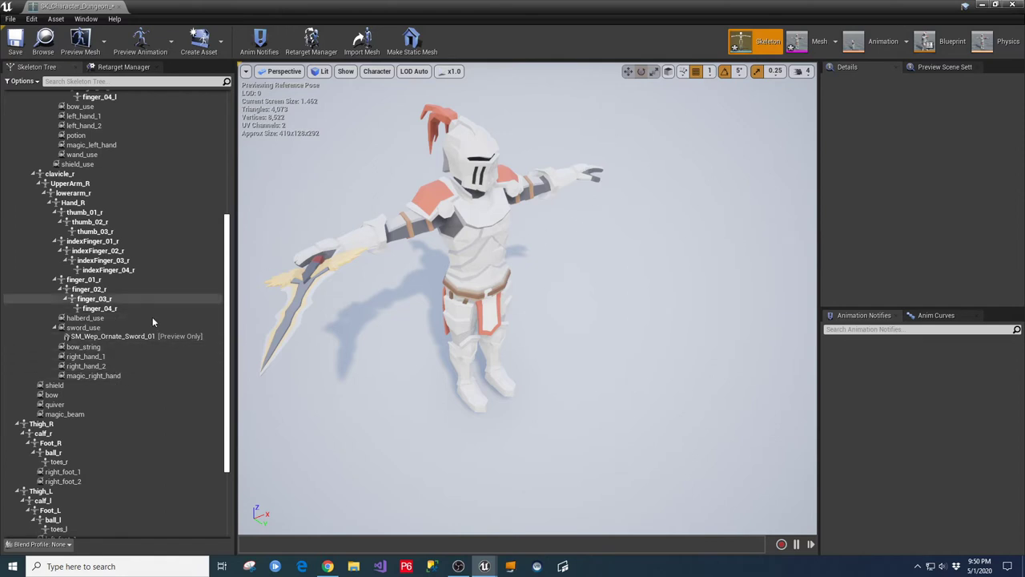
Step: Attach SM_Wep_Shield_Ornate_01 as a preview asset to the shield socket on spine_03, found by searching for "shield"
{"action": "left_click", "coordinate": [59, 386]}
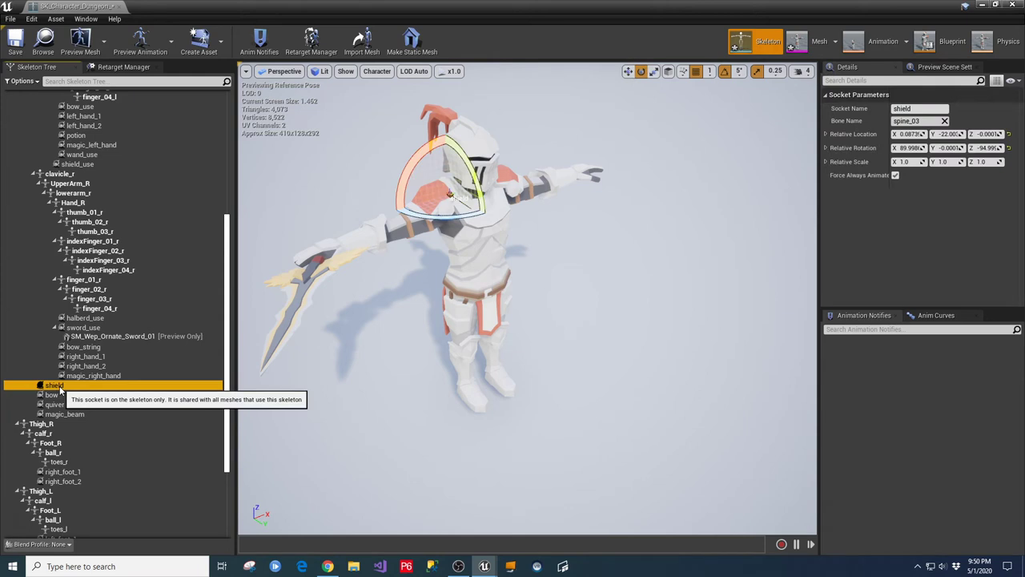
{"action": "right_click_drag", "start_coordinate": [316, 338], "coordinate": [339, 337]}
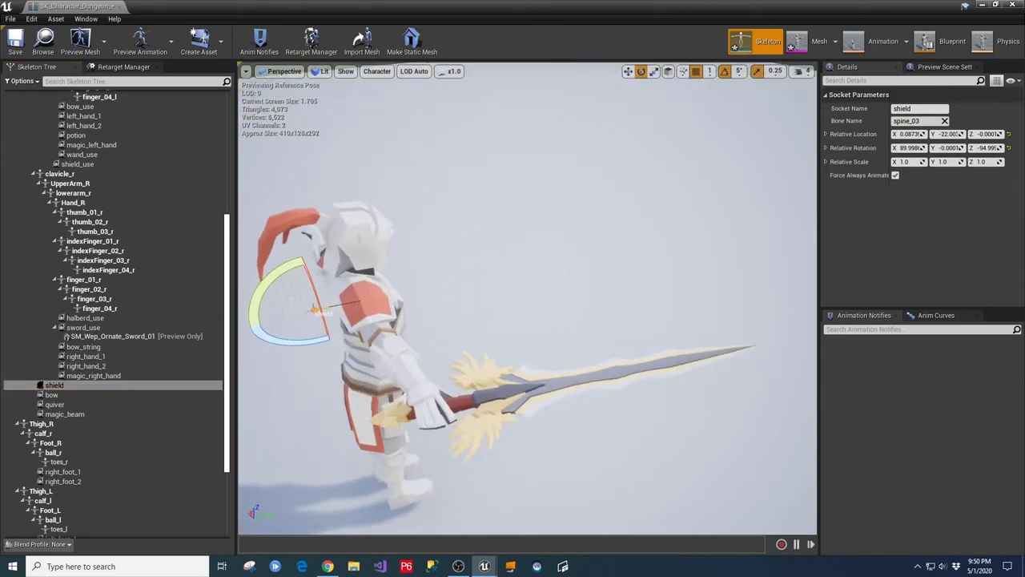
{"action": "right_click", "coordinate": [66, 386]}
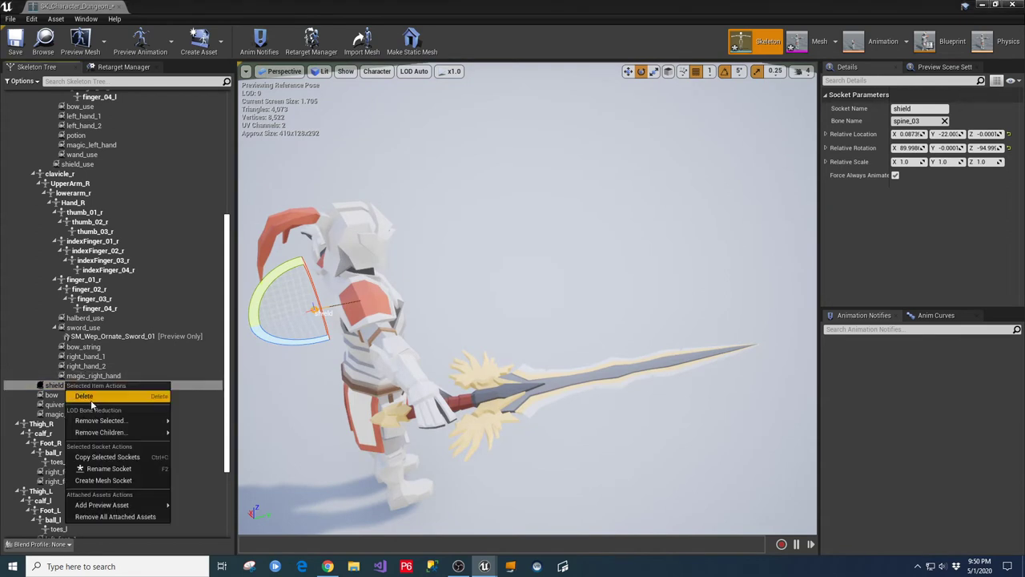
{"action": "mouse_move", "coordinate": [120, 505]}
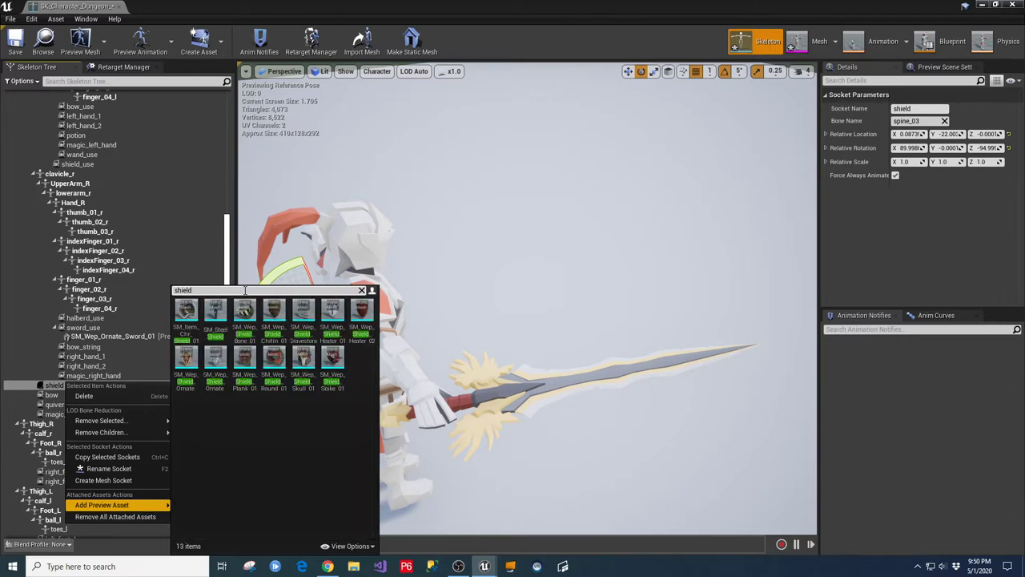
{"action": "left_click", "coordinate": [189, 356]}
{"action": "scroll", "coordinate": [462, 323], "scroll_direction": "down", "scroll_amount": 5}
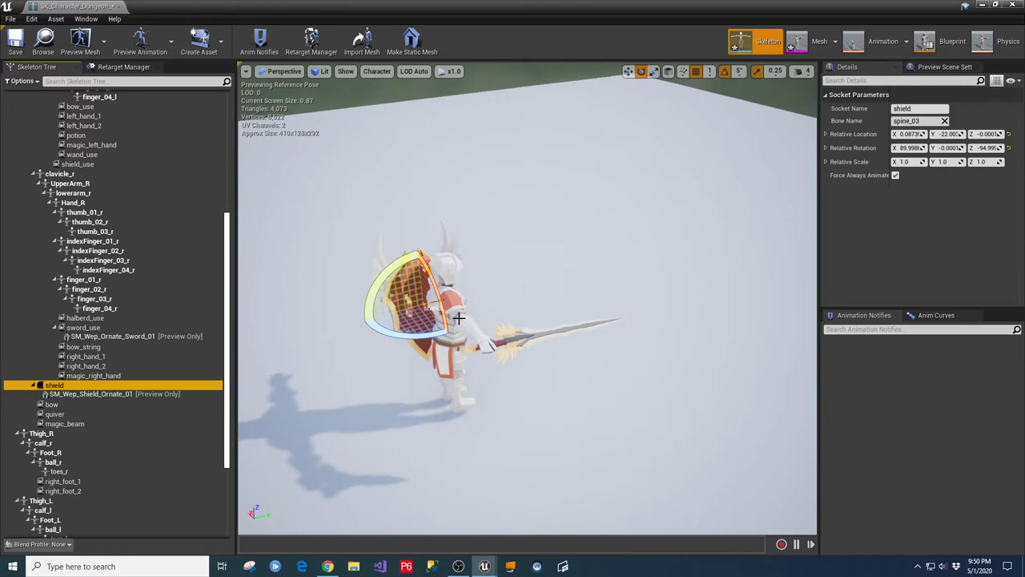
{"action": "scroll", "coordinate": [459, 318], "scroll_direction": "up", "scroll_amount": 2}
{"action": "left_click", "coordinate": [499, 283]}
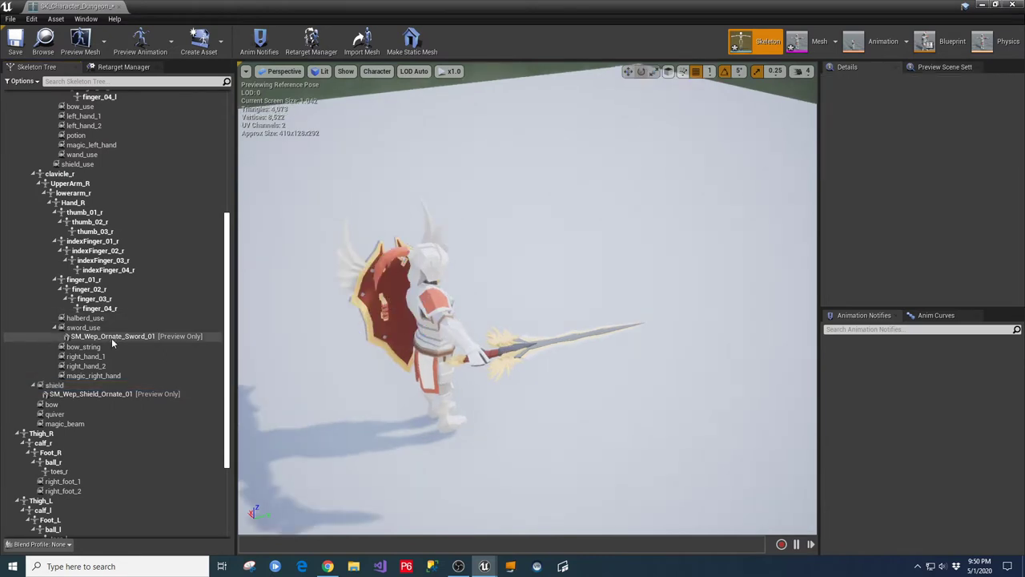
Step: Rotate the shield socket so the ornate shield hangs upright behind the knight, at about X -164.4, Y 90, Z 10.6
{"action": "left_click", "coordinate": [93, 330]}
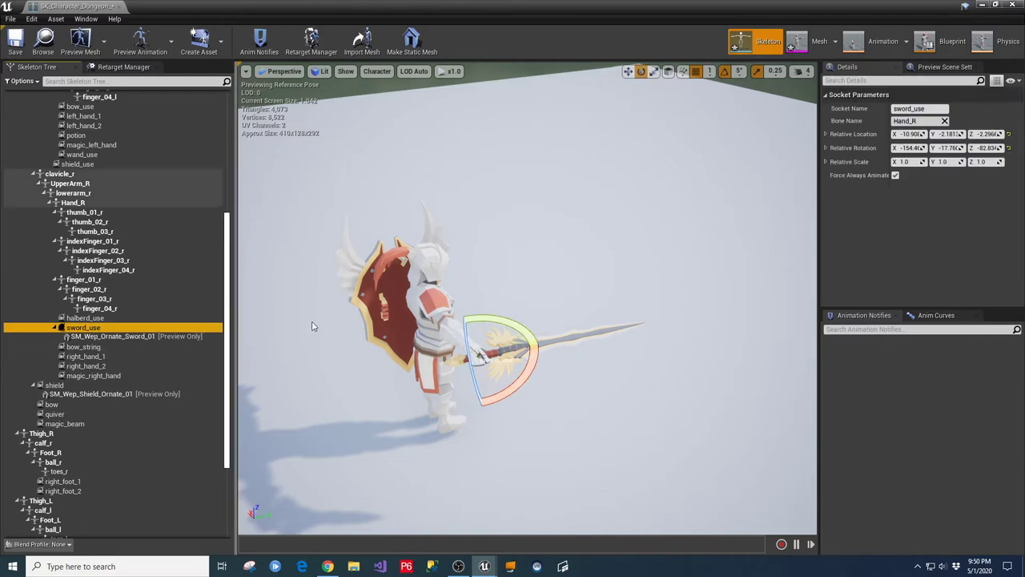
{"action": "left_click", "coordinate": [54, 386]}
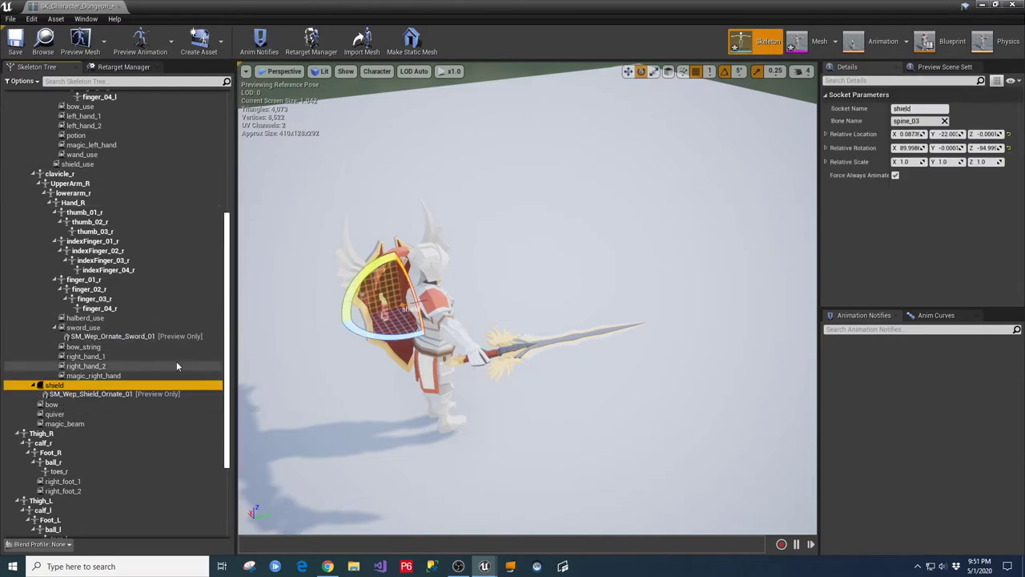
{"action": "left_click_drag", "start_coordinate": [353, 340], "coordinate": [431, 351]}
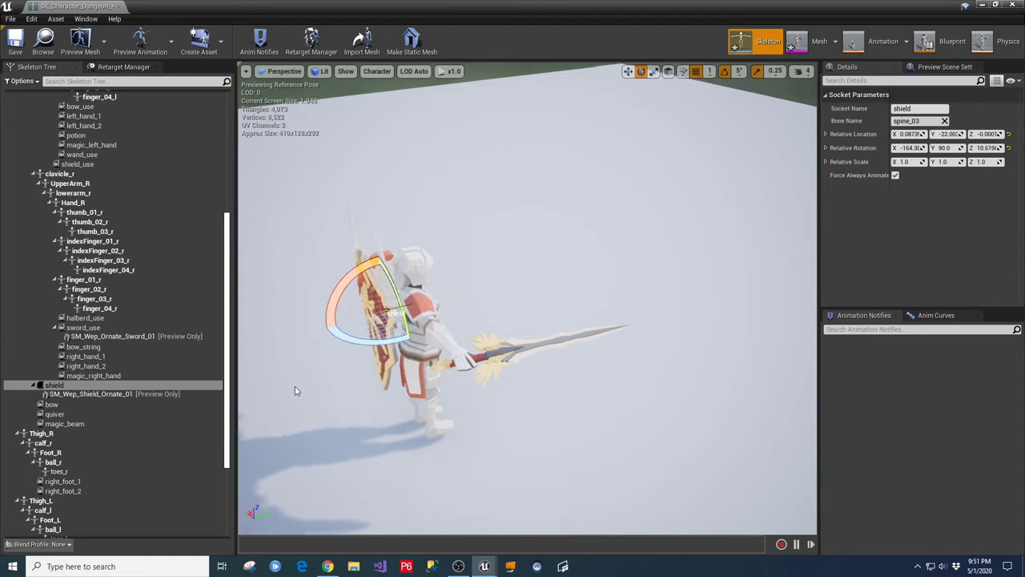
{"action": "left_click", "coordinate": [298, 387]}
Step: Lower the shield socket behind the knight in side view to a relative location of about X -11.3, Y -21
{"action": "right_click_drag", "start_coordinate": [300, 384], "coordinate": [292, 296]}
{"action": "key", "text": "w"}
{"action": "key", "text": "w"}
{"action": "key", "text": "s"}
{"action": "right_click_drag", "start_coordinate": [300, 429], "coordinate": [405, 397]}
{"action": "key", "text": "a"}
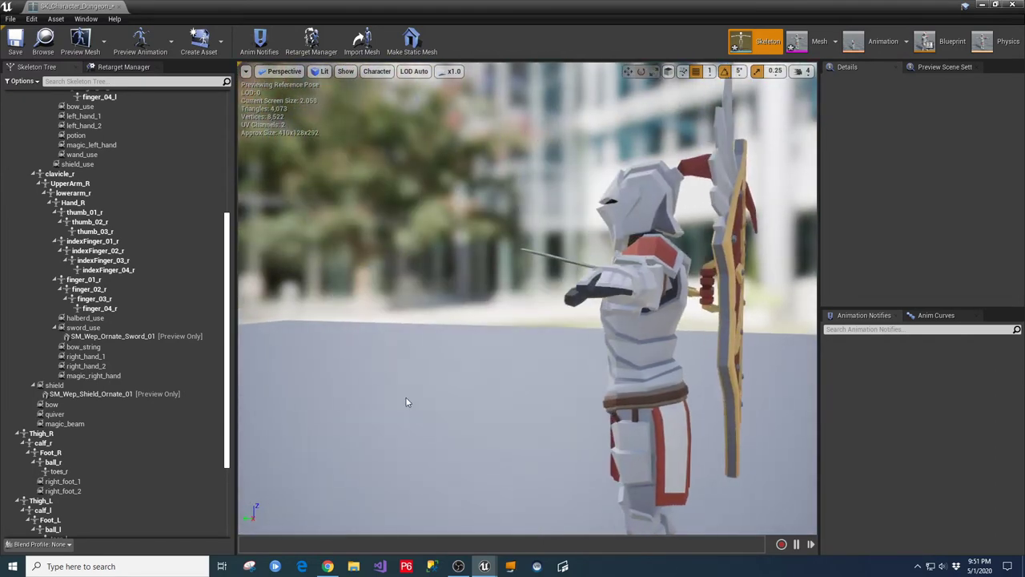
{"action": "right_click_drag", "start_coordinate": [636, 424], "coordinate": [642, 415]}
{"action": "scroll", "coordinate": [643, 416], "scroll_direction": "down", "scroll_amount": 5}
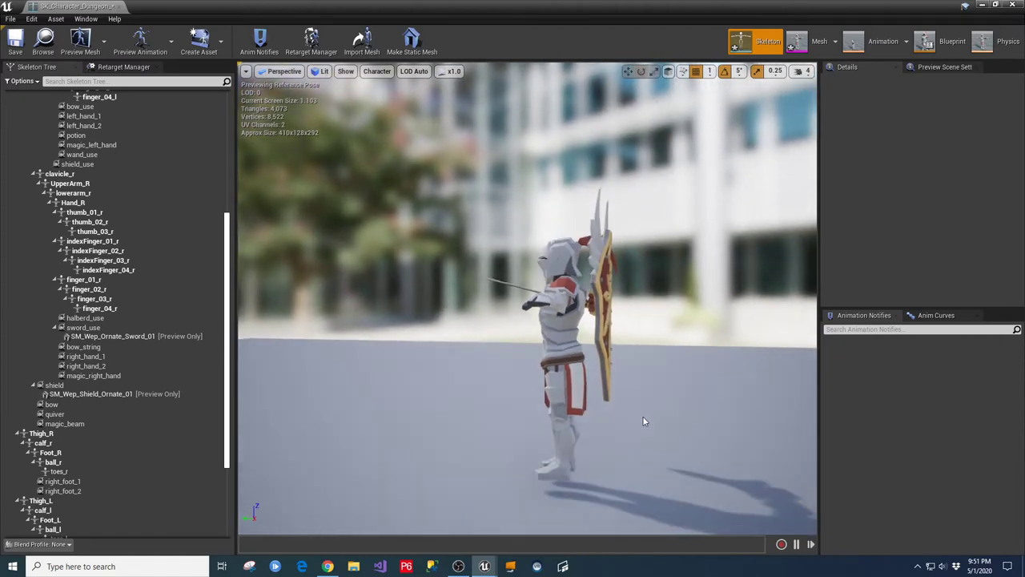
{"action": "scroll", "coordinate": [601, 392], "scroll_direction": "up", "scroll_amount": 3}
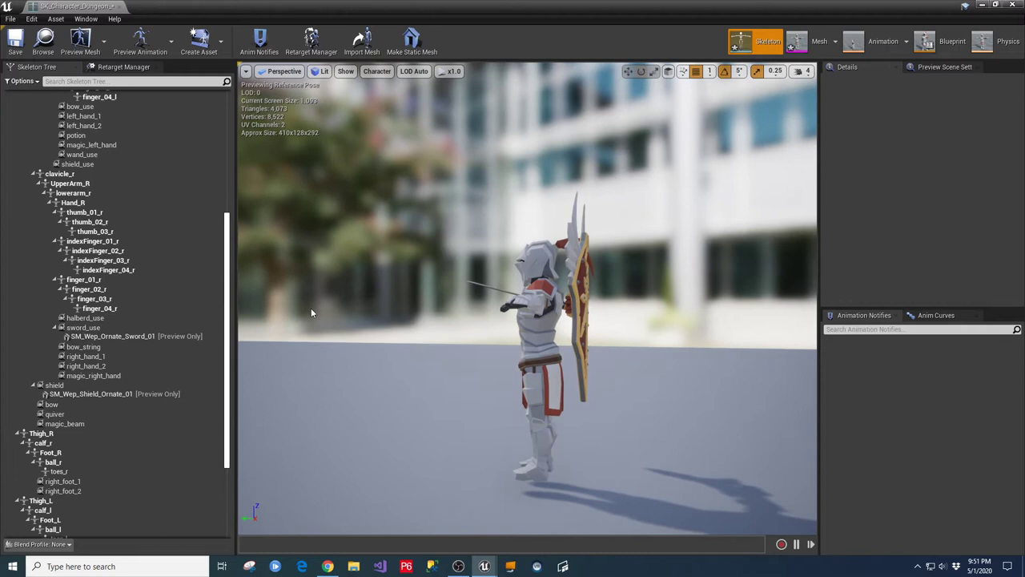
{"action": "left_click", "coordinate": [96, 386]}
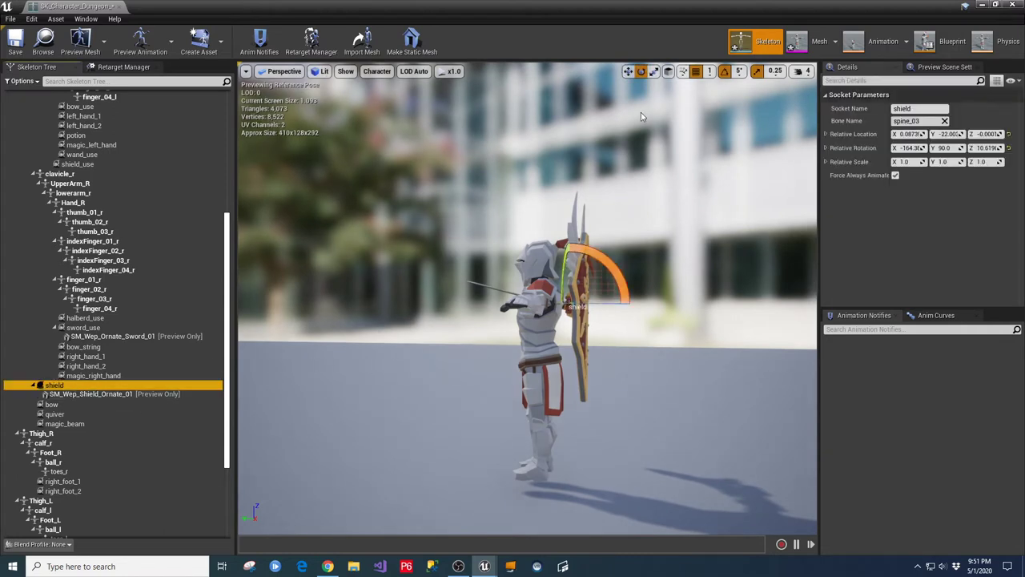
{"action": "left_click", "coordinate": [628, 71]}
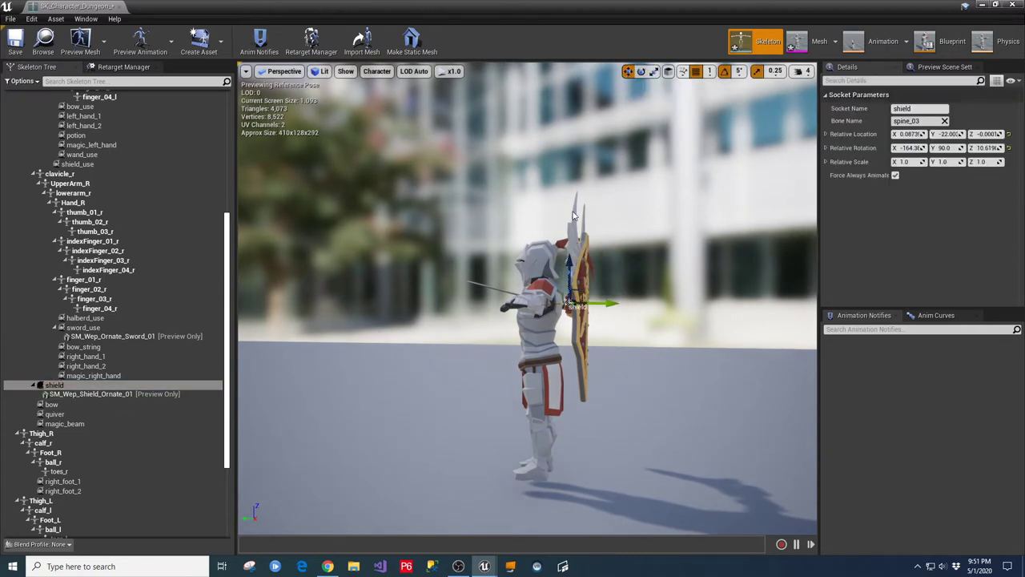
{"action": "left_click_drag", "start_coordinate": [569, 262], "coordinate": [568, 278]}
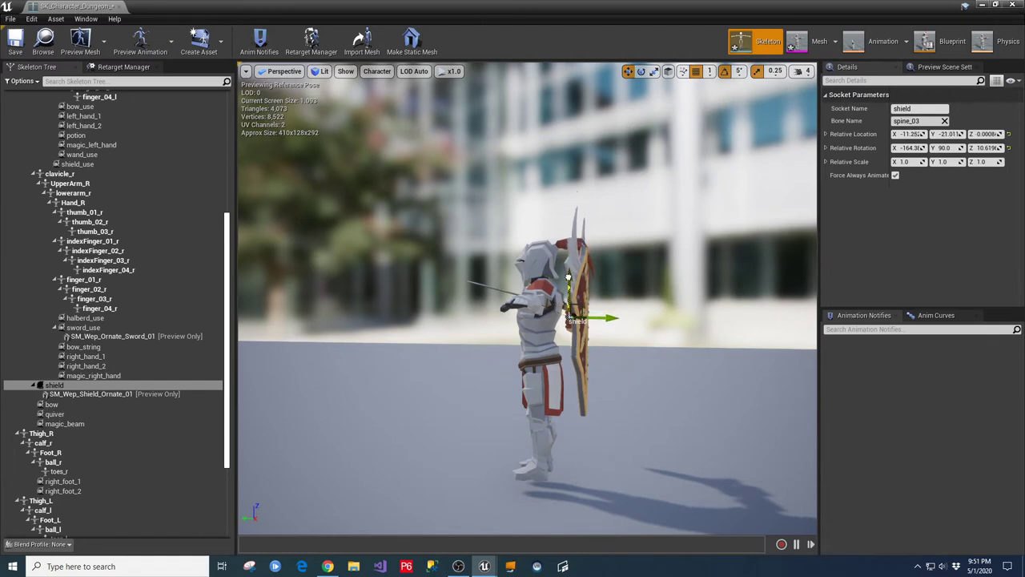
Step: Move the shield socket closer to the knight's back, to a relative location of about X -10.6, Y -13.2
{"action": "left_click", "coordinate": [610, 316]}
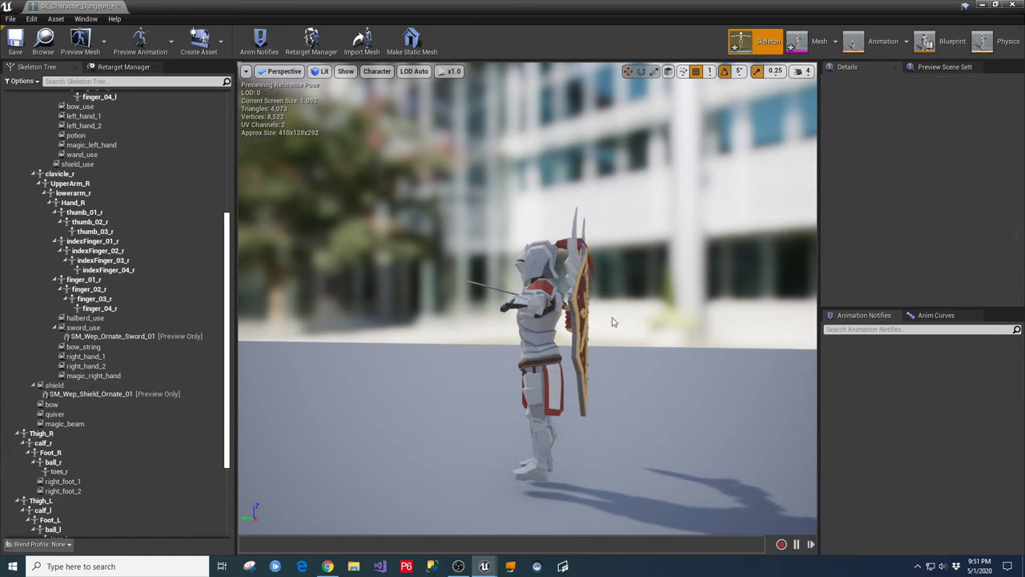
{"action": "left_click", "coordinate": [73, 387]}
{"action": "left_click_drag", "start_coordinate": [610, 318], "coordinate": [600, 316]}
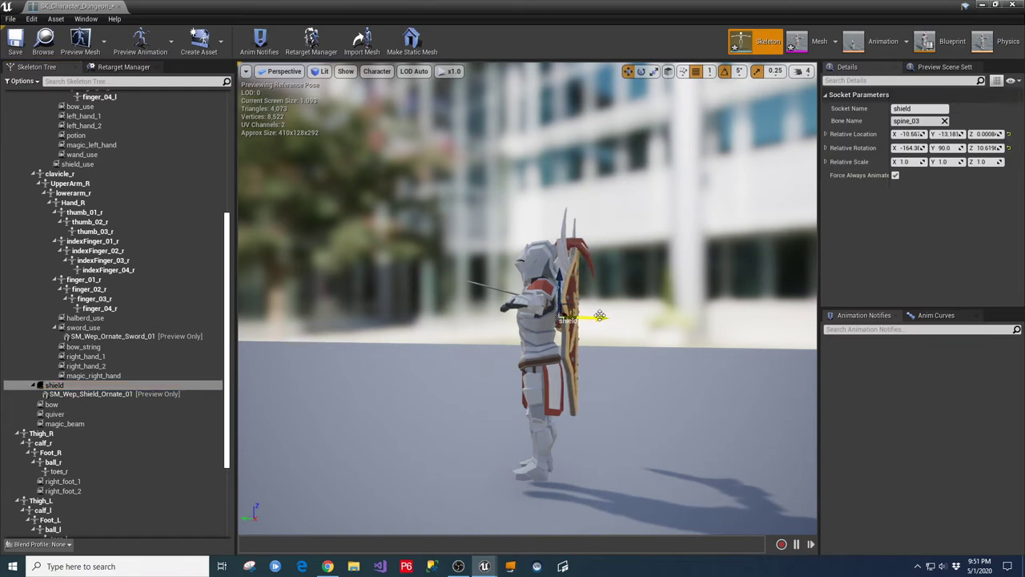
{"action": "left_click", "coordinate": [648, 349]}
Step: Lower the shield socket slightly further, to about X -15.8, and inspect the shield's fit from behind and in front
{"action": "left_click_drag", "start_coordinate": [647, 350], "coordinate": [353, 376], "text": "alt"}
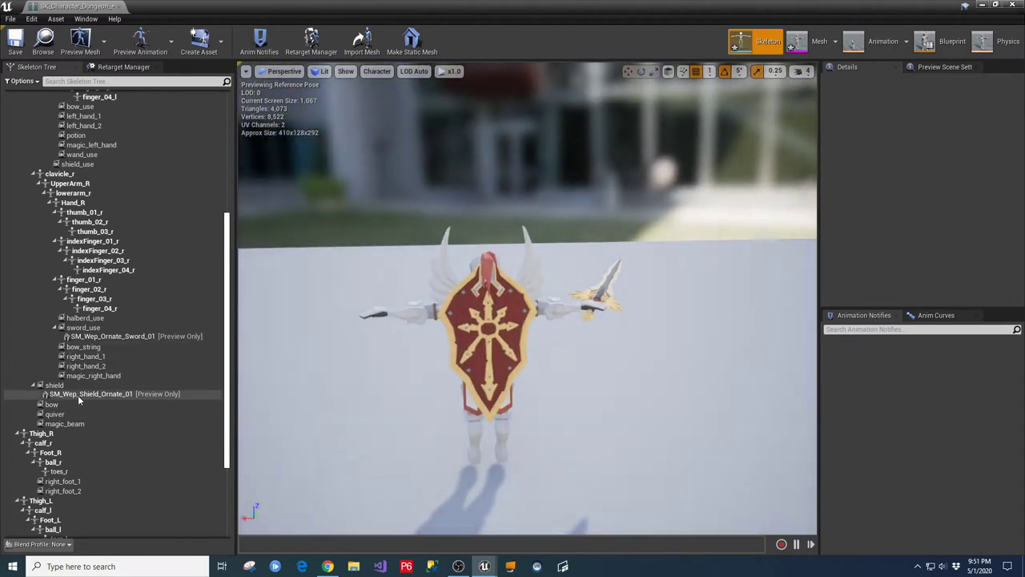
{"action": "left_click", "coordinate": [55, 385]}
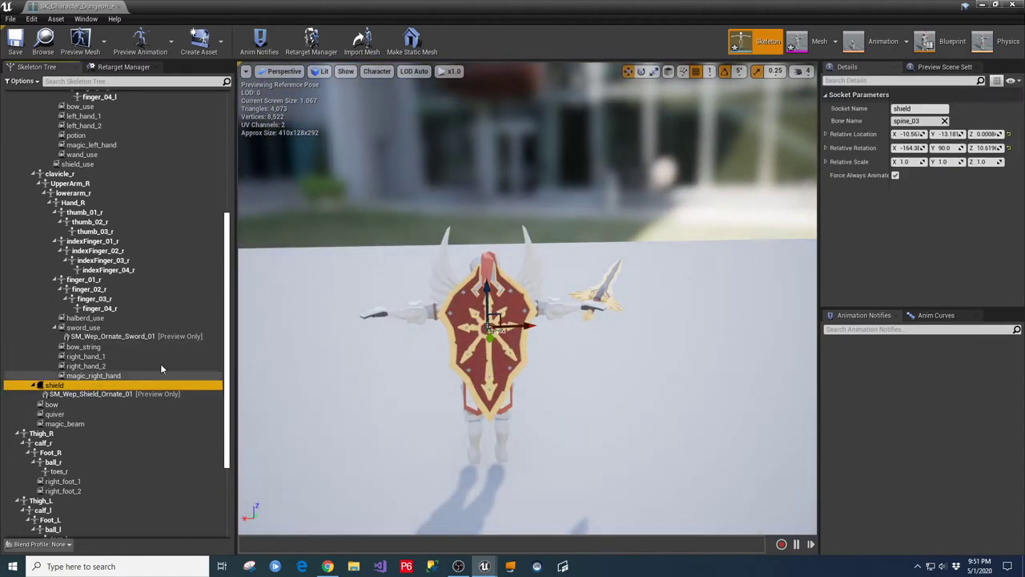
{"action": "left_click_drag", "start_coordinate": [488, 294], "coordinate": [489, 301]}
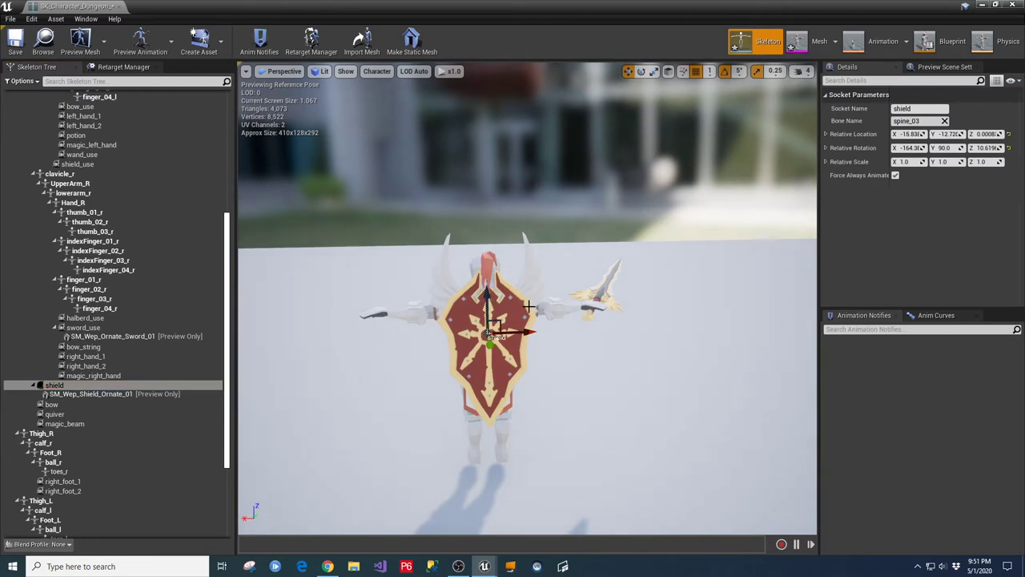
{"action": "left_click", "coordinate": [563, 342]}
{"action": "left_click_drag", "start_coordinate": [297, 416], "coordinate": [625, 415], "text": "alt"}
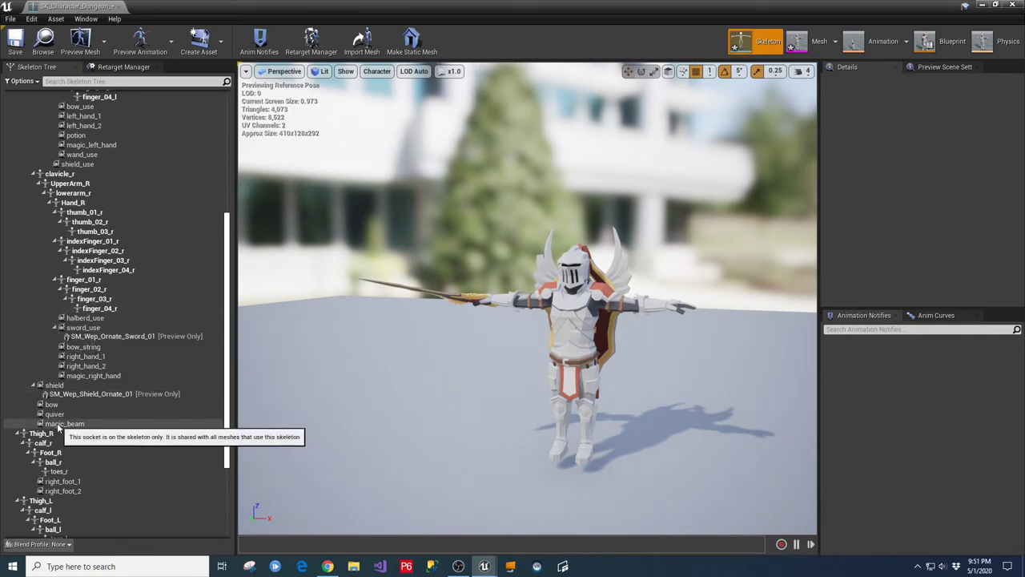
Step: Attach SM_Wep_Shield_Ornate_01 as a preview asset to the shield_use socket on lowerarm_l, found by searching for "shield"
{"action": "scroll", "coordinate": [83, 464], "scroll_direction": "down", "scroll_amount": 5}
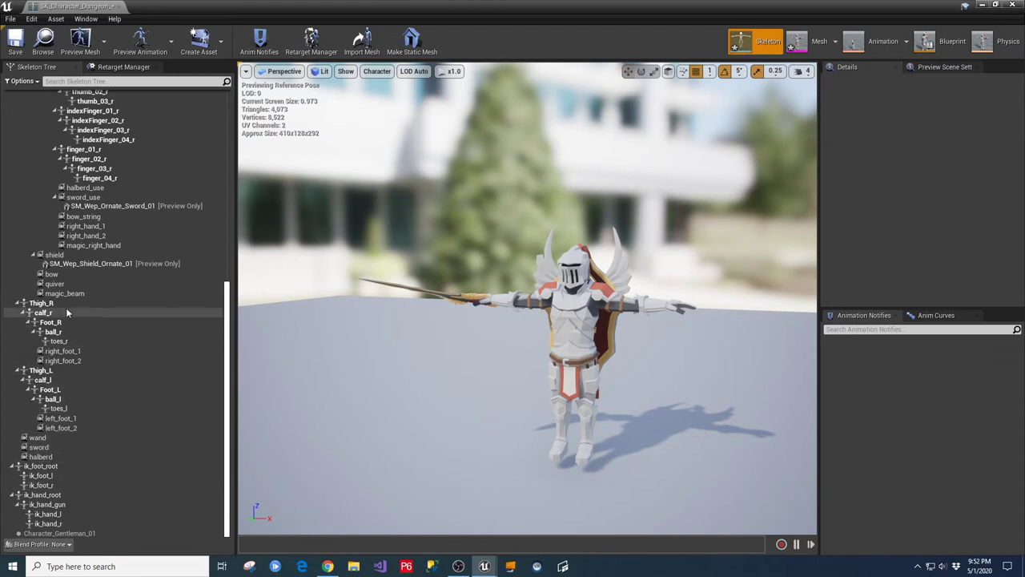
{"action": "scroll", "coordinate": [111, 249], "scroll_direction": "up", "scroll_amount": 2}
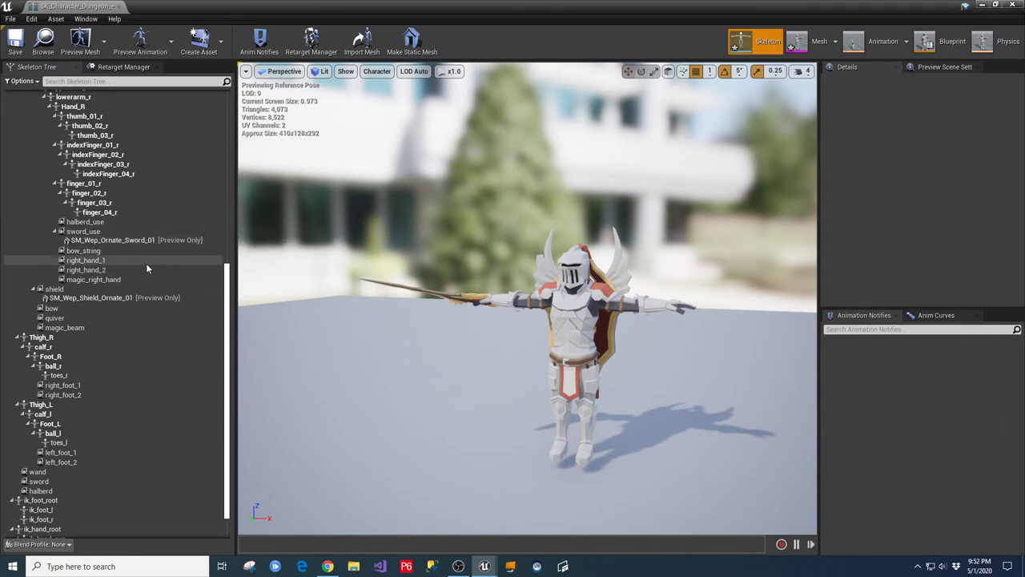
{"action": "scroll", "coordinate": [146, 268], "scroll_direction": "up", "scroll_amount": 10}
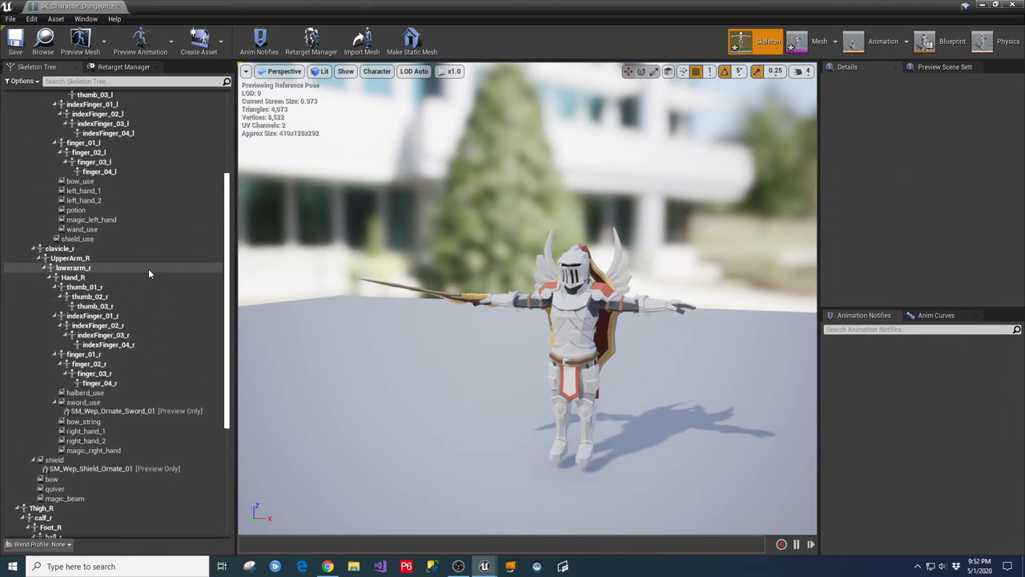
{"action": "left_click", "coordinate": [83, 239]}
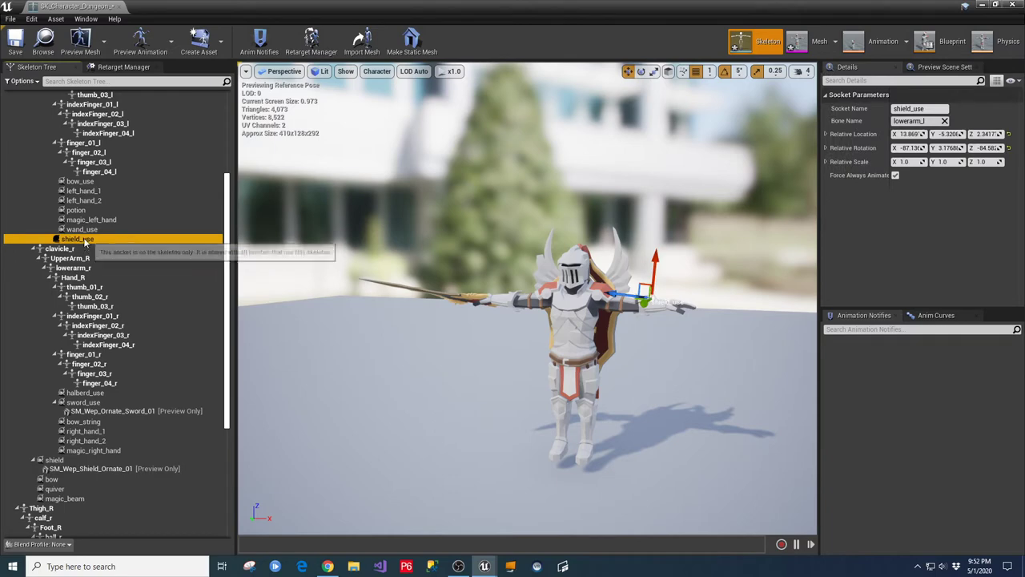
{"action": "right_click", "coordinate": [86, 241]}
{"action": "mouse_move", "coordinate": [124, 361]}
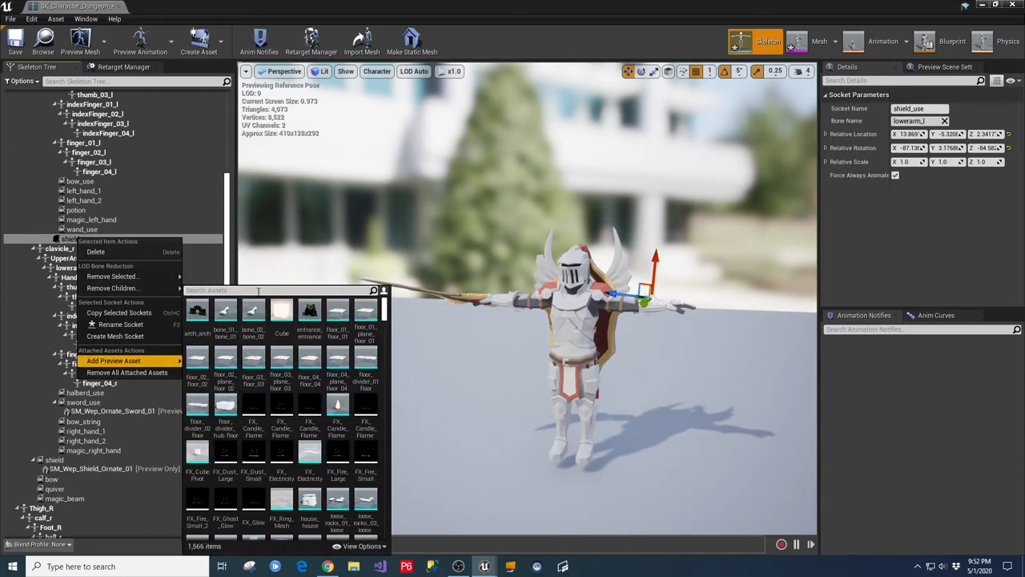
{"action": "type", "text": "shield"}
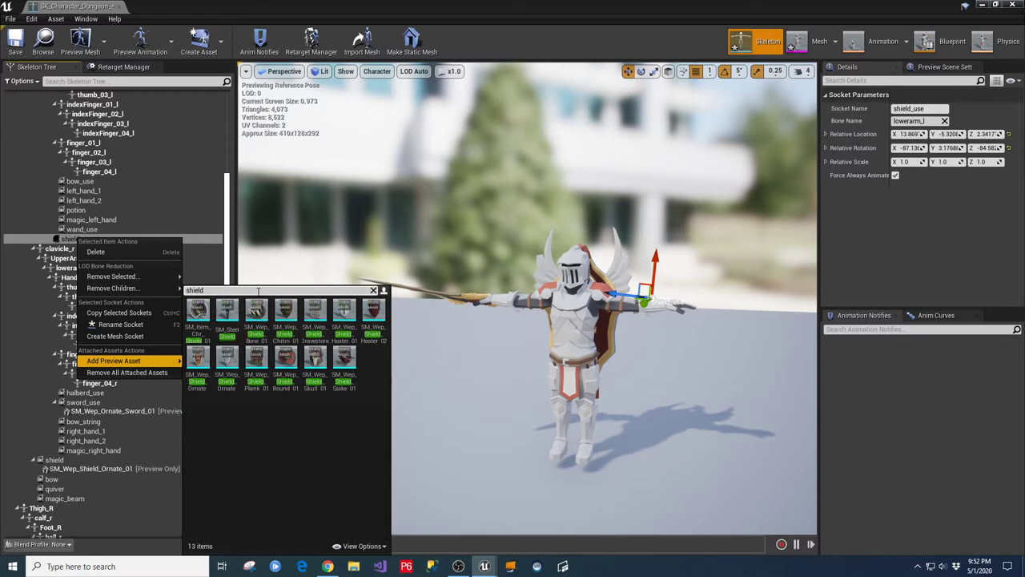
{"action": "left_click", "coordinate": [201, 358]}
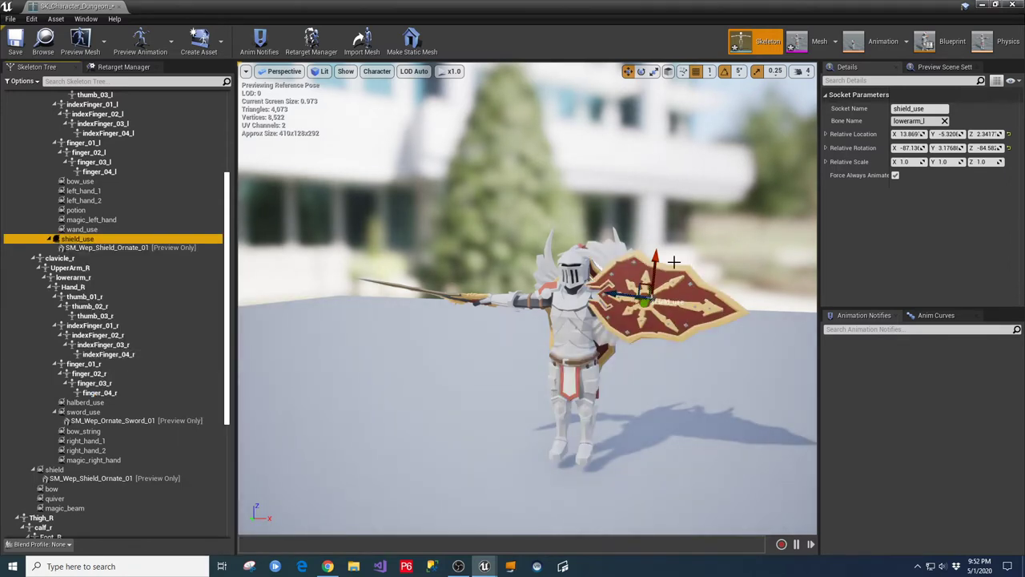
Step: Rotate the shield_use socket to about X -48, Y -85.7, Z -126.6 and check from several angles how the shield lines up with the forearm
{"action": "left_click", "coordinate": [641, 71]}
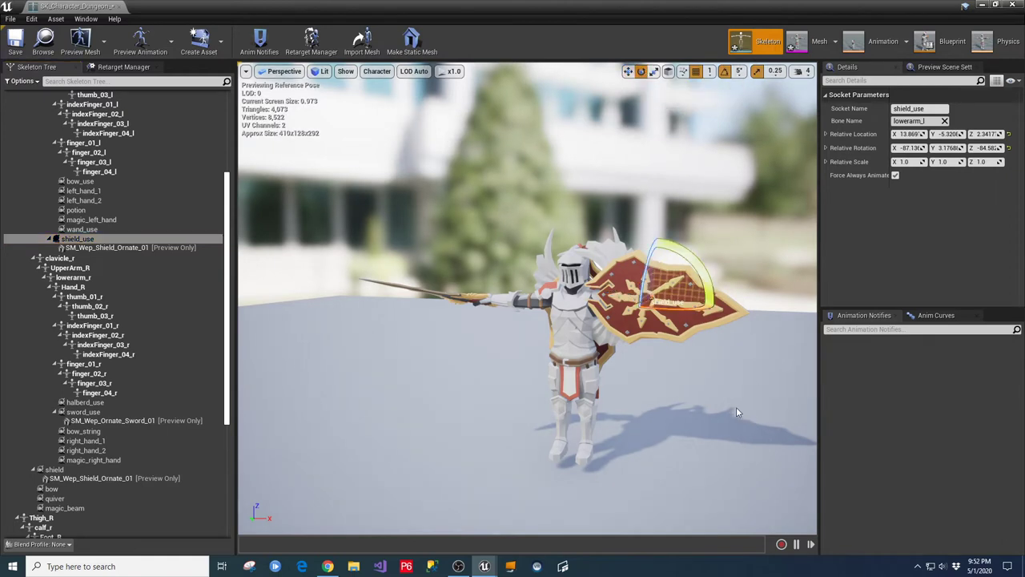
{"action": "left_click_drag", "start_coordinate": [731, 407], "coordinate": [457, 441], "text": "alt"}
{"action": "left_click_drag", "start_coordinate": [584, 417], "coordinate": [603, 326]}
{"action": "left_click_drag", "start_coordinate": [559, 298], "coordinate": [611, 341]}
{"action": "left_click", "coordinate": [667, 365]}
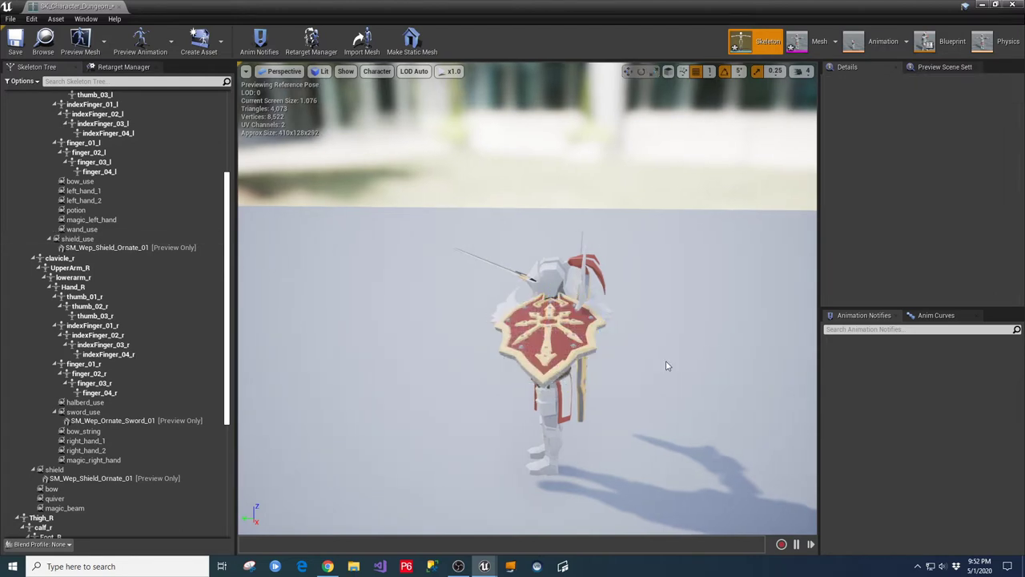
{"action": "left_click_drag", "start_coordinate": [681, 371], "coordinate": [404, 212], "text": "alt"}
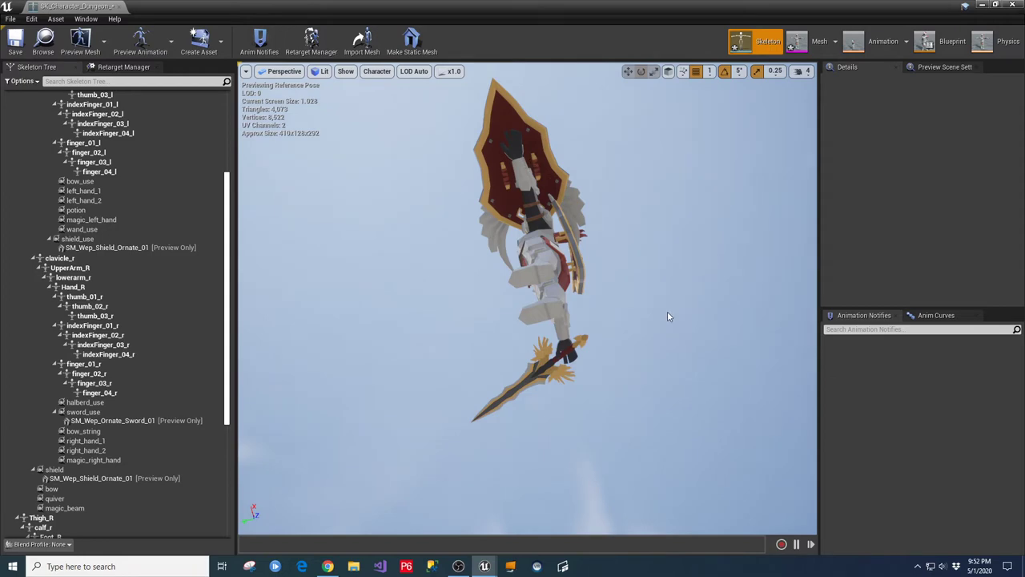
{"action": "left_click_drag", "start_coordinate": [659, 317], "coordinate": [655, 248]}
{"action": "left_click_drag", "start_coordinate": [407, 258], "coordinate": [407, 266]}
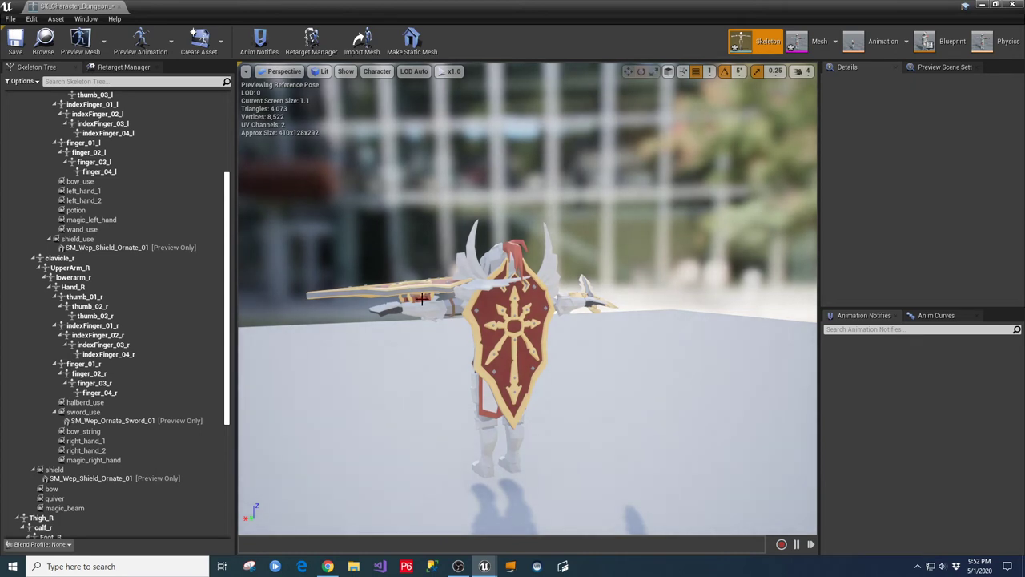
Step: Move the shield_use socket down toward the left forearm, to a relative location of about X 13.3, Y 0.5, Z 2.0
{"action": "left_click", "coordinate": [77, 239]}
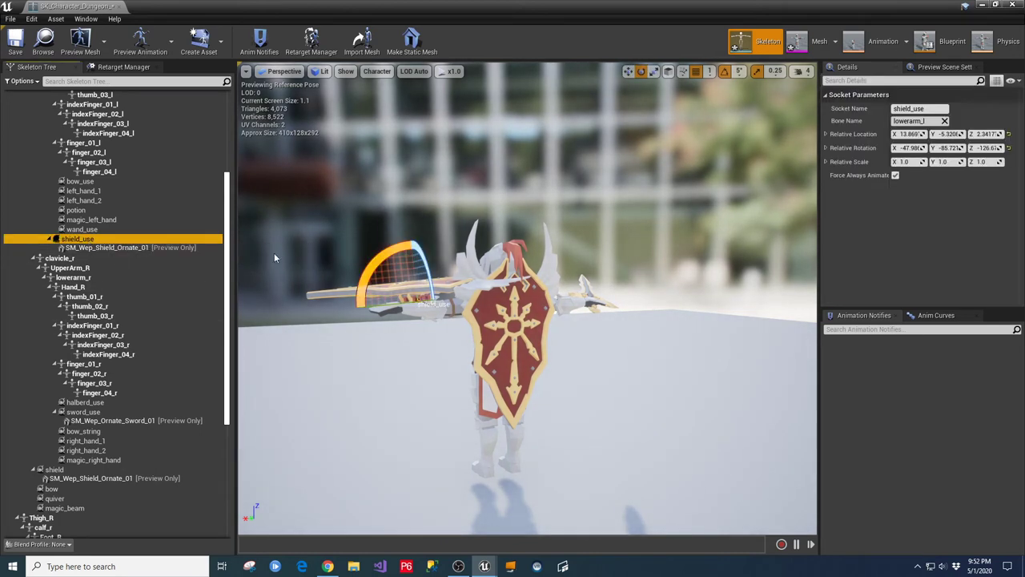
{"action": "left_click", "coordinate": [628, 71]}
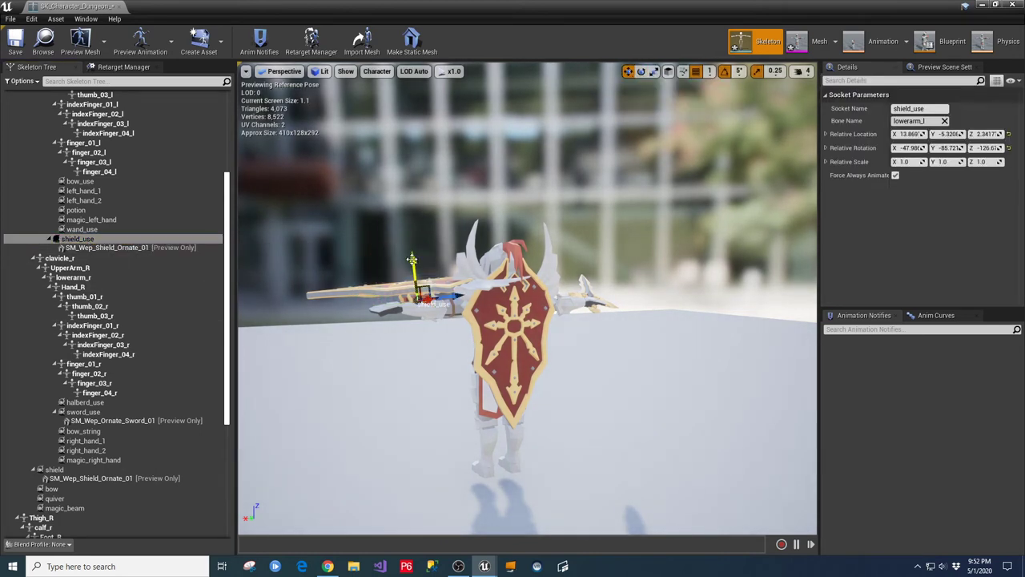
{"action": "left_click_drag", "start_coordinate": [412, 260], "coordinate": [544, 447]}
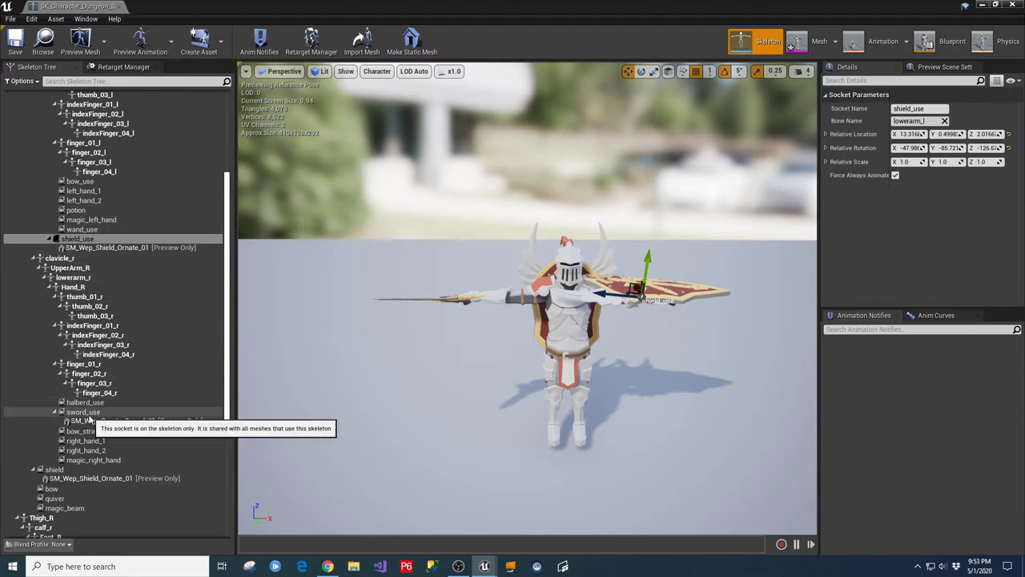
Step: Attach SM_Wep_Ornate_Sword_01 as a preview asset to the sword socket on the Pelvis, found by searching for "sword", and inspect its fit from several angles
{"action": "left_click", "coordinate": [118, 412]}
{"action": "scroll", "coordinate": [117, 432], "scroll_direction": "down", "scroll_amount": 1}
{"action": "scroll", "coordinate": [117, 427], "scroll_direction": "down", "scroll_amount": 3}
{"action": "scroll", "coordinate": [117, 427], "scroll_direction": "down", "scroll_amount": 2}
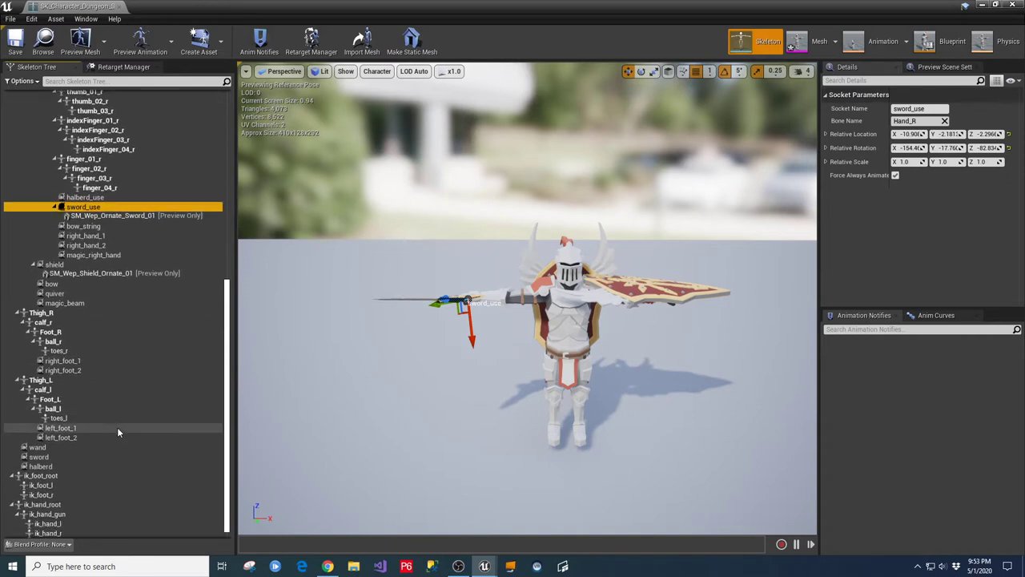
{"action": "left_click", "coordinate": [56, 447]}
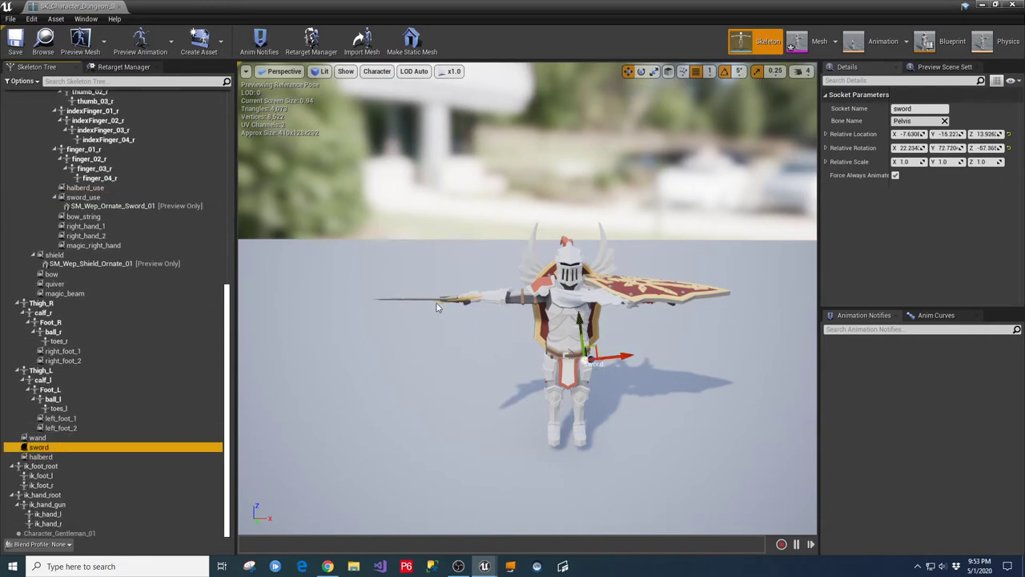
{"action": "right_click", "coordinate": [61, 450]}
{"action": "mouse_move", "coordinate": [92, 429]}
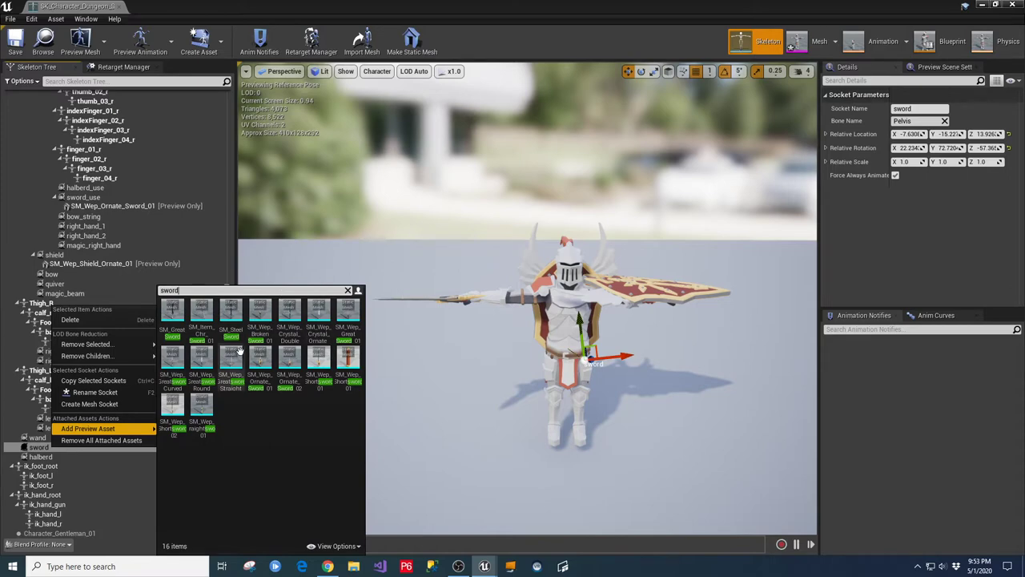
{"action": "left_click", "coordinate": [258, 359]}
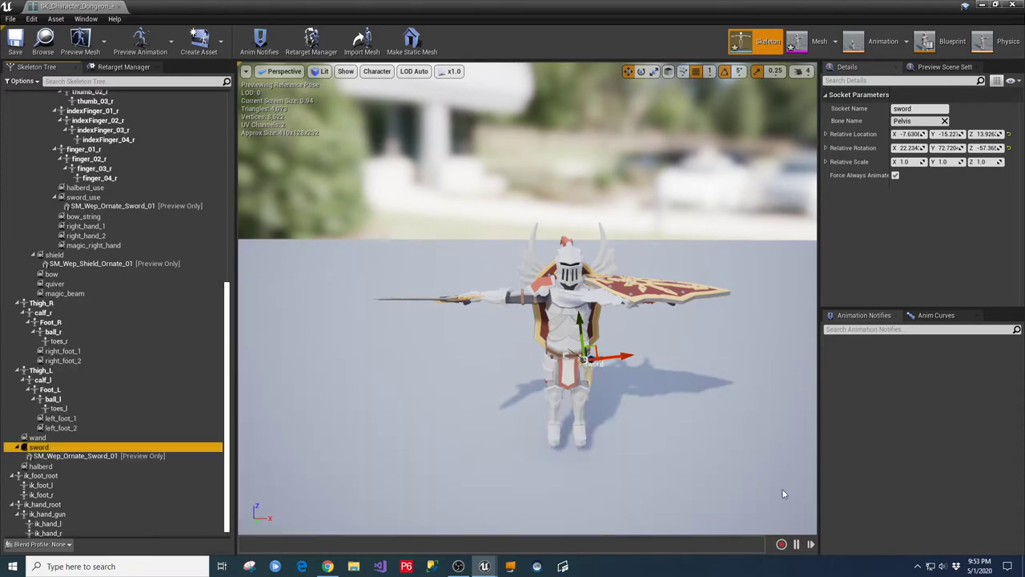
{"action": "mouse_move", "coordinate": [724, 407]}
{"action": "left_mouse_down"}
{"action": "mouse_move", "coordinate": [673, 407]}
{"action": "mouse_move", "coordinate": [717, 407]}
{"action": "left_mouse_up"}
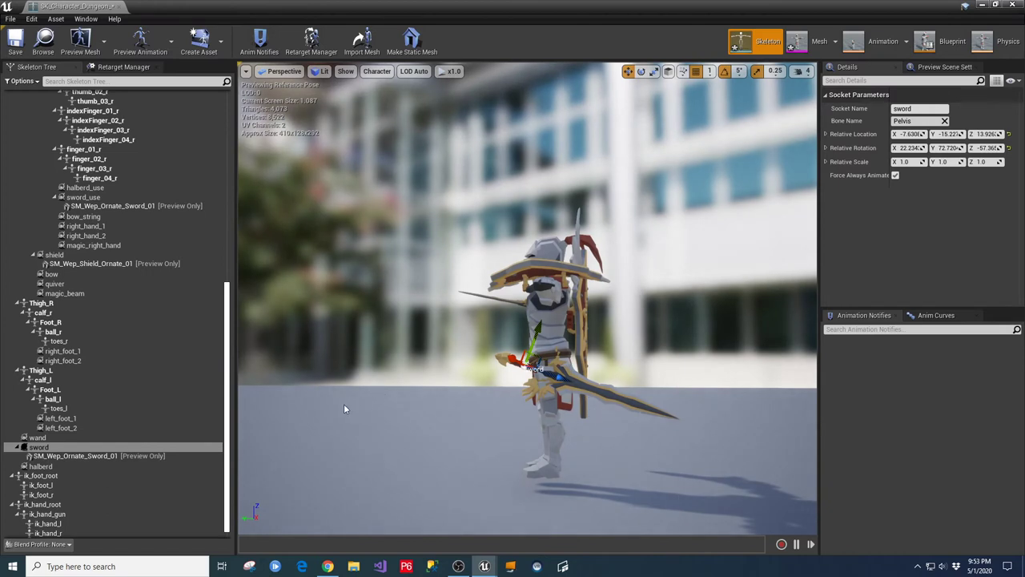
{"action": "mouse_move", "coordinate": [344, 405]}
{"action": "right_mouse_down"}
{"action": "mouse_move", "coordinate": [345, 353]}
{"action": "mouse_move", "coordinate": [340, 413]}
{"action": "right_mouse_up"}
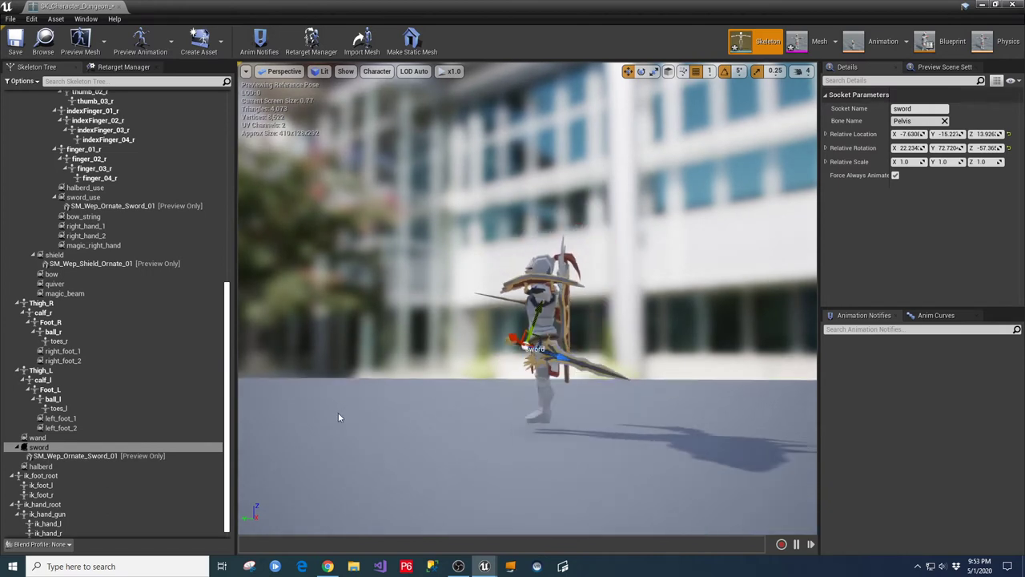
{"action": "left_click_drag", "start_coordinate": [340, 414], "coordinate": [425, 444]}
{"action": "left_click_drag", "start_coordinate": [385, 412], "coordinate": [336, 428]}
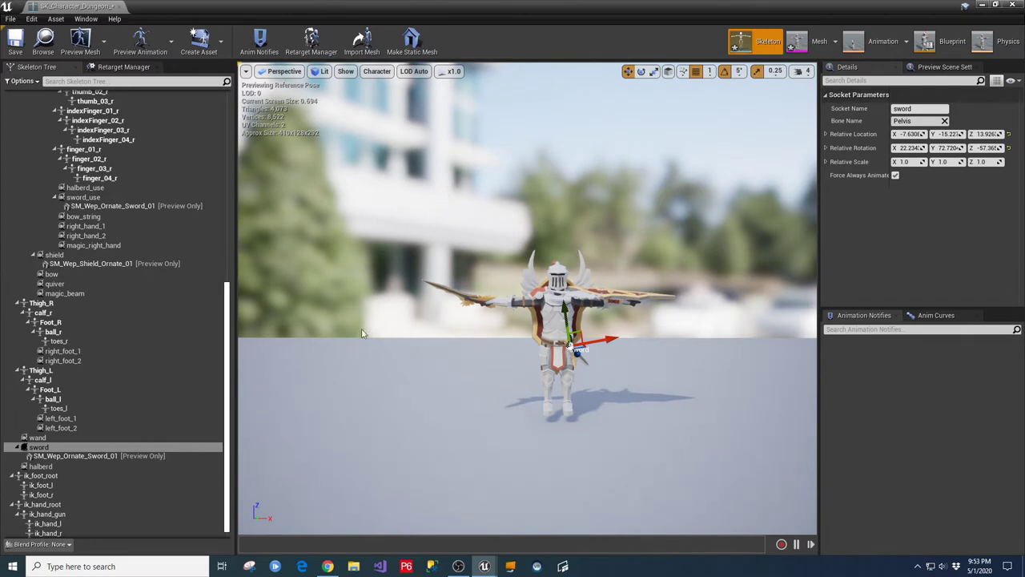
Step: Save the dungeon character skeleton, and close its editor after checking its Humanoid rig mapping in the Retarget Manager
{"action": "left_click", "coordinate": [83, 216]}
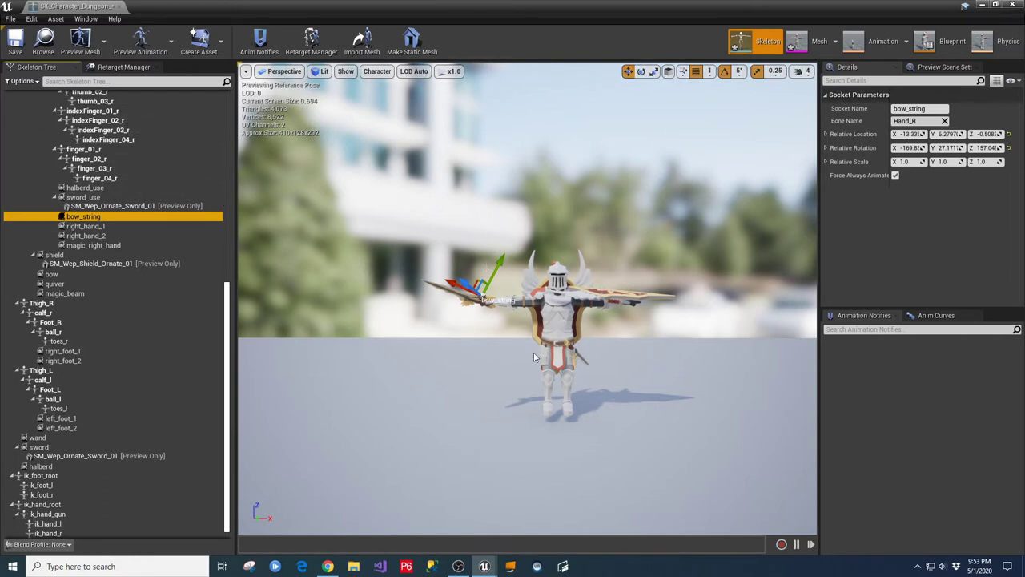
{"action": "left_click", "coordinate": [12, 46]}
{"action": "left_click", "coordinate": [126, 69]}
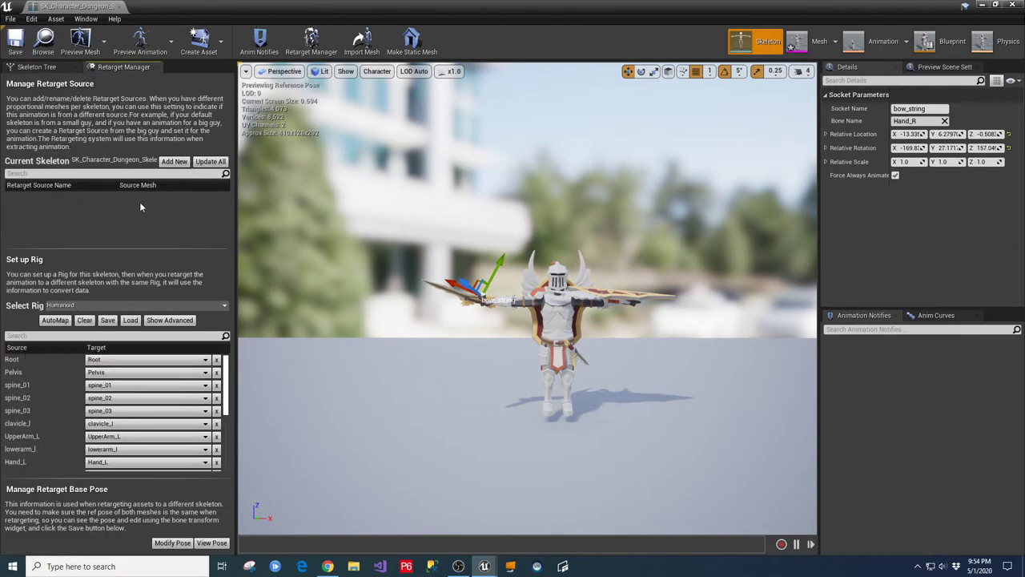
{"action": "left_click", "coordinate": [119, 7]}
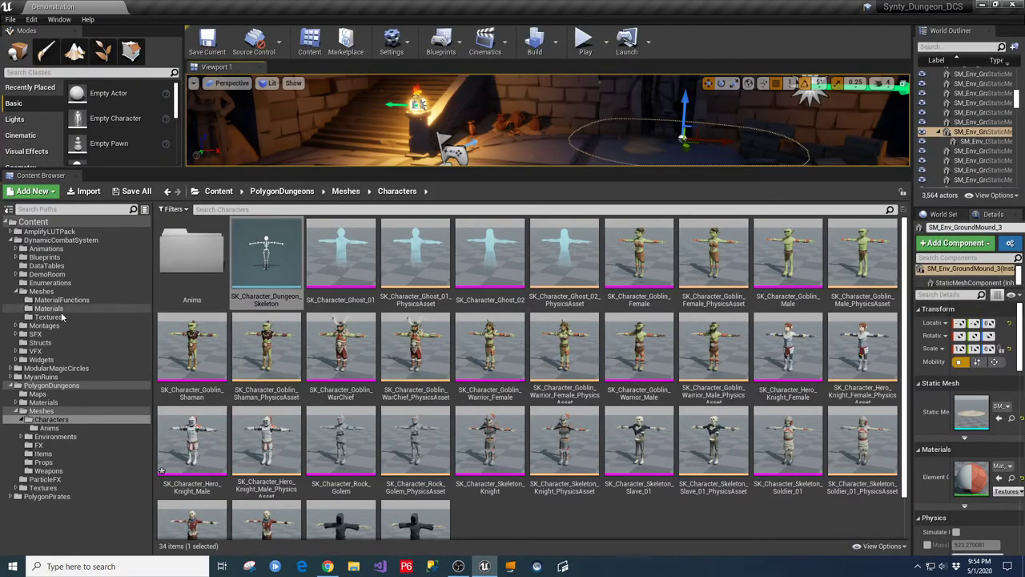
Step: Open Skeleton_CombatMannequin from the DynamicCombatSystem Meshes folder and view its retarget base pose with SK_Mannequin-TPose as the preview mesh
{"action": "left_click", "coordinate": [42, 291]}
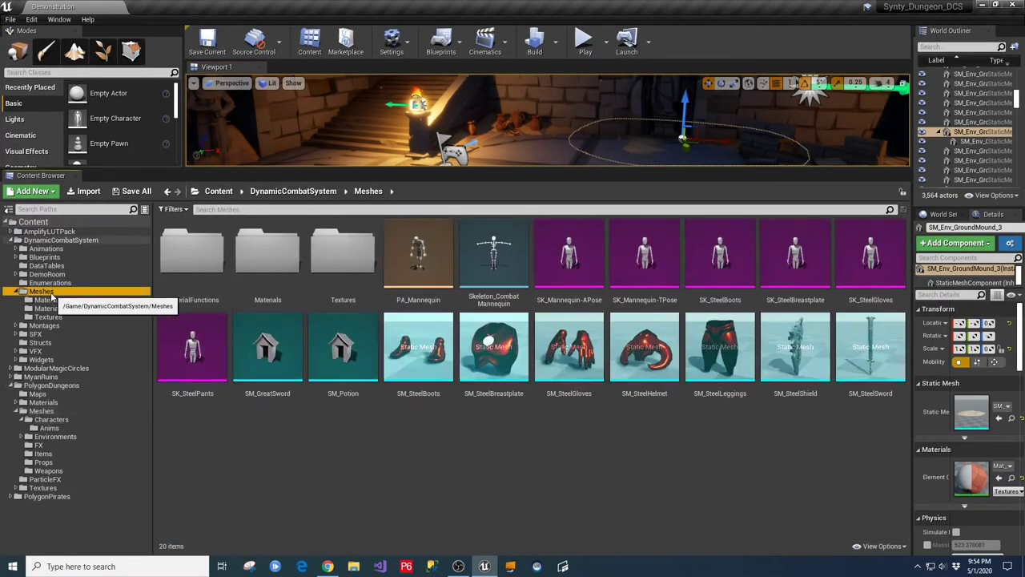
{"action": "double_click", "coordinate": [495, 254]}
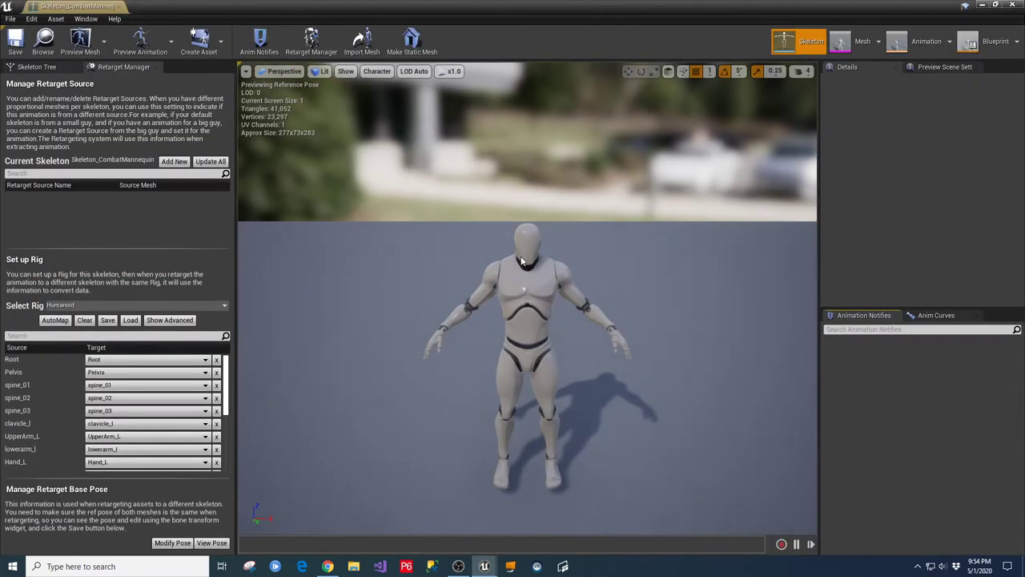
{"action": "left_click", "coordinate": [943, 69]}
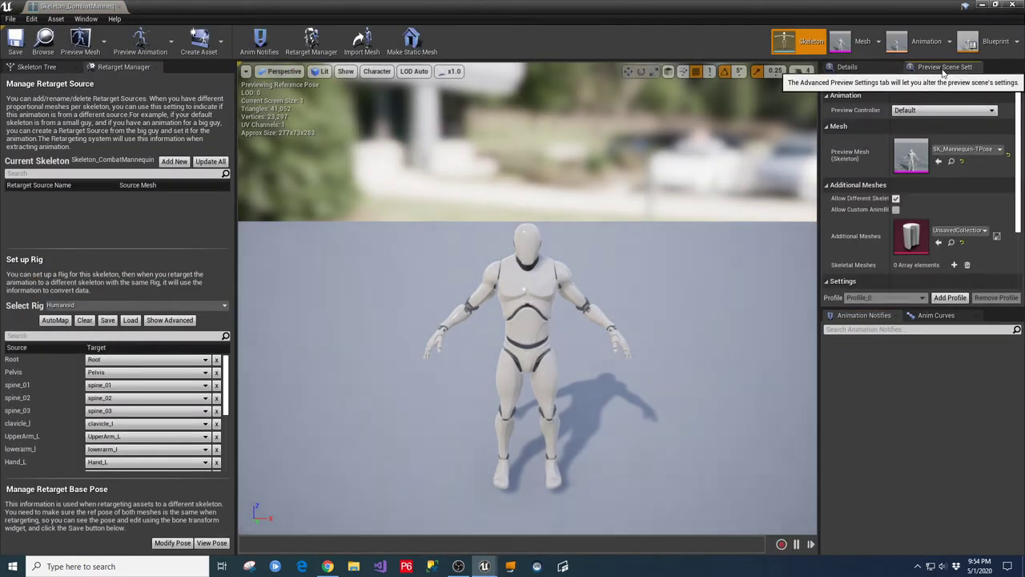
{"action": "left_click", "coordinate": [962, 149]}
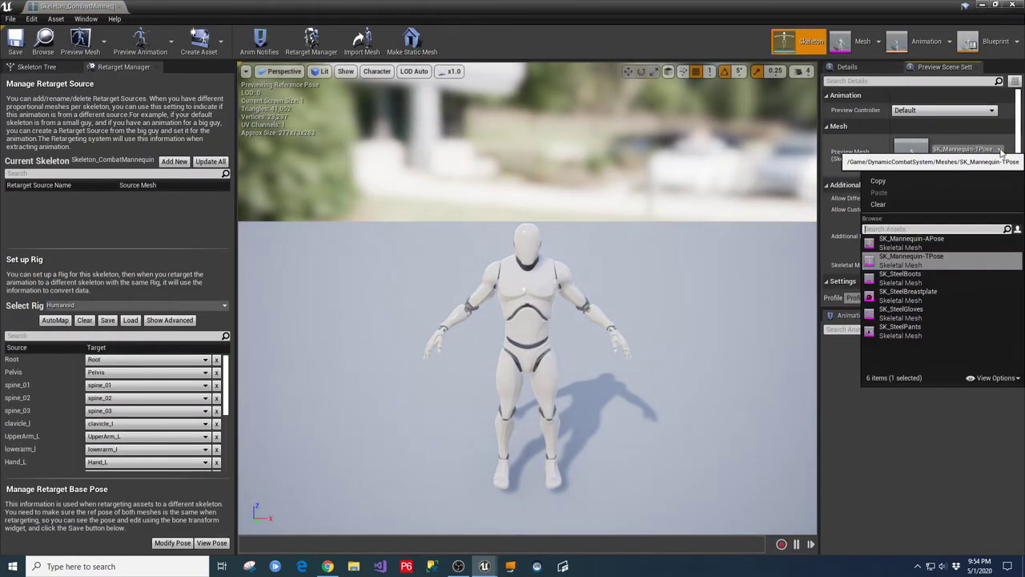
{"action": "left_click", "coordinate": [899, 264]}
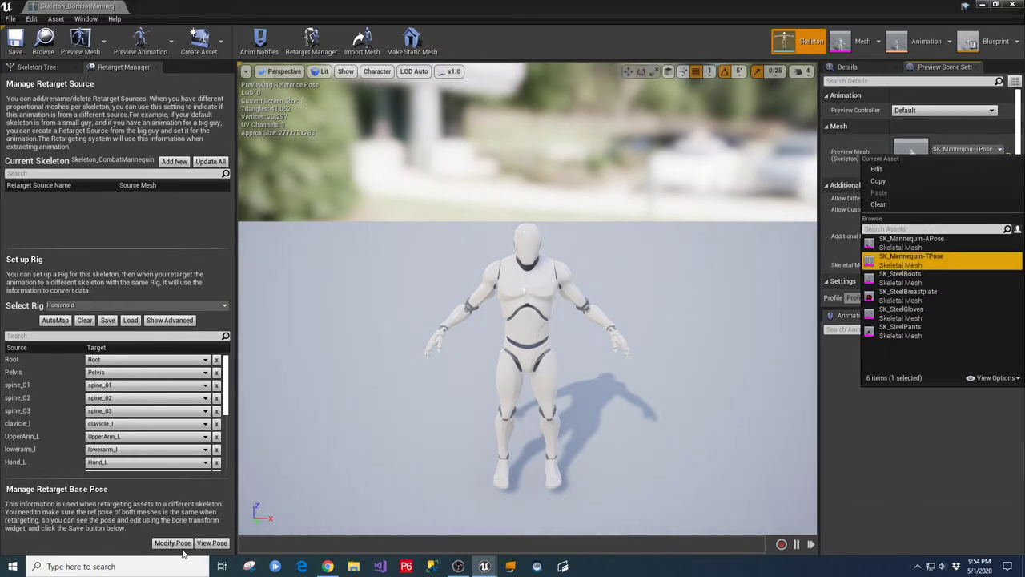
{"action": "left_click", "coordinate": [210, 543]}
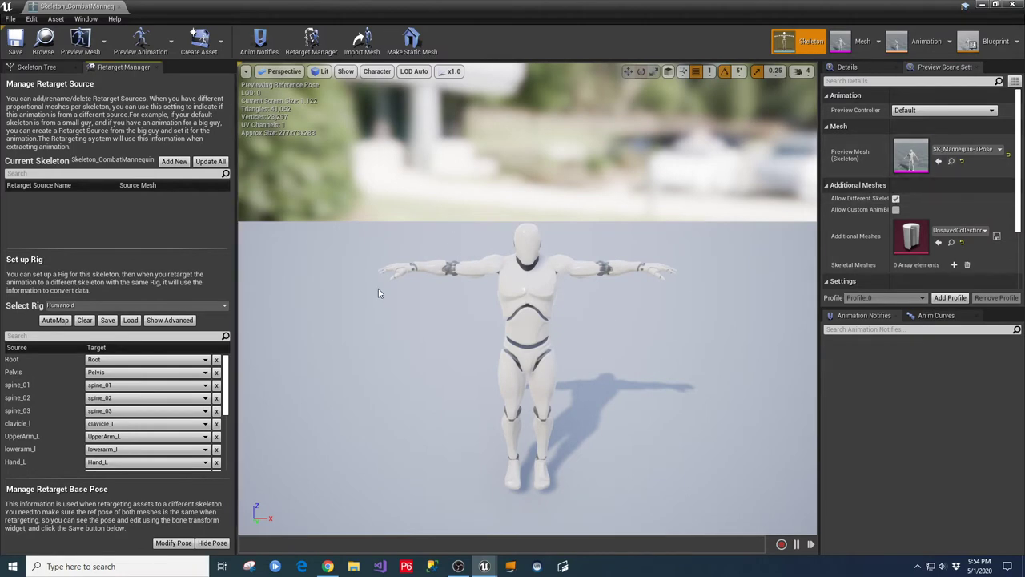
Step: Show the combat mannequin's skeleton tree and select the wand_use socket on hand_l
{"action": "left_click", "coordinate": [36, 67]}
{"action": "left_click", "coordinate": [80, 326]}
{"action": "left_click", "coordinate": [77, 375]}
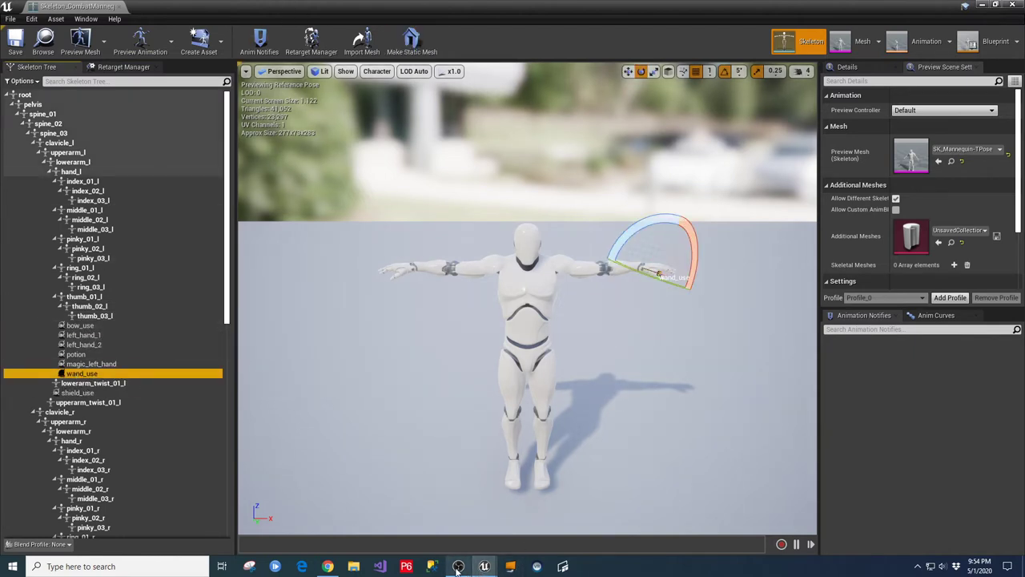
Step: Open SK_Character_Dungeon_Skeleton from the PolygonDungeons Characters folder alongside the combat mannequin's skeleton
{"action": "mouse_move", "coordinate": [484, 566]}
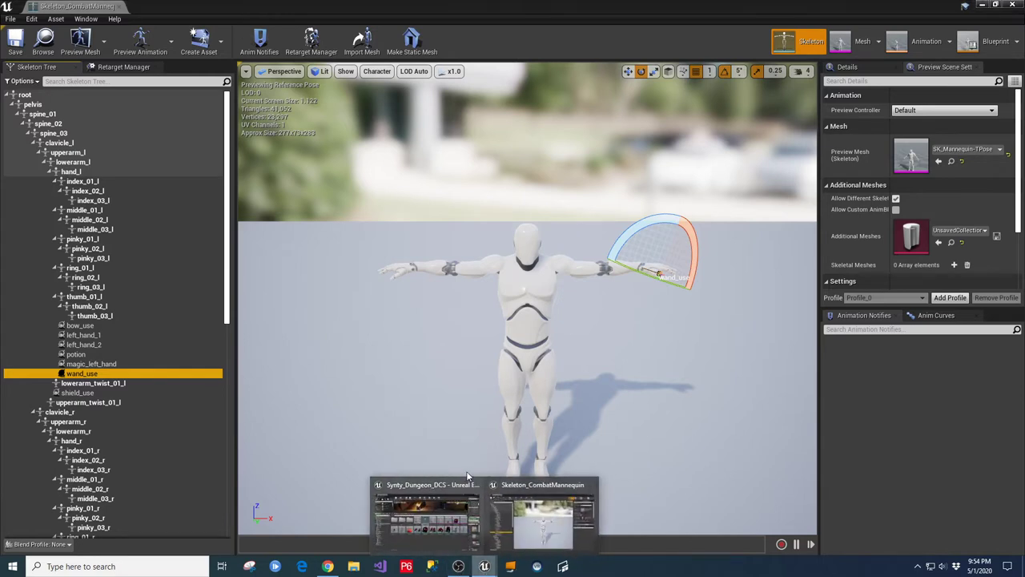
{"action": "left_click", "coordinate": [435, 486]}
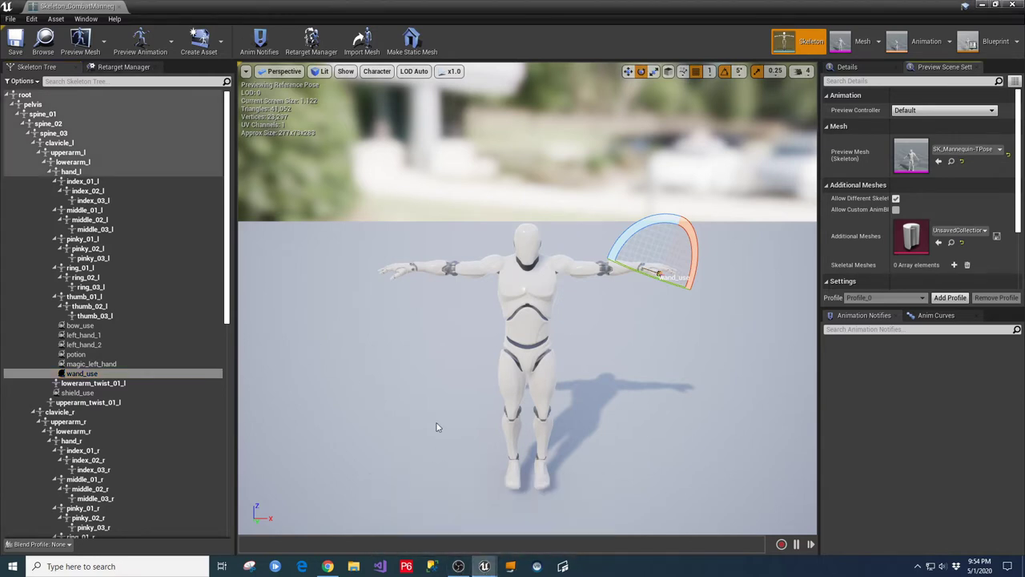
{"action": "left_click", "coordinate": [984, 6]}
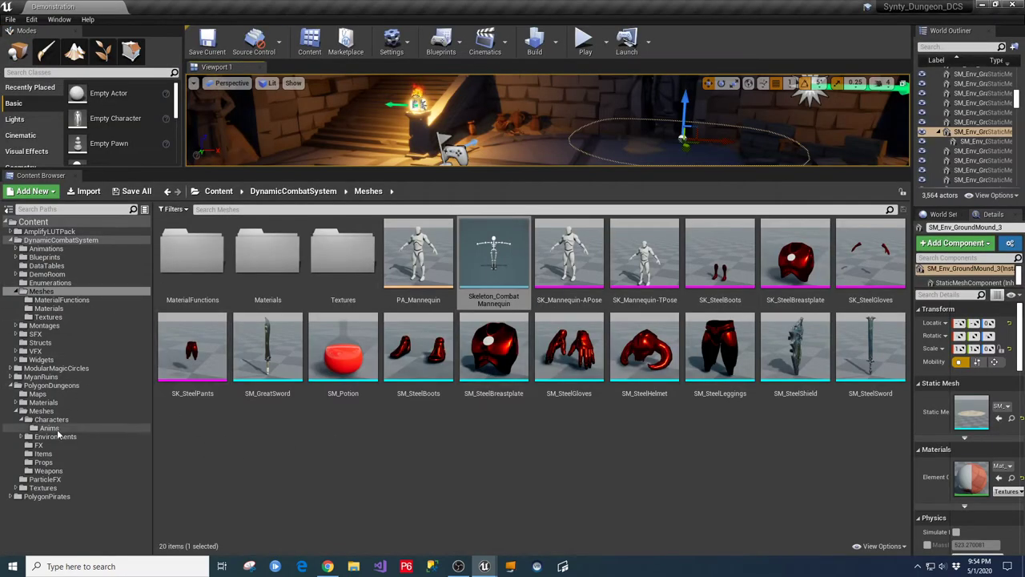
{"action": "left_click", "coordinate": [51, 419]}
{"action": "double_click", "coordinate": [279, 254]}
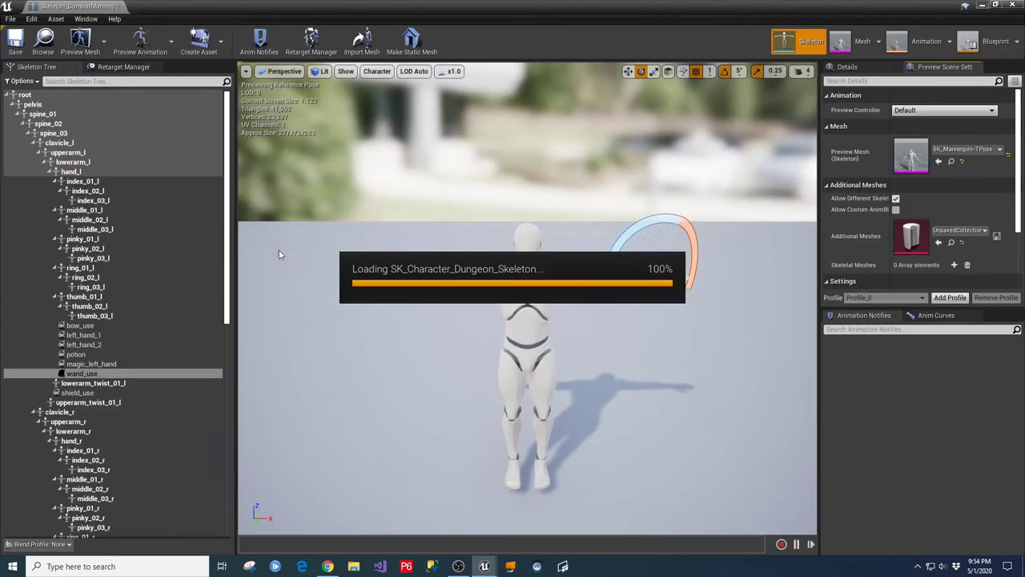
Step: Compare the poses of the combat mannequin and dungeon character skeletons by alternating between them, and close both editors
{"action": "left_click", "coordinate": [84, 11]}
{"action": "left_click", "coordinate": [186, 9]}
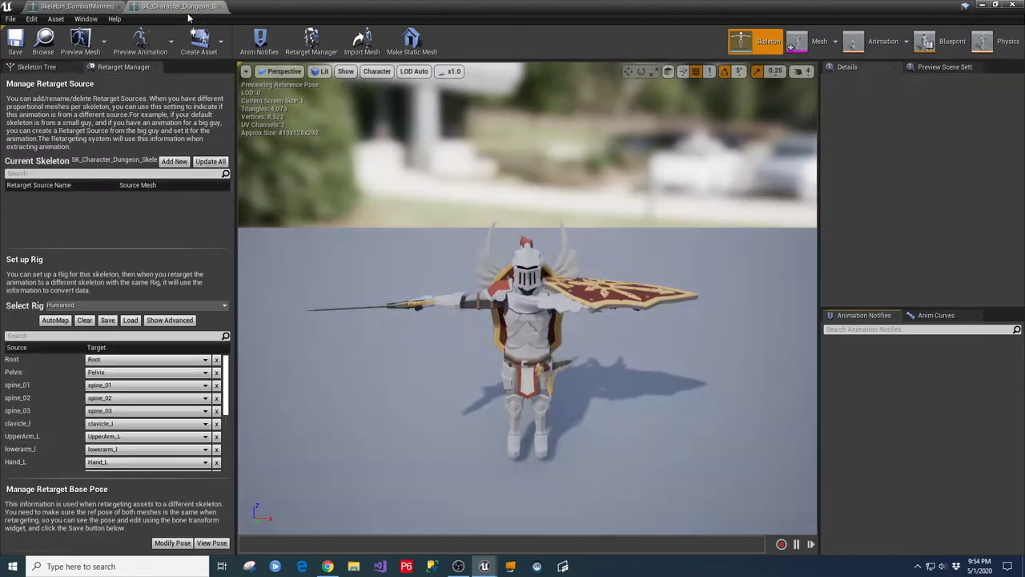
{"action": "left_click", "coordinate": [74, 9]}
{"action": "left_click", "coordinate": [95, 19]}
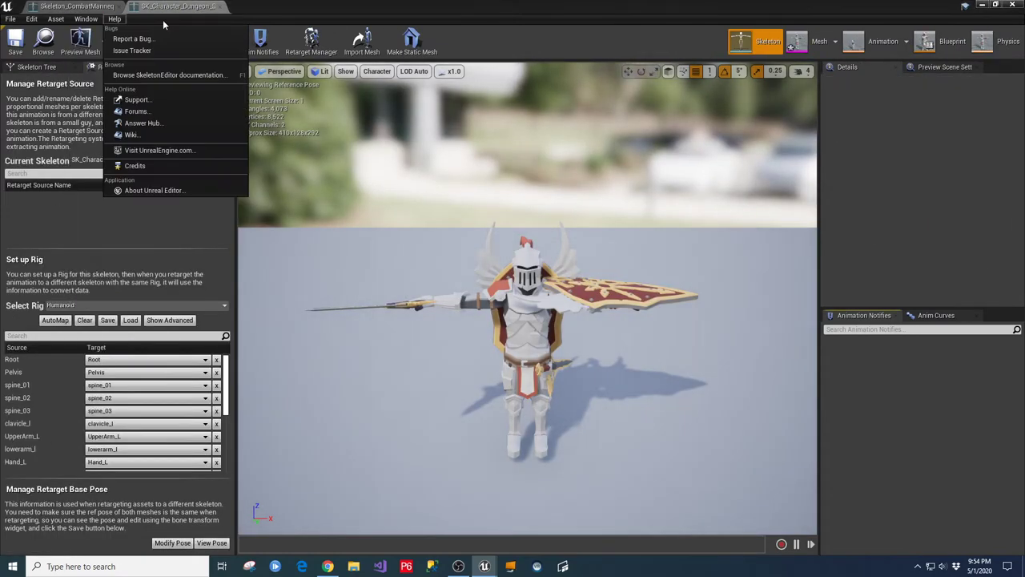
{"action": "left_click", "coordinate": [80, 6]}
{"action": "left_click", "coordinate": [180, 7]}
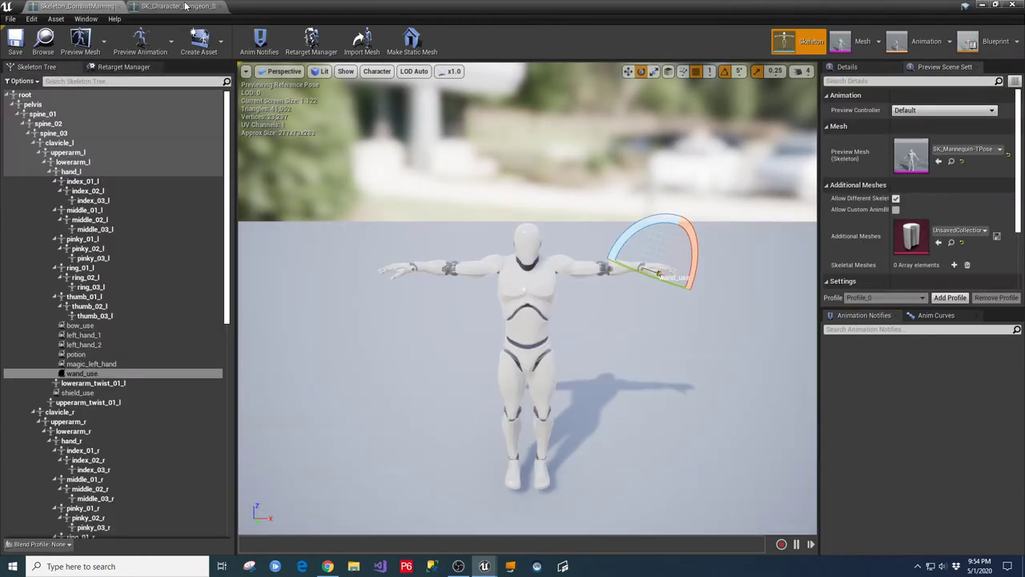
{"action": "left_click", "coordinate": [193, 6]}
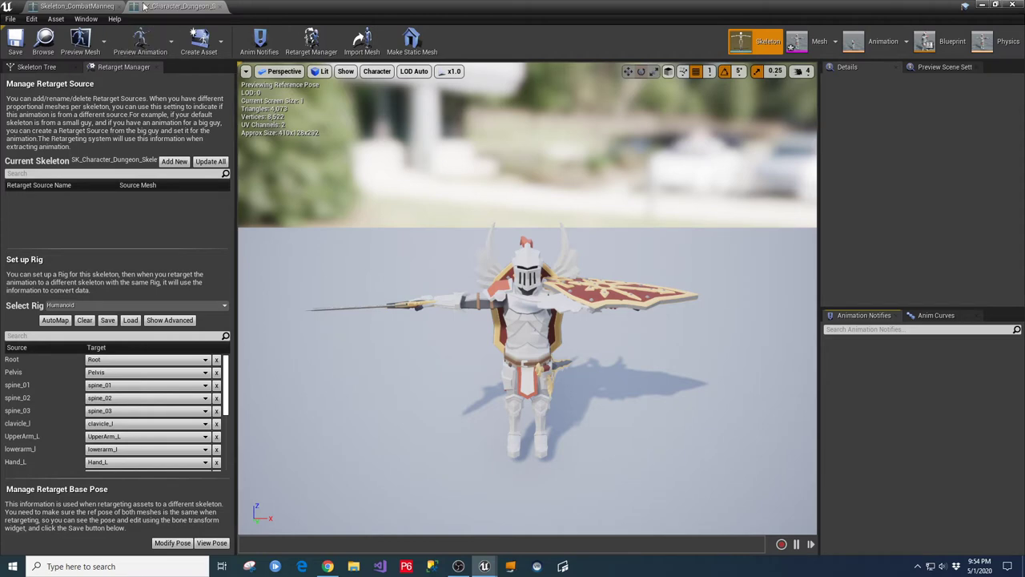
{"action": "left_click", "coordinate": [219, 7]}
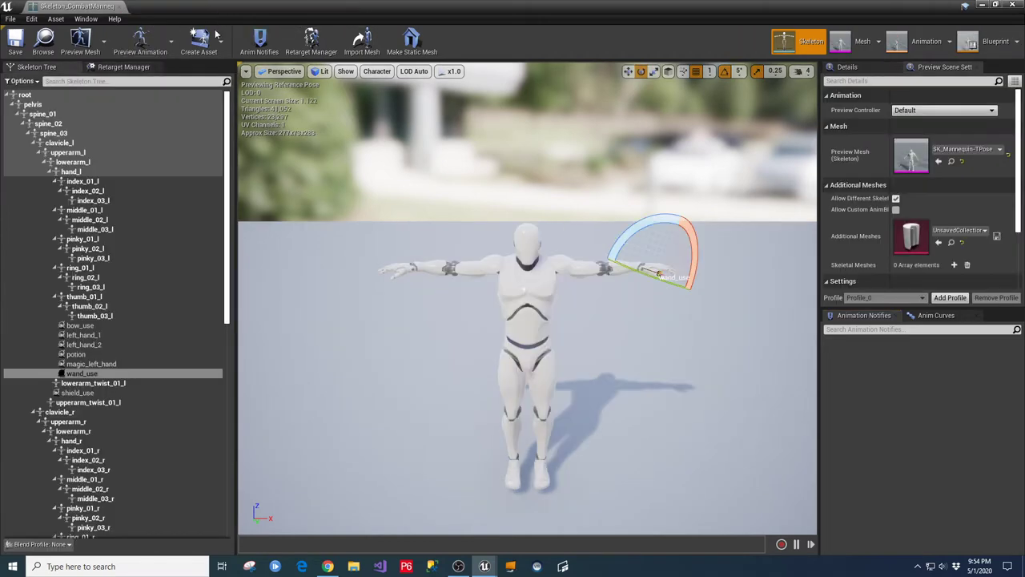
{"action": "left_click", "coordinate": [119, 7]}
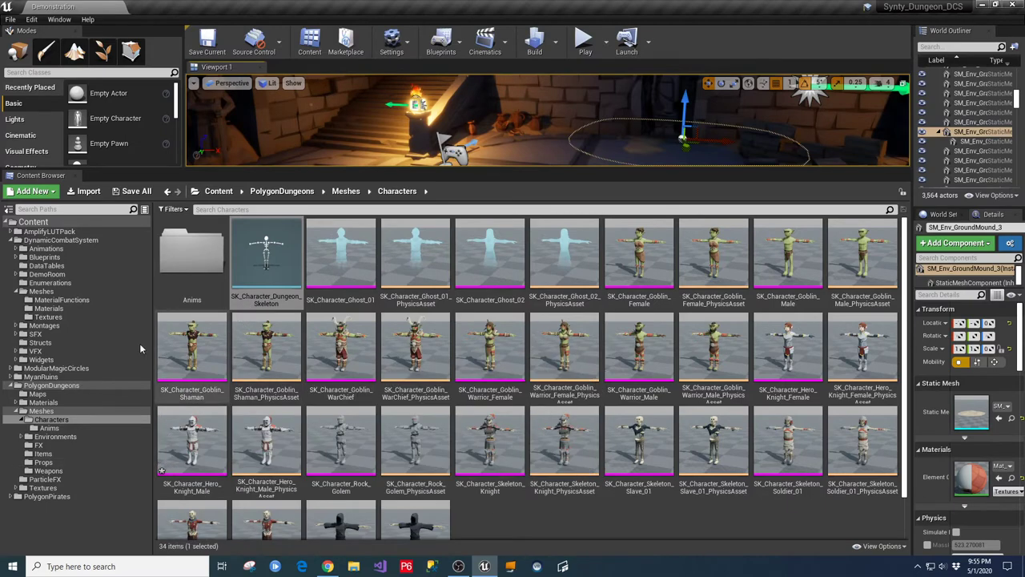
Step: Locate Skeleton_CombatMannequin in the DynamicCombatSystem Meshes folder and open the neighbouring Animations folder
{"action": "left_click", "coordinate": [44, 292]}
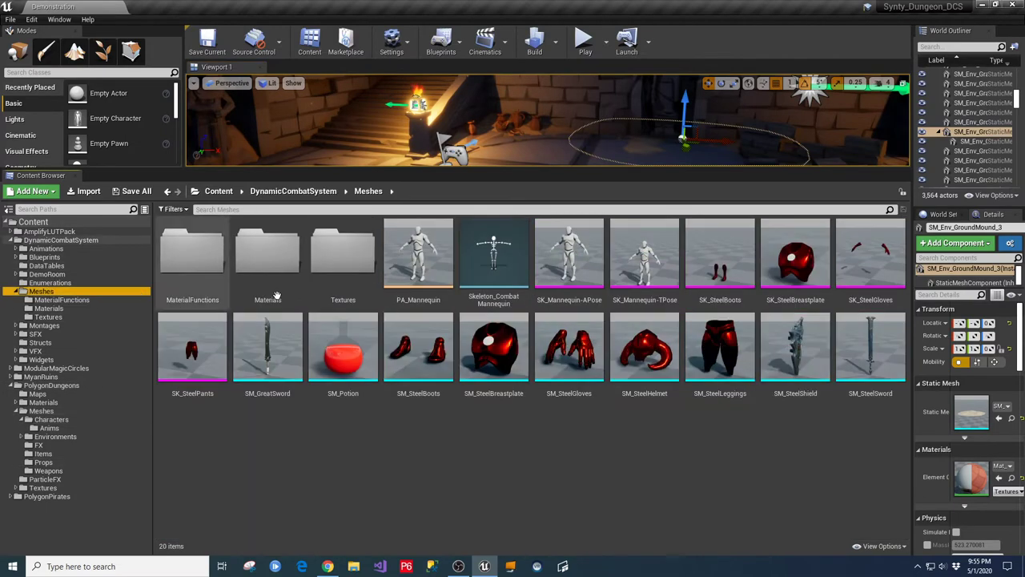
{"action": "left_click", "coordinate": [494, 253]}
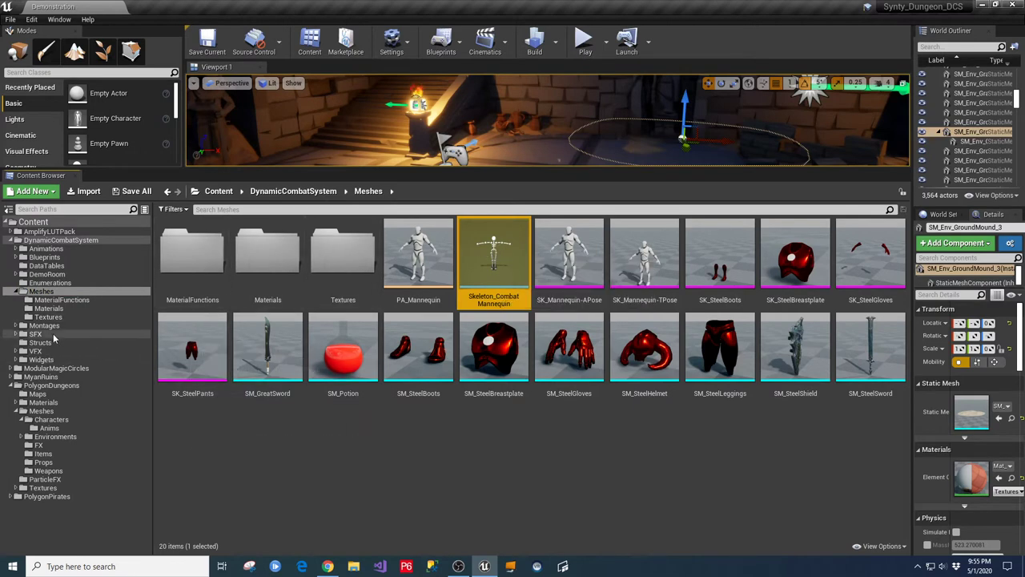
{"action": "left_click", "coordinate": [26, 248]}
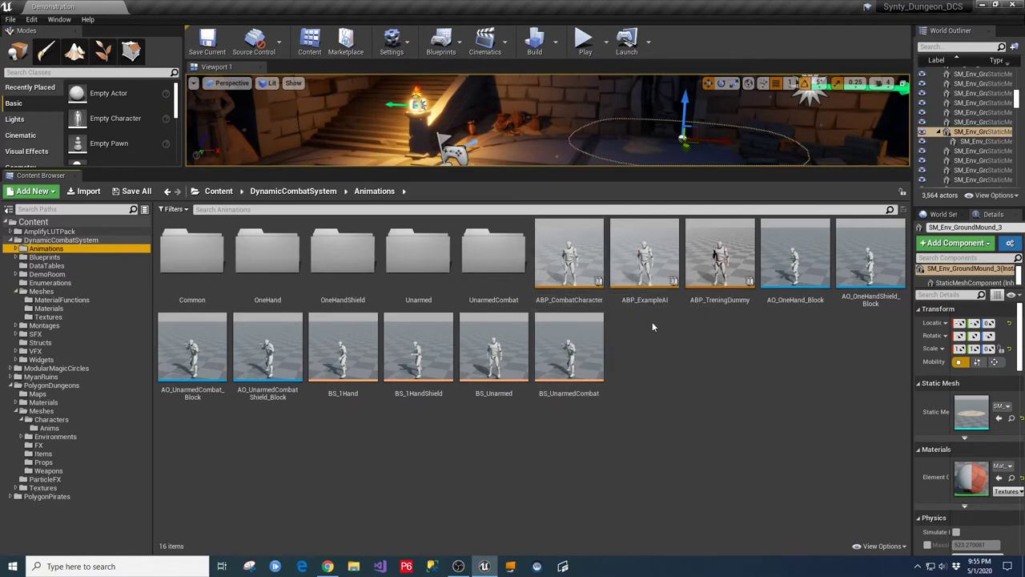
{"action": "right_click", "coordinate": [569, 247]}
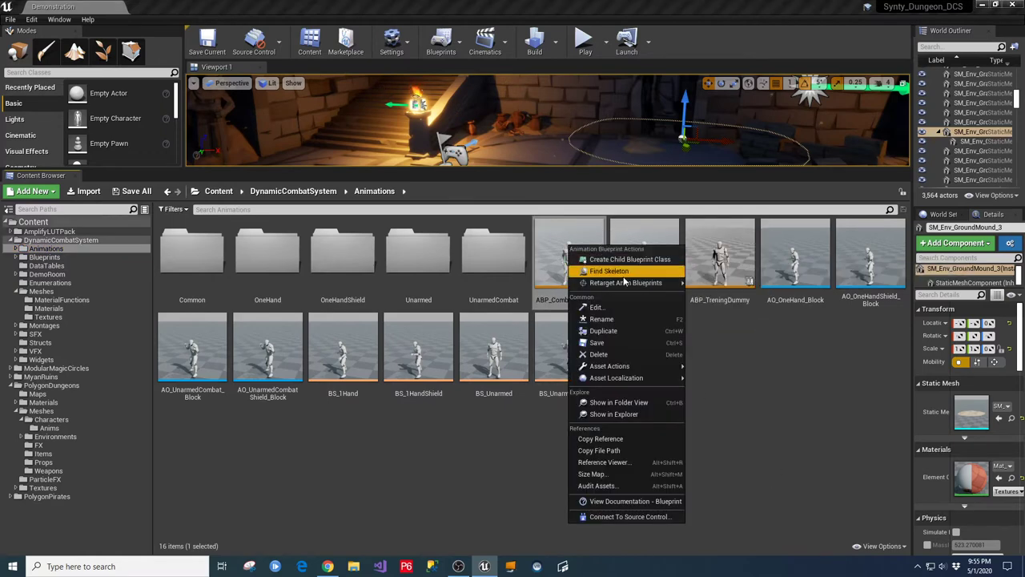
{"action": "mouse_move", "coordinate": [628, 283]}
{"action": "left_click", "coordinate": [739, 287]}
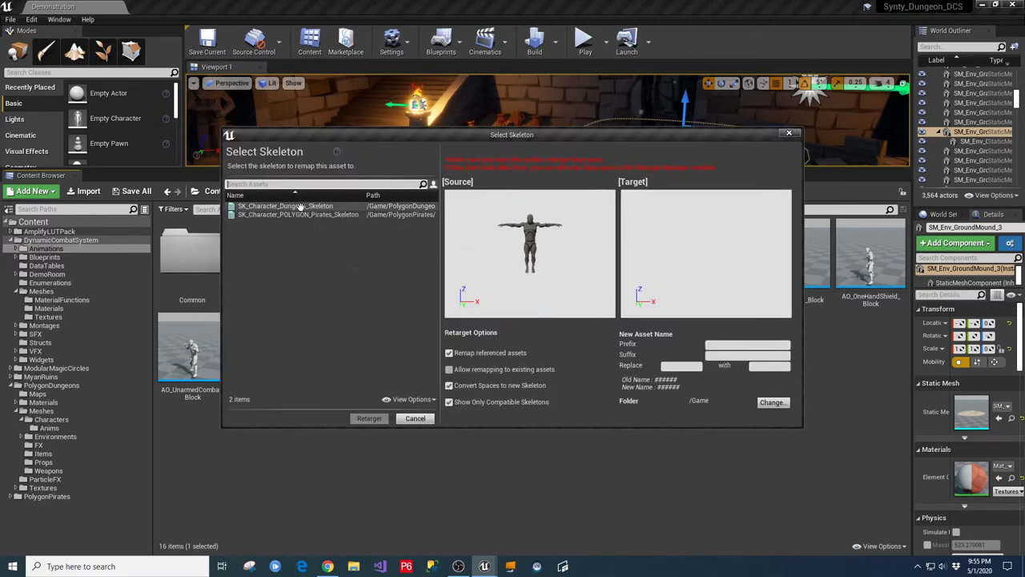
{"action": "left_click", "coordinate": [296, 206]}
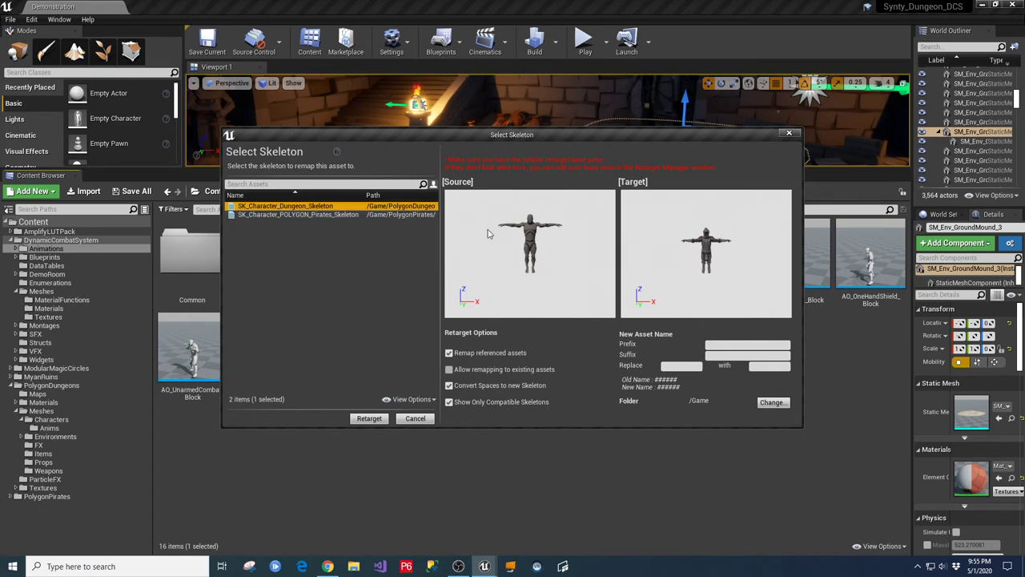
{"action": "left_click", "coordinate": [719, 344]}
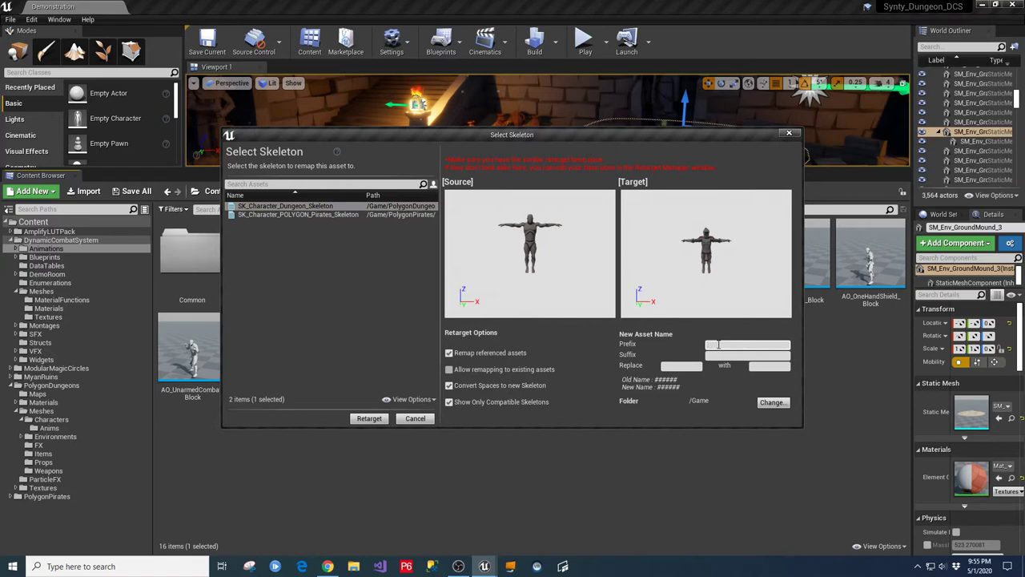
{"action": "left_click", "coordinate": [790, 133]}
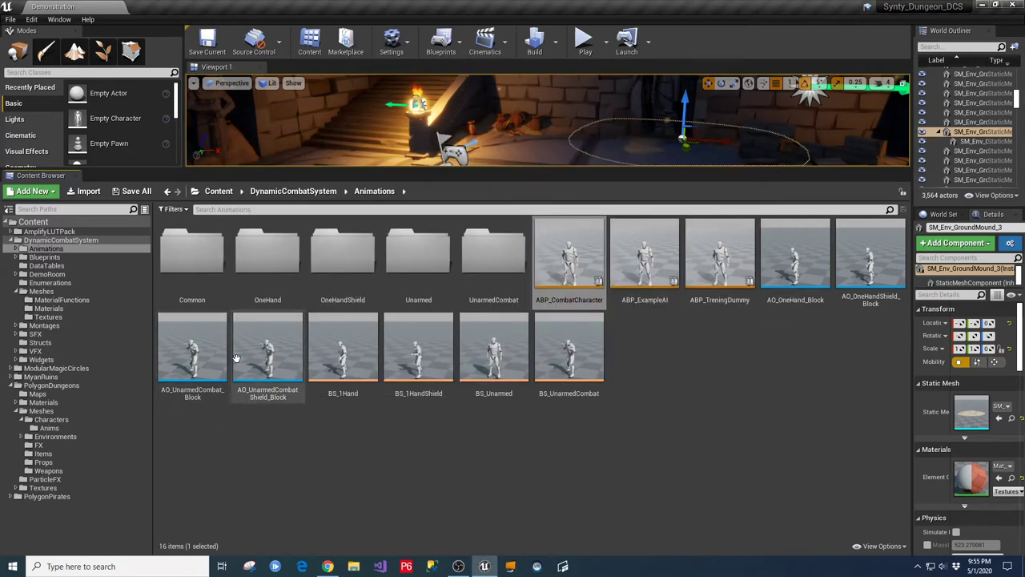
Step: Open BP_CombatCharacter, examine its Mesh component's skeletal mesh and Anim Class choices in the viewport, and close the blueprint
{"action": "left_click", "coordinate": [40, 257]}
{"action": "double_click", "coordinate": [736, 255]}
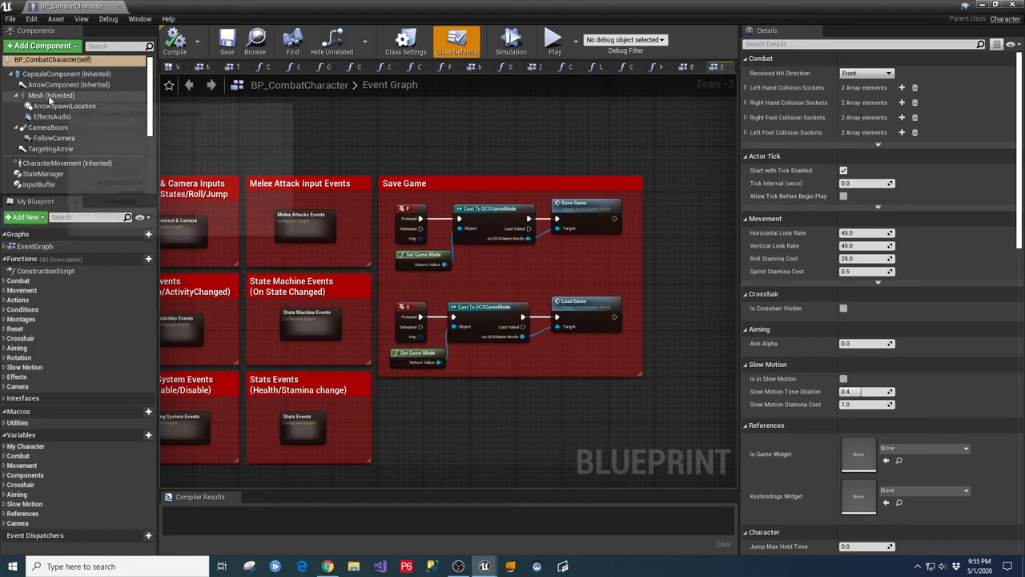
{"action": "left_click", "coordinate": [51, 95]}
{"action": "left_click", "coordinate": [170, 68]}
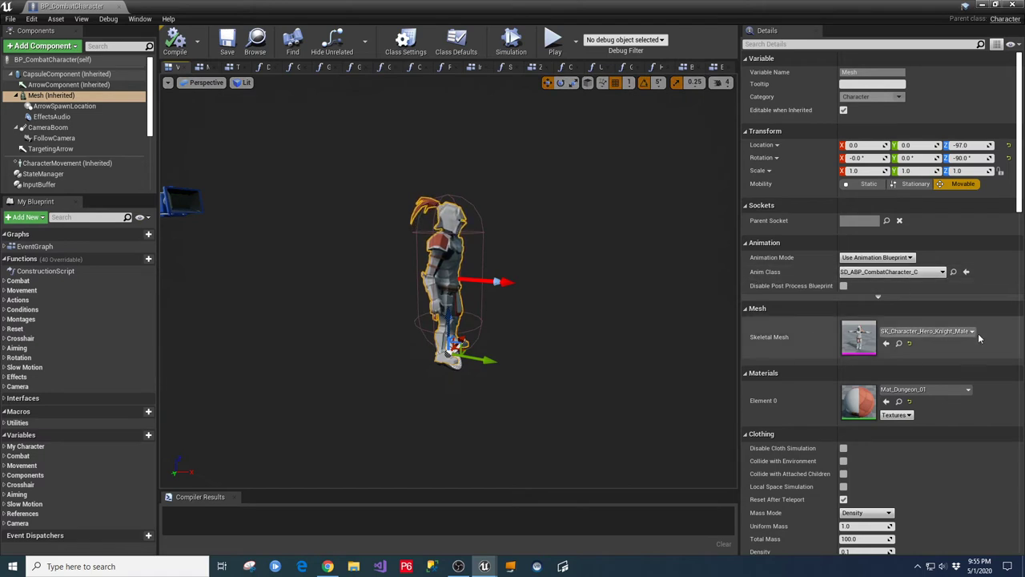
{"action": "left_click", "coordinate": [943, 273]}
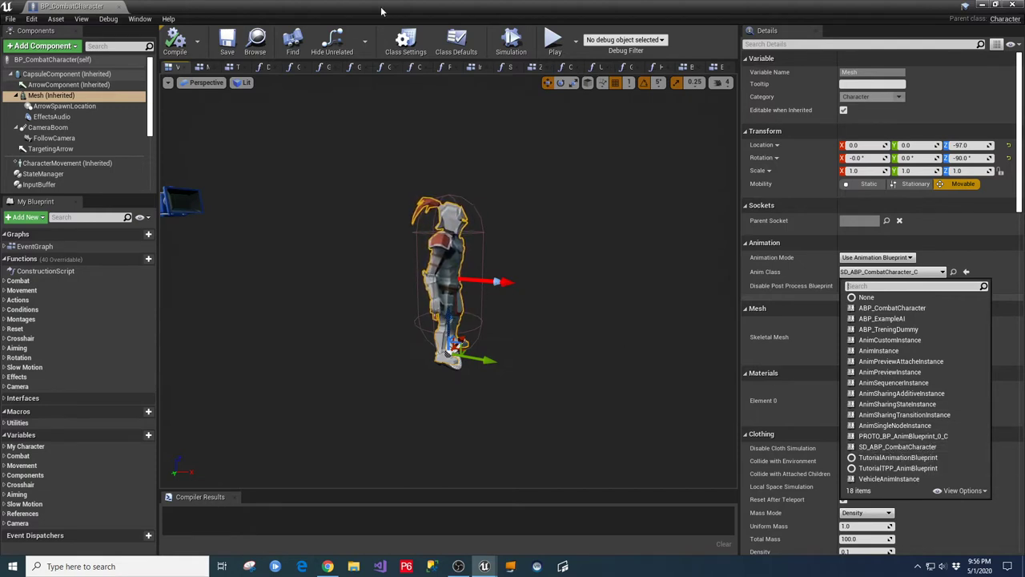
{"action": "left_click", "coordinate": [119, 6]}
{"action": "left_click", "coordinate": [118, 6]}
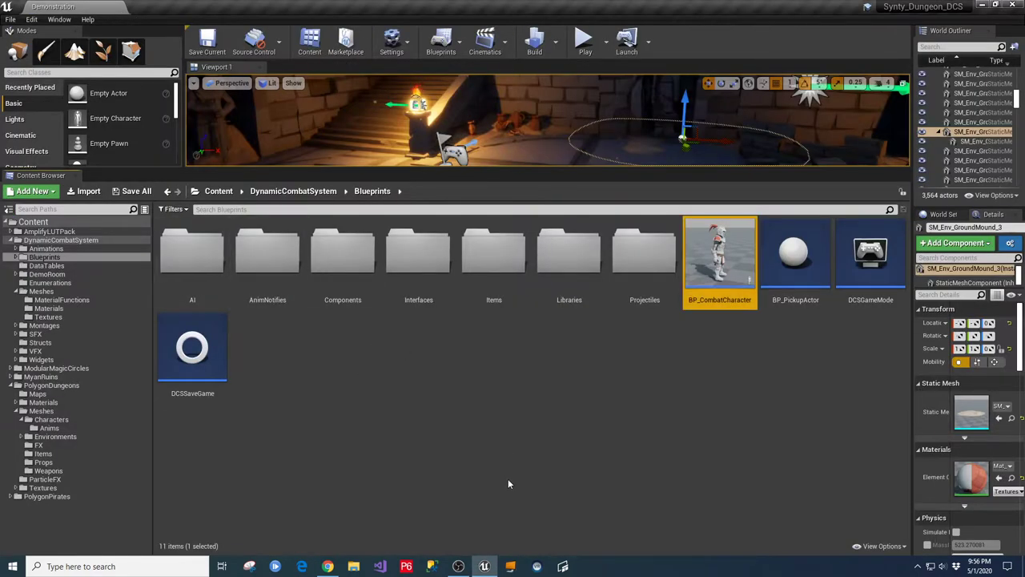
Step: Browse the DynamicCombatSystem Animations folder and the OneHand and Common player montage folders, and return to the Montages folder
{"action": "left_click", "coordinate": [46, 248]}
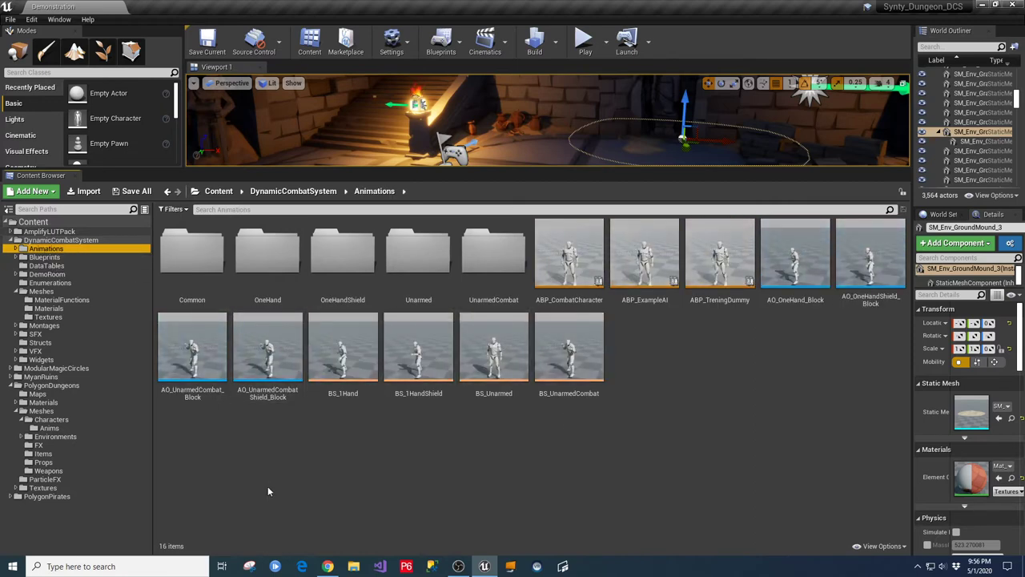
{"action": "left_click", "coordinate": [17, 292]}
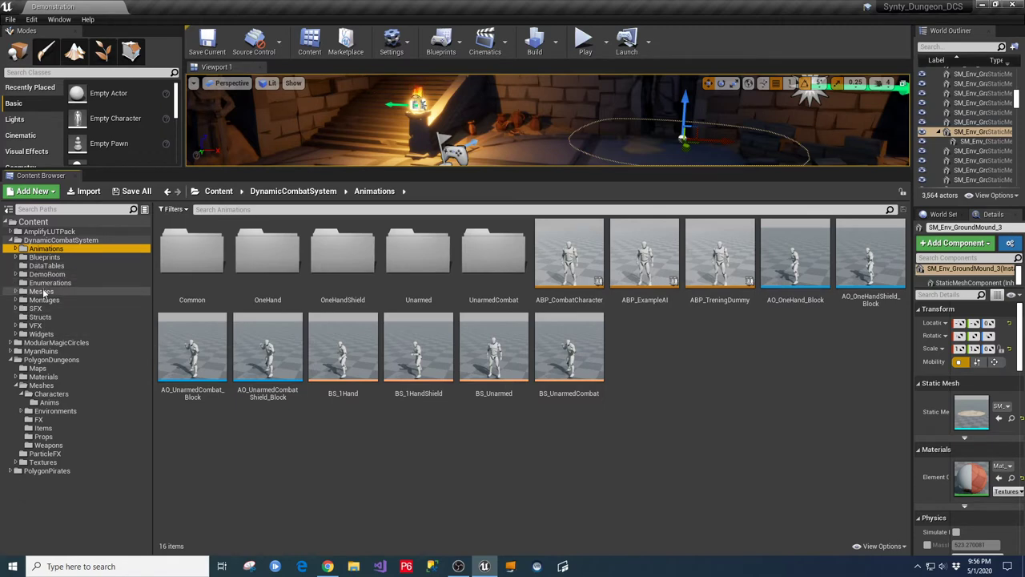
{"action": "left_click", "coordinate": [40, 300]}
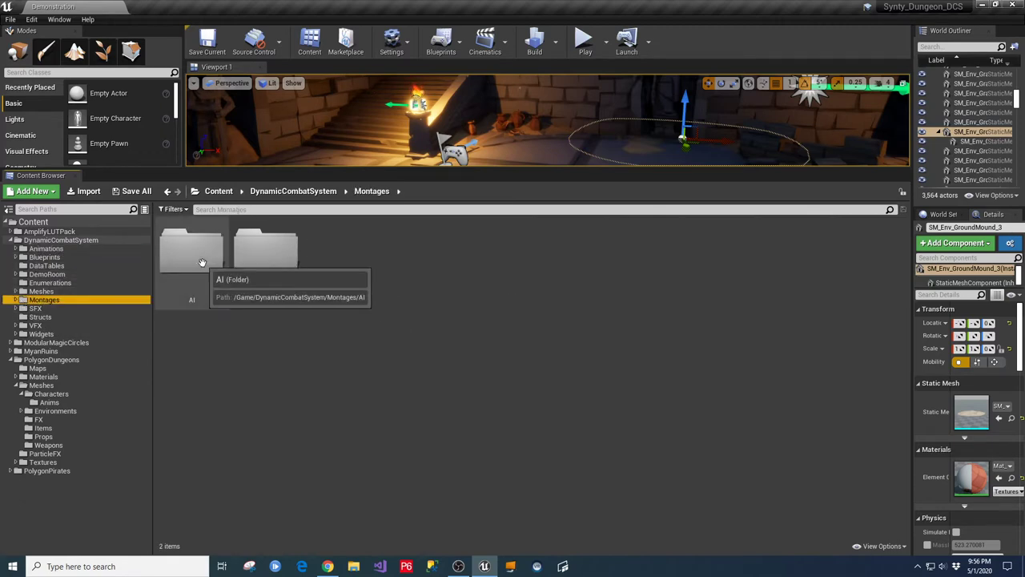
{"action": "double_click", "coordinate": [269, 264]}
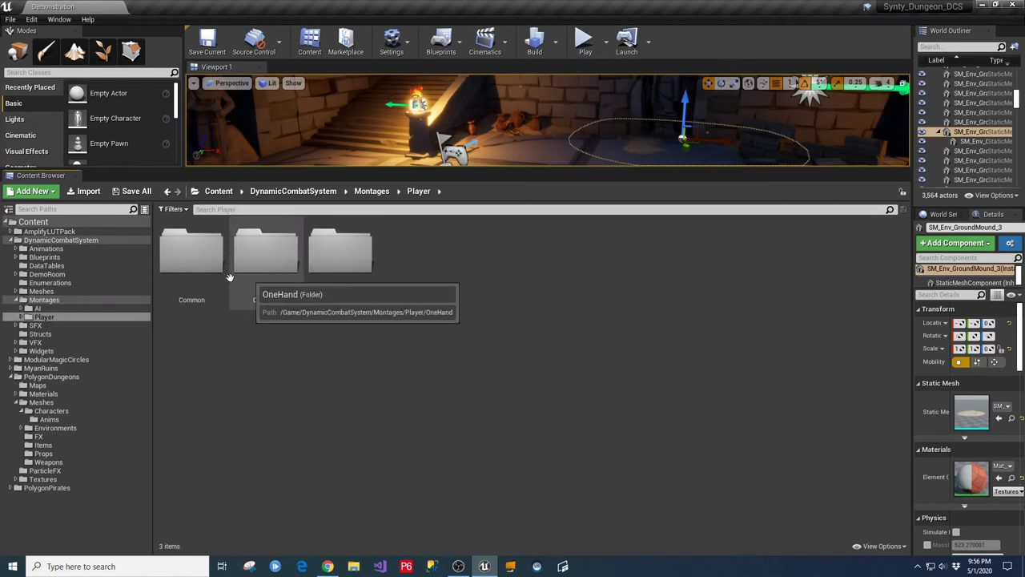
{"action": "double_click", "coordinate": [265, 250]}
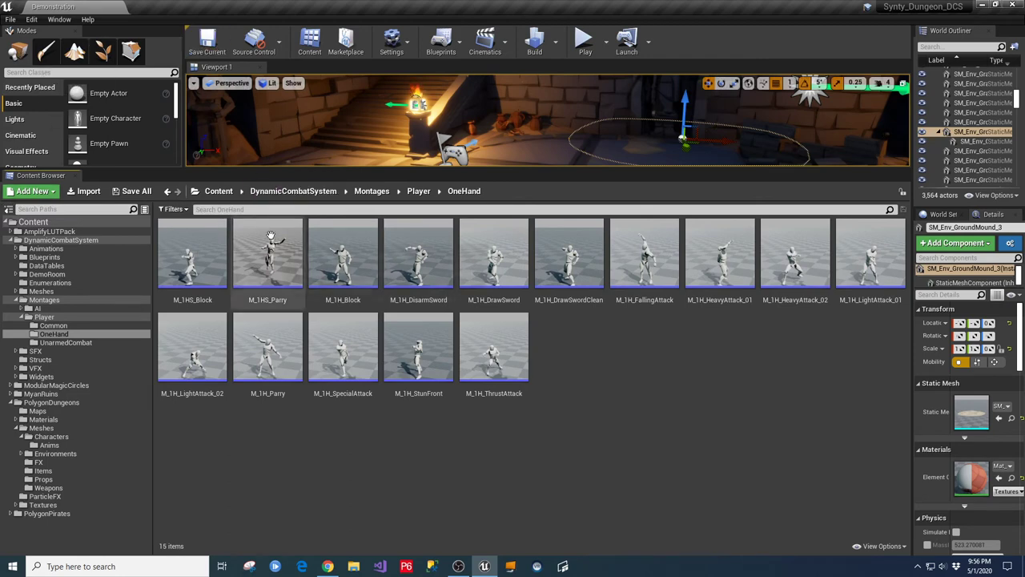
{"action": "left_click", "coordinate": [418, 190]}
{"action": "double_click", "coordinate": [192, 255]}
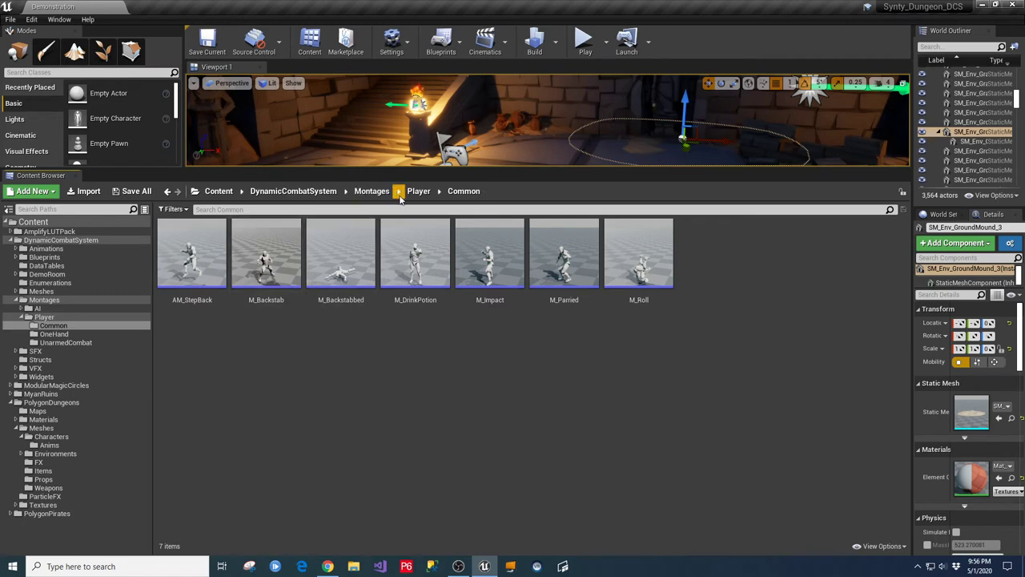
{"action": "left_click", "coordinate": [369, 193]}
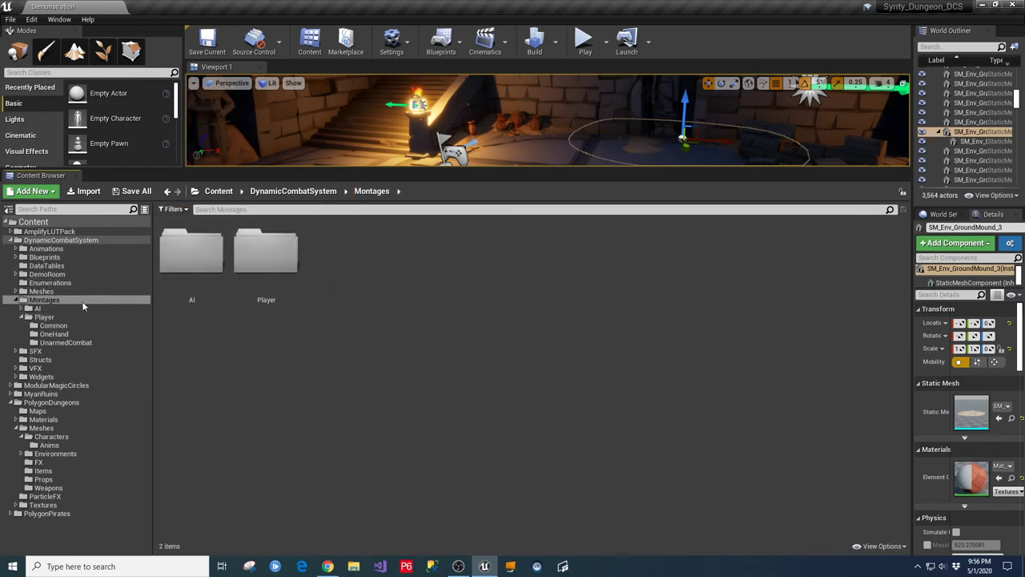
Step: Filter the Montages folder to Animation Montage assets and look through the montages from all its subfolders
{"action": "left_click", "coordinate": [176, 210]}
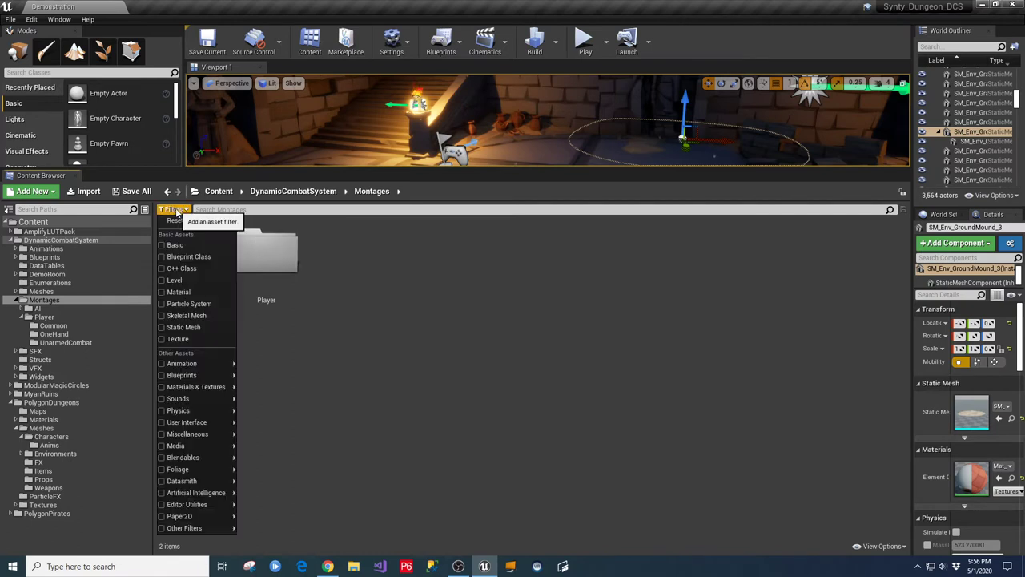
{"action": "left_click", "coordinate": [184, 211]}
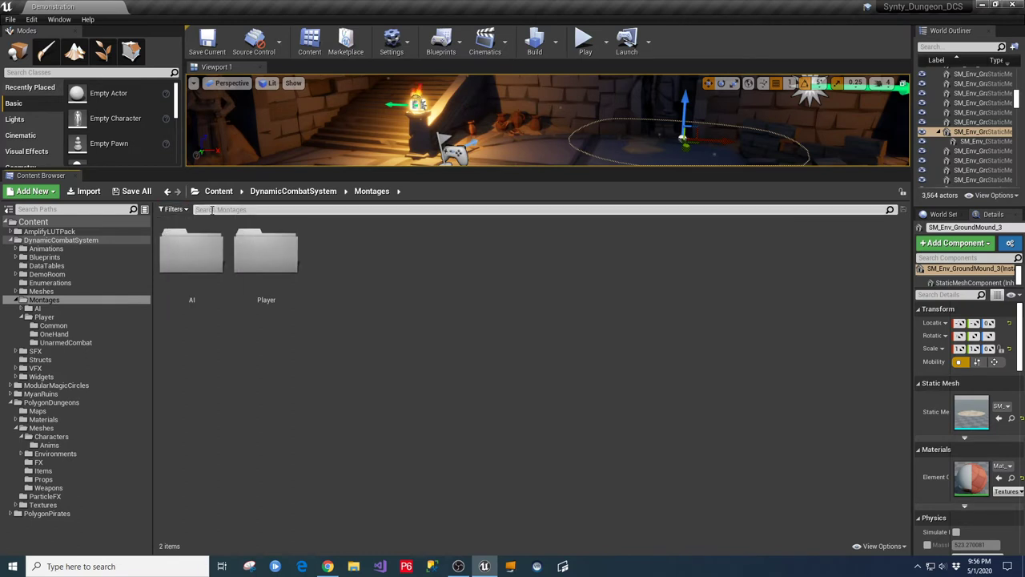
{"action": "left_click", "coordinate": [182, 212]}
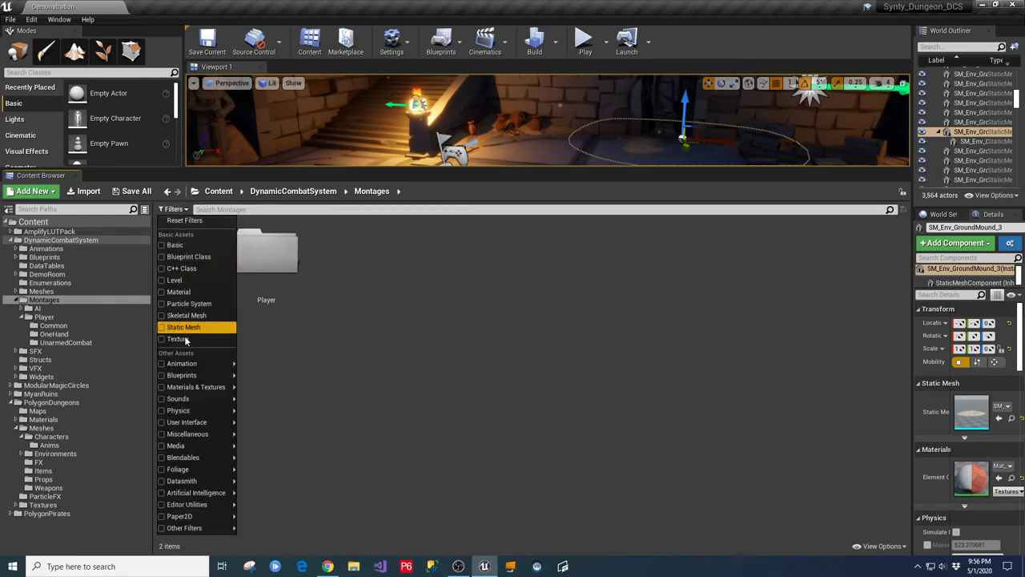
{"action": "mouse_move", "coordinate": [180, 365]}
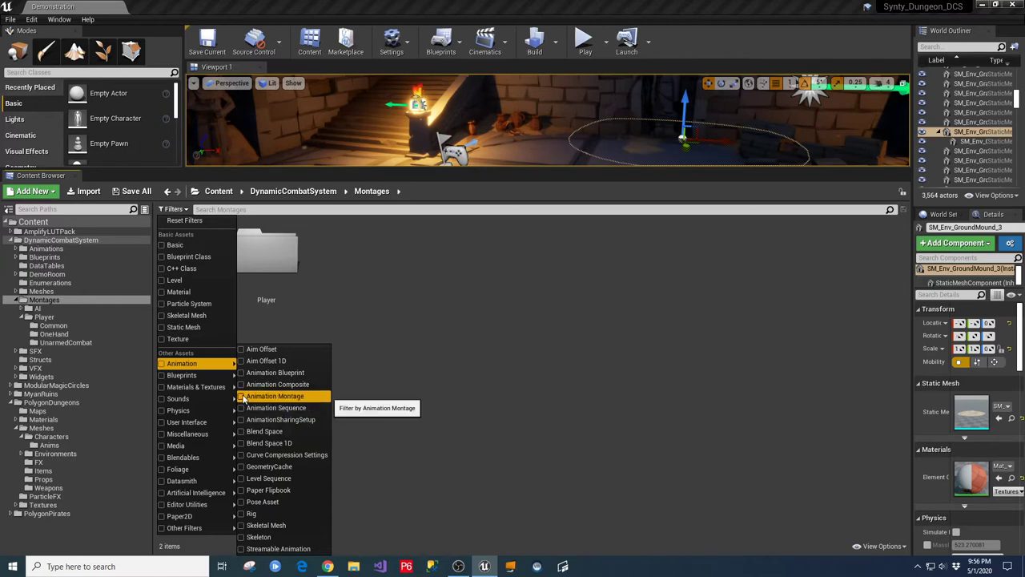
{"action": "left_click", "coordinate": [319, 396]}
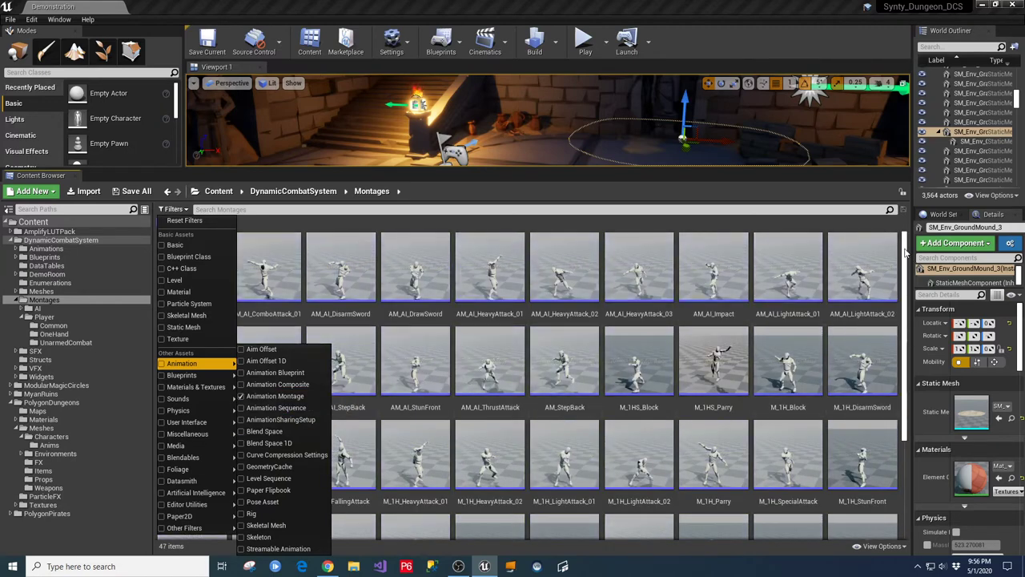
{"action": "scroll", "coordinate": [705, 345], "scroll_direction": "down", "scroll_amount": 2}
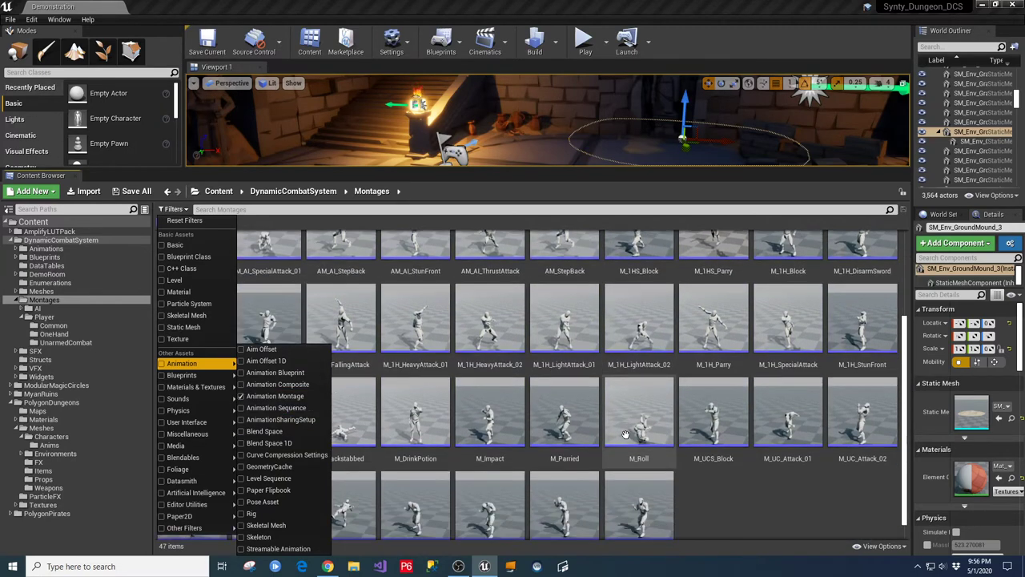
{"action": "scroll", "coordinate": [626, 435], "scroll_direction": "down", "scroll_amount": 1}
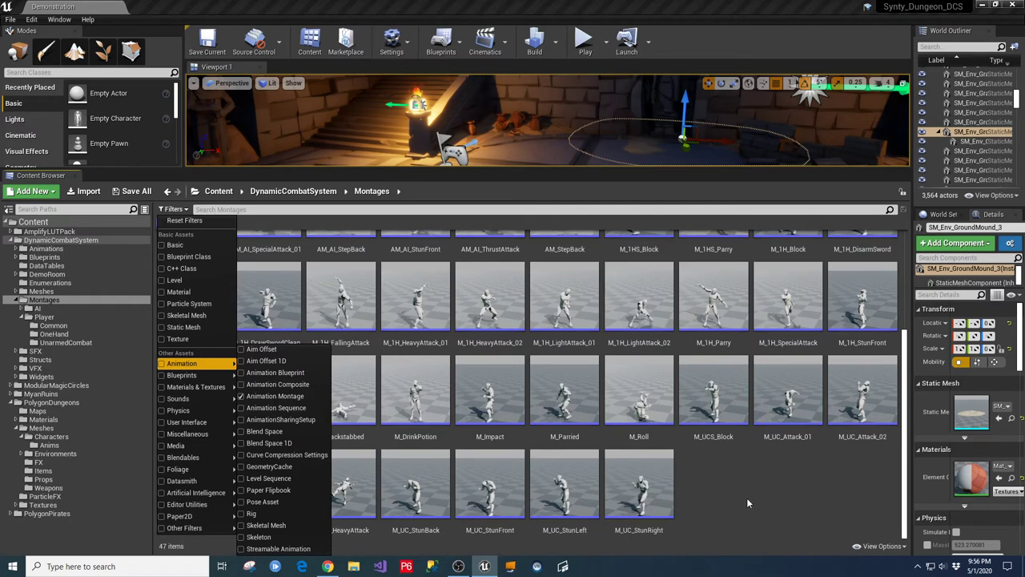
Step: Select all the filtered montages and start duplicating and retargeting them, with SK_Character_Dungeon_Skeleton as the target skeleton
{"action": "left_click", "coordinate": [733, 484]}
{"action": "key", "text": "ctrl+a"}
{"action": "double_click", "coordinate": [647, 479]}
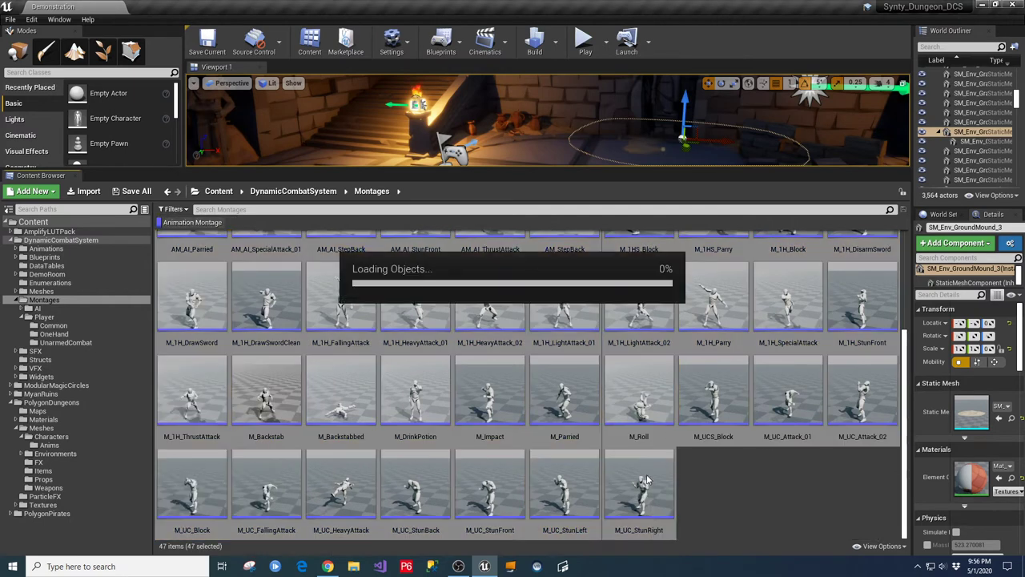
{"action": "right_click", "coordinate": [647, 479]}
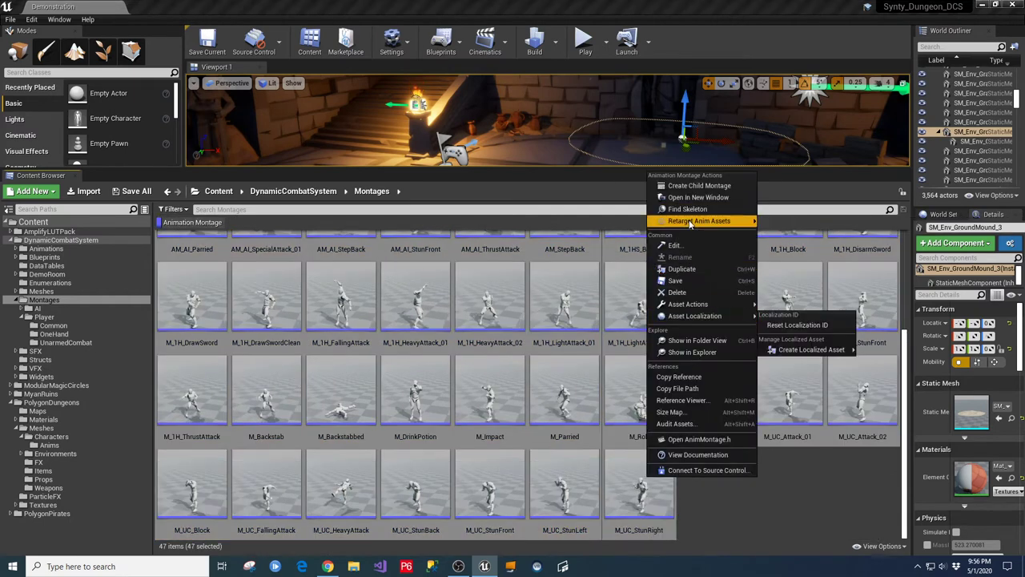
{"action": "mouse_move", "coordinate": [690, 223]}
{"action": "left_click", "coordinate": [803, 224]}
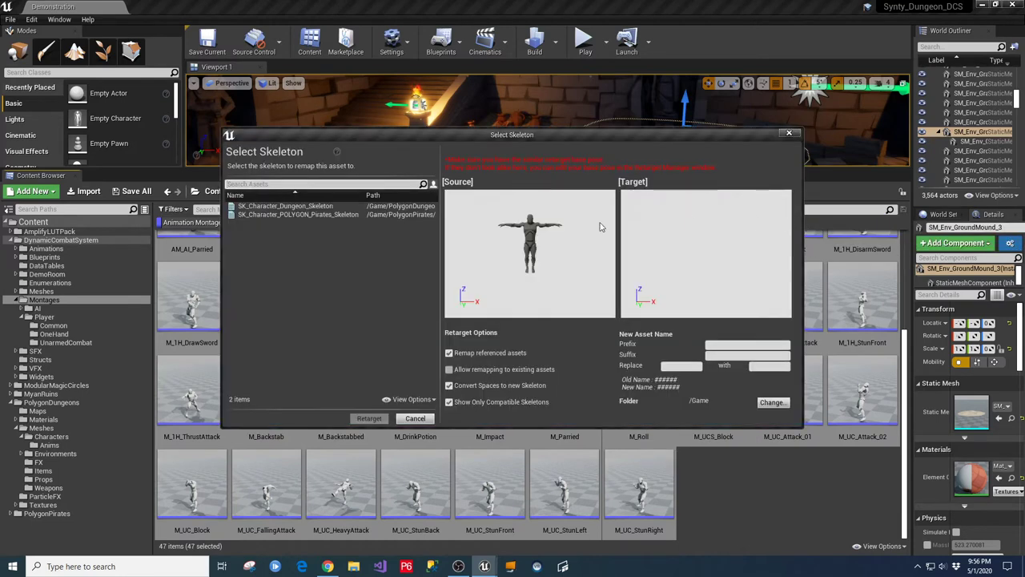
{"action": "left_click", "coordinate": [301, 206]}
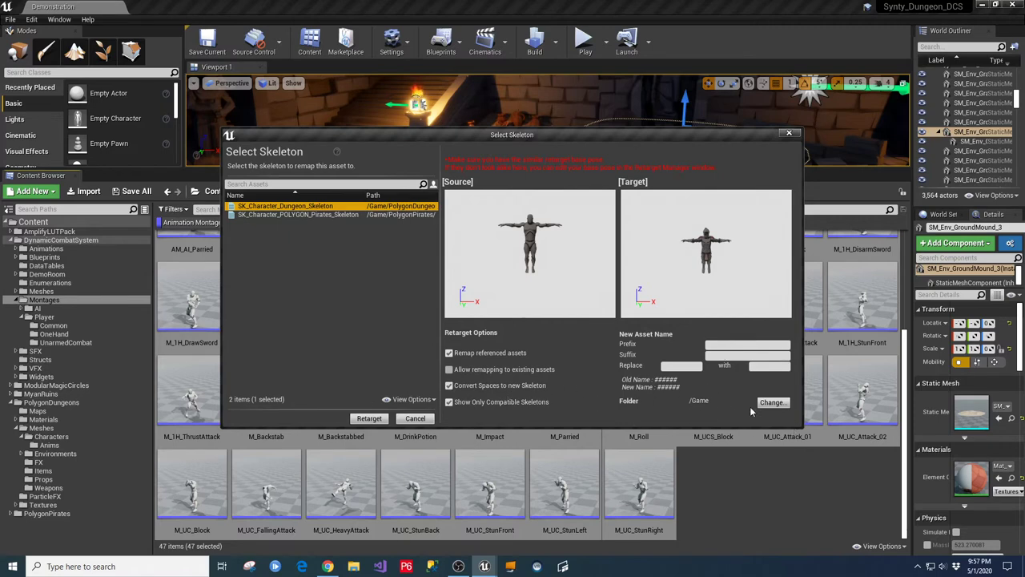
Step: Choose PolygonDungeons/Meshes/Characters/Anims as the folder for the retargeted montages, and close the retarget dialog without retargeting
{"action": "left_click", "coordinate": [772, 402]}
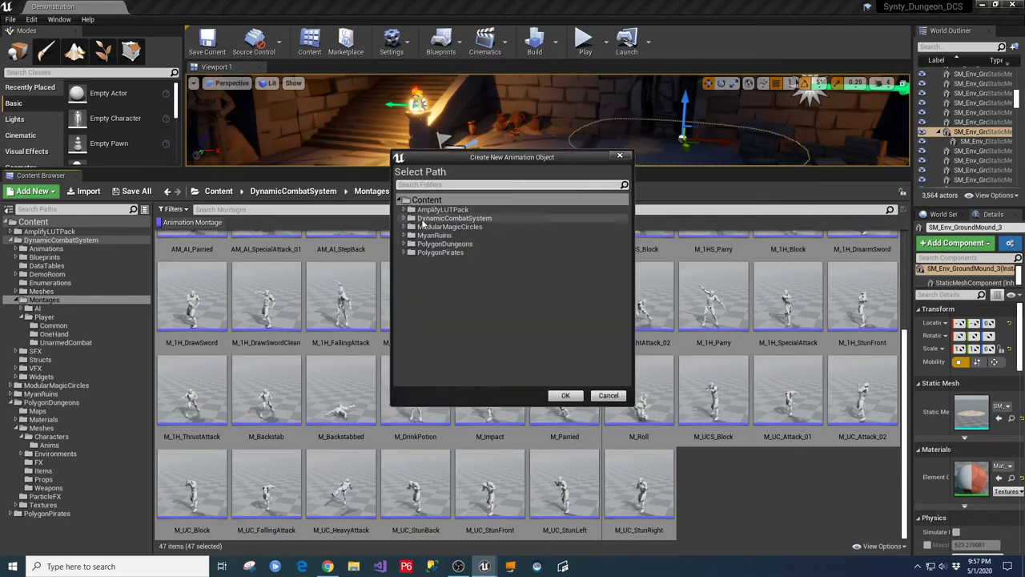
{"action": "left_click", "coordinate": [404, 244]}
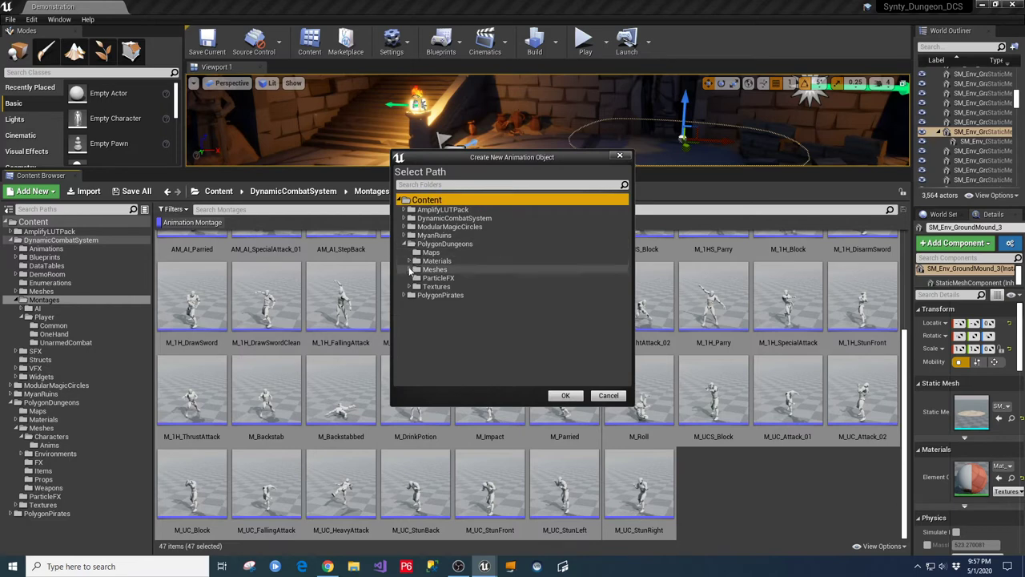
{"action": "left_click", "coordinate": [415, 270]}
{"action": "left_click", "coordinate": [416, 278]}
{"action": "left_click", "coordinate": [440, 287]}
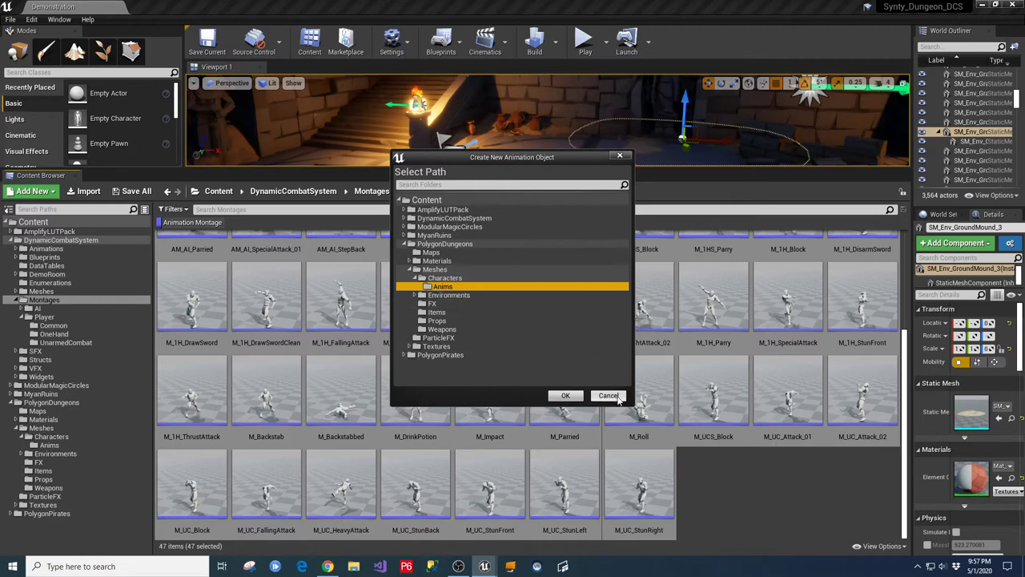
{"action": "left_click", "coordinate": [565, 395]}
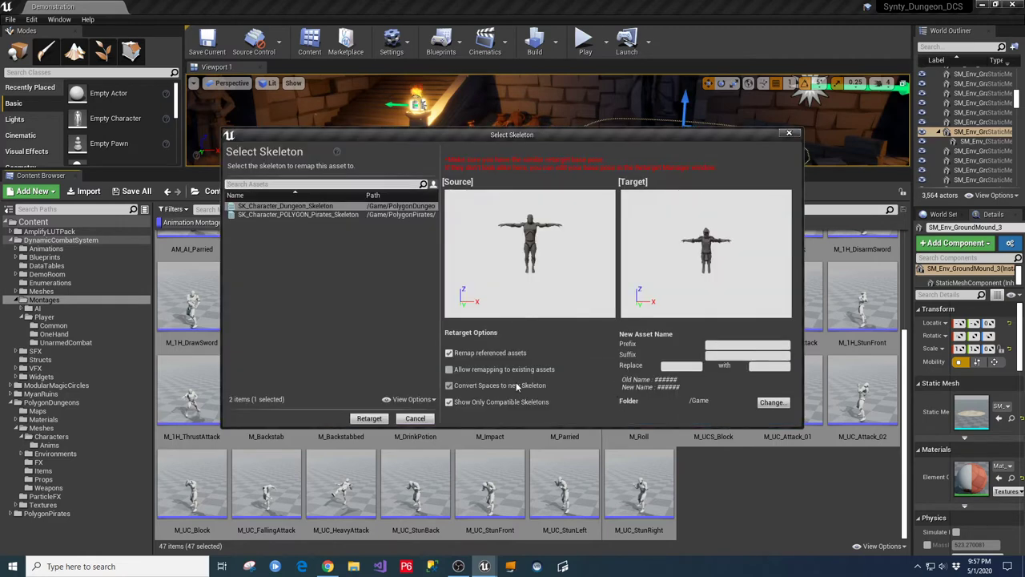
{"action": "left_click", "coordinate": [791, 135]}
Step: Show the existing retargeted montages in the PolygonDungeons Characters Anims folder, and remove the Animation Montage filter
{"action": "left_click", "coordinate": [18, 300]}
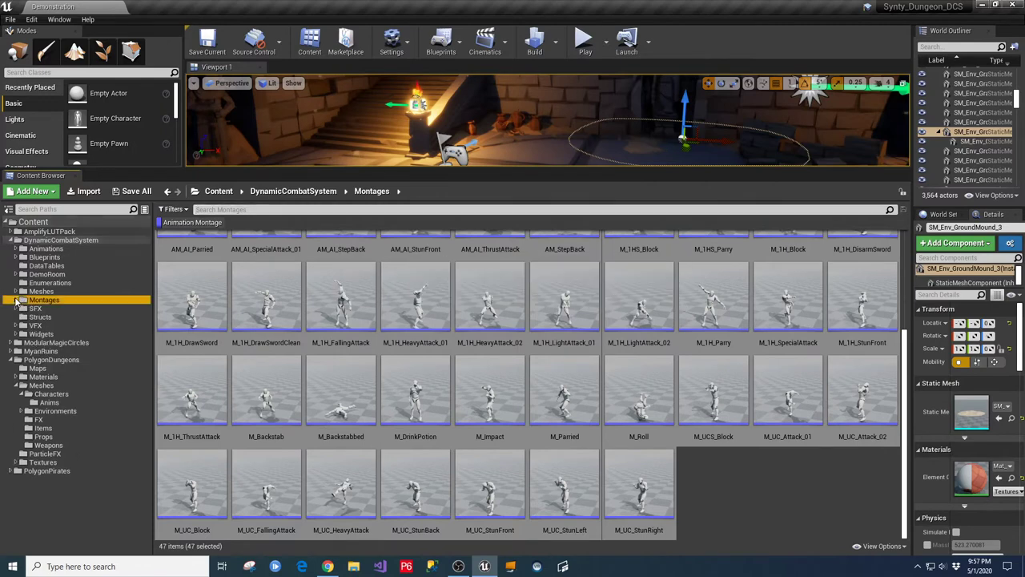
{"action": "left_click", "coordinate": [44, 359]}
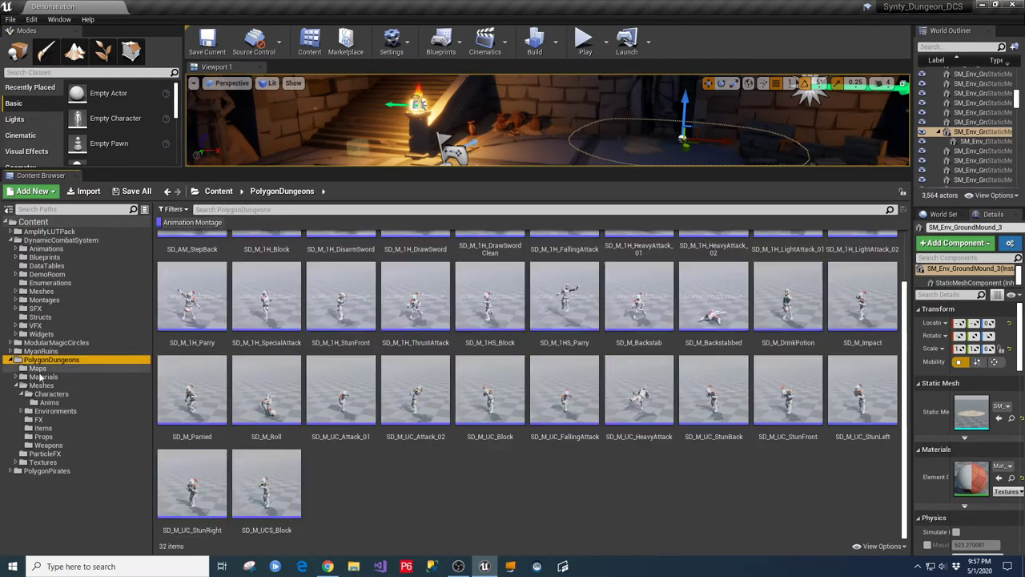
{"action": "left_click", "coordinate": [48, 393]}
{"action": "left_click", "coordinate": [50, 402]}
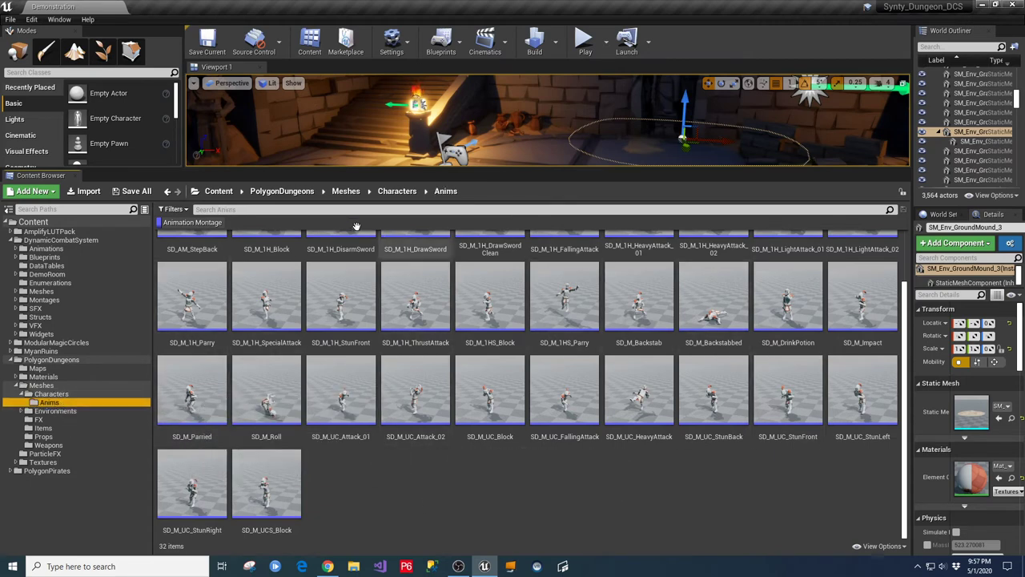
{"action": "left_click", "coordinate": [173, 209]}
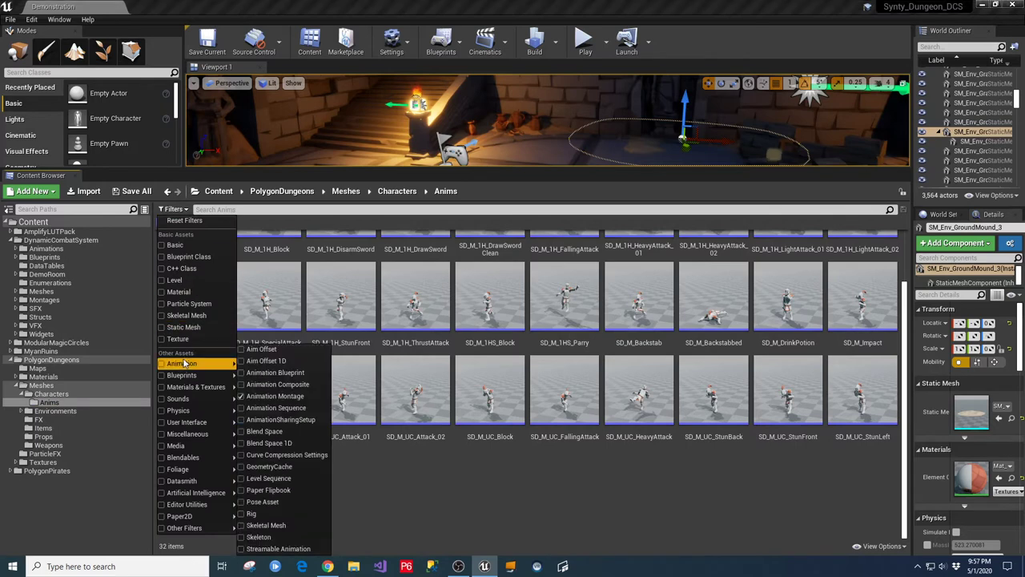
{"action": "left_click", "coordinate": [275, 396]}
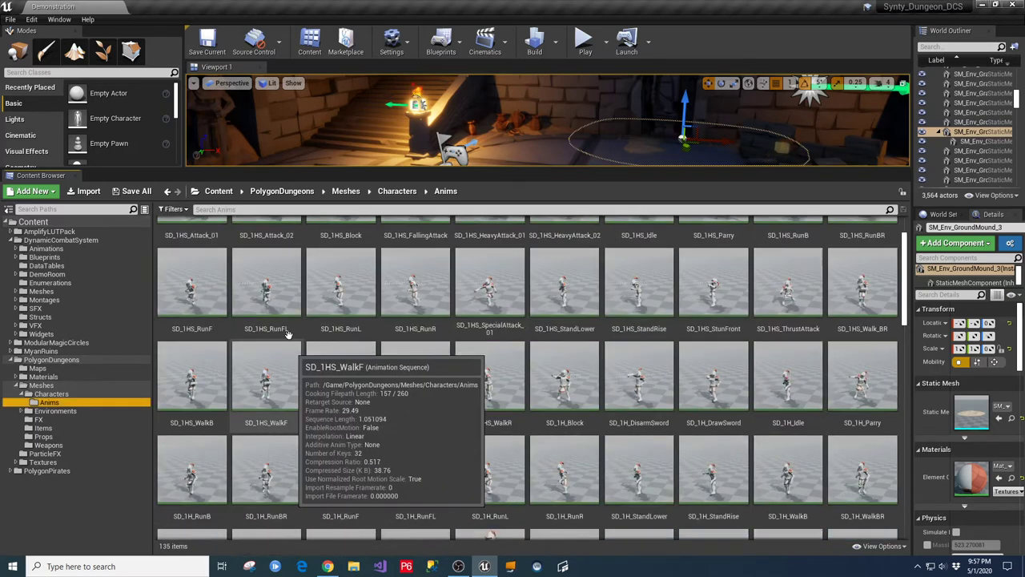
Step: Open the DynamicCombatSystem DataTables folder and select the DT_Player_1H_Montages data table
{"action": "left_click", "coordinate": [22, 386]}
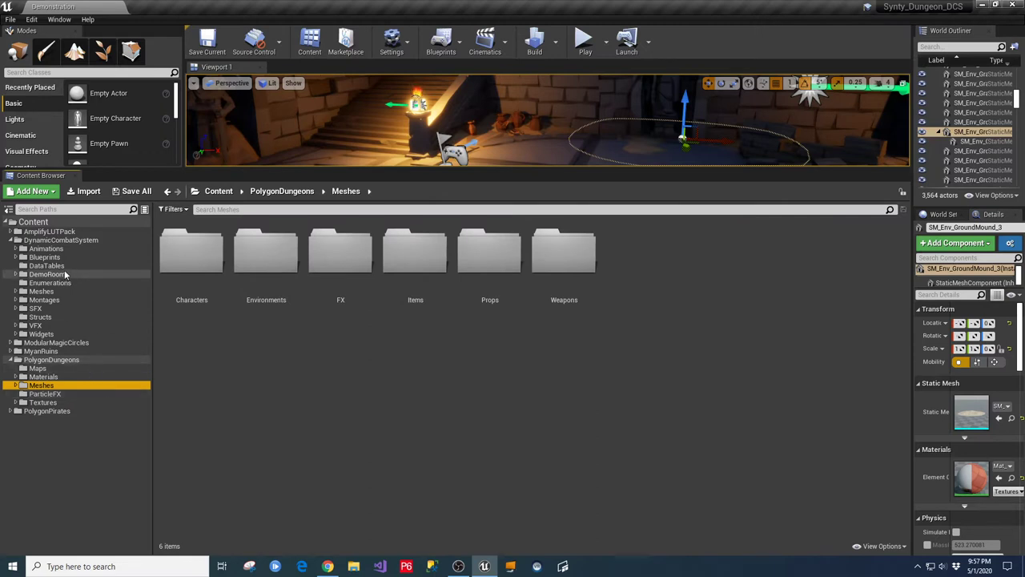
{"action": "left_click", "coordinate": [45, 241]}
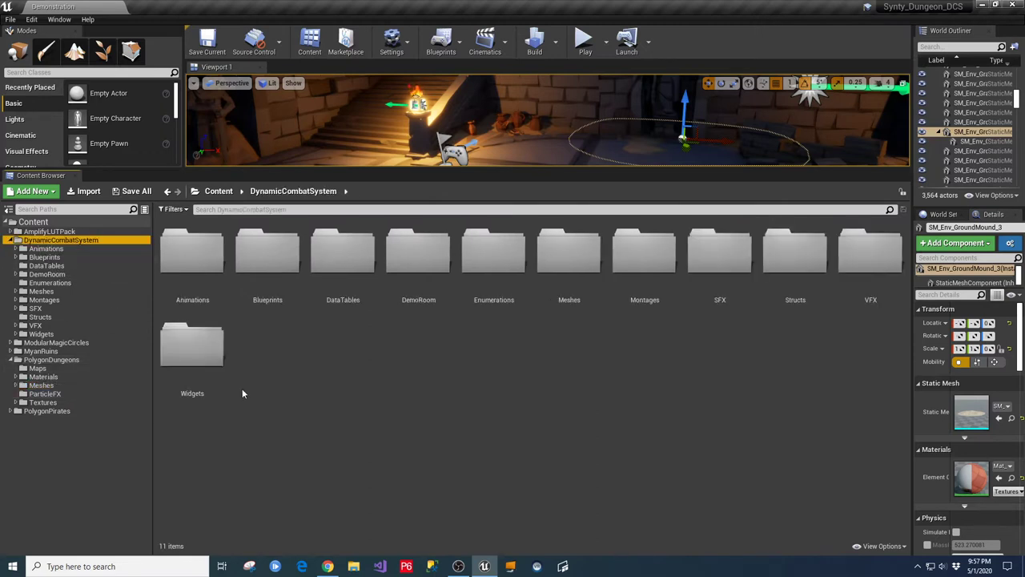
{"action": "double_click", "coordinate": [332, 264]}
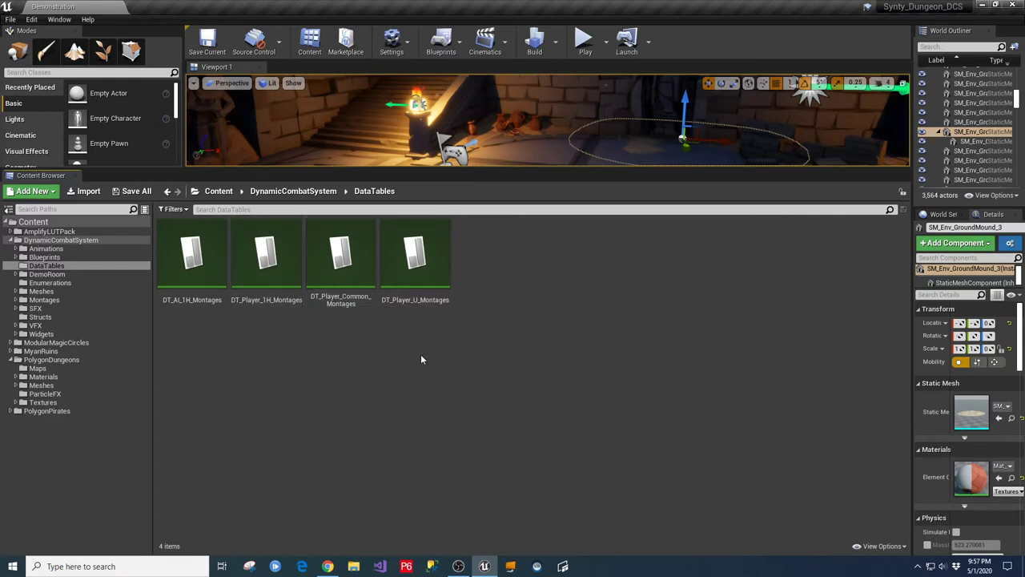
{"action": "left_click", "coordinate": [271, 253]}
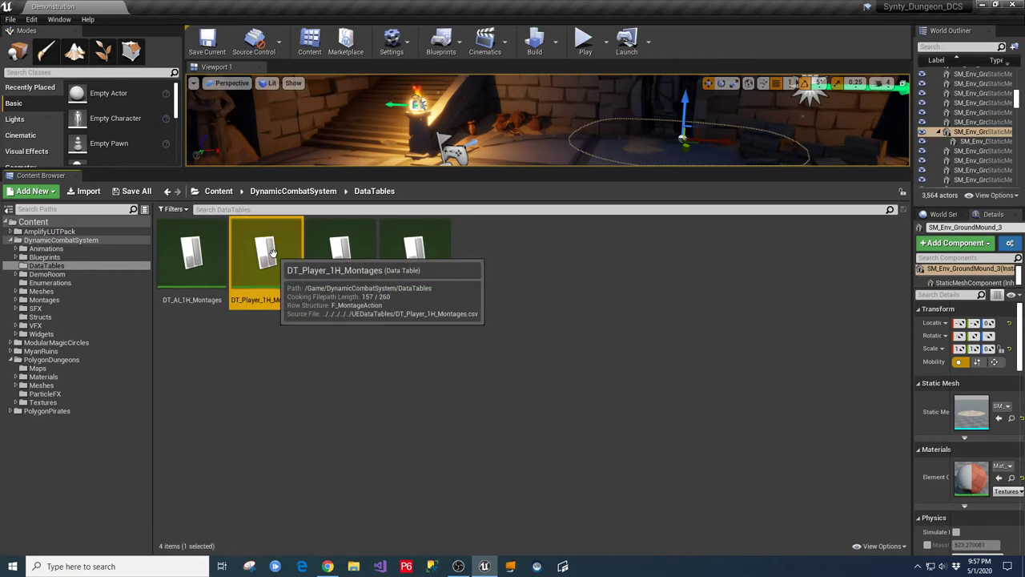
Step: Open the DT_Player_1H, DT_Player_Common and DT_Player_U montage data tables for editing, and show DT_Player_1H_Montages
{"action": "left_click", "coordinate": [439, 261], "text": "shift"}
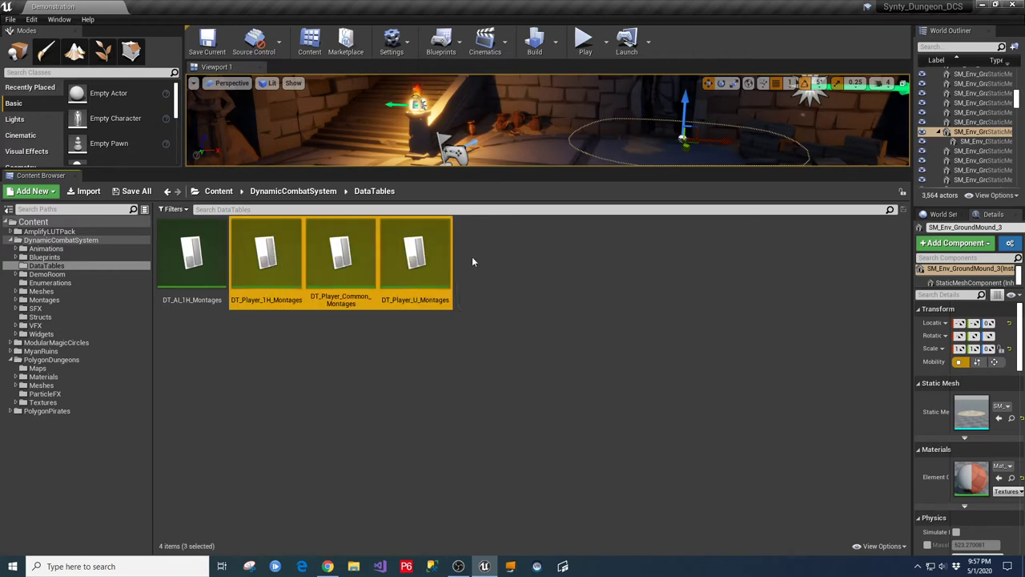
{"action": "right_click", "coordinate": [422, 257]}
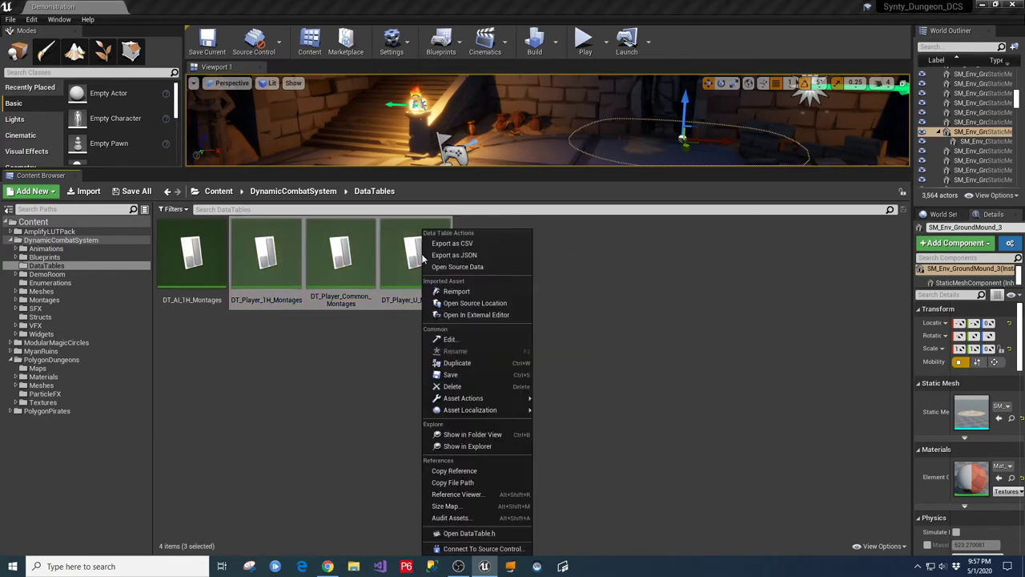
{"action": "left_click", "coordinate": [450, 339]}
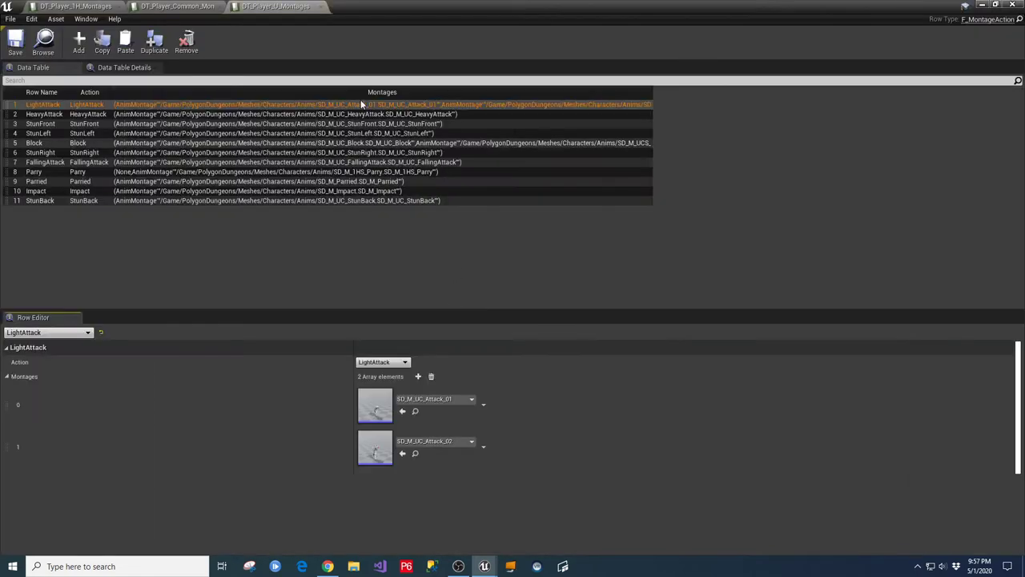
{"action": "left_click", "coordinate": [94, 7]}
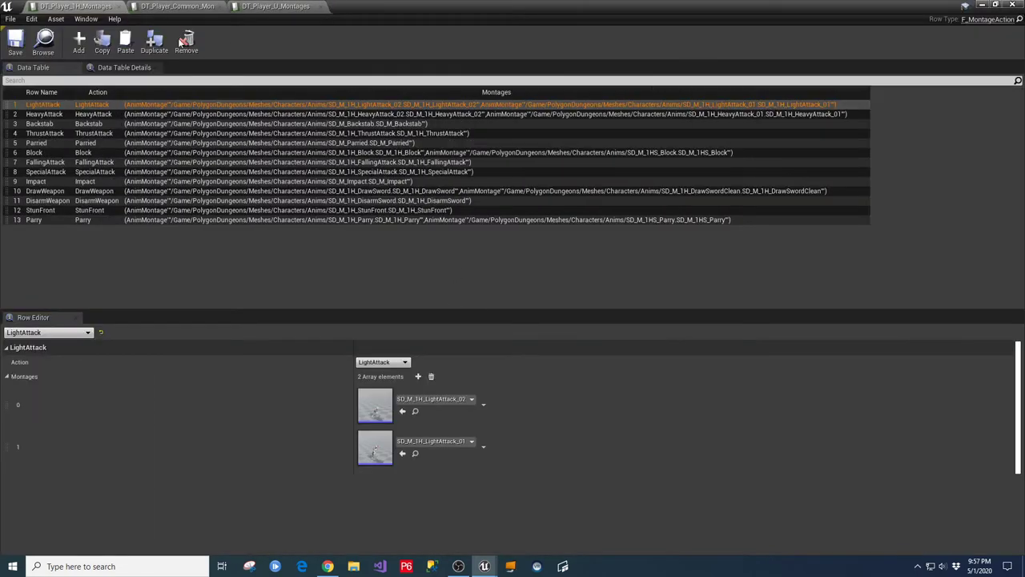
Step: Examine the montages assigned to the rows of DT_Player_1H_Montages, from ThrustAttack onward and back up to LightAttack
{"action": "left_click", "coordinate": [89, 133]}
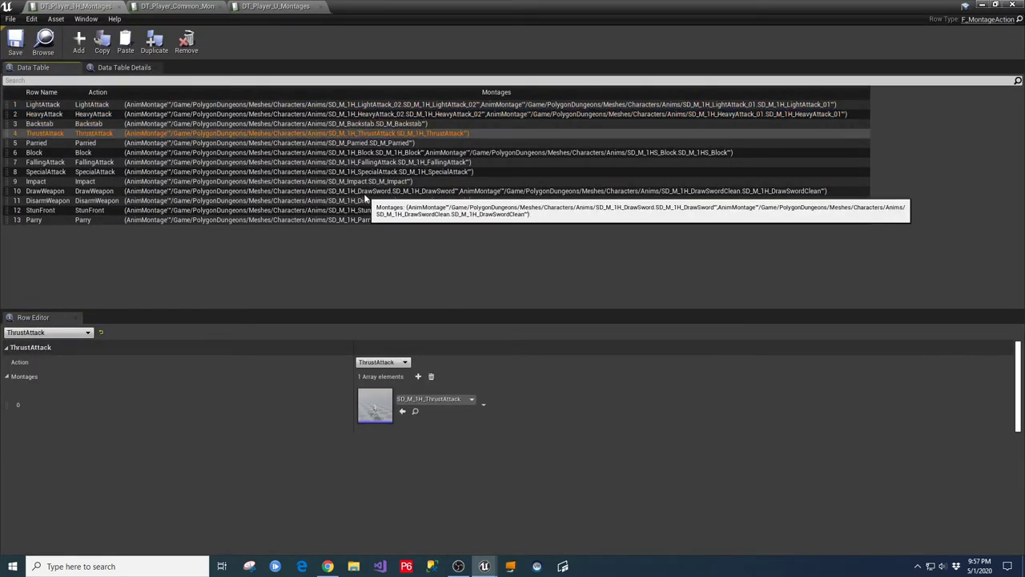
{"action": "key", "text": "Down"}
{"action": "key", "text": "Down"}
{"action": "key", "text": "Down"}
{"action": "key", "text": "Down"}
{"action": "key", "text": "Down"}
{"action": "key", "text": "Down"}
{"action": "key", "text": "Up"}
{"action": "key", "text": "Up"}
{"action": "key", "text": "Up"}
{"action": "key", "text": "Up"}
{"action": "key", "text": "Up"}
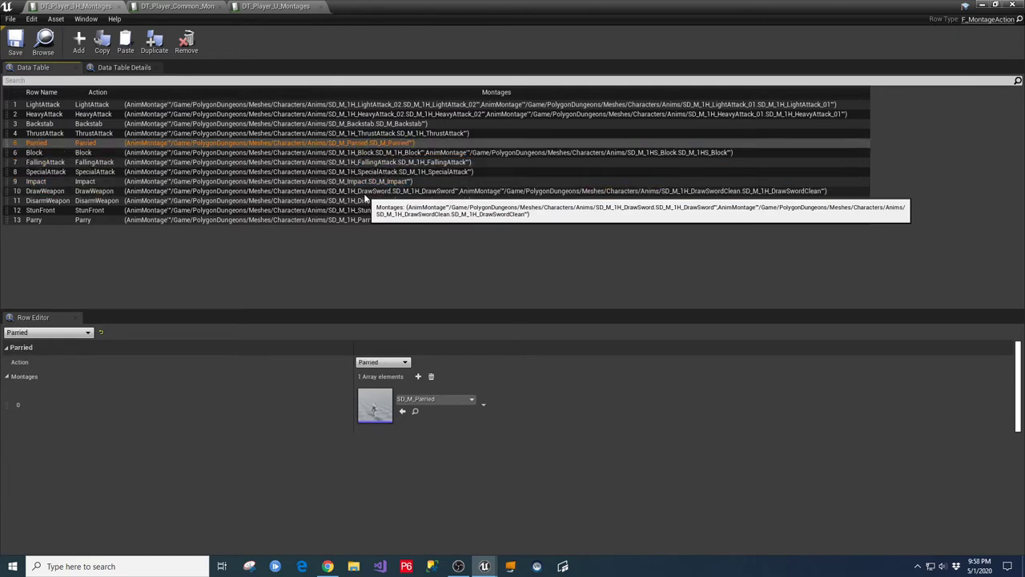
{"action": "key", "text": "Up"}
{"action": "key", "text": "Up"}
{"action": "key", "text": "Up"}
{"action": "key", "text": "Up"}
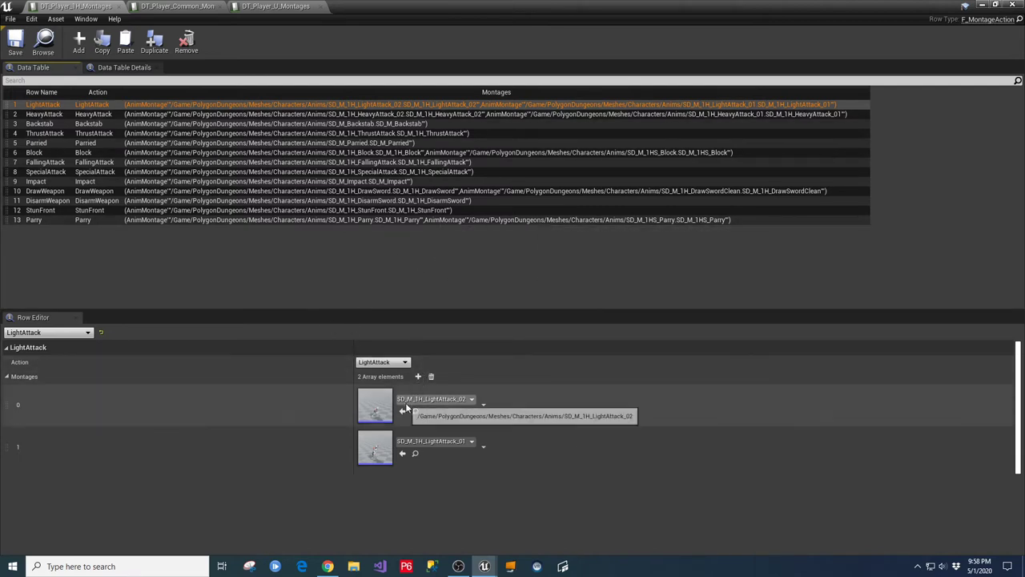
Step: Show the montages available for the first Montages element of the LightAttack row
{"action": "left_click", "coordinate": [473, 401]}
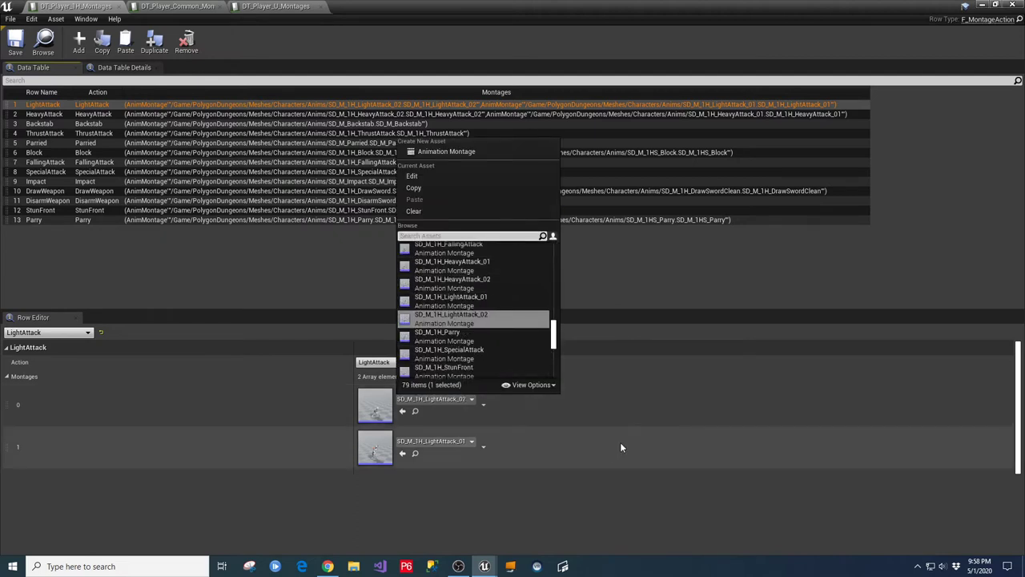
{"action": "left_click", "coordinate": [621, 445]}
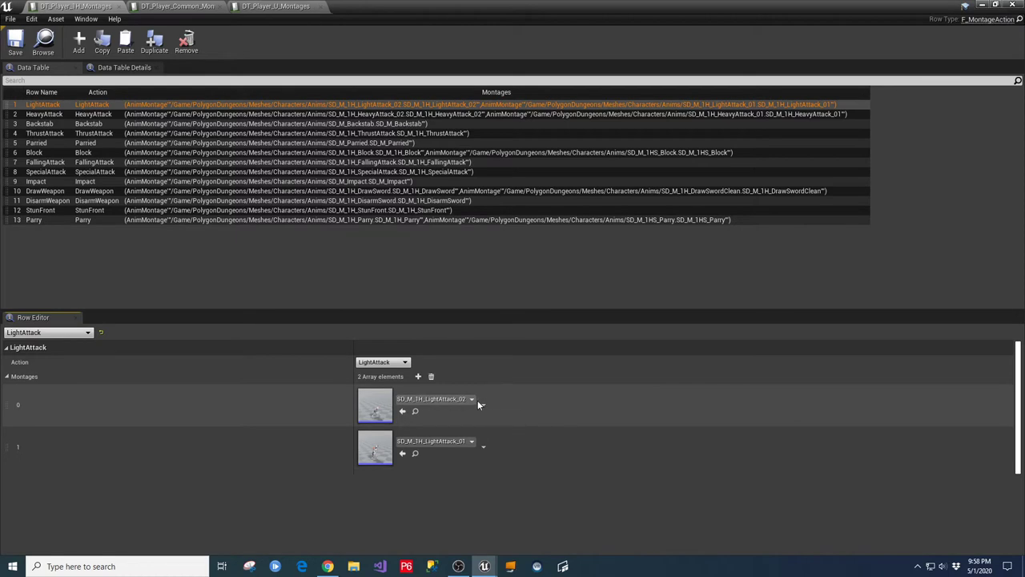
{"action": "left_click", "coordinate": [474, 400]}
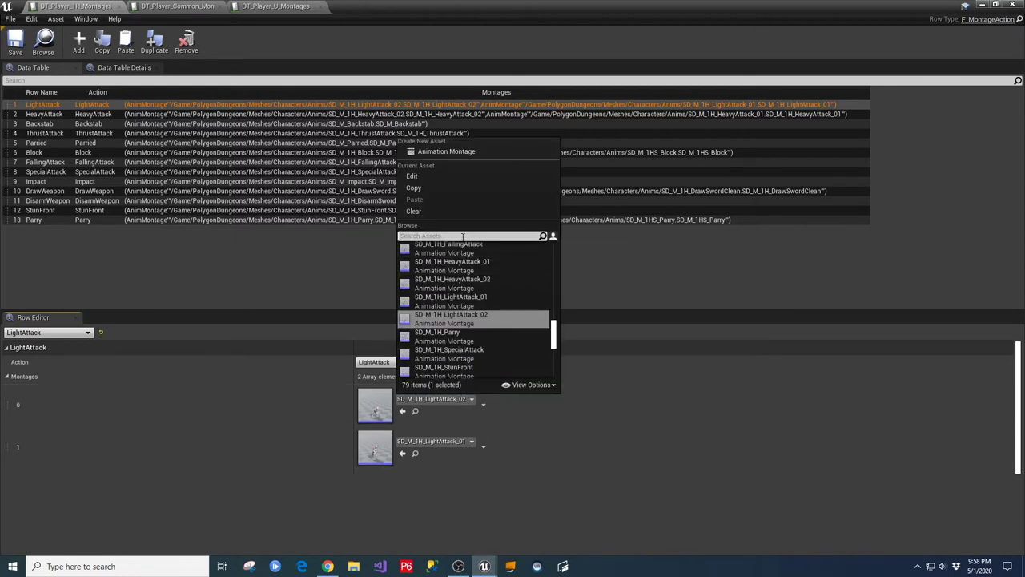
Step: Search the available animation montages for "1h light attack" in the LightAttack row's first montage entry, and close the asset picker
{"action": "type", "text": "1h"}
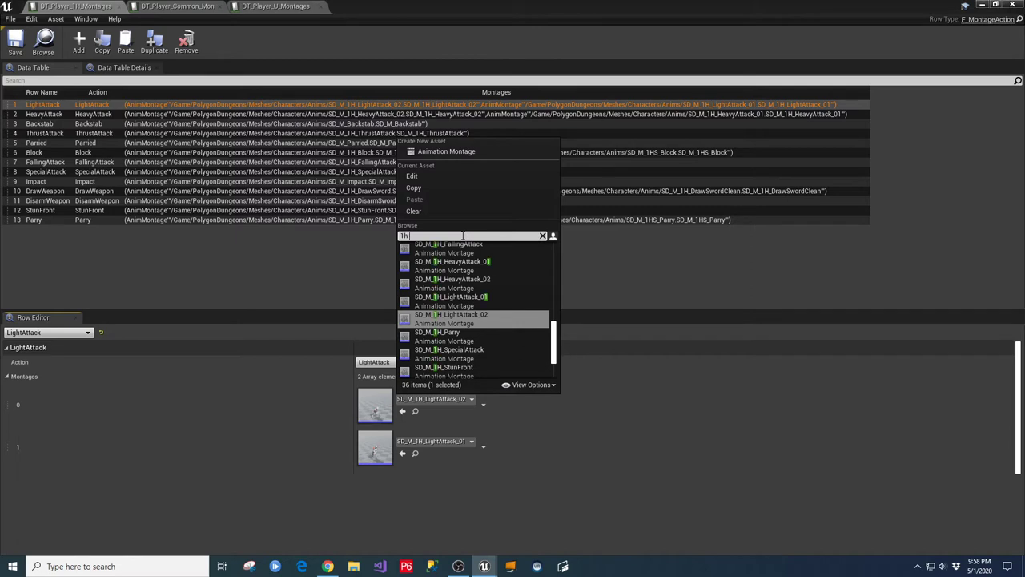
{"action": "type", "text": " light attack"}
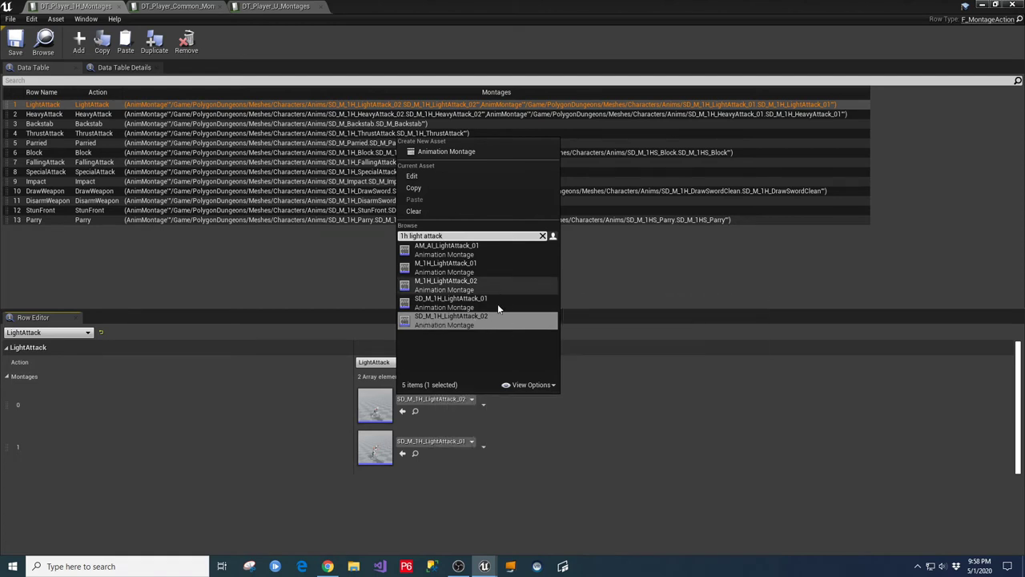
{"action": "left_click", "coordinate": [593, 422]}
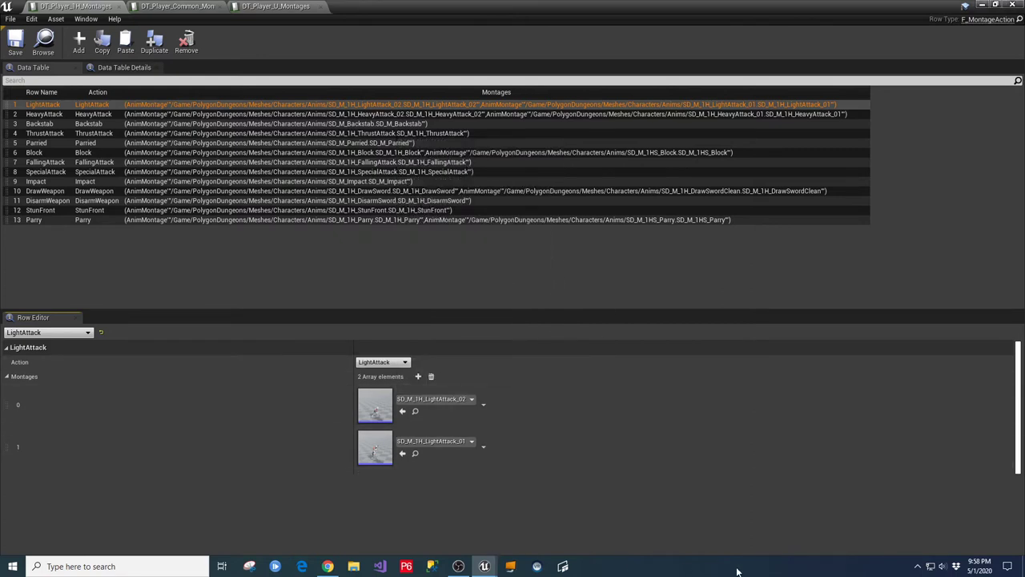
Step: Switch to the Epic Games Launcher, filter the Vault in the Unreal Engine library by "dyn", and open the Dynamic Combat System product page
{"action": "left_click", "coordinate": [918, 566]}
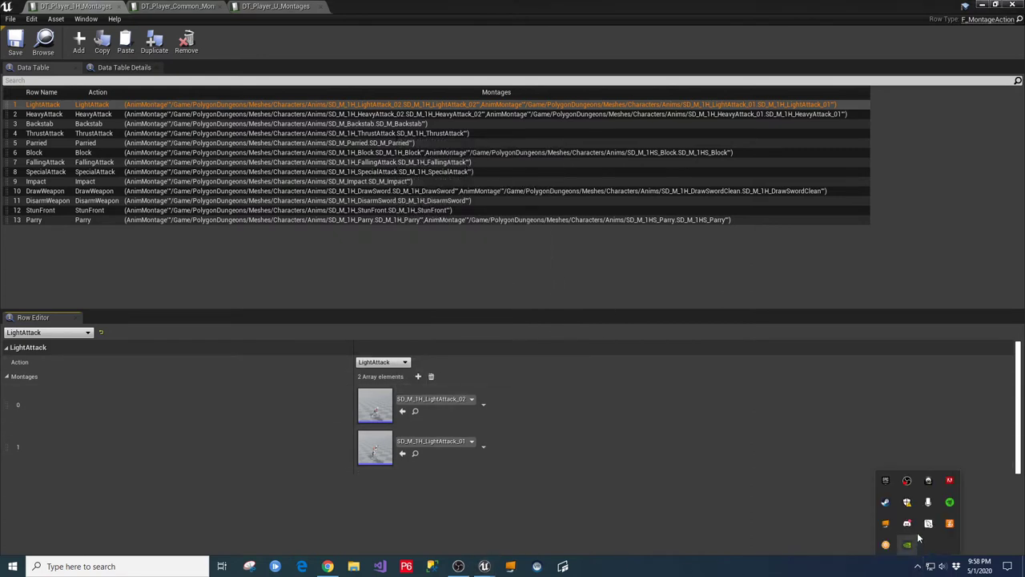
{"action": "left_click", "coordinate": [886, 479]}
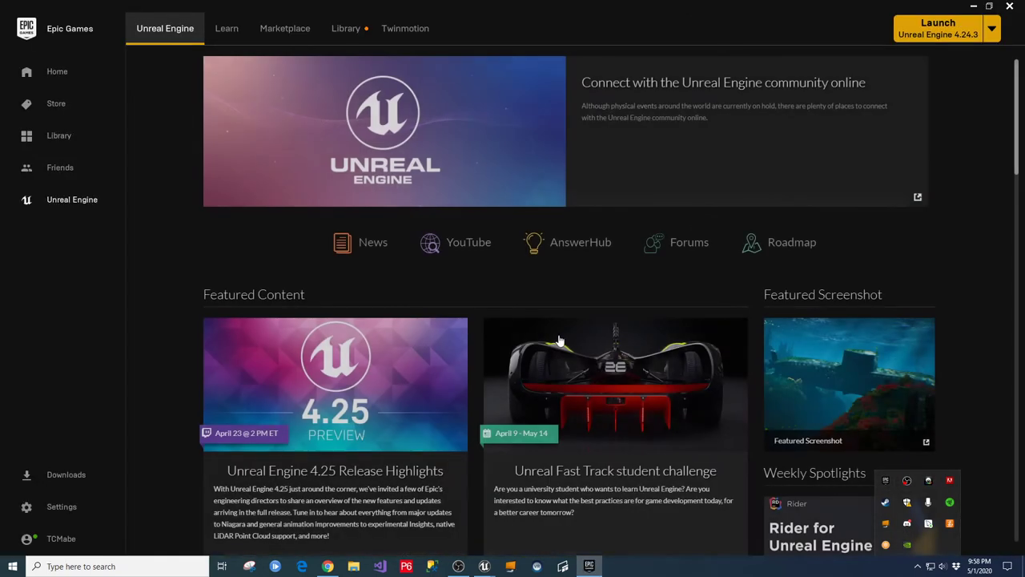
{"action": "left_click", "coordinate": [352, 31]}
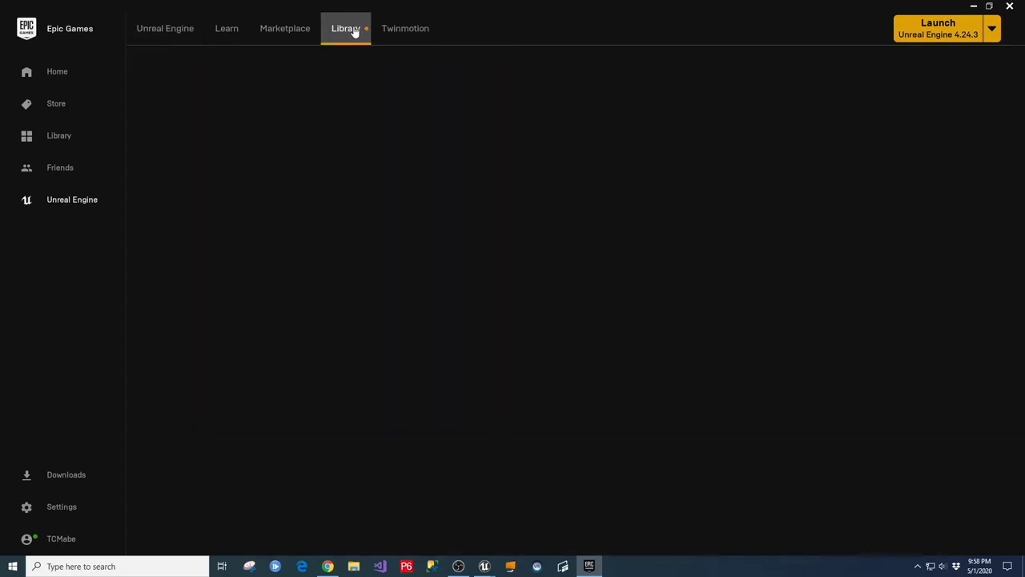
{"action": "scroll", "coordinate": [682, 392], "scroll_direction": "down", "scroll_amount": 2}
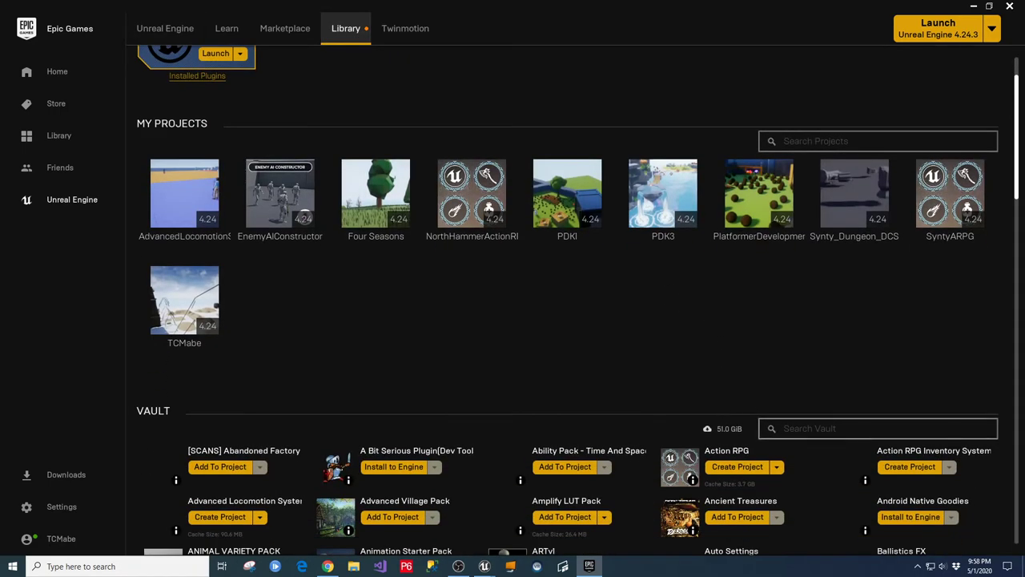
{"action": "type", "text": "dyn"}
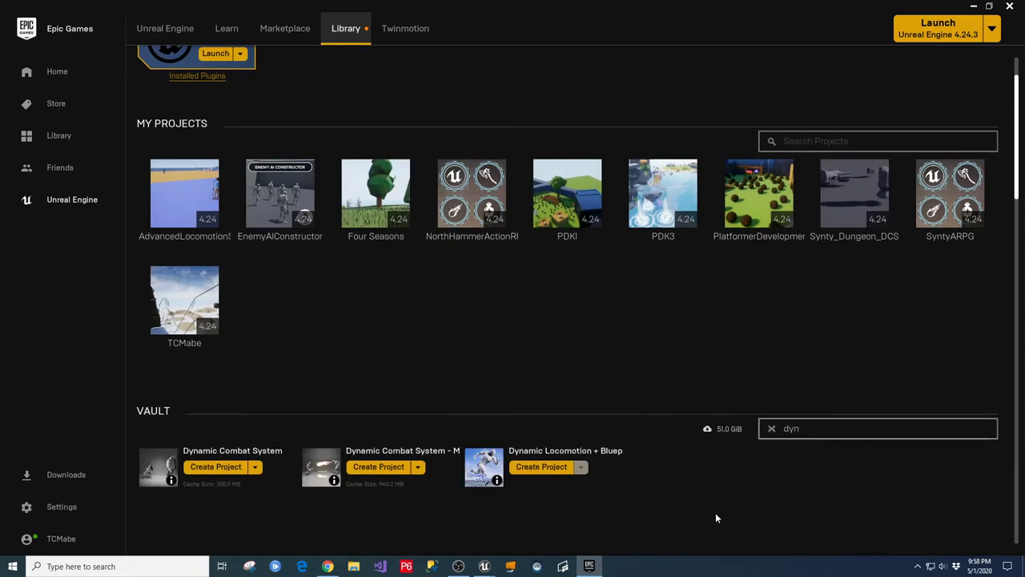
{"action": "left_click", "coordinate": [249, 453]}
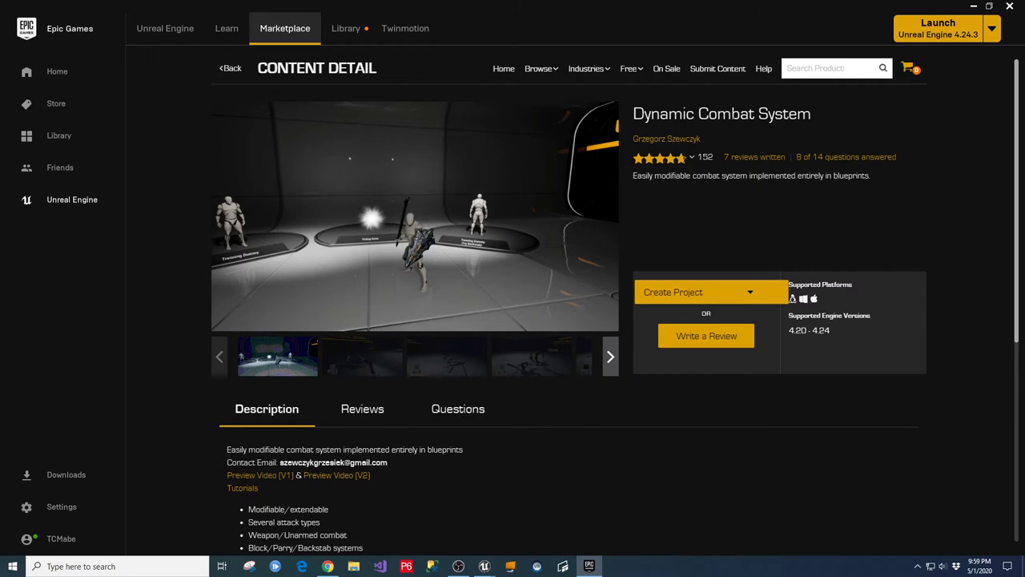
Step: Open the tutorials site linked in the Dynamic Combat System description and play the Different Skeleton video
{"action": "scroll", "coordinate": [513, 465], "scroll_direction": "down", "scroll_amount": 3}
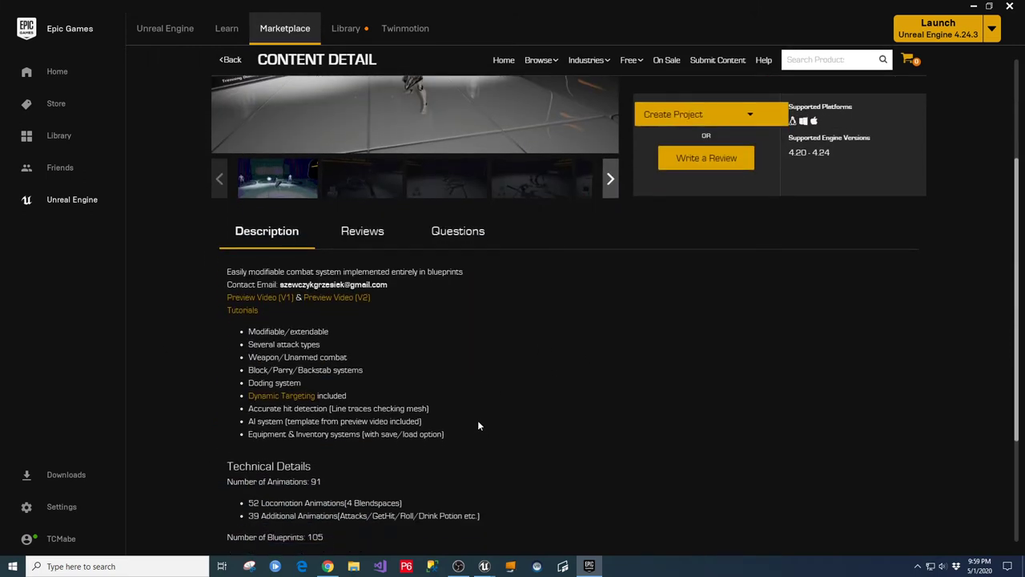
{"action": "left_click", "coordinate": [243, 311]}
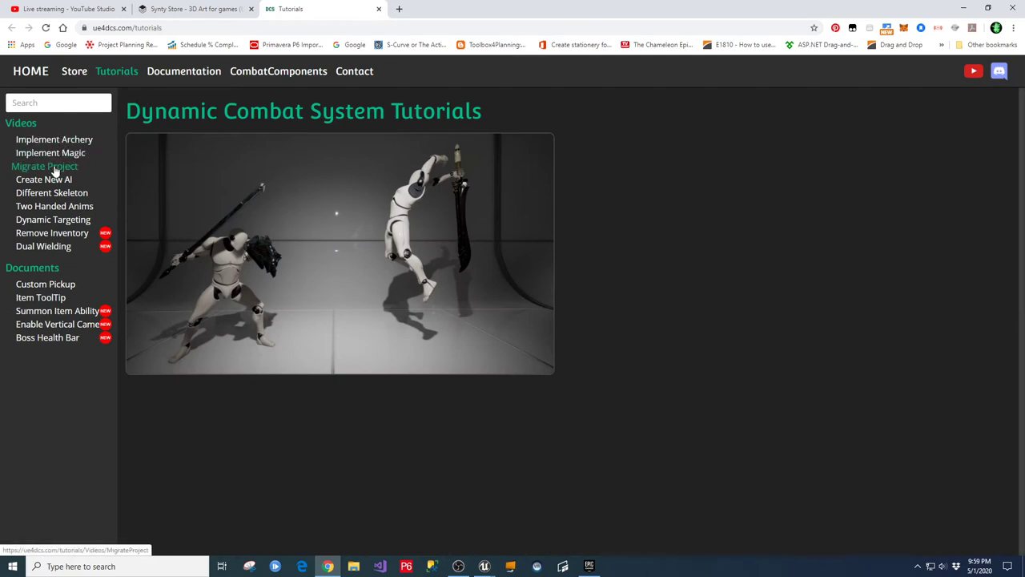
{"action": "left_click", "coordinate": [53, 194]}
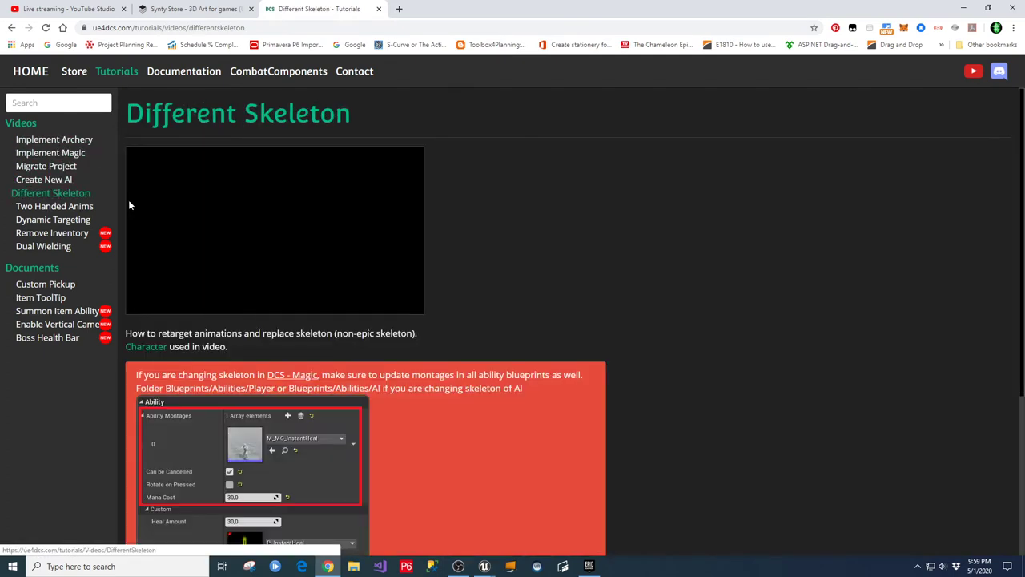
{"action": "left_click", "coordinate": [274, 231]}
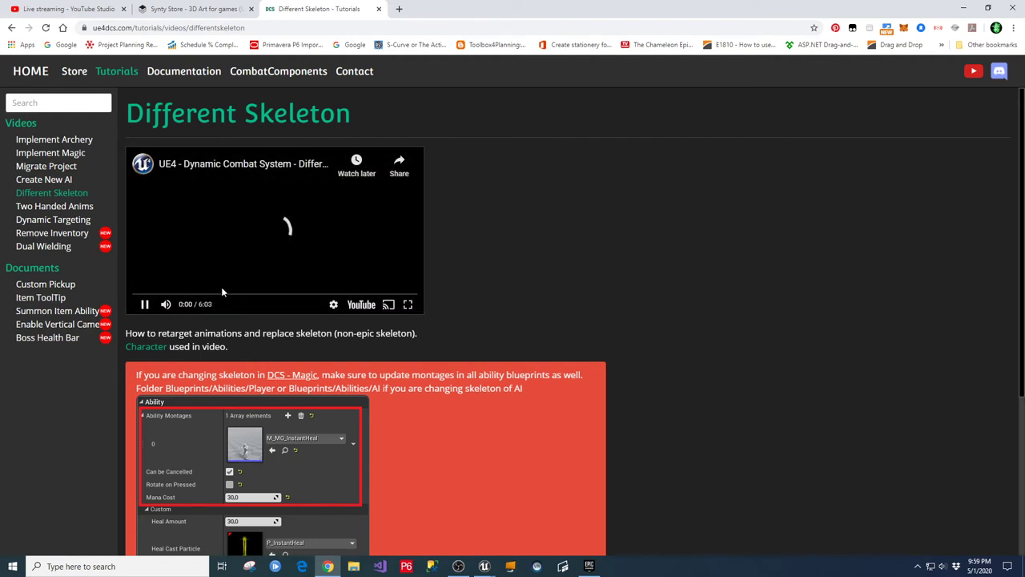
Step: Skim the Different Skeleton video around 1:25 and 2:00, viewing the skeleton retargeting part full screen, and leave it paused
{"action": "left_click", "coordinate": [201, 294]}
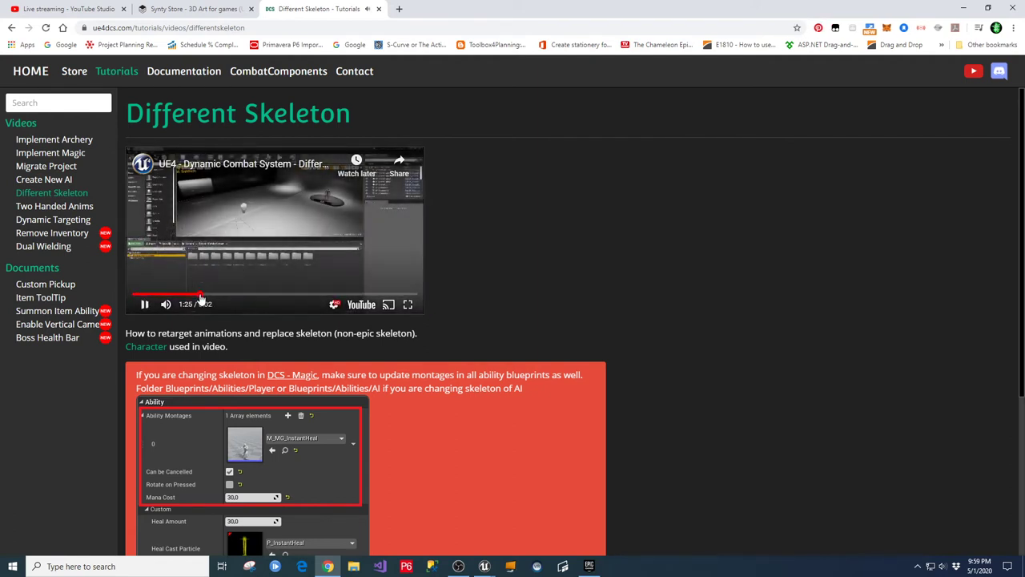
{"action": "left_click", "coordinate": [146, 306]}
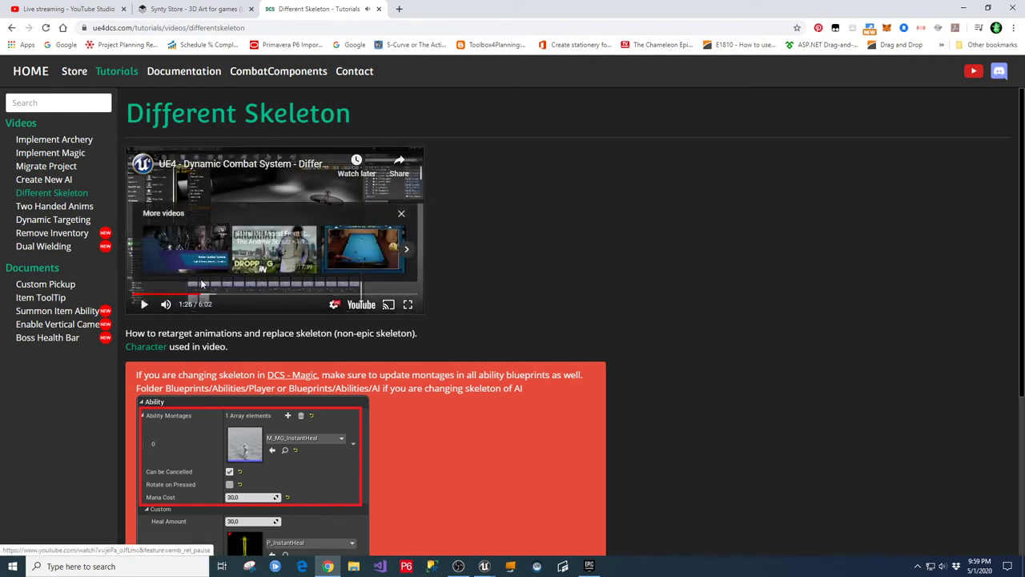
{"action": "left_click", "coordinate": [227, 295]}
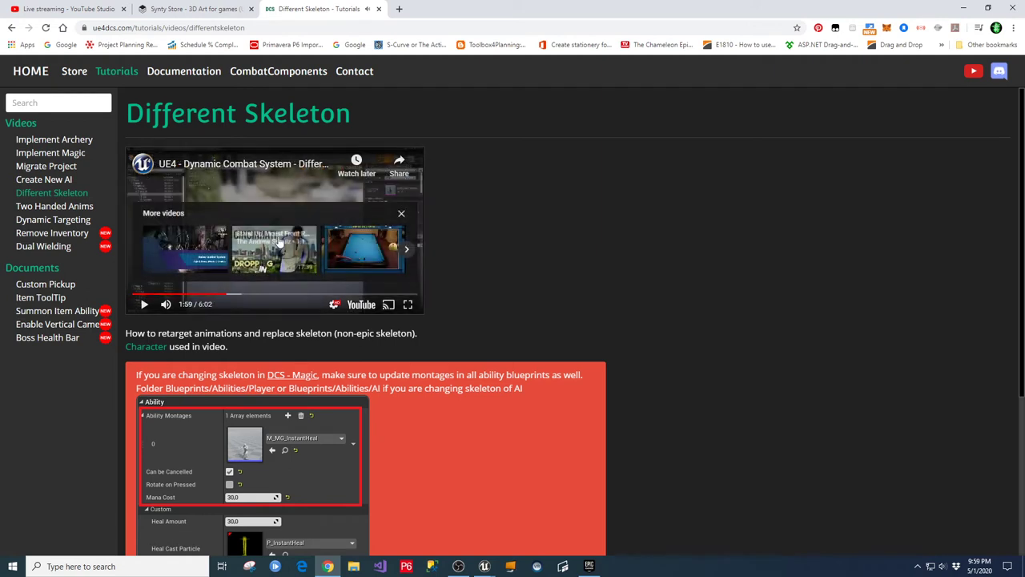
{"action": "left_click", "coordinate": [288, 194]}
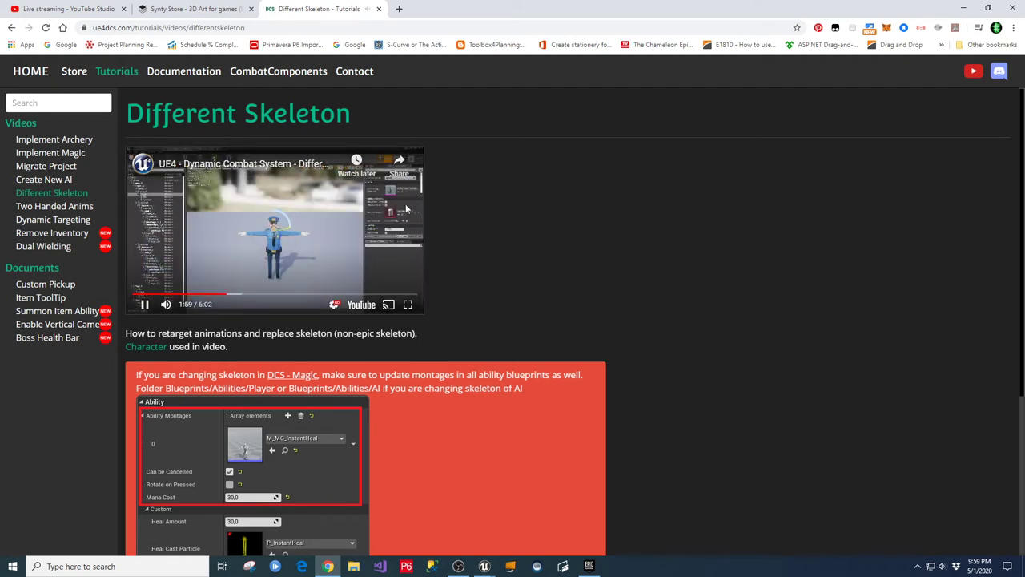
{"action": "left_click", "coordinate": [408, 304]}
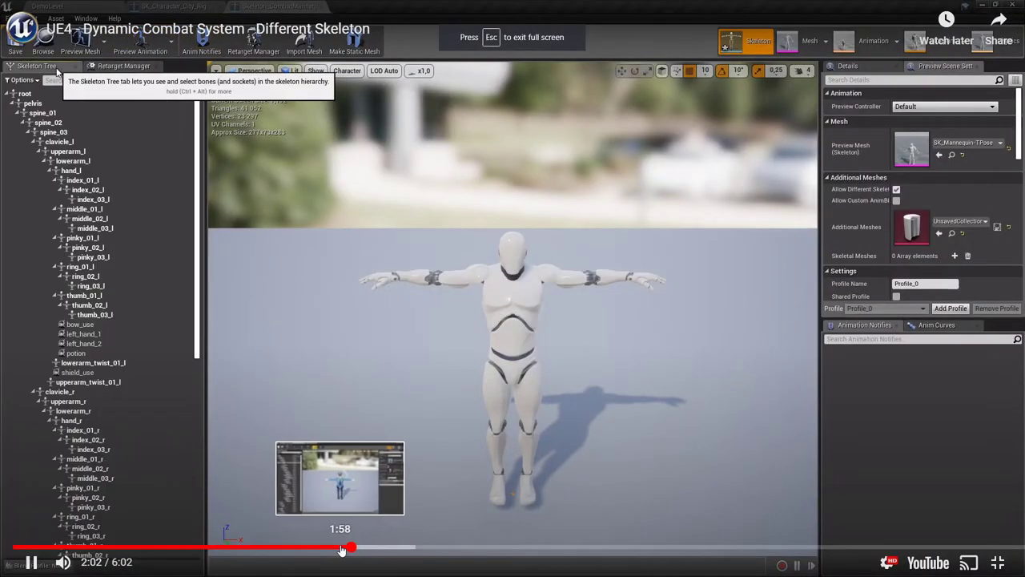
{"action": "left_click", "coordinate": [342, 550]}
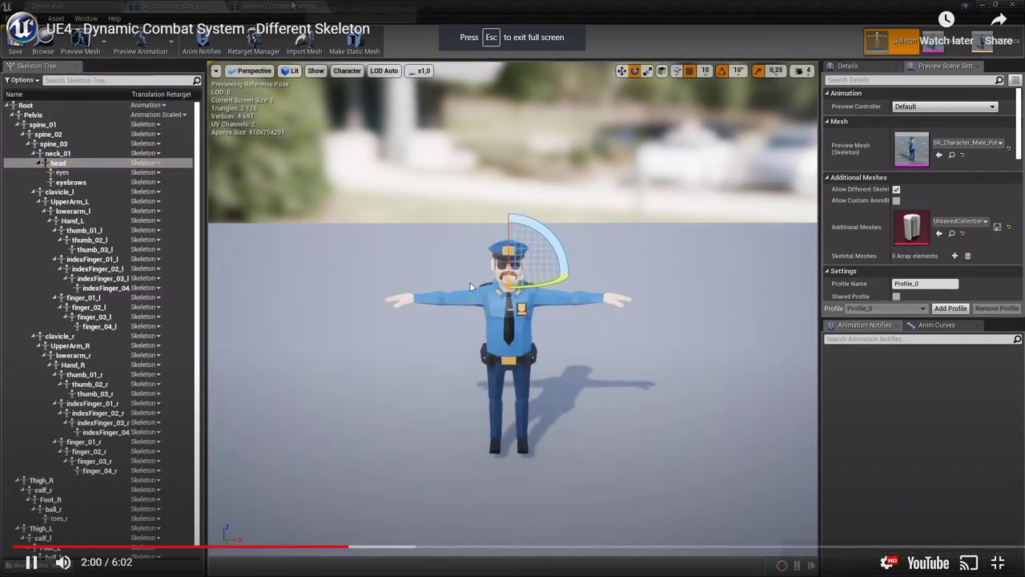
{"action": "left_click", "coordinate": [543, 269]}
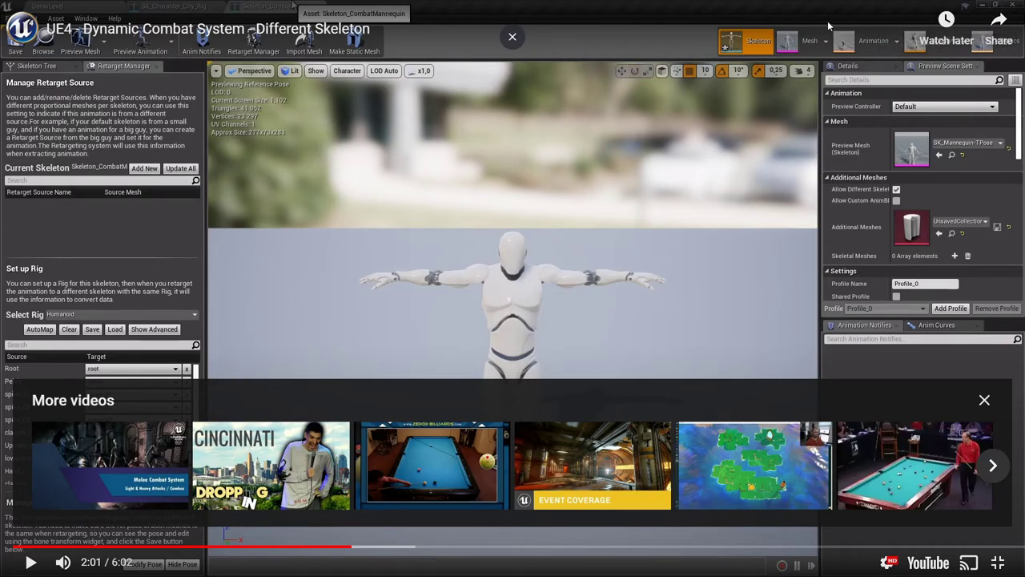
{"action": "key", "text": "Escape"}
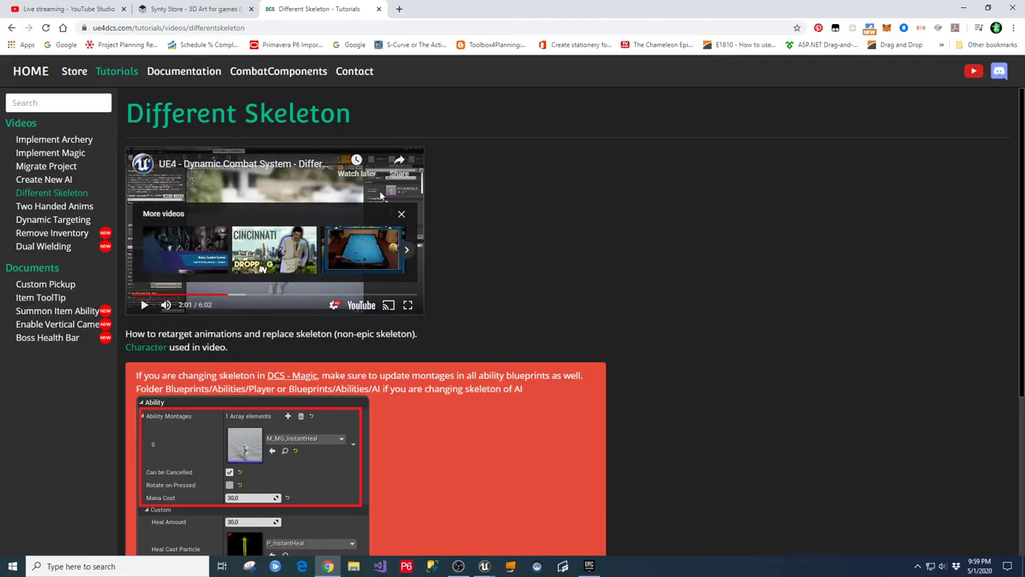
Step: Close the tutorial page, return to the Synty_Dungeon_DCS project in Unreal Editor, and close the montage data table window
{"action": "left_click", "coordinate": [380, 9]}
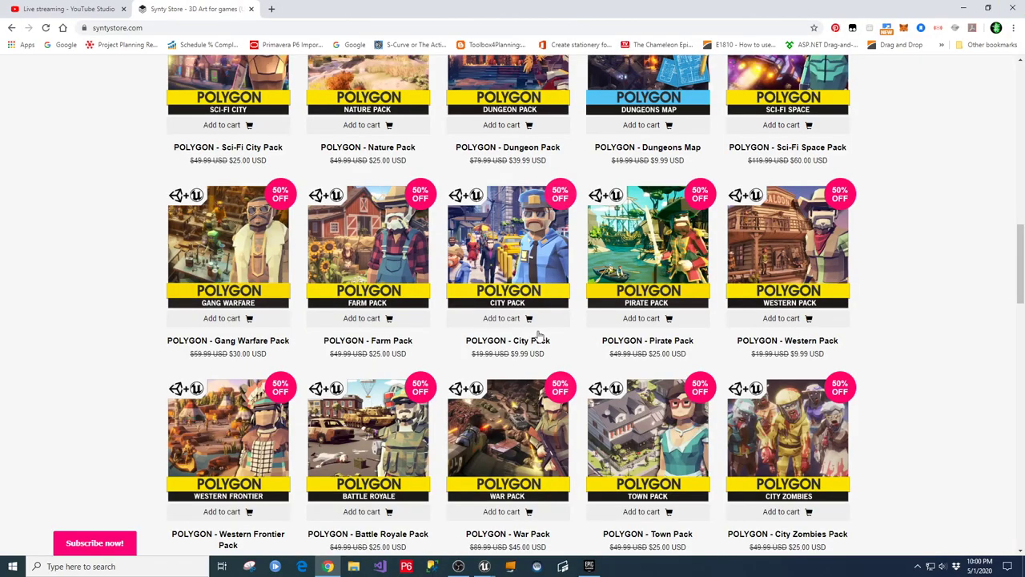
{"action": "left_click", "coordinate": [590, 566]}
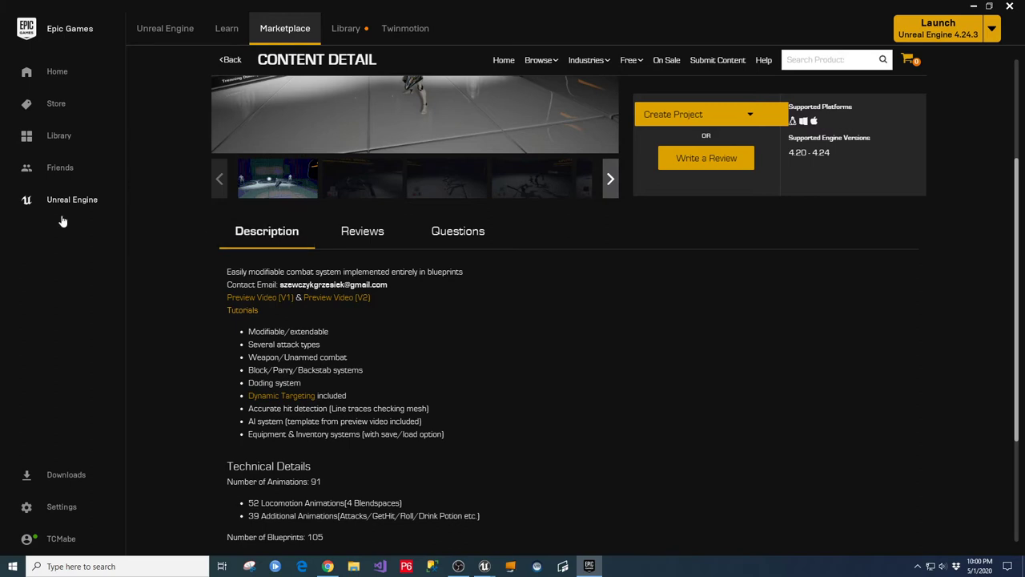
{"action": "left_click", "coordinate": [973, 5]}
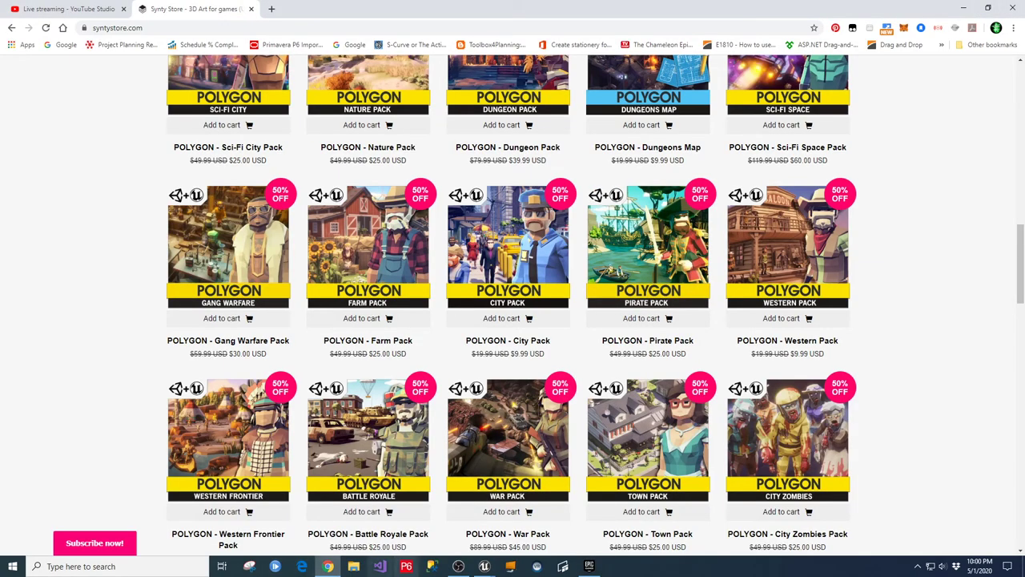
{"action": "mouse_move", "coordinate": [484, 566]}
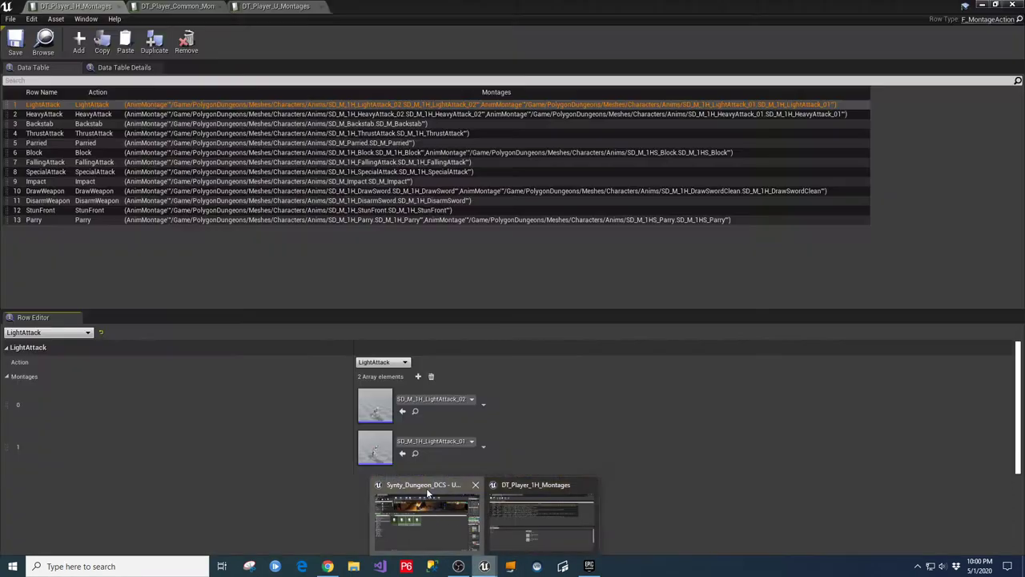
{"action": "left_click", "coordinate": [426, 490]}
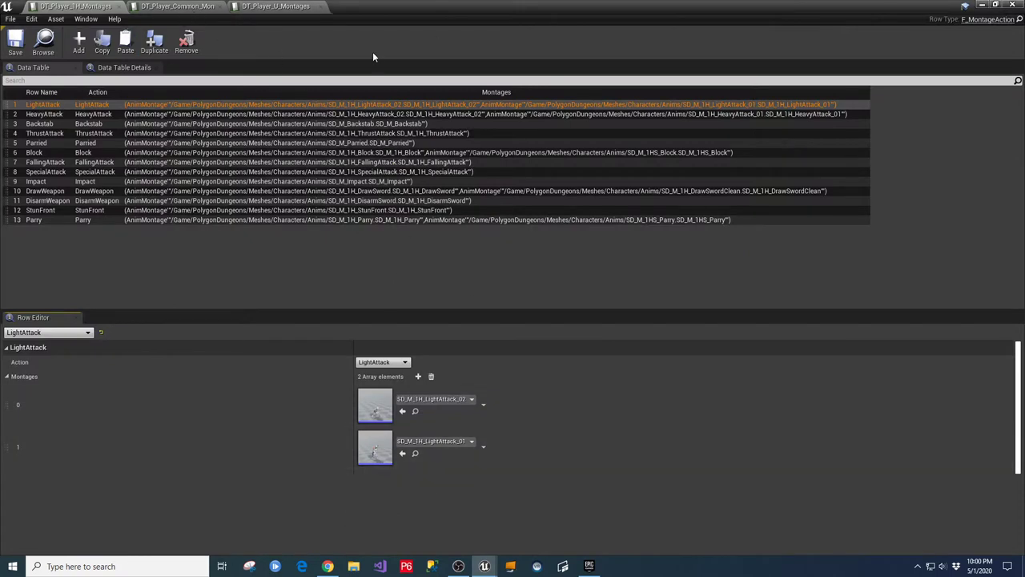
{"action": "left_click", "coordinate": [1013, 5]}
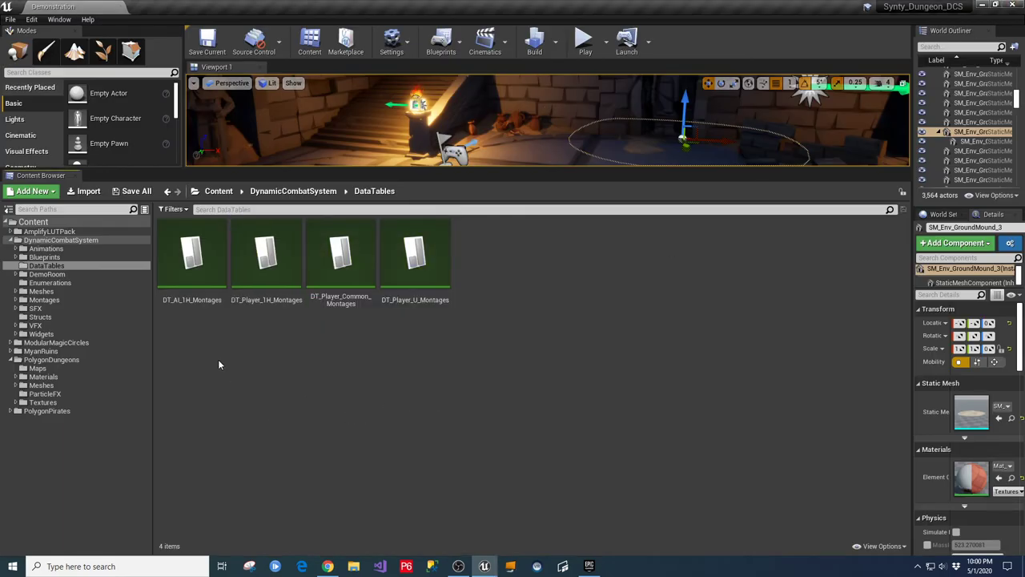
Step: Open the Skeleton_CombatMannequin skeleton from the Meshes folder of DynamicCombatSystem
{"action": "left_click", "coordinate": [45, 249]}
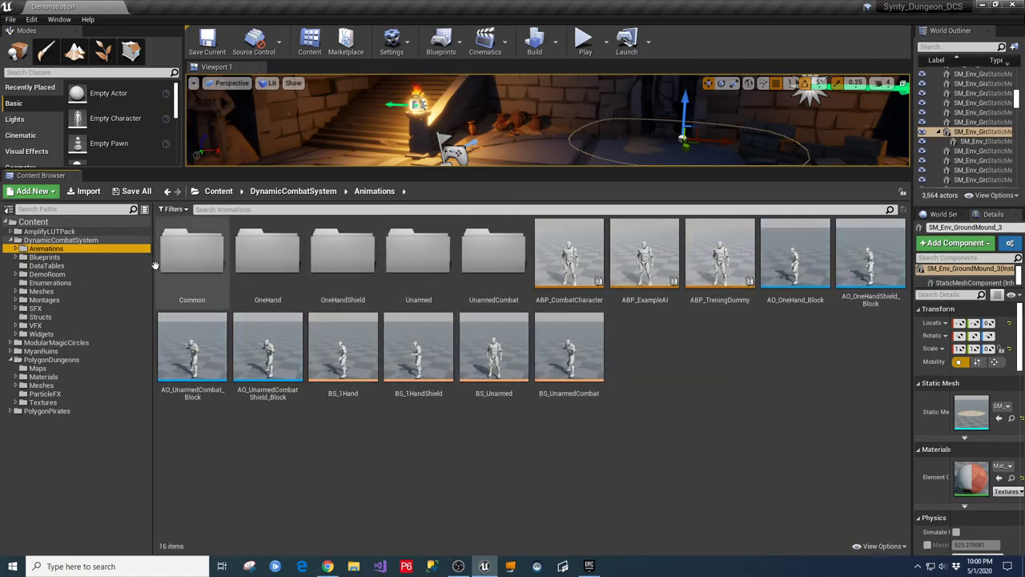
{"action": "left_click", "coordinate": [50, 240]}
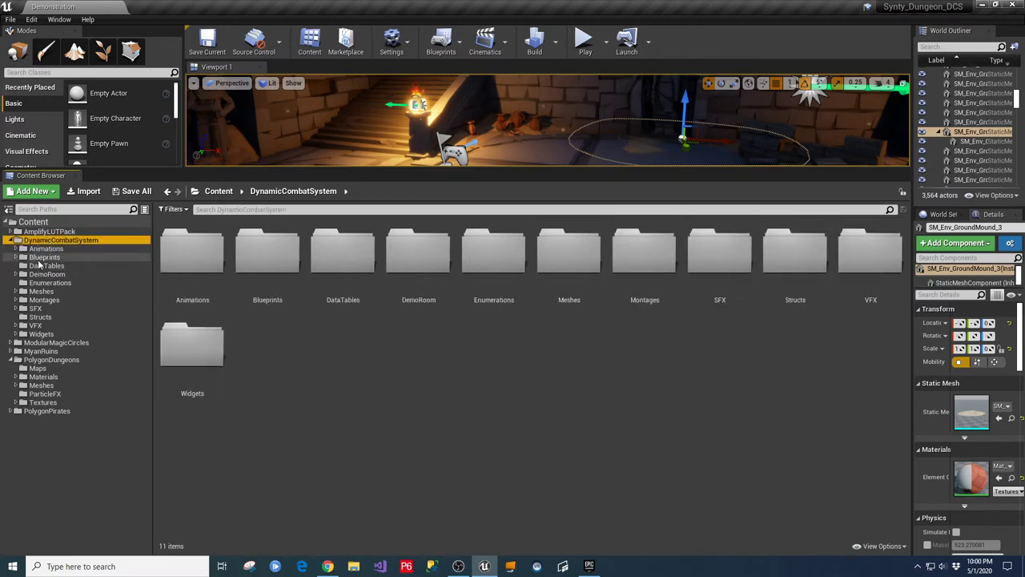
{"action": "left_click", "coordinate": [39, 292]}
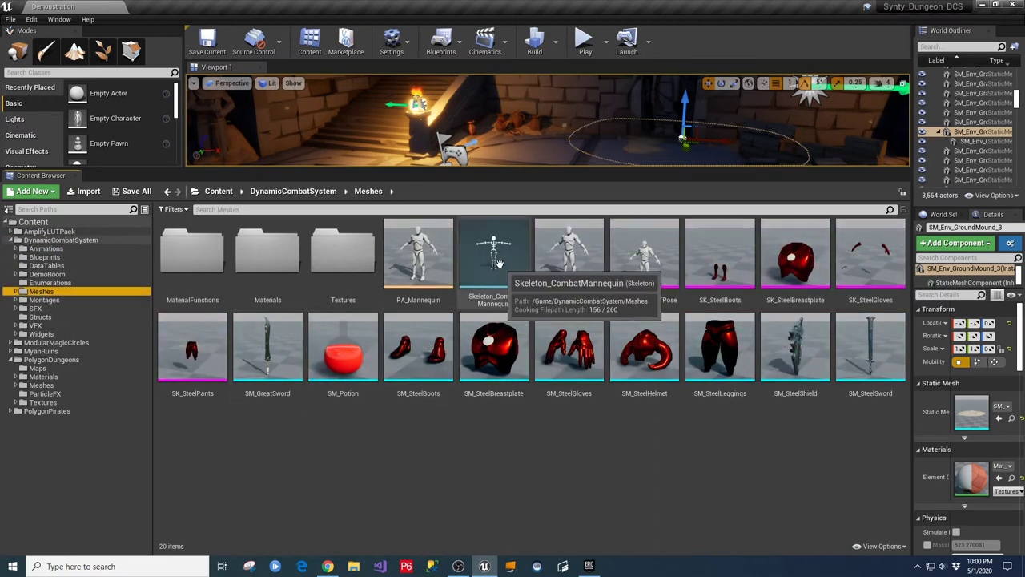
{"action": "left_click", "coordinate": [494, 258]}
{"action": "double_click", "coordinate": [494, 259]}
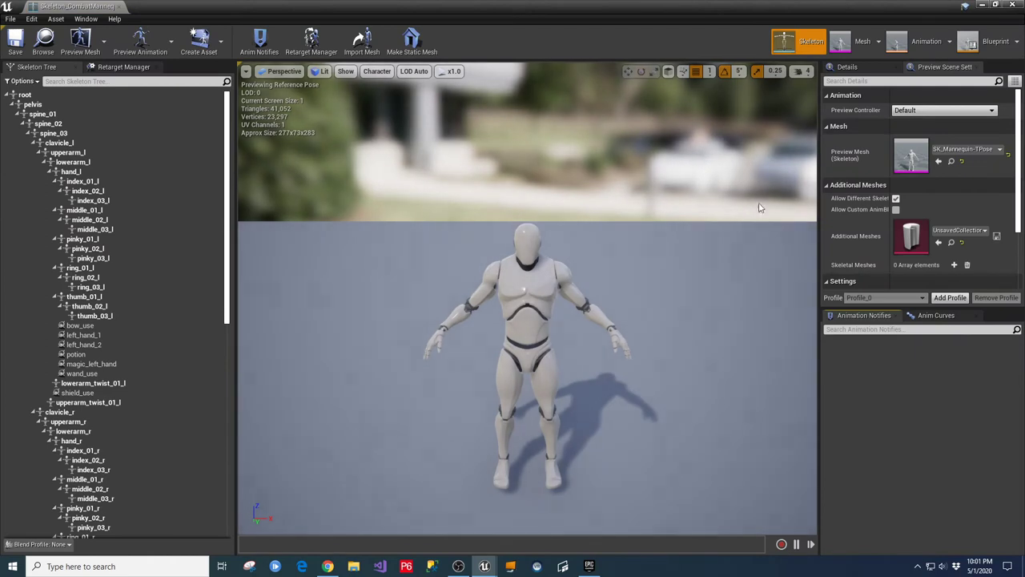
Step: Display the combat mannequin's retarget base pose in the Retarget Manager and examine it from above and from the front
{"action": "left_click", "coordinate": [132, 68]}
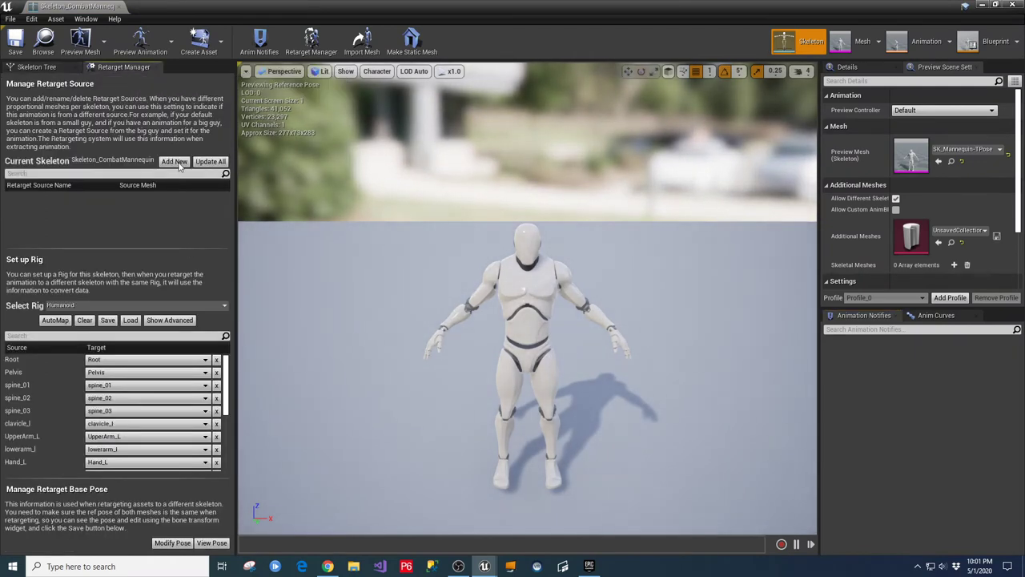
{"action": "left_click", "coordinate": [211, 542]}
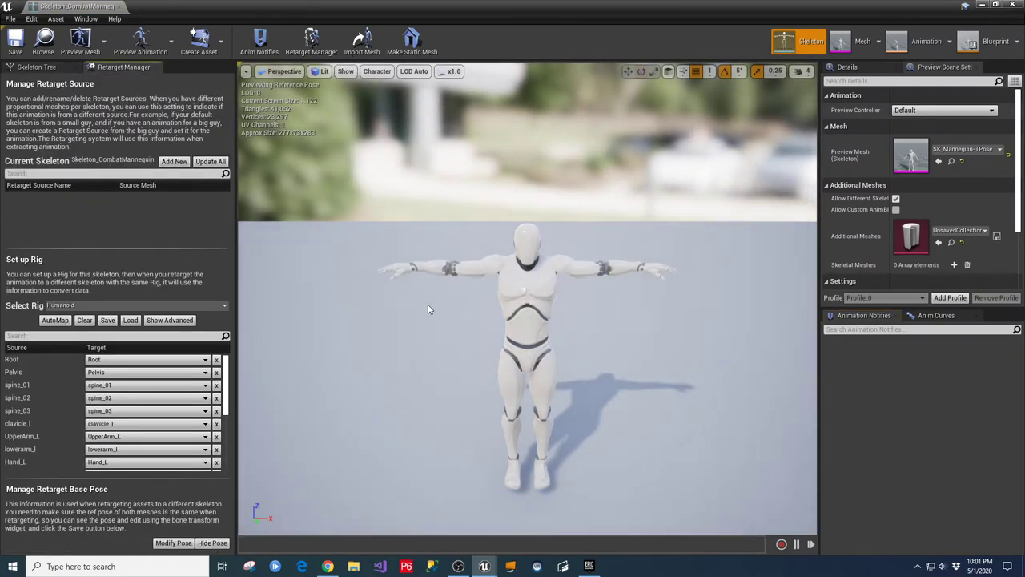
{"action": "left_click_drag", "start_coordinate": [763, 323], "coordinate": [569, 453], "text": "alt"}
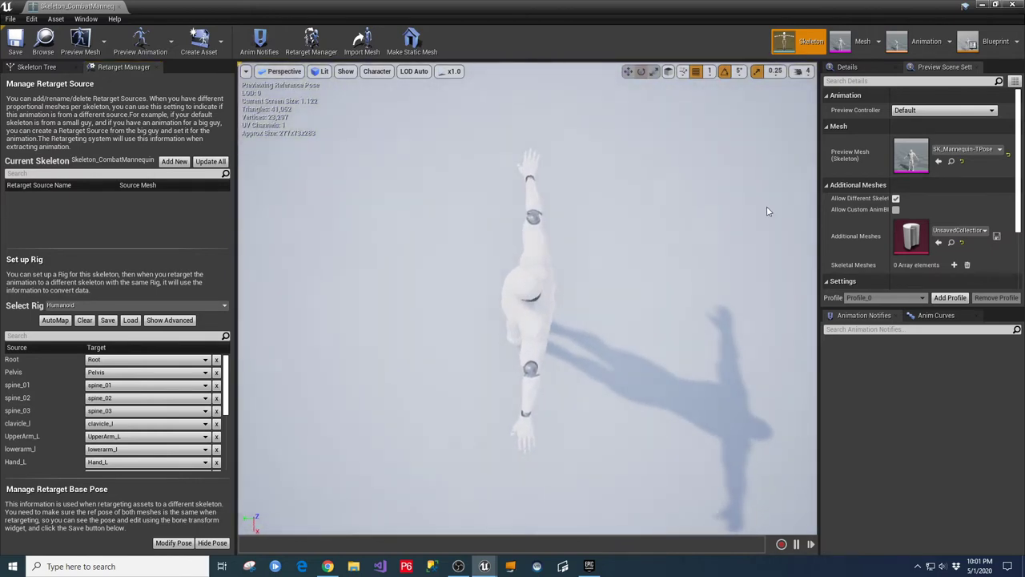
{"action": "left_click_drag", "start_coordinate": [521, 193], "coordinate": [523, 84]}
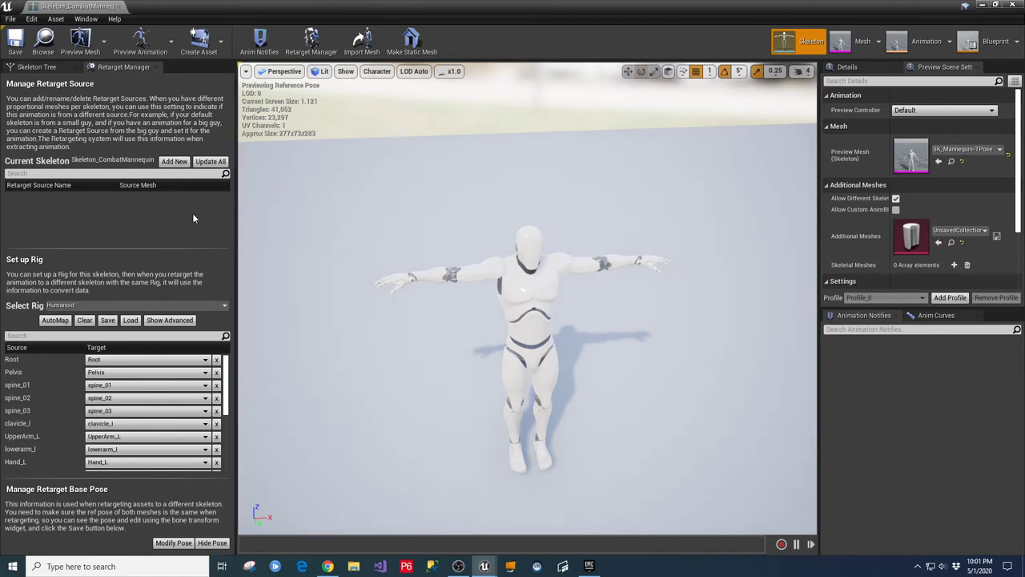
Step: Show the retargeting options for each bone in the combat mannequin's skeleton tree and close its skeleton editor
{"action": "left_click", "coordinate": [35, 68]}
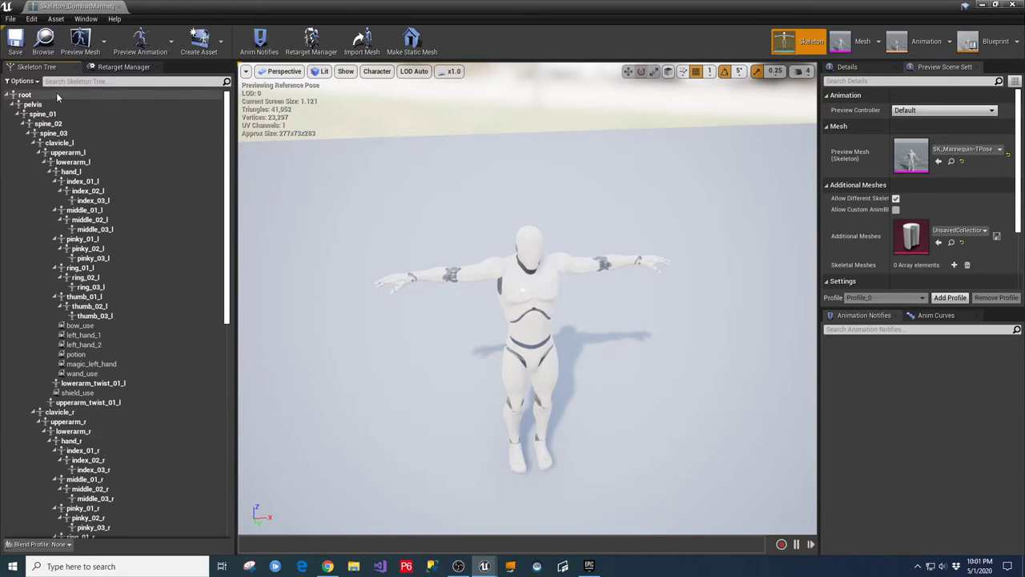
{"action": "left_click", "coordinate": [23, 81]}
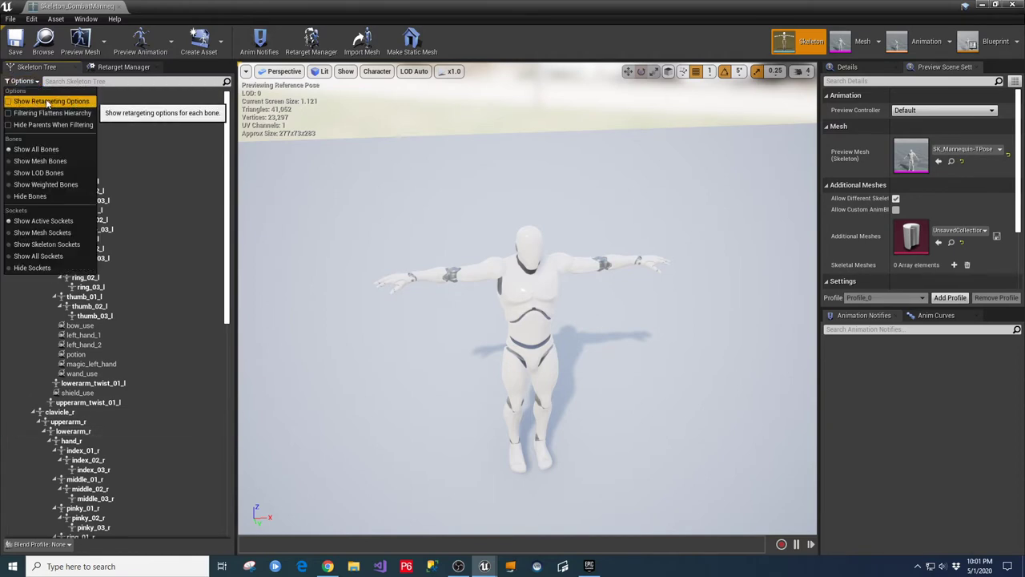
{"action": "left_click", "coordinate": [48, 103]}
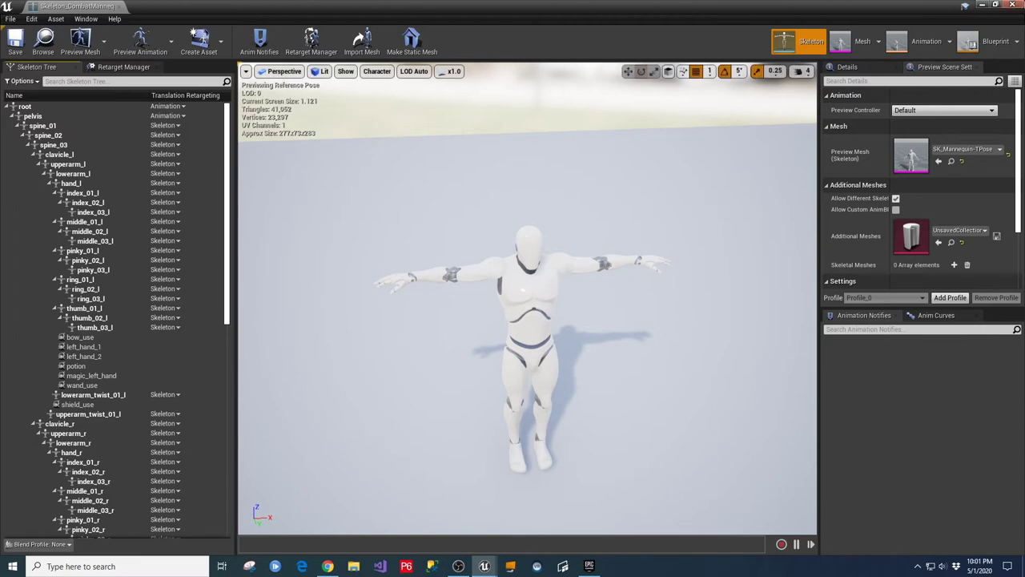
{"action": "left_click", "coordinate": [1013, 6]}
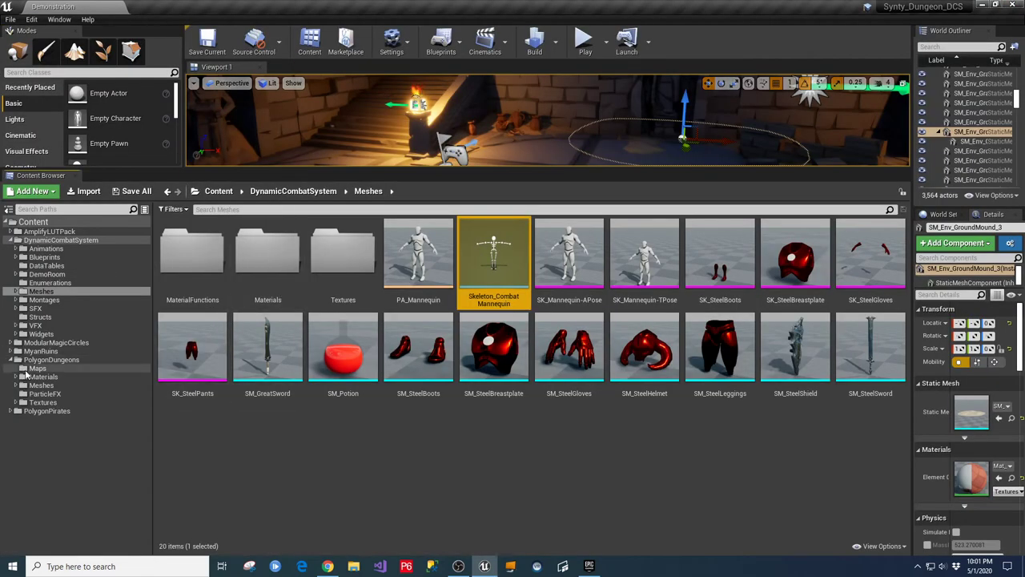
Step: Open the SK_Character_Dungeon skeleton from the Characters folder under PolygonDungeons Meshes
{"action": "left_click", "coordinate": [40, 385]}
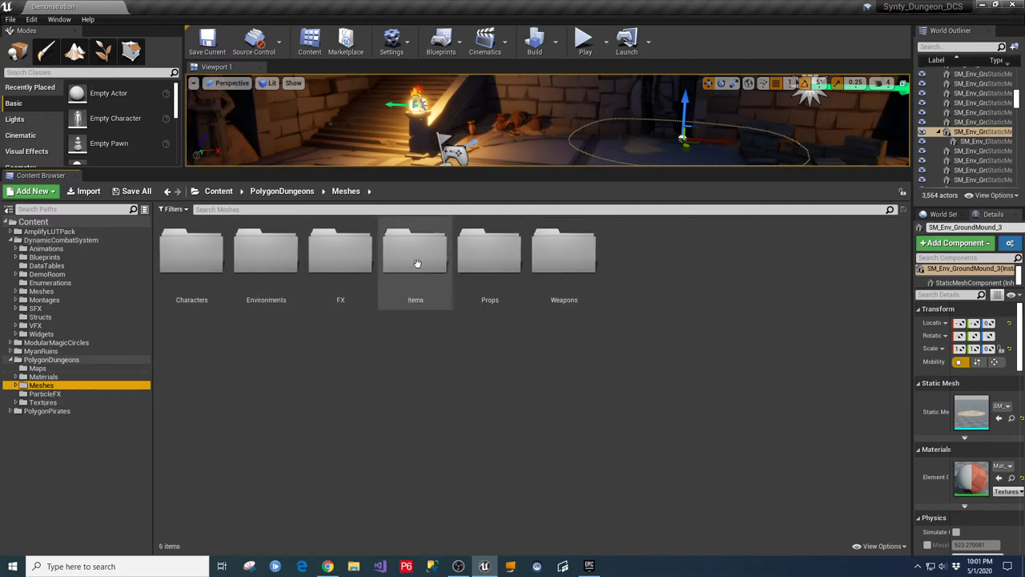
{"action": "left_click", "coordinate": [200, 266]}
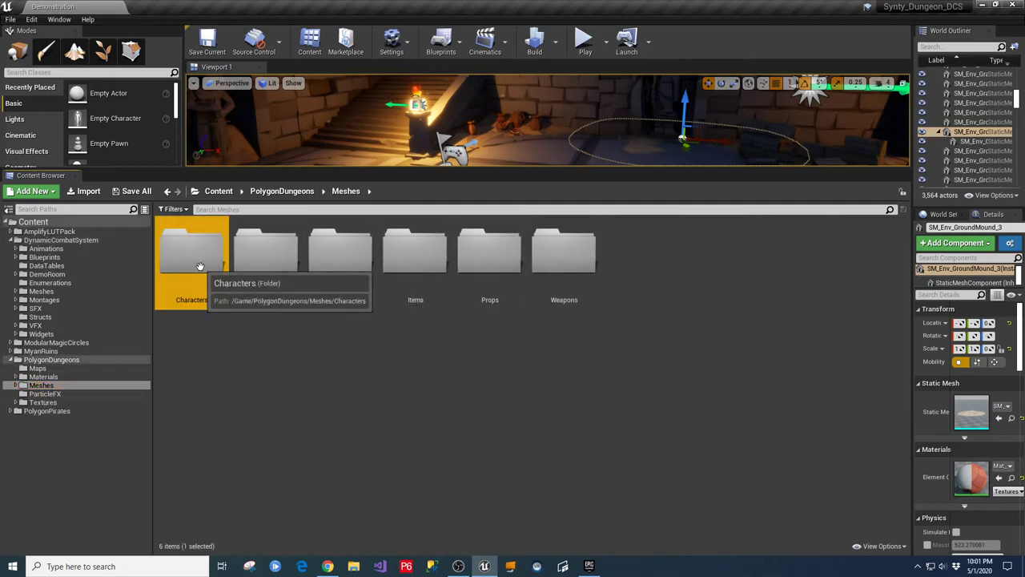
{"action": "double_click", "coordinate": [201, 266]}
{"action": "double_click", "coordinate": [267, 253]}
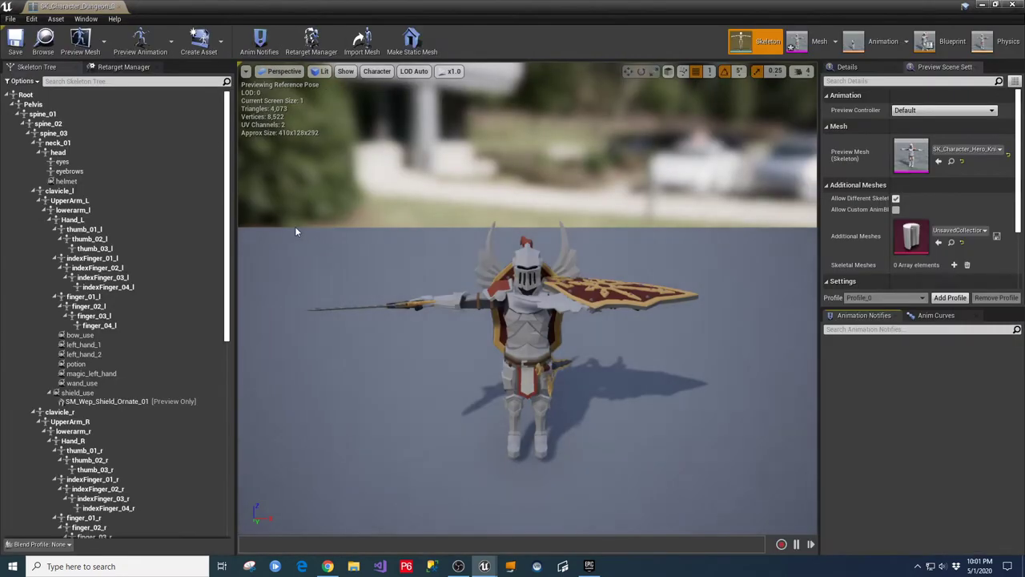
Step: Show the dungeon skeleton's bone retargeting options, widening the skeleton tree and adjusting its columns to examine the Translation Retargeting modes
{"action": "left_click", "coordinate": [21, 81]}
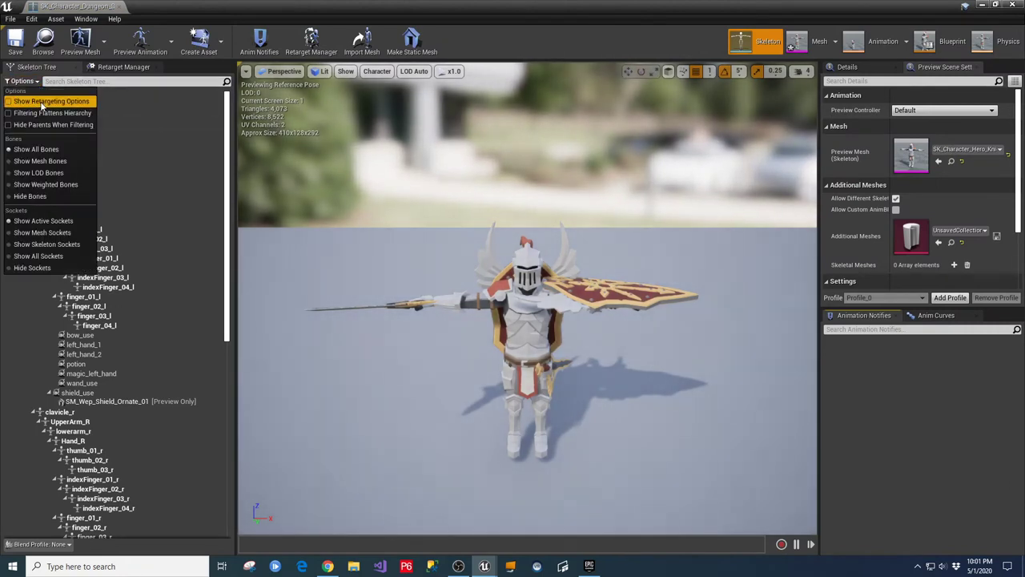
{"action": "left_click", "coordinate": [44, 102]}
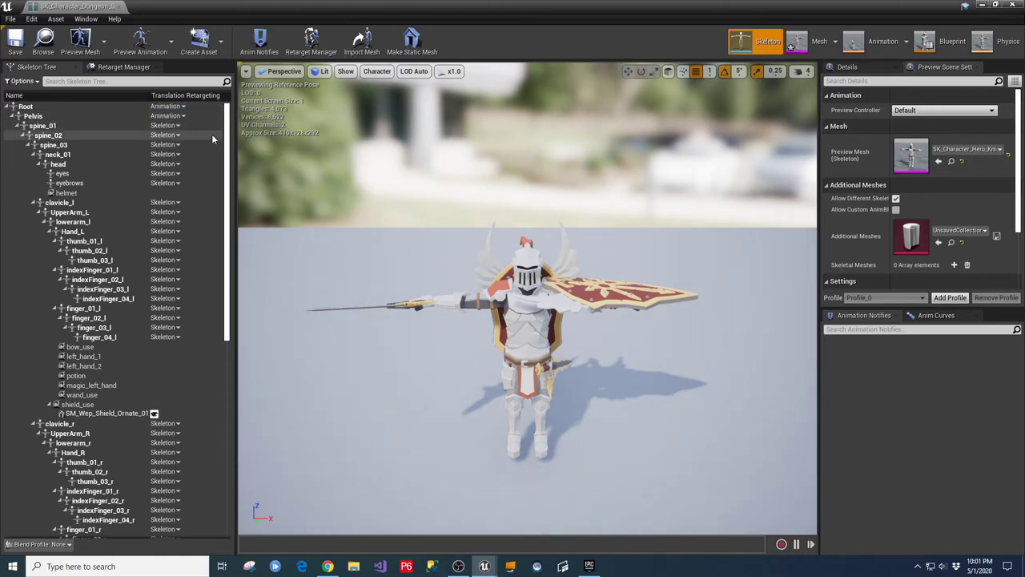
{"action": "left_click_drag", "start_coordinate": [233, 140], "coordinate": [355, 133]}
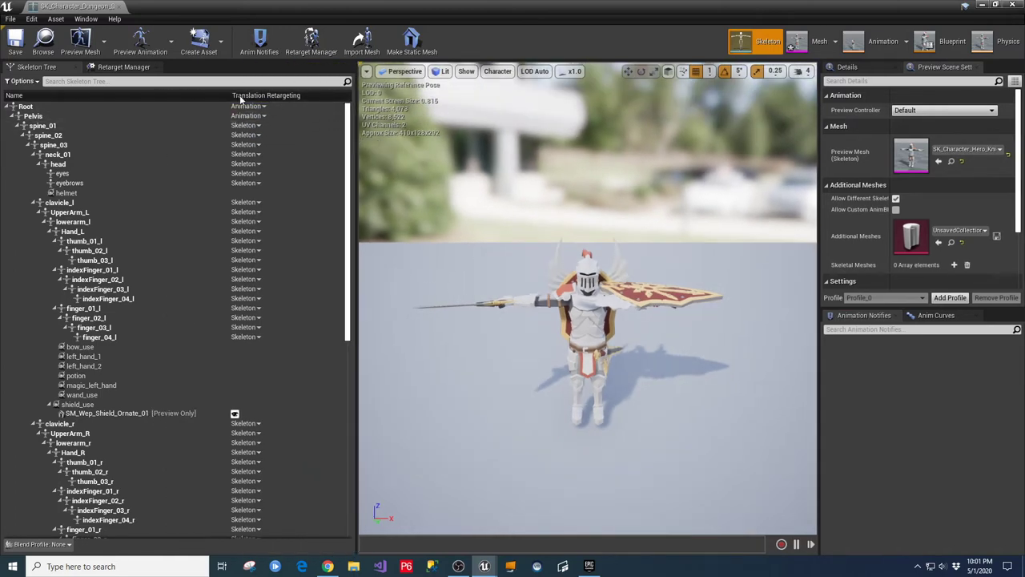
{"action": "left_click_drag", "start_coordinate": [230, 95], "coordinate": [150, 95]}
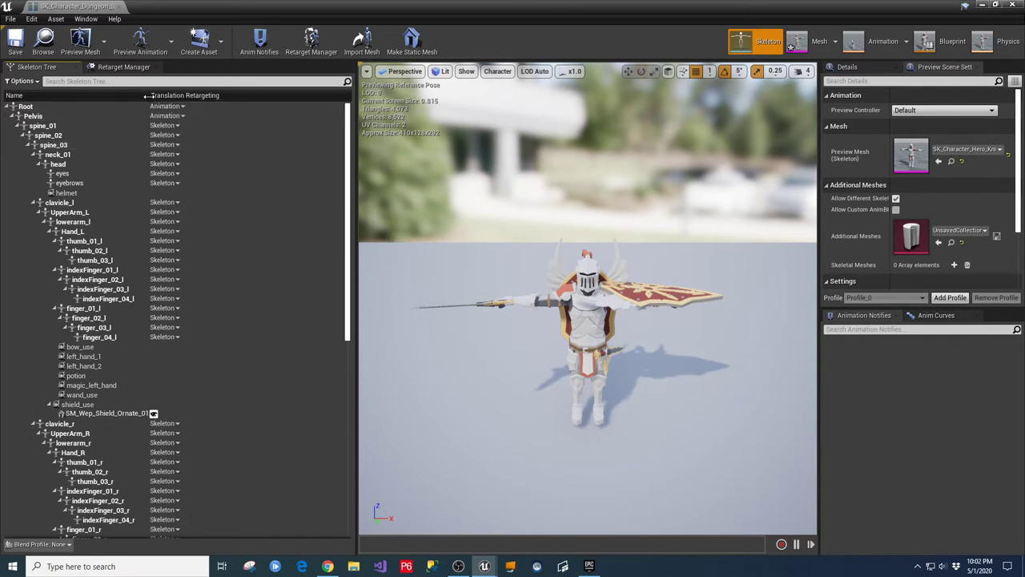
{"action": "left_click_drag", "start_coordinate": [148, 95], "coordinate": [186, 95]}
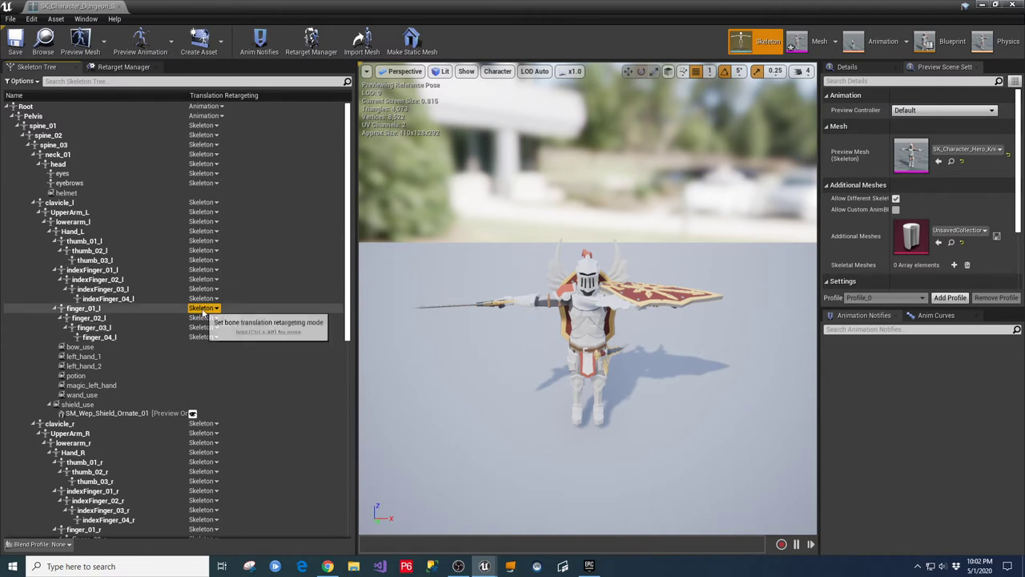
Step: Review the dungeon skeleton's Humanoid rig bone mapping in the Retarget Manager, and check the loadable mapping assets without choosing one
{"action": "left_click", "coordinate": [121, 69]}
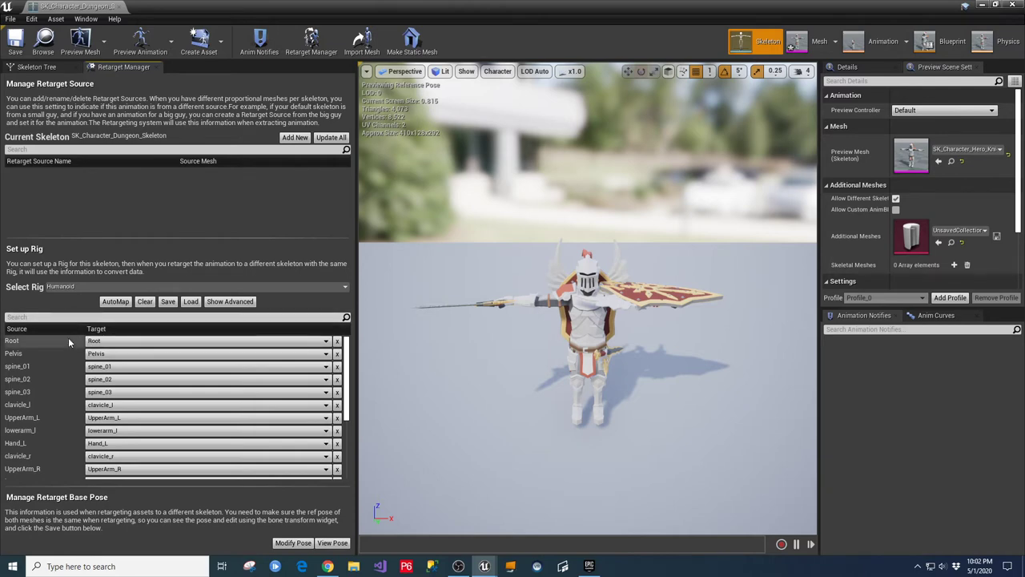
{"action": "scroll", "coordinate": [273, 429], "scroll_direction": "down", "scroll_amount": 5}
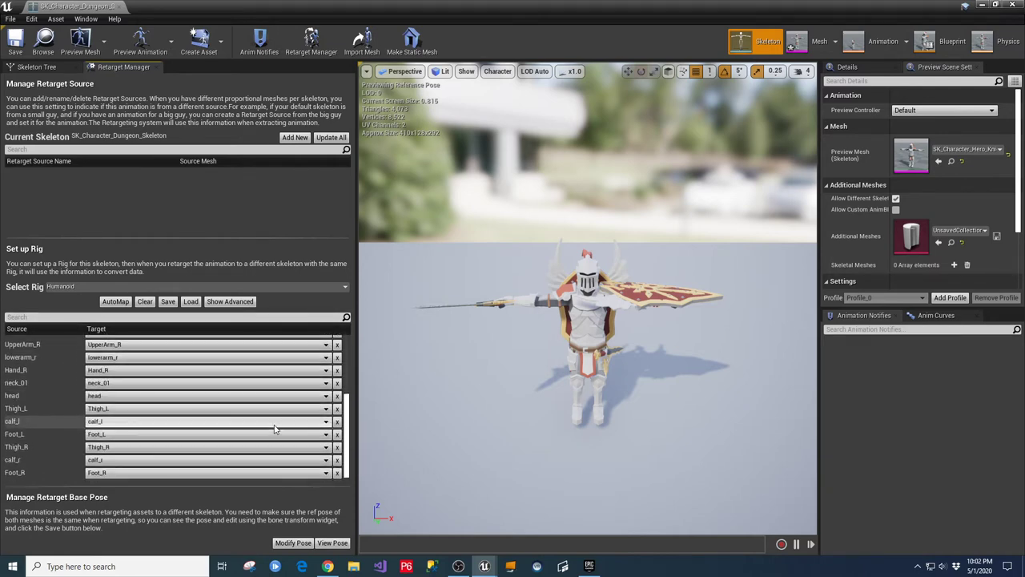
{"action": "scroll", "coordinate": [272, 430], "scroll_direction": "up", "scroll_amount": 5}
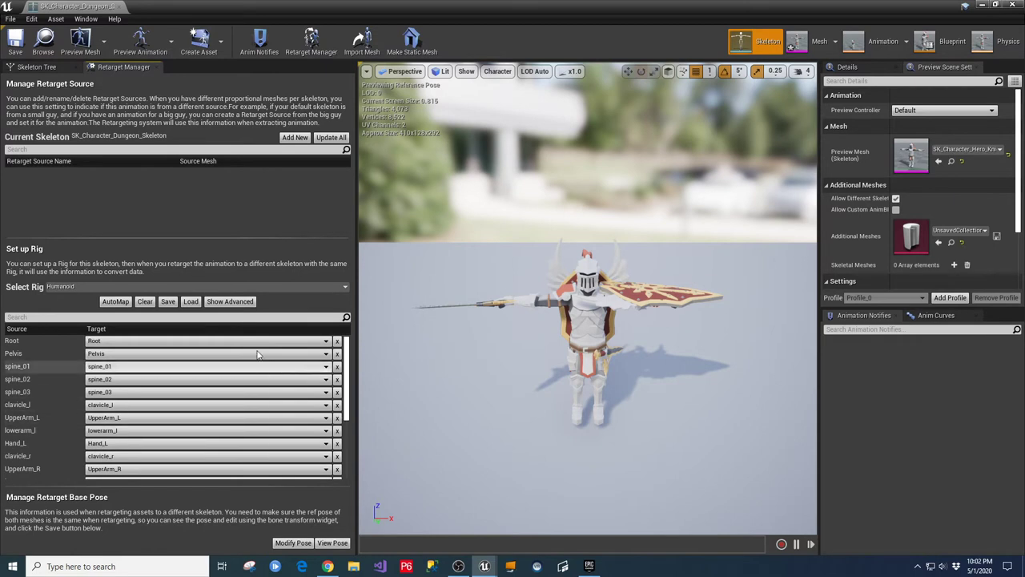
{"action": "left_click", "coordinate": [190, 302]}
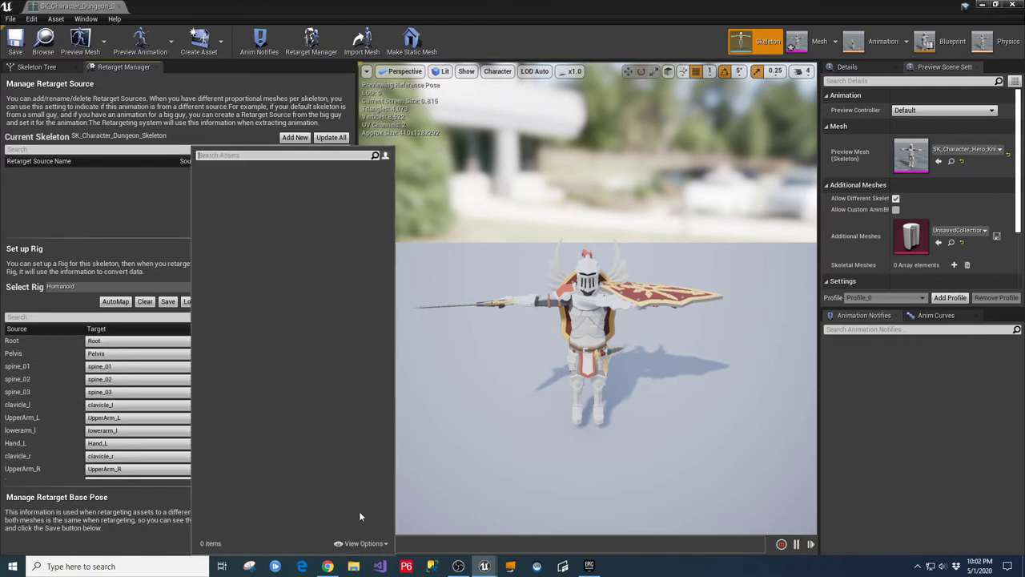
{"action": "left_click", "coordinate": [432, 296]}
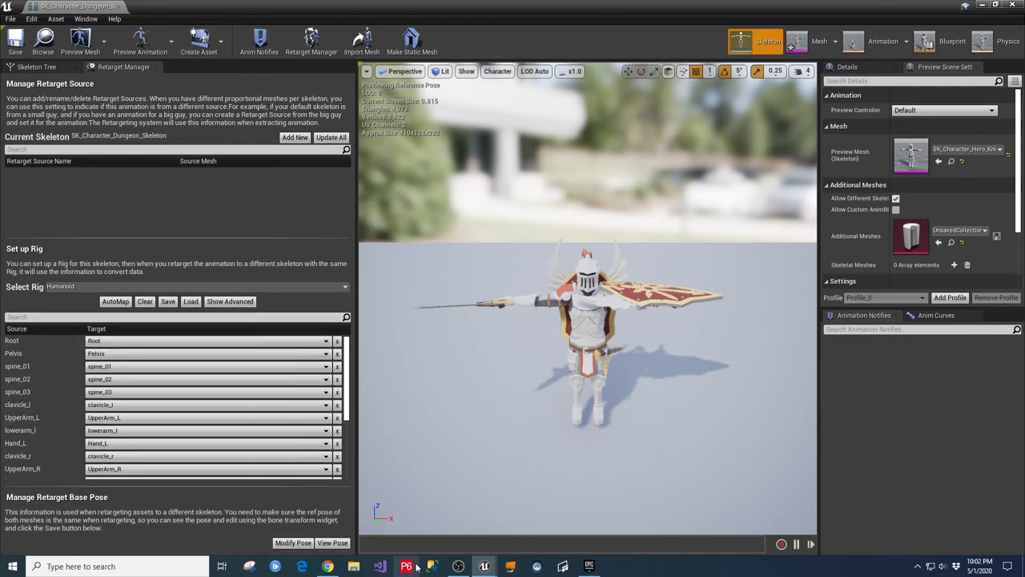
Step: Switch to Chrome and open the TC Gaming YouTube channel in a new tab
{"action": "left_click", "coordinate": [328, 567]}
{"action": "left_click", "coordinate": [272, 9]}
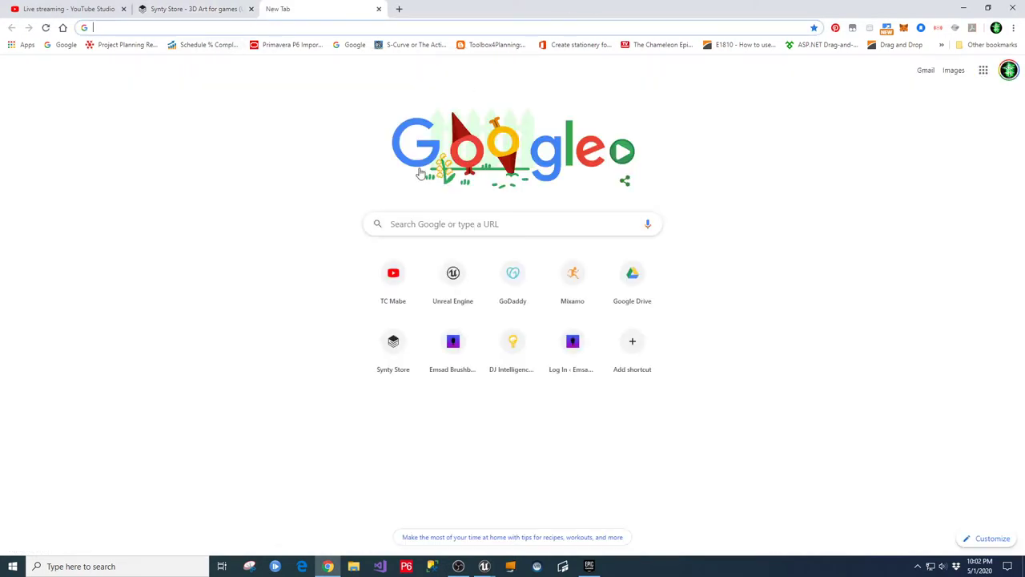
{"action": "left_click", "coordinate": [394, 269]}
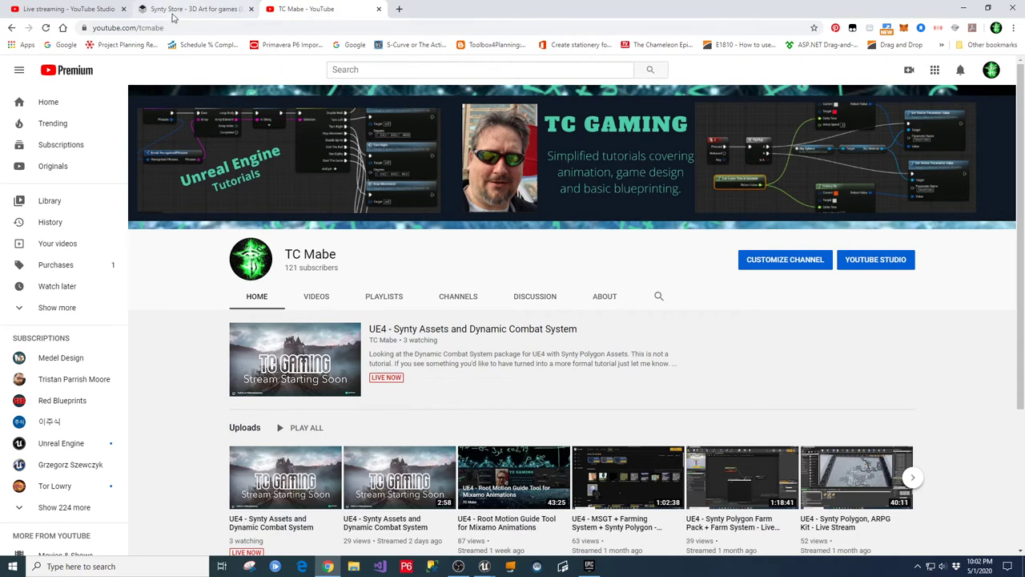
Step: Replace the channel page with My Drive in Google Drive
{"action": "left_click", "coordinate": [336, 24]}
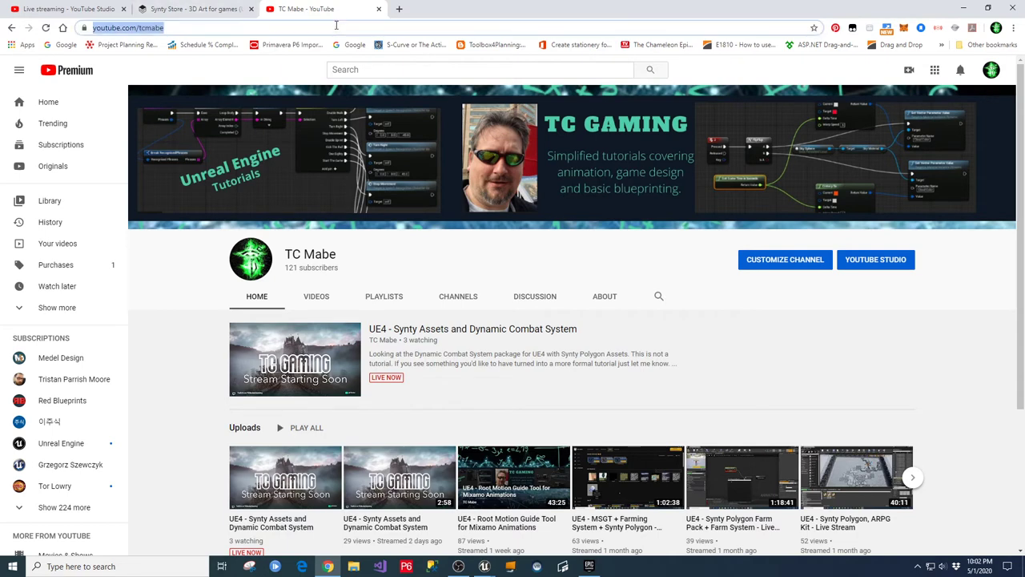
{"action": "type", "text": "goo"}
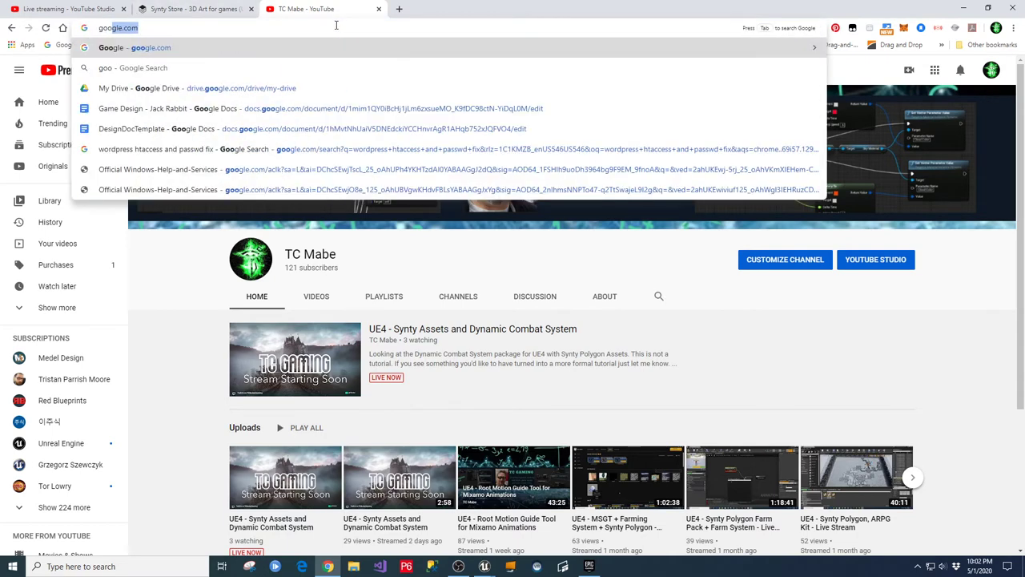
{"action": "type", "text": " dri"}
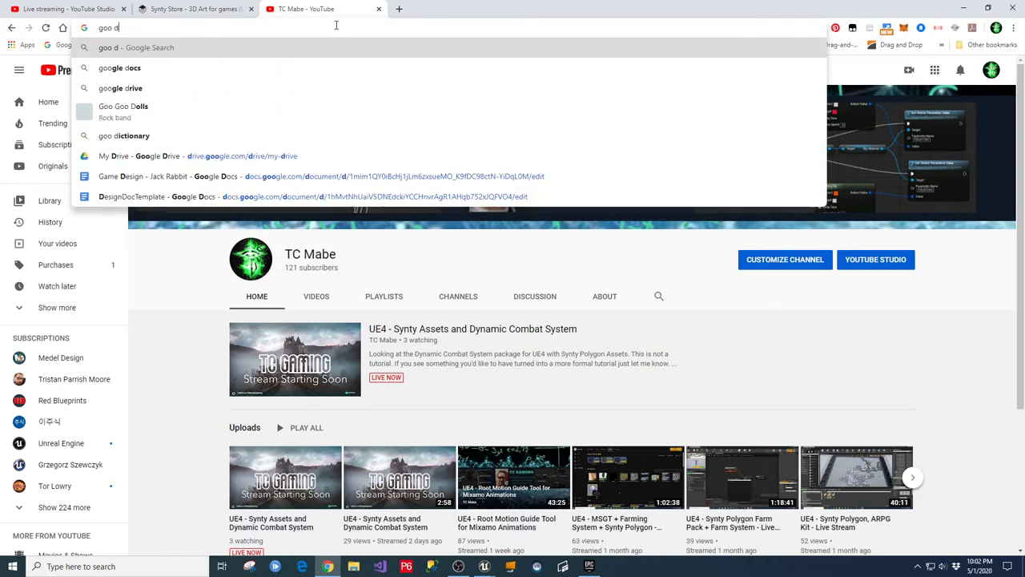
{"action": "key", "text": "BackSpace"}
{"action": "key", "text": "BackSpace"}
{"action": "key", "text": "BackSpace"}
{"action": "key", "text": "BackSpace"}
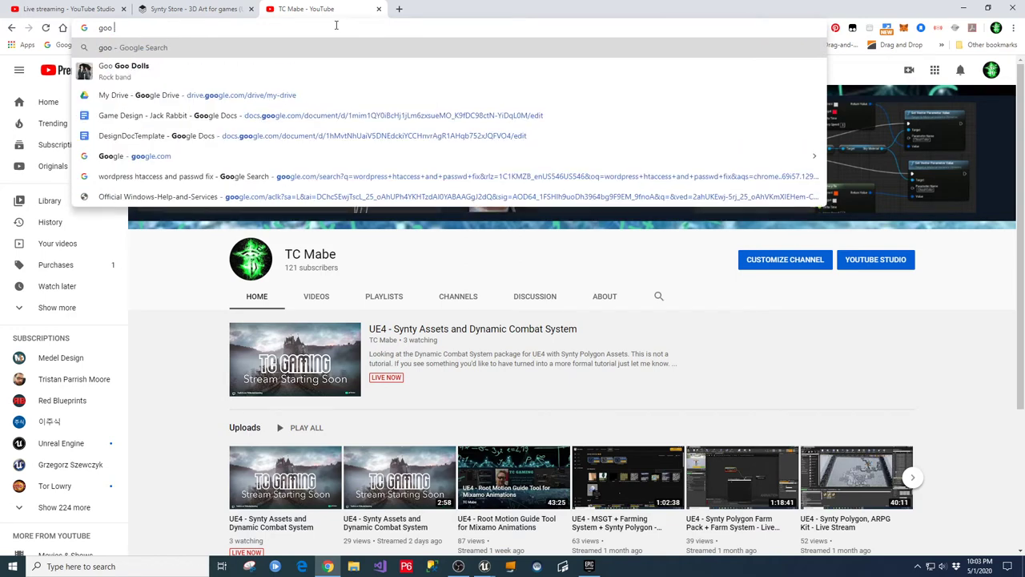
{"action": "left_click", "coordinate": [376, 95]}
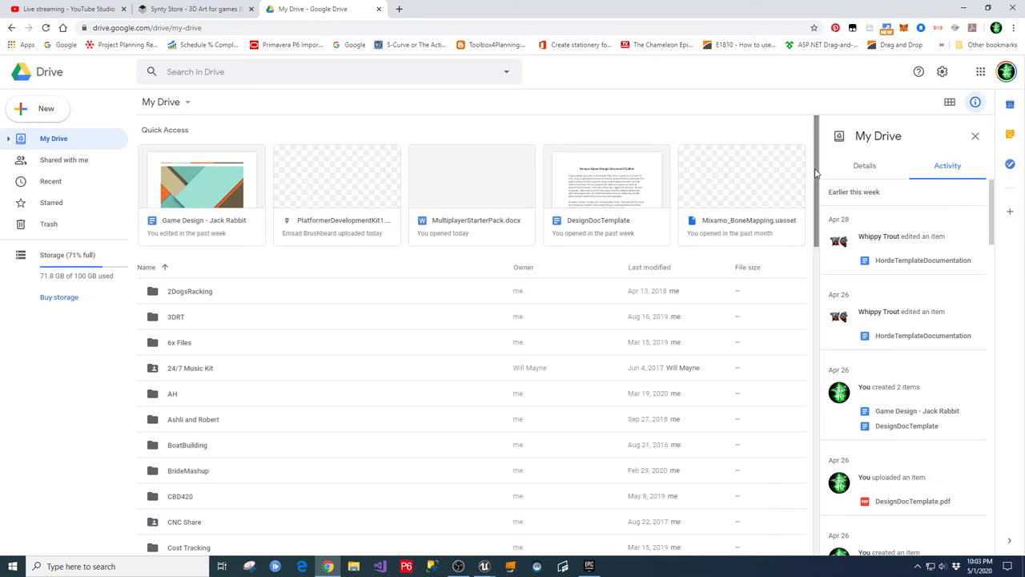
Step: Open the Animation folder inside UnrealTrainingDownloads in My Drive
{"action": "left_click_drag", "start_coordinate": [817, 191], "coordinate": [854, 517]}
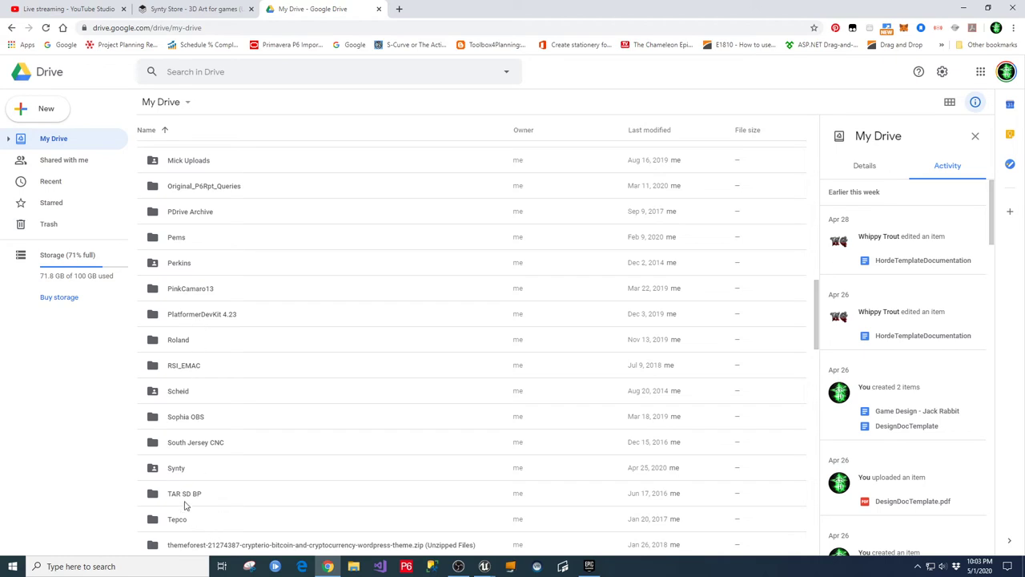
{"action": "left_click", "coordinate": [166, 471]}
{"action": "scroll", "coordinate": [235, 425], "scroll_direction": "up", "scroll_amount": 3}
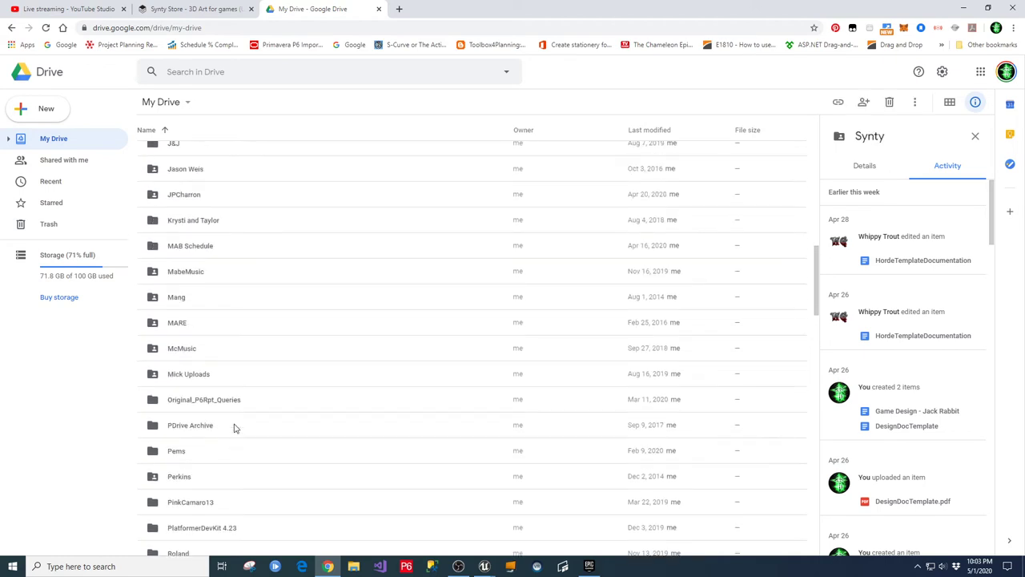
{"action": "scroll", "coordinate": [232, 437], "scroll_direction": "down", "scroll_amount": 10}
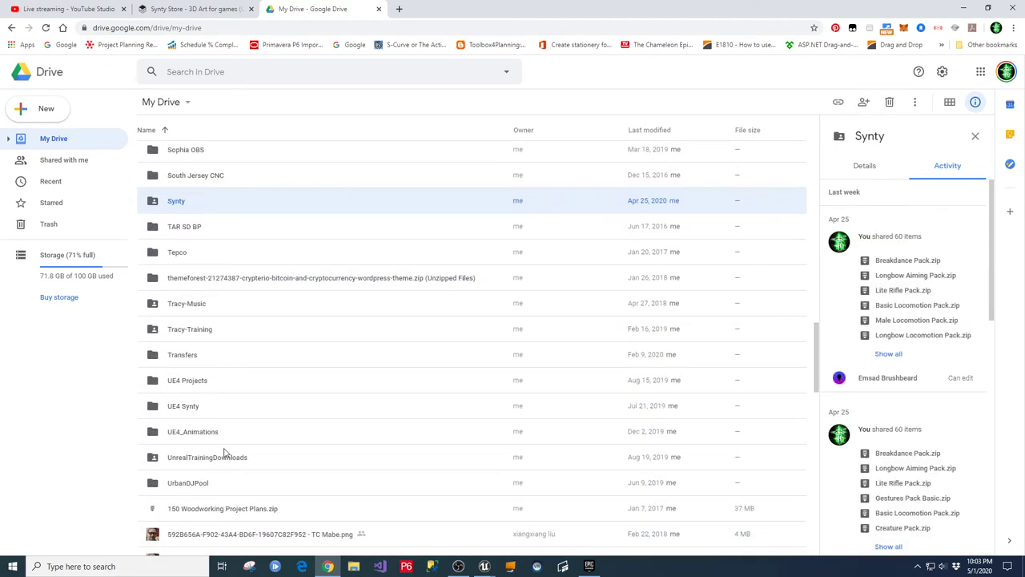
{"action": "double_click", "coordinate": [196, 302]}
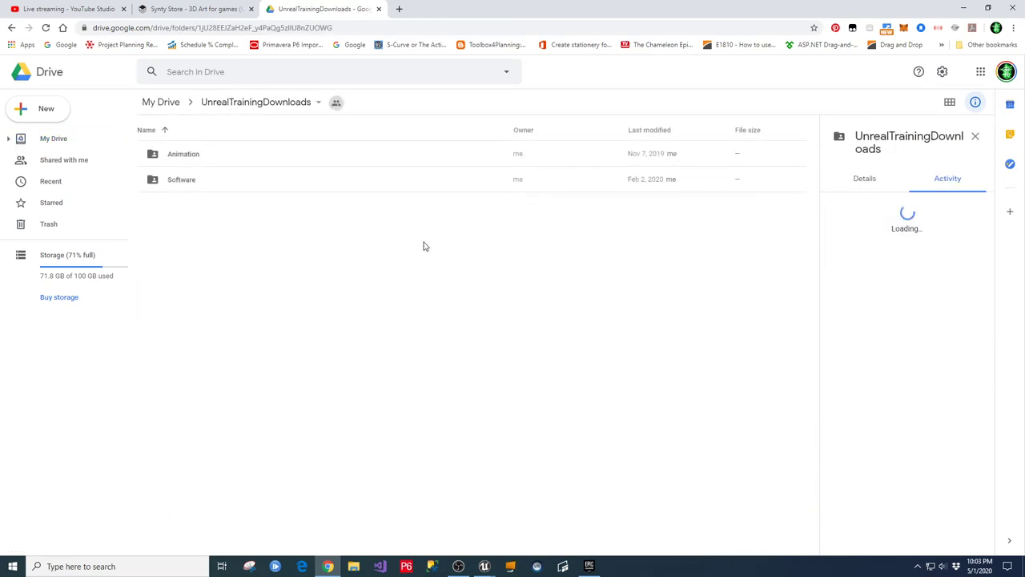
{"action": "double_click", "coordinate": [184, 154]}
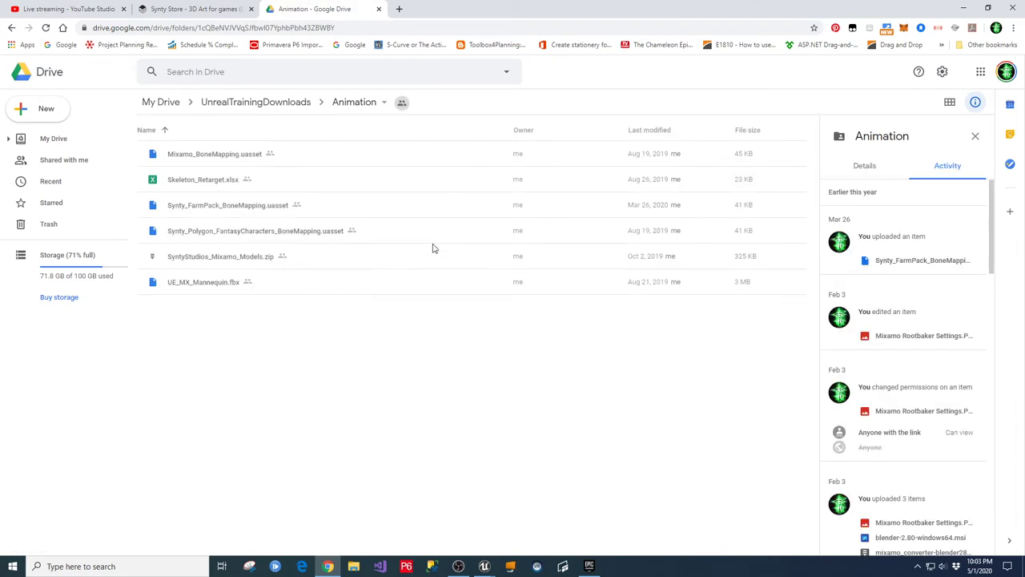
Step: Preview Skeleton_Retarget.xlsx, examine its mannequin-to-Mixamo bone mapping and pose changes, and close the Drive tab
{"action": "left_click", "coordinate": [192, 159]}
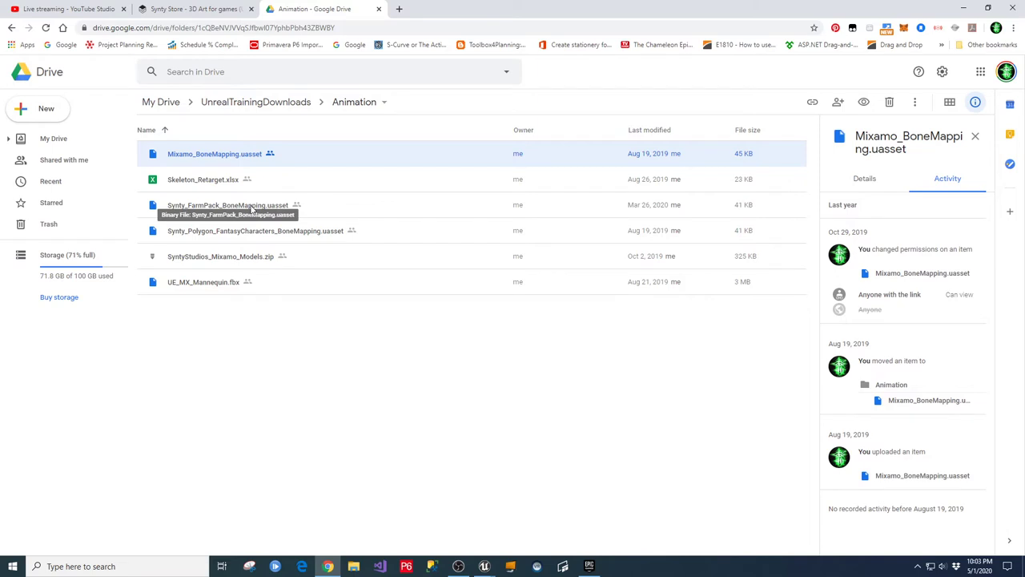
{"action": "double_click", "coordinate": [193, 183]}
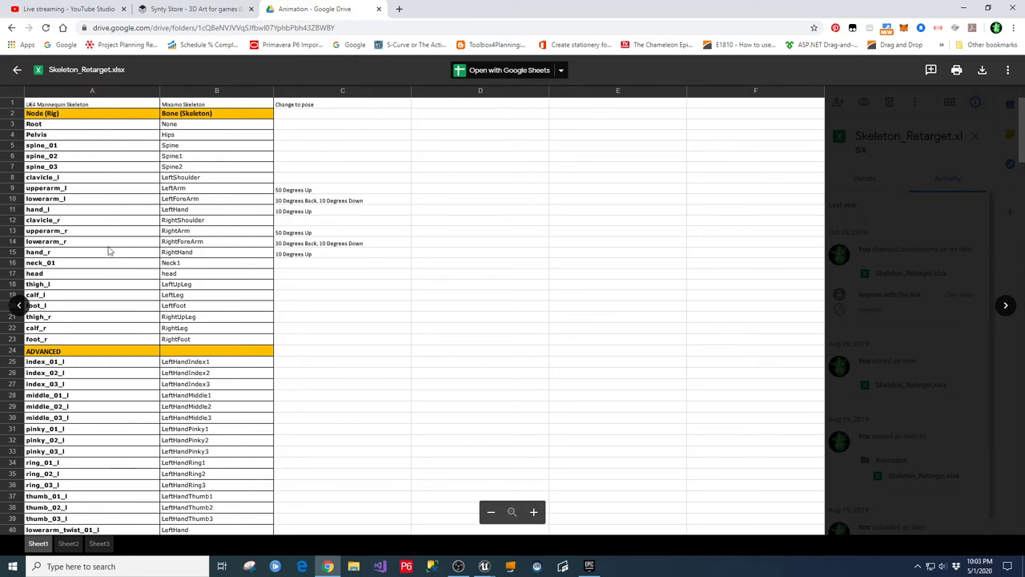
{"action": "scroll", "coordinate": [110, 253], "scroll_direction": "down", "scroll_amount": 10}
{"action": "scroll", "coordinate": [109, 256], "scroll_direction": "up", "scroll_amount": 10}
{"action": "left_click", "coordinate": [379, 9]}
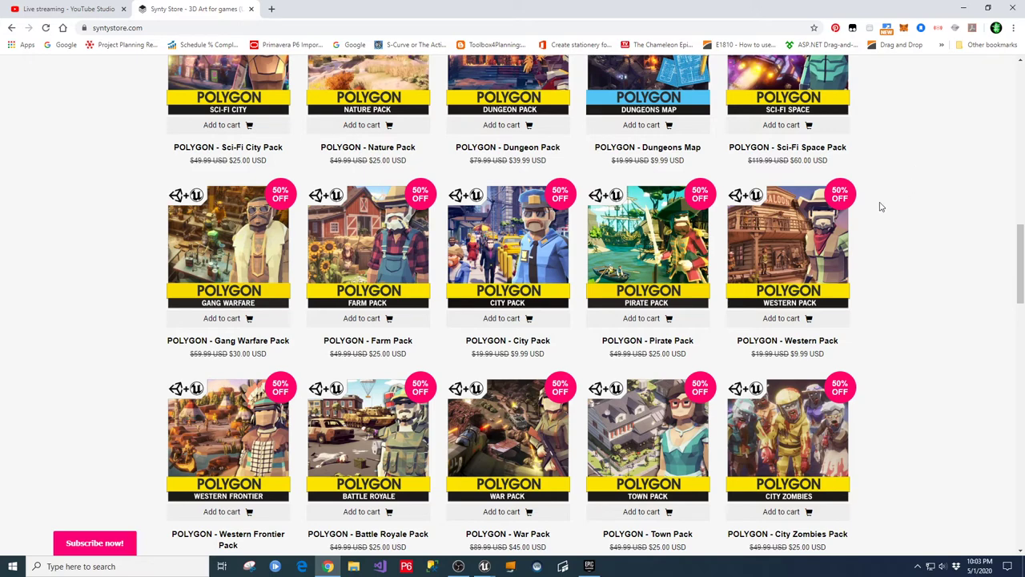
Step: Return to Chrome after a brief look at Unreal Editor and reopen the TC Gaming YouTube channel in a new tab
{"action": "left_click", "coordinate": [328, 567]}
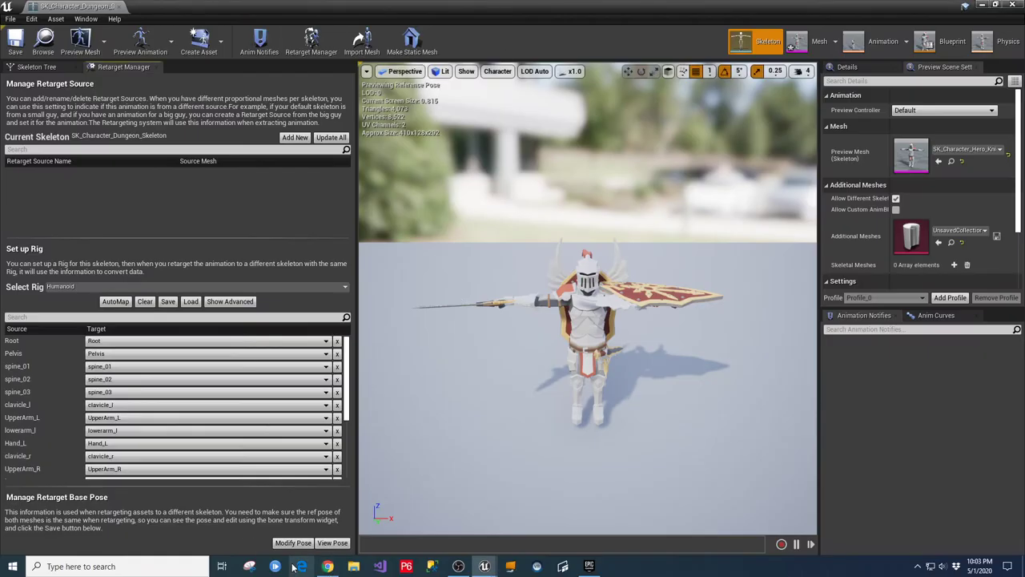
{"action": "left_click", "coordinate": [328, 567]}
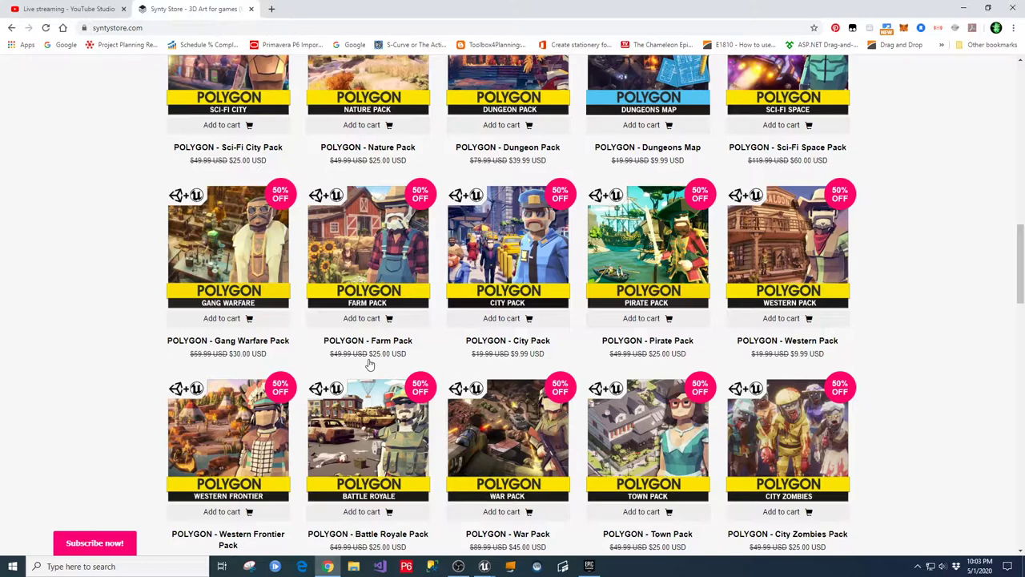
{"action": "left_click", "coordinate": [64, 8]}
{"action": "left_click", "coordinate": [193, 9]}
{"action": "left_click", "coordinate": [272, 8]}
{"action": "left_click", "coordinate": [392, 282]}
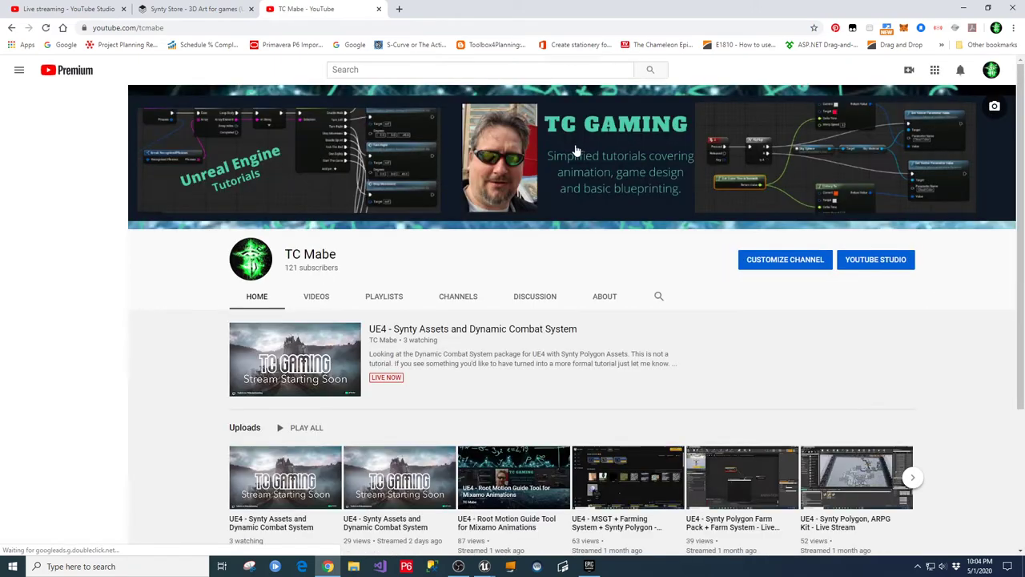
Step: Browse the TC Gaming channel's uploaded videos for Synty, Mixamo and retargeting tutorials, and close the channel page
{"action": "left_click", "coordinate": [315, 297]}
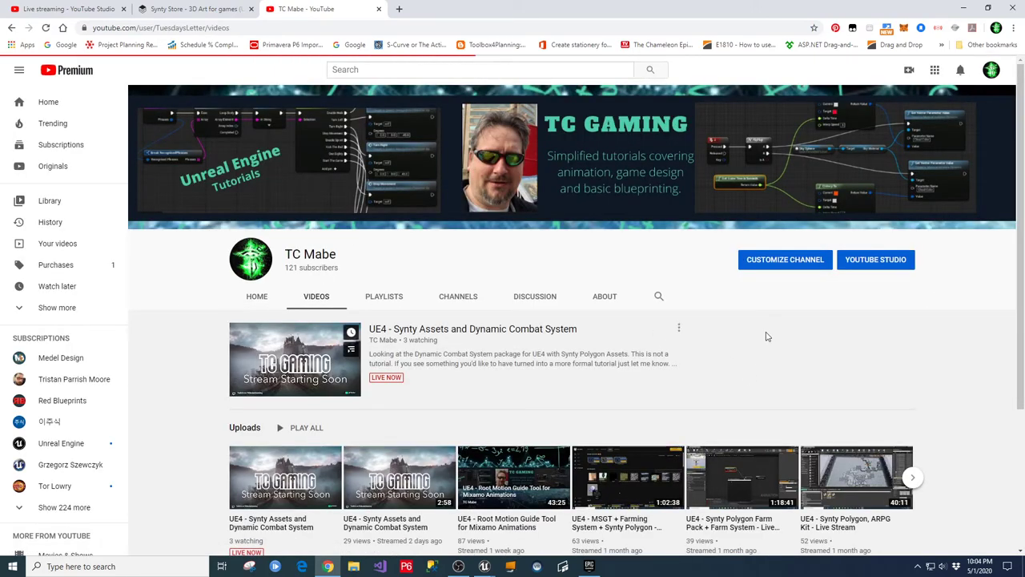
{"action": "scroll", "coordinate": [993, 319], "scroll_direction": "down", "scroll_amount": 3}
{"action": "scroll", "coordinate": [992, 320], "scroll_direction": "up", "scroll_amount": 1}
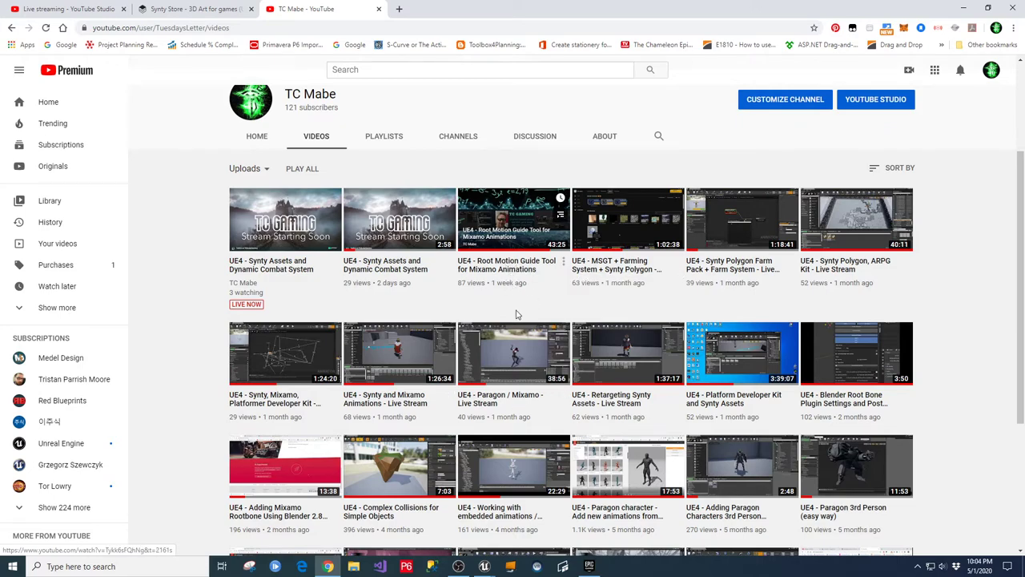
{"action": "scroll", "coordinate": [565, 341], "scroll_direction": "down", "scroll_amount": 3}
{"action": "scroll", "coordinate": [575, 343], "scroll_direction": "up", "scroll_amount": 1}
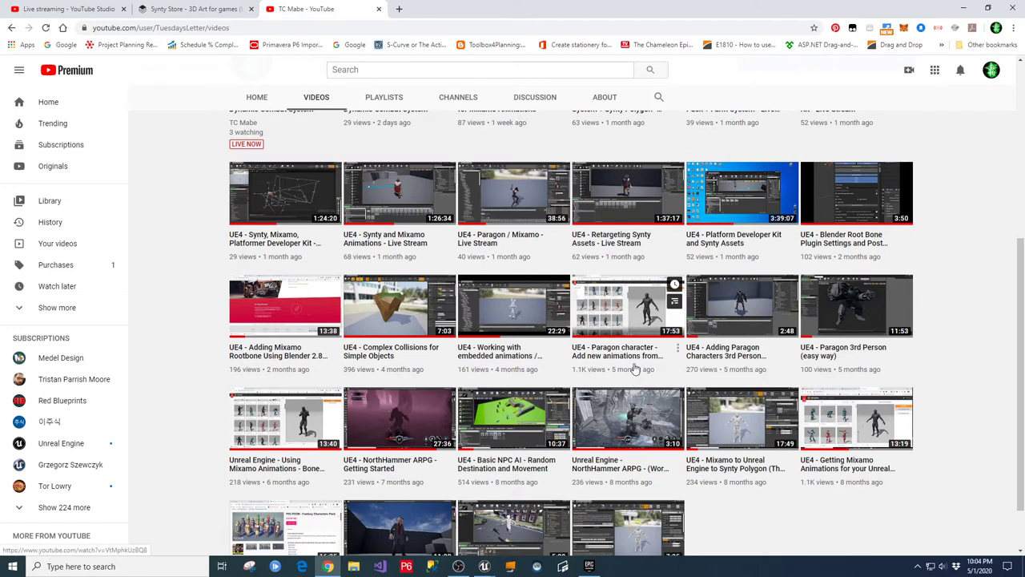
{"action": "scroll", "coordinate": [633, 364], "scroll_direction": "up", "scroll_amount": 3}
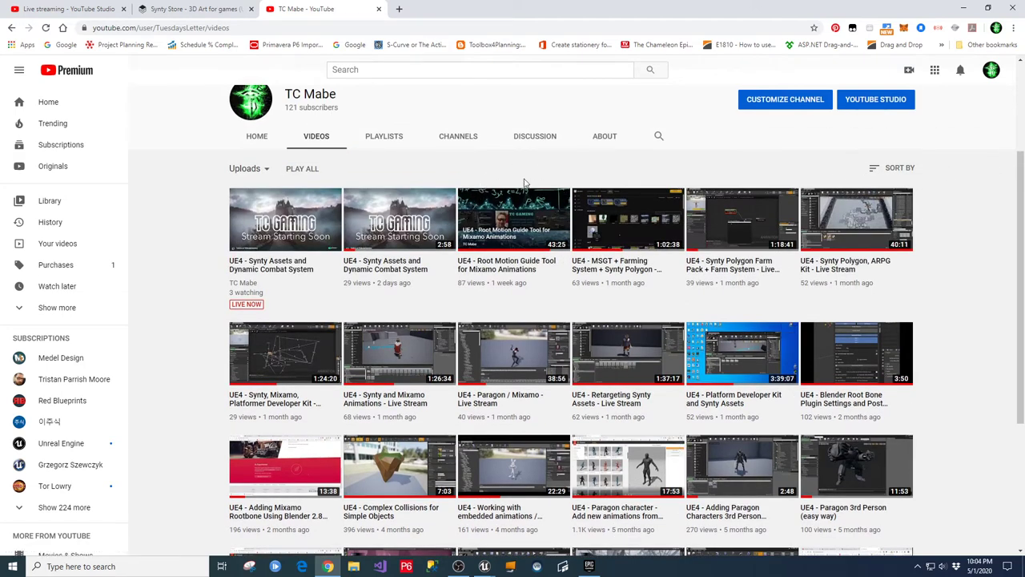
{"action": "scroll", "coordinate": [170, 240], "scroll_direction": "up", "scroll_amount": 2}
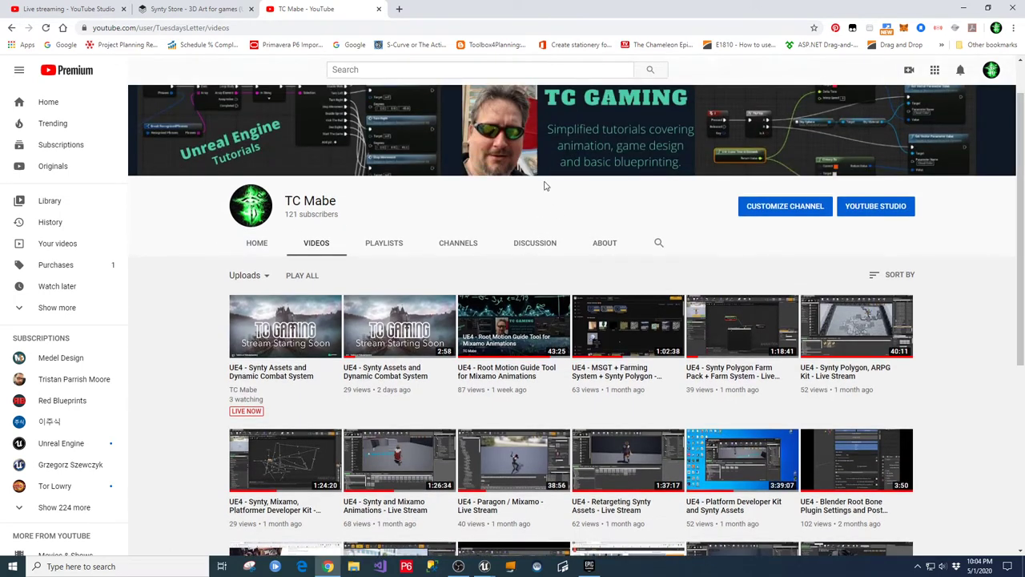
{"action": "scroll", "coordinate": [336, 273], "scroll_direction": "up", "scroll_amount": 1}
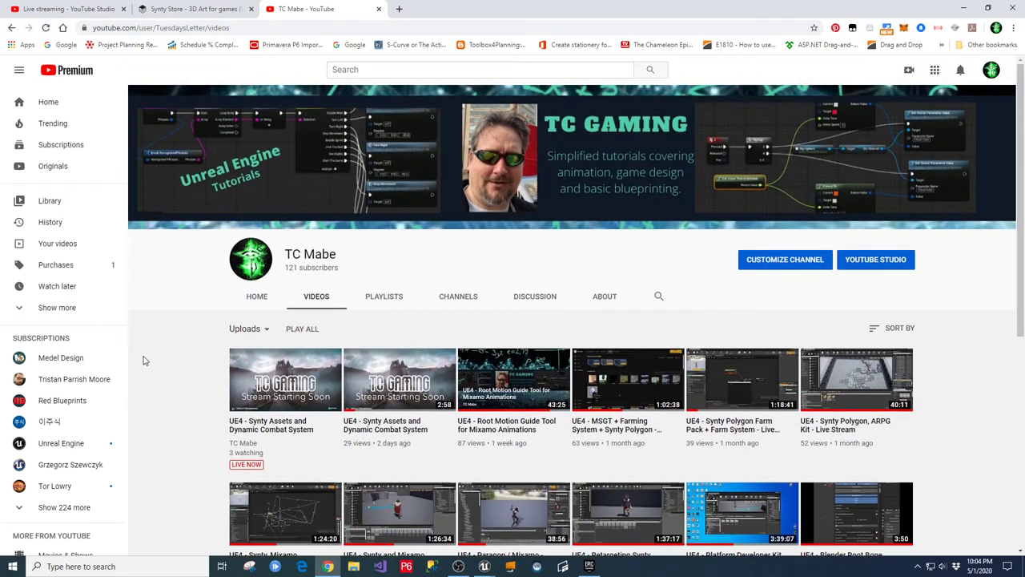
{"action": "left_click", "coordinate": [379, 11]}
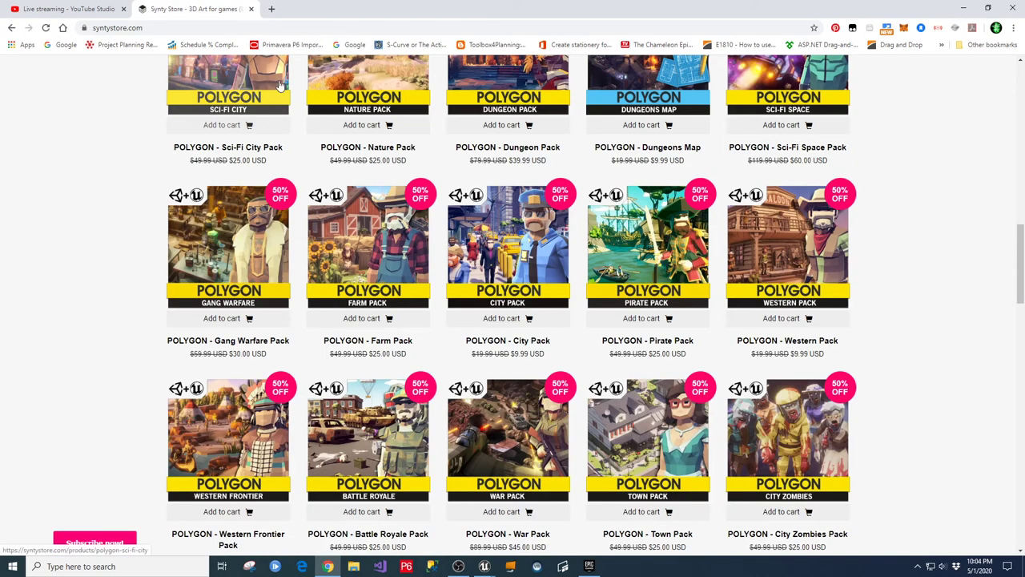
Step: Look over the POLYGON Series packs on the Synty Store page and minimize Chrome to return to Unreal Editor
{"action": "scroll", "coordinate": [1001, 383], "scroll_direction": "up", "scroll_amount": 5}
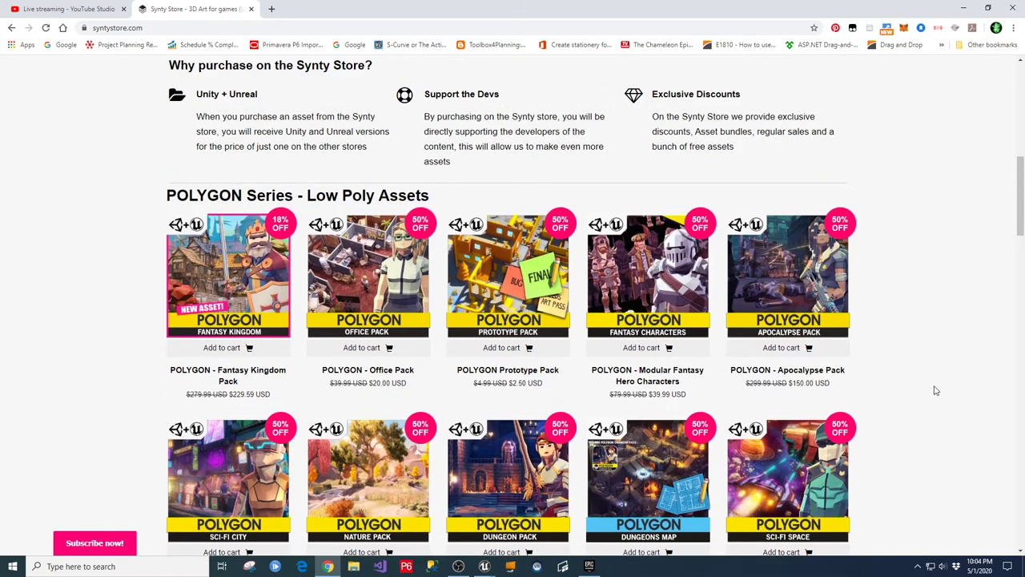
{"action": "scroll", "coordinate": [921, 381], "scroll_direction": "down", "scroll_amount": 3}
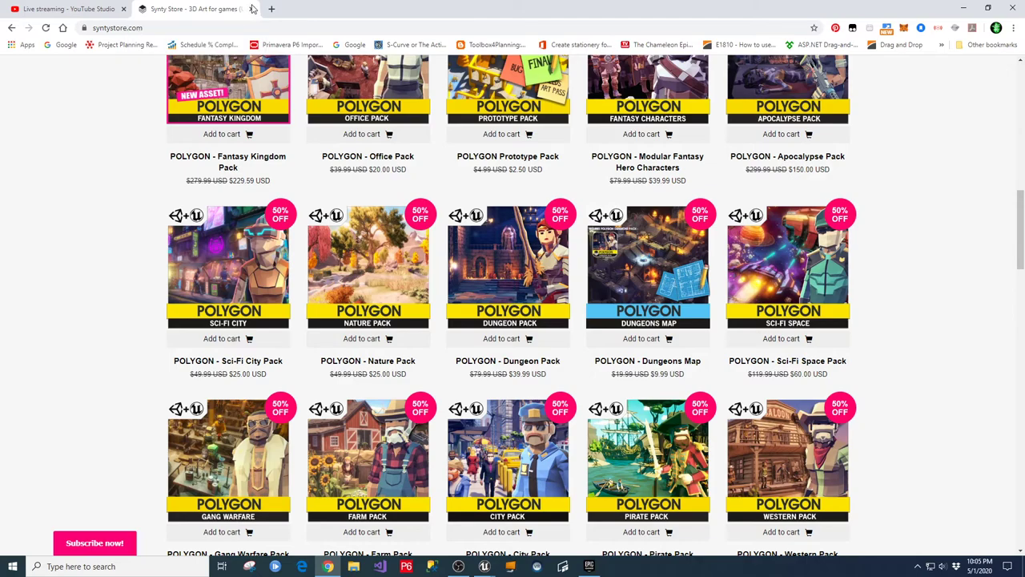
{"action": "left_click", "coordinate": [964, 6]}
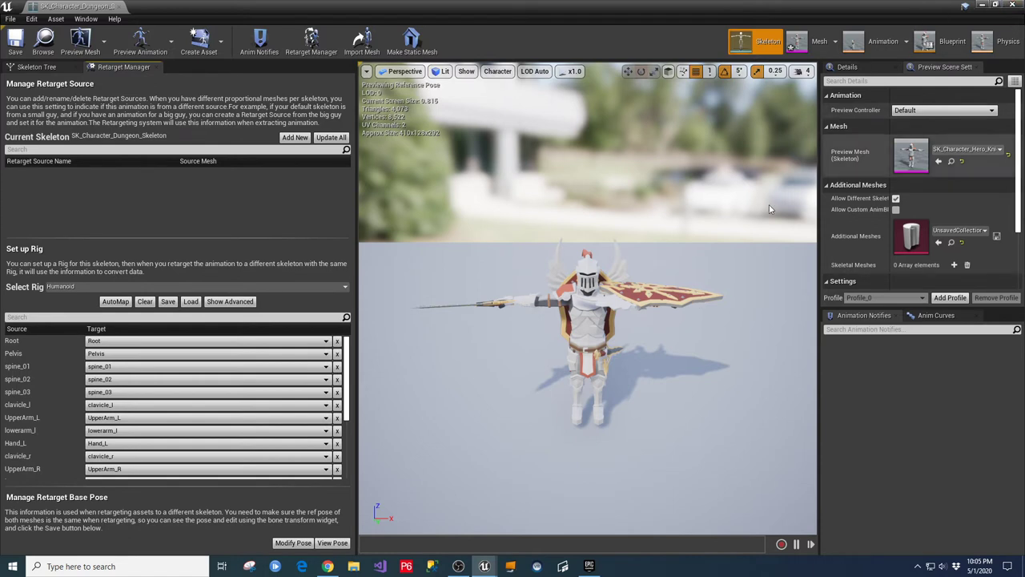
Step: Close the dungeon skeleton editor and open the DI_SteelShield blueprint from DynamicCombatSystem/Blueprints/Items/DisplayedItems/Instances
{"action": "left_click", "coordinate": [1018, 4]}
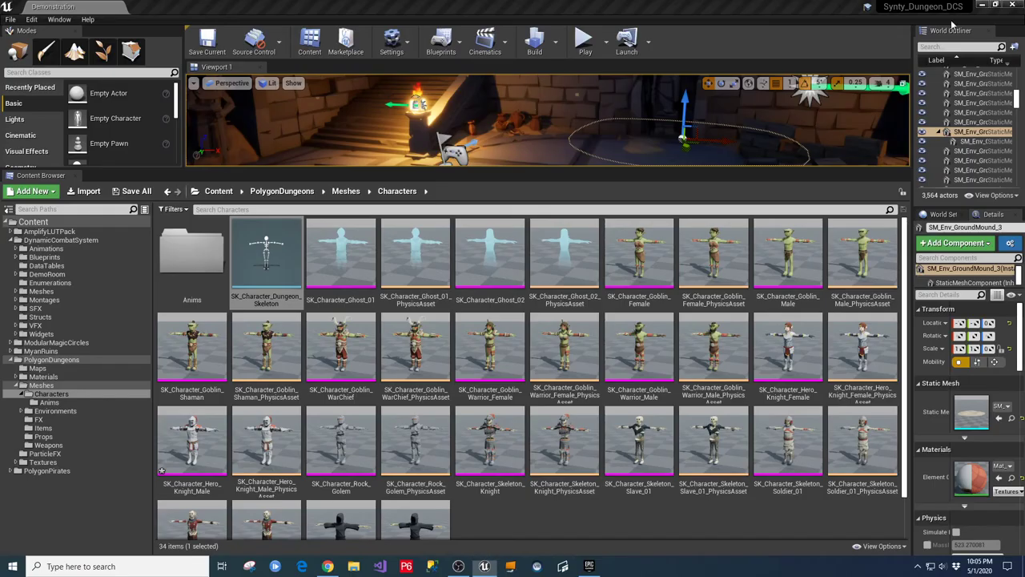
{"action": "left_click", "coordinate": [16, 257]}
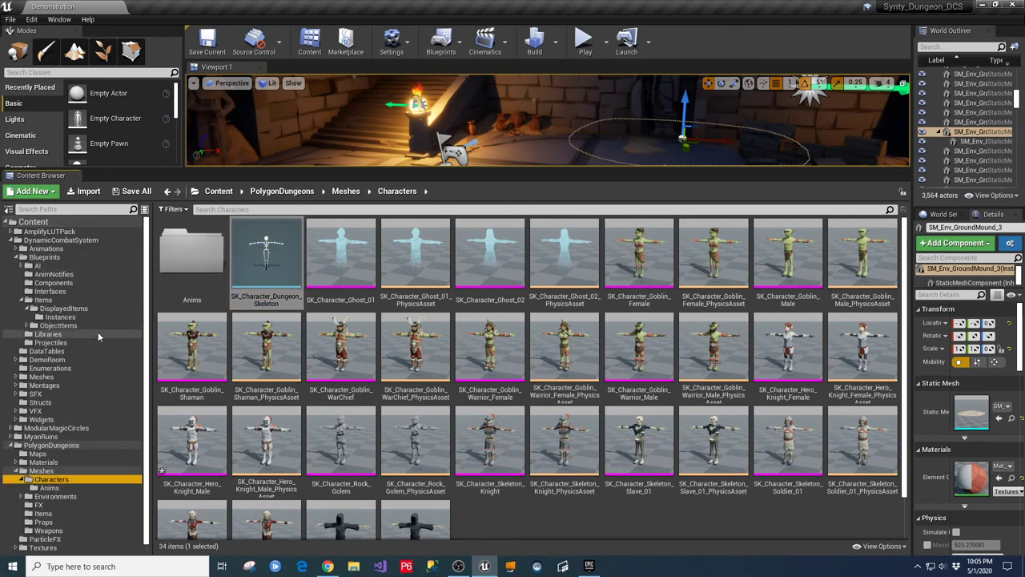
{"action": "left_click", "coordinate": [39, 317]}
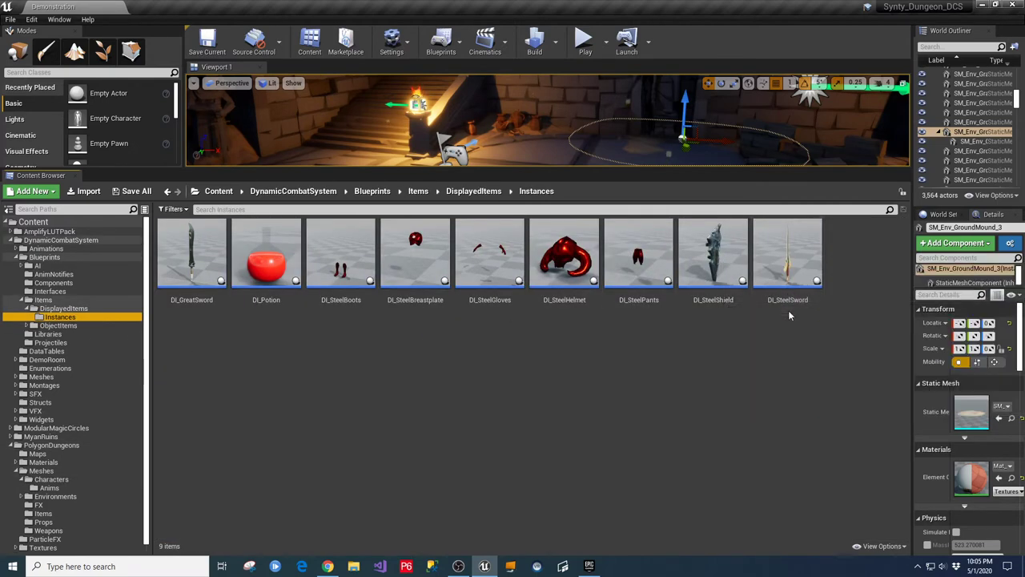
{"action": "left_click", "coordinate": [714, 291]}
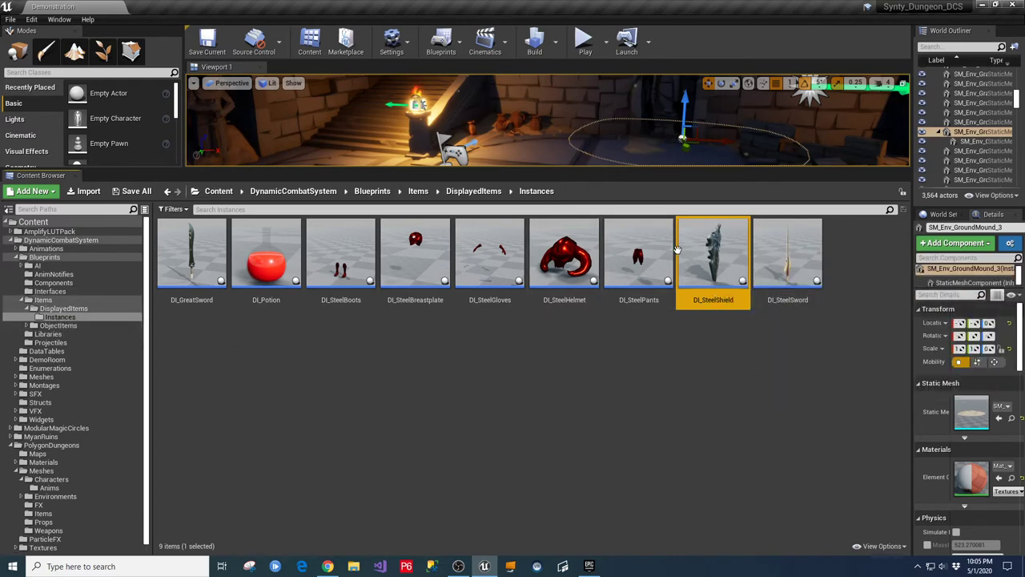
{"action": "double_click", "coordinate": [710, 248]}
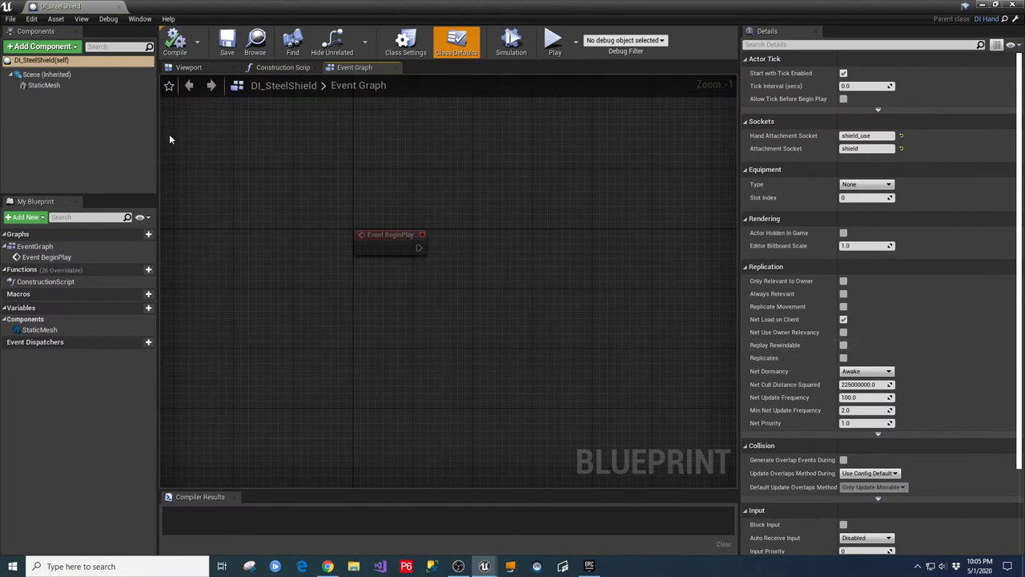
Step: Set the StaticMesh component's mesh to SM_Wep_Shield_Ornate_01, and compile, save and close the DI_SteelShield blueprint
{"action": "left_click", "coordinate": [41, 75]}
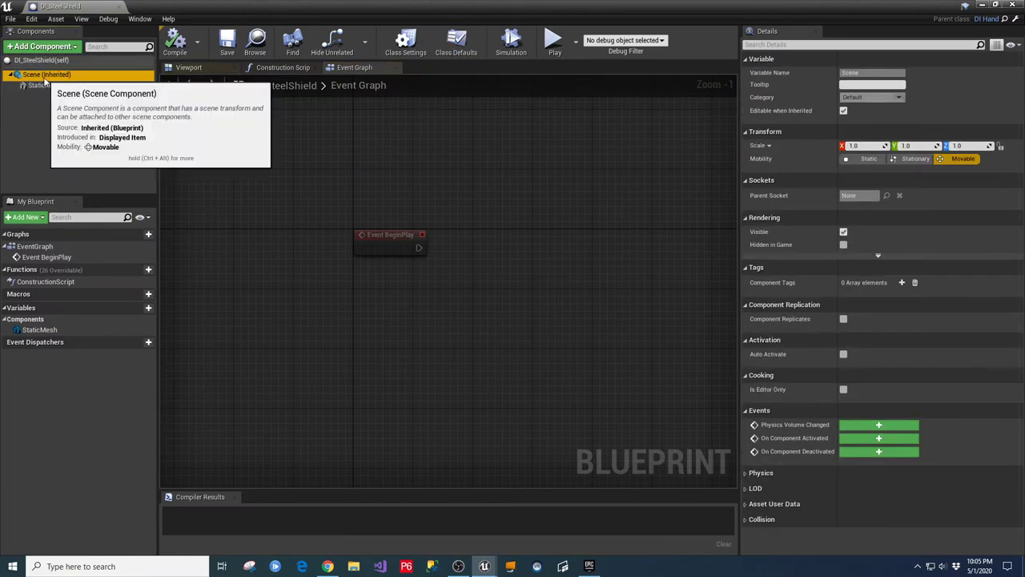
{"action": "left_click", "coordinate": [190, 68]}
{"action": "left_click", "coordinate": [40, 85]}
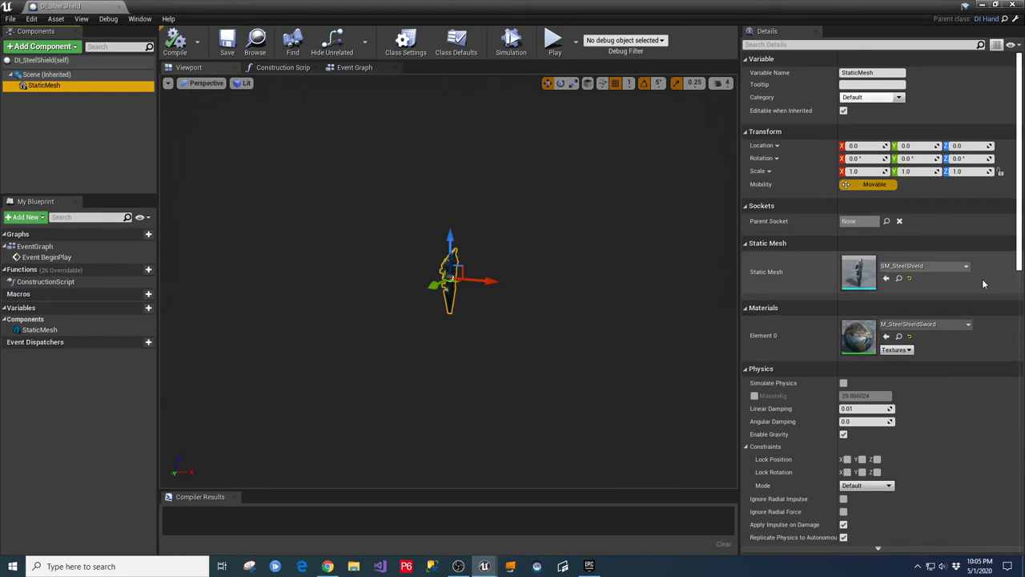
{"action": "left_click", "coordinate": [966, 267]}
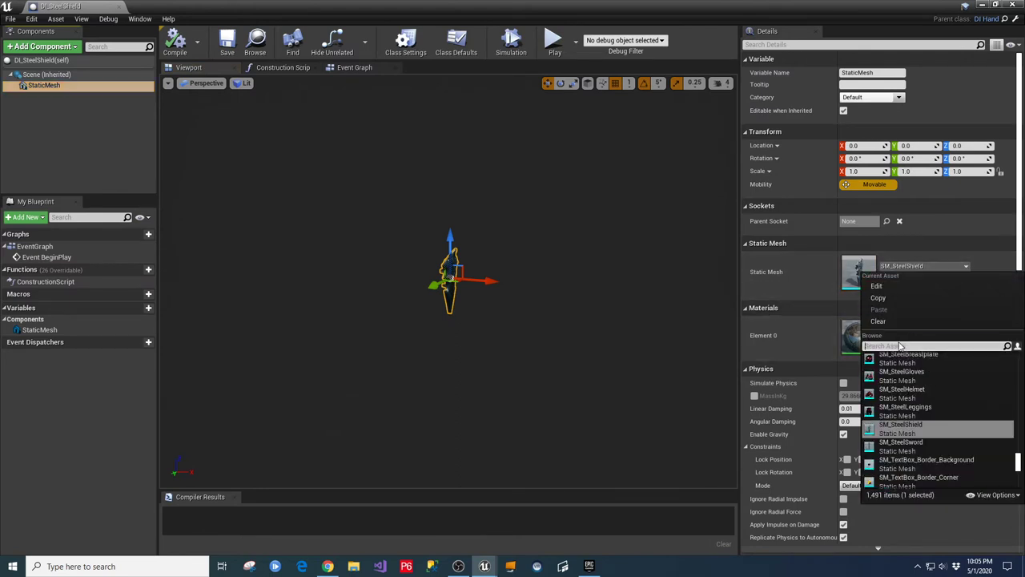
{"action": "type", "text": "shiel"}
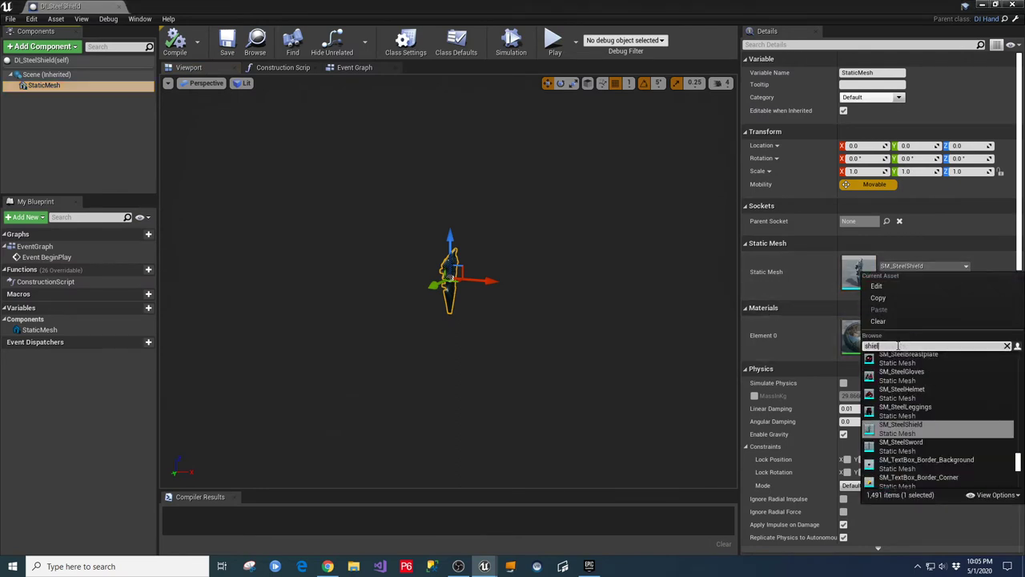
{"action": "type", "text": "d"}
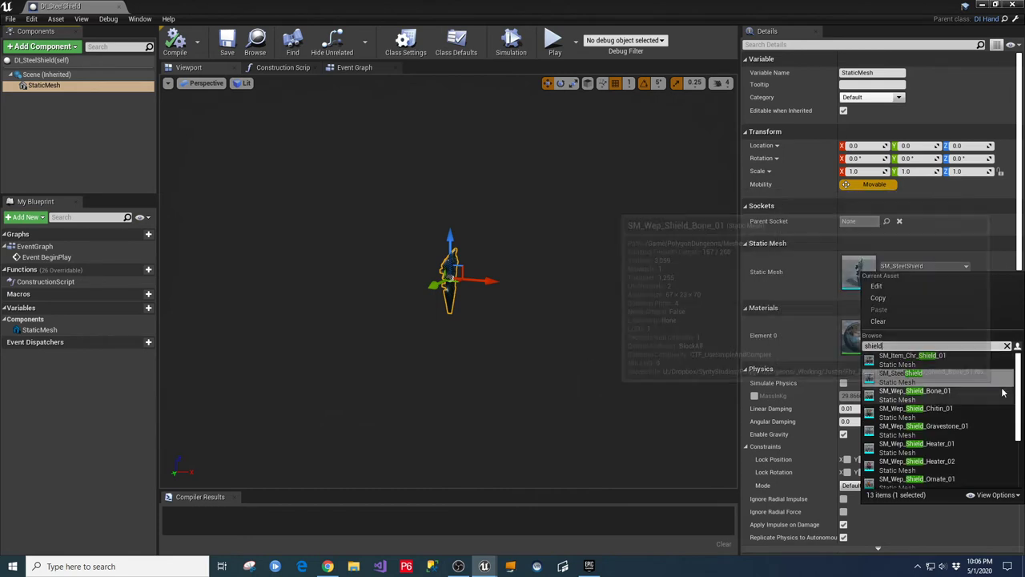
{"action": "scroll", "coordinate": [977, 409], "scroll_direction": "down", "scroll_amount": 3}
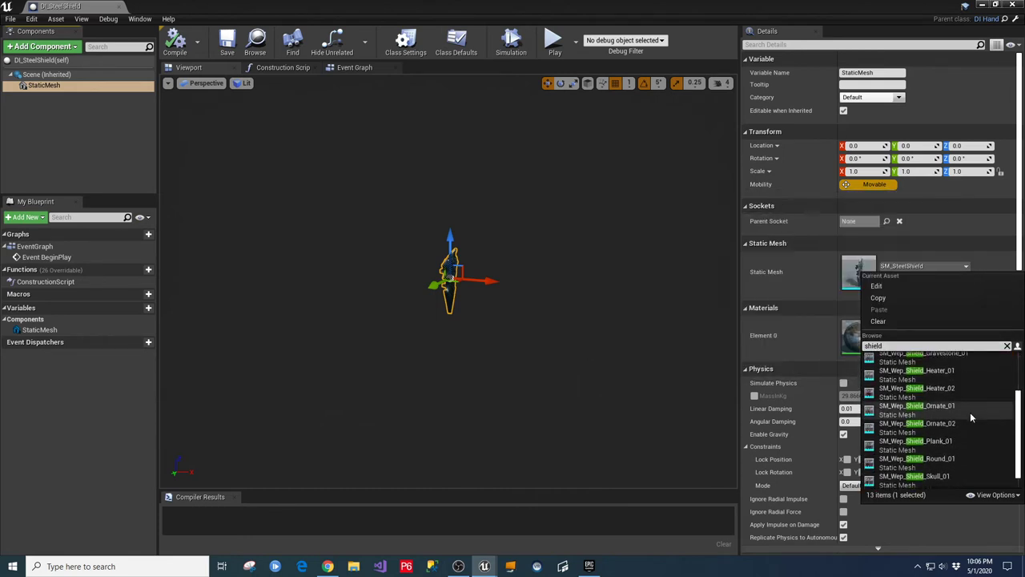
{"action": "left_click", "coordinate": [971, 415]}
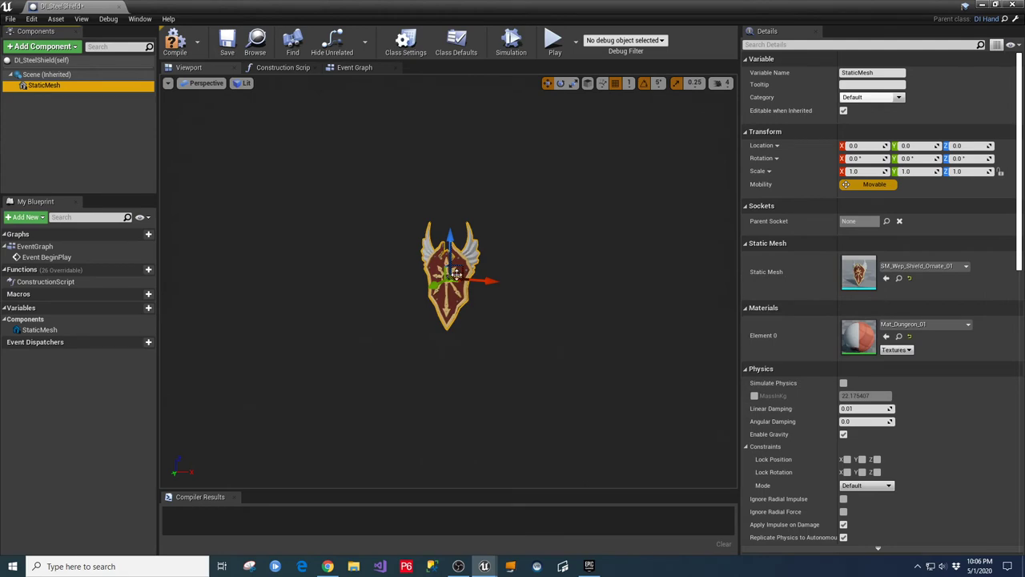
{"action": "left_click", "coordinate": [175, 41]}
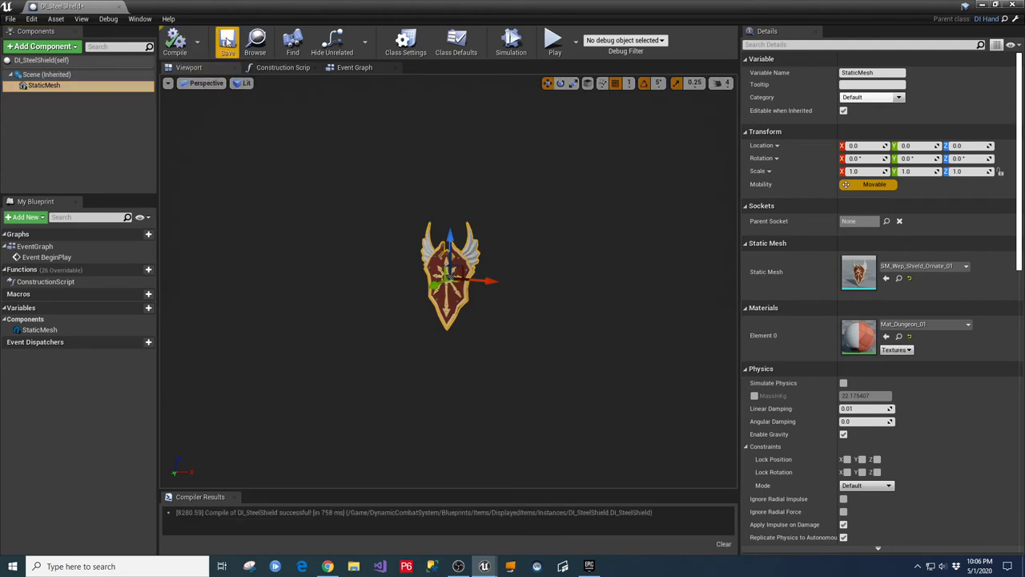
{"action": "left_click", "coordinate": [1014, 5]}
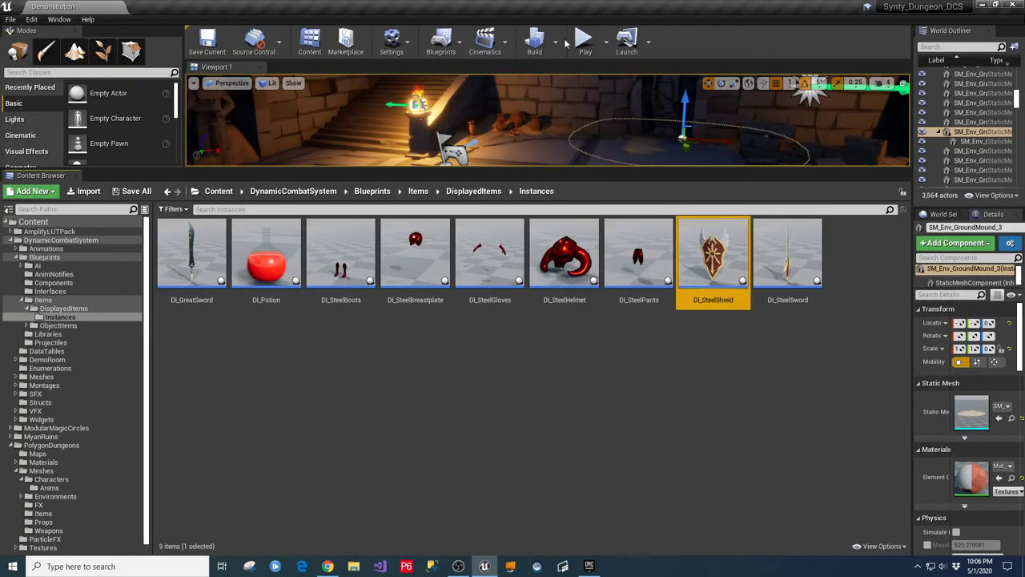
Step: Play the level in full screen to check the ornate shield on the moving knight, stop playing and restore the editor layout
{"action": "left_click", "coordinate": [585, 40]}
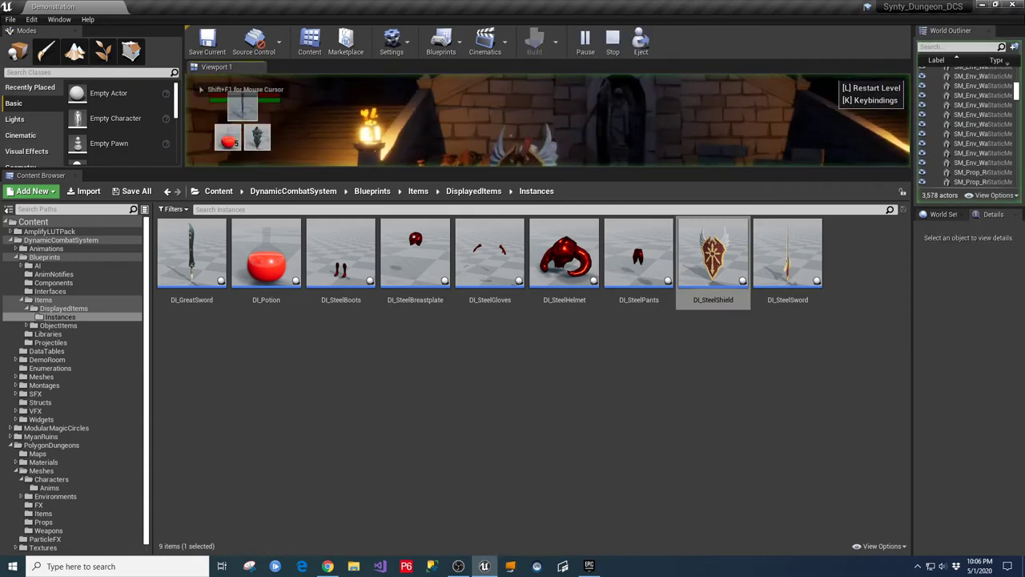
{"action": "key", "text": "F11"}
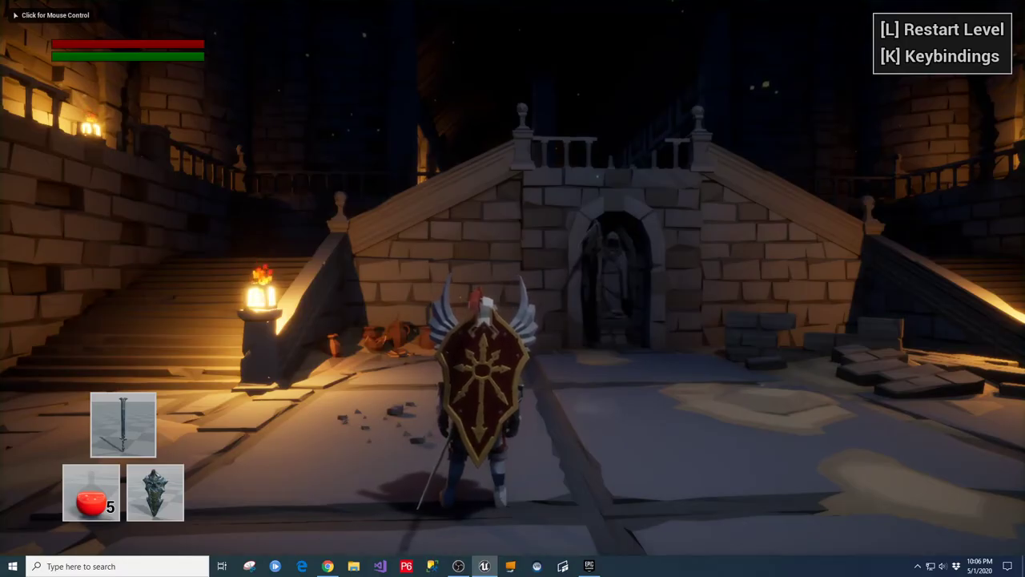
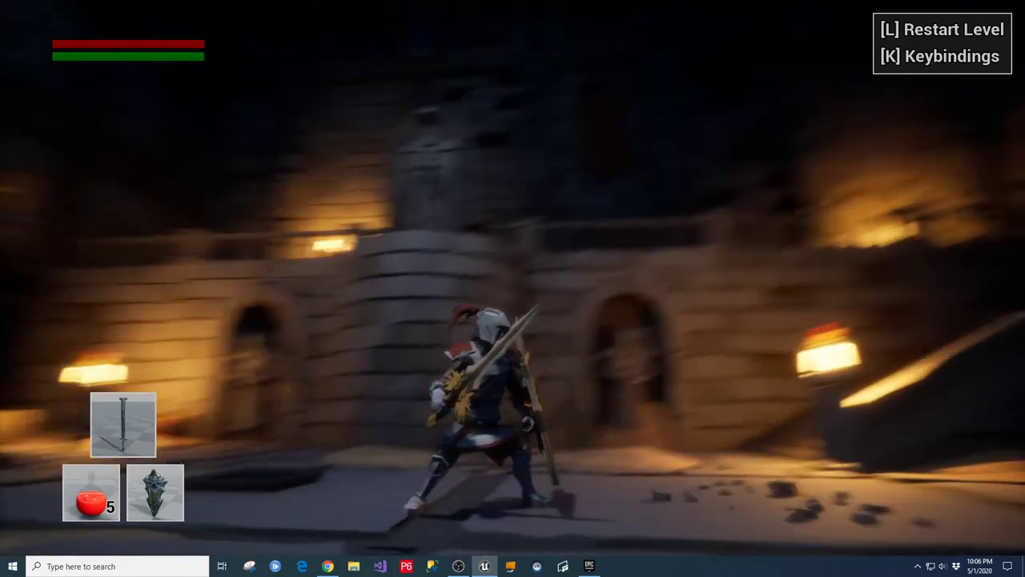
{"action": "key", "text": "w"}
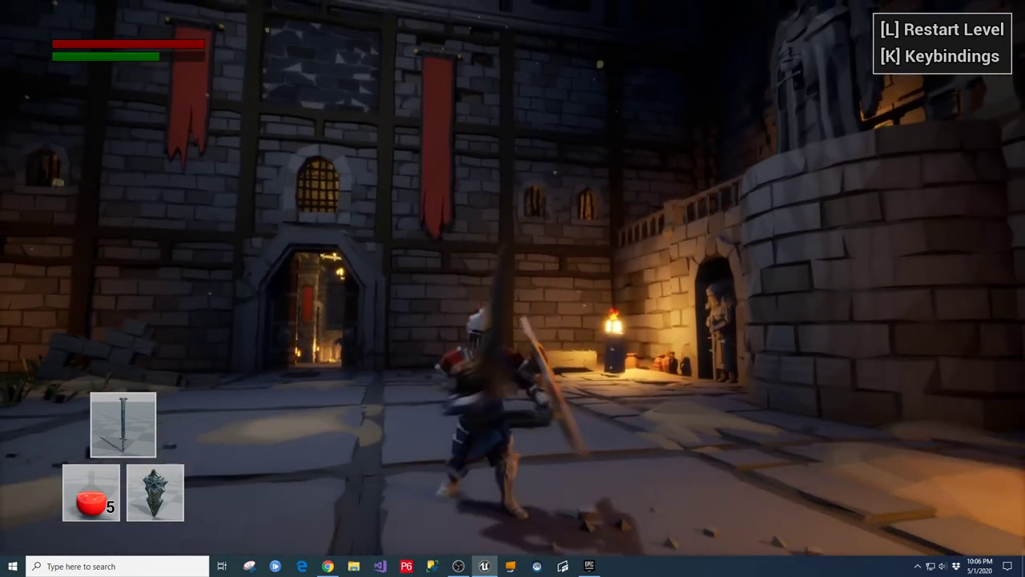
{"action": "key", "text": "w"}
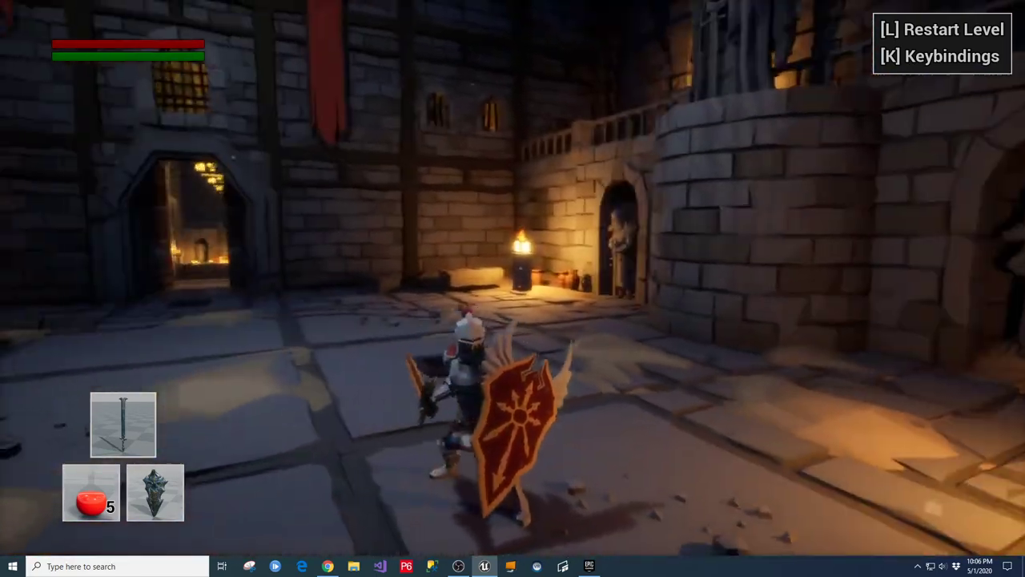
{"action": "key", "text": "w"}
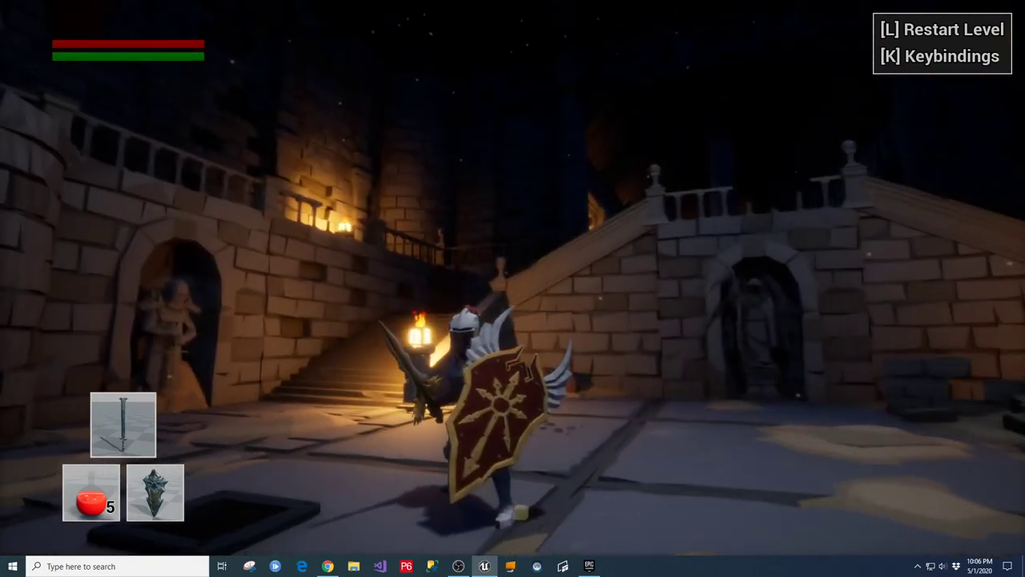
{"action": "key", "text": "Escape"}
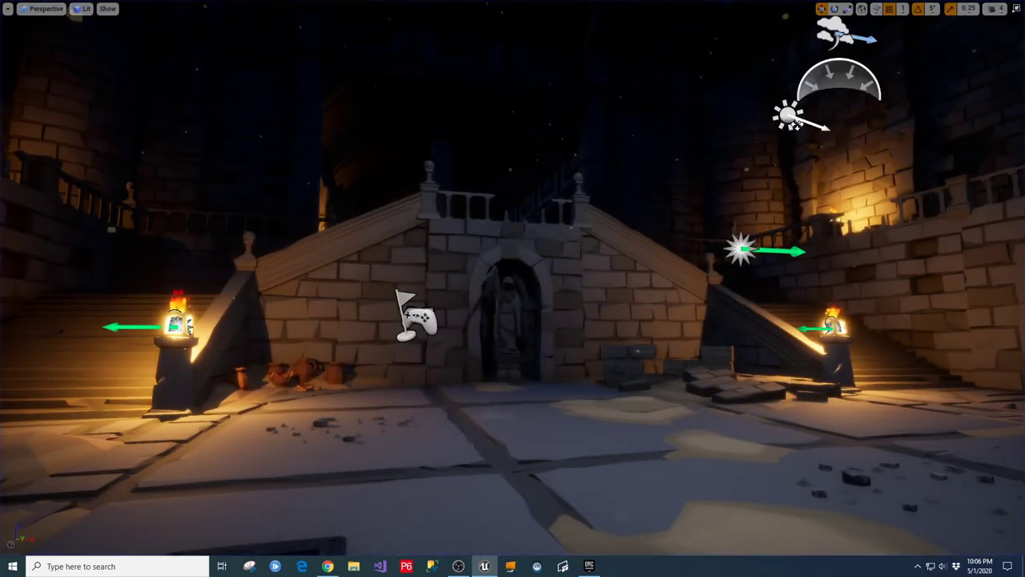
{"action": "scroll", "coordinate": [569, 267], "scroll_direction": "down", "scroll_amount": 5}
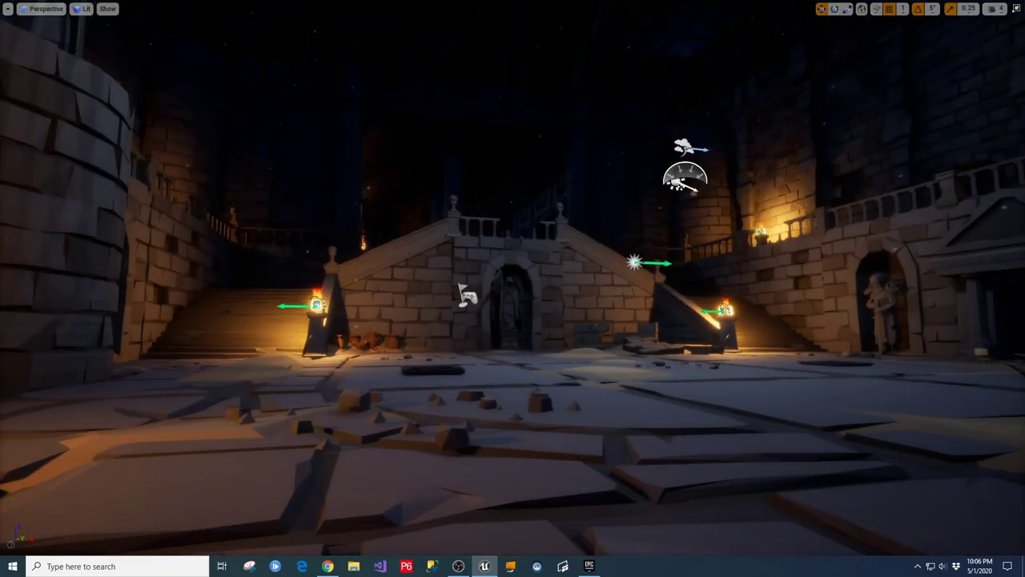
{"action": "key", "text": "F11"}
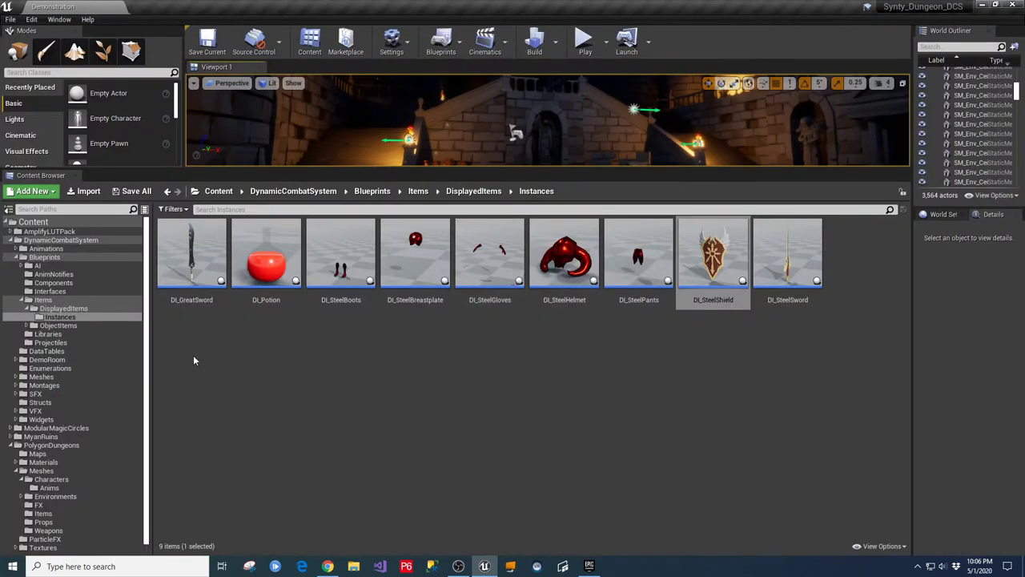
Step: Look into the AI blueprints folder and open the Animations folder of DynamicCombatSystem
{"action": "left_click", "coordinate": [36, 266]}
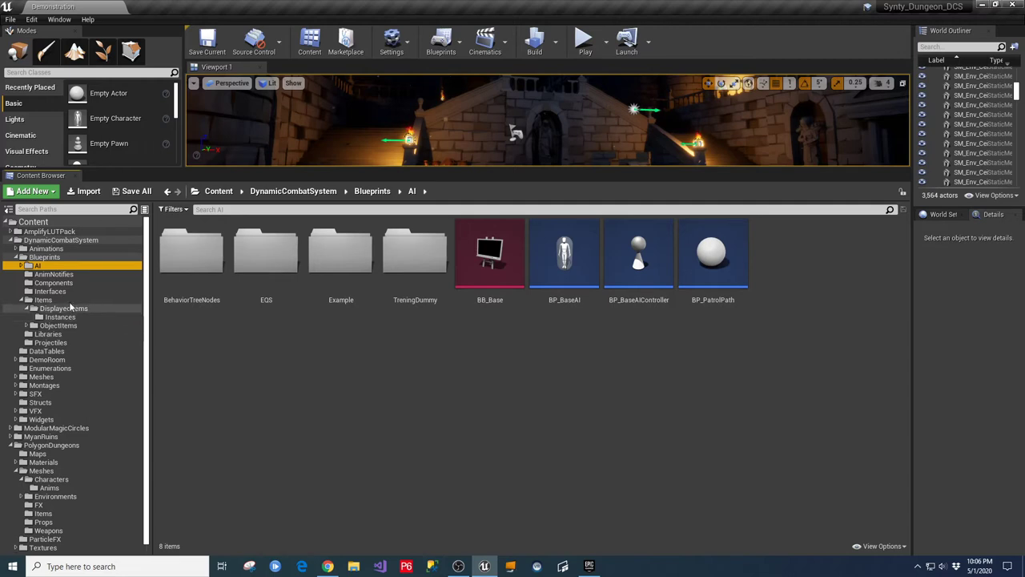
{"action": "left_click", "coordinate": [45, 248]}
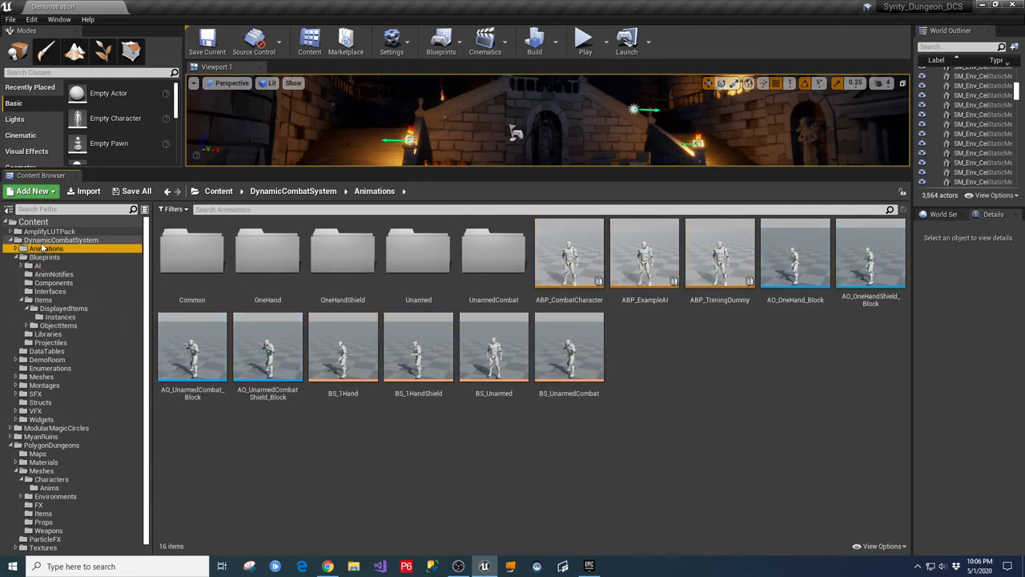
Step: Look through the Blueprints/AI and DemoRoom/BluePrint folders of DynamicCombatSystem for an enemy character
{"action": "left_click", "coordinate": [61, 239]}
{"action": "left_click", "coordinate": [48, 249]}
{"action": "left_click", "coordinate": [45, 256]}
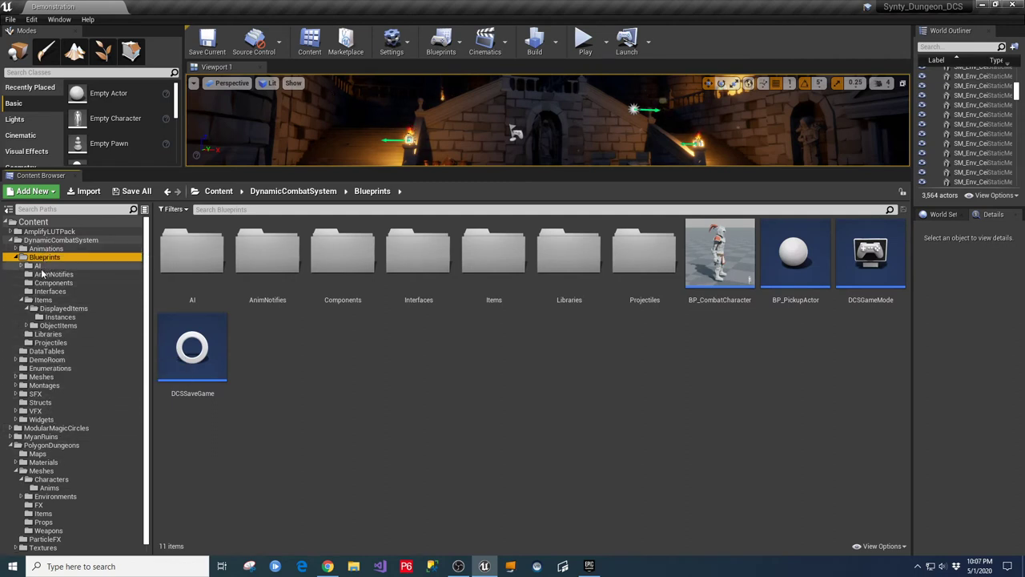
{"action": "left_click", "coordinate": [37, 266]}
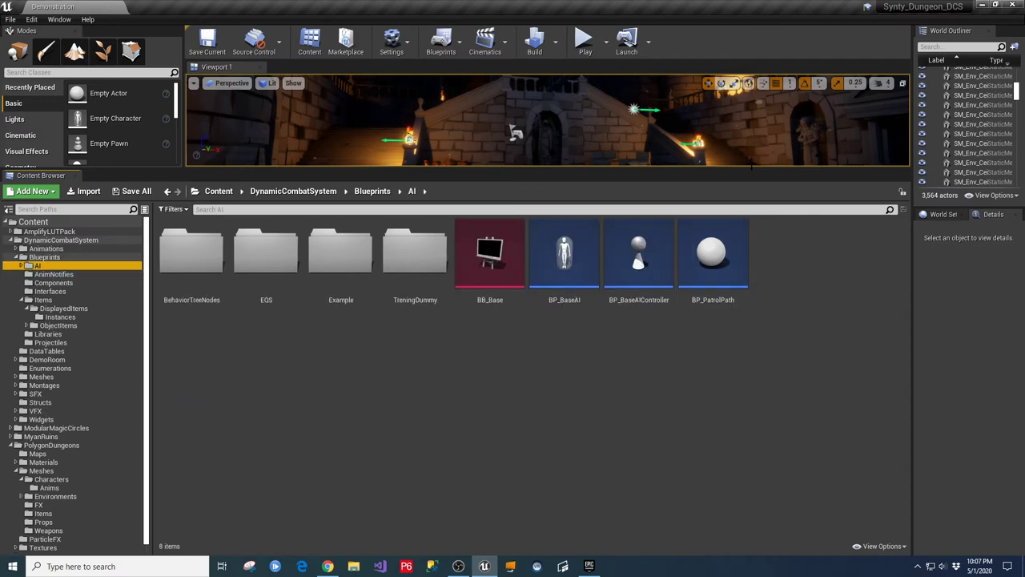
{"action": "left_click_drag", "start_coordinate": [752, 169], "coordinate": [725, 311]}
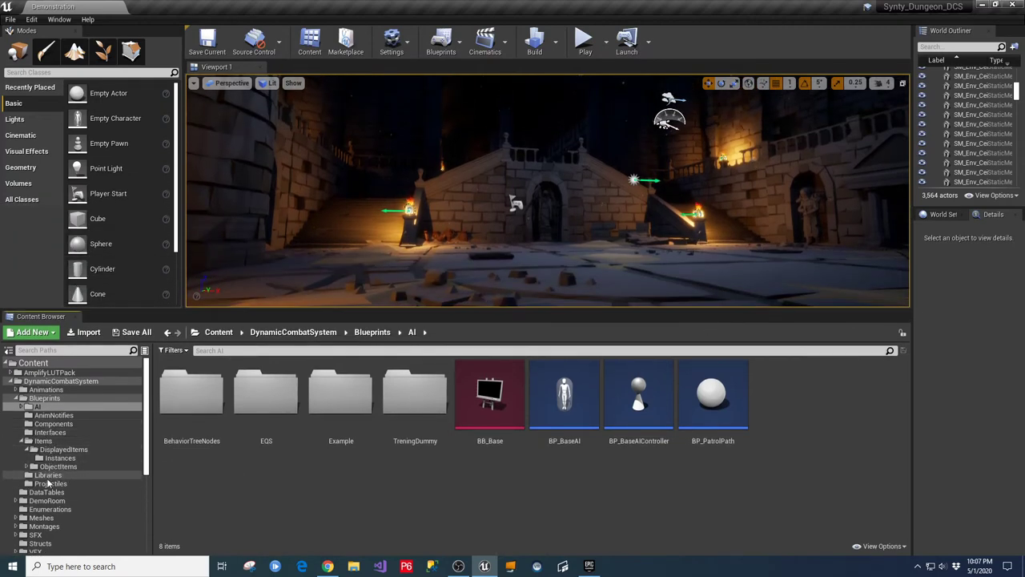
{"action": "left_click", "coordinate": [46, 502]}
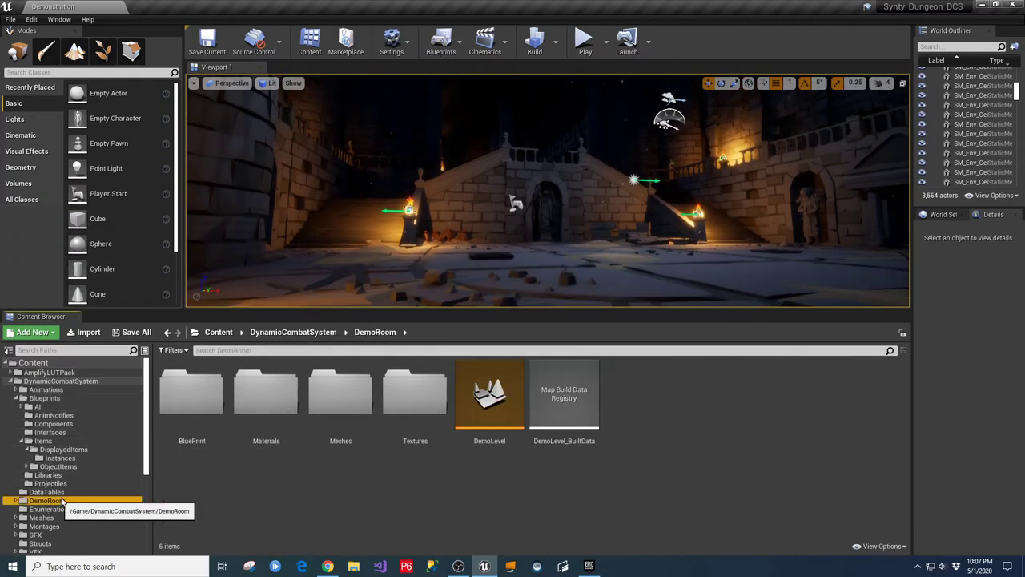
{"action": "double_click", "coordinate": [192, 396]}
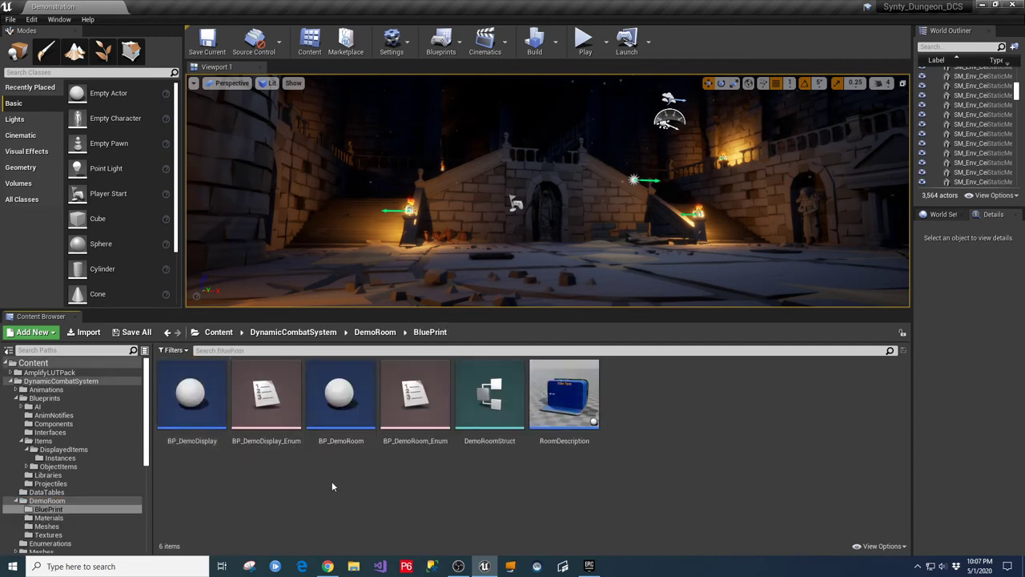
Step: Examine the assets in the DynamicCombatSystem Meshes folder for a usable enemy
{"action": "scroll", "coordinate": [56, 472], "scroll_direction": "down", "scroll_amount": 3}
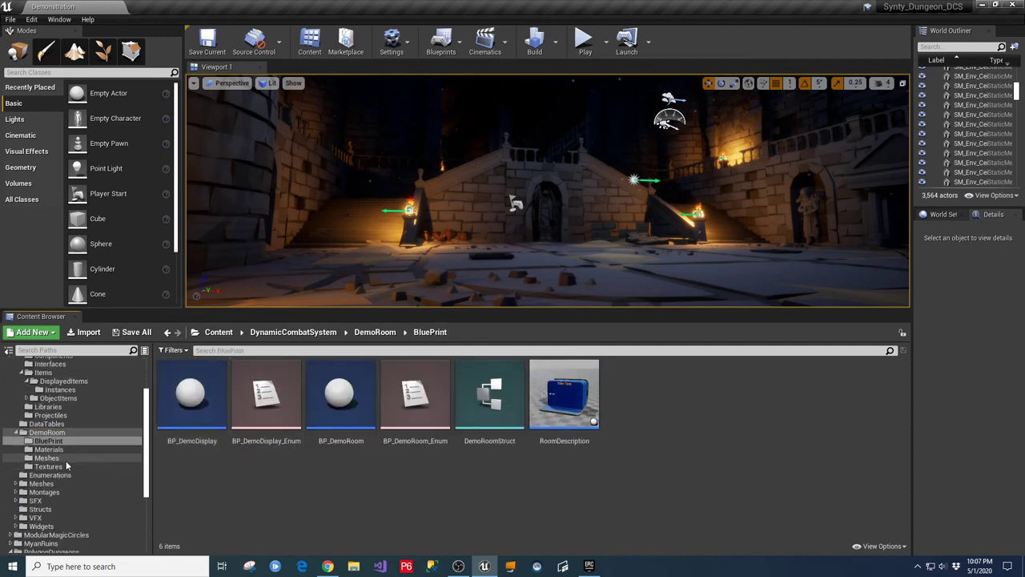
{"action": "left_click", "coordinate": [44, 483]}
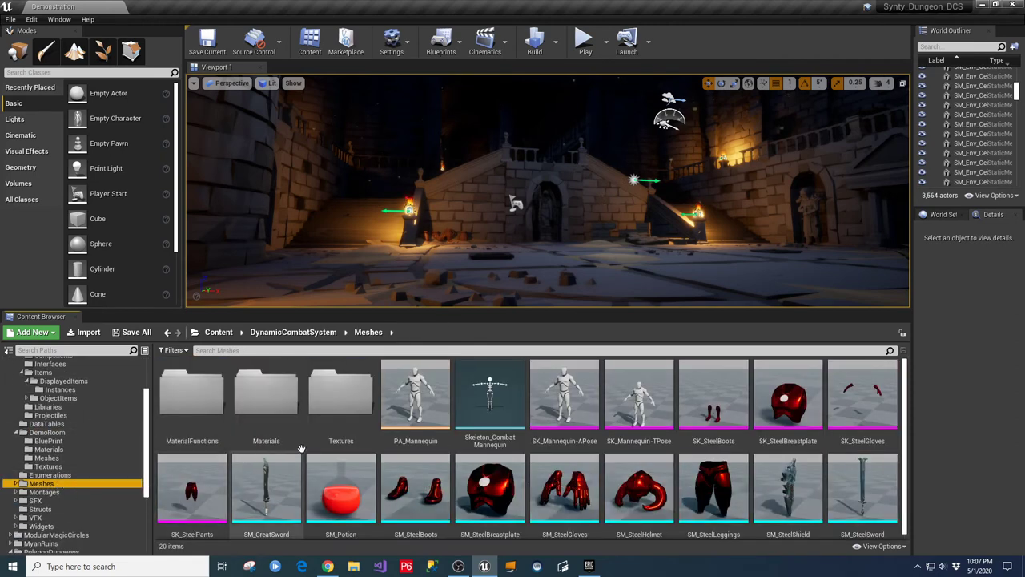
{"action": "scroll", "coordinate": [102, 458], "scroll_direction": "down", "scroll_amount": 2}
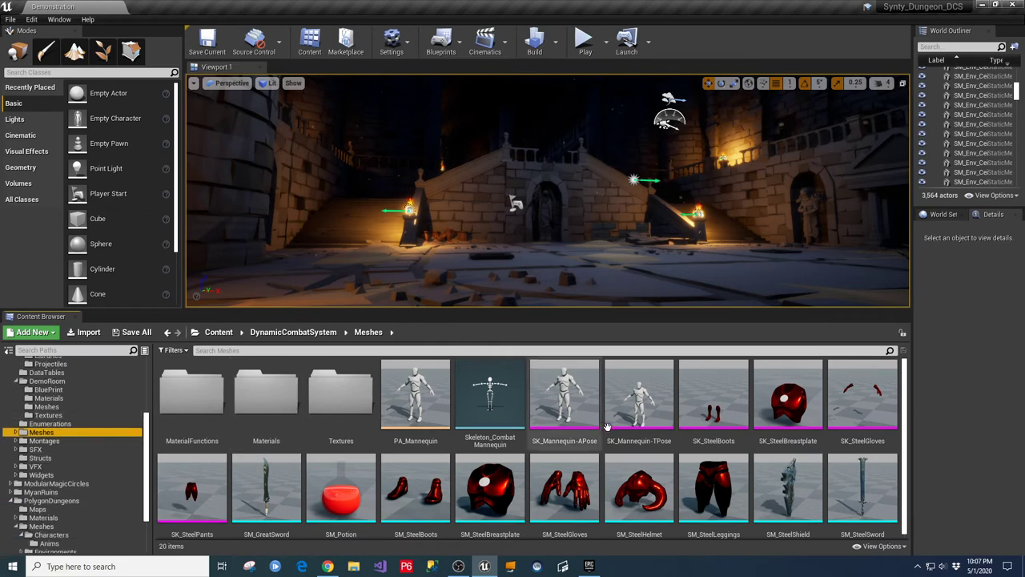
{"action": "scroll", "coordinate": [607, 426], "scroll_direction": "down", "scroll_amount": 1}
{"action": "scroll", "coordinate": [449, 391], "scroll_direction": "up", "scroll_amount": 1}
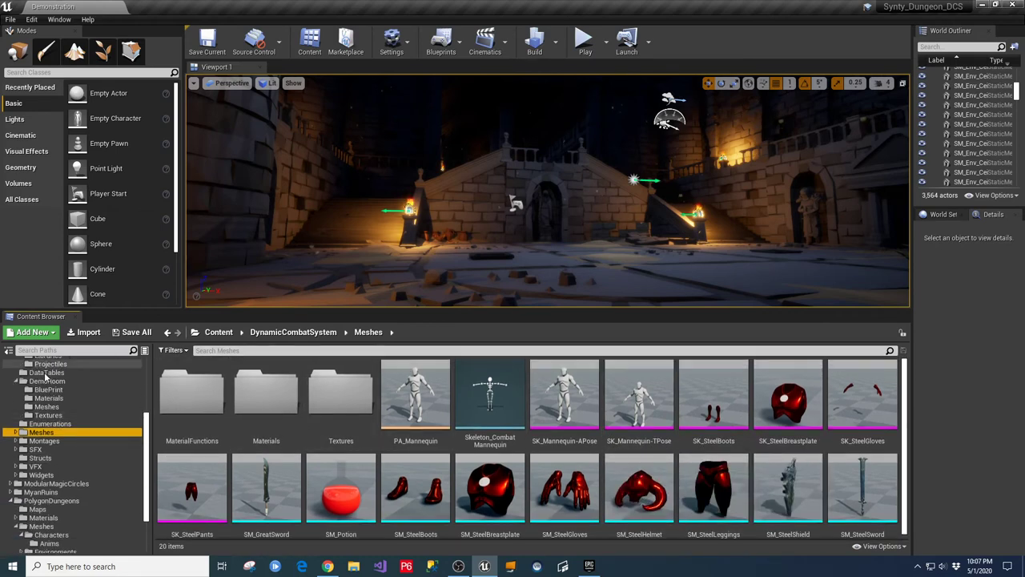
{"action": "scroll", "coordinate": [48, 413], "scroll_direction": "up", "scroll_amount": 5}
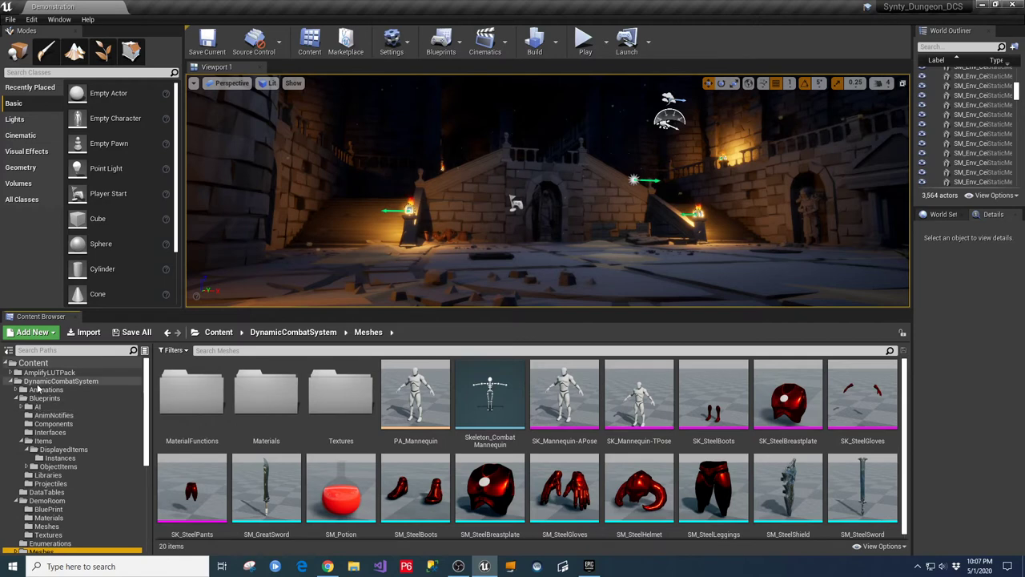
Step: Search the DynamicCombatSystem folder for "enemy"
{"action": "left_click", "coordinate": [124, 382]}
{"action": "left_click", "coordinate": [253, 350]}
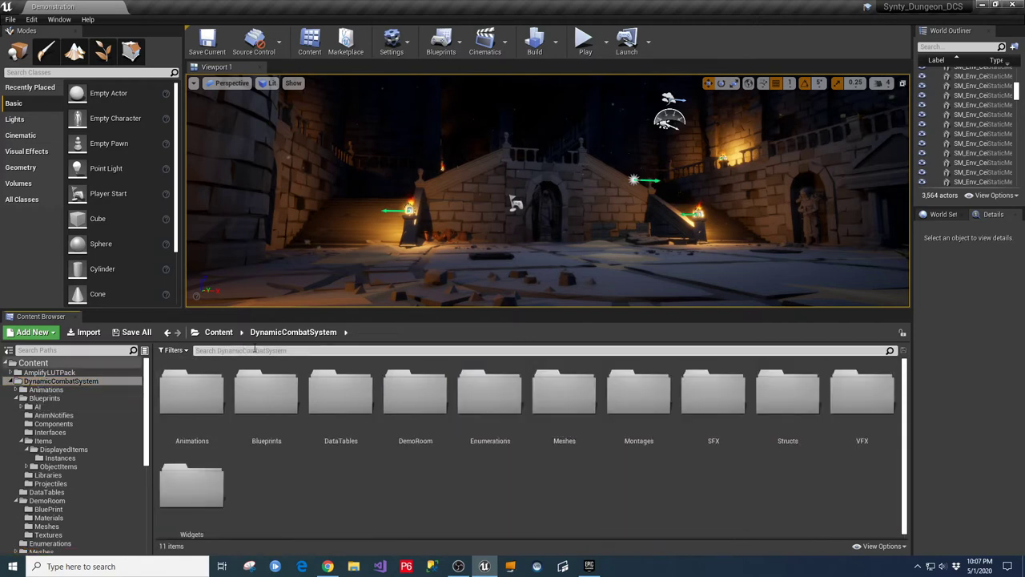
{"action": "type", "text": "enemy"}
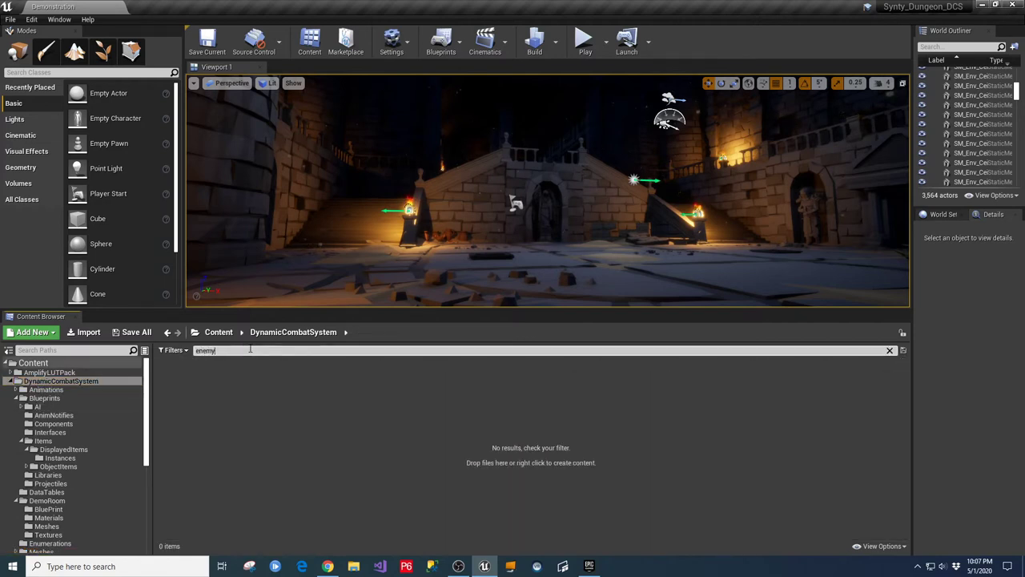
Step: Open the TreningDummy folder under Blueprints/AI and clear the asset search
{"action": "left_click", "coordinate": [49, 390]}
{"action": "left_click", "coordinate": [48, 398]}
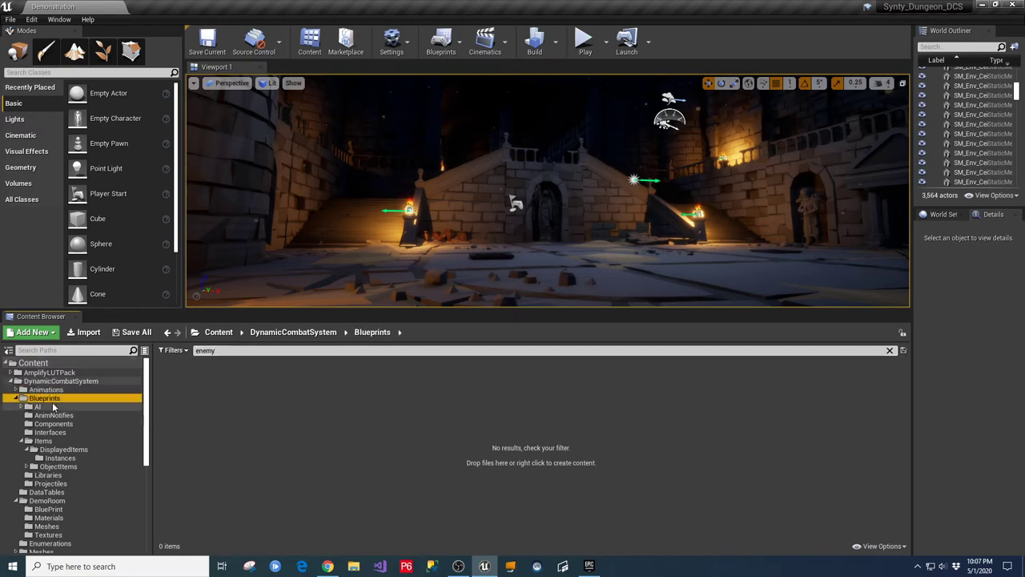
{"action": "left_click", "coordinate": [50, 406]}
{"action": "left_click", "coordinate": [53, 423]}
{"action": "left_click", "coordinate": [21, 406]}
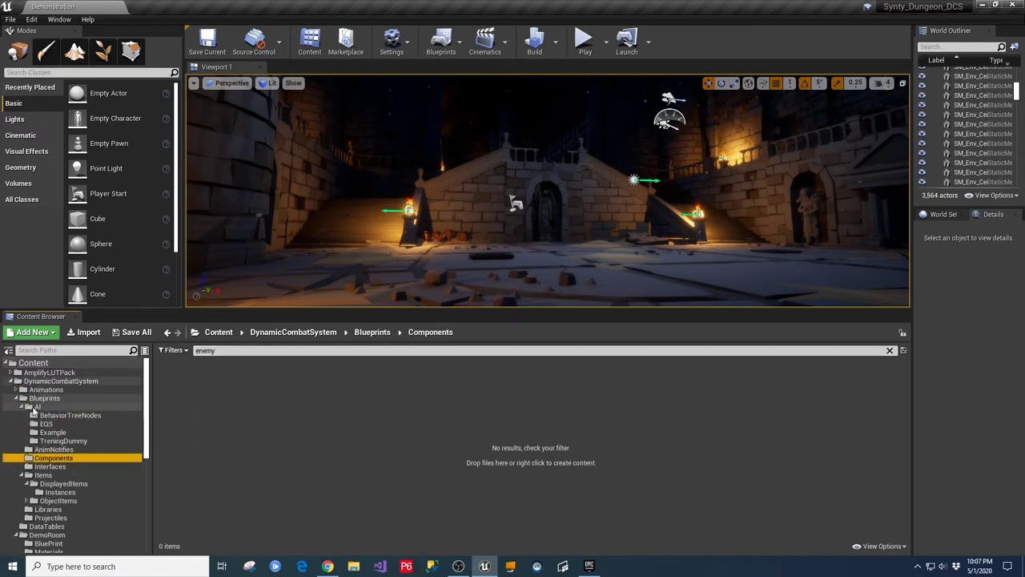
{"action": "left_click", "coordinate": [62, 433]}
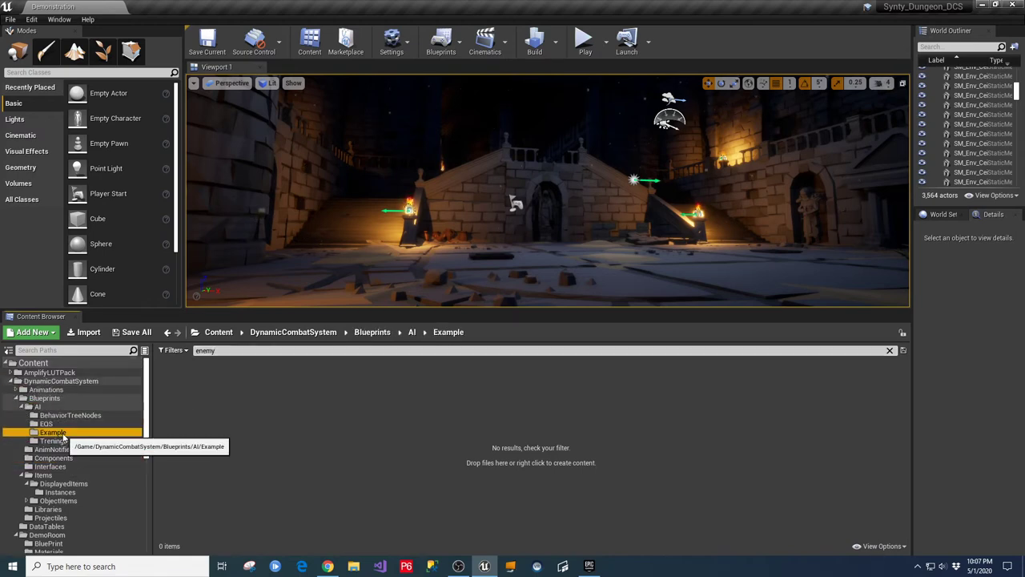
{"action": "left_click", "coordinate": [68, 440]}
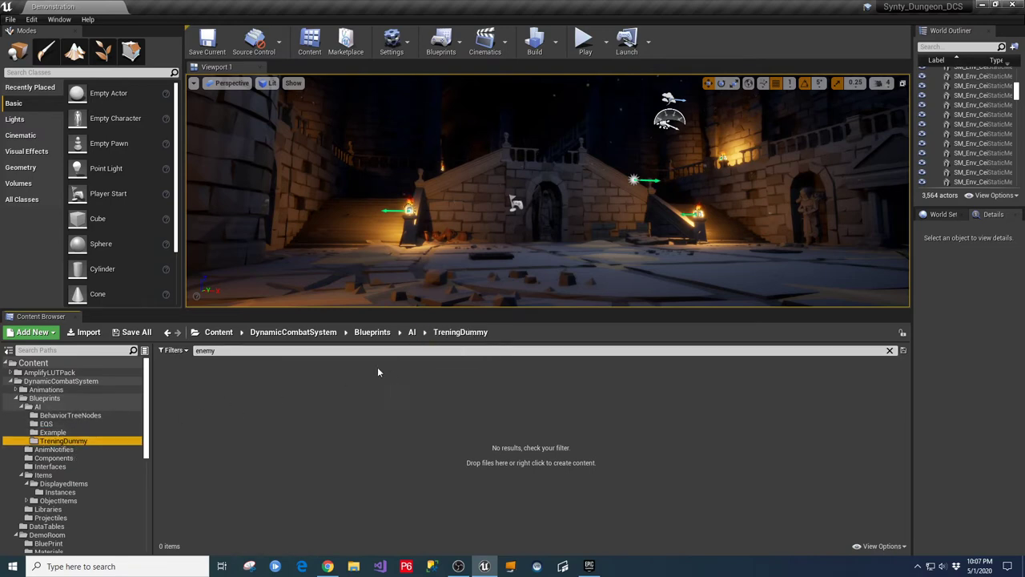
{"action": "left_click", "coordinate": [252, 350]}
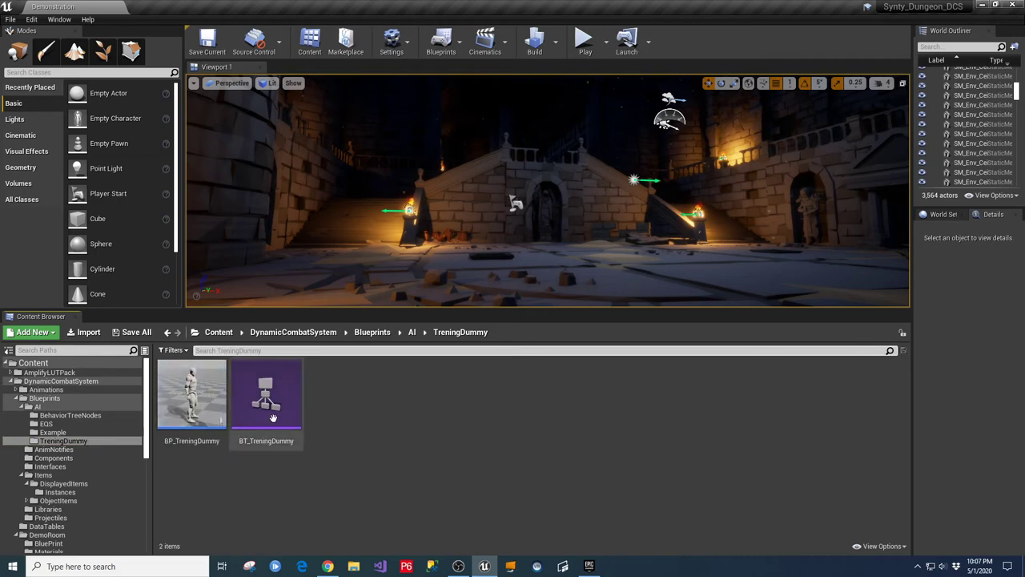
Step: Place BP_TreningDummy on the dungeon floor in front of the central archway and test it by briefly playing the level
{"action": "left_click_drag", "start_coordinate": [192, 404], "coordinate": [530, 257]}
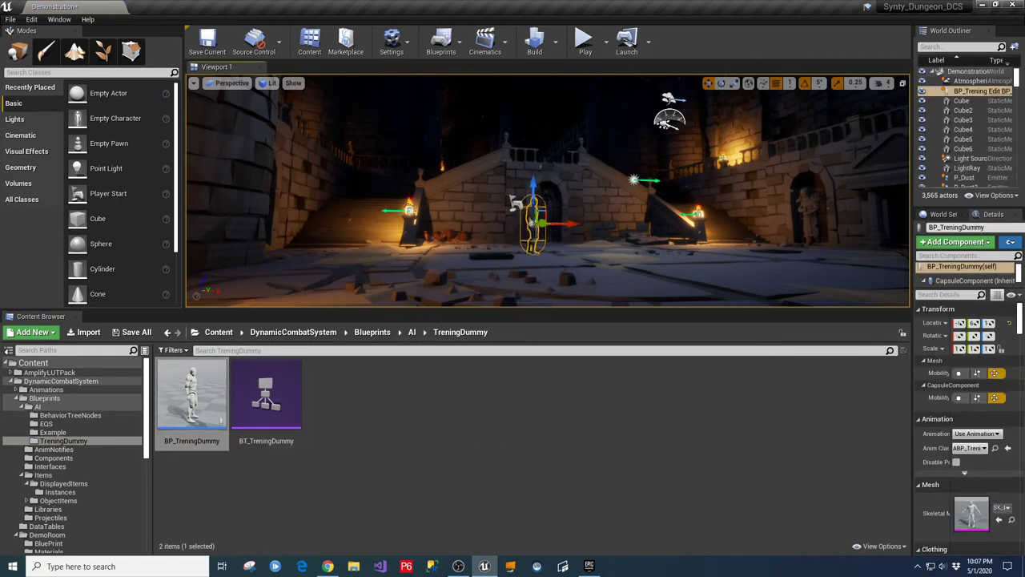
{"action": "right_click_drag", "start_coordinate": [530, 256], "coordinate": [513, 256]}
{"action": "left_click", "coordinate": [584, 38]}
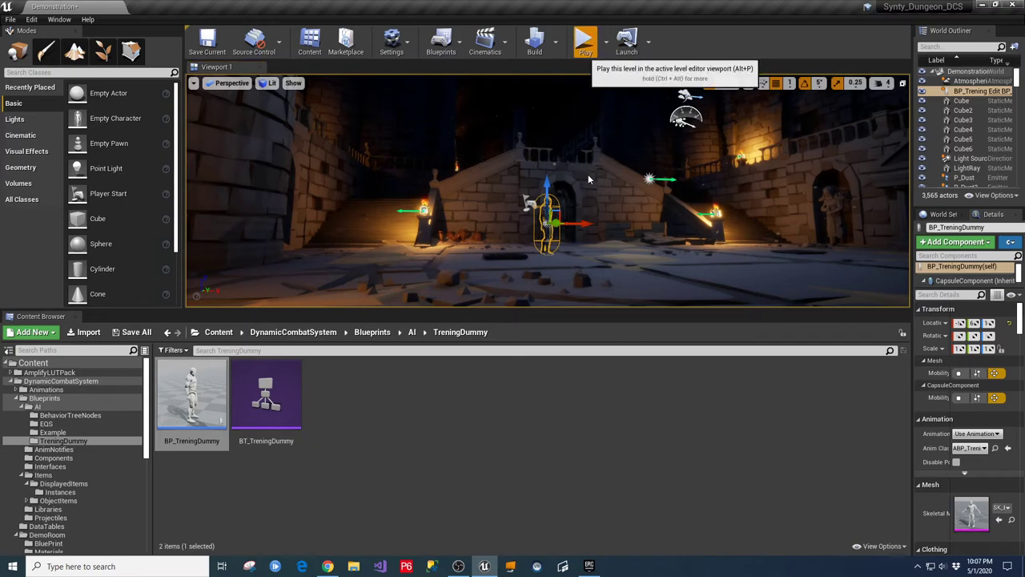
{"action": "key", "text": "alt+p"}
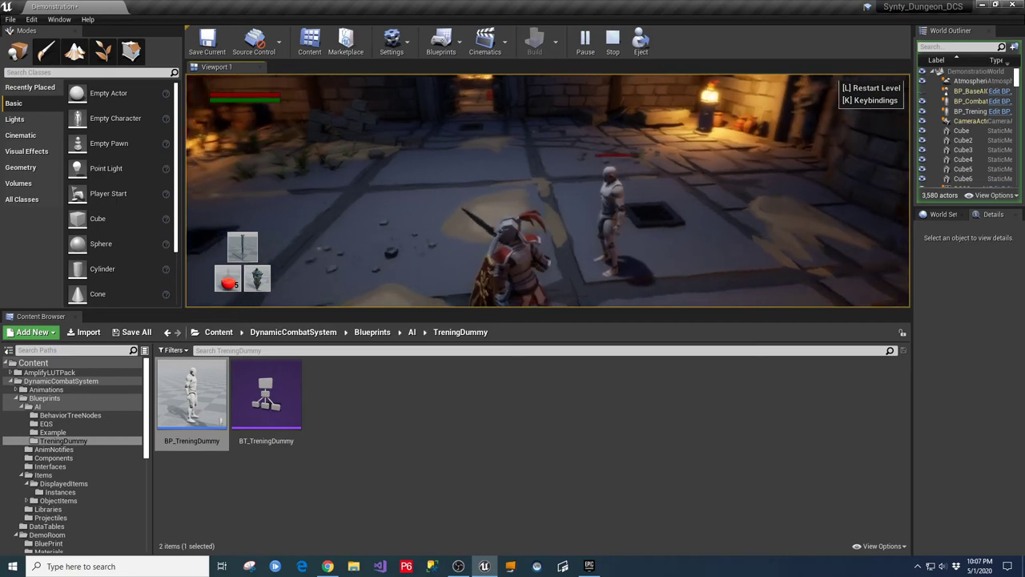
{"action": "key", "text": "Escape"}
Step: Enlarge the level viewport and turn on Eye Adaptation among its post-processing show flags
{"action": "right_click_drag", "start_coordinate": [547, 190], "coordinate": [189, 222]}
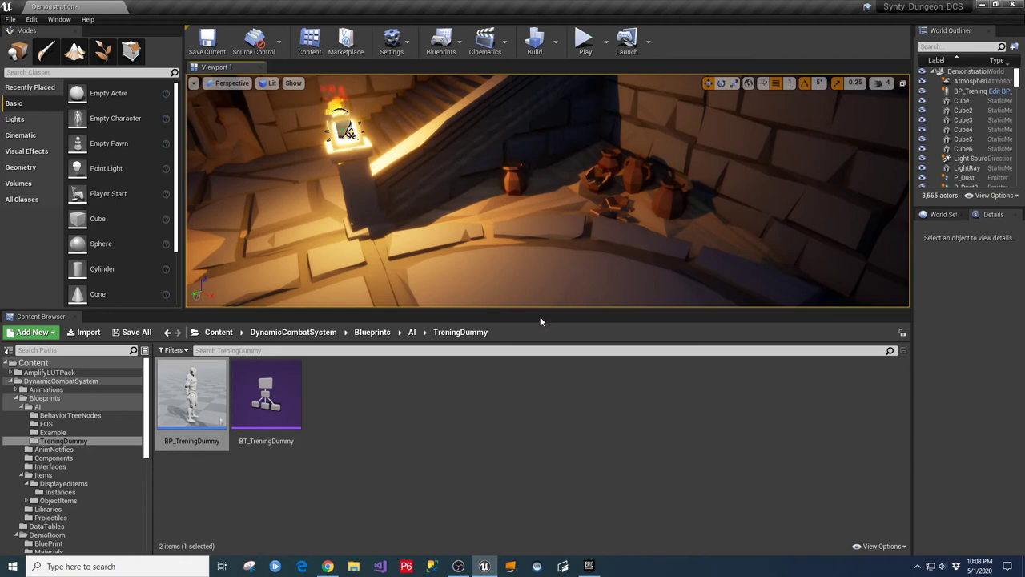
{"action": "left_click_drag", "start_coordinate": [544, 311], "coordinate": [541, 449]}
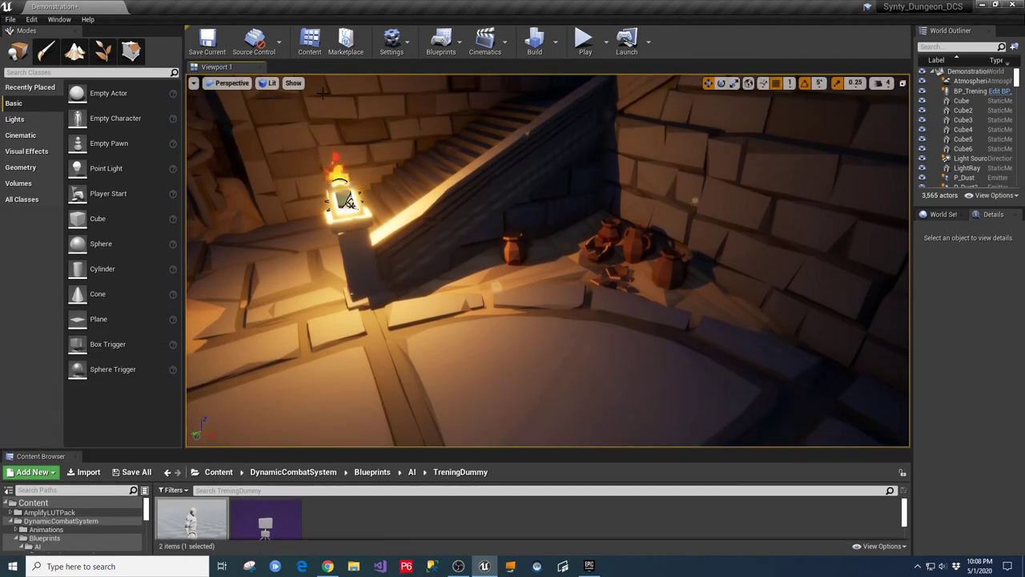
{"action": "left_click", "coordinate": [294, 84]}
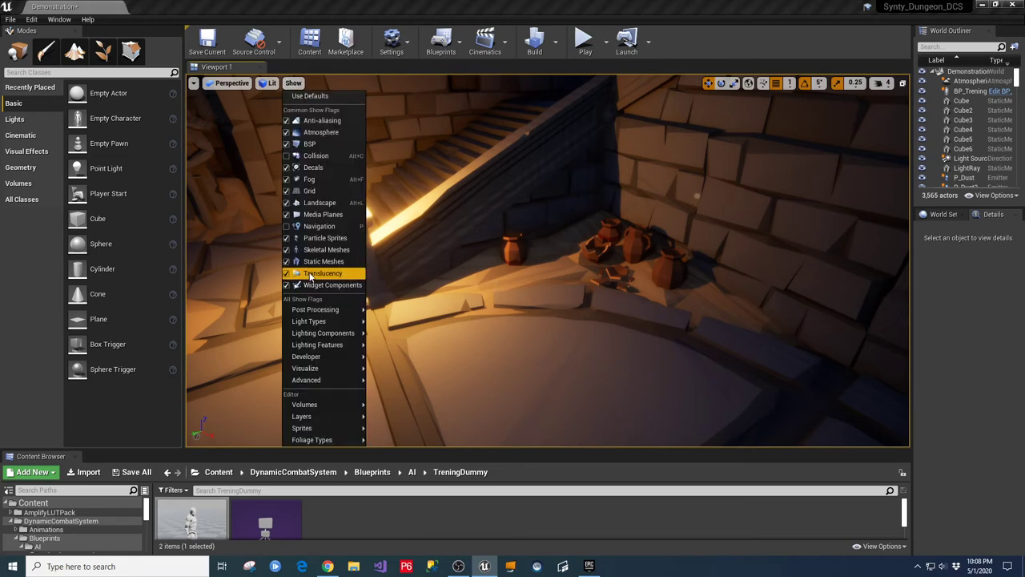
{"action": "mouse_move", "coordinate": [297, 311]}
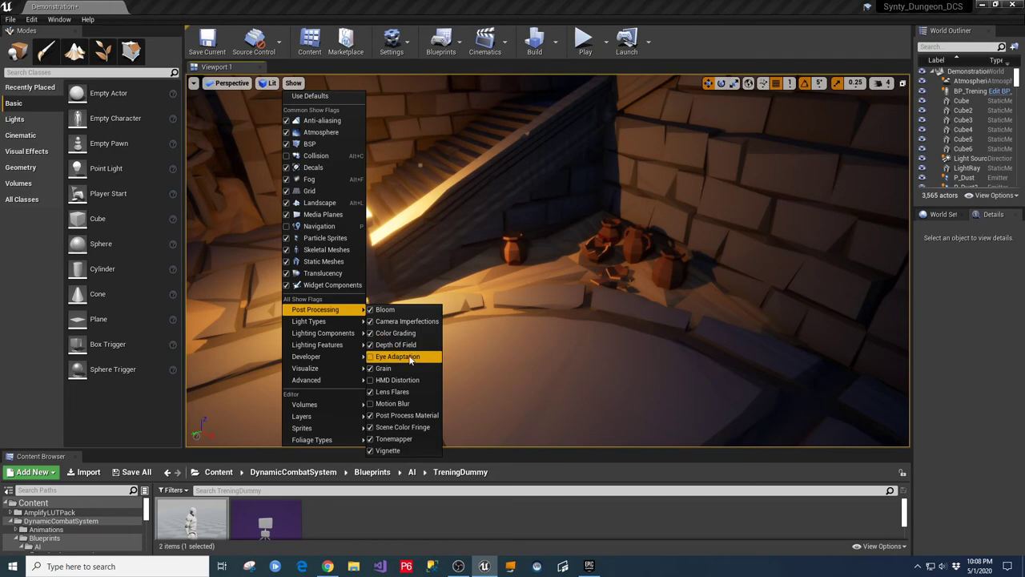
{"action": "left_click", "coordinate": [410, 357]}
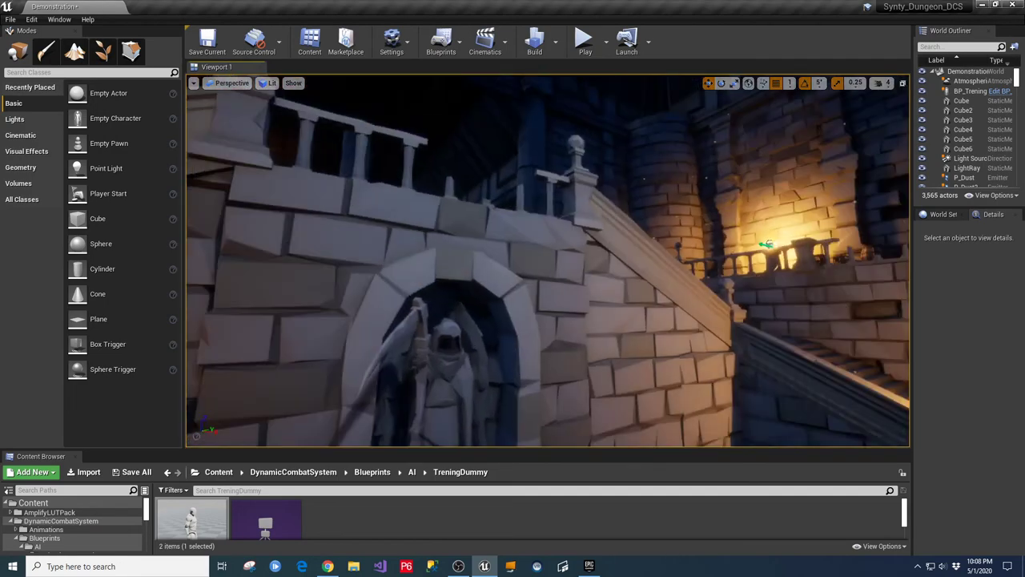
{"action": "right_click_drag", "start_coordinate": [548, 260], "coordinate": [467, 351]}
Step: Turn Eye Adaptation off again in the viewport's post-processing show flags
{"action": "left_click", "coordinate": [294, 83]}
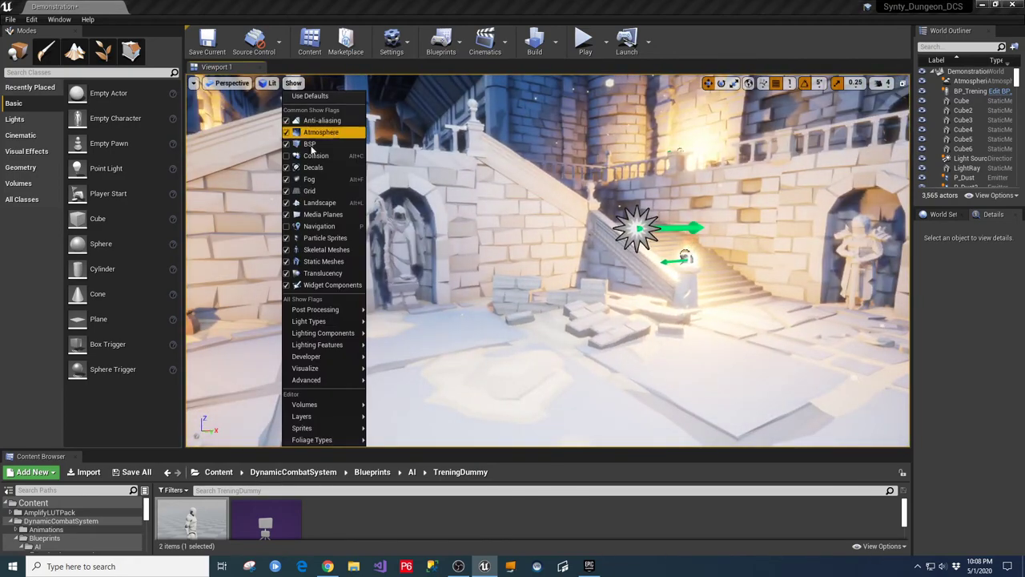
{"action": "mouse_move", "coordinate": [316, 323]}
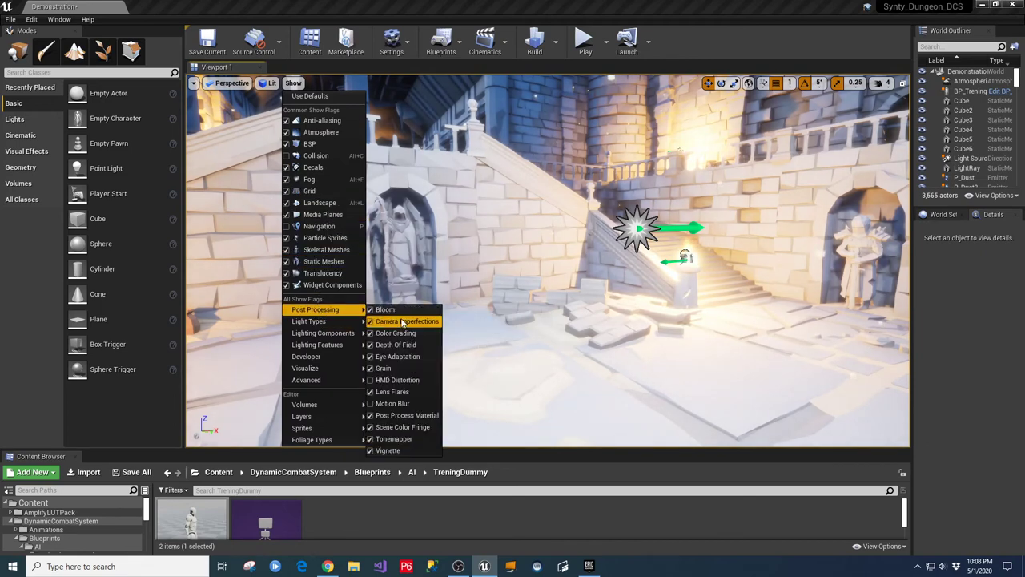
{"action": "left_click", "coordinate": [398, 357]}
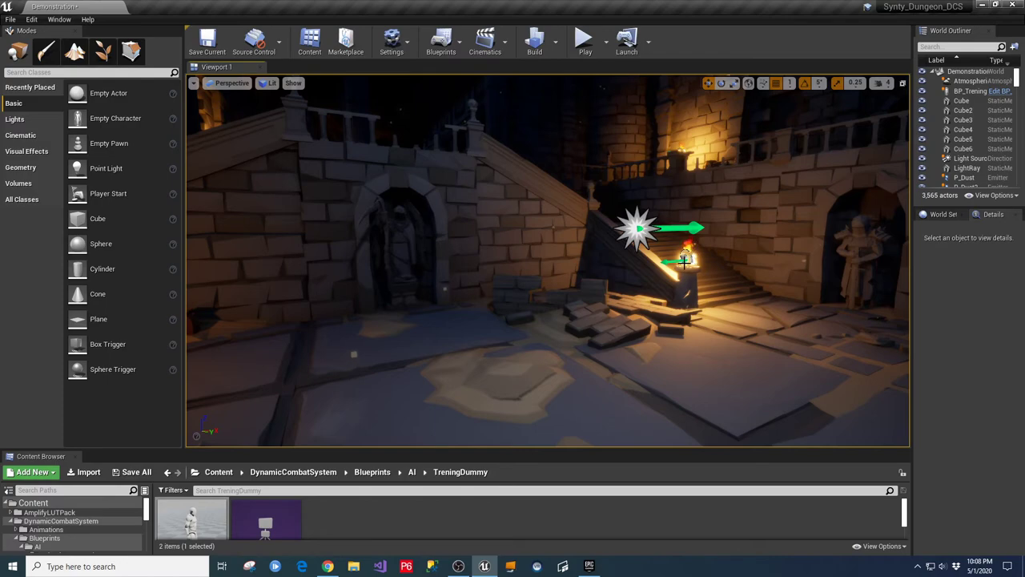
Step: Bring the placed training dummy into view and save the Demonstration level
{"action": "right_click_drag", "start_coordinate": [548, 260], "coordinate": [602, 260]}
{"action": "right_click_drag", "start_coordinate": [483, 77], "coordinate": [425, 80]}
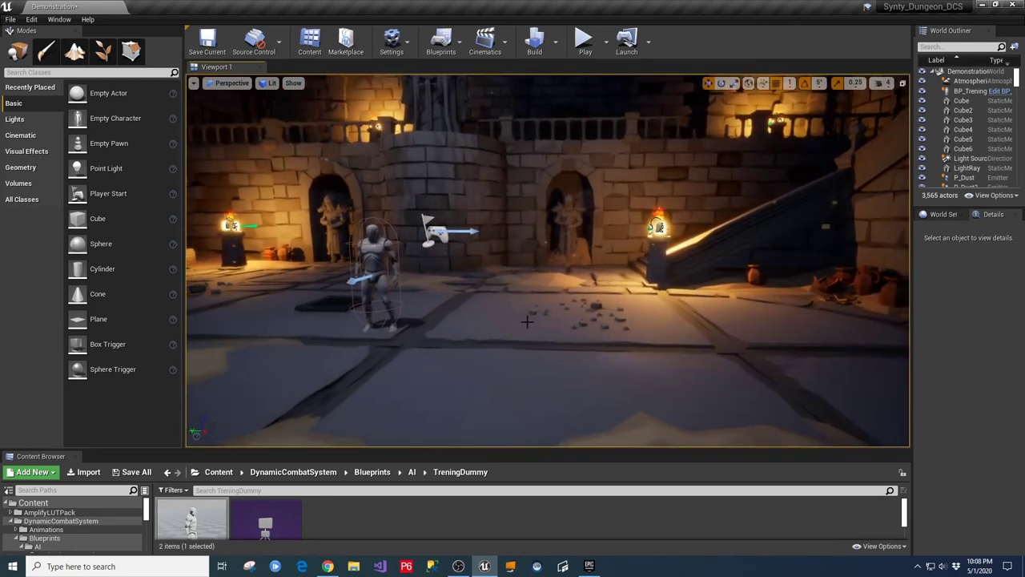
{"action": "left_click", "coordinate": [213, 43]}
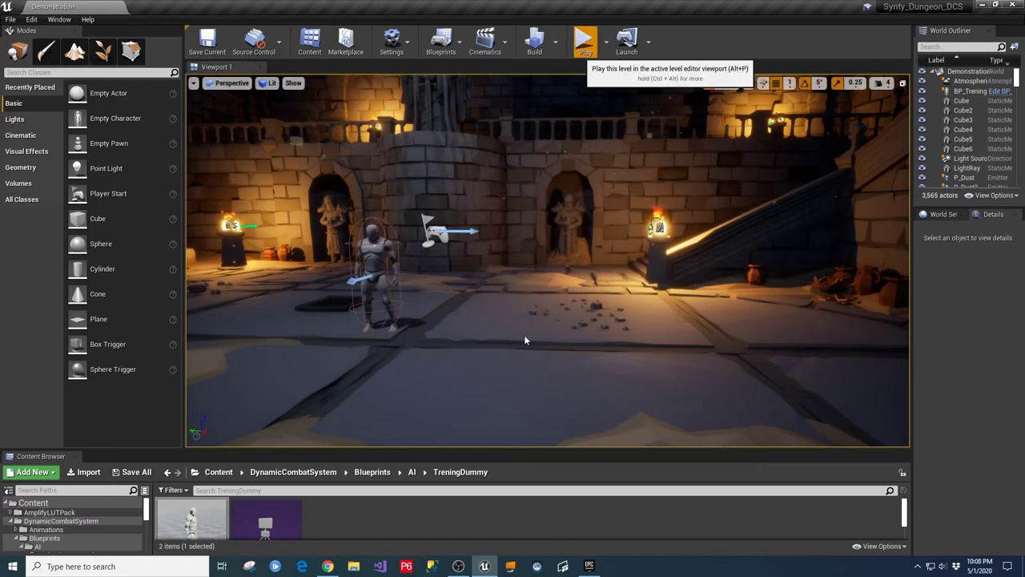
Step: Play the Demonstration level in full screen, run the knight past the training dummy and draw the sword and shield
{"action": "left_click", "coordinate": [584, 39]}
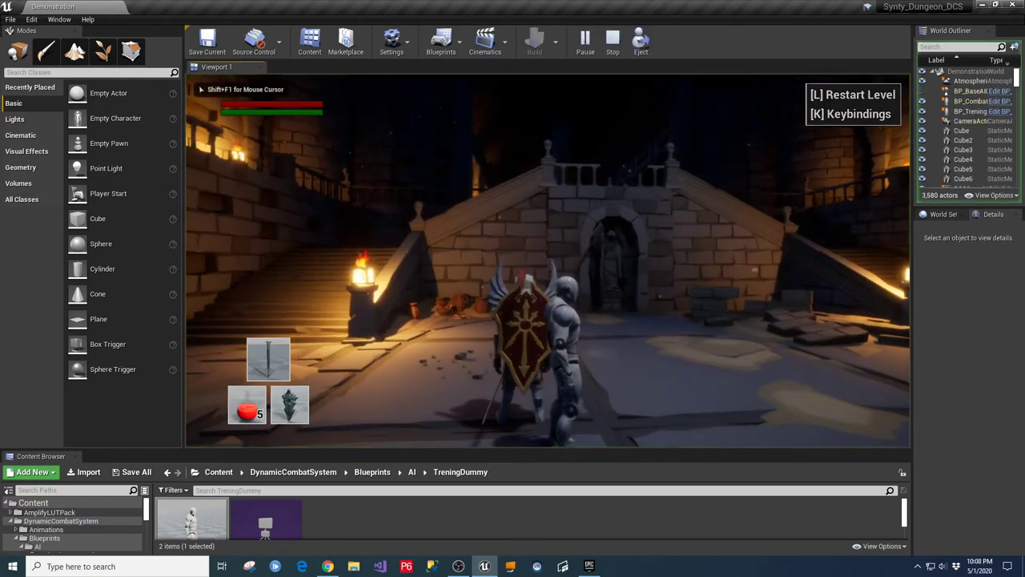
{"action": "key", "text": "F11"}
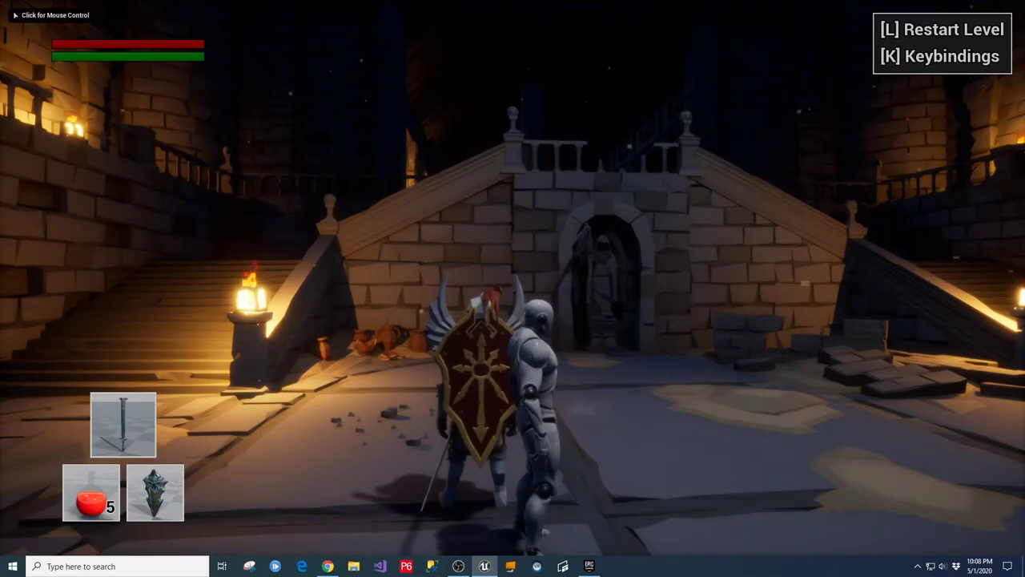
{"action": "key", "text": "d"}
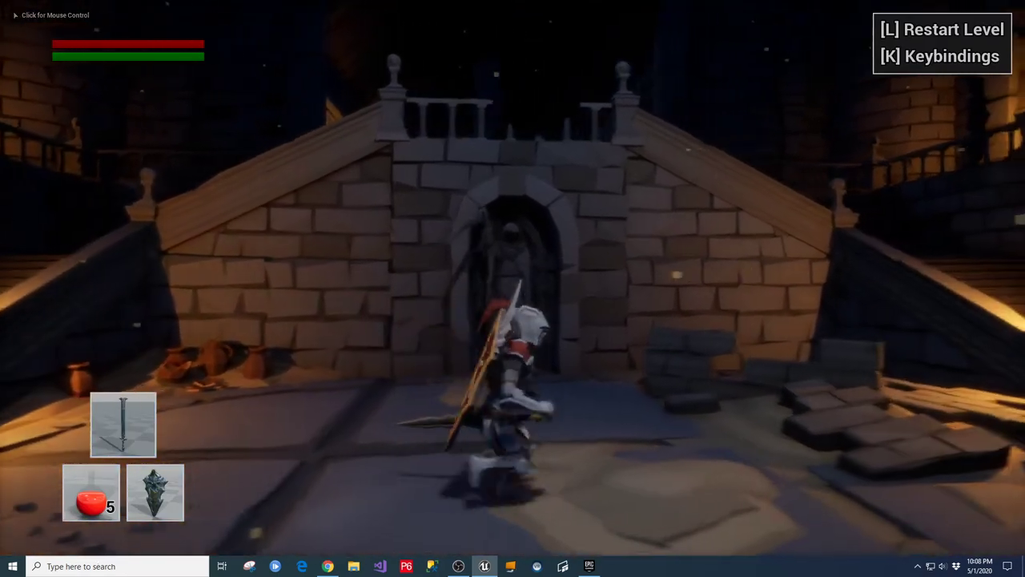
{"action": "key", "text": "w"}
{"action": "key", "text": "s"}
{"action": "left_click", "coordinate": [512, 289]}
{"action": "key", "text": "Tab"}
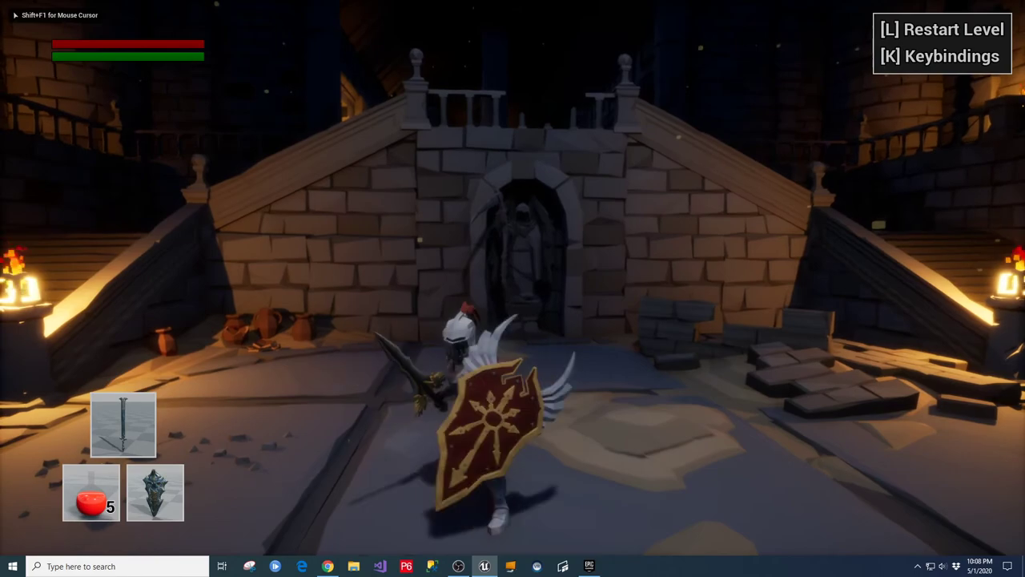
Step: Attack the training dummy repeatedly with the sword until it is defeated
{"action": "left_click", "coordinate": [513, 288]}
{"action": "left_click", "coordinate": [513, 288]}
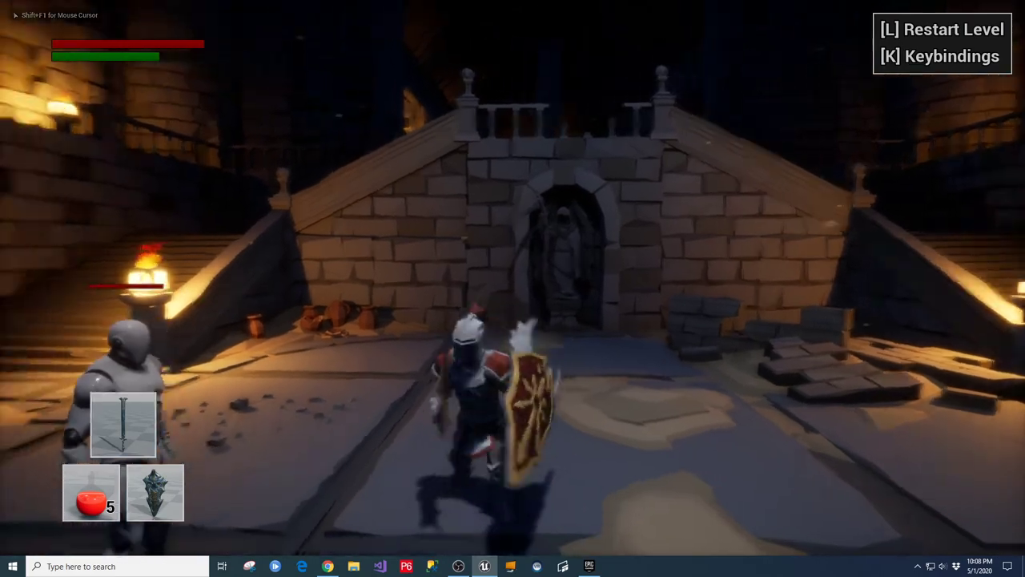
{"action": "key", "text": "w"}
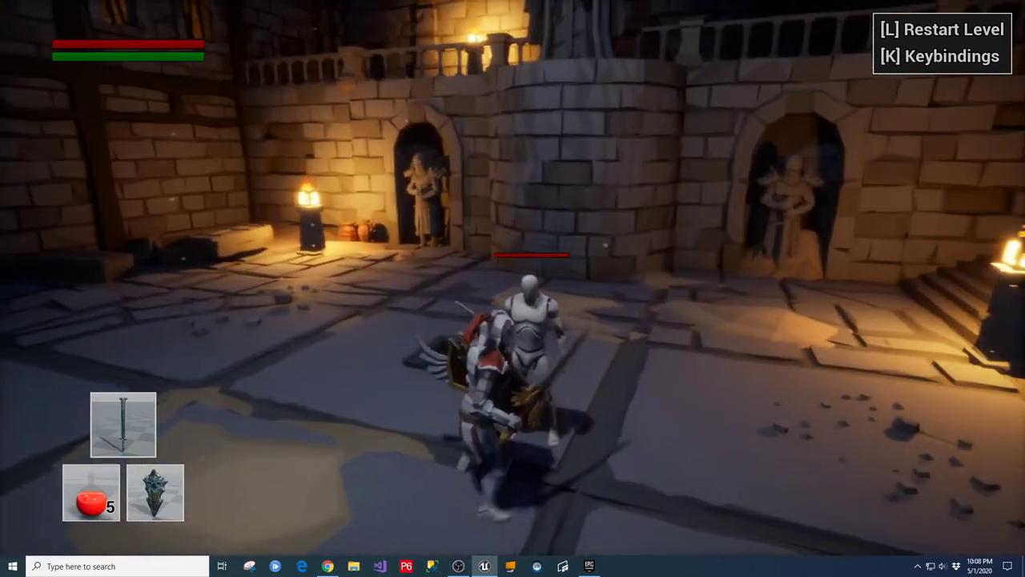
{"action": "left_click", "coordinate": [513, 288]}
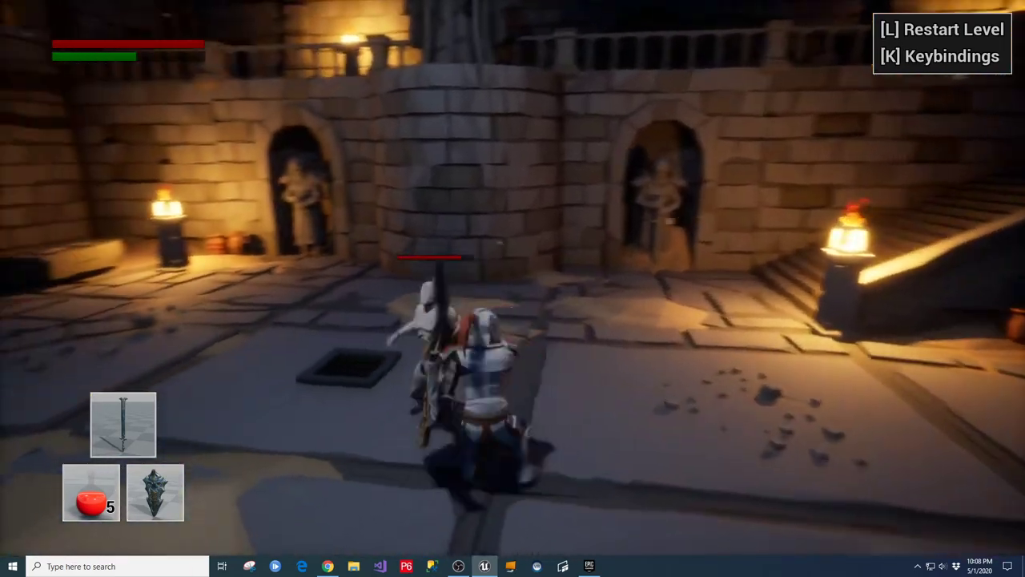
{"action": "left_click", "coordinate": [513, 288]}
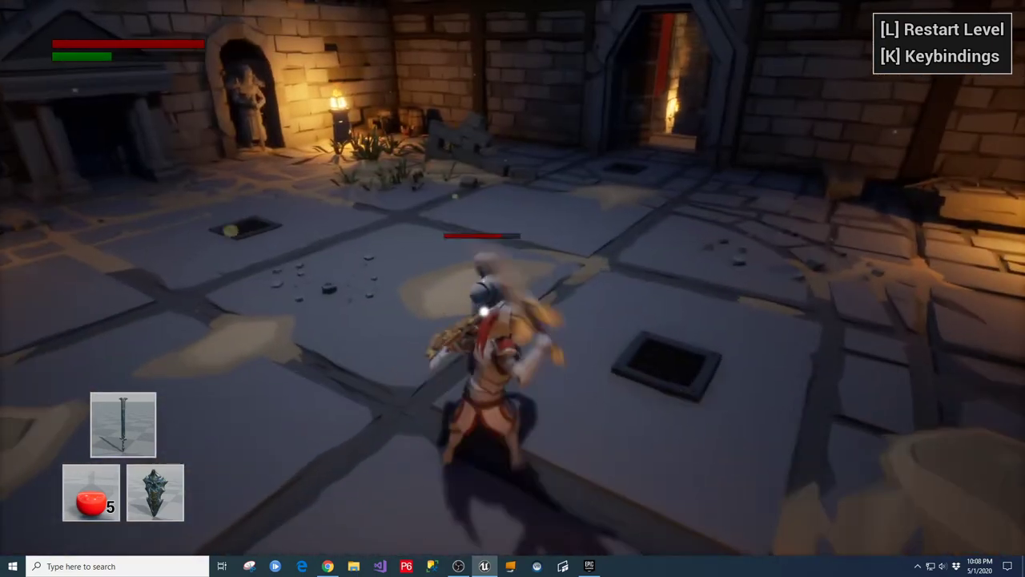
{"action": "left_click", "coordinate": [513, 289]}
{"action": "left_click", "coordinate": [513, 289]}
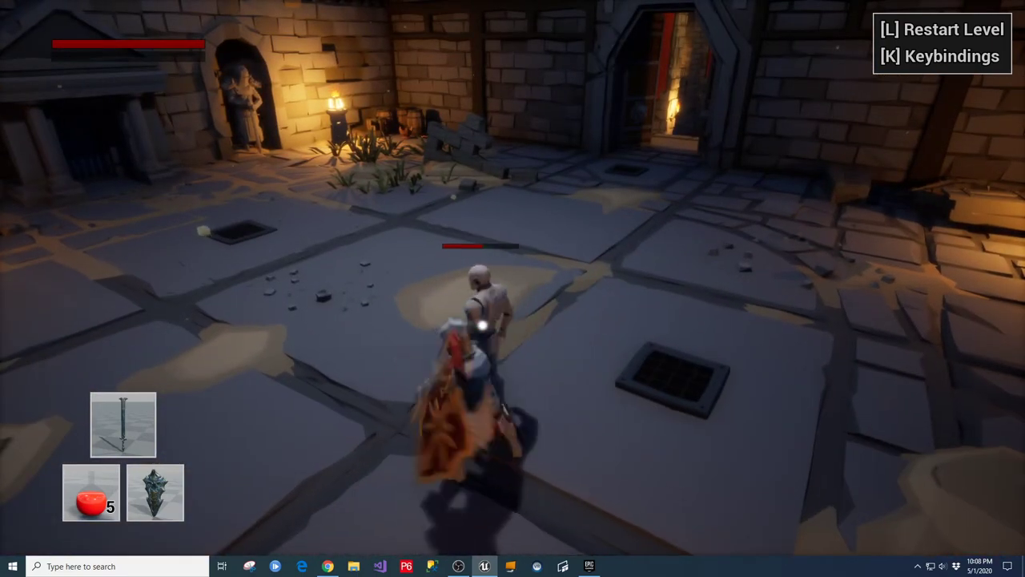
{"action": "left_click", "coordinate": [512, 289]}
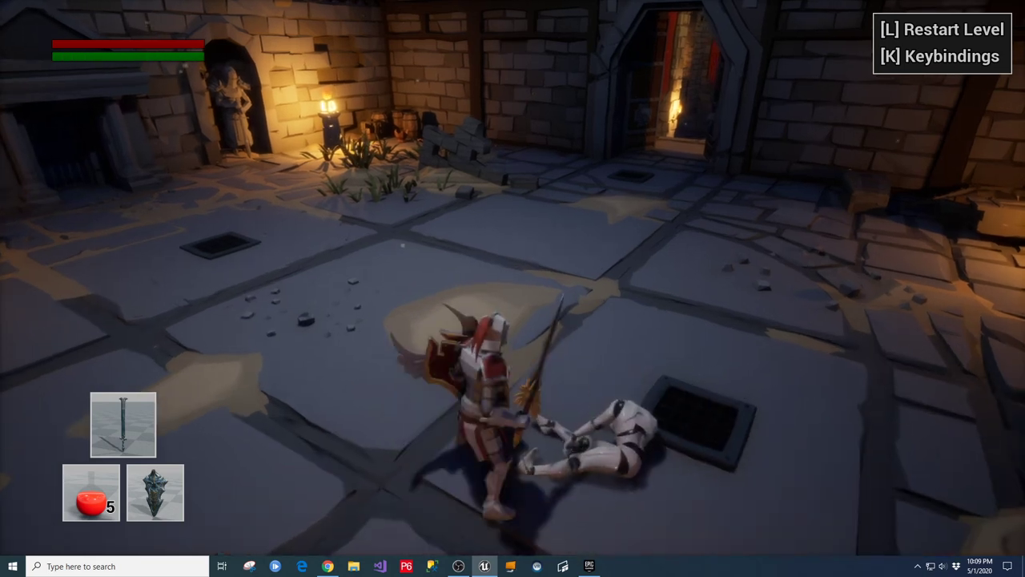
Step: Test the knight's movement by running around the dungeon floor in several directions with the weapons drawn
{"action": "key", "text": "w"}
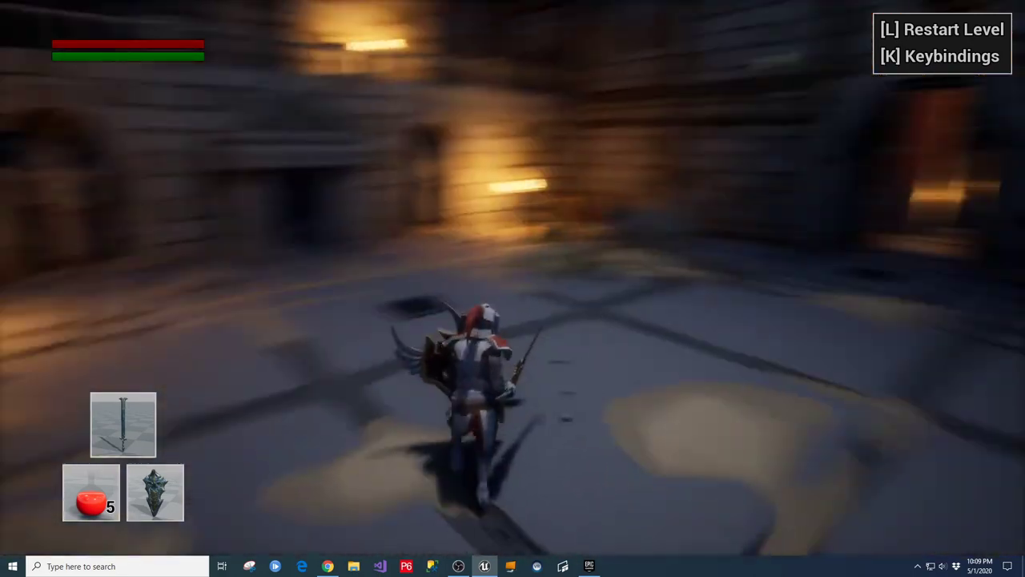
{"action": "key", "text": "w"}
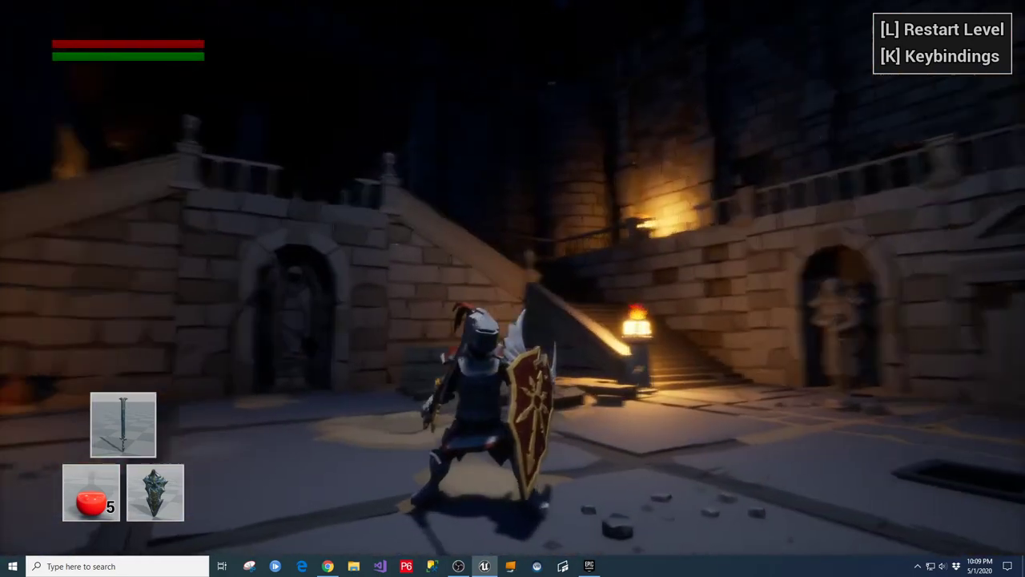
{"action": "key", "text": "space"}
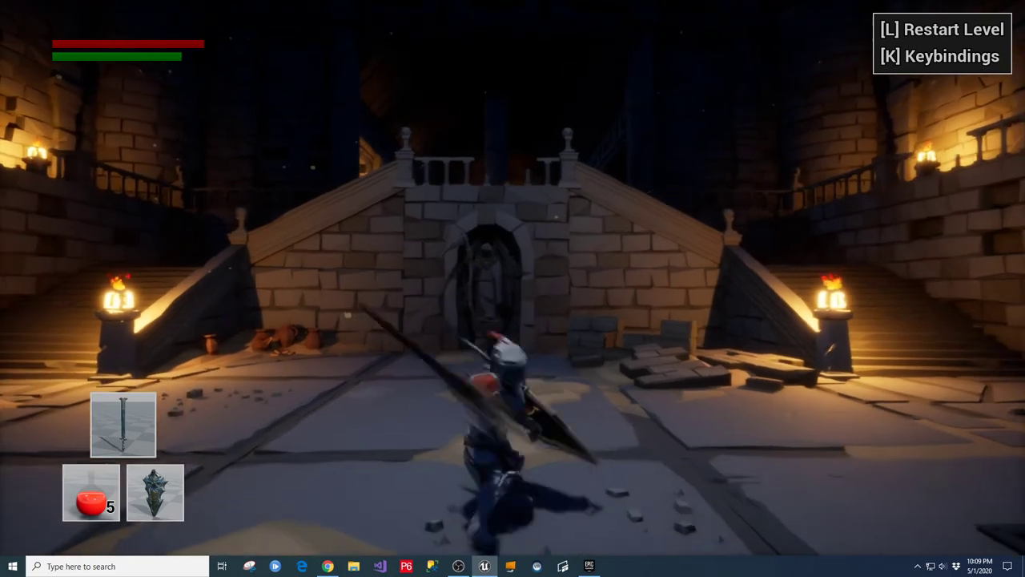
{"action": "key", "text": "a"}
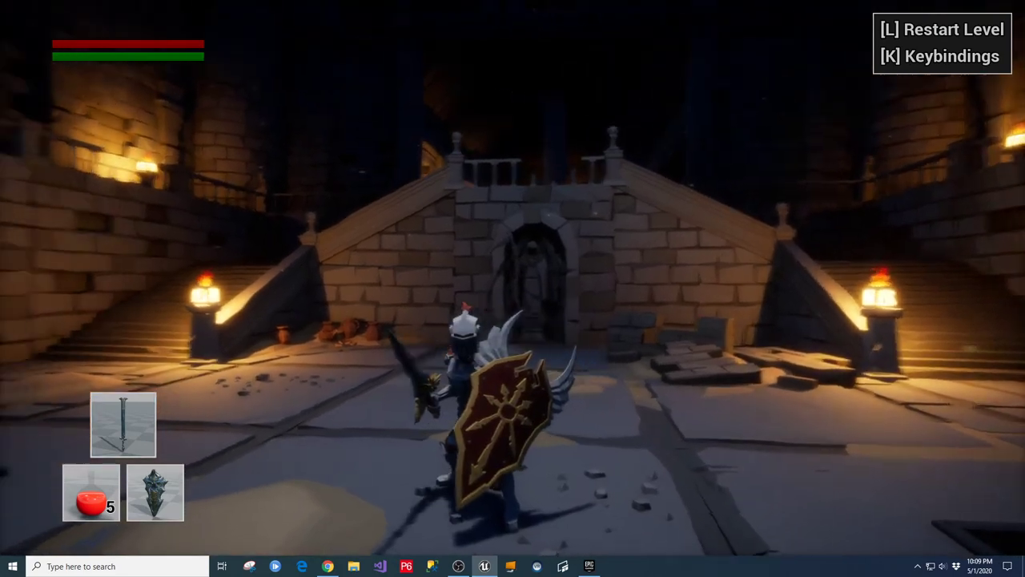
{"action": "key", "text": "w"}
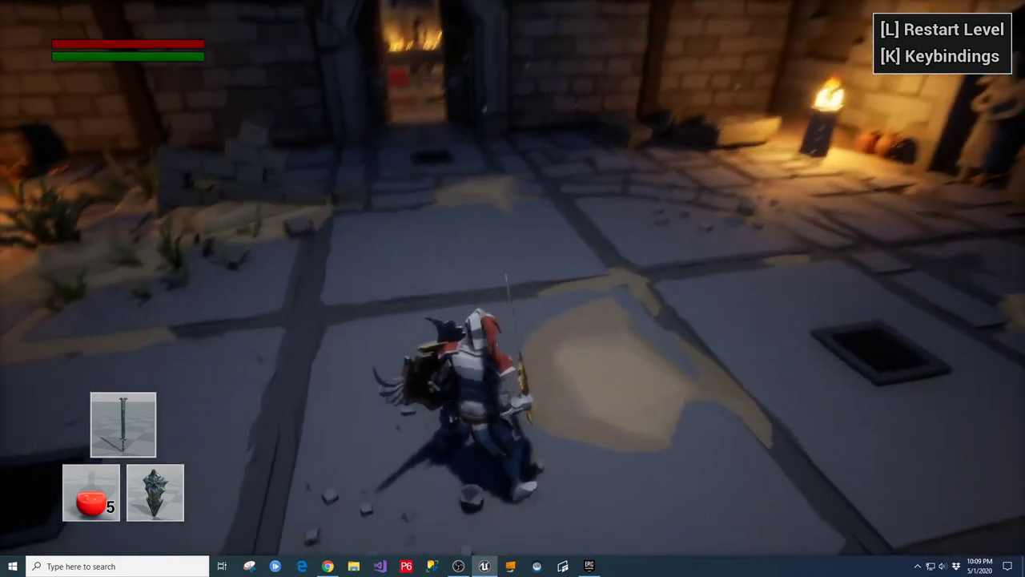
Step: Check the in-game equipment window's helmet slot for available items and close the window
{"action": "key", "text": "u"}
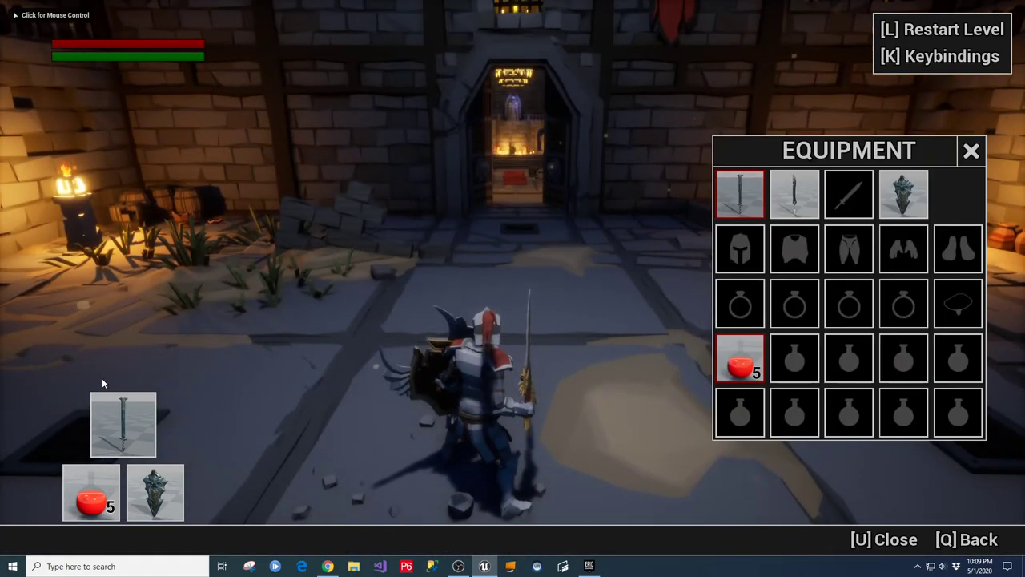
{"action": "left_click", "coordinate": [748, 250]}
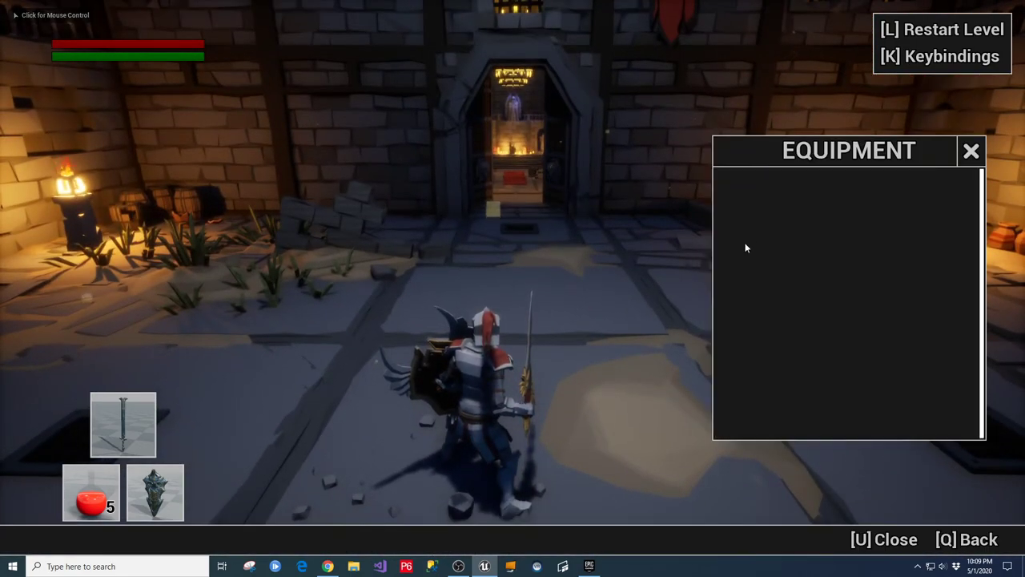
{"action": "left_click", "coordinate": [972, 151]}
Step: Use one red potion from the in-game inventory and close the inventory
{"action": "key", "text": "i"}
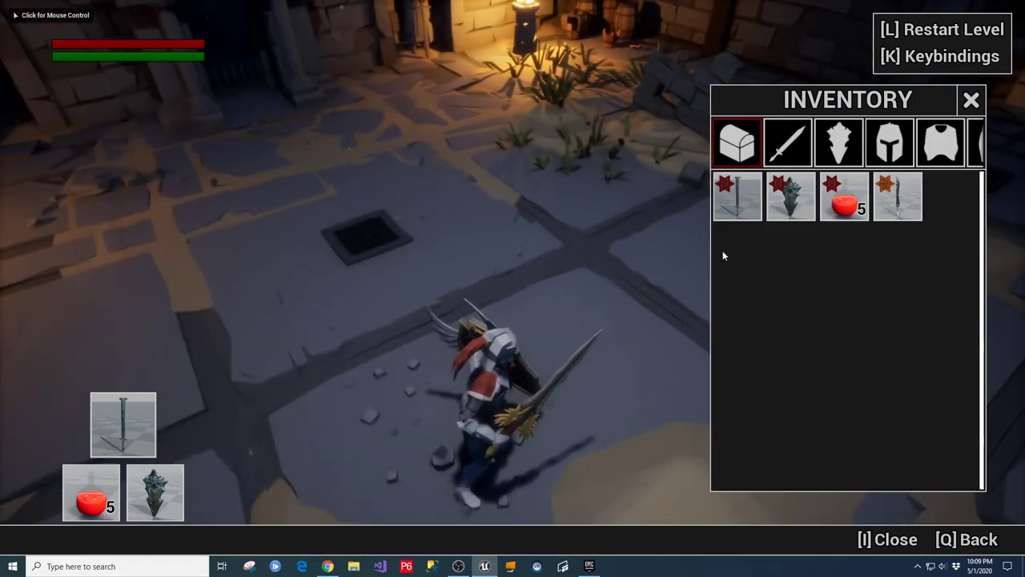
{"action": "right_click", "coordinate": [839, 205]}
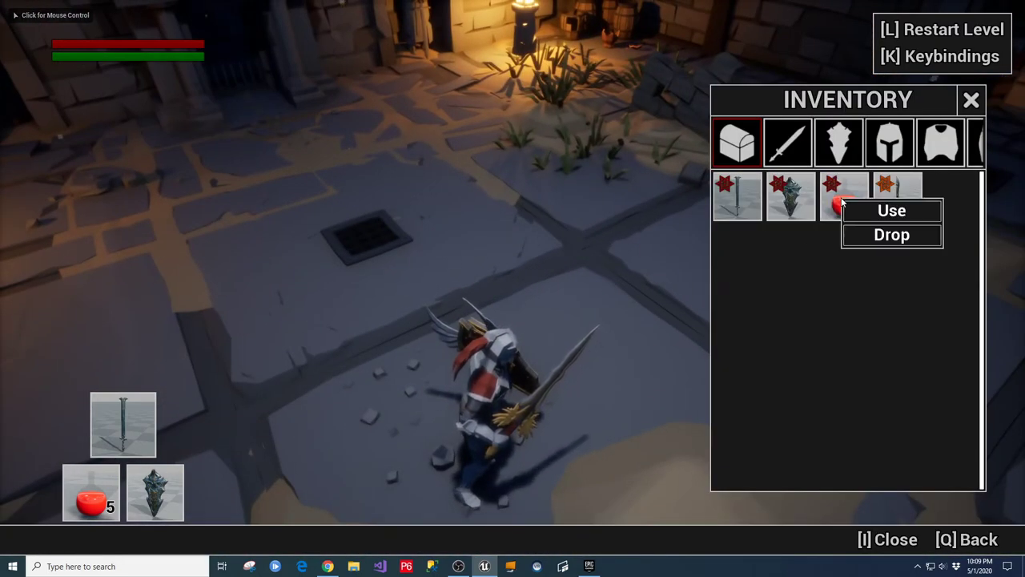
{"action": "left_click", "coordinate": [881, 210]}
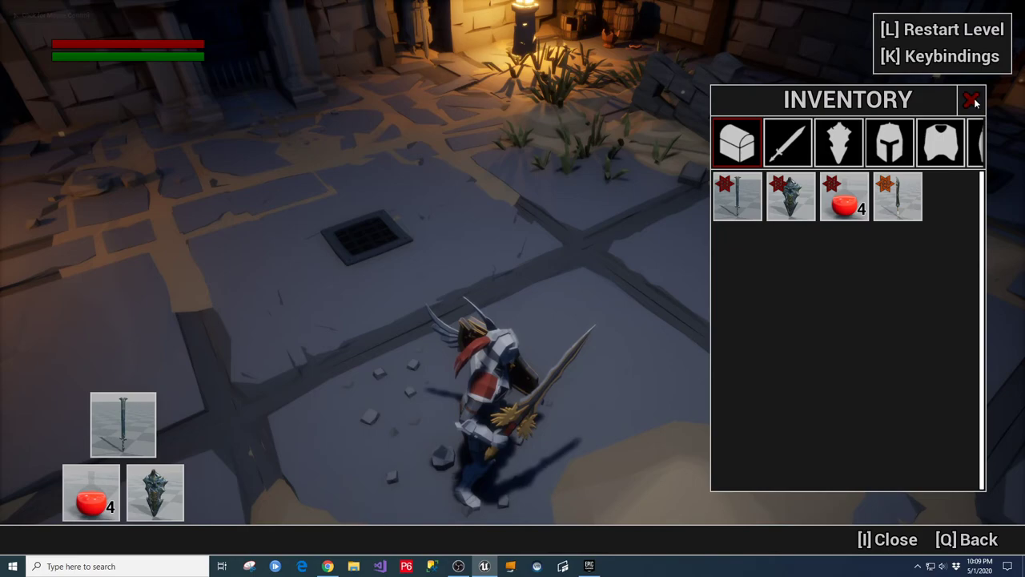
{"action": "left_click", "coordinate": [972, 100]}
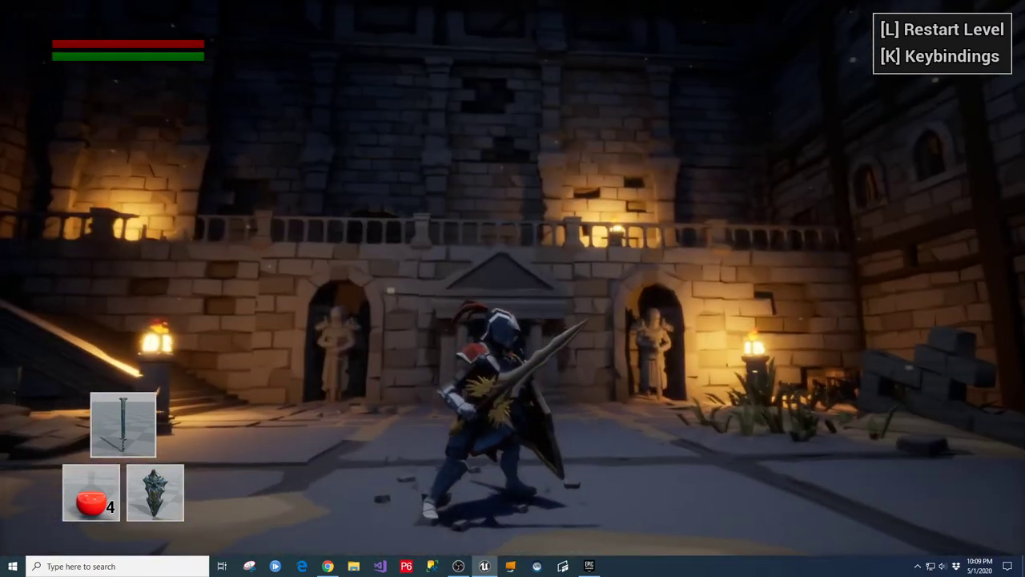
Step: Stop the play session and restore the full-screen viewport to the normal editor layout
{"action": "key", "text": "Escape"}
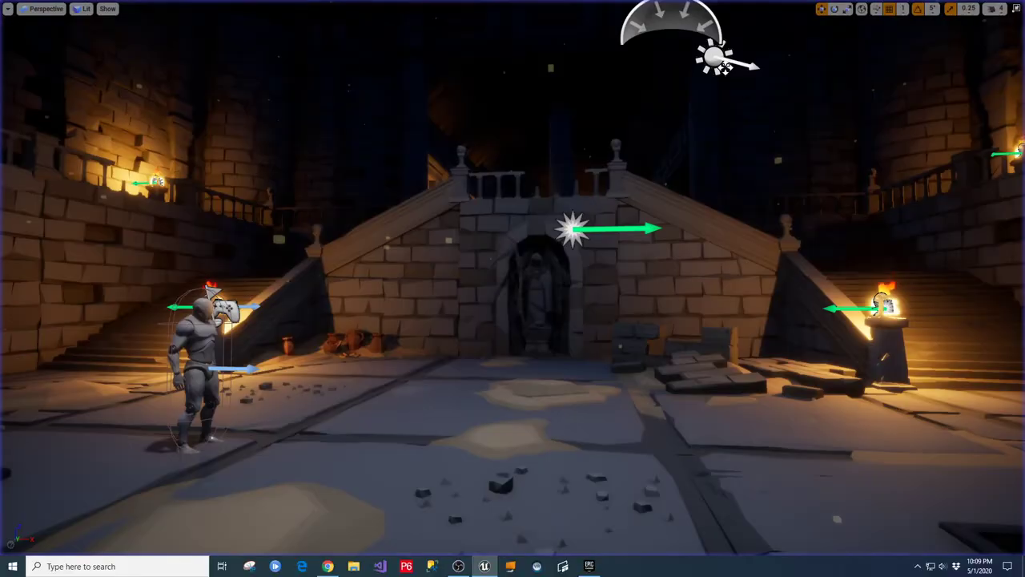
{"action": "scroll", "coordinate": [446, 217], "scroll_direction": "down", "scroll_amount": 3}
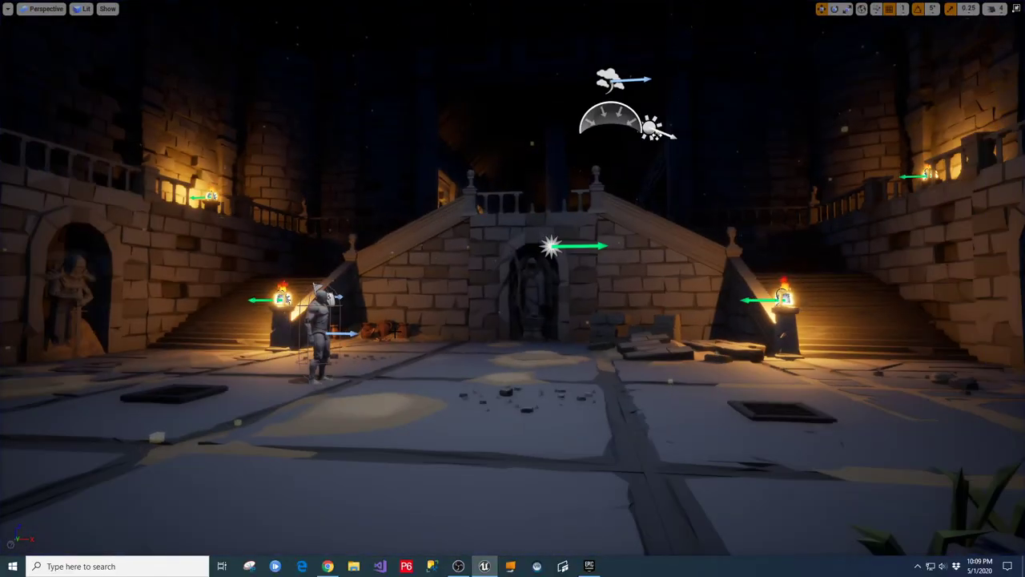
{"action": "key", "text": "F11"}
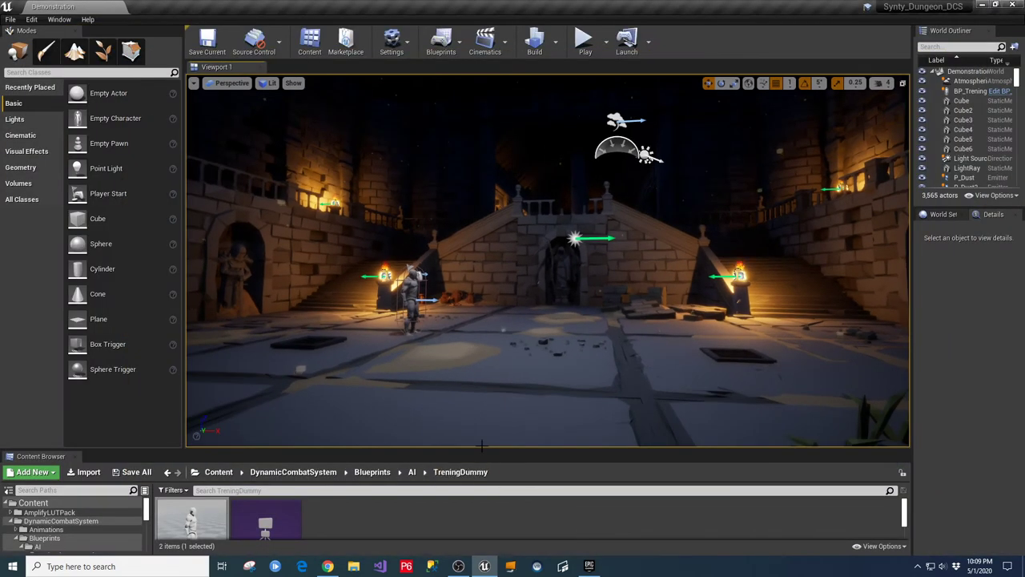
Step: Enlarge the Content Browser and show the meshes in PolygonDungeons/Meshes/Items
{"action": "left_click_drag", "start_coordinate": [481, 448], "coordinate": [481, 392]}
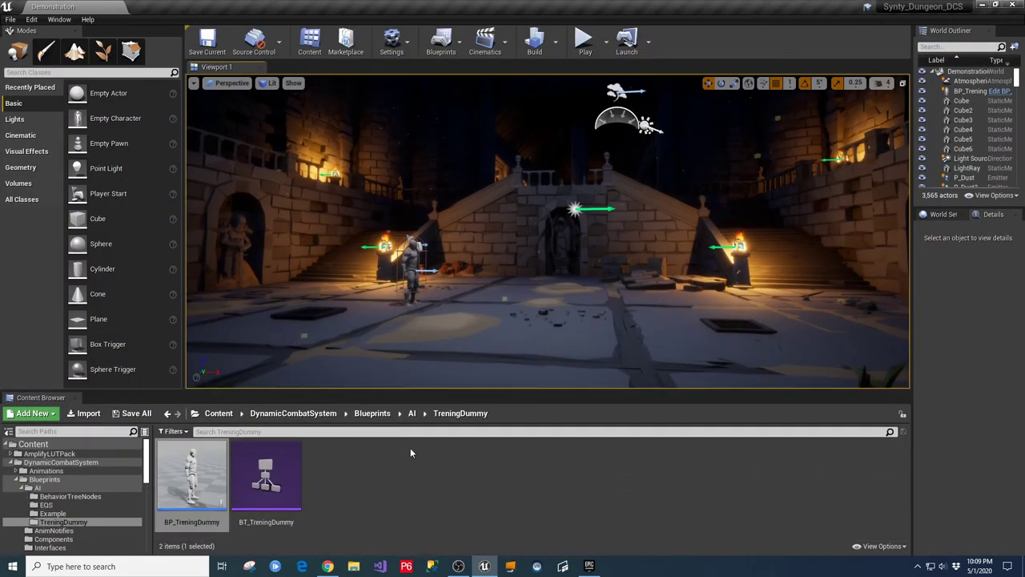
{"action": "double_click", "coordinate": [28, 480]}
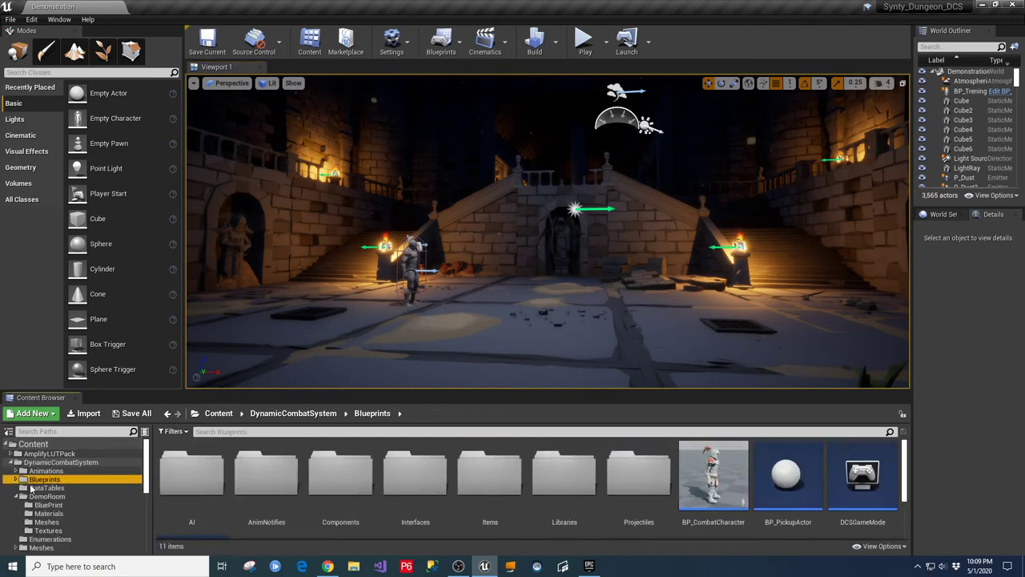
{"action": "scroll", "coordinate": [90, 512], "scroll_direction": "down", "scroll_amount": 5}
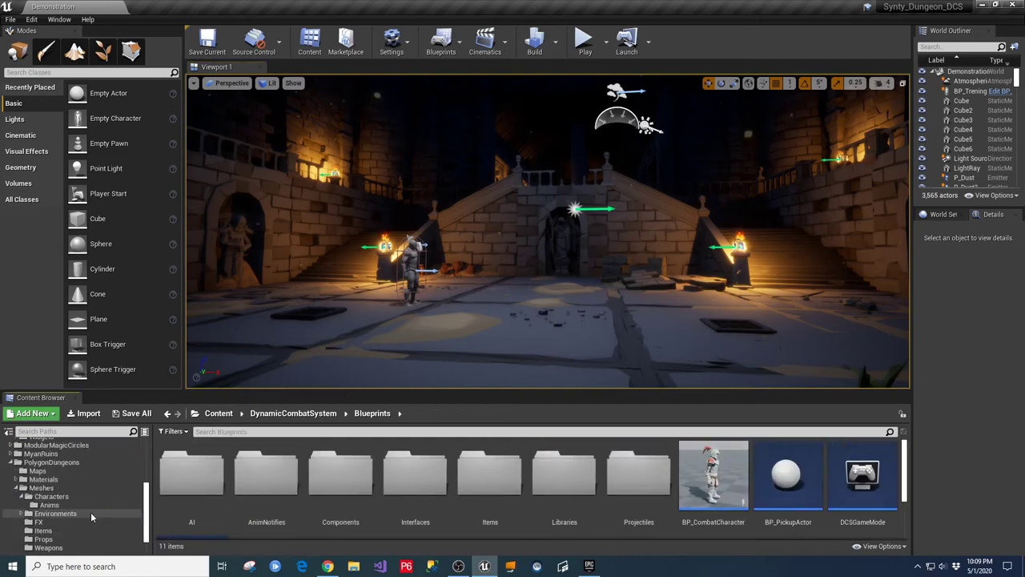
{"action": "scroll", "coordinate": [56, 517], "scroll_direction": "down", "scroll_amount": 1}
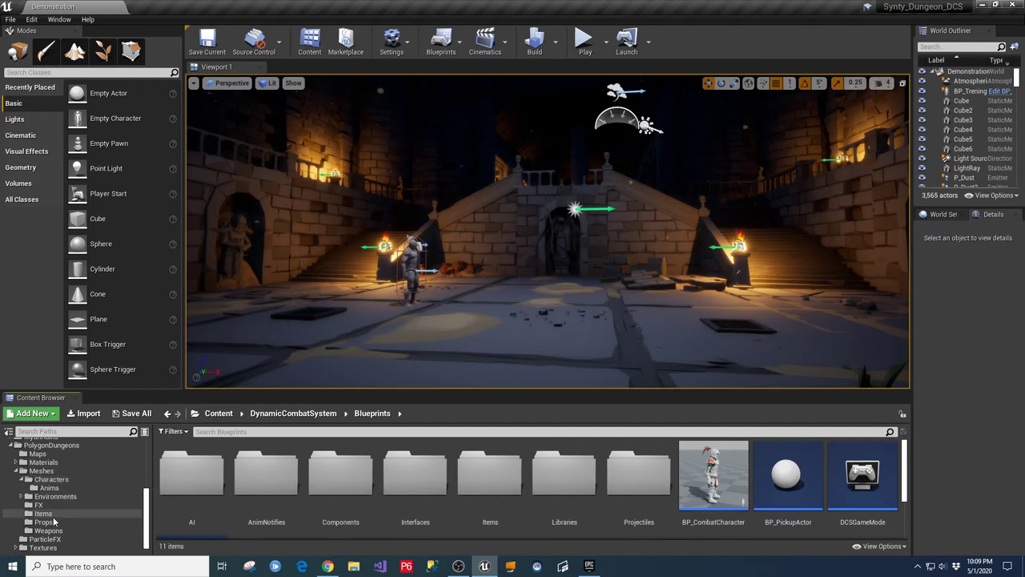
{"action": "left_click", "coordinate": [44, 514]}
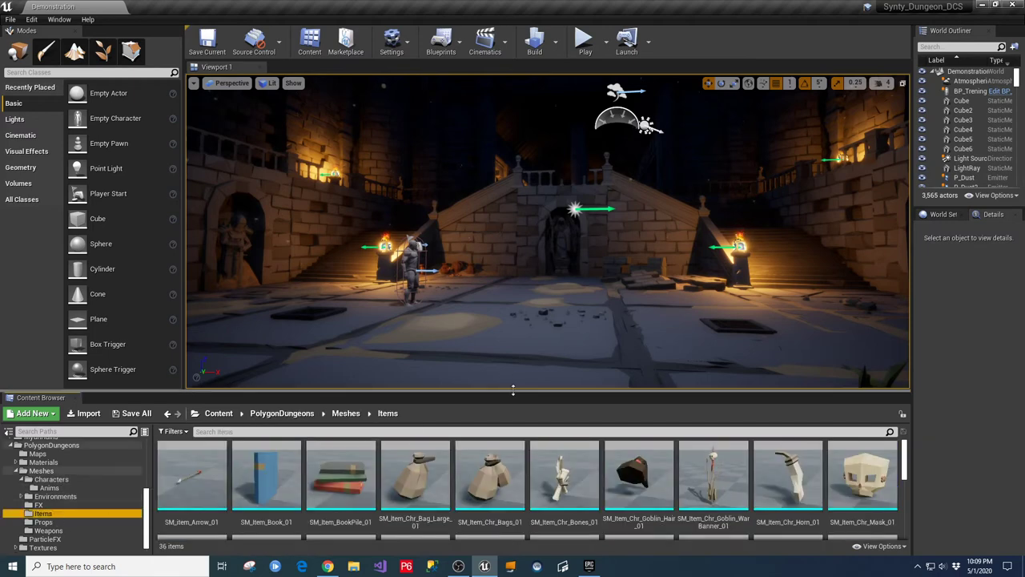
{"action": "left_click_drag", "start_coordinate": [512, 391], "coordinate": [512, 235]}
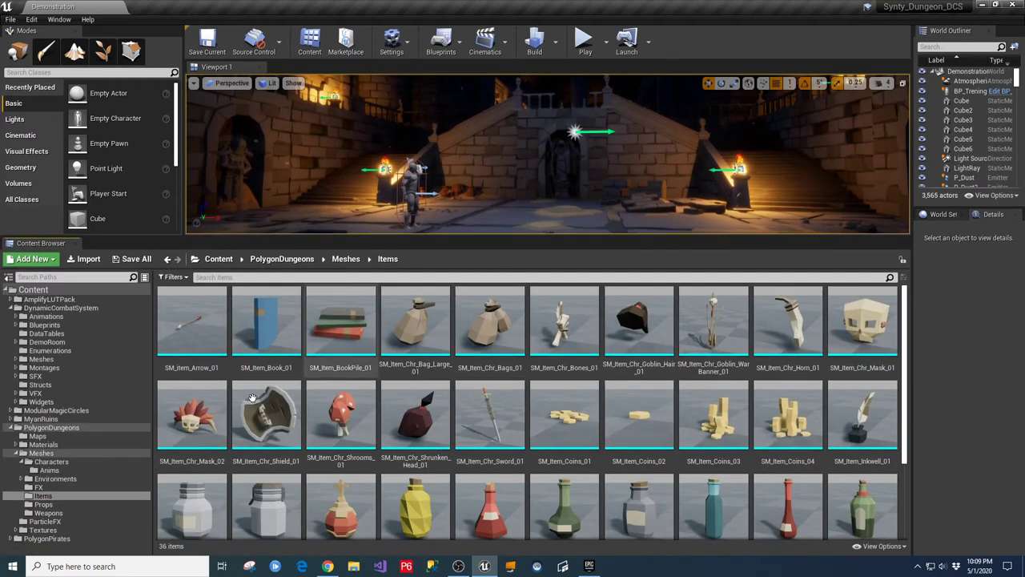
Step: Inspect SM_Wep_Crystal_DoubleSword_01 from the PolygonDungeons Weapons folder in the mesh editor, close it and select SM_Wep_Cutlass_01
{"action": "left_click", "coordinate": [48, 512]}
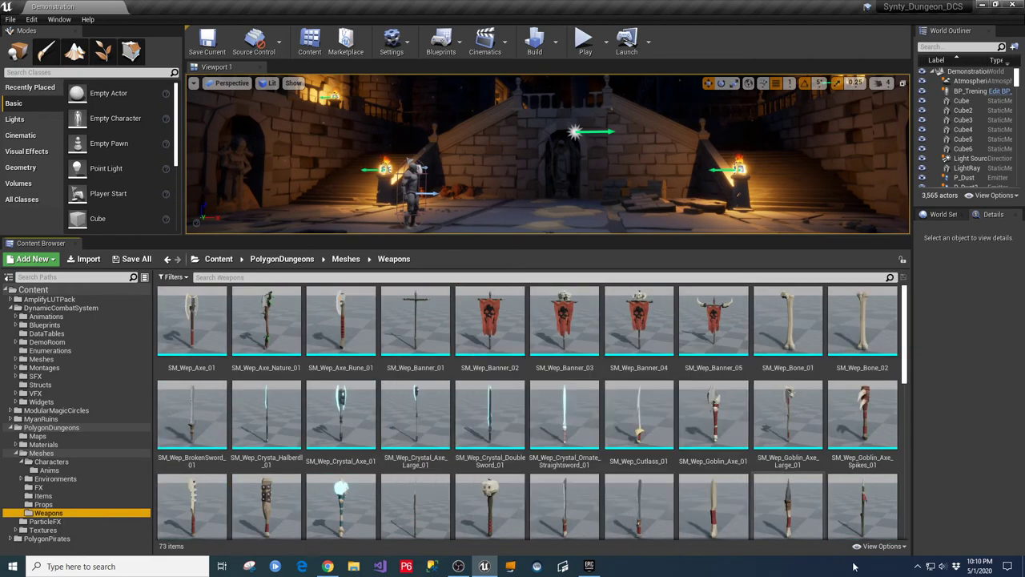
{"action": "left_click", "coordinate": [486, 411]}
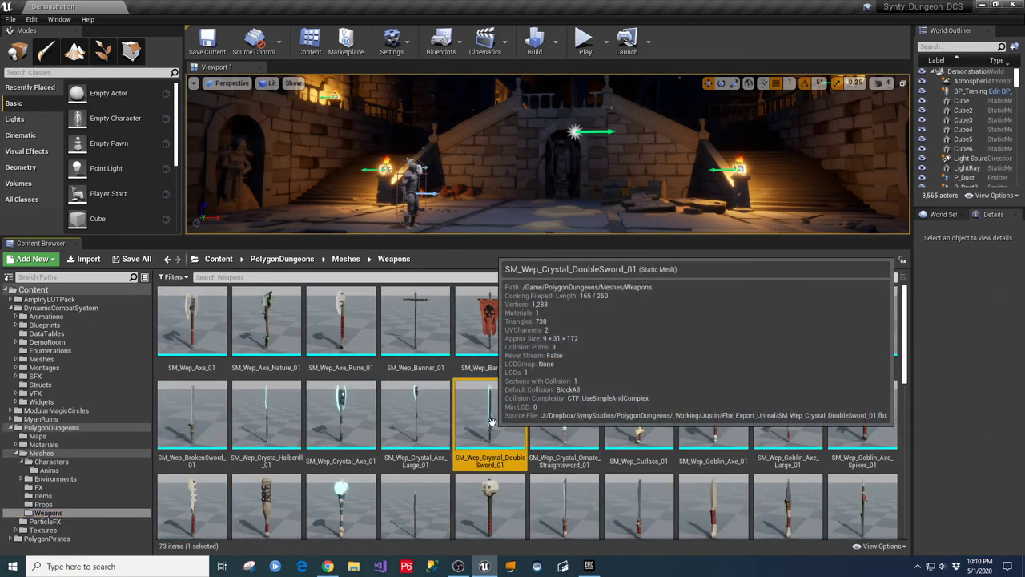
{"action": "double_click", "coordinate": [486, 412]}
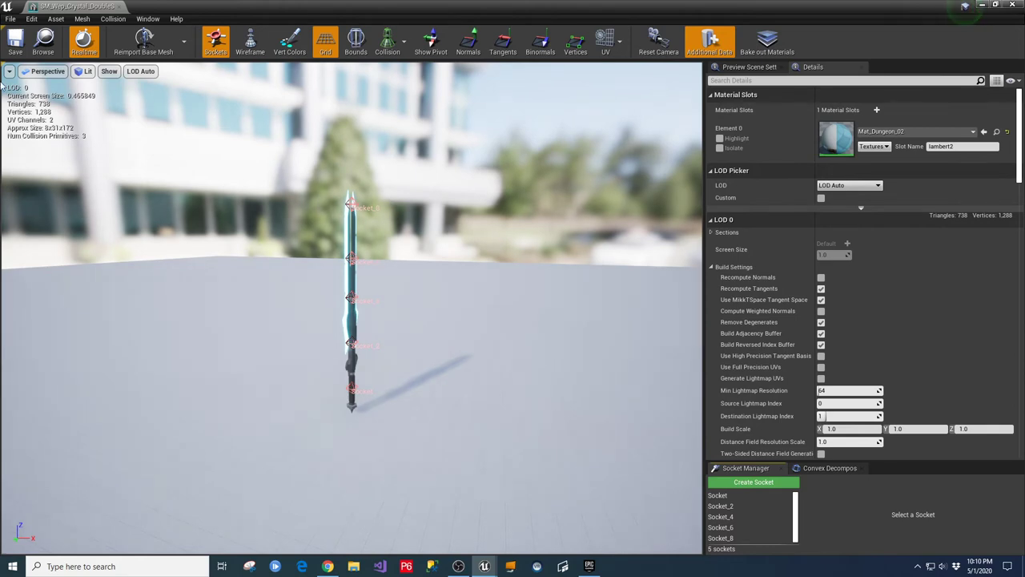
{"action": "left_click", "coordinate": [119, 5]}
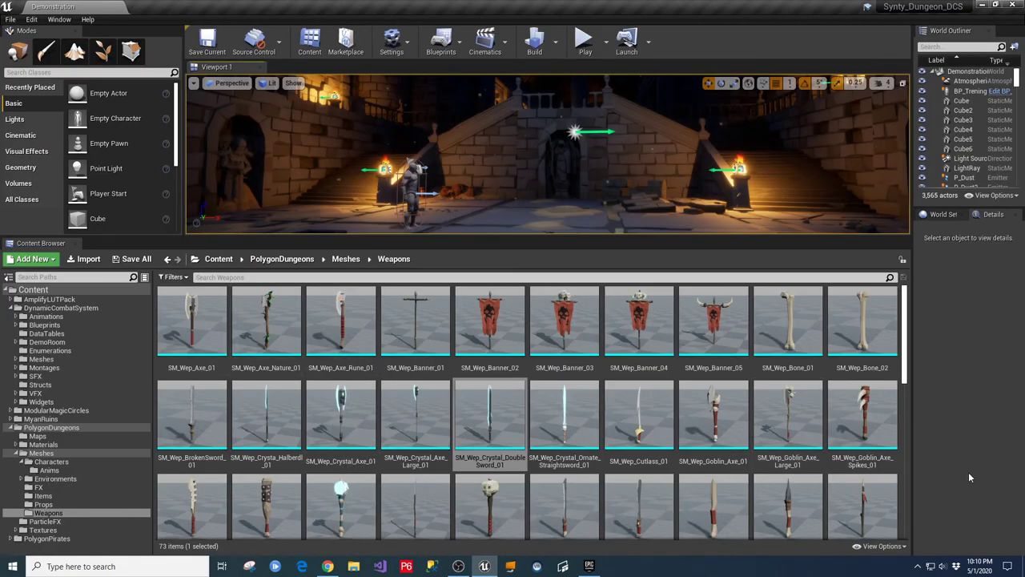
{"action": "left_click", "coordinate": [662, 419]}
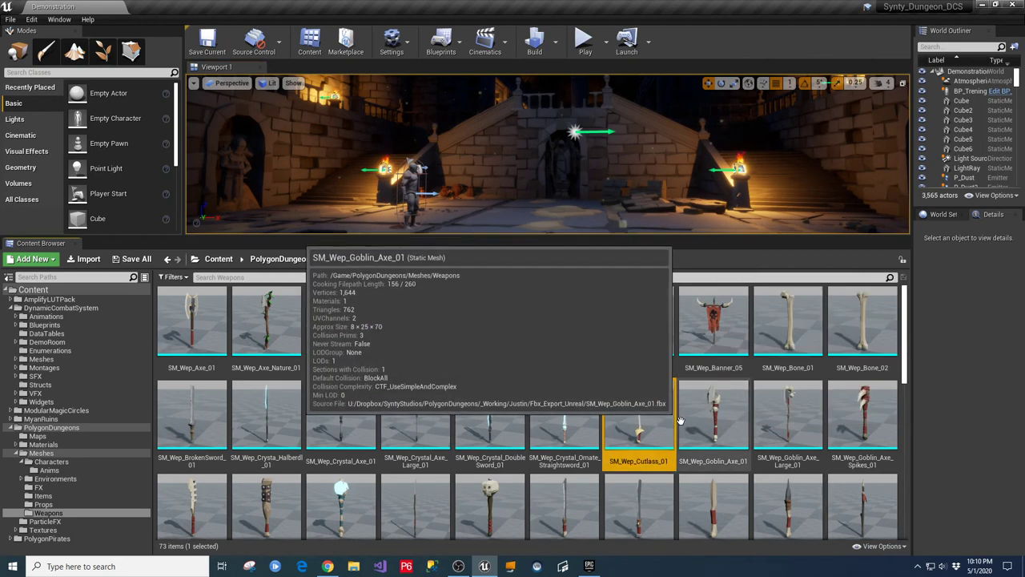
Step: Open SM_Wep_Cutlass_01 in the mesh editor, enlarge the Socket Manager and create five sockets
{"action": "double_click", "coordinate": [662, 415]}
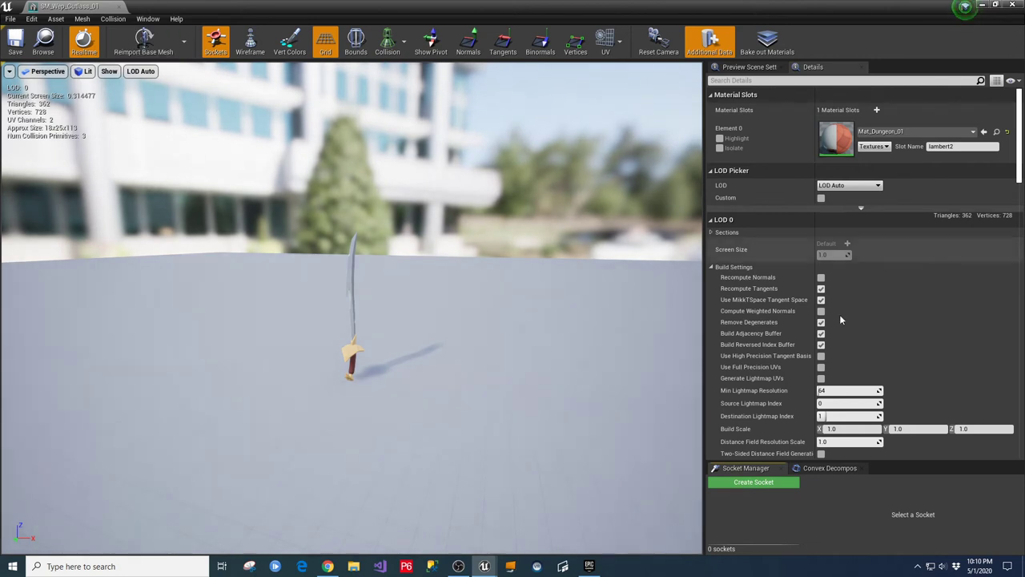
{"action": "left_click_drag", "start_coordinate": [917, 461], "coordinate": [894, 355]}
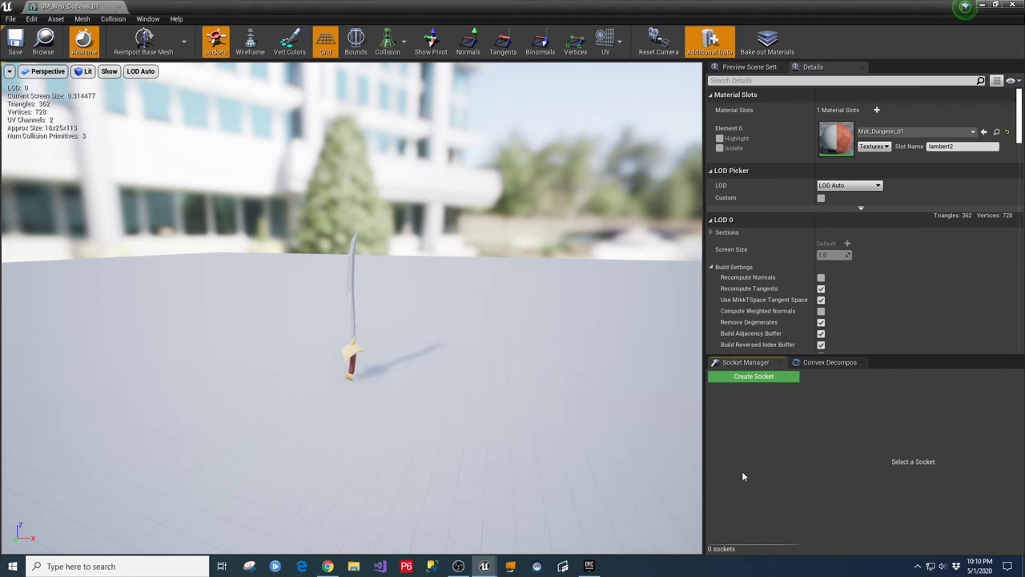
{"action": "left_click", "coordinate": [743, 383]}
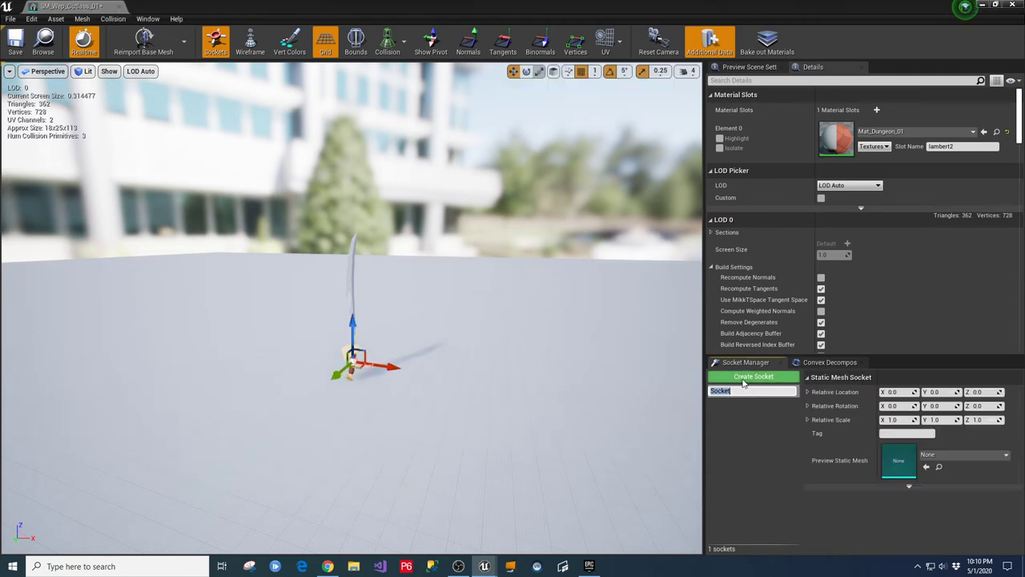
{"action": "left_click", "coordinate": [741, 406]}
{"action": "left_click", "coordinate": [741, 380]}
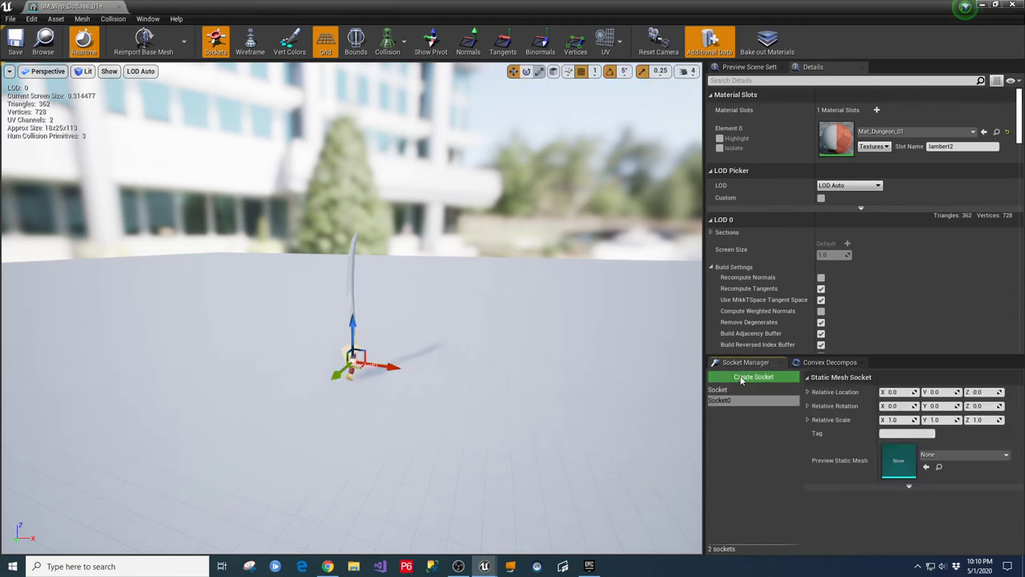
{"action": "left_click", "coordinate": [741, 381]}
{"action": "left_click", "coordinate": [741, 381]}
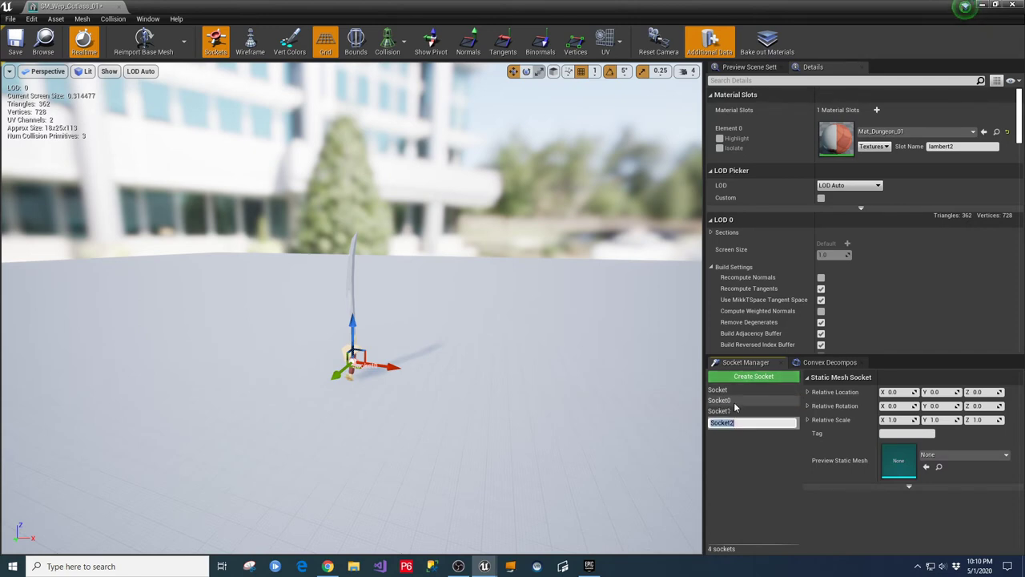
{"action": "left_click", "coordinate": [741, 378]}
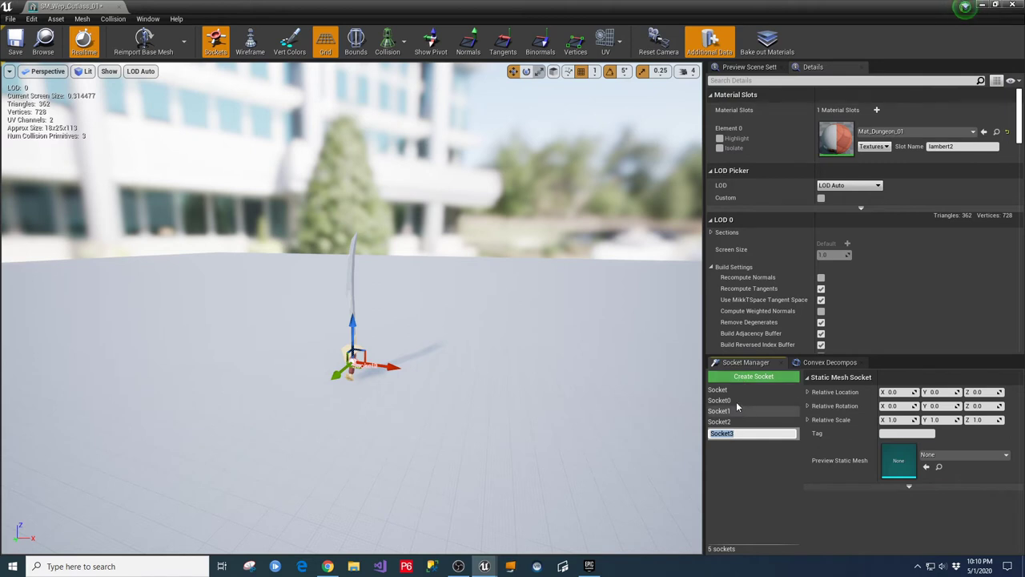
Step: Rename Socket0 as Socket_2 and Socket1 as Socket_4
{"action": "left_click", "coordinate": [735, 401]}
{"action": "left_click", "coordinate": [755, 400]}
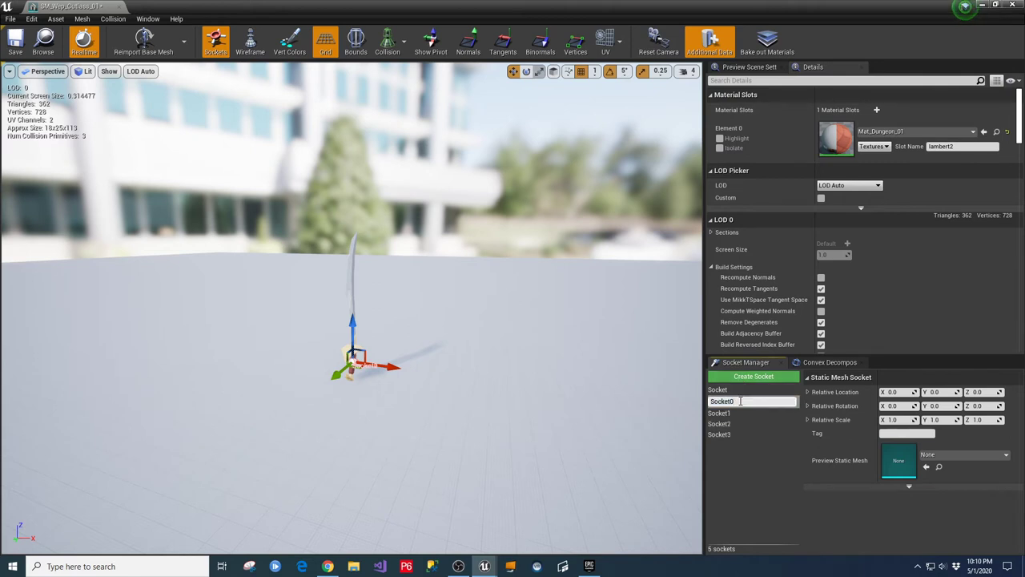
{"action": "key", "text": "Return"}
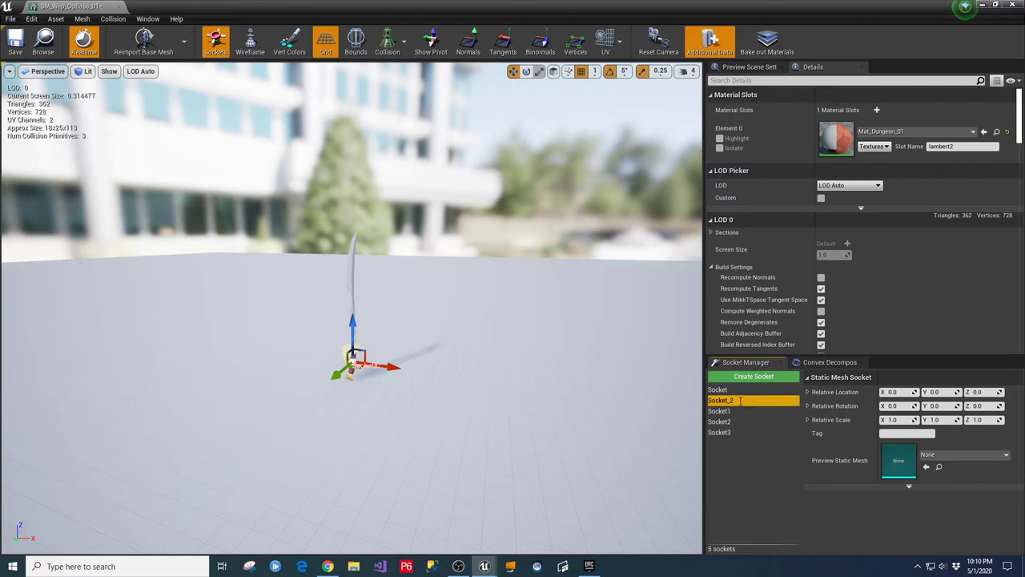
{"action": "left_click", "coordinate": [749, 411]}
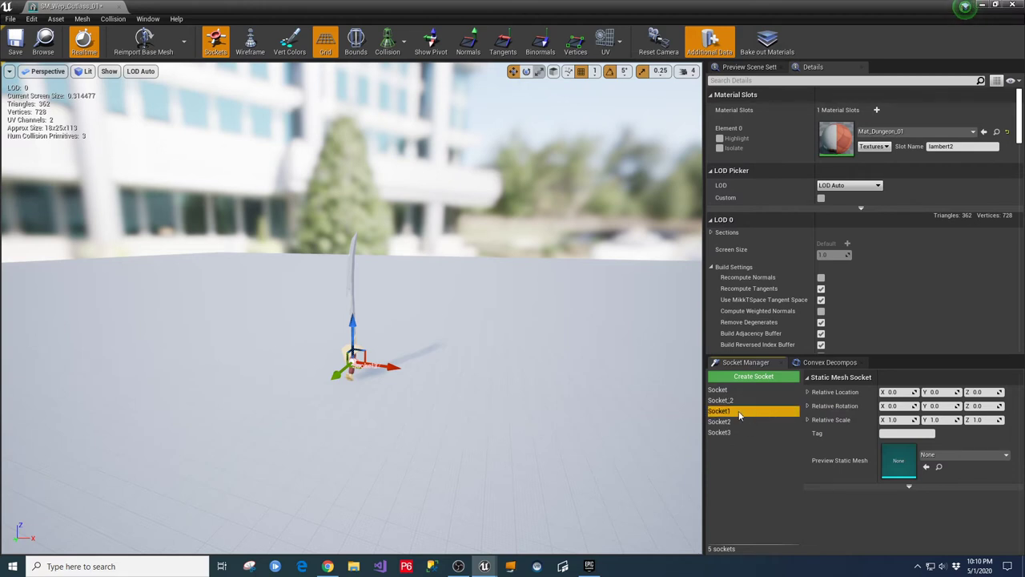
{"action": "left_click", "coordinate": [735, 413]}
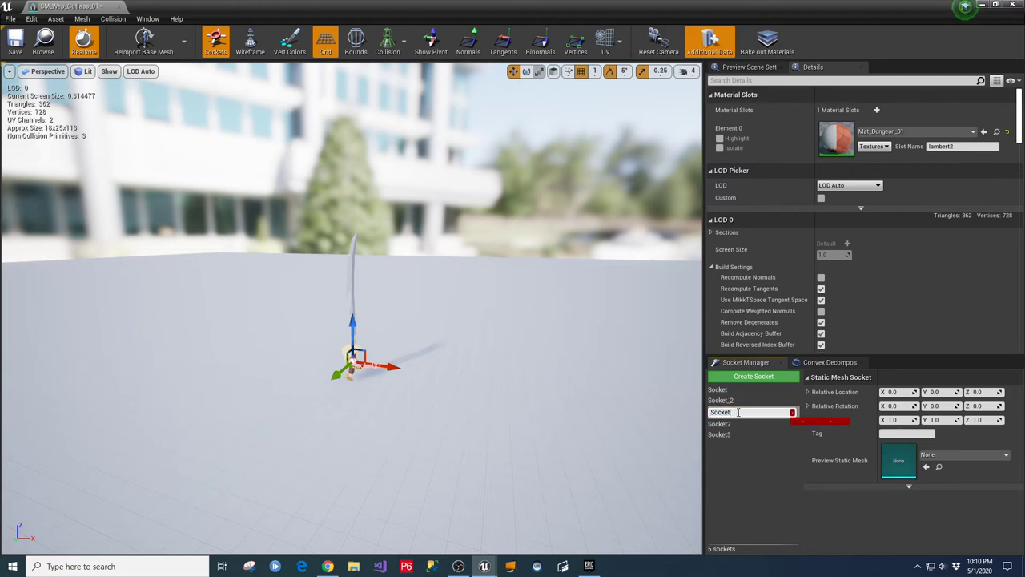
{"action": "key", "text": "Return"}
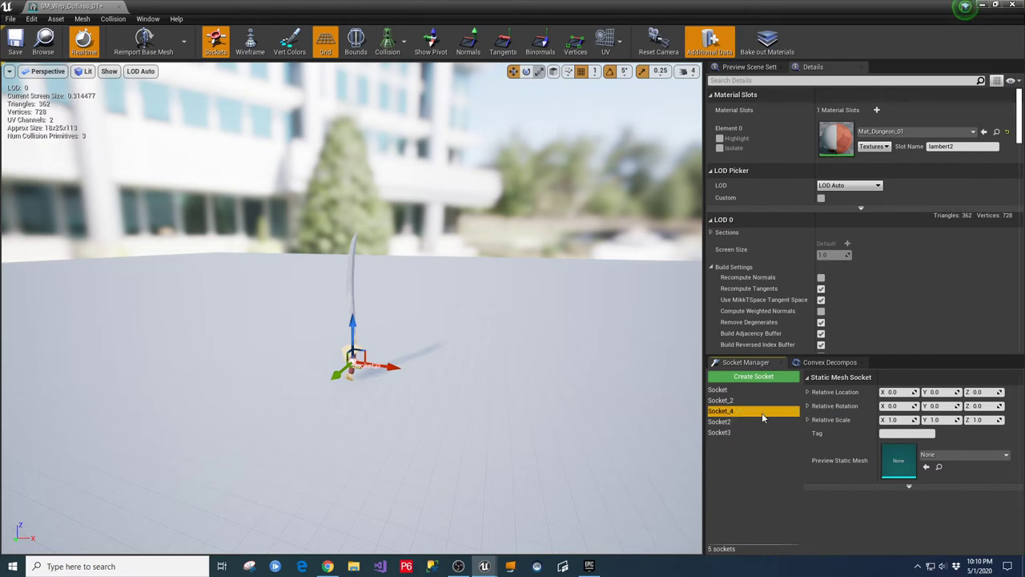
Step: Rename Socket2 as Socket_6 and Socket3 as Socket_8
{"action": "left_click", "coordinate": [747, 423]}
{"action": "left_click", "coordinate": [745, 424]}
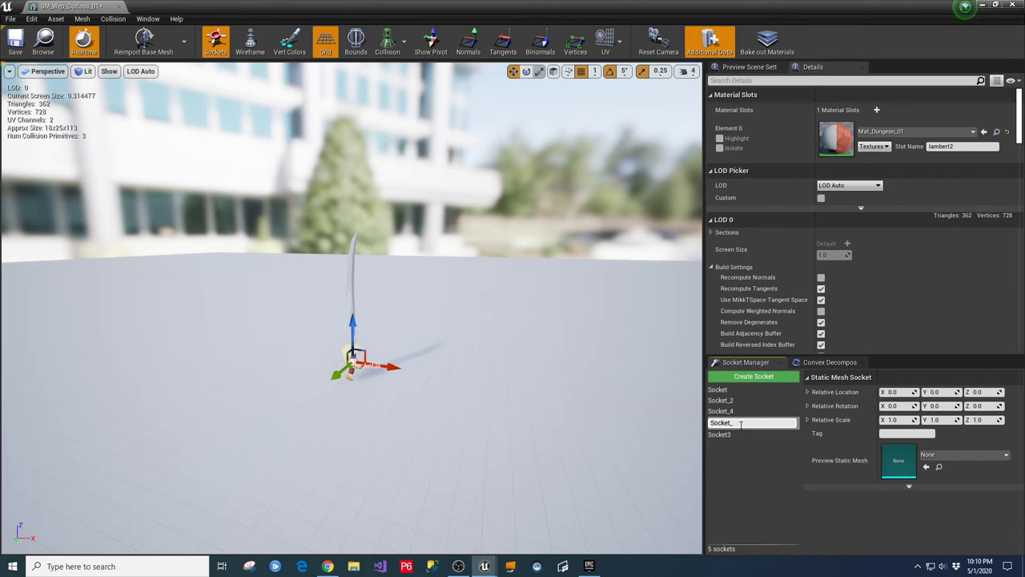
{"action": "key", "text": "Return"}
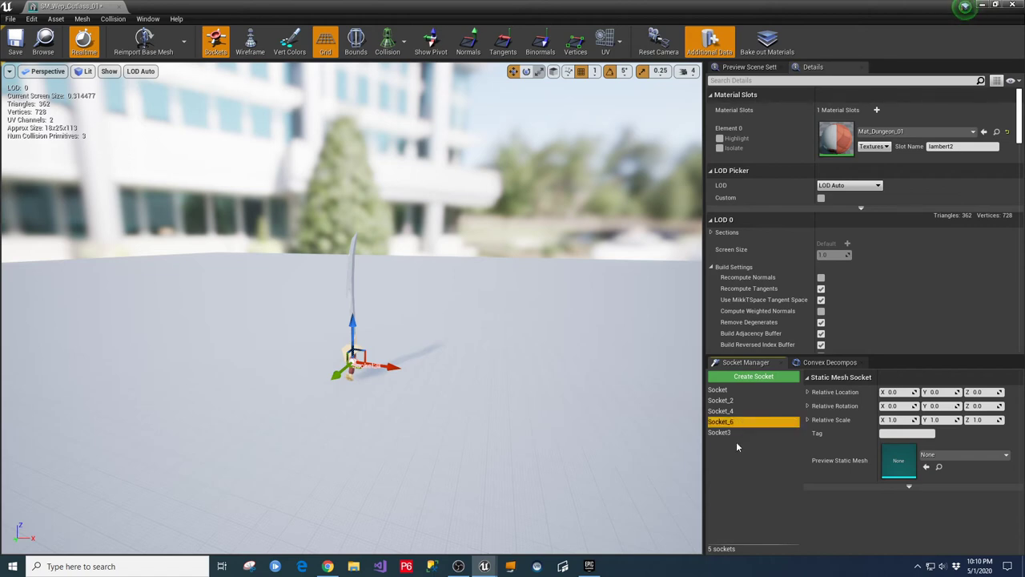
{"action": "left_click", "coordinate": [733, 434]}
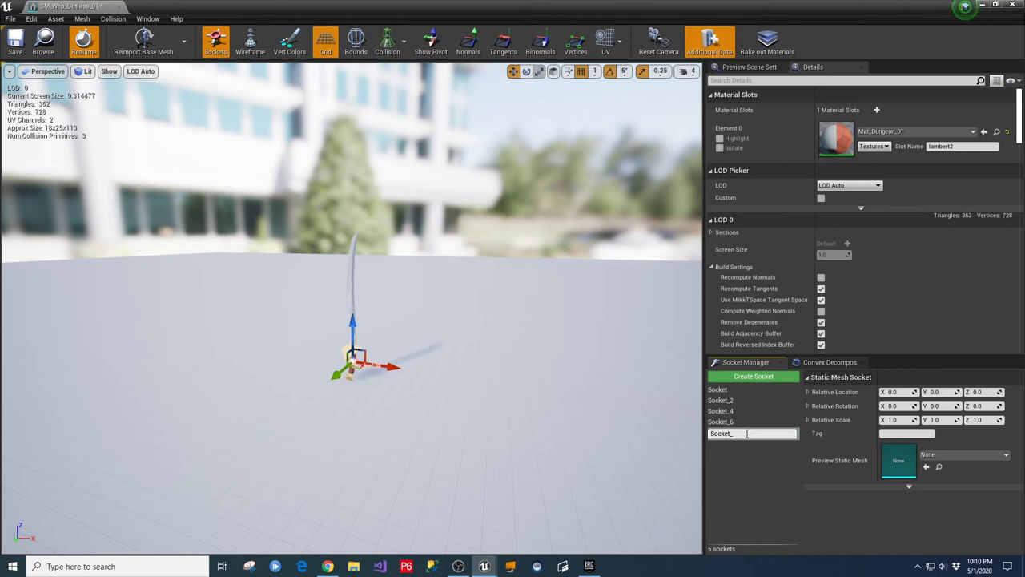
{"action": "type", "text": "8"}
{"action": "key", "text": "Return"}
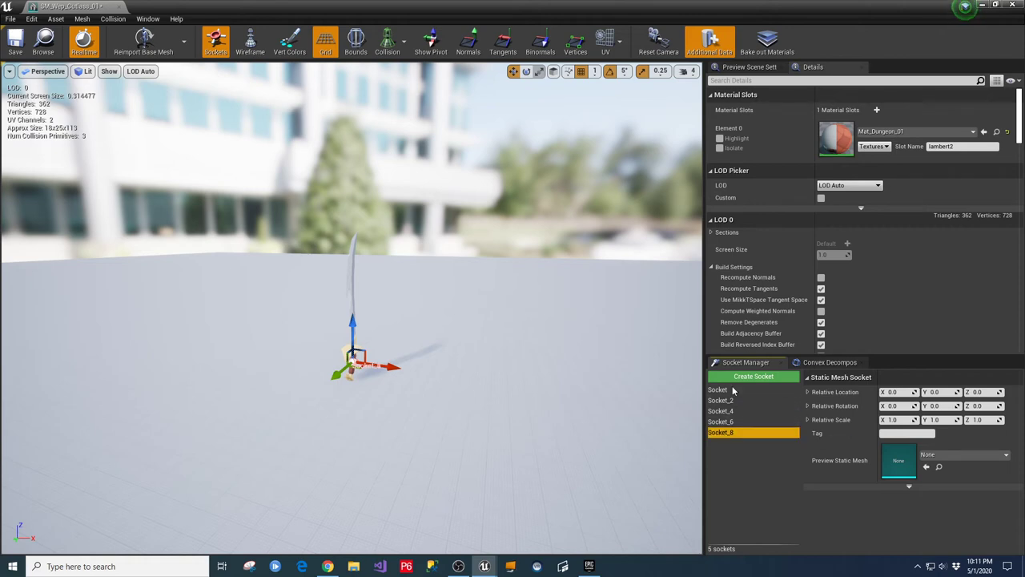
Step: Raise Socket_8 to the cutlass blade's tip at Z about 92, and place Socket_6 a little below it
{"action": "left_click", "coordinate": [721, 421]}
{"action": "left_click", "coordinate": [721, 411]}
{"action": "left_click", "coordinate": [723, 401]}
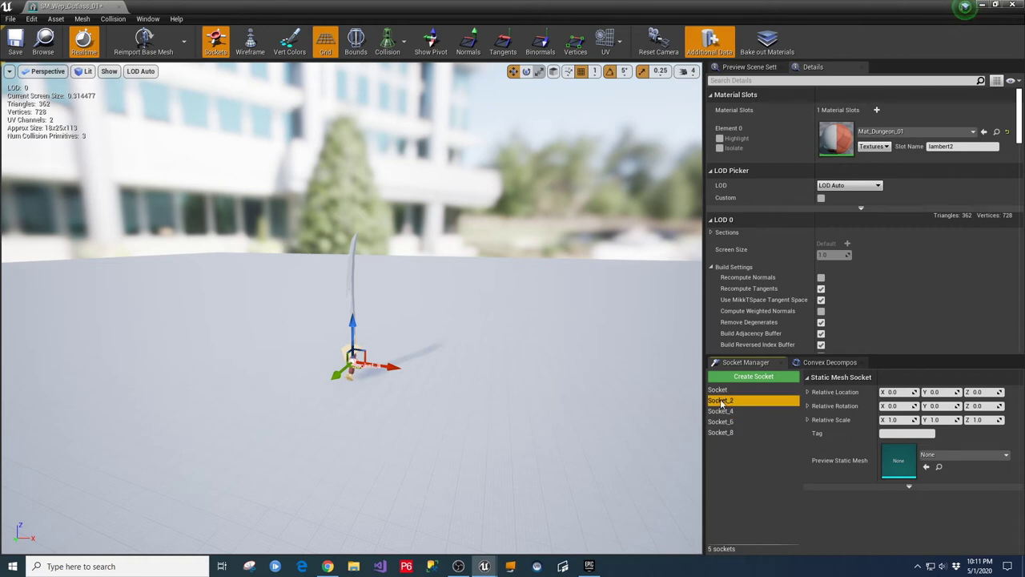
{"action": "left_click", "coordinate": [725, 390]}
{"action": "left_click", "coordinate": [749, 433]}
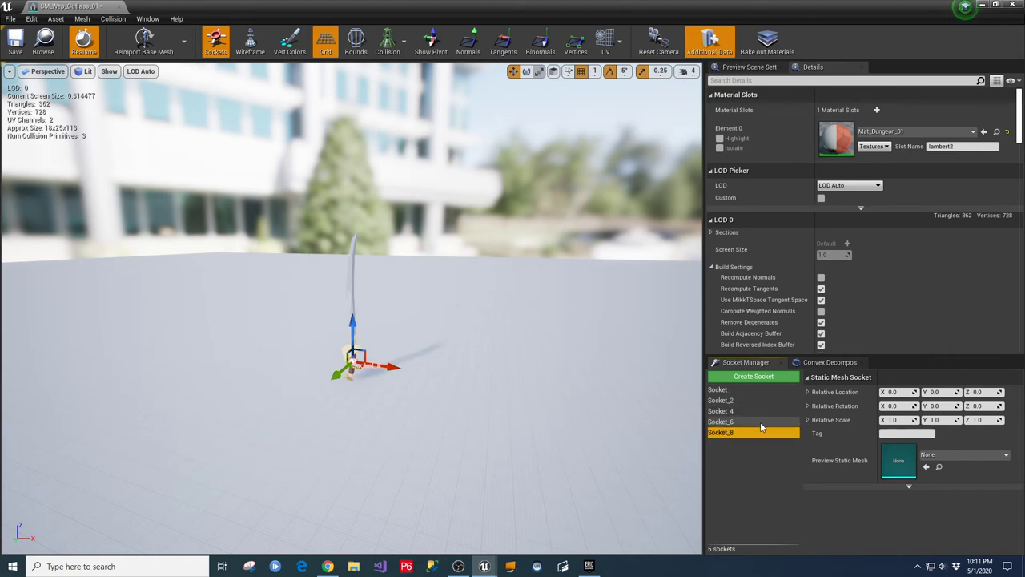
{"action": "left_click_drag", "start_coordinate": [359, 317], "coordinate": [365, 190]}
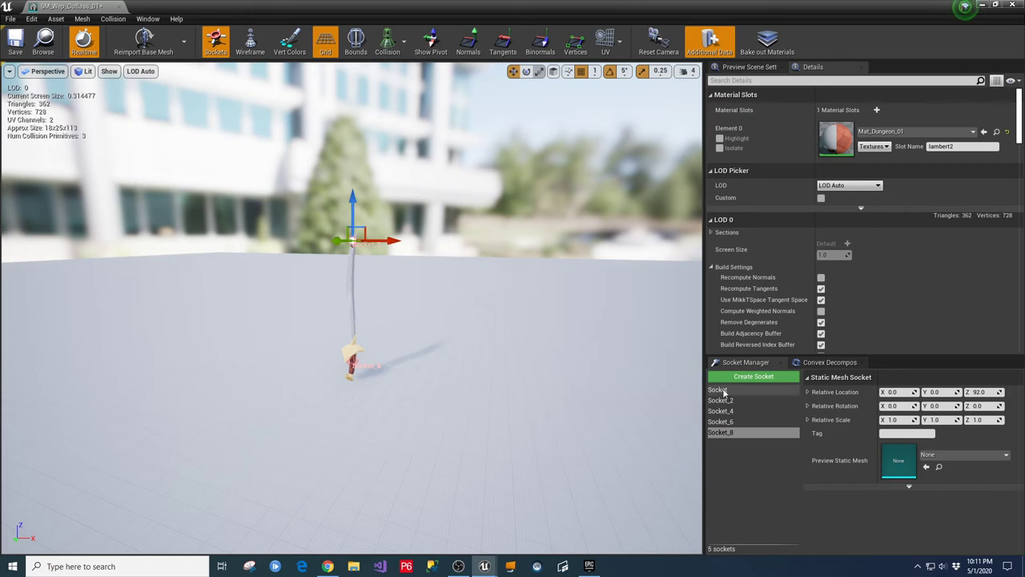
{"action": "left_click", "coordinate": [749, 421]}
{"action": "left_click_drag", "start_coordinate": [351, 321], "coordinate": [353, 216]}
Step: Raise Socket_4, Socket_2 and Socket along the blade to Z about 57, 39 and 19 respectively, and close the cutlass mesh
{"action": "left_click", "coordinate": [732, 412]}
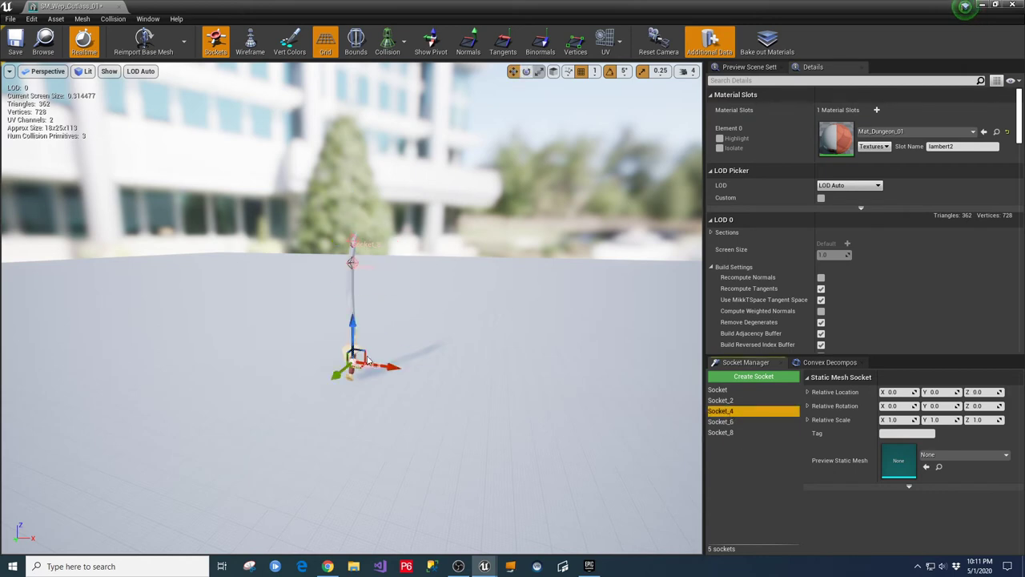
{"action": "left_click_drag", "start_coordinate": [350, 324], "coordinate": [360, 250]}
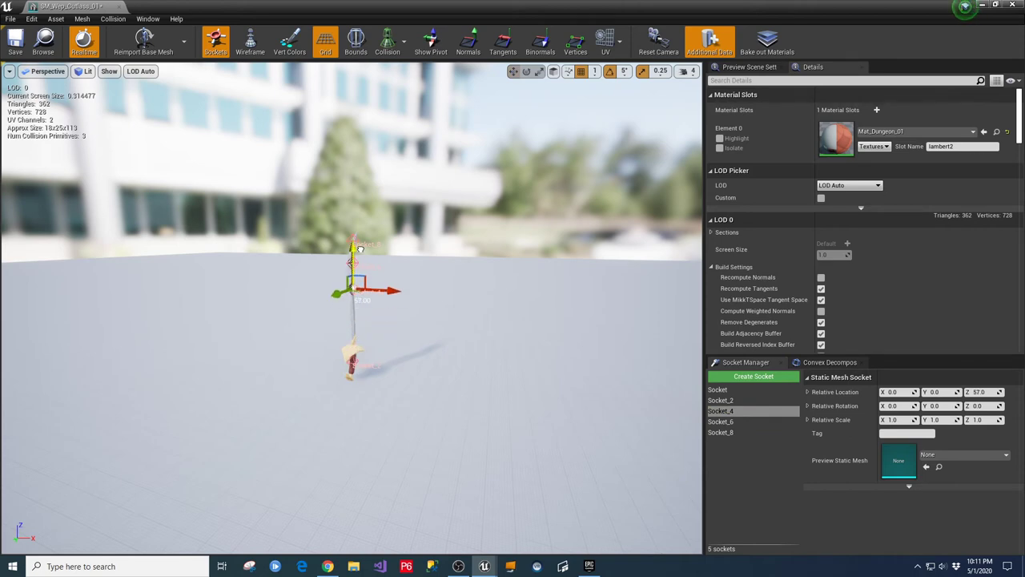
{"action": "left_click", "coordinate": [720, 400]}
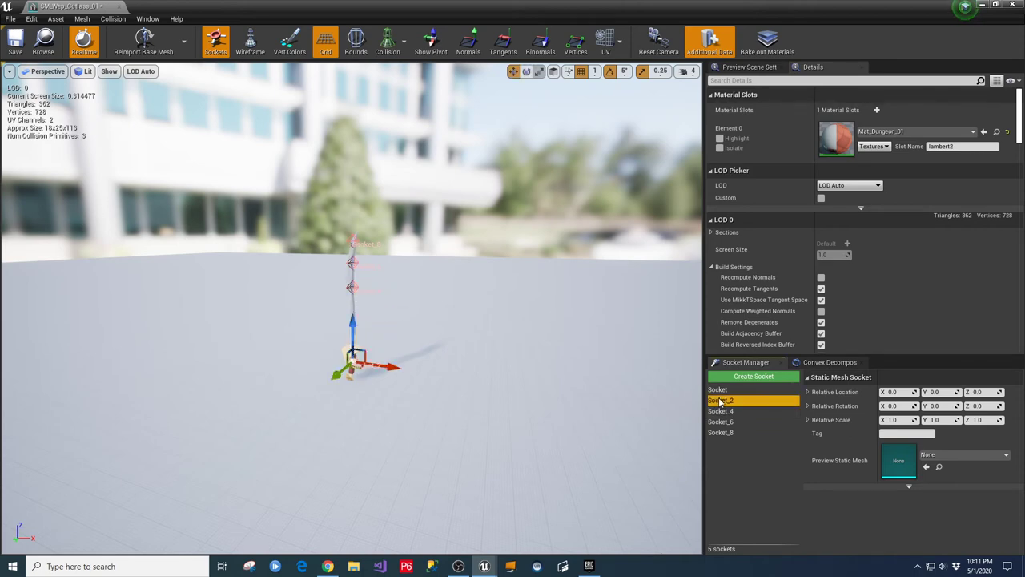
{"action": "left_click_drag", "start_coordinate": [350, 324], "coordinate": [351, 273]}
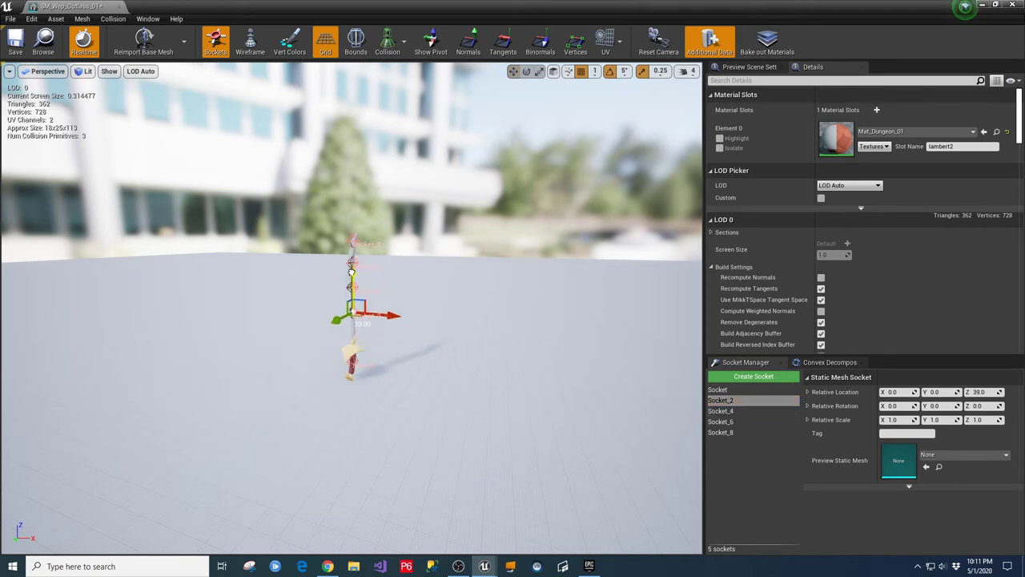
{"action": "left_click", "coordinate": [717, 390]}
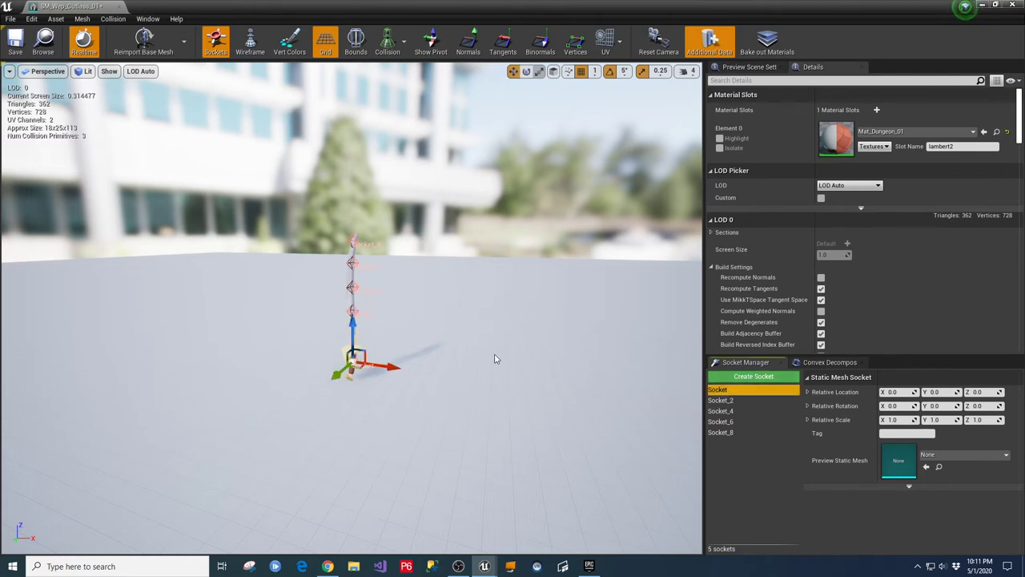
{"action": "left_click_drag", "start_coordinate": [353, 324], "coordinate": [355, 296]}
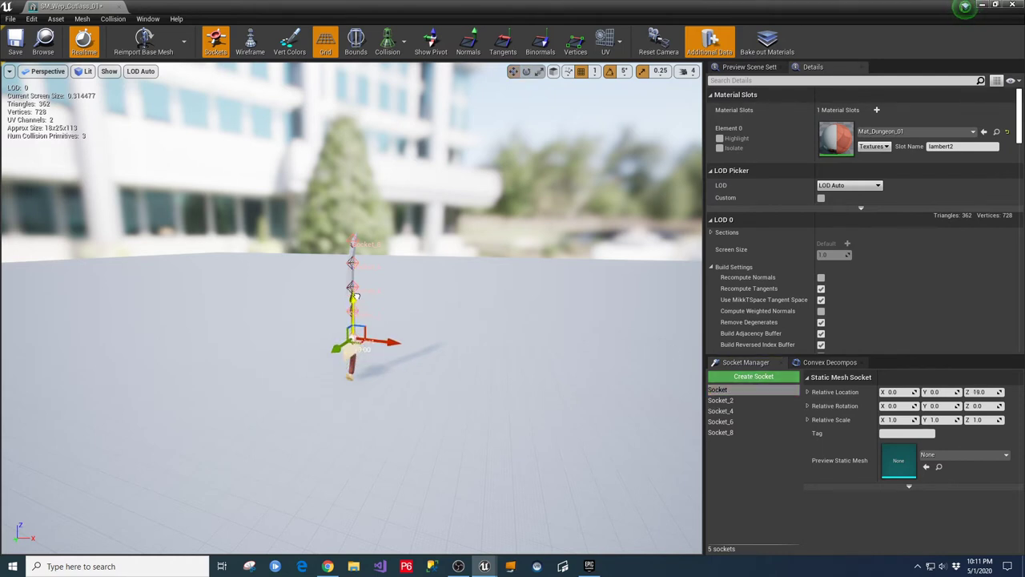
{"action": "left_click", "coordinate": [487, 406]}
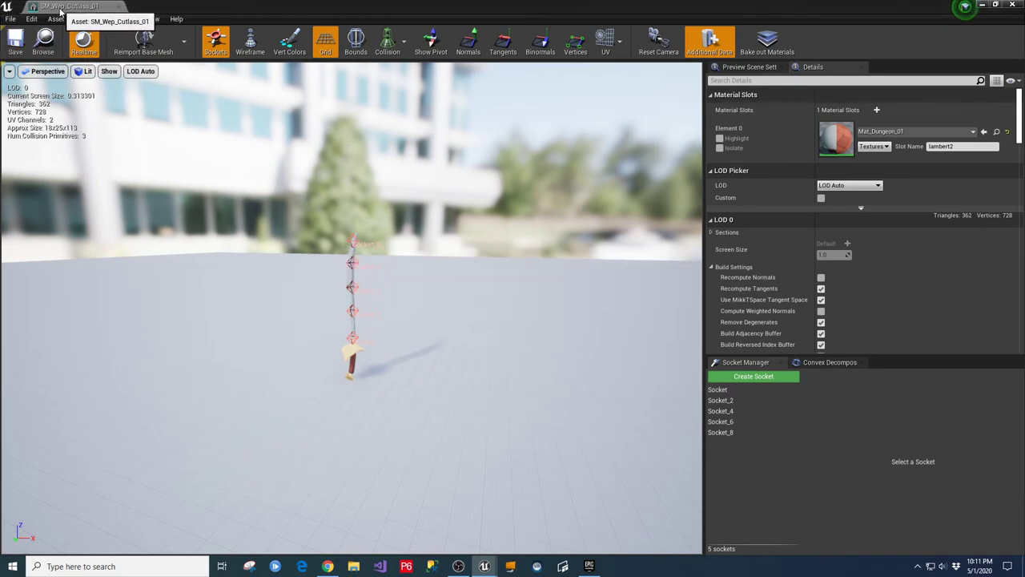
{"action": "left_click", "coordinate": [121, 7]}
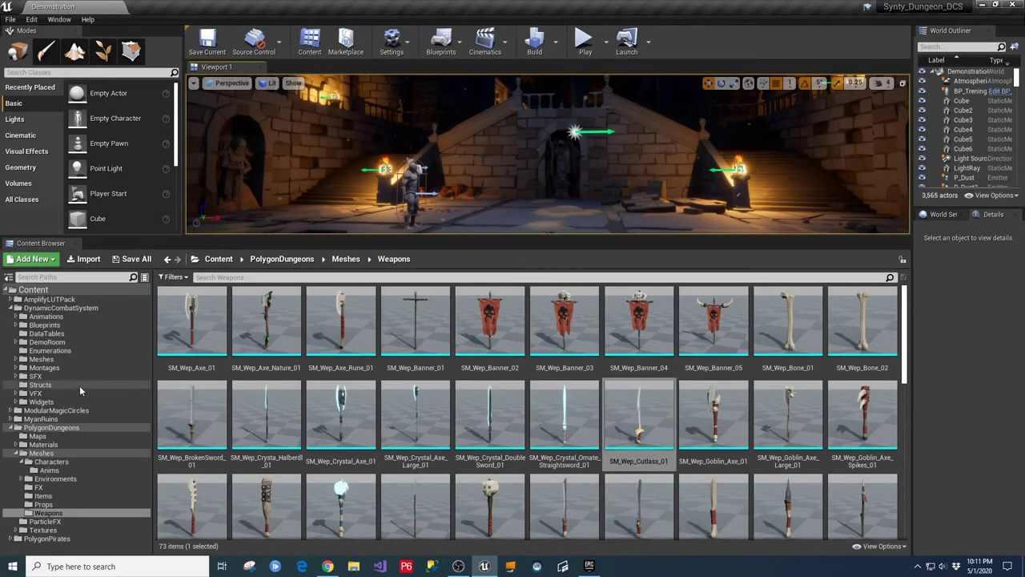
Step: Open the DI_SteelSword blueprint from DynamicCombatSystem/Blueprints/Items/DisplayedItems/Instances
{"action": "left_click", "coordinate": [16, 325]}
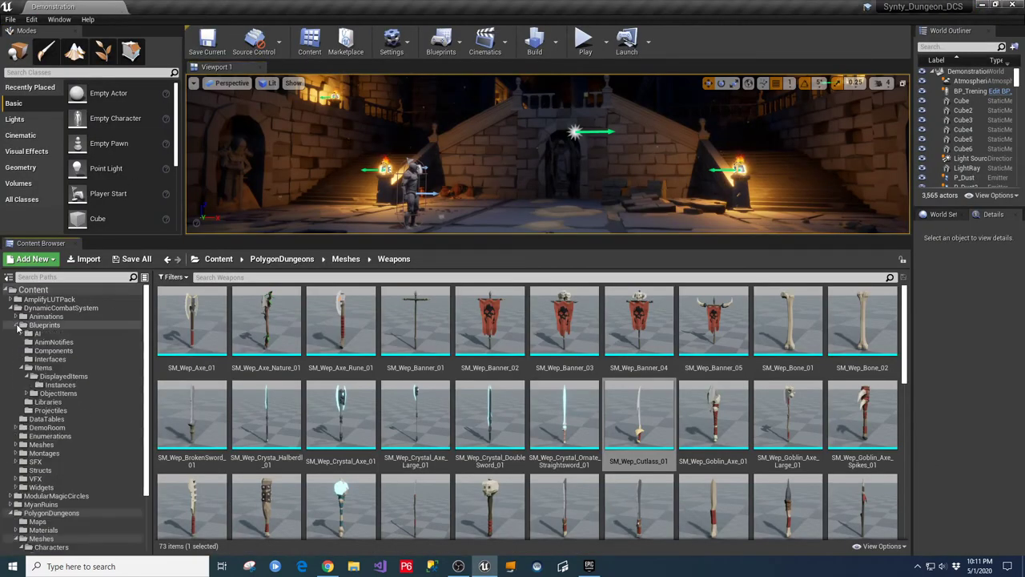
{"action": "left_click", "coordinate": [53, 385]}
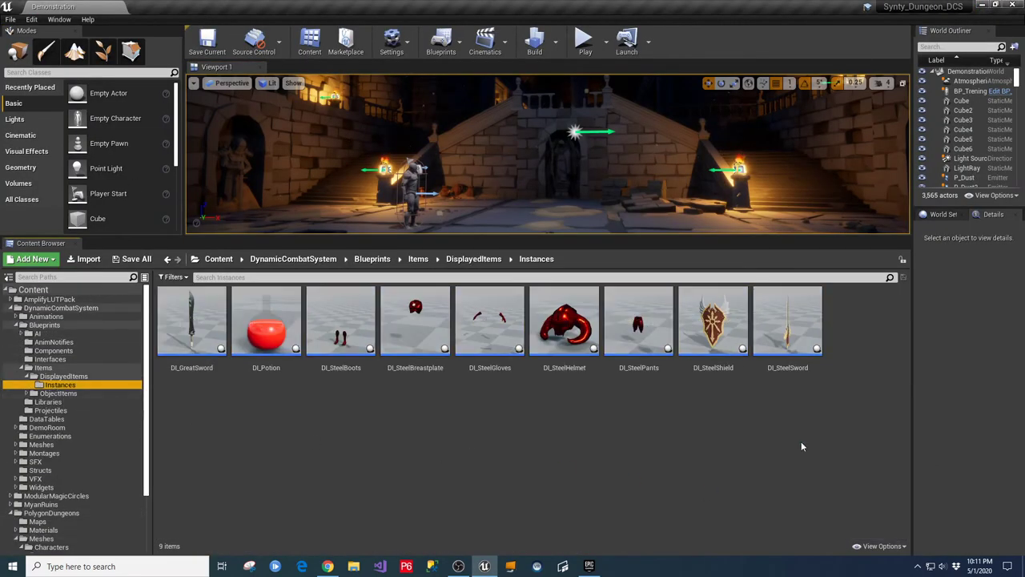
{"action": "double_click", "coordinate": [770, 350]}
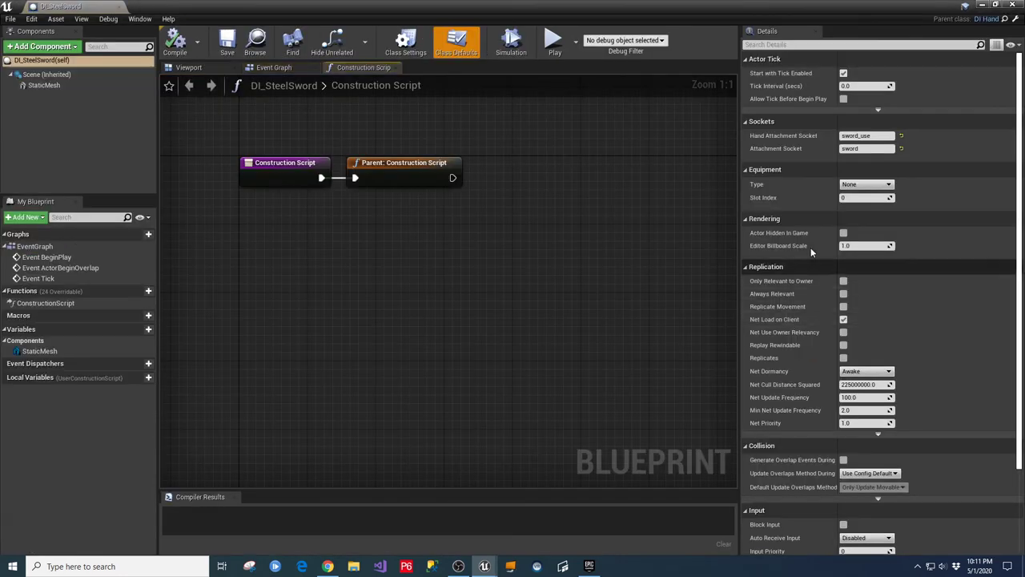
Step: Set the StaticMesh component's static mesh to SM_Wep_Cutlass_01, then compile and close the DI_SteelSword blueprint
{"action": "left_click", "coordinate": [44, 85]}
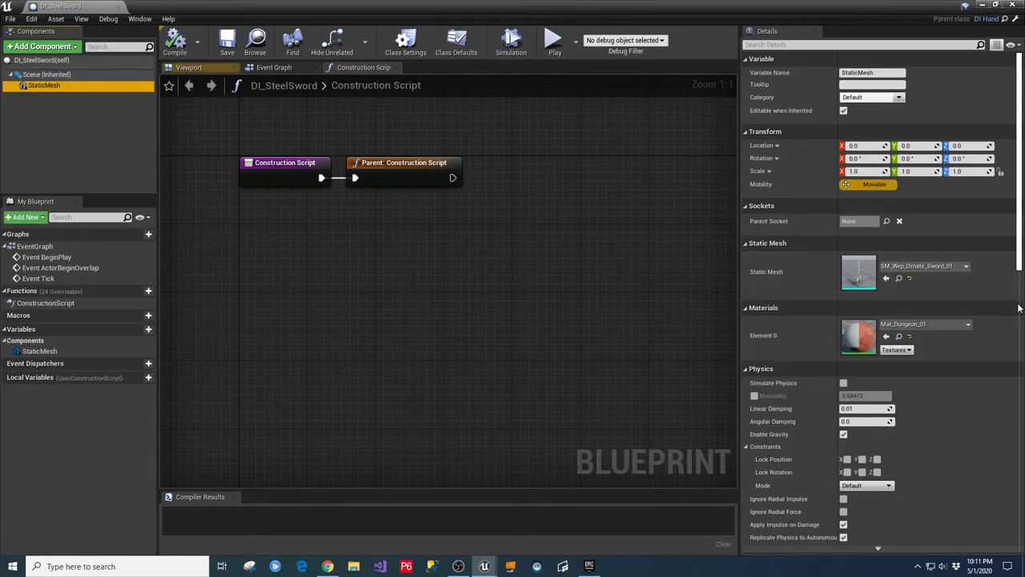
{"action": "left_click", "coordinate": [946, 266]}
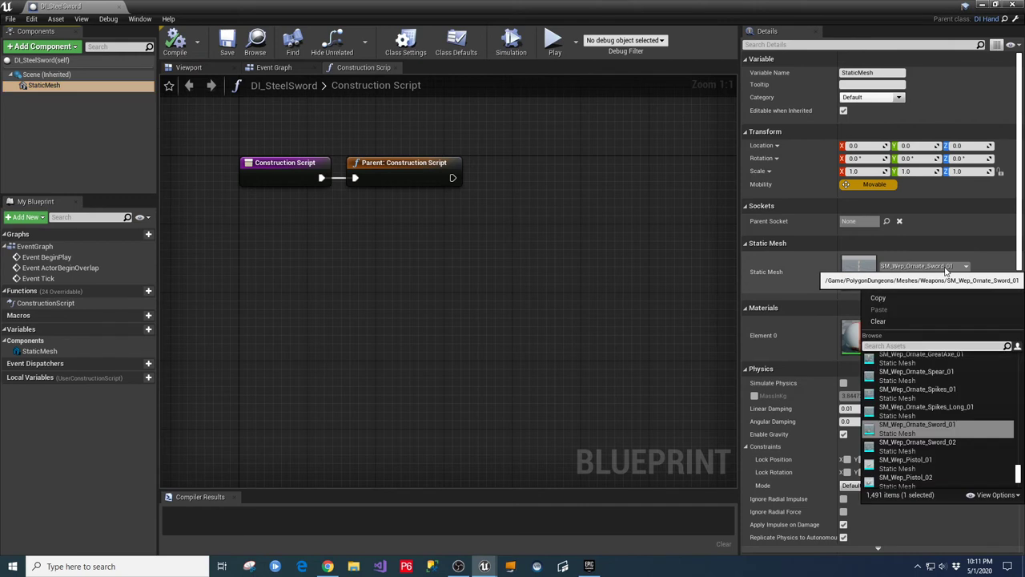
{"action": "type", "text": "cut"}
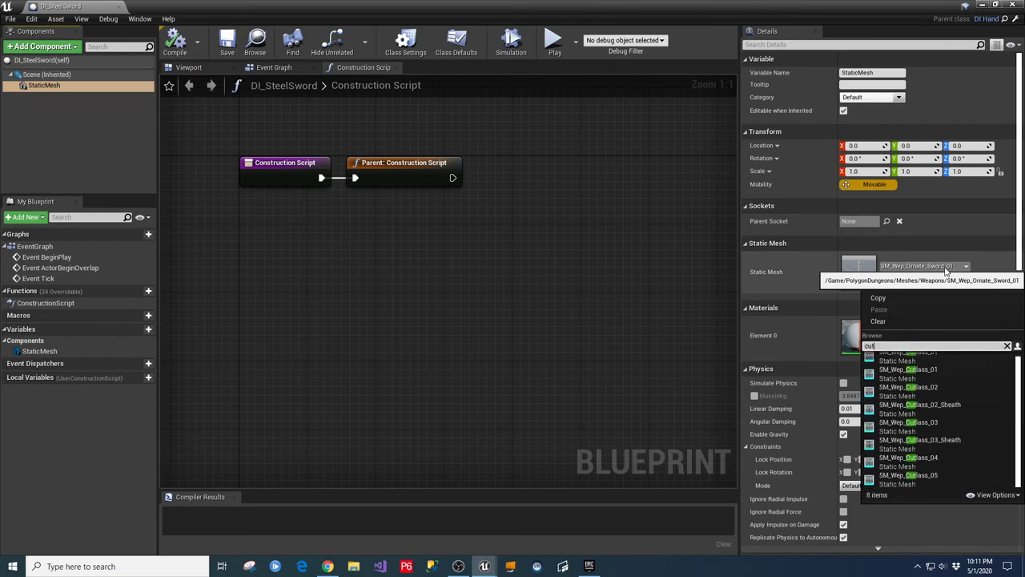
{"action": "left_click", "coordinate": [909, 372]}
{"action": "left_click", "coordinate": [189, 68]}
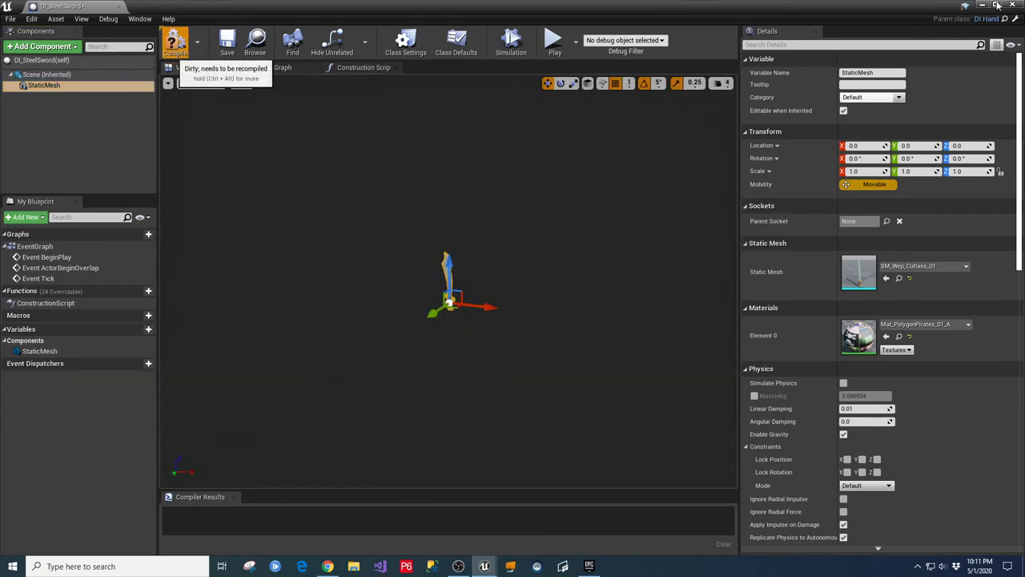
{"action": "left_click", "coordinate": [175, 41]}
{"action": "left_click", "coordinate": [1012, 5]}
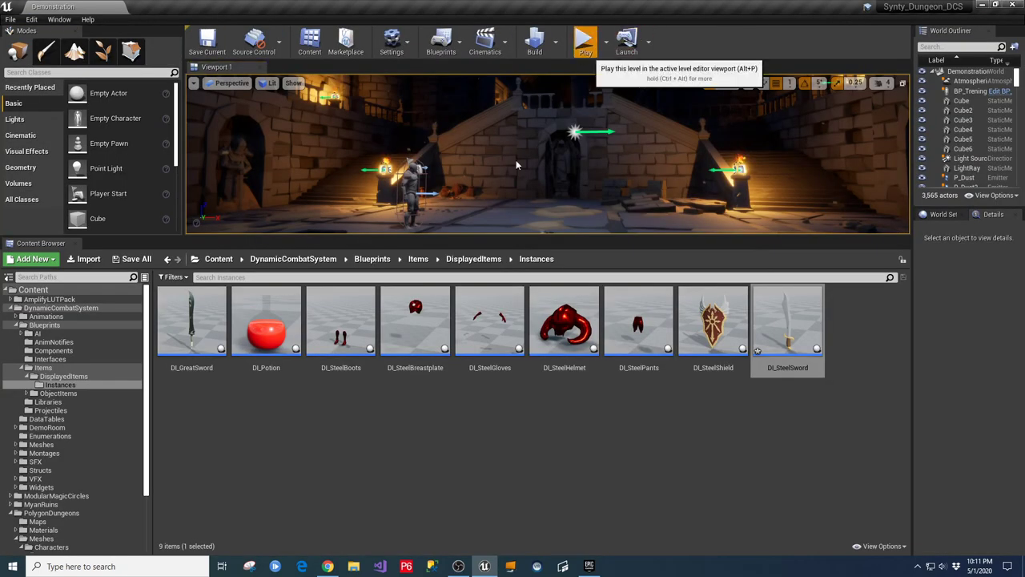
Step: Play the level with the viewport in full screen to test the cutlass
{"action": "left_click", "coordinate": [585, 38]}
{"action": "key", "text": "F11"}
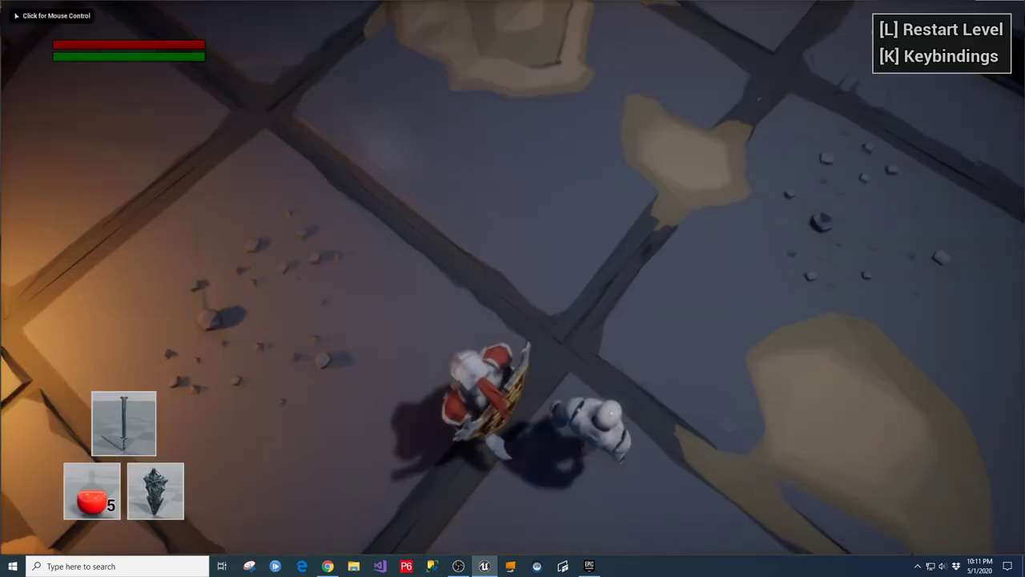
Step: Draw the cutlass in game, move around to examine how the character holds it, and end the full-screen play session
{"action": "left_click", "coordinate": [513, 288]}
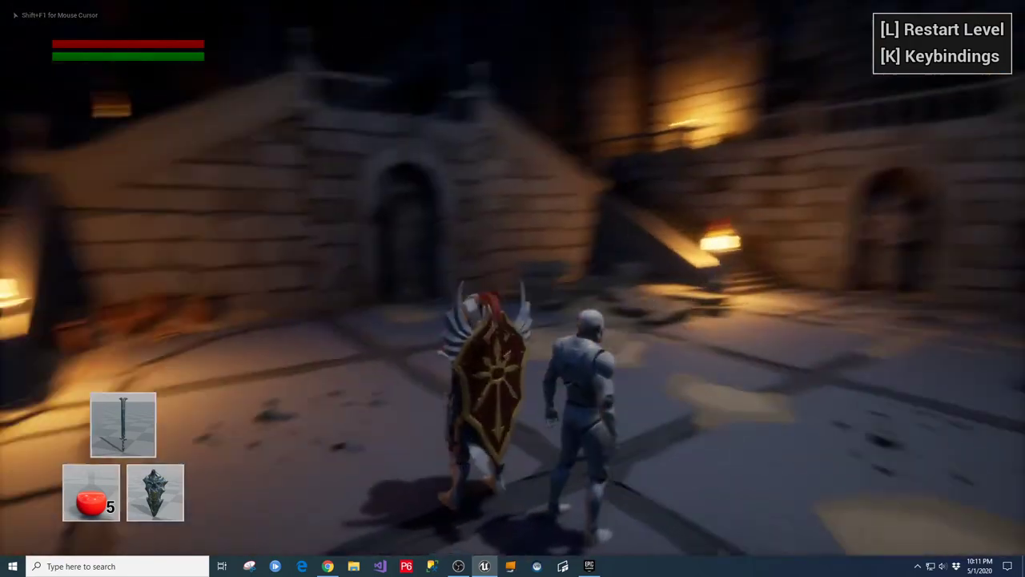
{"action": "key", "text": "r"}
{"action": "key", "text": "w"}
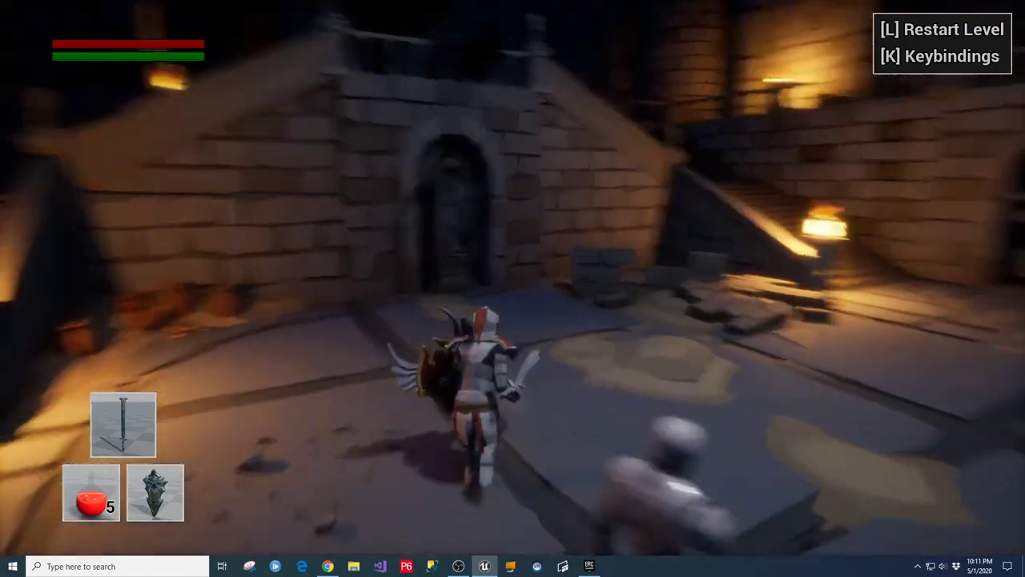
{"action": "key", "text": "w"}
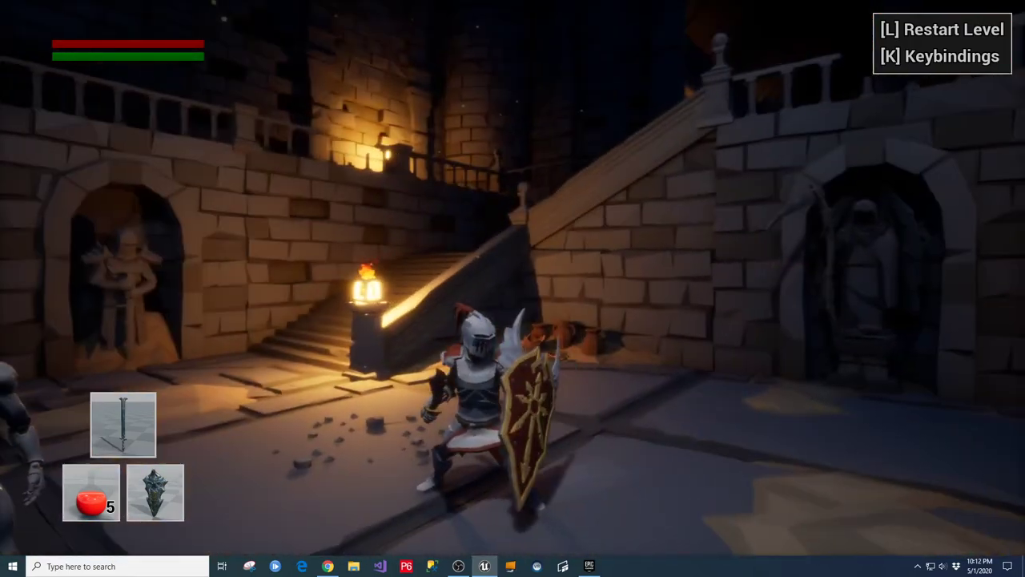
{"action": "key", "text": "space"}
{"action": "key", "text": "w"}
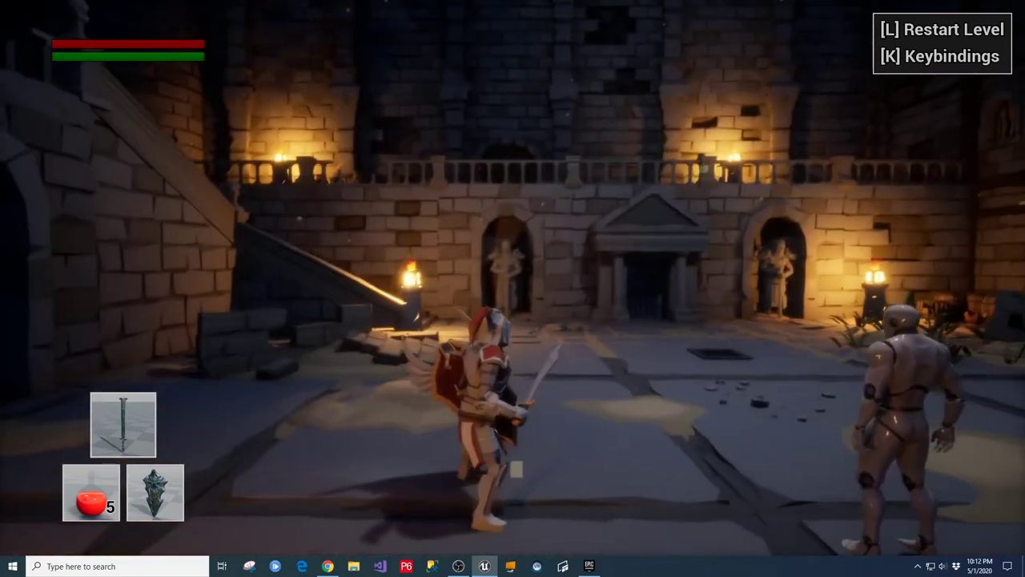
{"action": "key", "text": "w"}
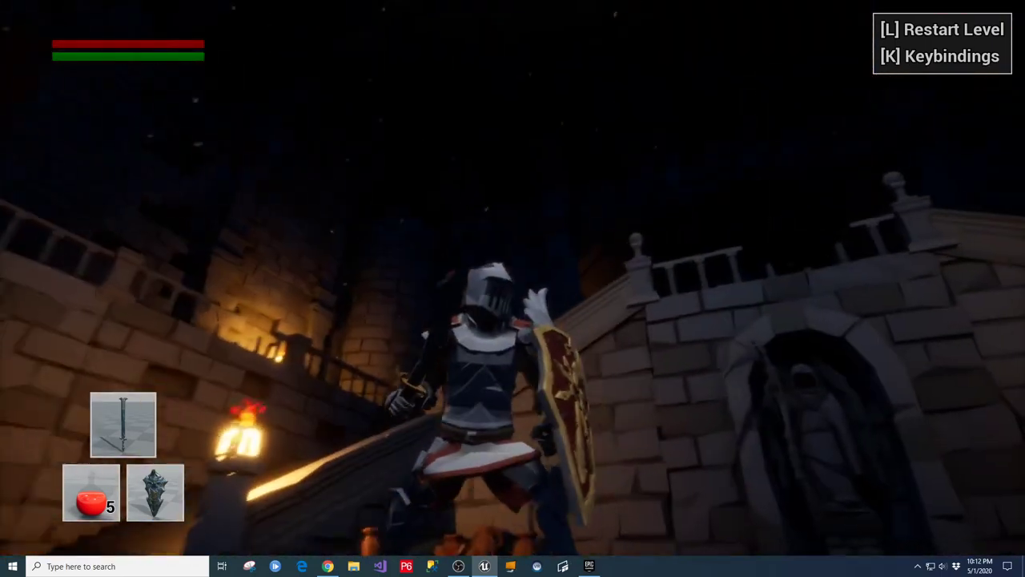
{"action": "key", "text": "w"}
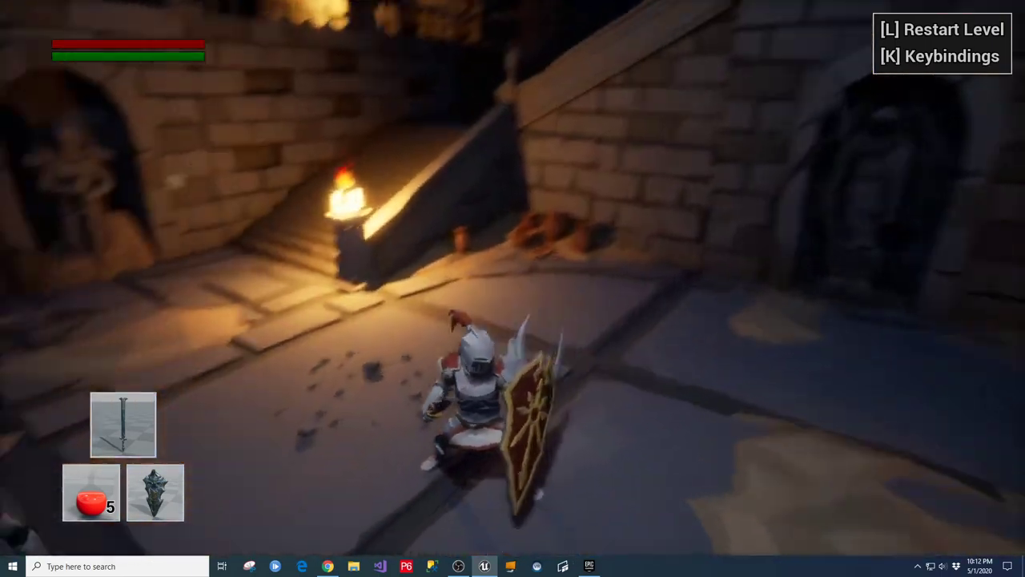
{"action": "key", "text": "Escape"}
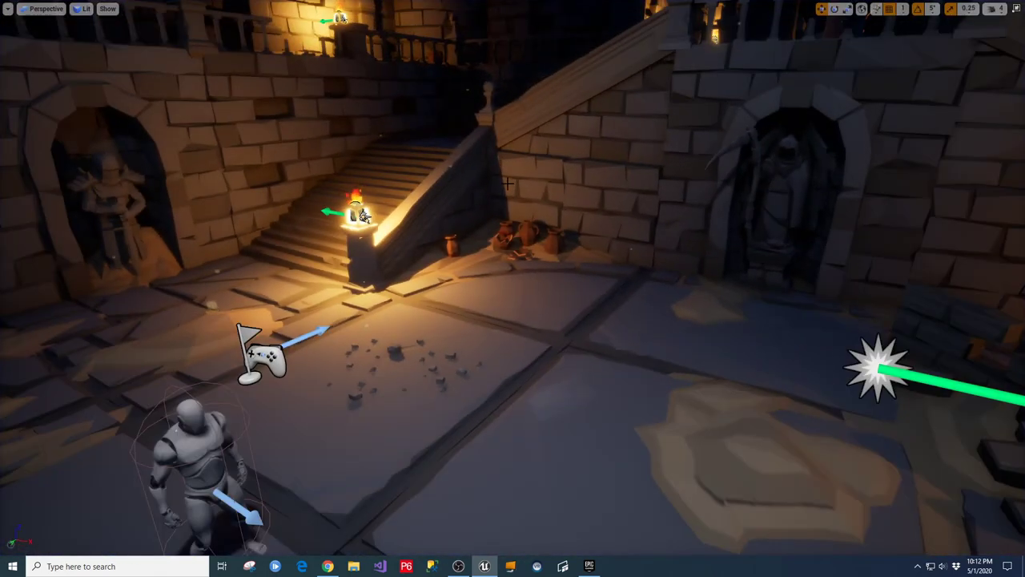
{"action": "key", "text": "F11"}
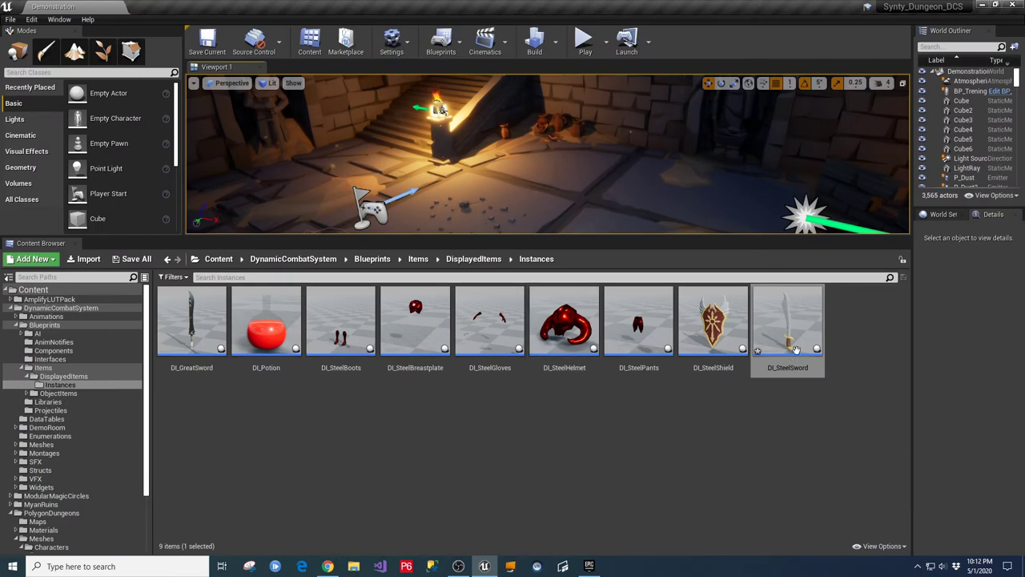
Step: Rotate the StaticMesh component of DI_SteelSword about 90° around Z, then compile and save the blueprint
{"action": "double_click", "coordinate": [789, 325]}
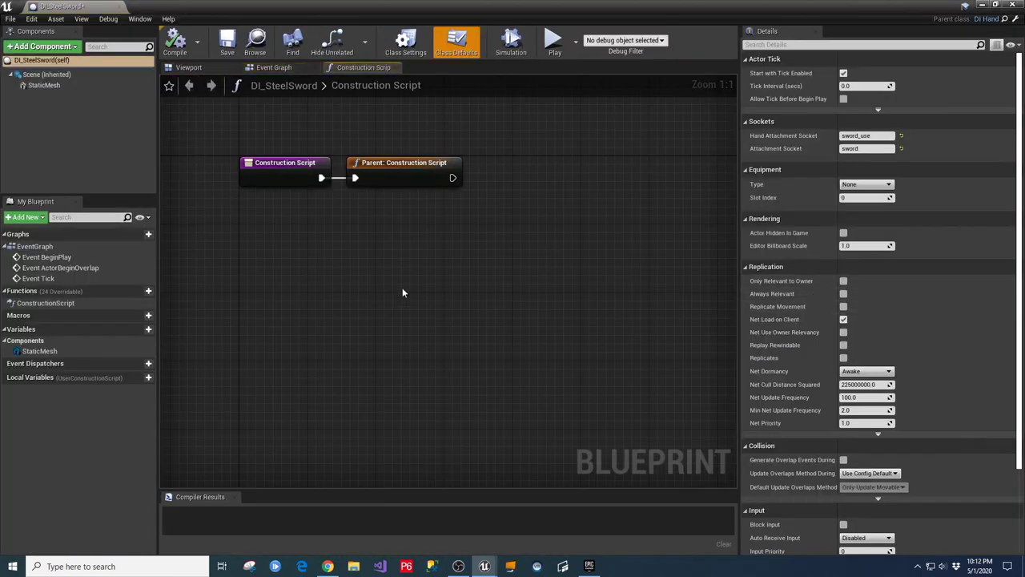
{"action": "left_click", "coordinate": [44, 85]}
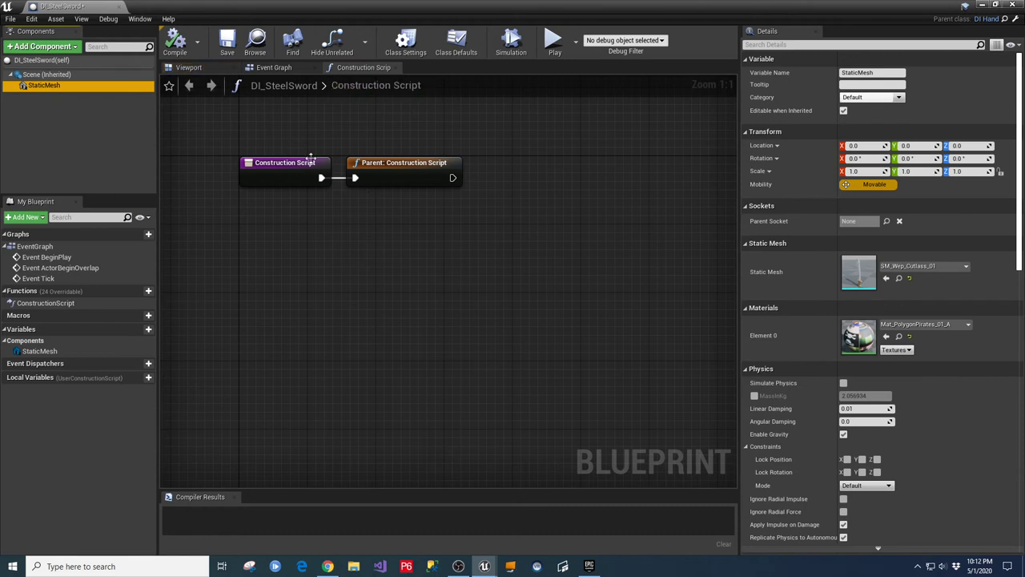
{"action": "left_click", "coordinate": [189, 67]}
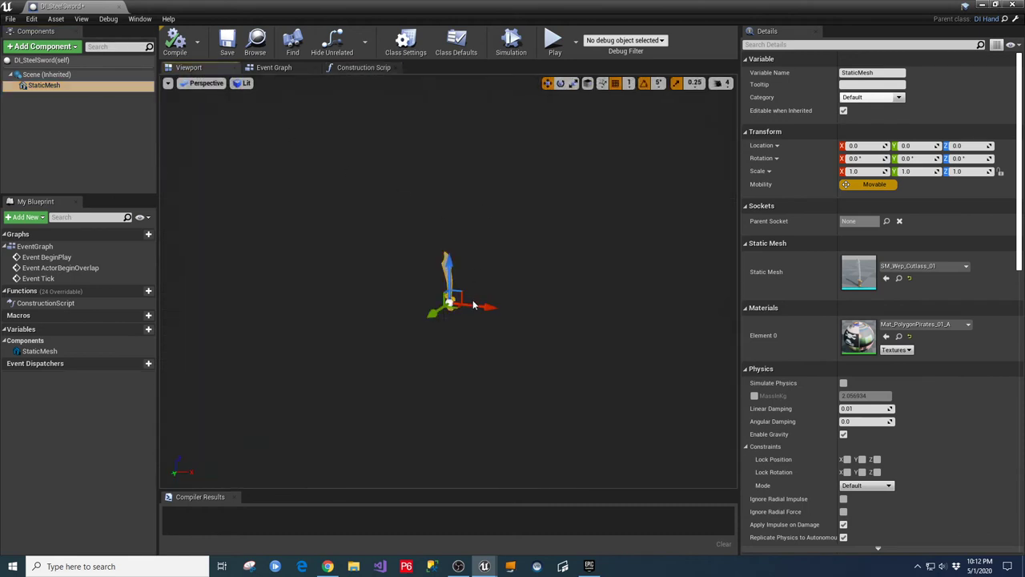
{"action": "left_click", "coordinate": [560, 82]}
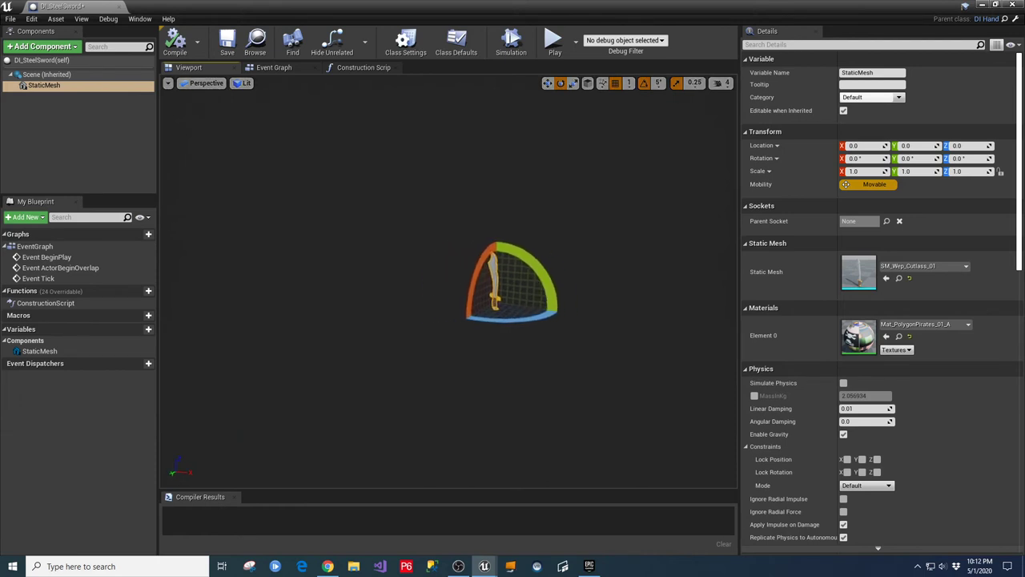
{"action": "left_click_drag", "start_coordinate": [475, 321], "coordinate": [474, 319]}
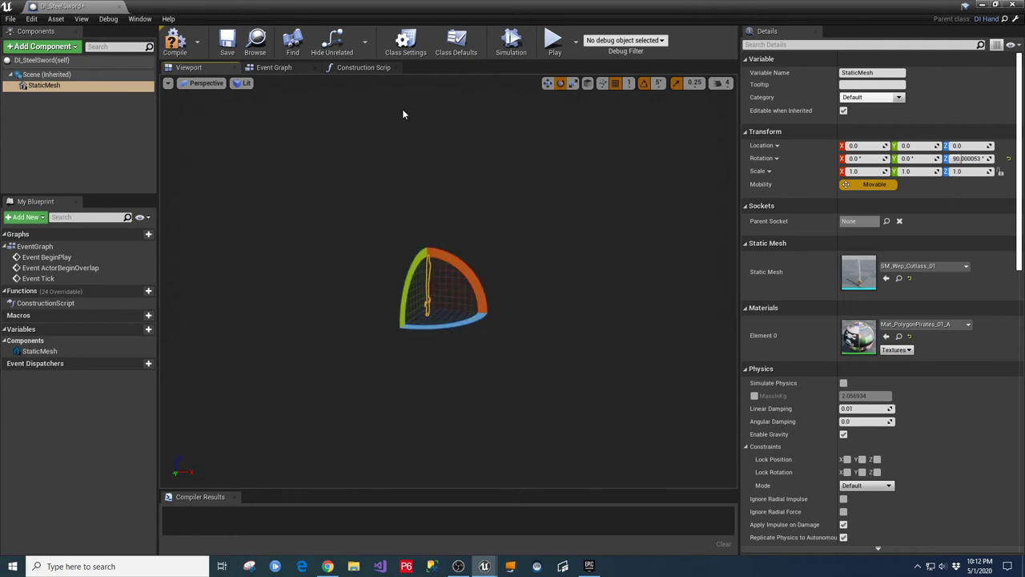
{"action": "left_click", "coordinate": [175, 44]}
{"action": "left_click", "coordinate": [227, 44]}
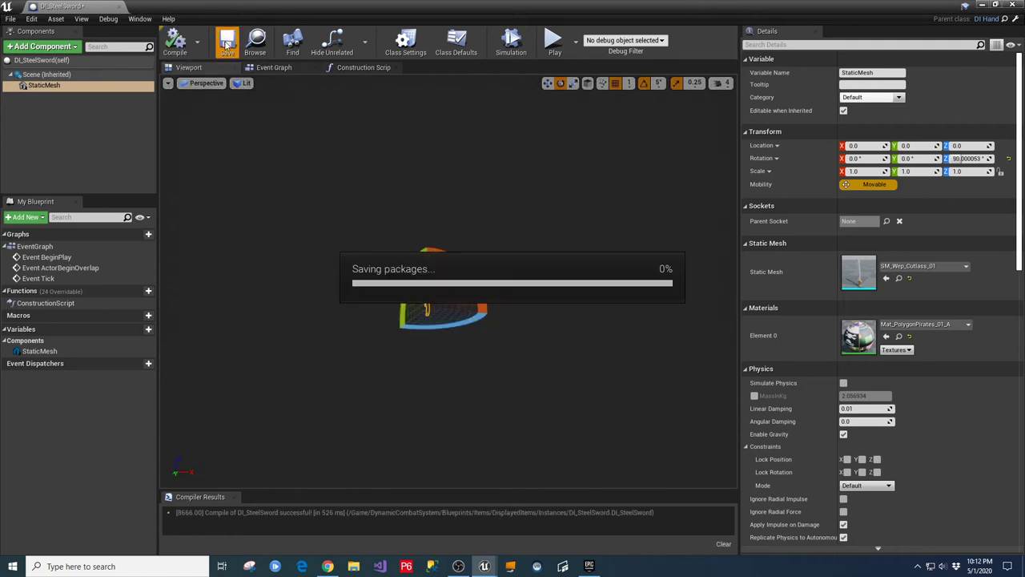
{"action": "left_click", "coordinate": [983, 4]}
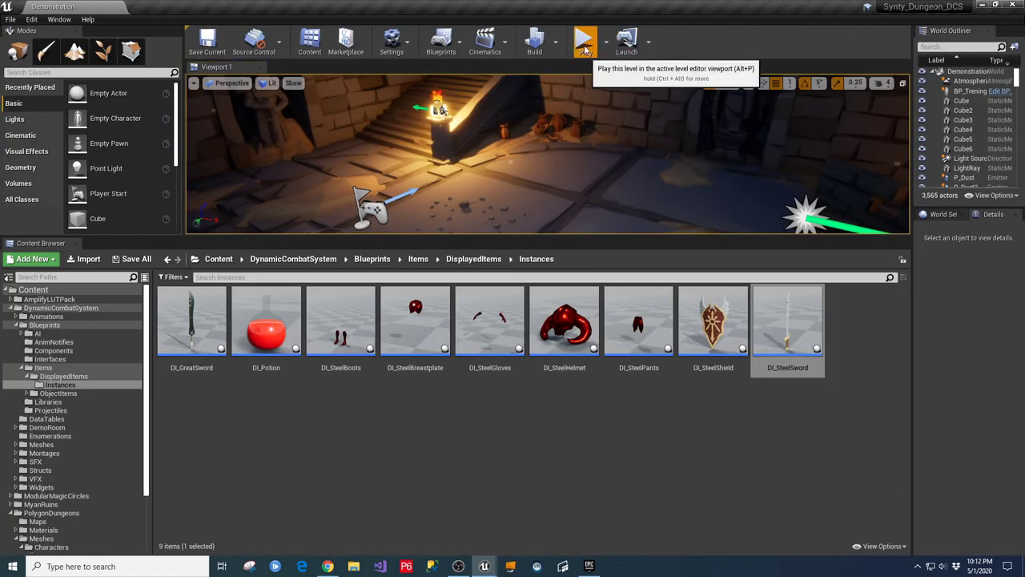
Step: Play the level in full screen, lock on to the training dummy to test the rotated cutlass in combat, and stop playing
{"action": "key", "text": "alt+p"}
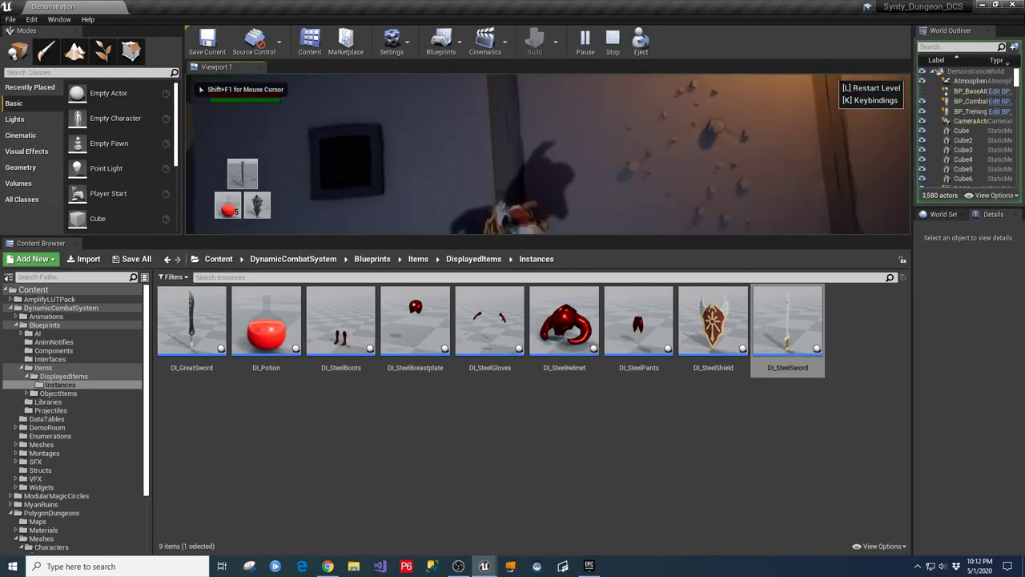
{"action": "key", "text": "F11"}
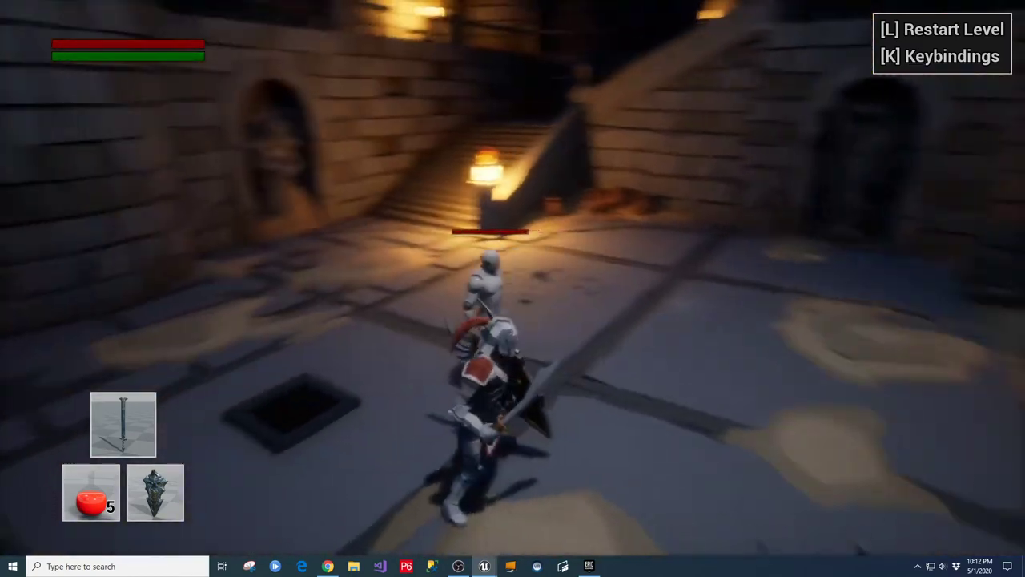
{"action": "key", "text": "Tab"}
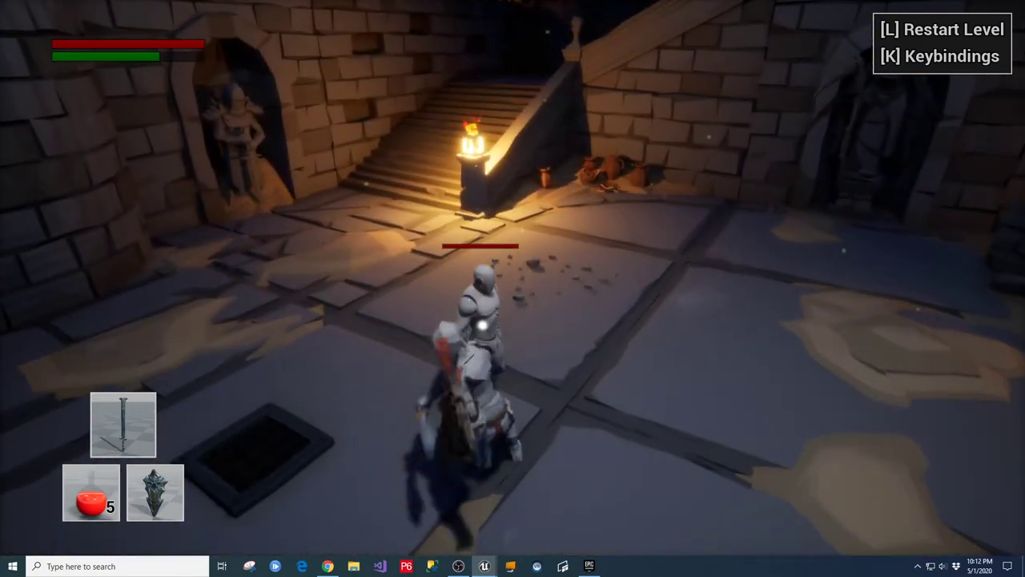
{"action": "key", "text": "a"}
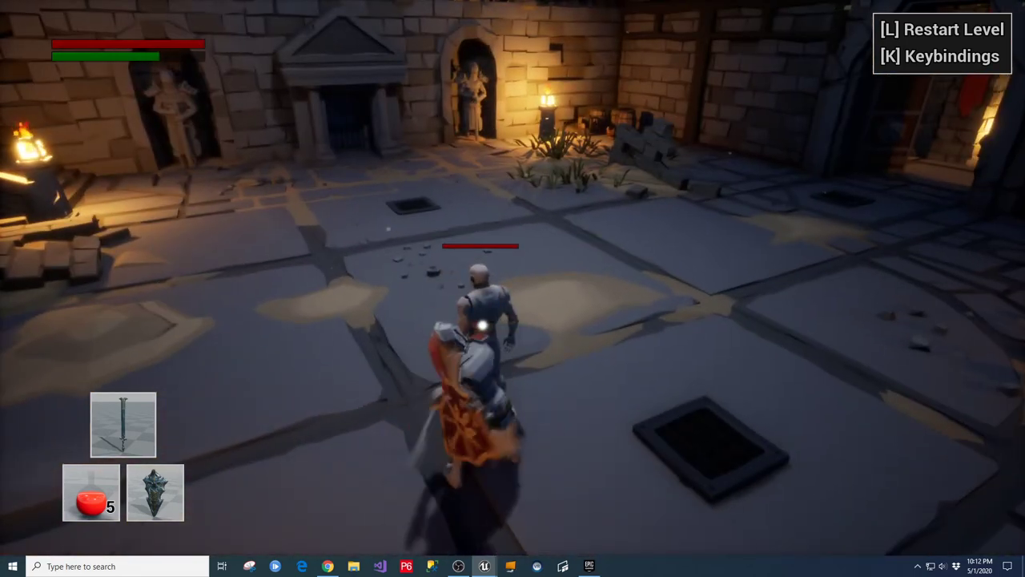
{"action": "key", "text": "s"}
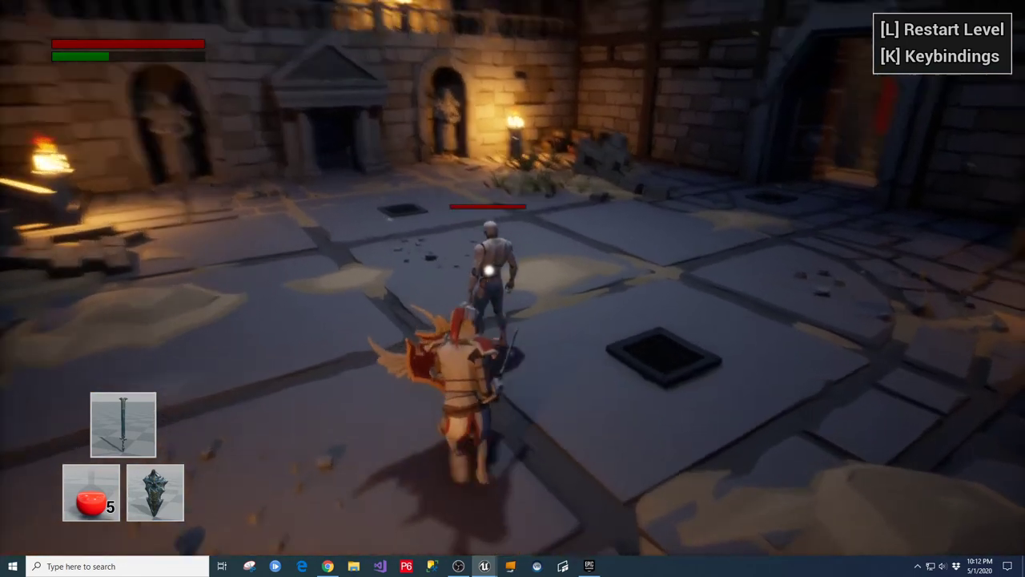
{"action": "key", "text": "a"}
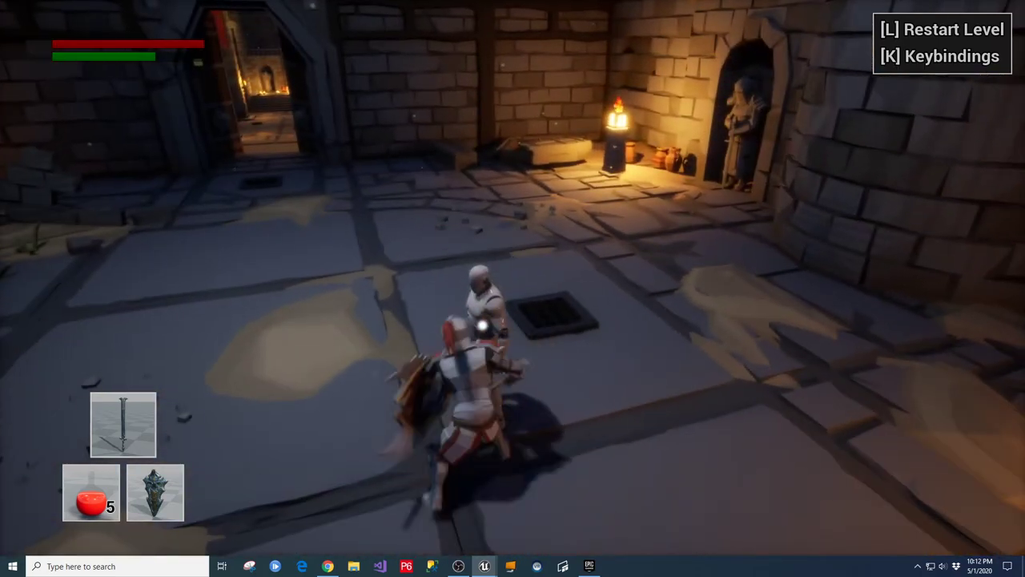
{"action": "key", "text": "Escape"}
{"action": "scroll", "coordinate": [513, 288], "scroll_direction": "down", "scroll_amount": 3}
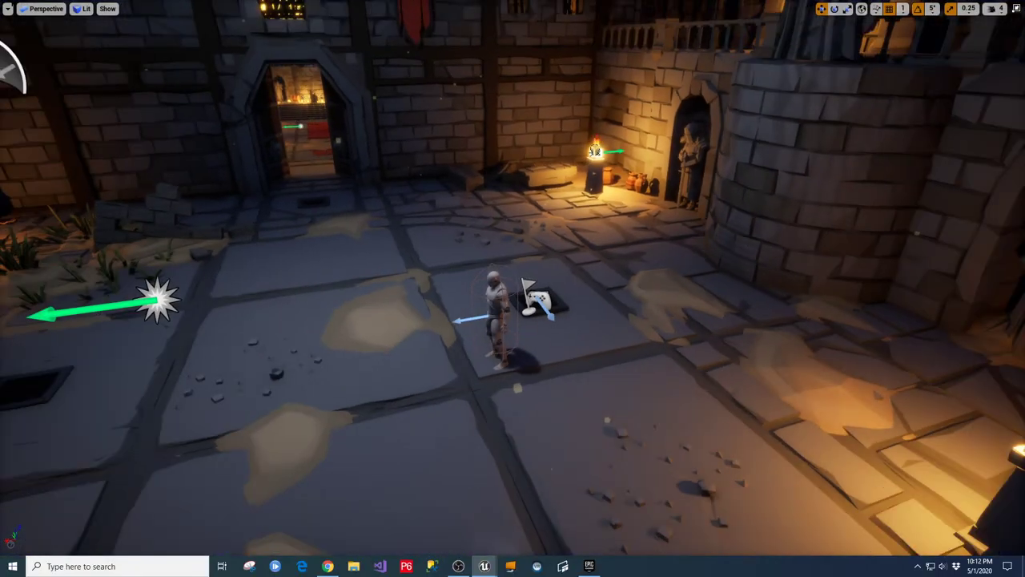
{"action": "key", "text": "F11"}
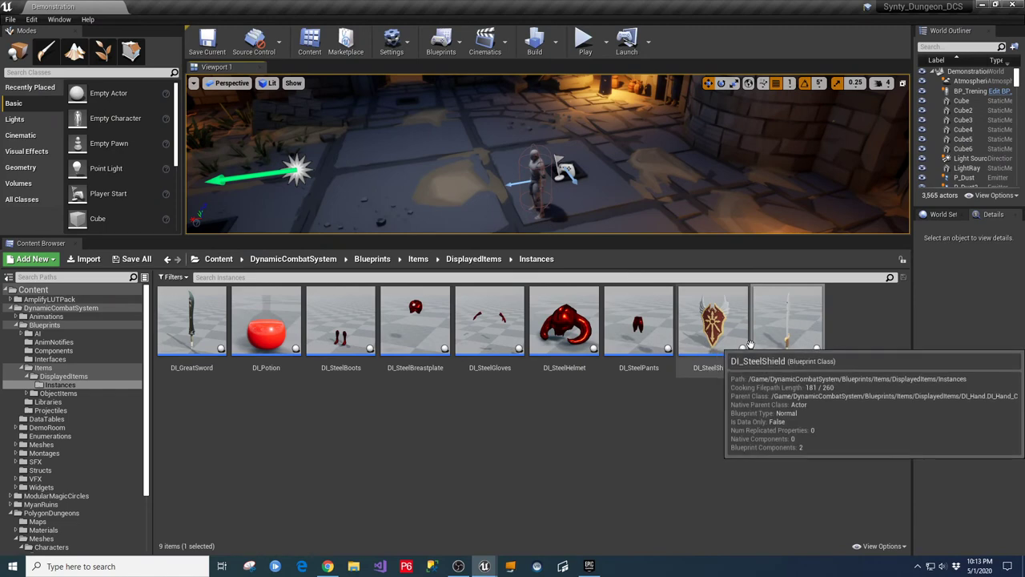
Step: Locate SM_Wep_Cutlass_01 from DI_SteelSword, inspect the mesh for sockets, and close both editors
{"action": "double_click", "coordinate": [787, 320]}
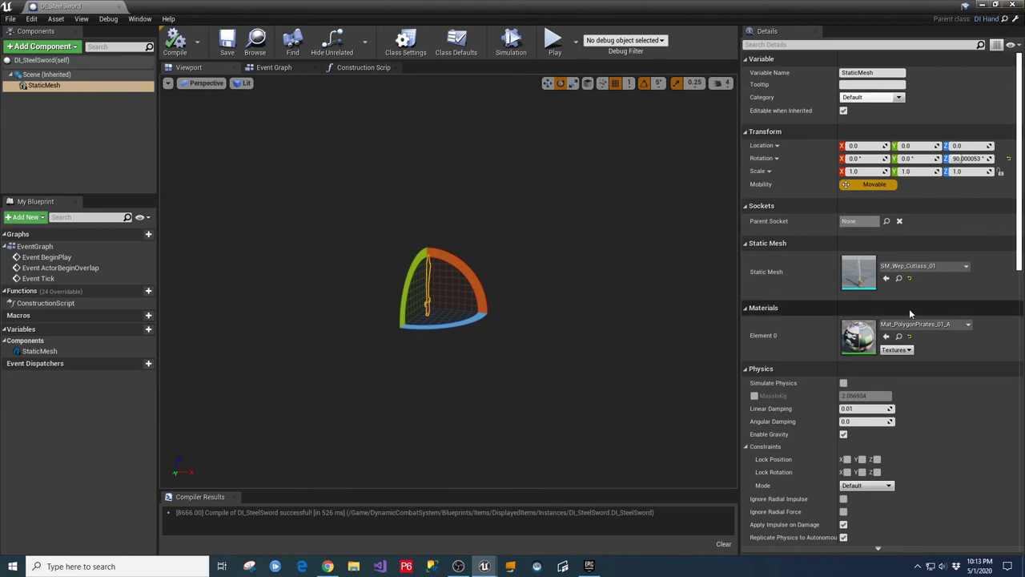
{"action": "left_click", "coordinate": [980, 5]}
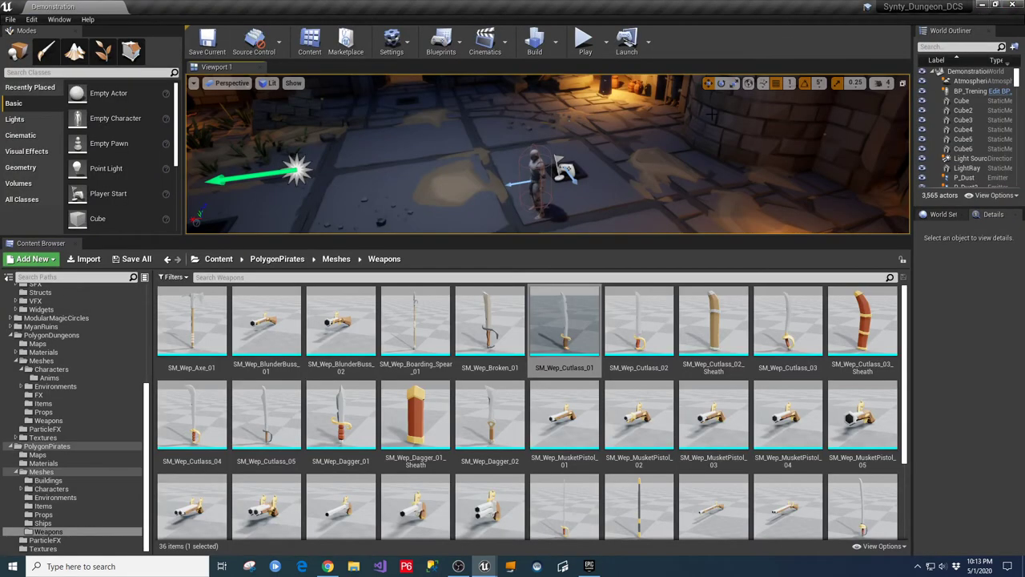
{"action": "double_click", "coordinate": [578, 327]}
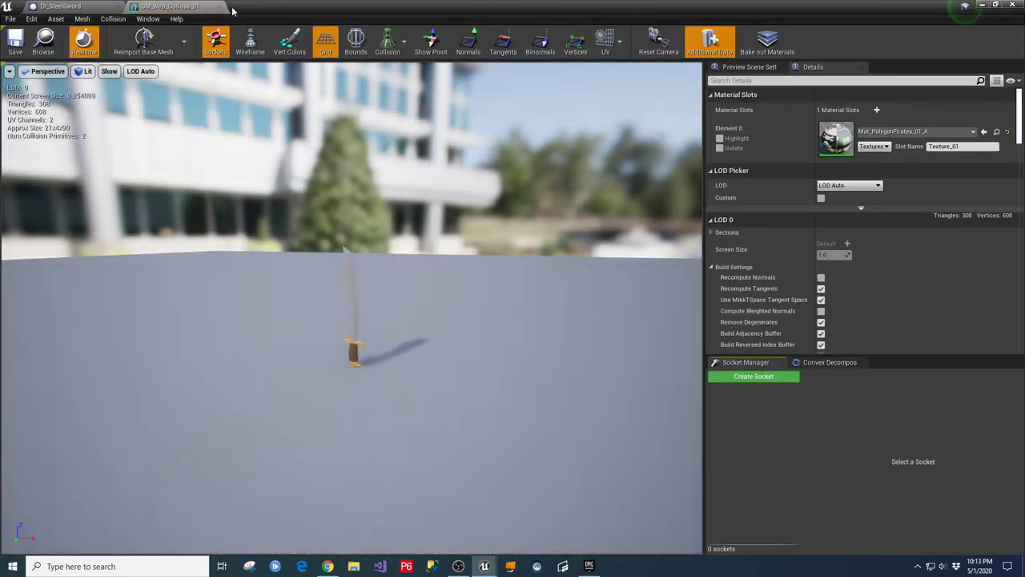
{"action": "left_click", "coordinate": [222, 7]}
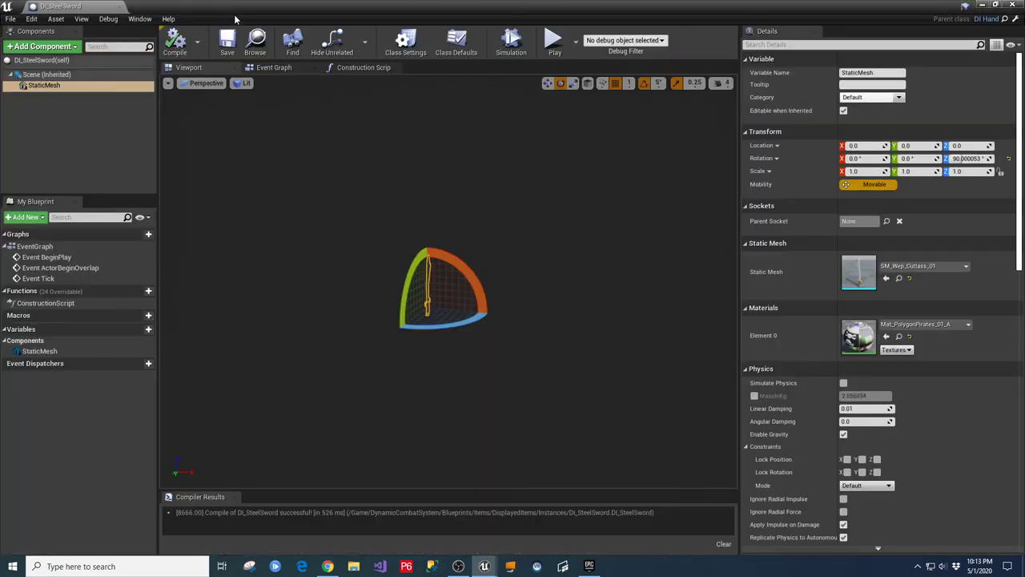
{"action": "left_click", "coordinate": [118, 7]}
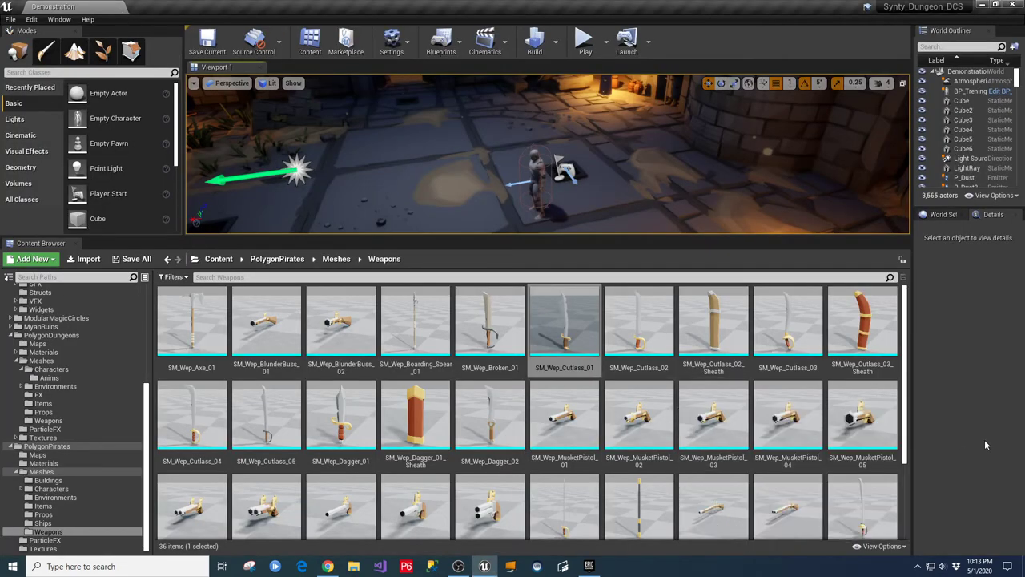
Step: Inspect SM_Wep_Cutlass_03, SM_Wep_Cutlass_01 and SM_Wep_Cutlass_02 for sockets, closing each mesh, and look through the remaining PolygonPirates weapons
{"action": "double_click", "coordinate": [778, 320]}
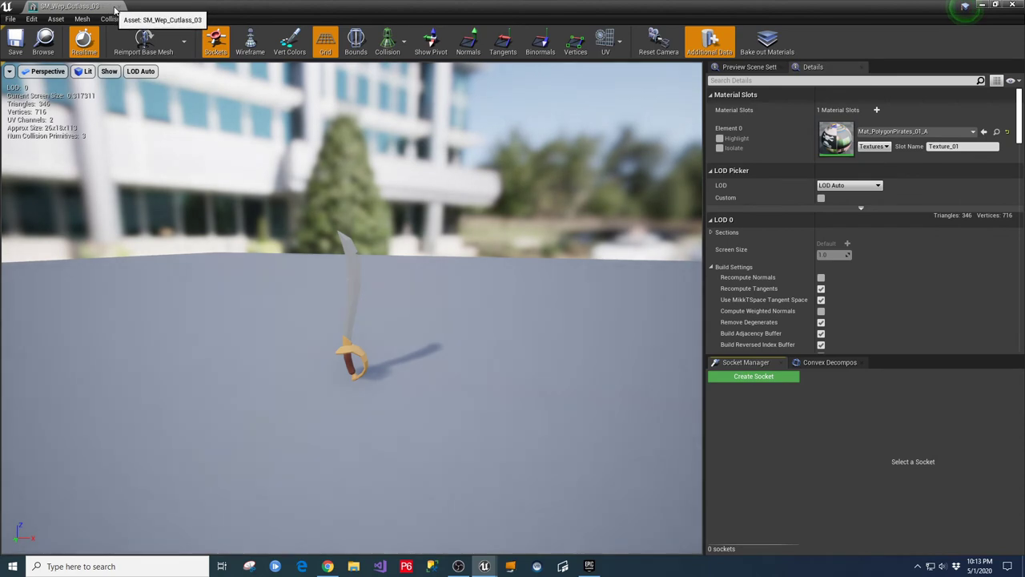
{"action": "left_click", "coordinate": [119, 7]}
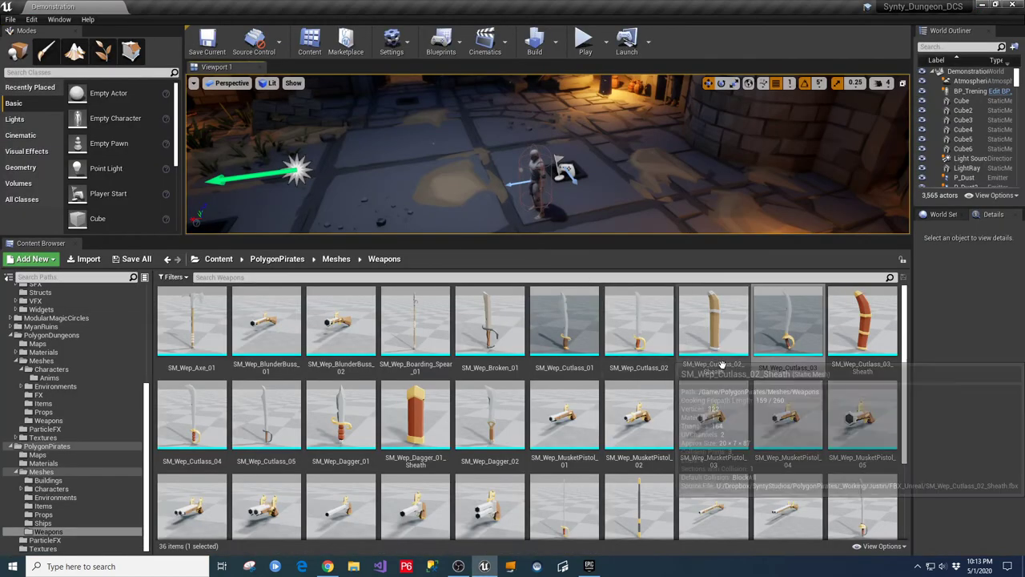
{"action": "double_click", "coordinate": [568, 331]}
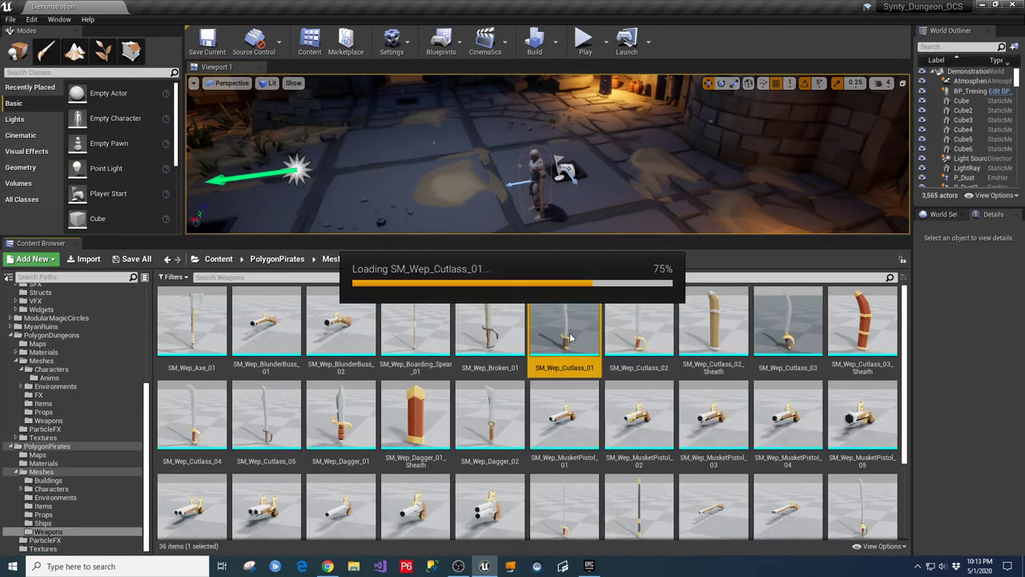
{"action": "left_click", "coordinate": [119, 7]}
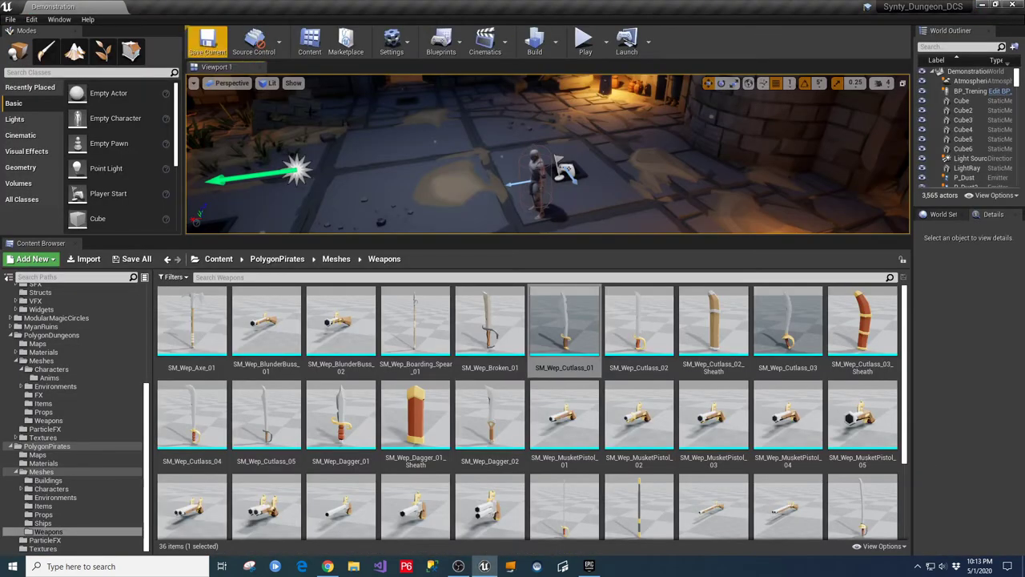
{"action": "double_click", "coordinate": [634, 328]}
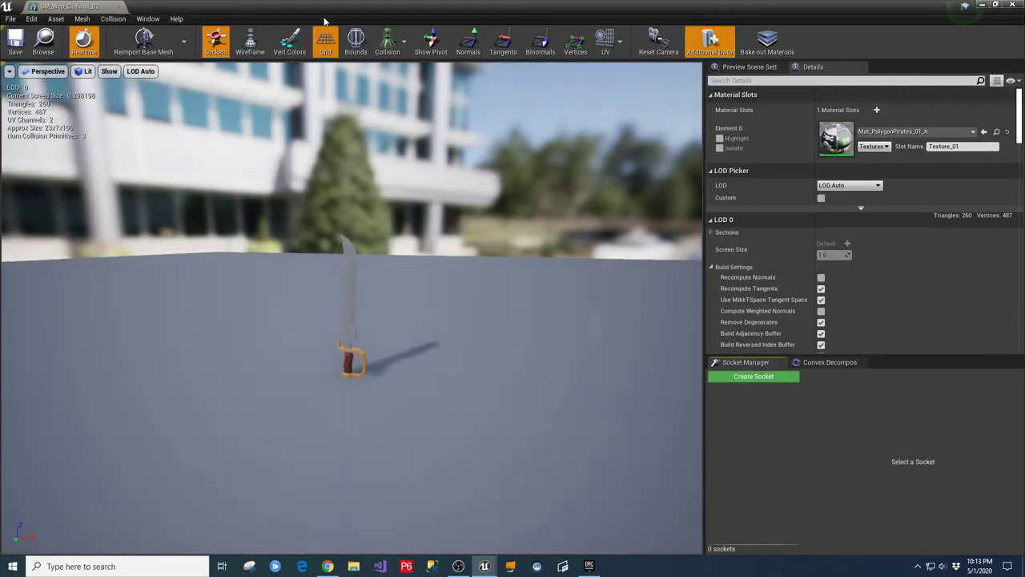
{"action": "left_click", "coordinate": [119, 7]}
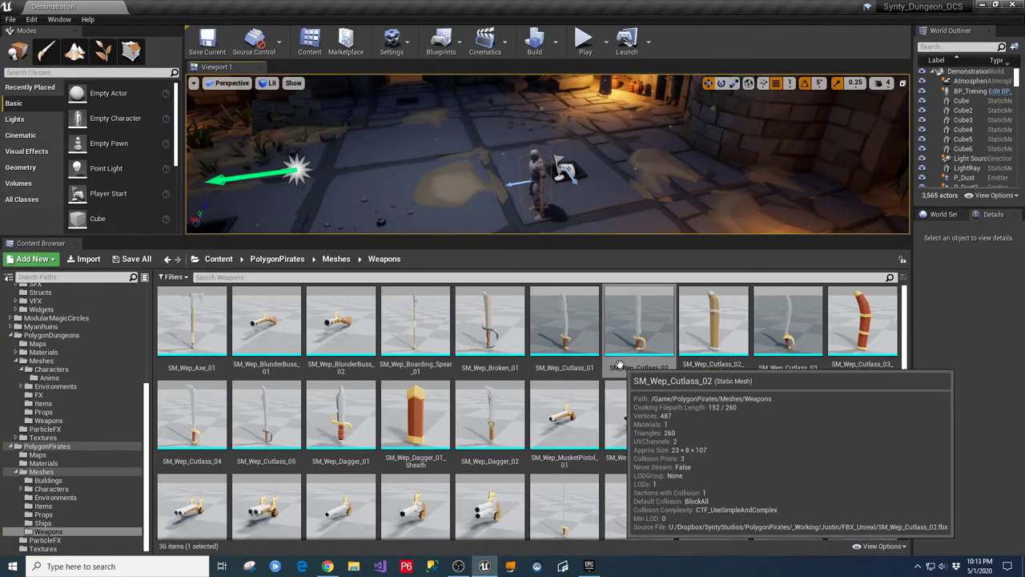
{"action": "scroll", "coordinate": [686, 422], "scroll_direction": "down", "scroll_amount": 3}
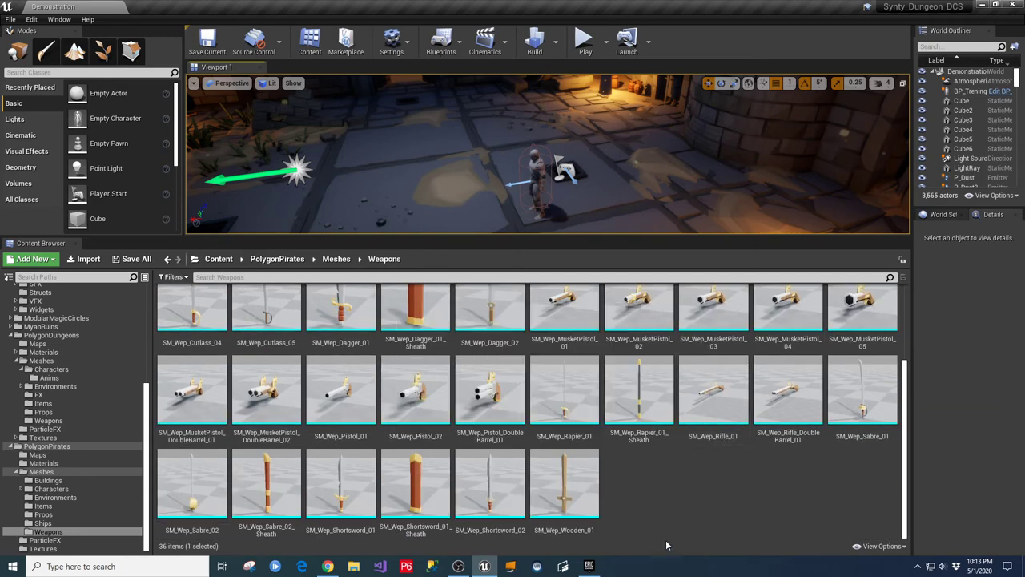
Step: Inspect SM_Wep_Cutlass_01, SM_Wep_Cutlass_02 and SM_Wep_Cutlass_03 in the PolygonPirates weapons for sockets, closing each mesh
{"action": "scroll", "coordinate": [705, 505], "scroll_direction": "up", "scroll_amount": 3}
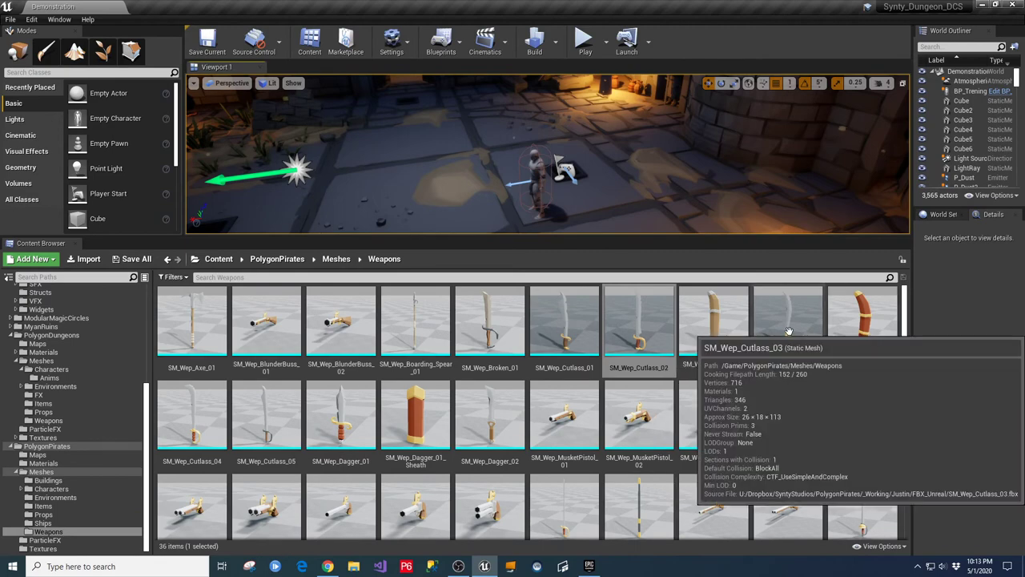
{"action": "double_click", "coordinate": [595, 324]}
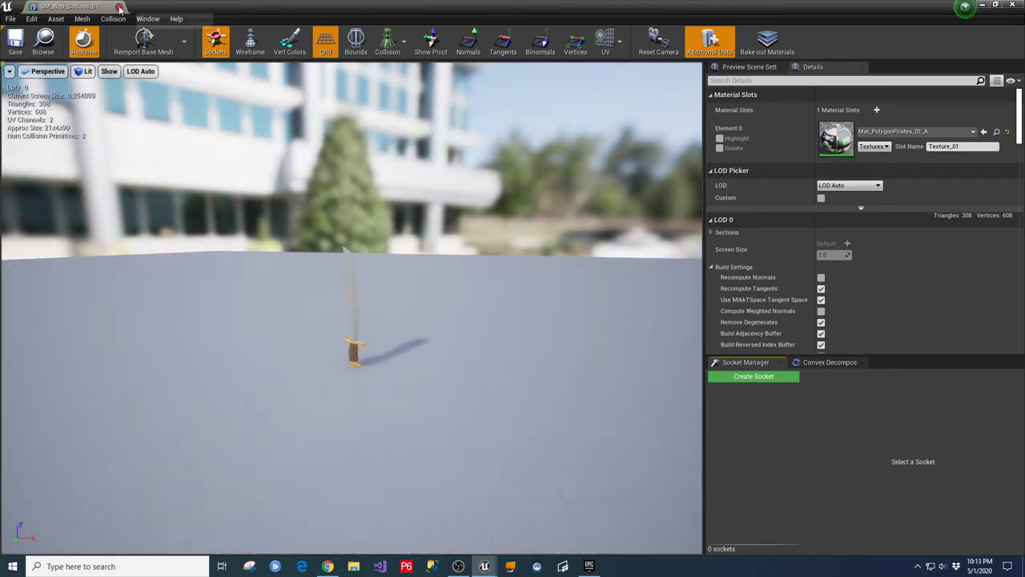
{"action": "left_click", "coordinate": [119, 7]}
{"action": "double_click", "coordinate": [640, 322]}
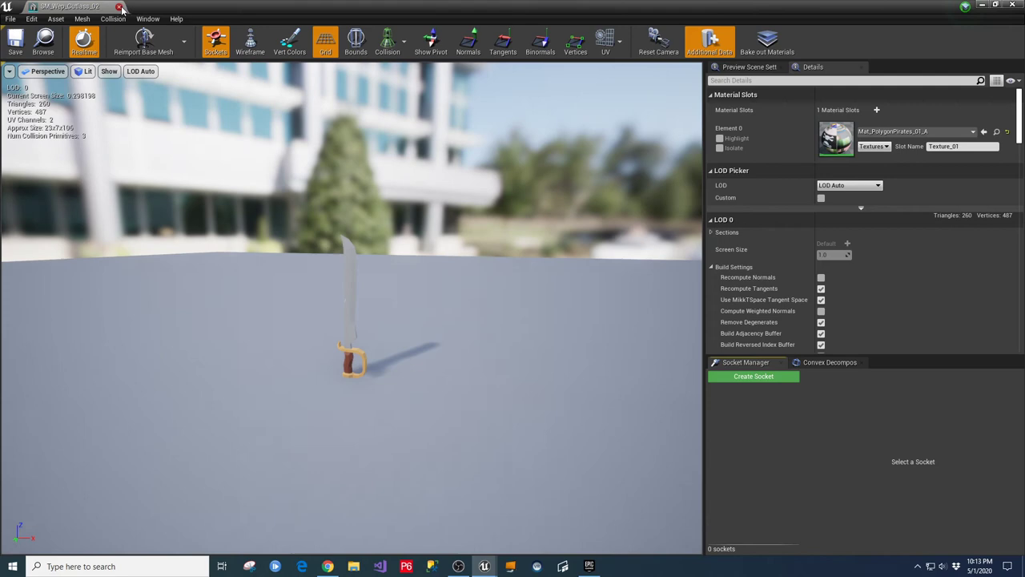
{"action": "left_click", "coordinate": [120, 6]}
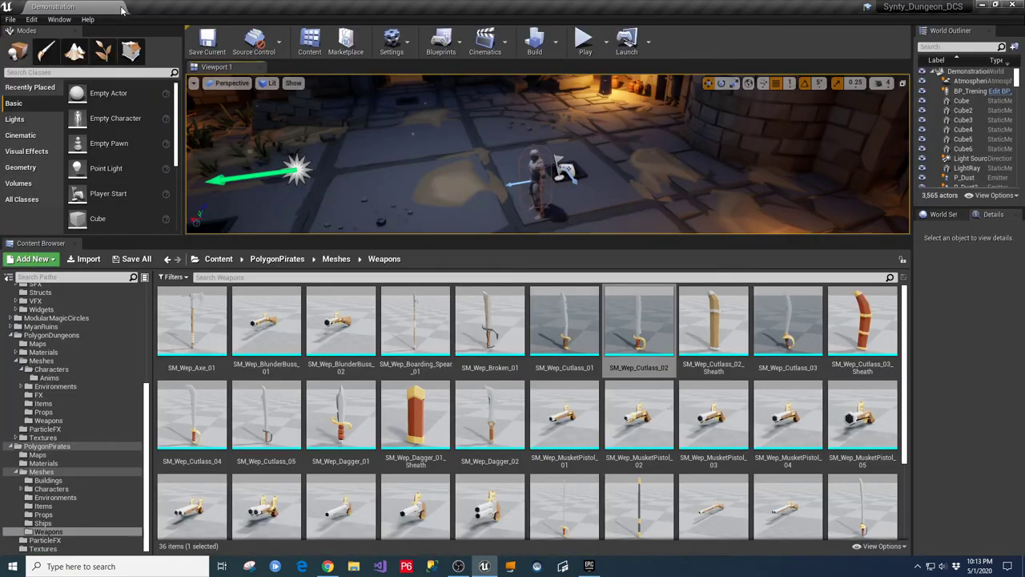
{"action": "double_click", "coordinate": [789, 320]}
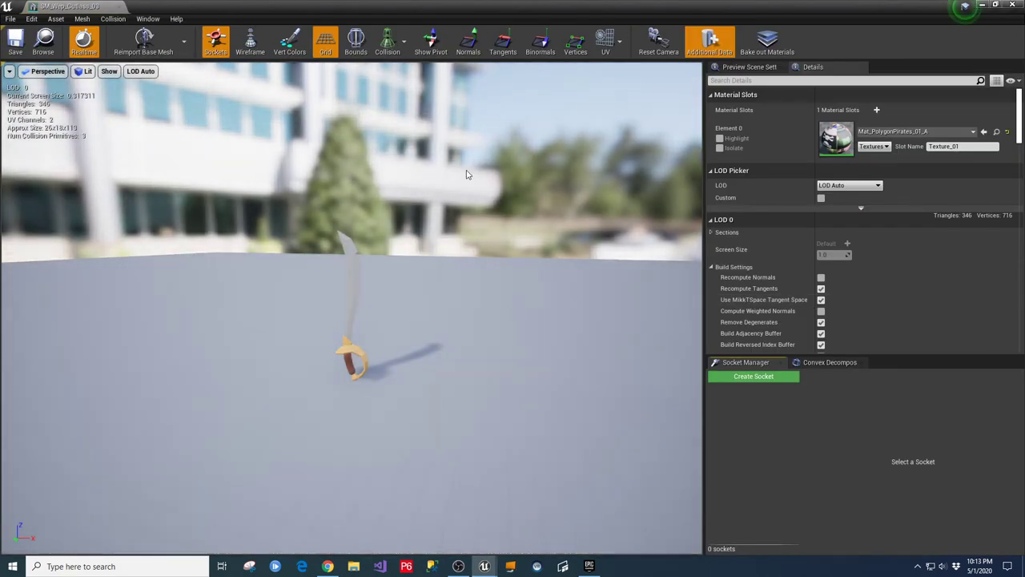
{"action": "left_click", "coordinate": [119, 6]}
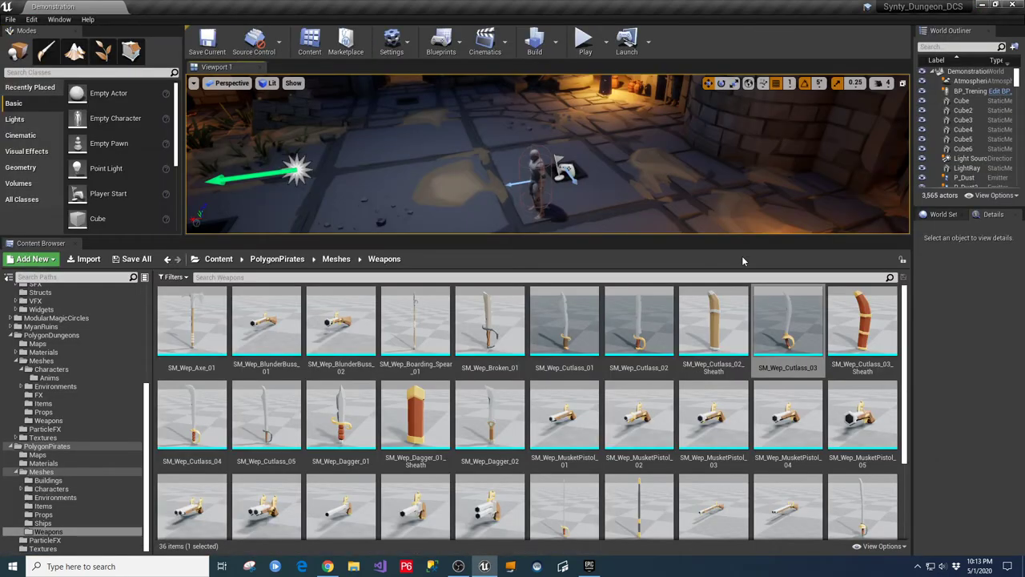
Step: Inspect SM_Wep_Cutlass_04 and SM_Wep_Cutlass_05 for sockets, closing each mesh, and look over the remaining weapons such as SM_Wep_Rapier_01
{"action": "double_click", "coordinate": [191, 414]}
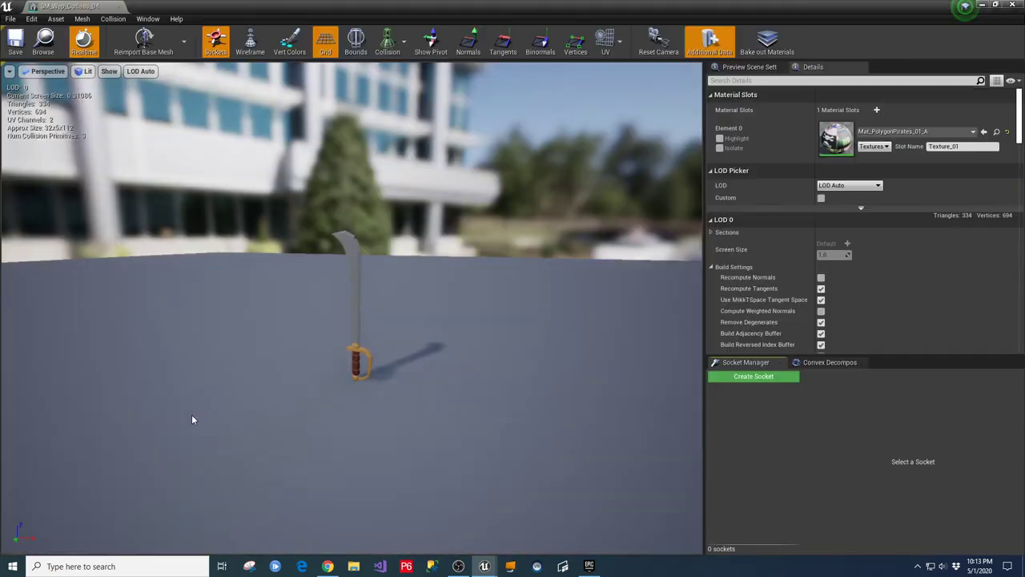
{"action": "left_click", "coordinate": [119, 6]}
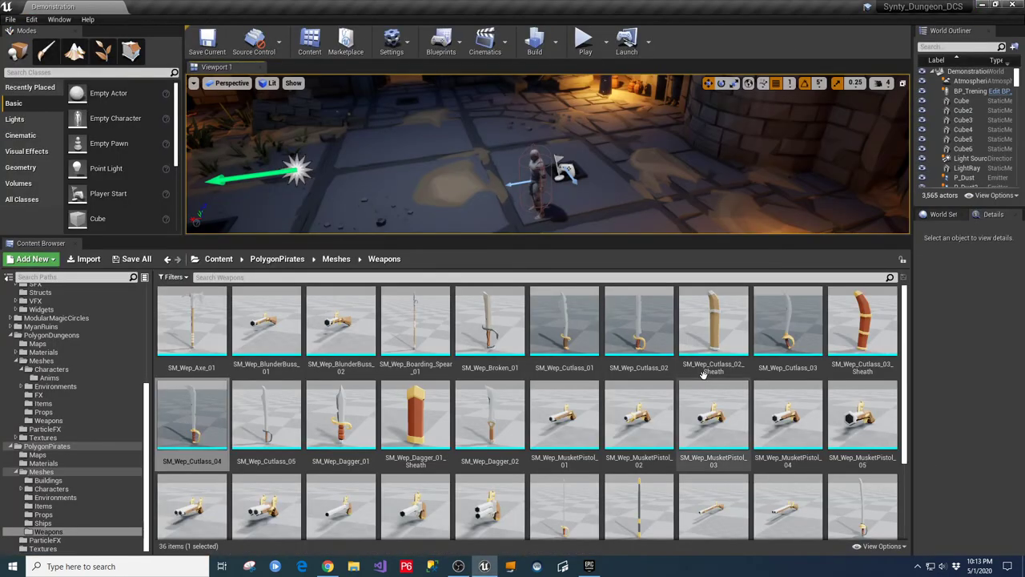
{"action": "double_click", "coordinate": [268, 413]}
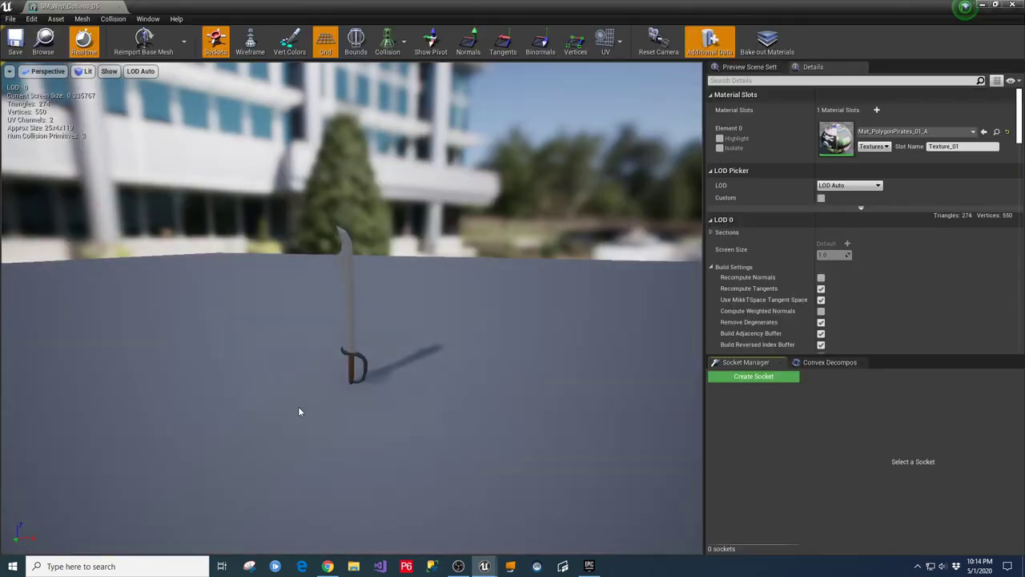
{"action": "left_click", "coordinate": [120, 6]}
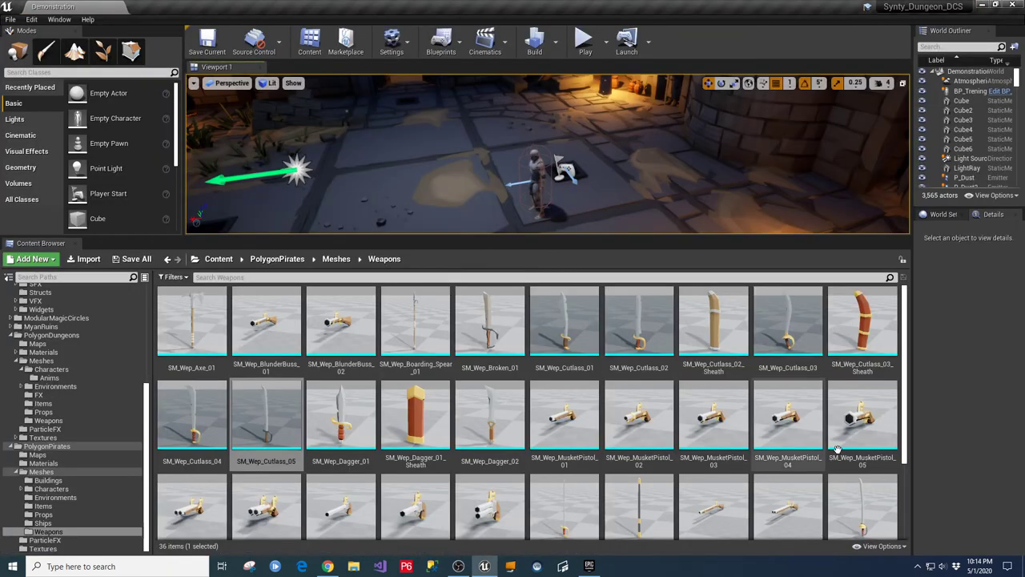
{"action": "scroll", "coordinate": [873, 449], "scroll_direction": "down", "scroll_amount": 1}
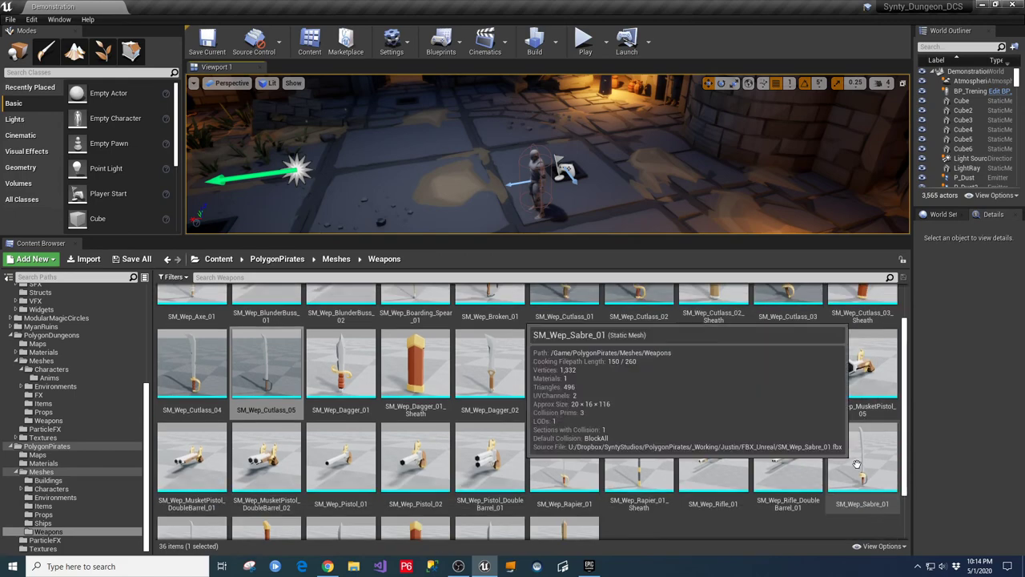
{"action": "scroll", "coordinate": [801, 458], "scroll_direction": "down", "scroll_amount": 1}
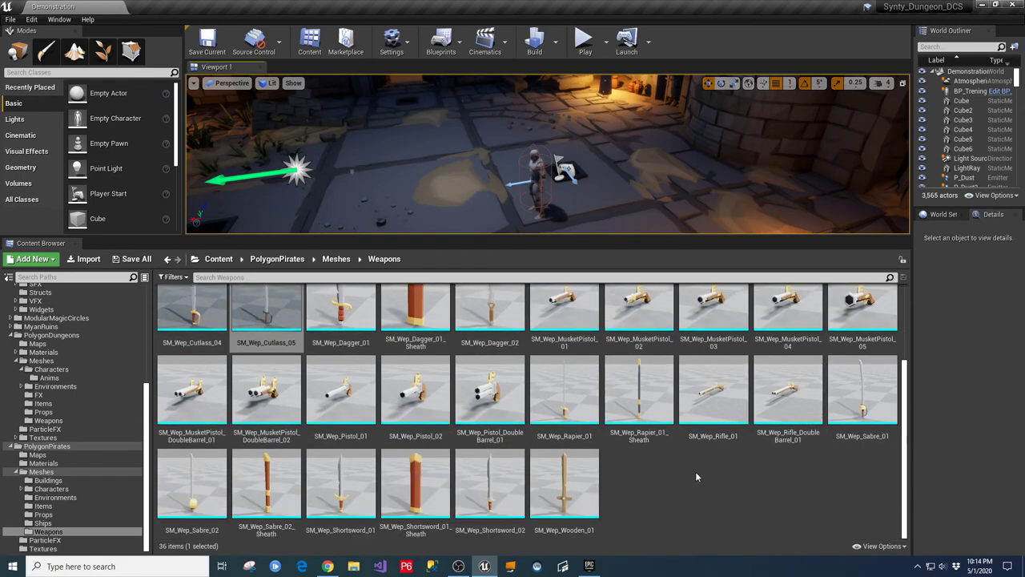
{"action": "left_click", "coordinate": [566, 402]}
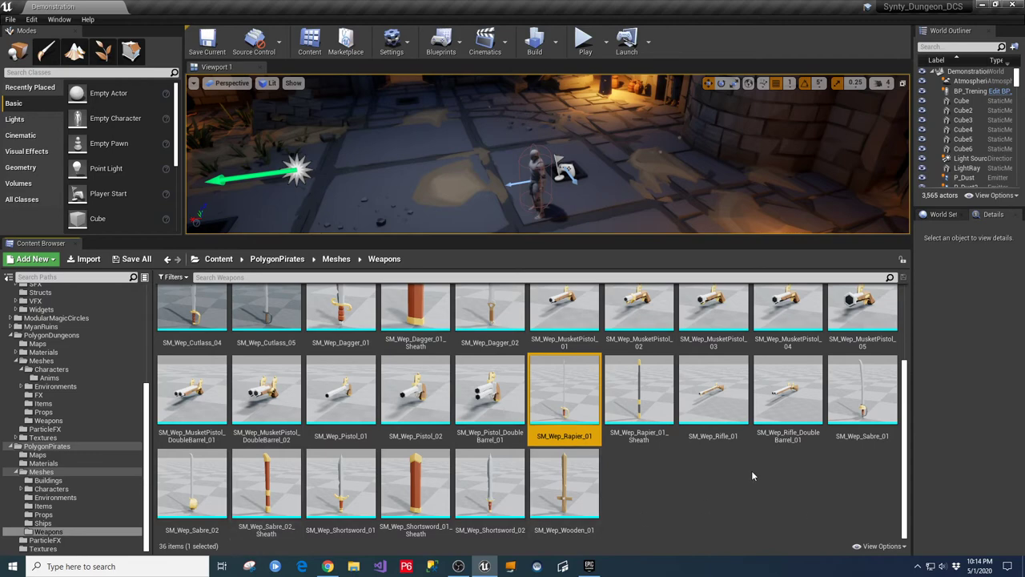
{"action": "scroll", "coordinate": [752, 476], "scroll_direction": "up", "scroll_amount": 1}
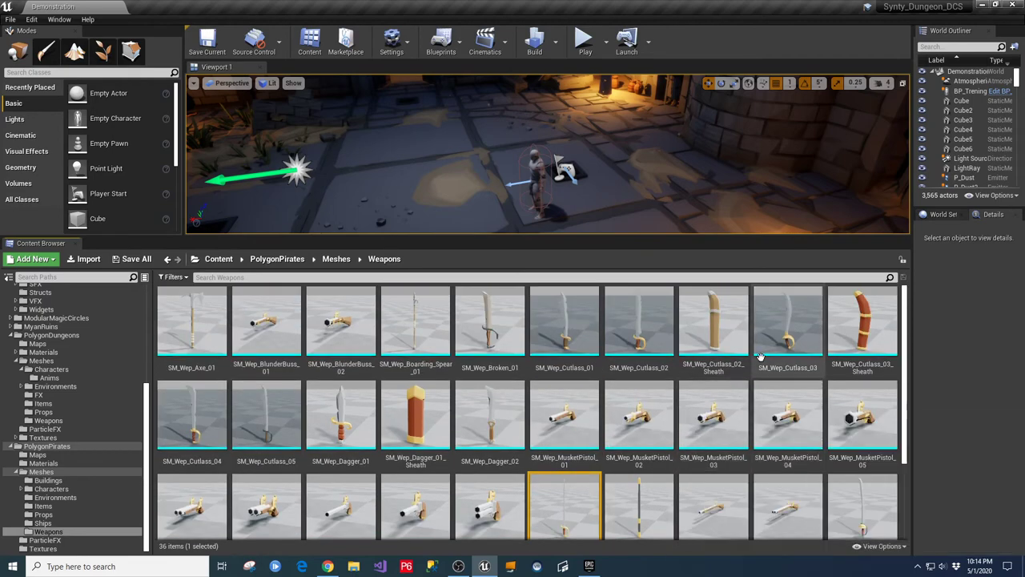
Step: Open SM_Wep_Cutlass_03, create the sockets Socket, Socket_2, Socket_4, Socket_6 and Socket_8, and raise Socket_8 to near the blade tip
{"action": "left_click", "coordinate": [785, 332]}
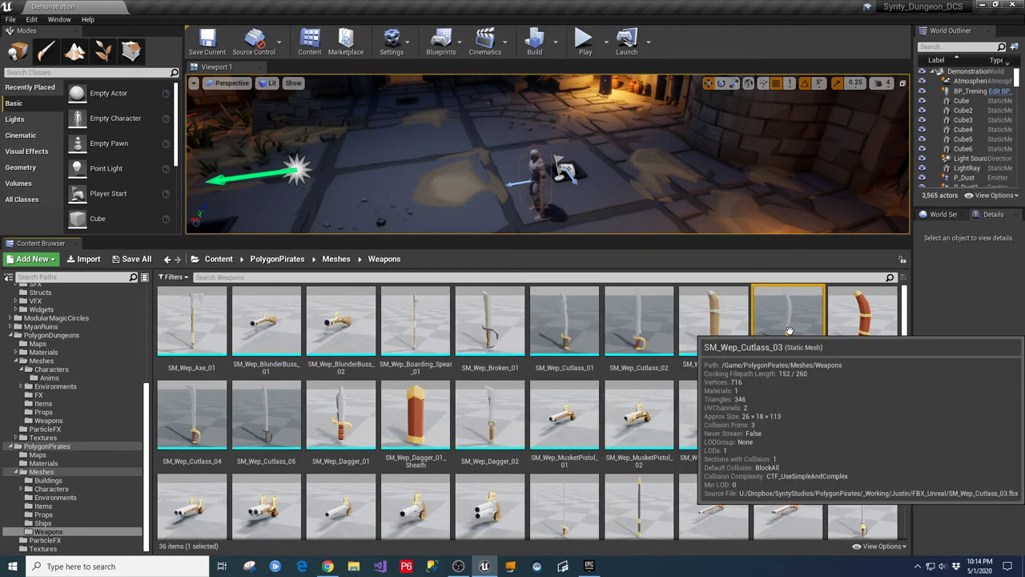
{"action": "double_click", "coordinate": [789, 331]}
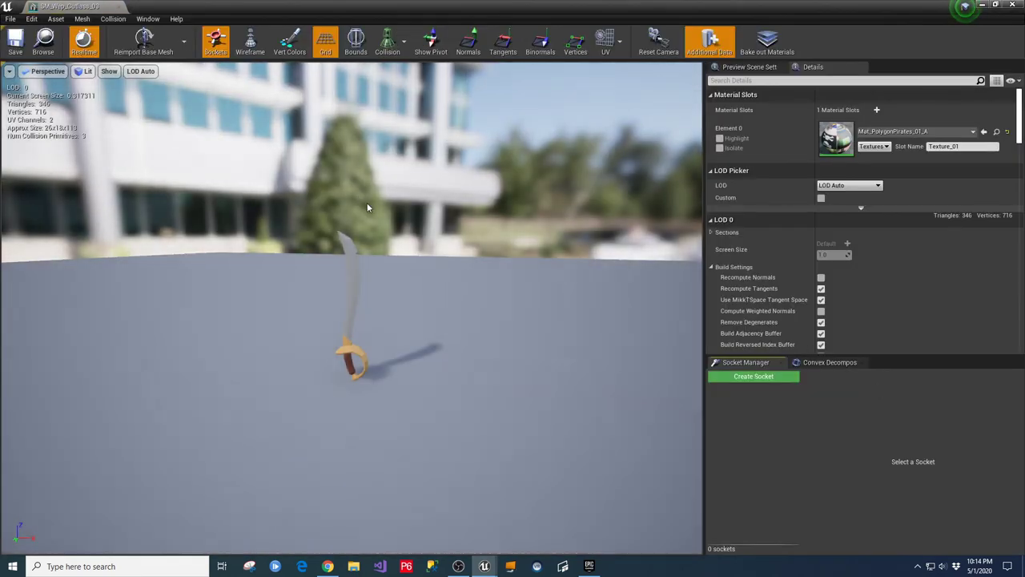
{"action": "left_click", "coordinate": [750, 377]}
{"action": "left_click", "coordinate": [750, 377]}
{"action": "left_click", "coordinate": [750, 377]}
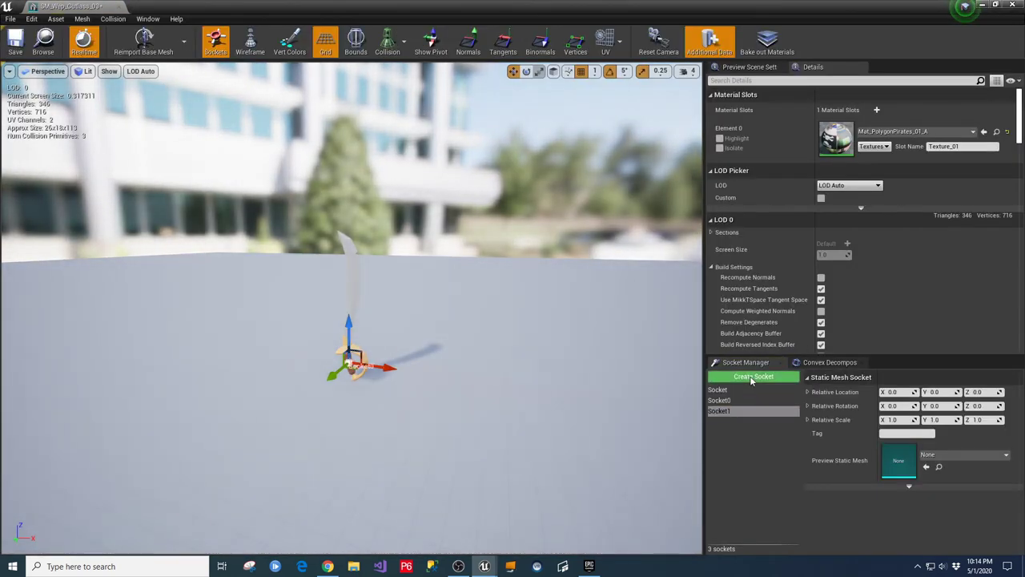
{"action": "double_click", "coordinate": [738, 400]}
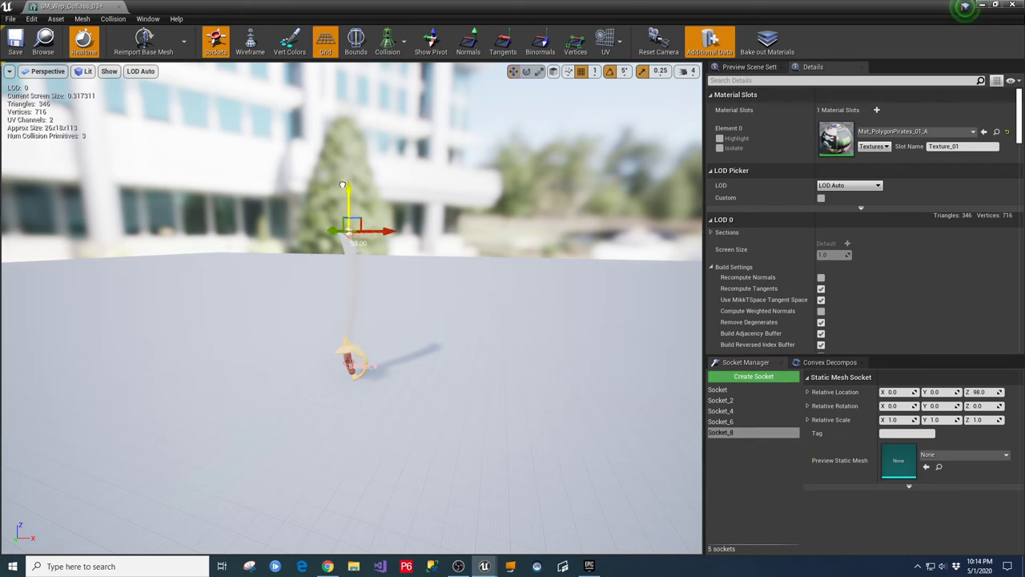
Step: Space Socket_6, Socket_4, Socket_2 and Socket down the blade from about Z 75 to about Z 27, then save and close the mesh
{"action": "left_click", "coordinate": [737, 422]}
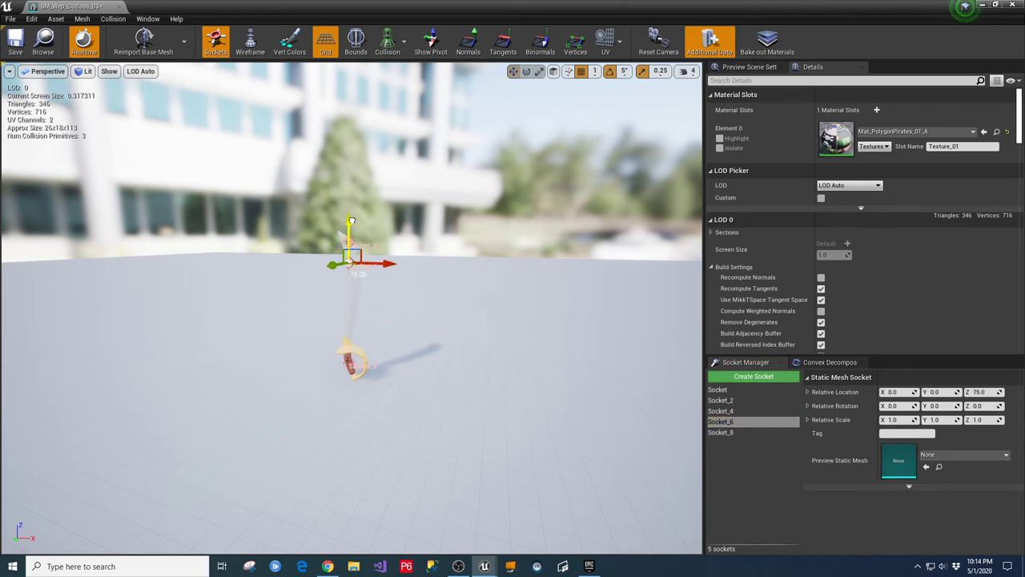
{"action": "left_click", "coordinate": [723, 412]}
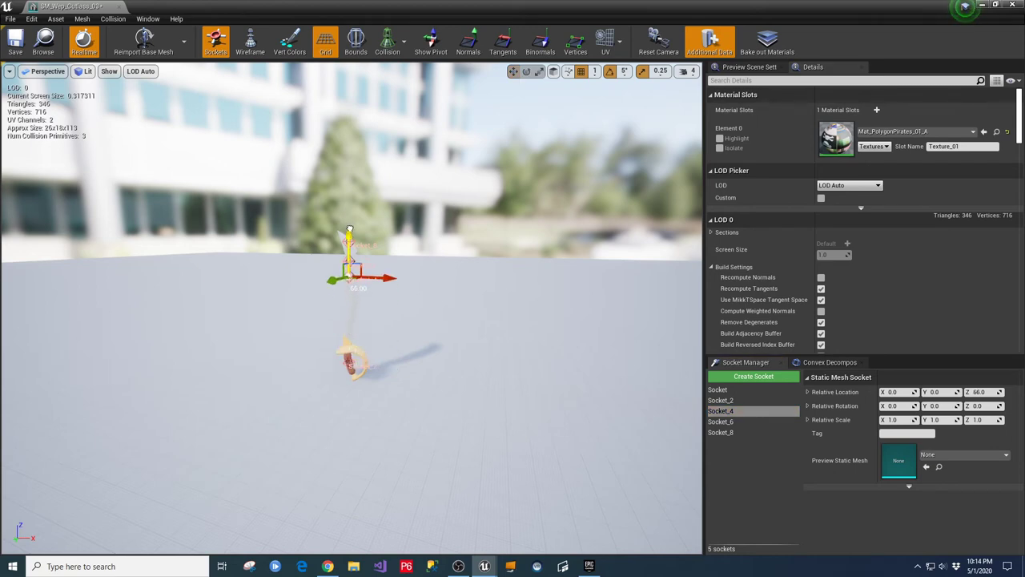
{"action": "left_click", "coordinate": [732, 400]}
{"action": "left_click_drag", "start_coordinate": [351, 333], "coordinate": [352, 306]}
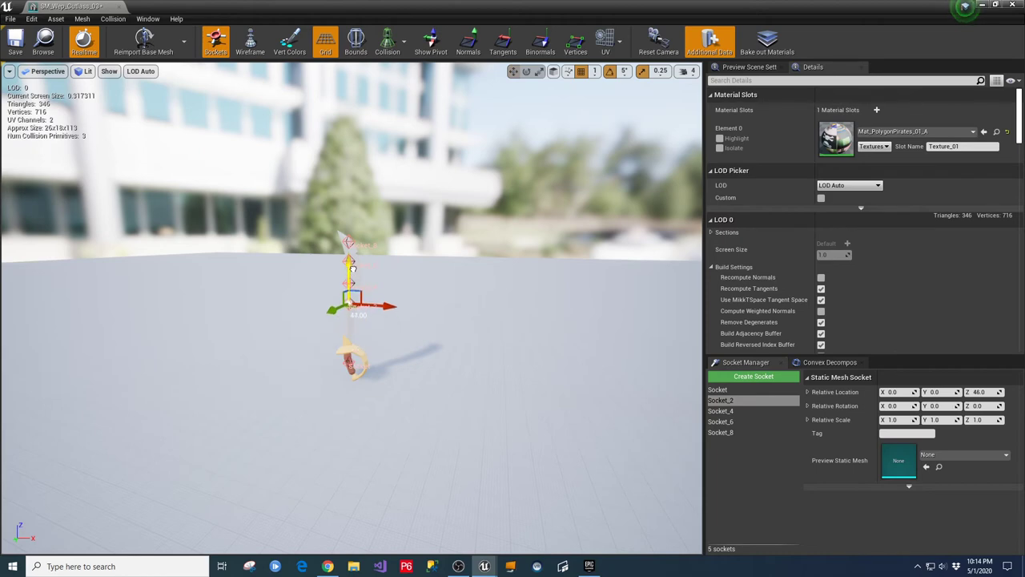
{"action": "left_click", "coordinate": [718, 390]}
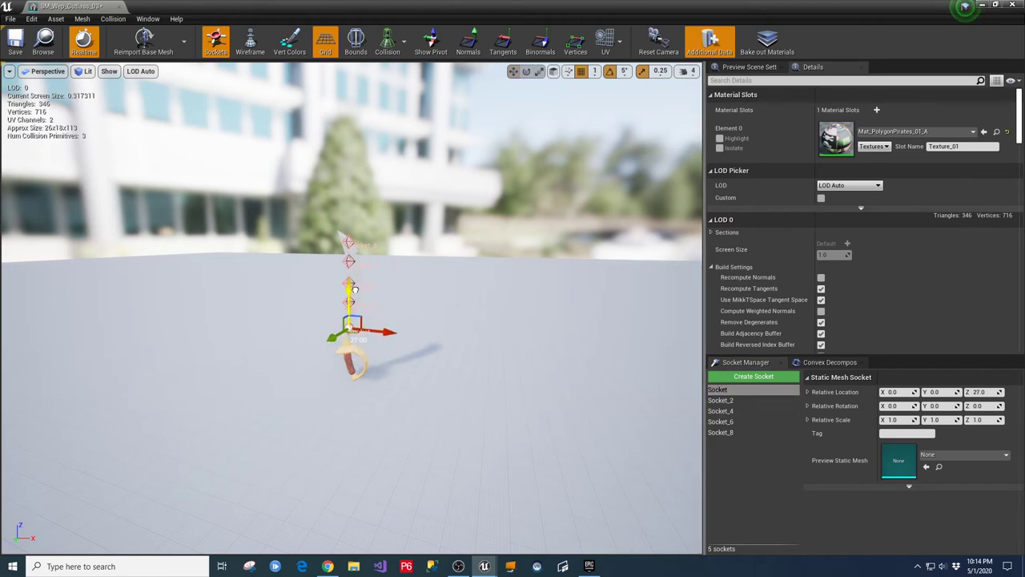
{"action": "left_click", "coordinate": [481, 351]}
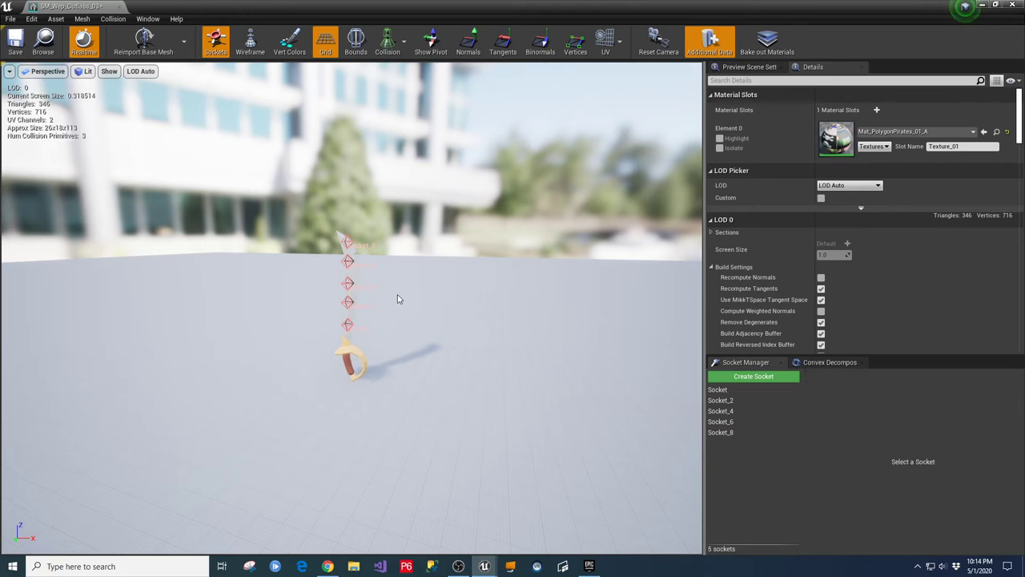
{"action": "left_click", "coordinate": [16, 48]}
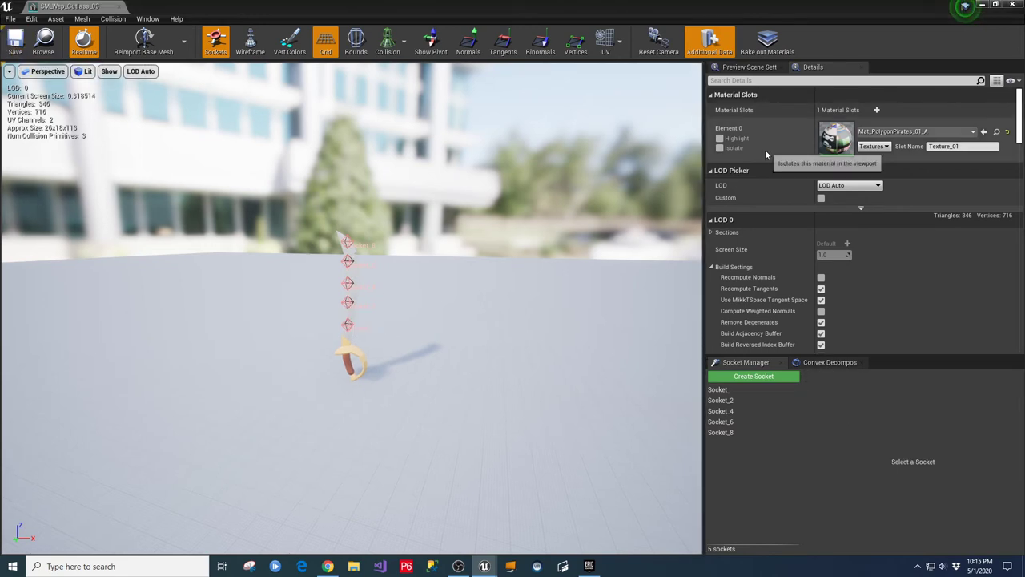
{"action": "left_click", "coordinate": [119, 7]}
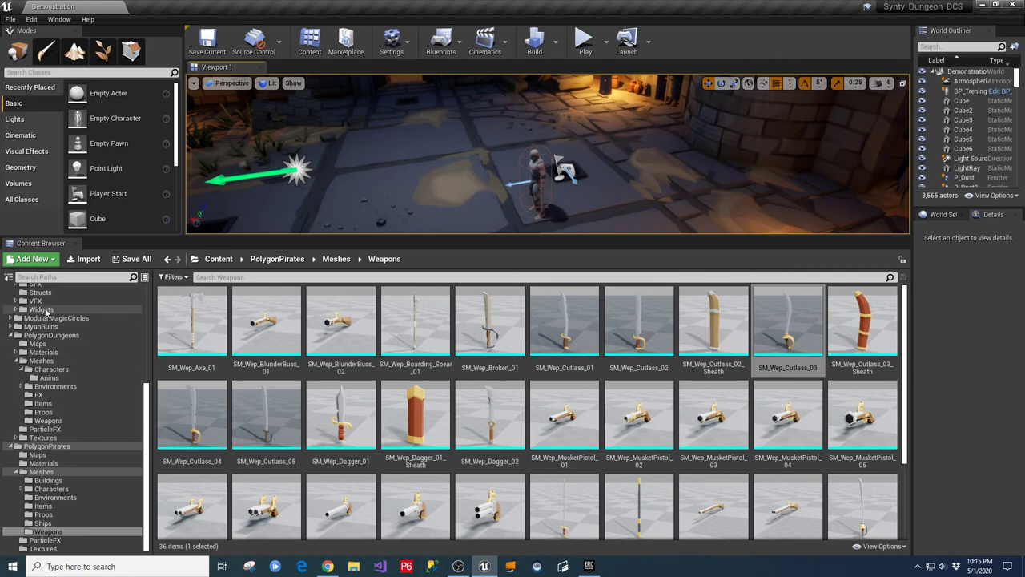
Step: Set the StaticMesh component of DI_SteelSword in DisplayedItems/Instances to SM_Wep_Cutlass_03, then compile and close the blueprint
{"action": "scroll", "coordinate": [64, 392], "scroll_direction": "up", "scroll_amount": 5}
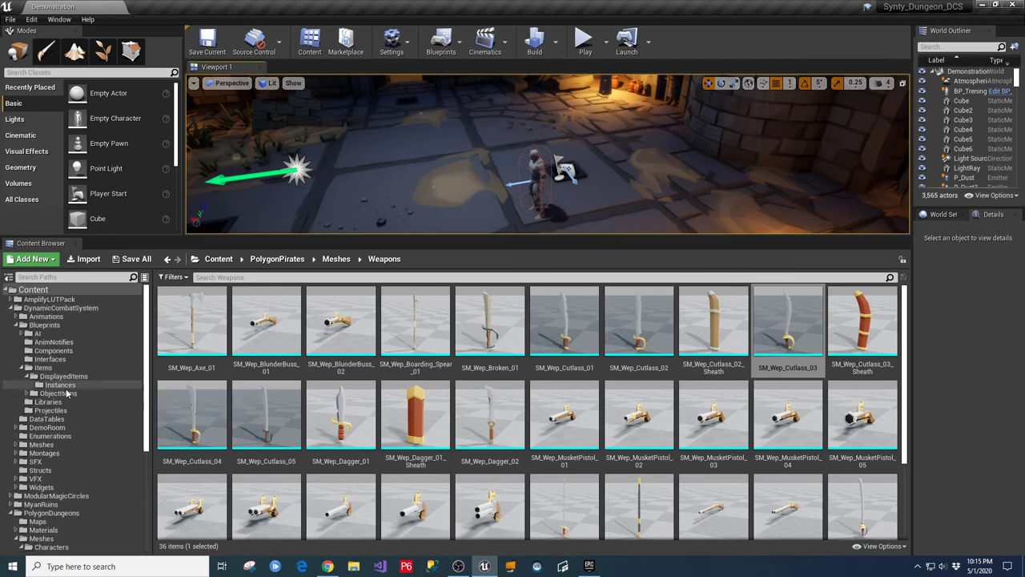
{"action": "left_click", "coordinate": [70, 385]}
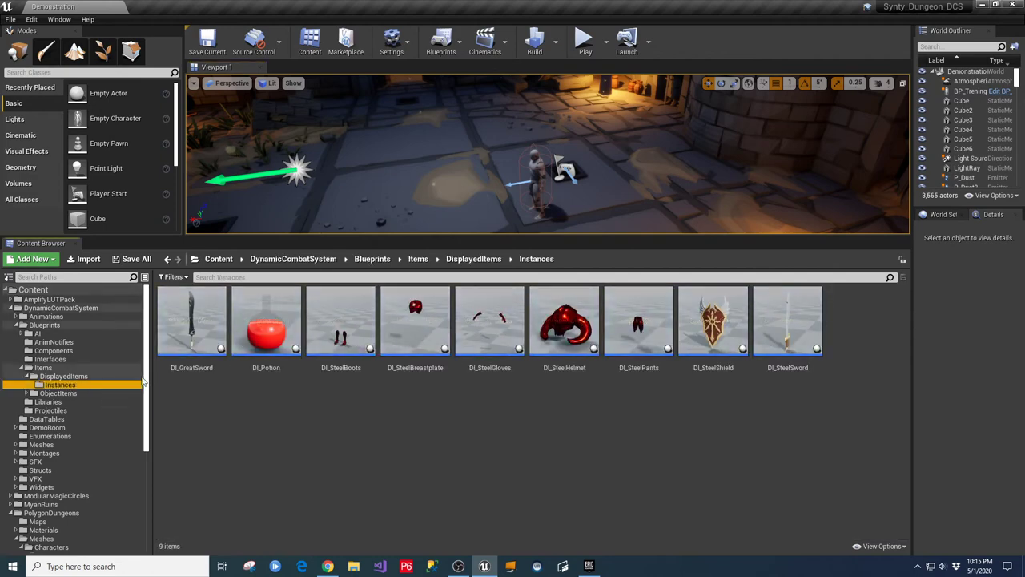
{"action": "double_click", "coordinate": [788, 321]}
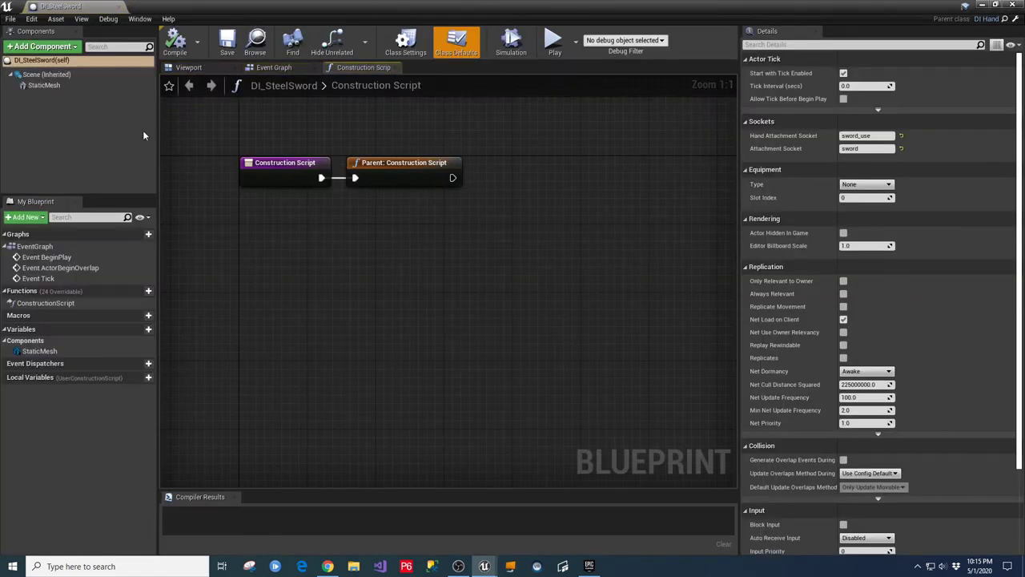
{"action": "left_click", "coordinate": [44, 85]}
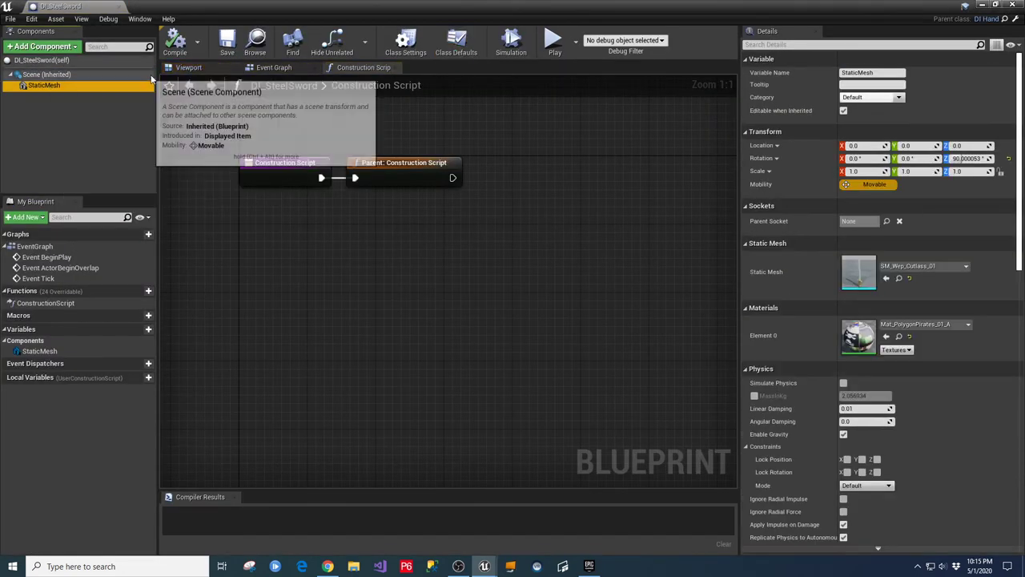
{"action": "left_click", "coordinate": [966, 266]}
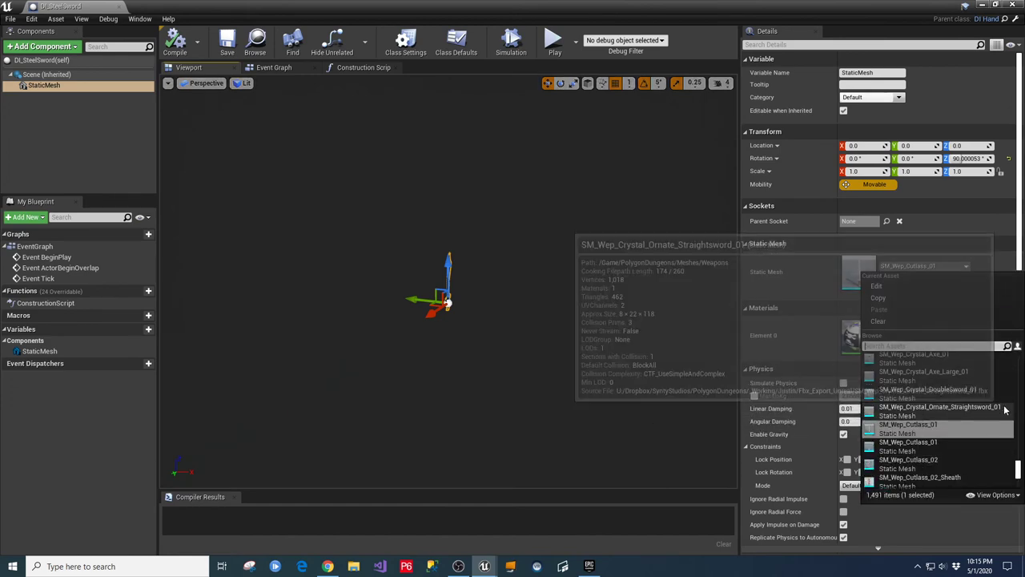
{"action": "scroll", "coordinate": [953, 421], "scroll_direction": "down", "scroll_amount": 3}
{"action": "scroll", "coordinate": [946, 411], "scroll_direction": "down", "scroll_amount": 2}
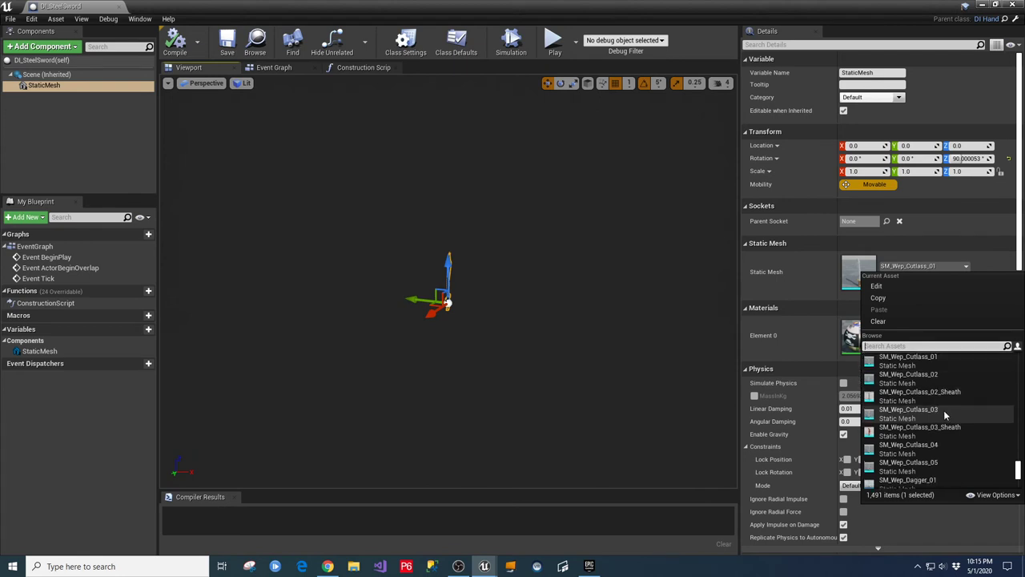
{"action": "left_click", "coordinate": [939, 417]}
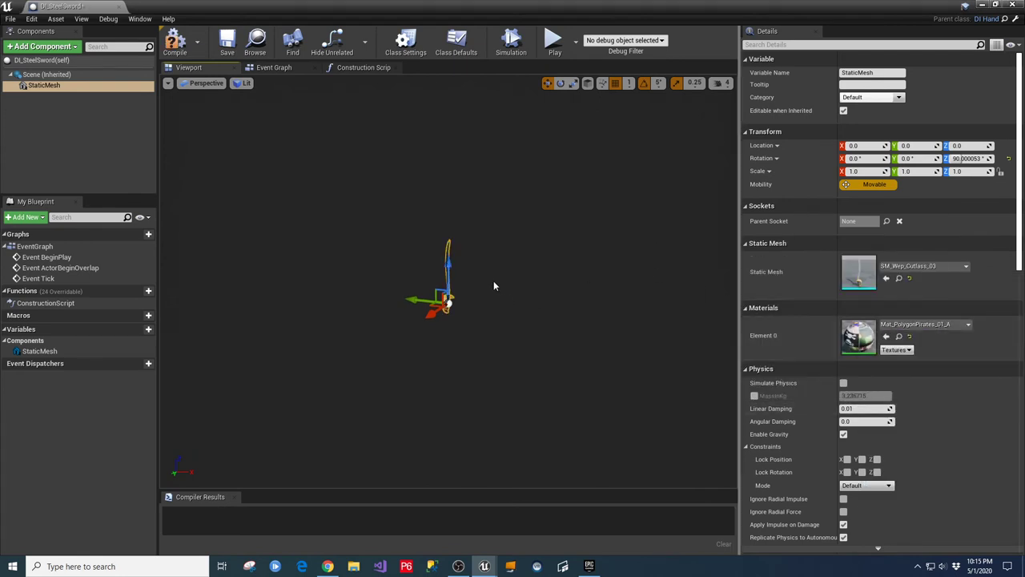
{"action": "left_click", "coordinate": [176, 44]}
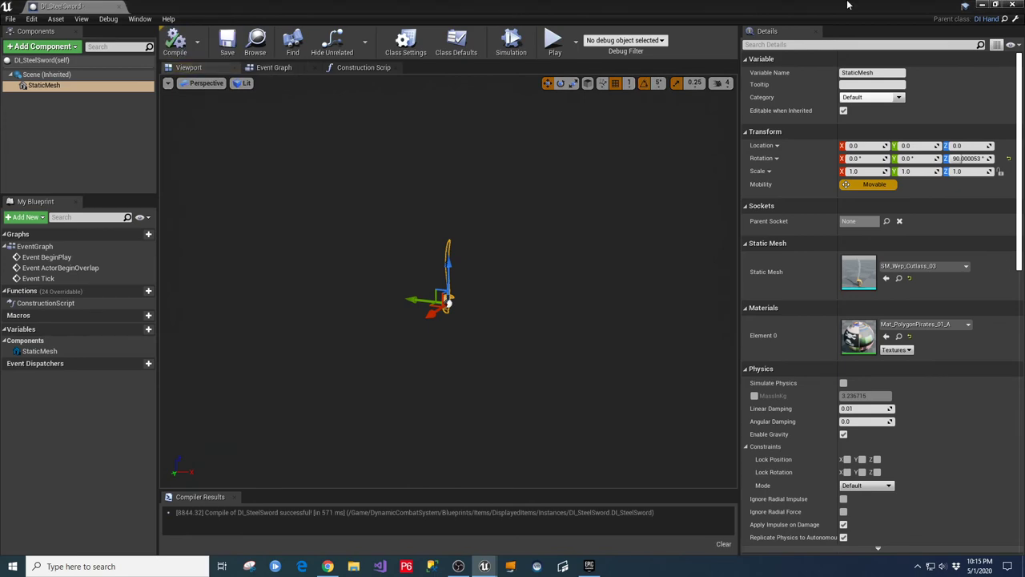
{"action": "left_click", "coordinate": [1014, 5]}
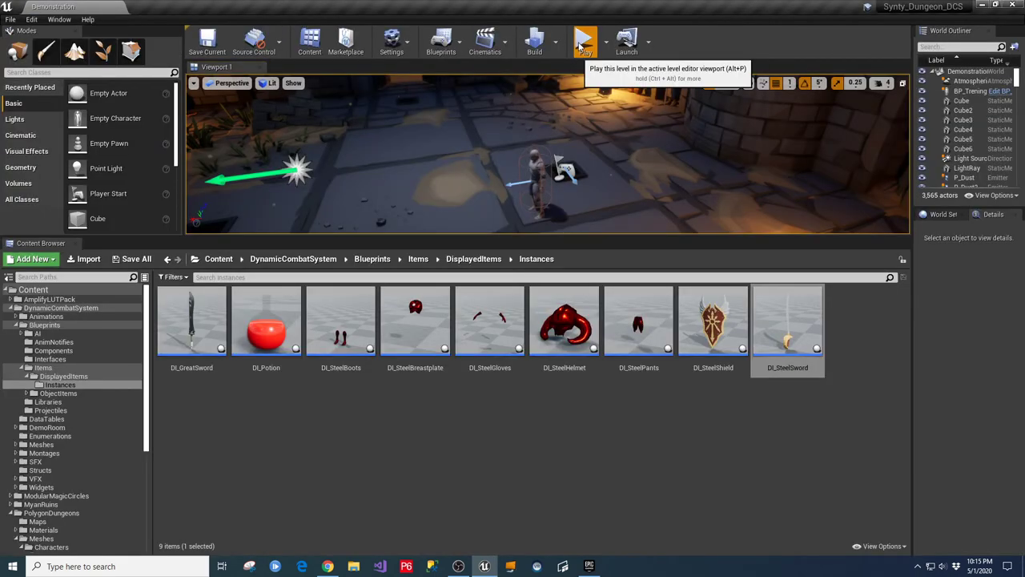
Step: Play the Demonstration level full screen, draw the cutlass and attack the training dummy with it
{"action": "key", "text": "alt+p"}
{"action": "key", "text": "F11"}
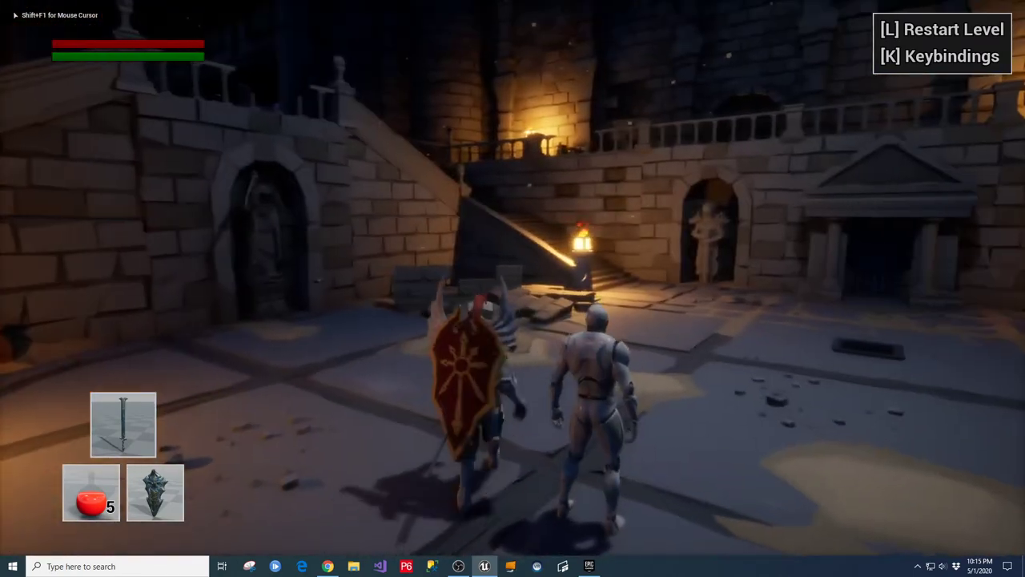
{"action": "key", "text": "w"}
{"action": "key", "text": "space"}
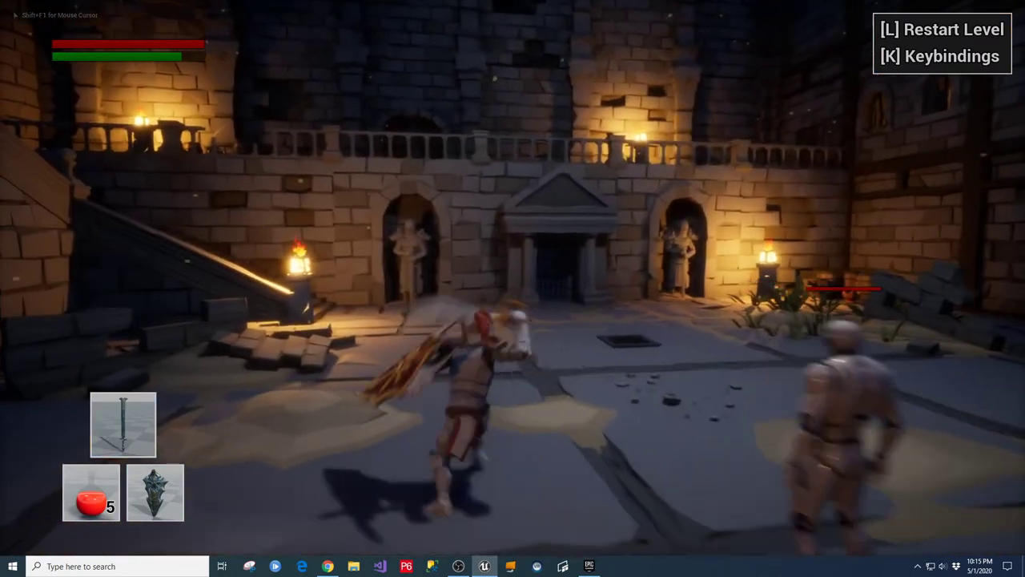
{"action": "key", "text": "w"}
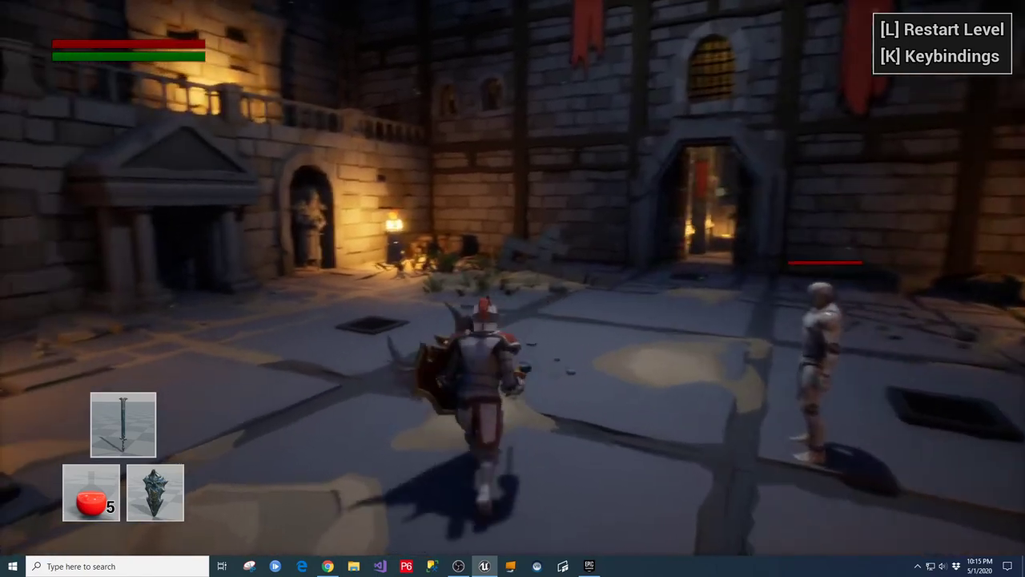
{"action": "key", "text": "w"}
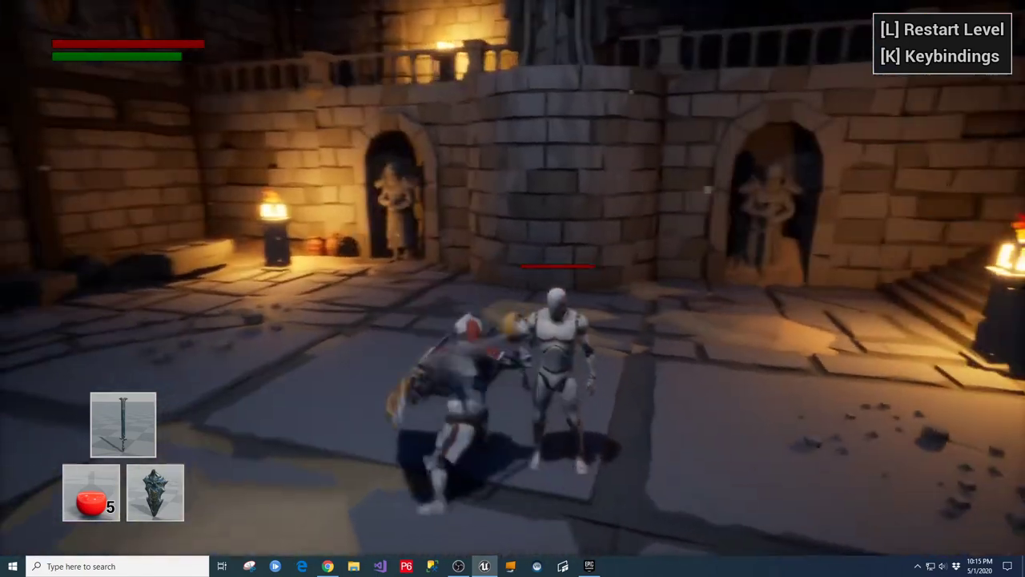
{"action": "key", "text": "Tab"}
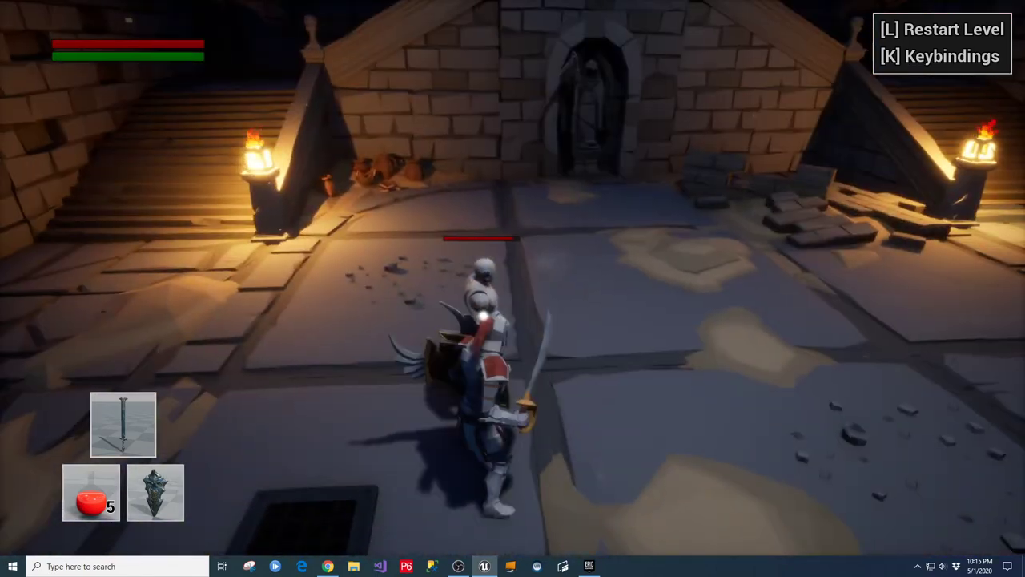
{"action": "left_click", "coordinate": [512, 289]}
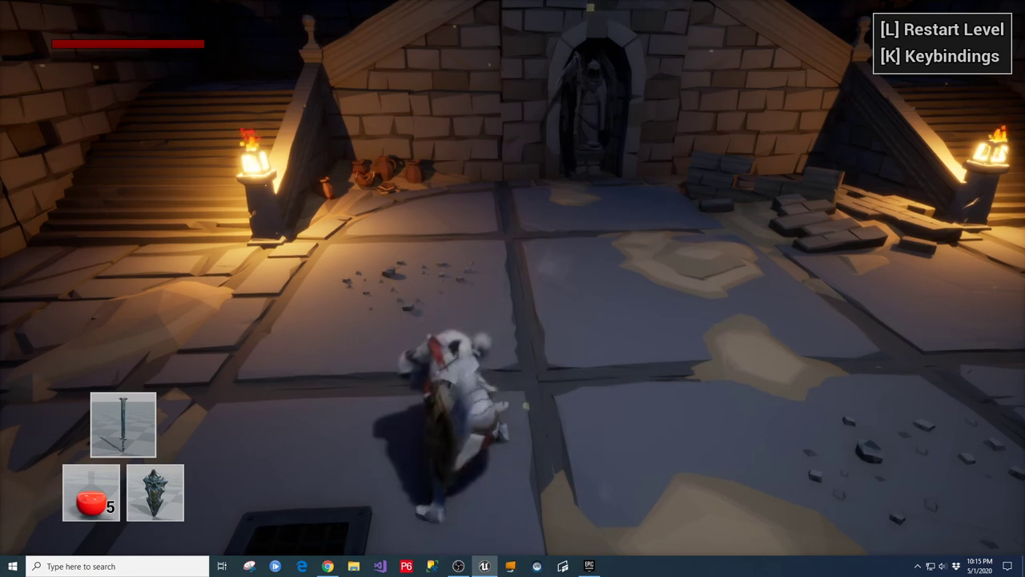
Step: Examine the cutlass on the character both drawn and sheathed at the hip, then stop the play session and restore the editor layout
{"action": "key", "text": "w"}
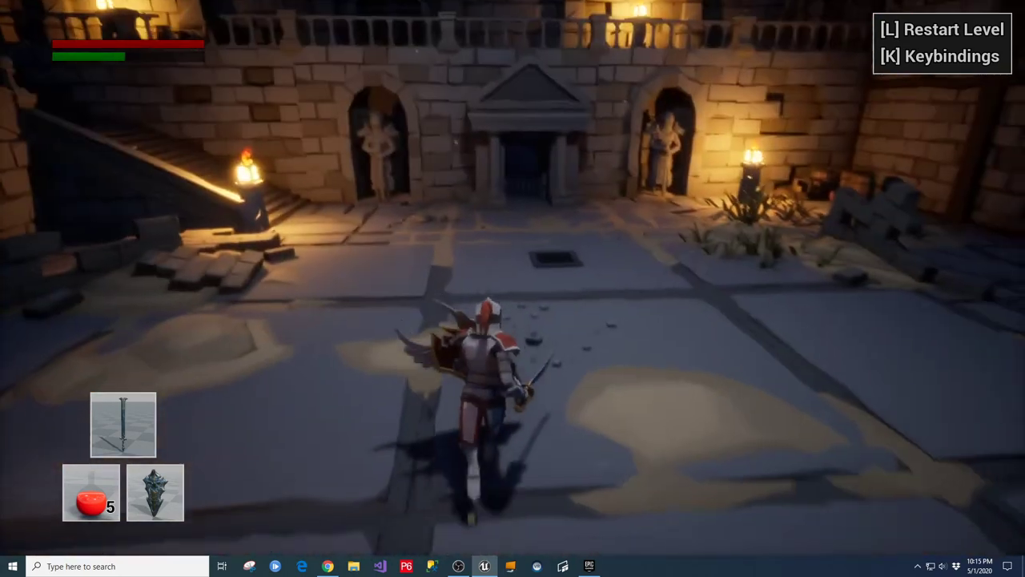
{"action": "key", "text": "s"}
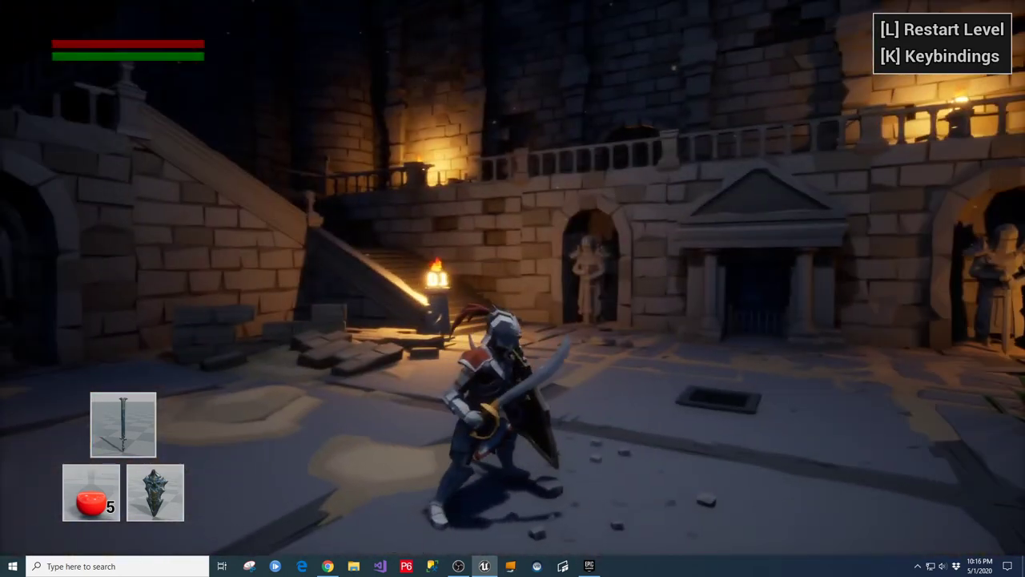
{"action": "key", "text": "w"}
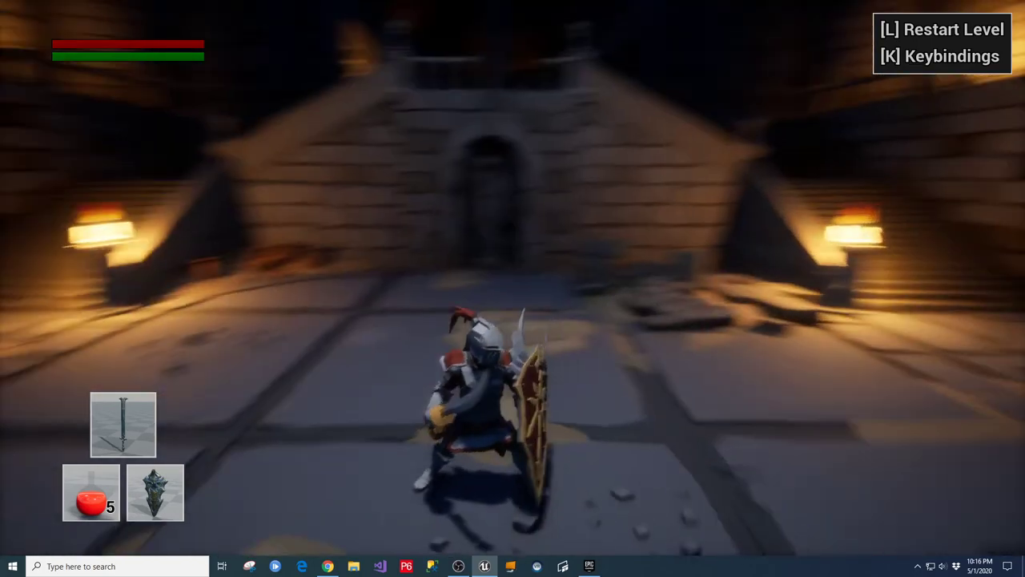
{"action": "key", "text": "a"}
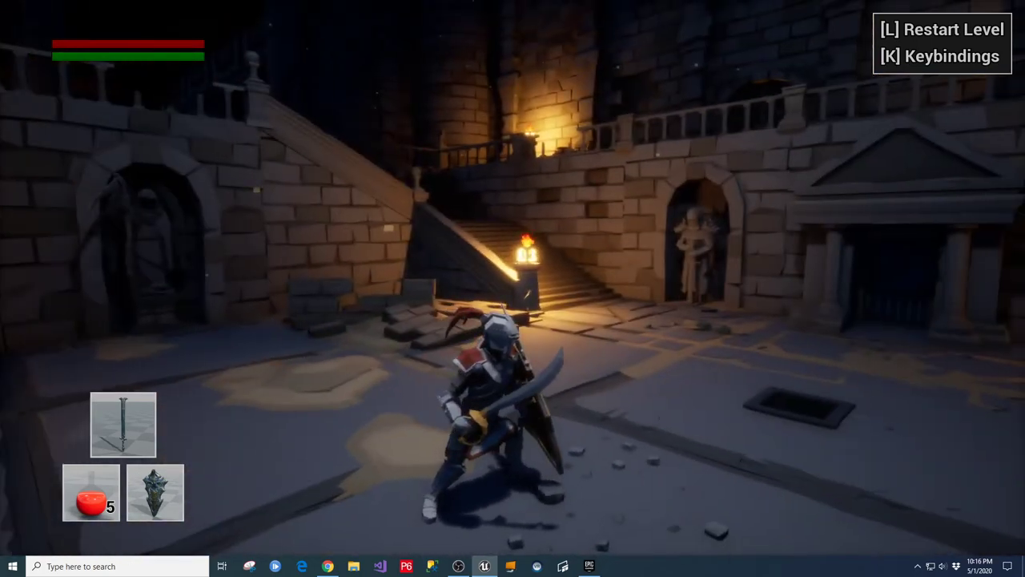
{"action": "key", "text": "w"}
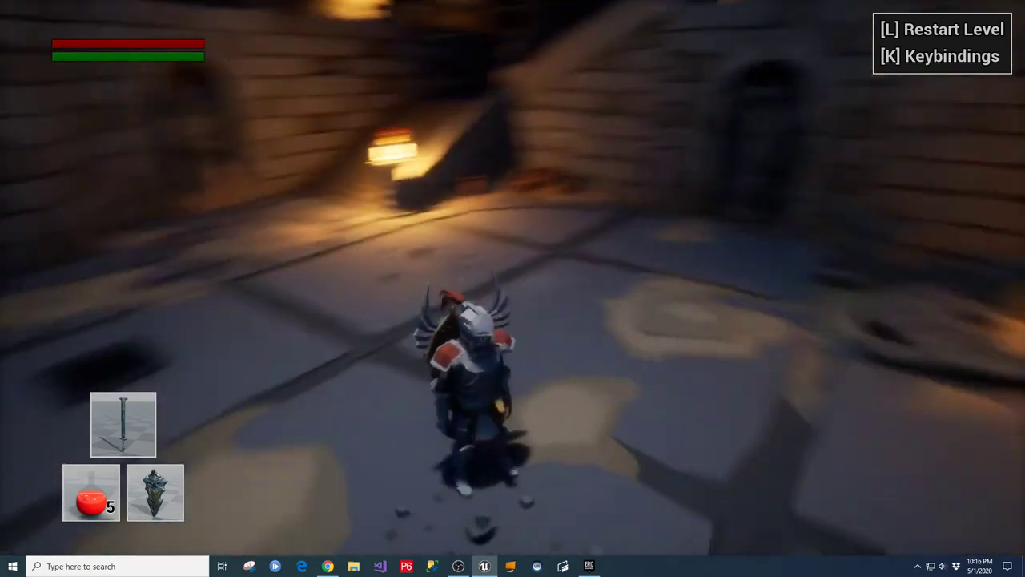
{"action": "key", "text": "w"}
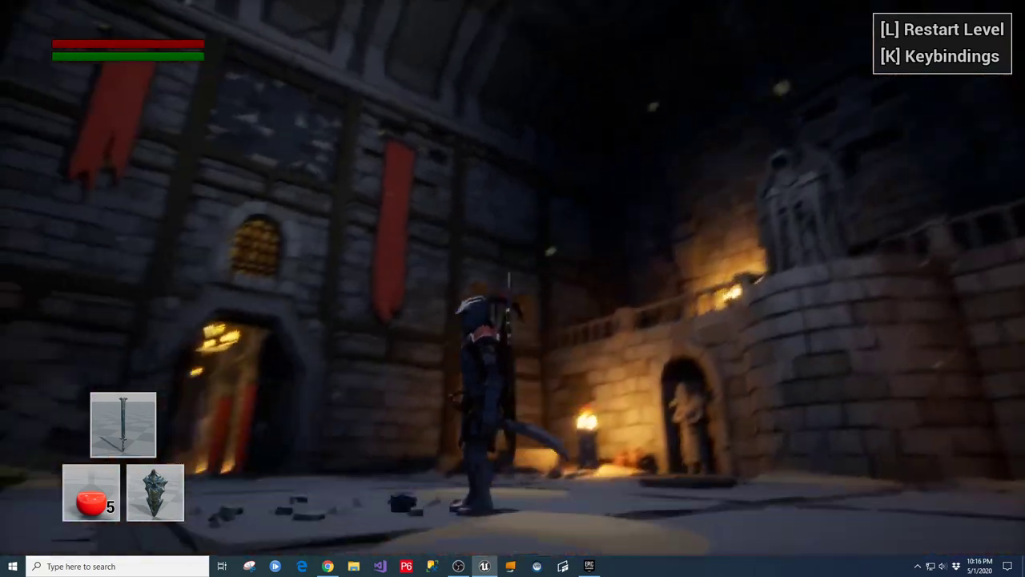
{"action": "key", "text": "w"}
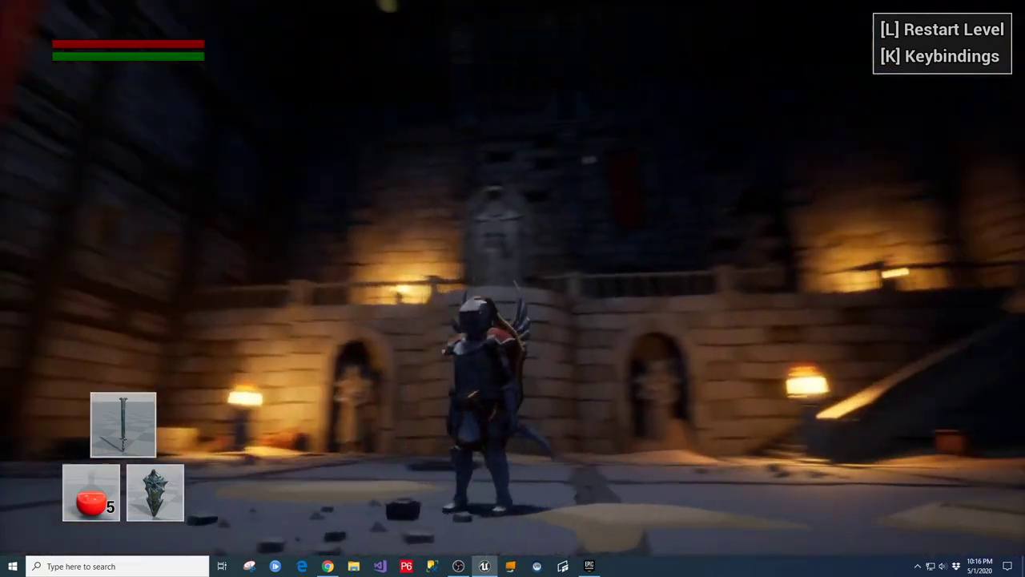
{"action": "key", "text": "s"}
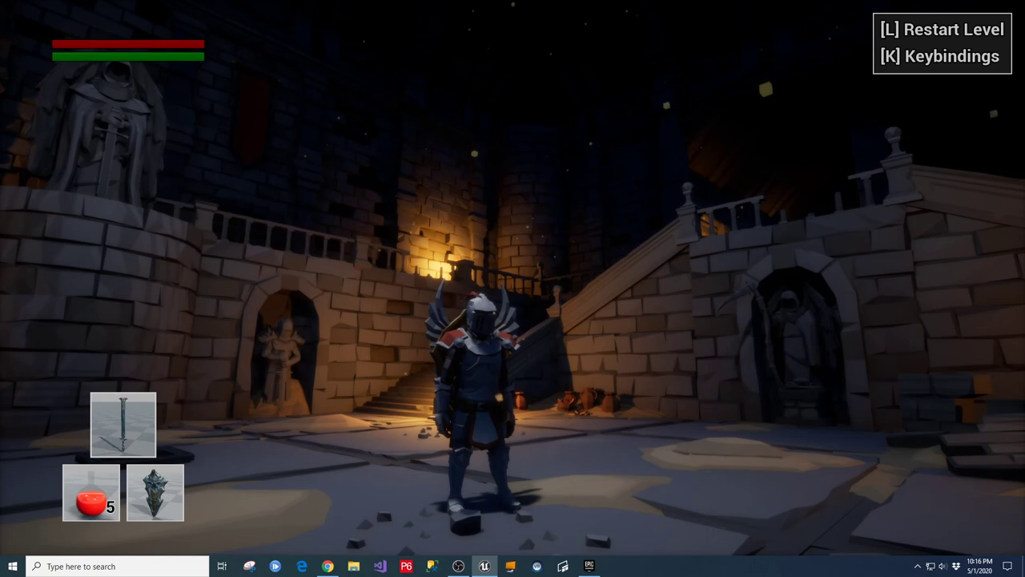
{"action": "key", "text": "w"}
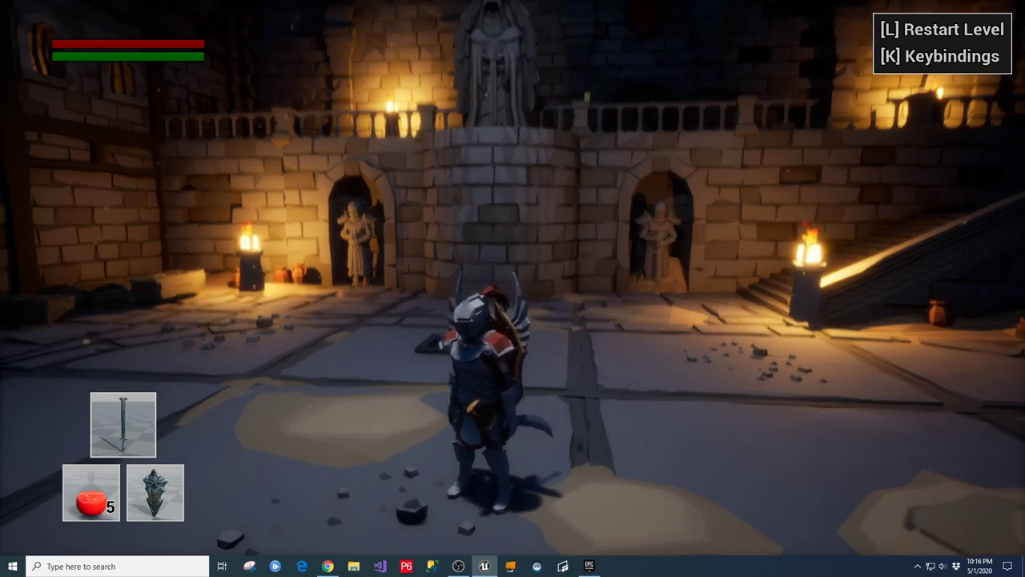
{"action": "mouse_move", "coordinate": [513, 288]}
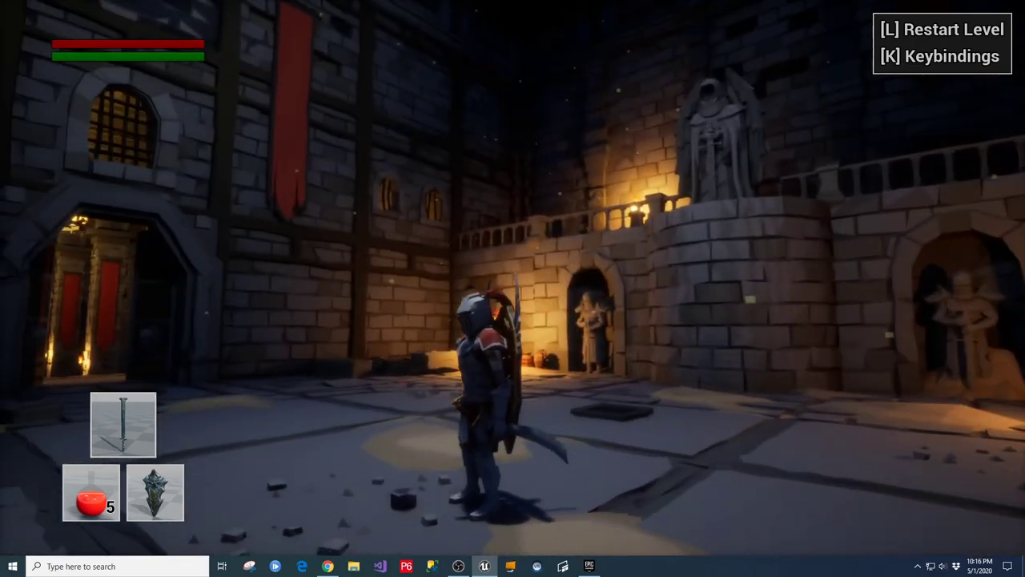
{"action": "key", "text": "Escape"}
{"action": "scroll", "coordinate": [302, 164], "scroll_direction": "down", "scroll_amount": 4}
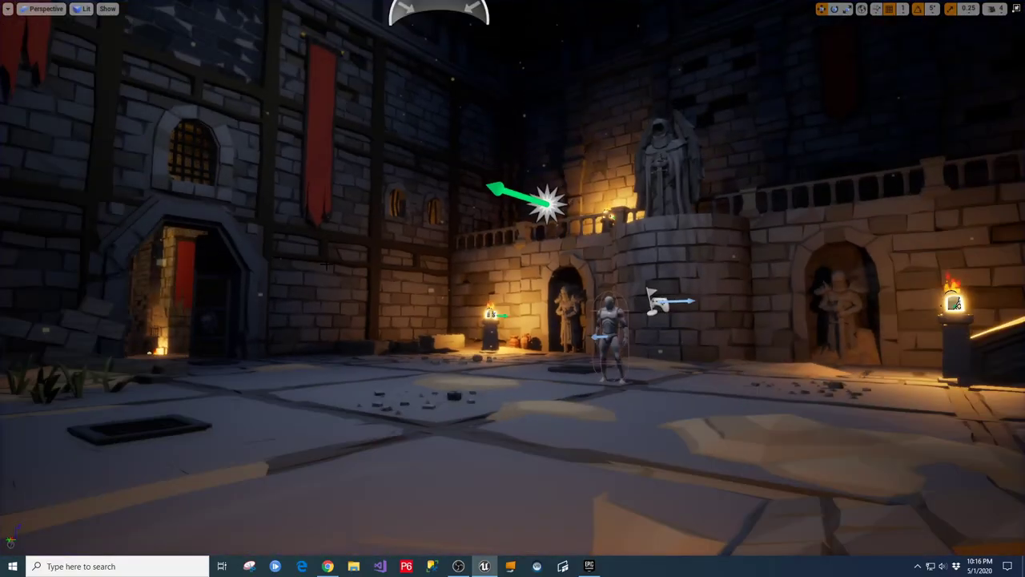
{"action": "key", "text": "F11"}
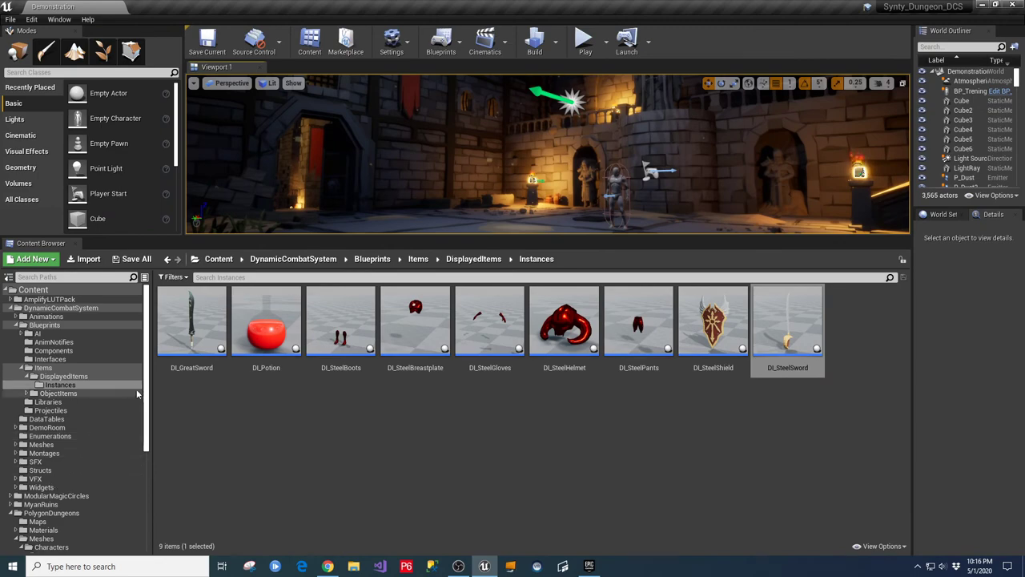
Step: Open the SK_Character_Dungeon_Skeleton asset in PolygonDungeons/Meshes/Characters and remove all attached preview assets through the shield_use socket
{"action": "left_click_drag", "start_coordinate": [145, 388], "coordinate": [168, 503]}
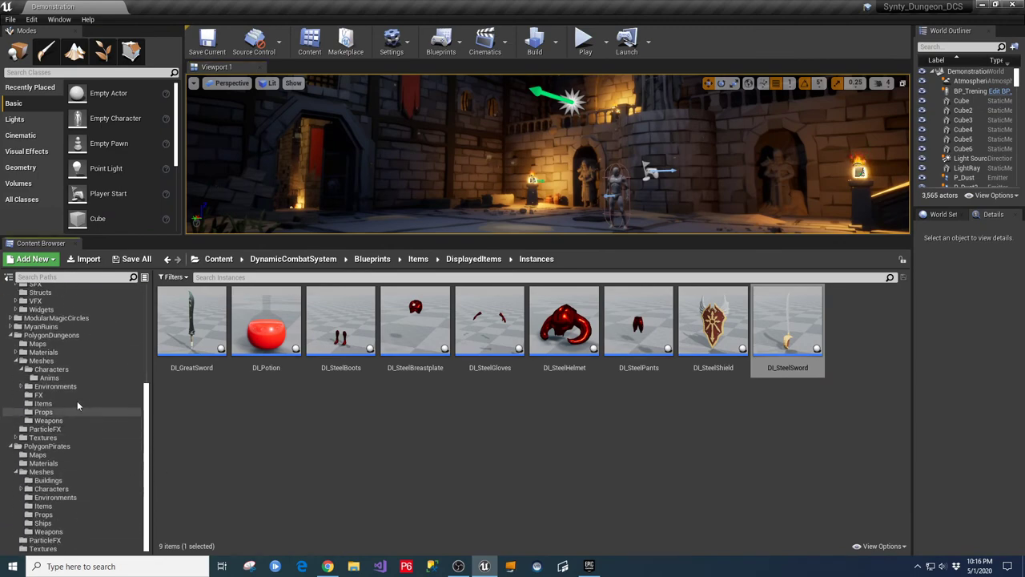
{"action": "left_click", "coordinate": [51, 368]}
{"action": "double_click", "coordinate": [264, 336]}
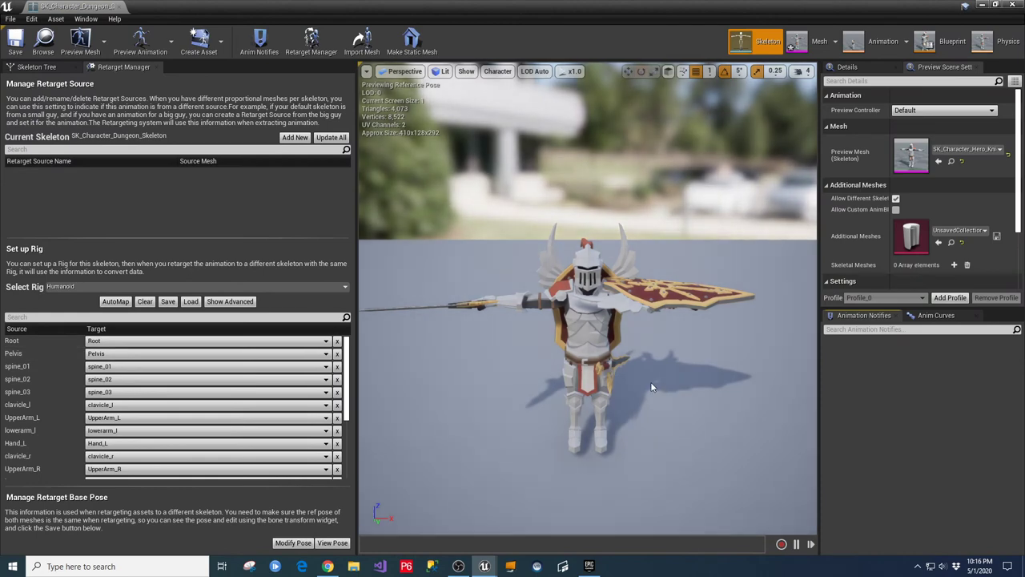
{"action": "left_click", "coordinate": [39, 67]}
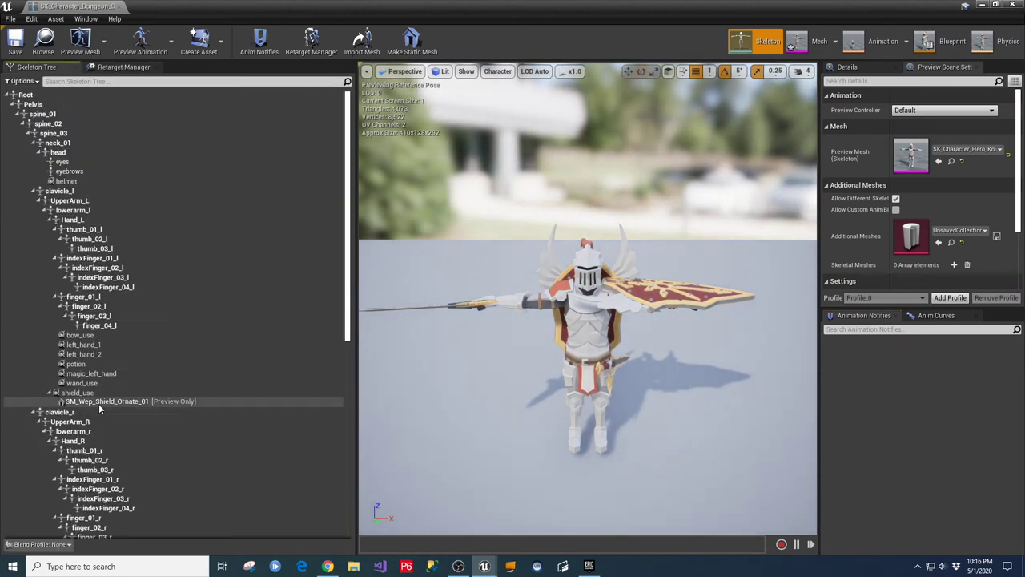
{"action": "right_click", "coordinate": [78, 393]}
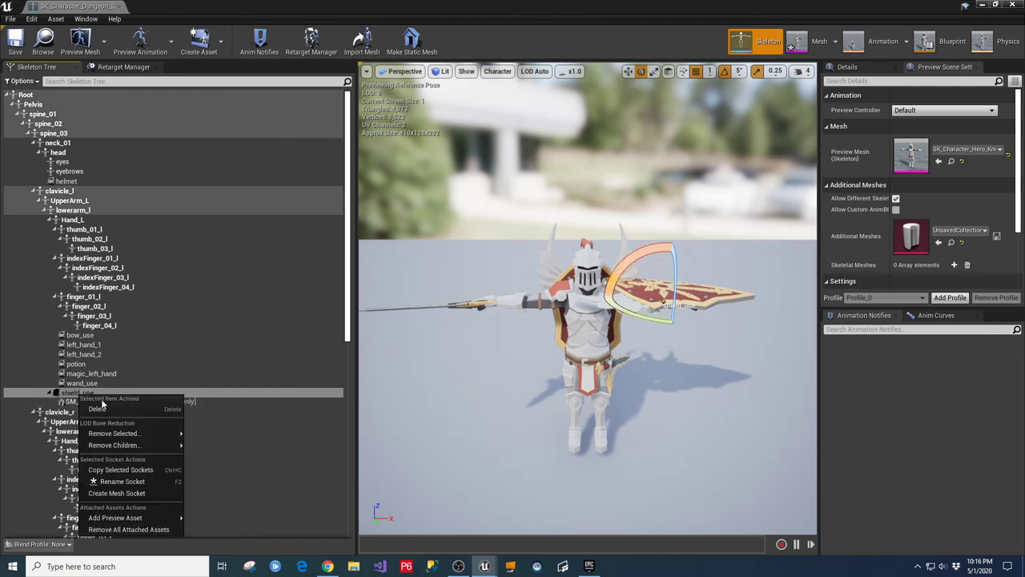
{"action": "left_click", "coordinate": [125, 529]}
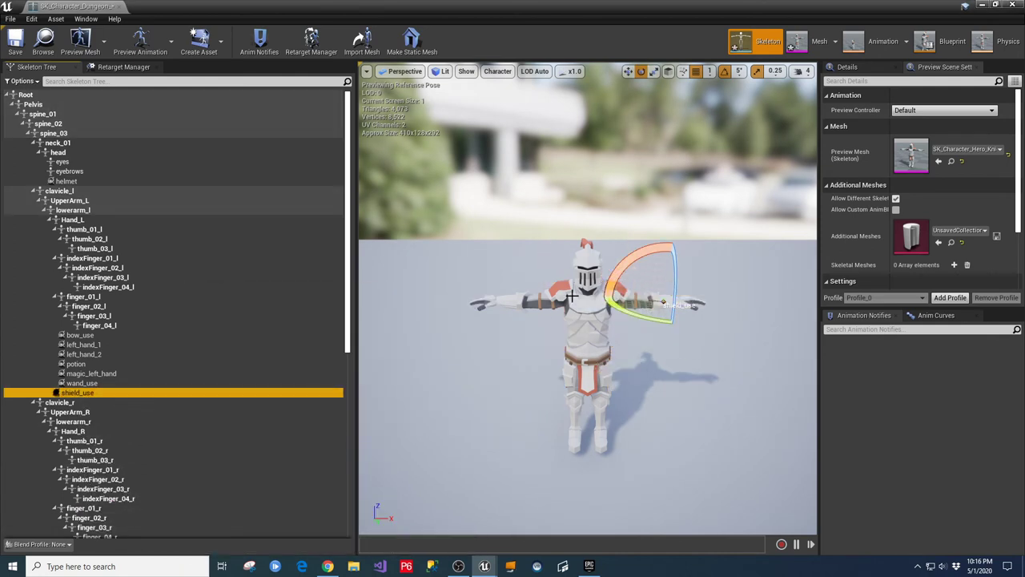
Step: Find the sword socket in the skeleton hierarchy and open its preview asset picker
{"action": "scroll", "coordinate": [136, 293], "scroll_direction": "down", "scroll_amount": 5}
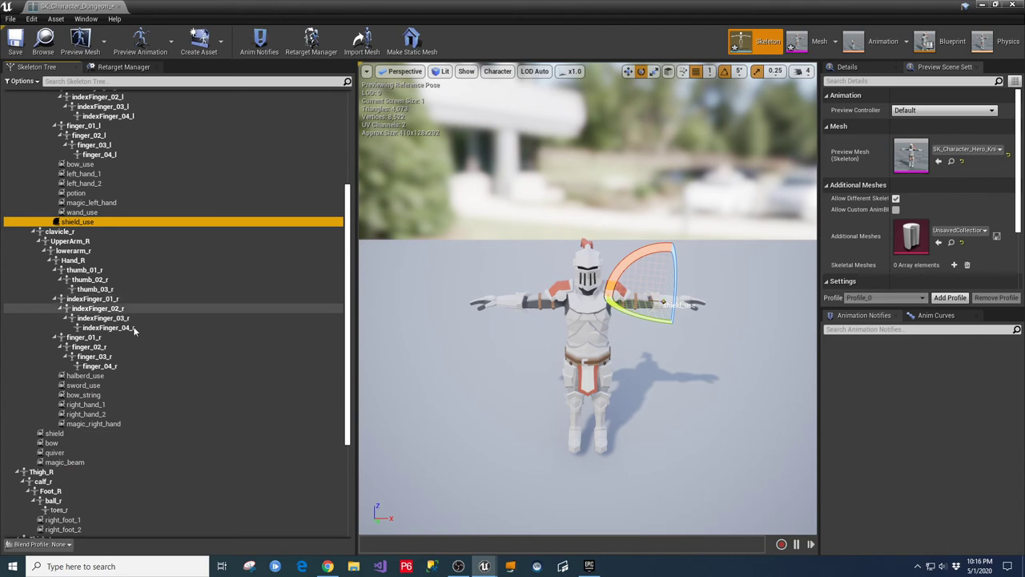
{"action": "scroll", "coordinate": [128, 329], "scroll_direction": "down", "scroll_amount": 2}
{"action": "scroll", "coordinate": [91, 384], "scroll_direction": "down", "scroll_amount": 4}
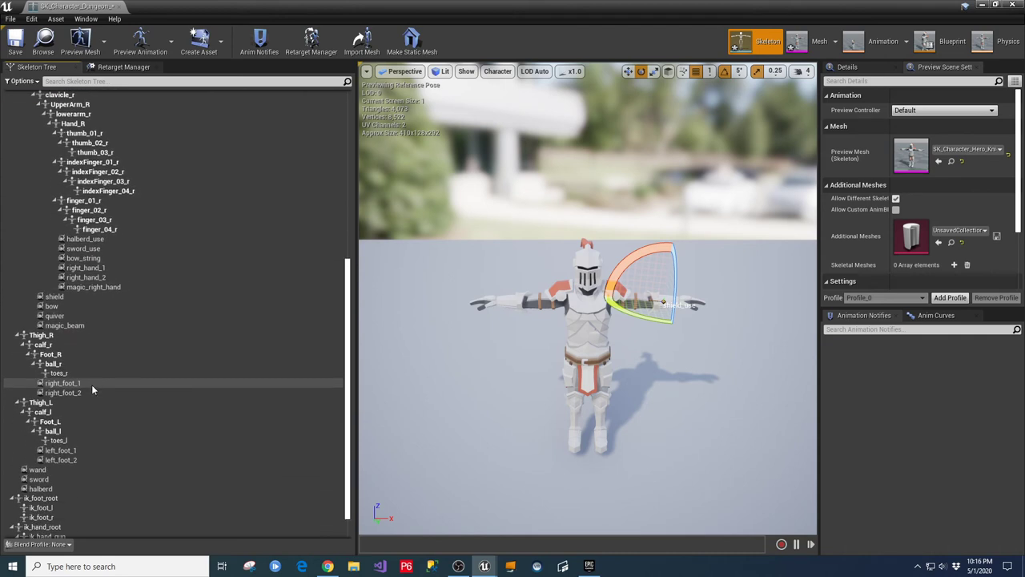
{"action": "left_click", "coordinate": [62, 447]}
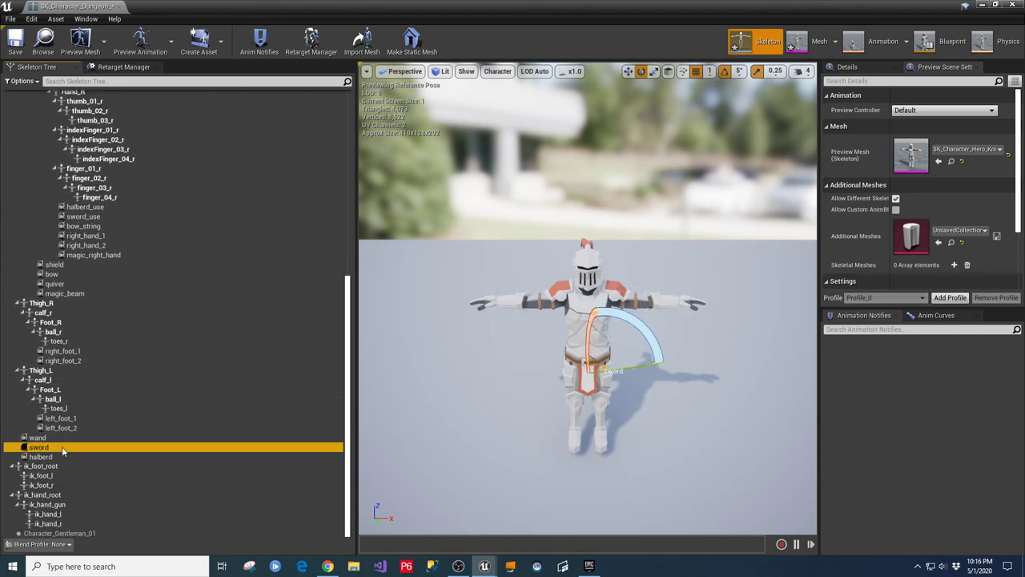
{"action": "right_click", "coordinate": [61, 446]}
{"action": "mouse_move", "coordinate": [160, 429]}
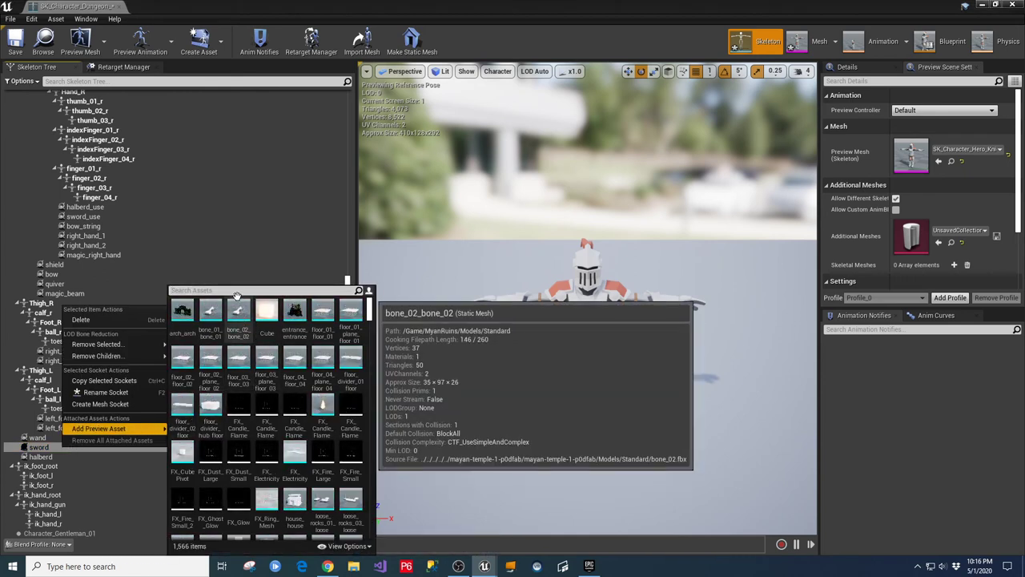
{"action": "type", "text": "swo"}
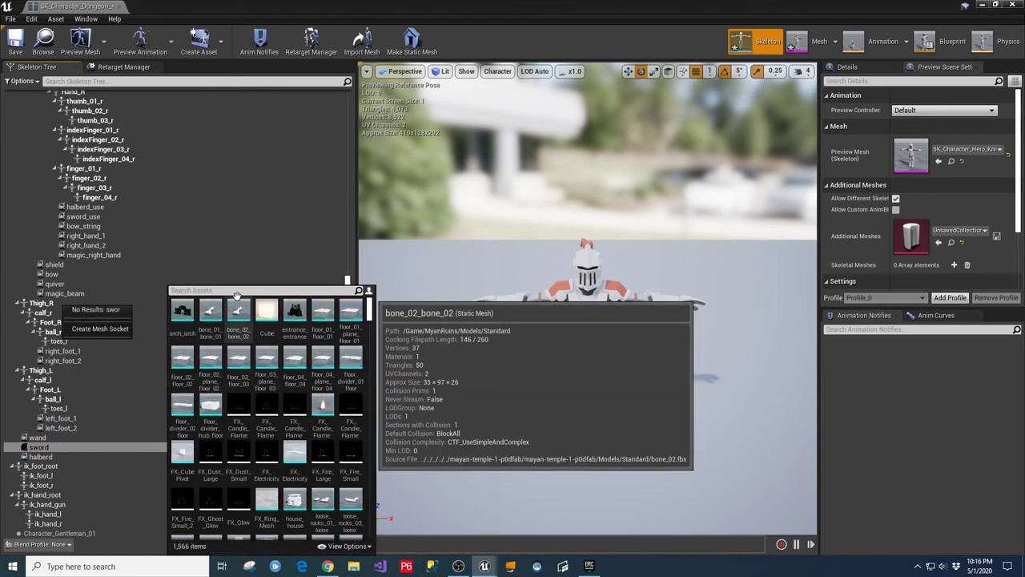
{"action": "type", "text": "r"}
{"action": "key", "text": "BackSpace"}
{"action": "key", "text": "BackSpace"}
{"action": "key", "text": "BackSpace"}
{"action": "key", "text": "BackSpace"}
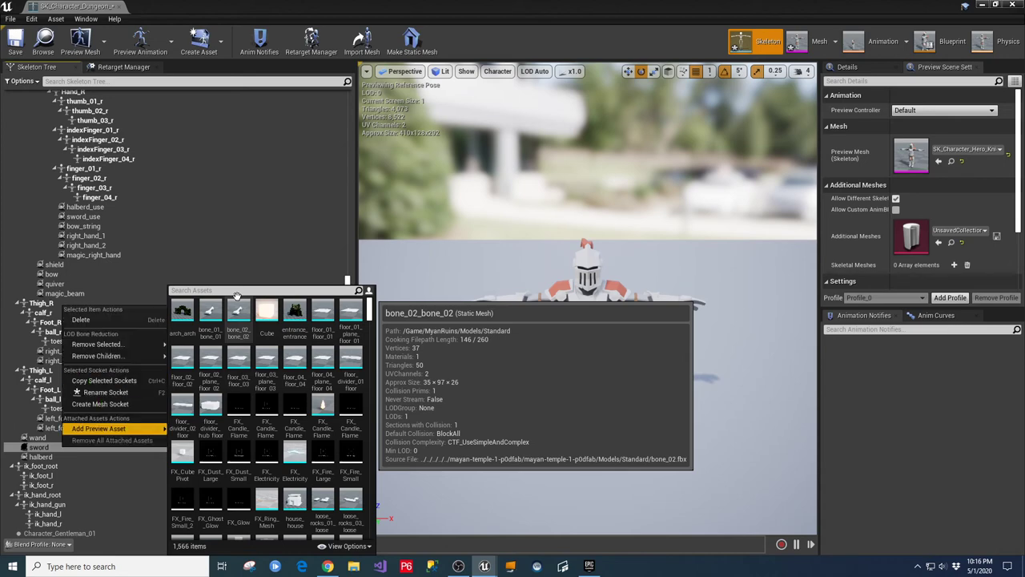
{"action": "type", "text": "cutlass"}
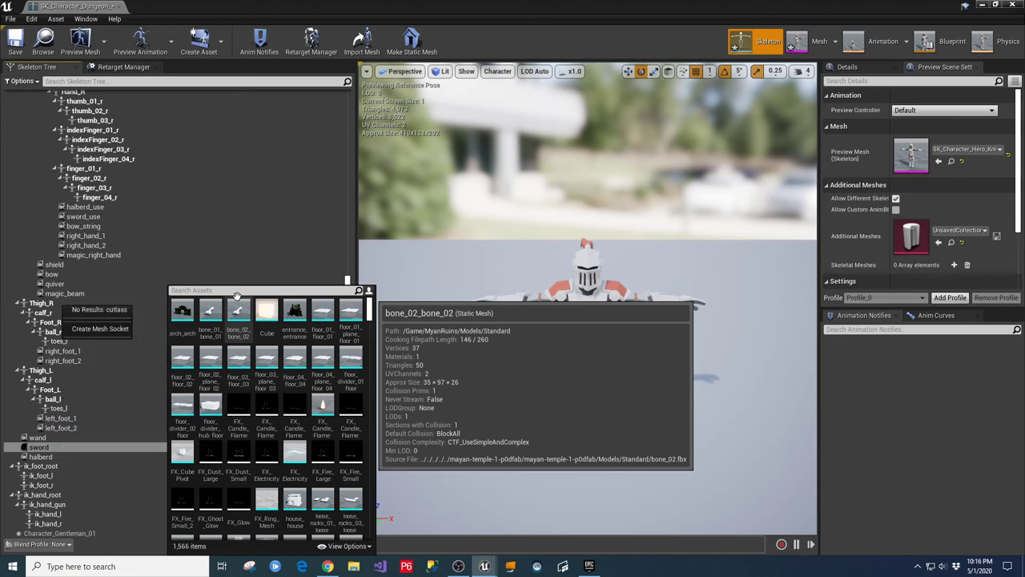
{"action": "left_click", "coordinate": [244, 309]}
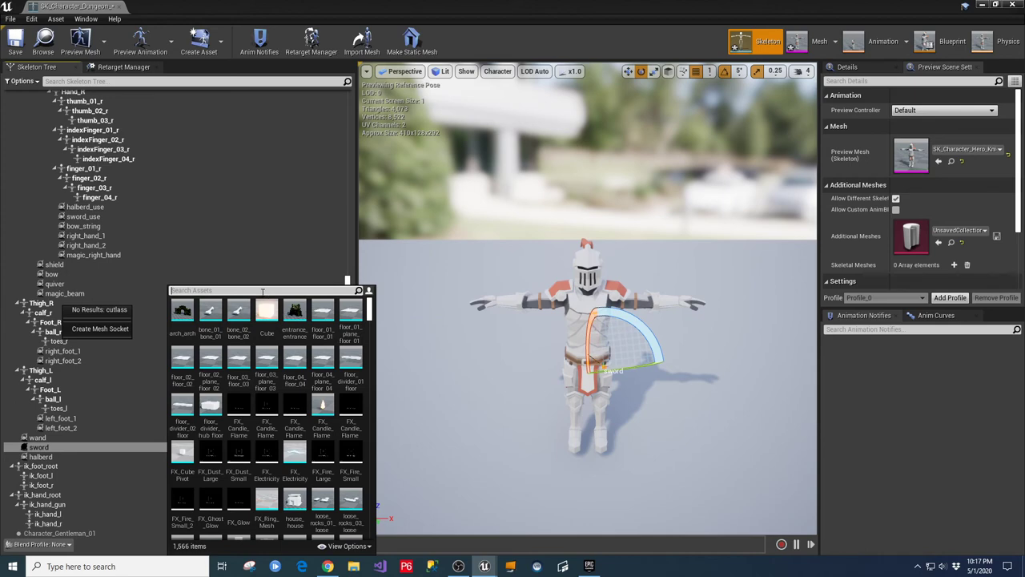
Step: Filter the preview assets by "cut" and attach SM_Wep_Cutlass_03 to the sword socket
{"action": "left_click", "coordinate": [263, 291]}
{"action": "type", "text": "cut"}
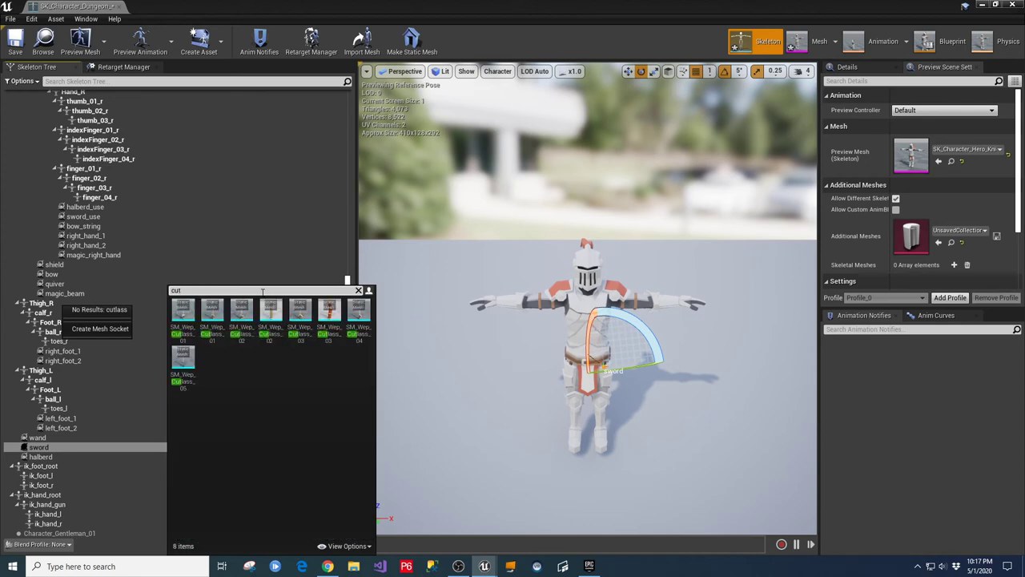
{"action": "left_click", "coordinate": [303, 314]}
{"action": "left_click", "coordinate": [702, 424]}
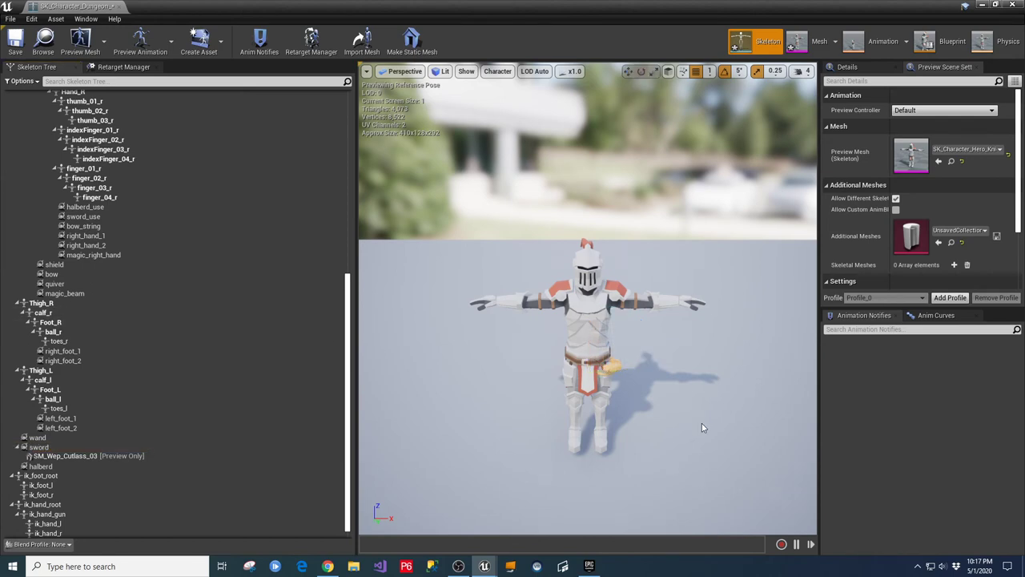
Step: Rotate the sword socket by about -75 degrees to turn the cutlass at the knight's hip, and close the skeleton asset
{"action": "left_click_drag", "start_coordinate": [701, 424], "coordinate": [648, 407], "text": "alt"}
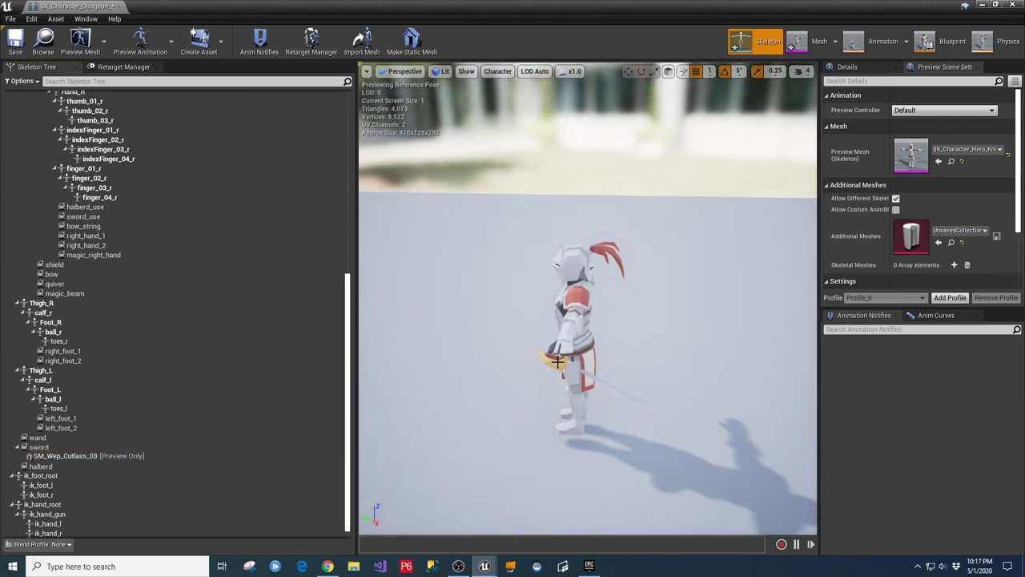
{"action": "left_click", "coordinate": [48, 448]}
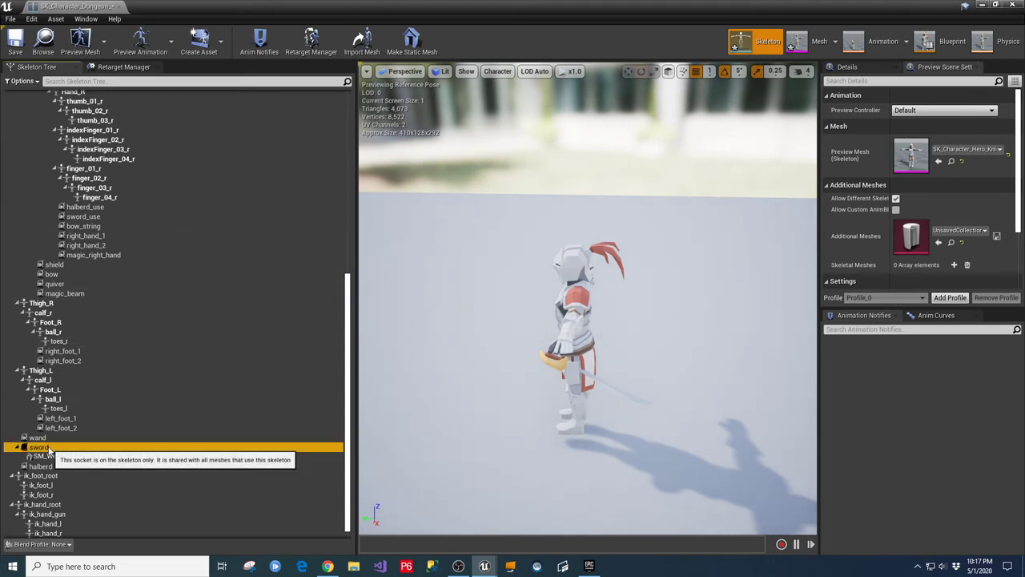
{"action": "left_click_drag", "start_coordinate": [558, 319], "coordinate": [525, 398]}
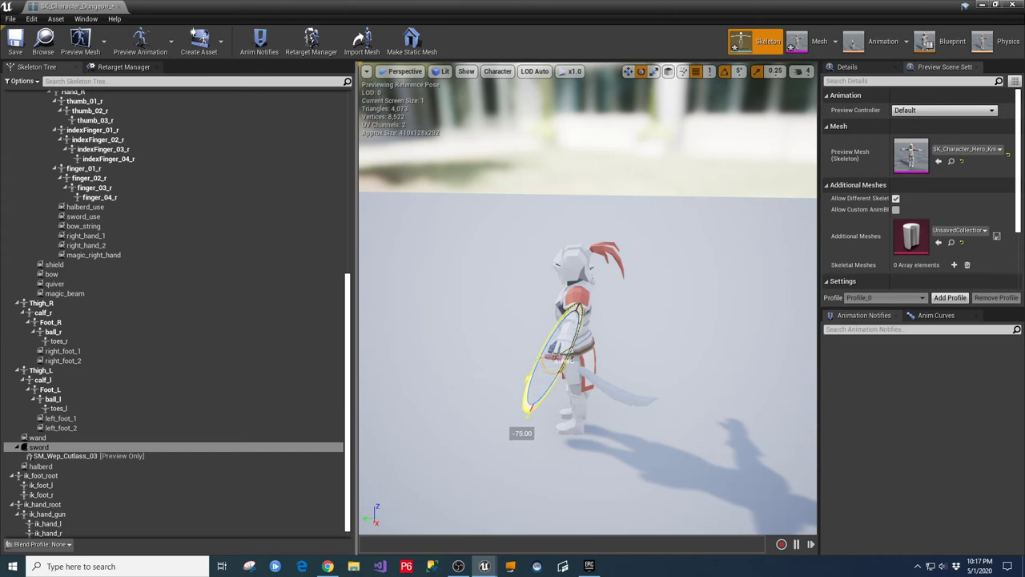
{"action": "left_click_drag", "start_coordinate": [524, 398], "coordinate": [525, 398]}
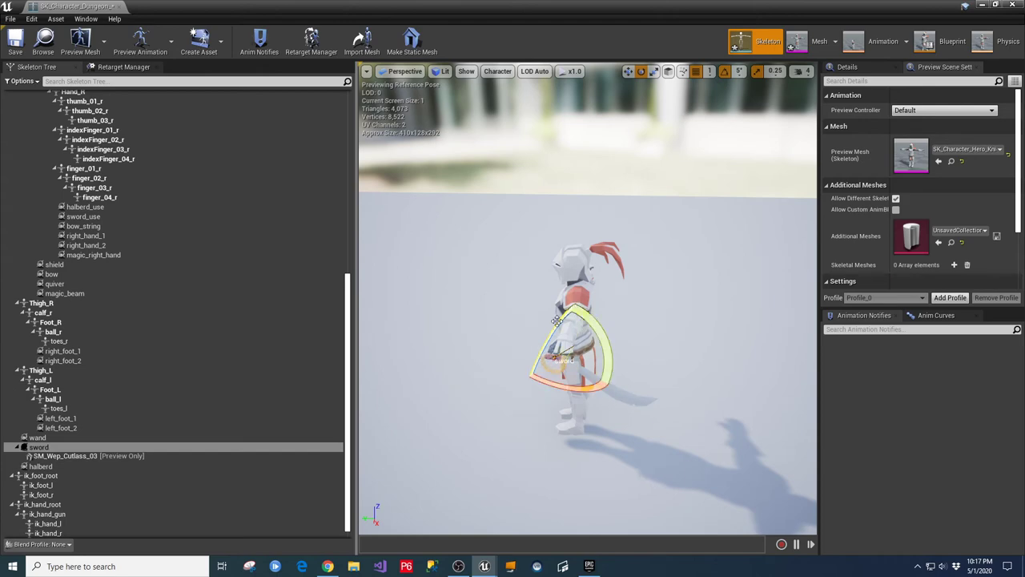
{"action": "left_click", "coordinate": [115, 5]}
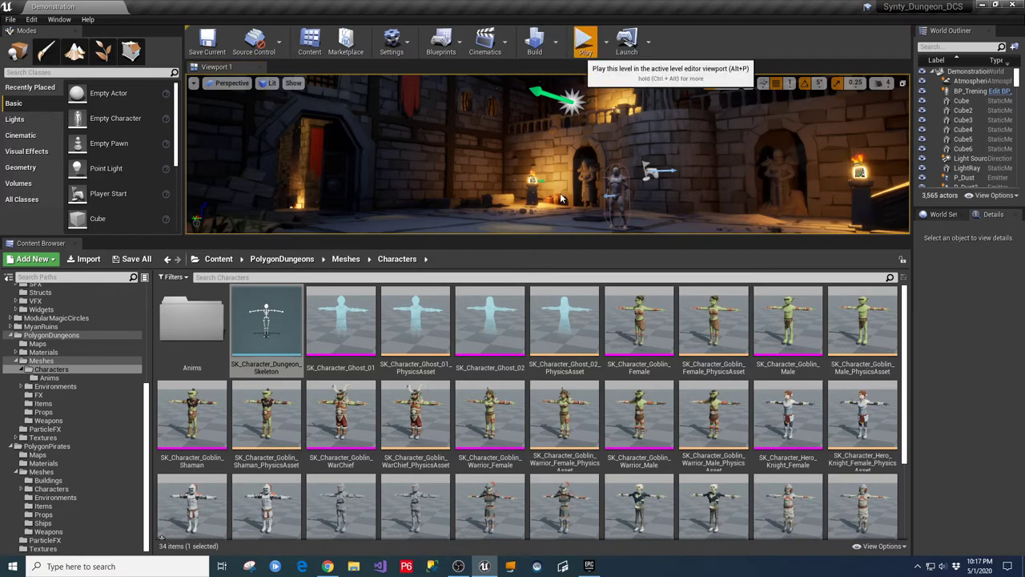
Step: Play the level full screen to check the sheathed cutlass on the character, and stop the session
{"action": "key", "text": "alt+p"}
{"action": "key", "text": "F11"}
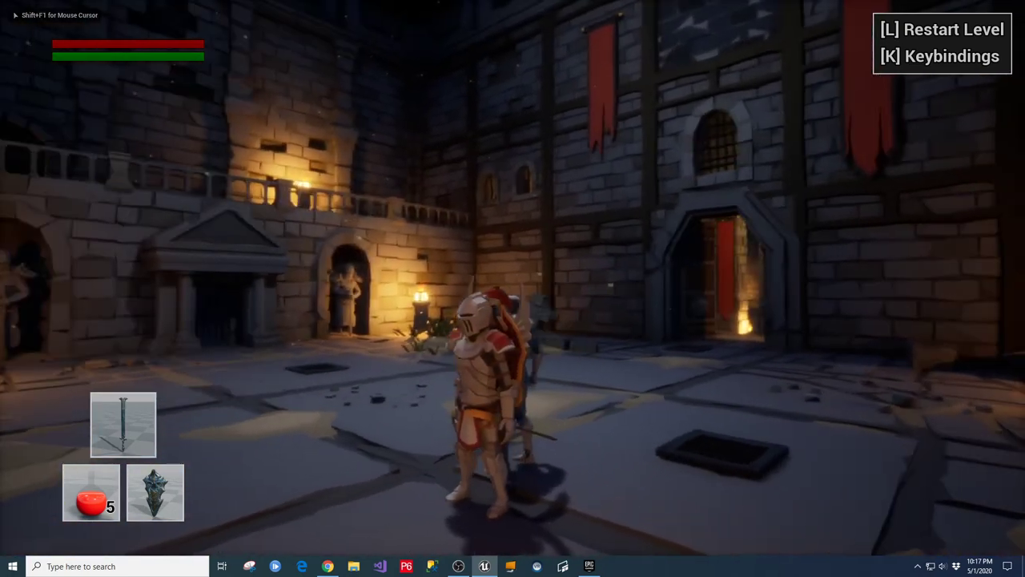
{"action": "key", "text": "Escape"}
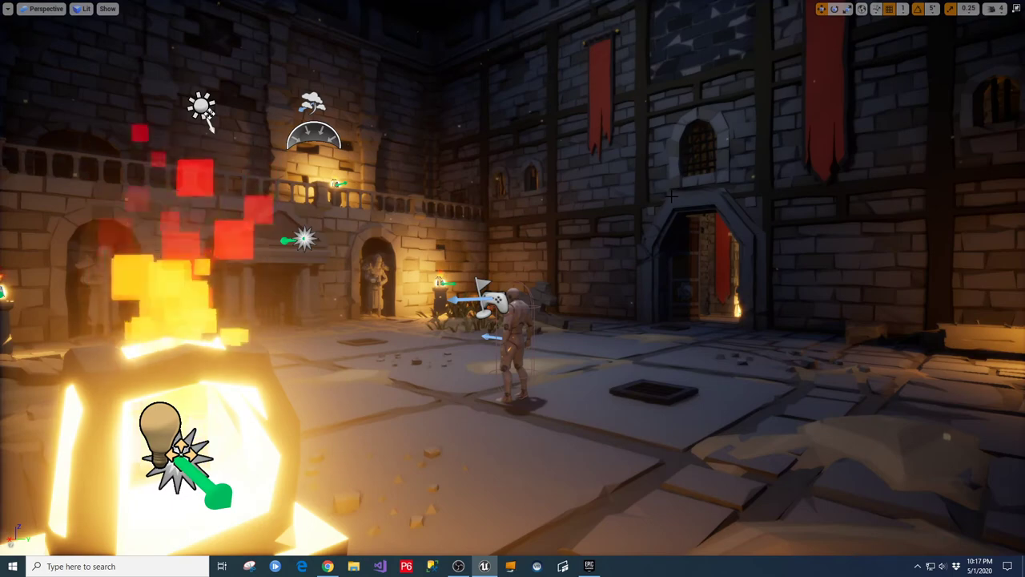
{"action": "key", "text": "F11"}
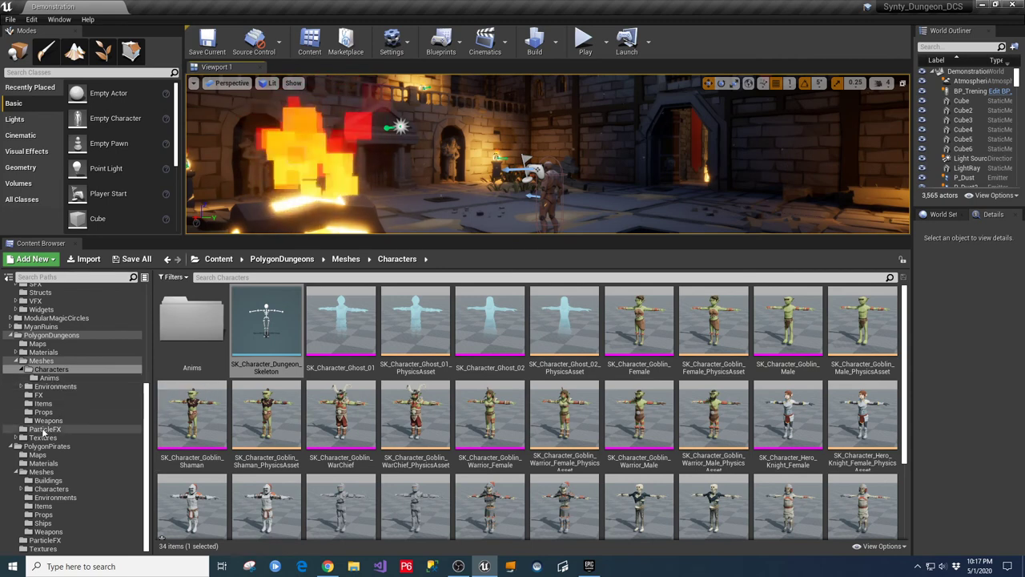
Step: Open the DI_SteelSword blueprint from DisplayedItems/Instances and select its StaticMesh component in the 3D preview
{"action": "scroll", "coordinate": [29, 365], "scroll_direction": "up", "scroll_amount": 5}
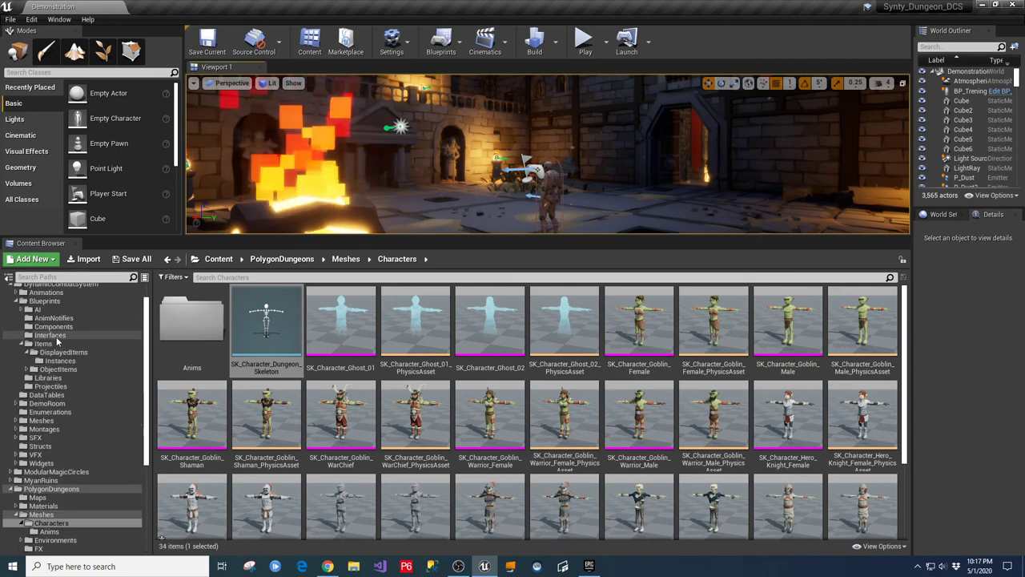
{"action": "left_click", "coordinate": [59, 362]}
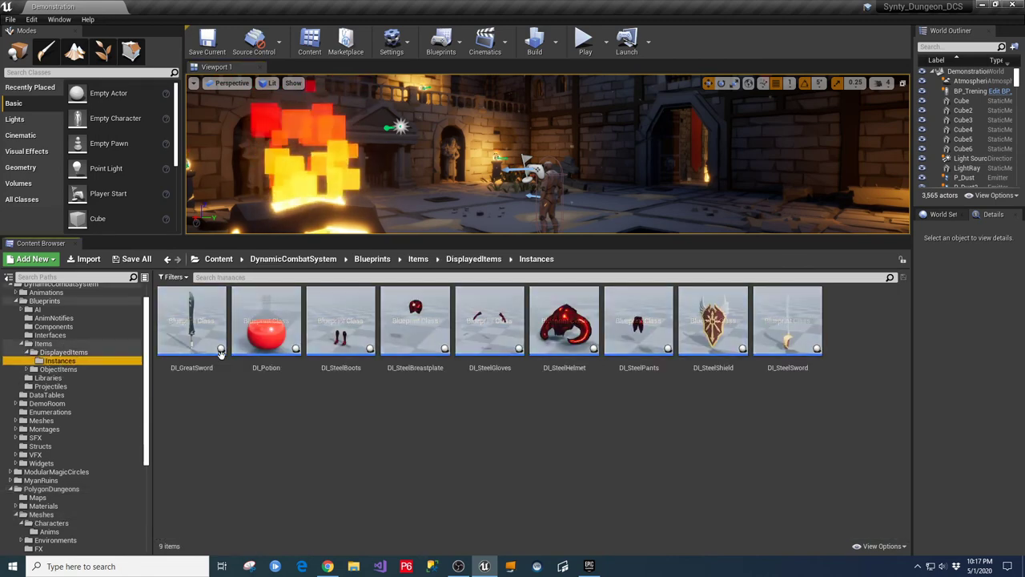
{"action": "double_click", "coordinate": [785, 329]}
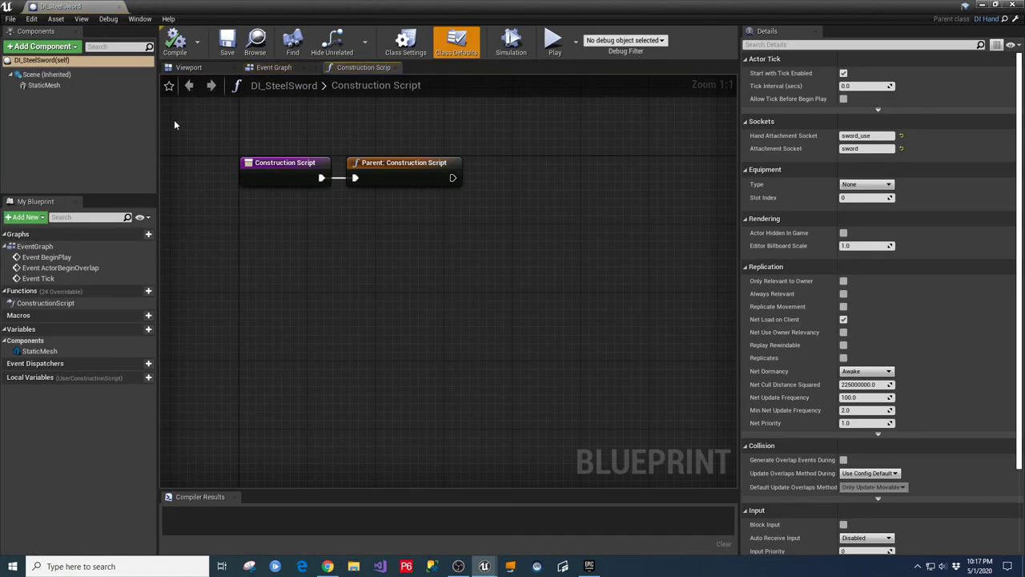
{"action": "left_click", "coordinate": [190, 68]}
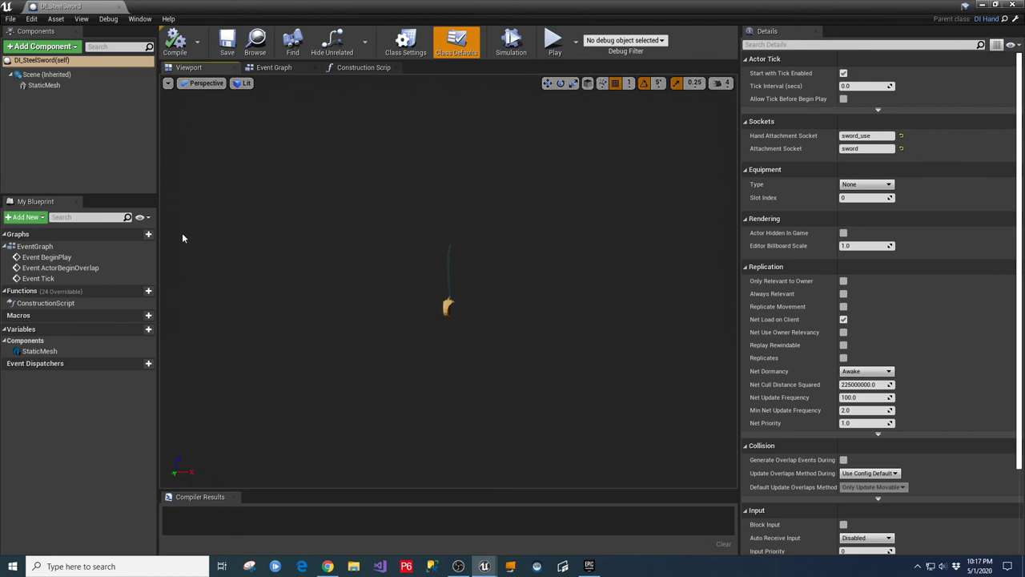
{"action": "left_click", "coordinate": [44, 85]}
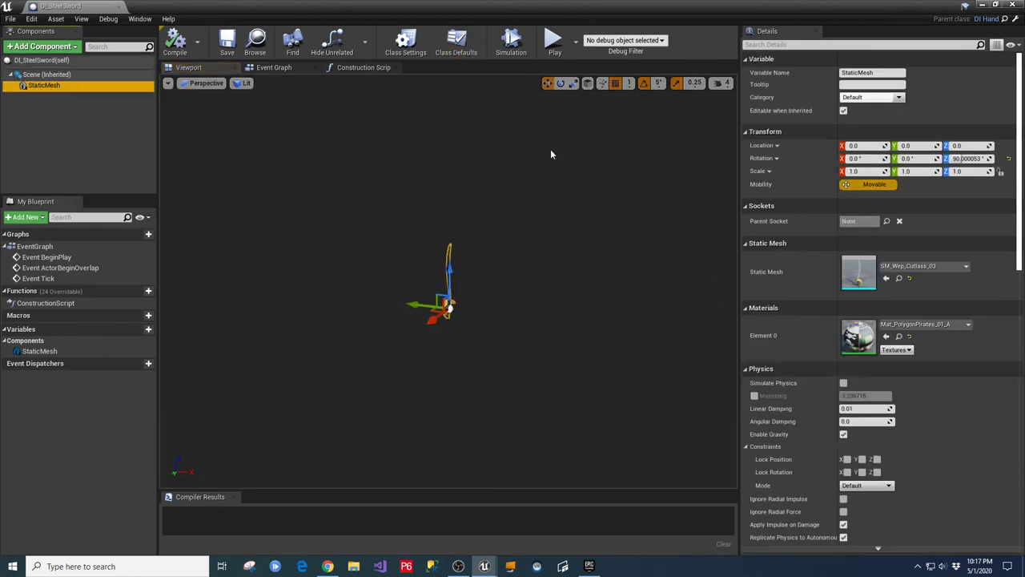
Step: Rotate the cutlass mesh by -90 degrees about the vertical axis, and compile, save and close the blueprint
{"action": "left_click", "coordinate": [561, 83]}
{"action": "right_click_drag", "start_coordinate": [446, 326], "coordinate": [500, 323]}
{"action": "left_click_drag", "start_coordinate": [420, 329], "coordinate": [368, 333]}
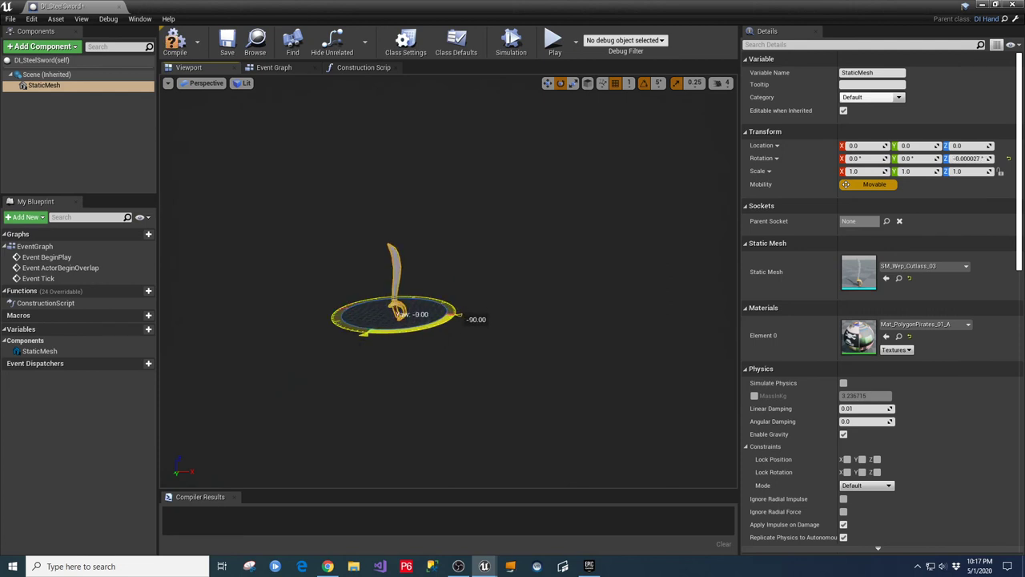
{"action": "left_click_drag", "start_coordinate": [369, 333], "coordinate": [387, 245]}
{"action": "left_click", "coordinate": [180, 46]}
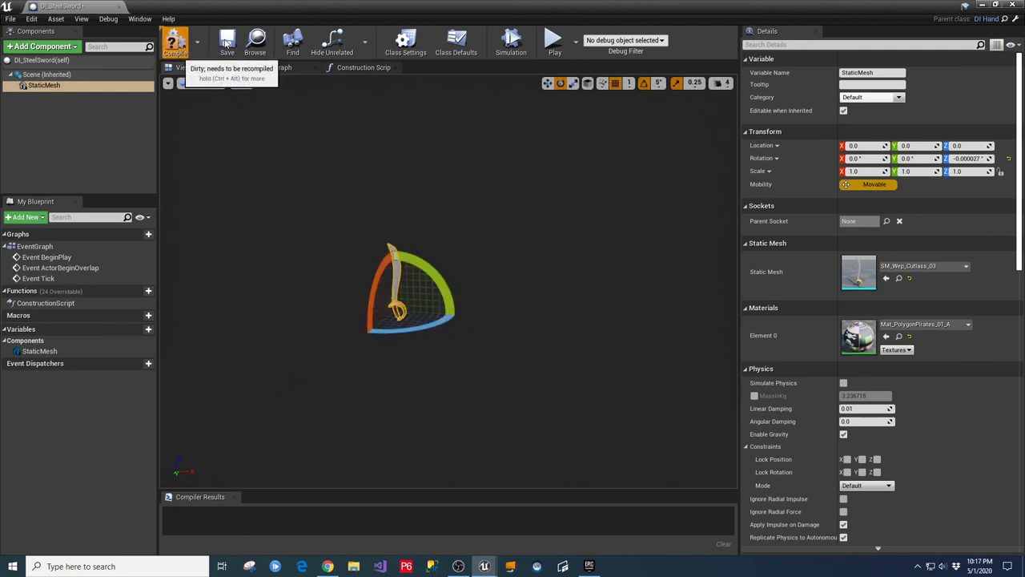
{"action": "left_click", "coordinate": [175, 42]}
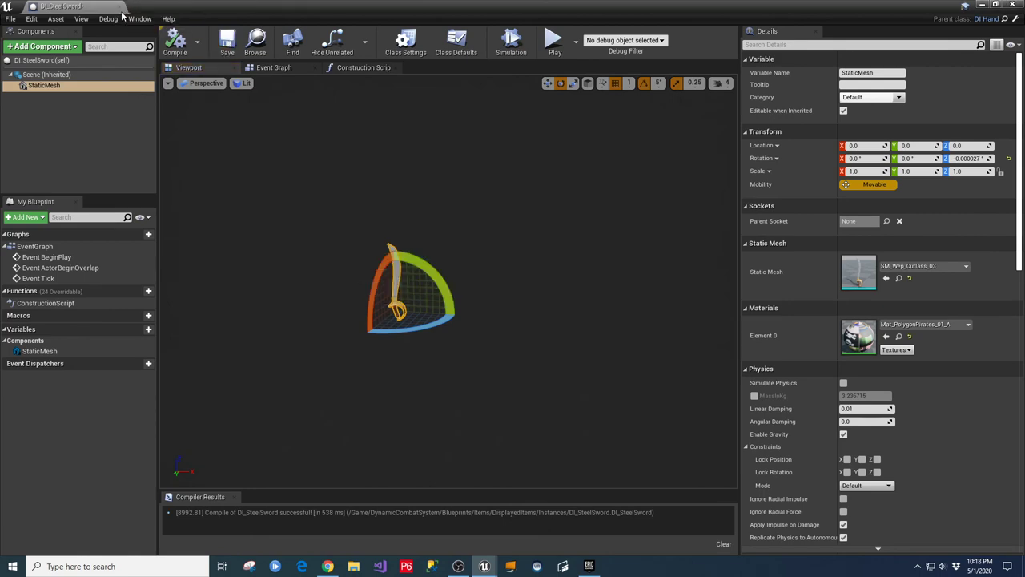
{"action": "left_click", "coordinate": [119, 7]}
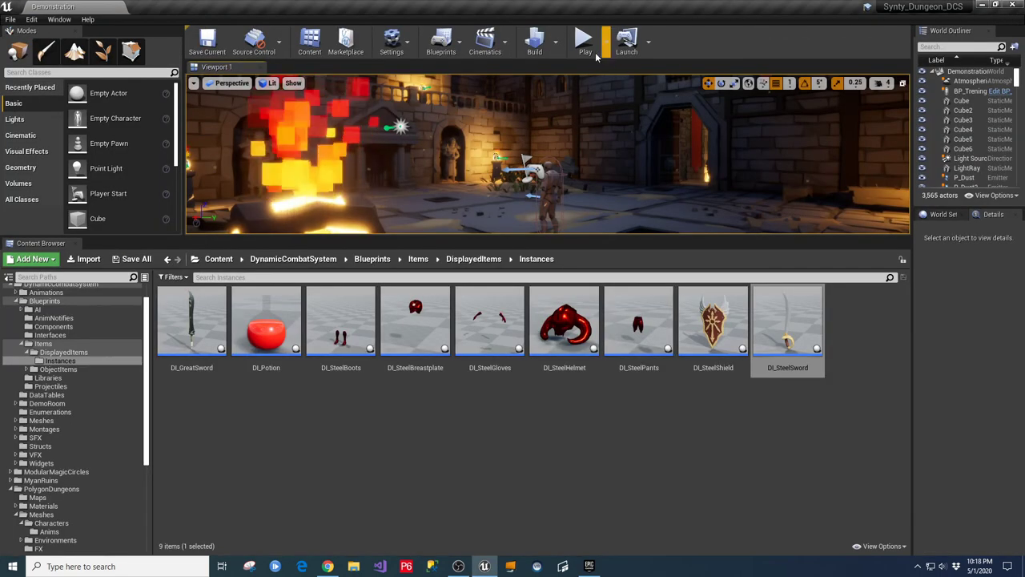
Step: Play the level full screen to examine the cutlass both sheathed and in hand, and stop the session
{"action": "key", "text": "alt+p"}
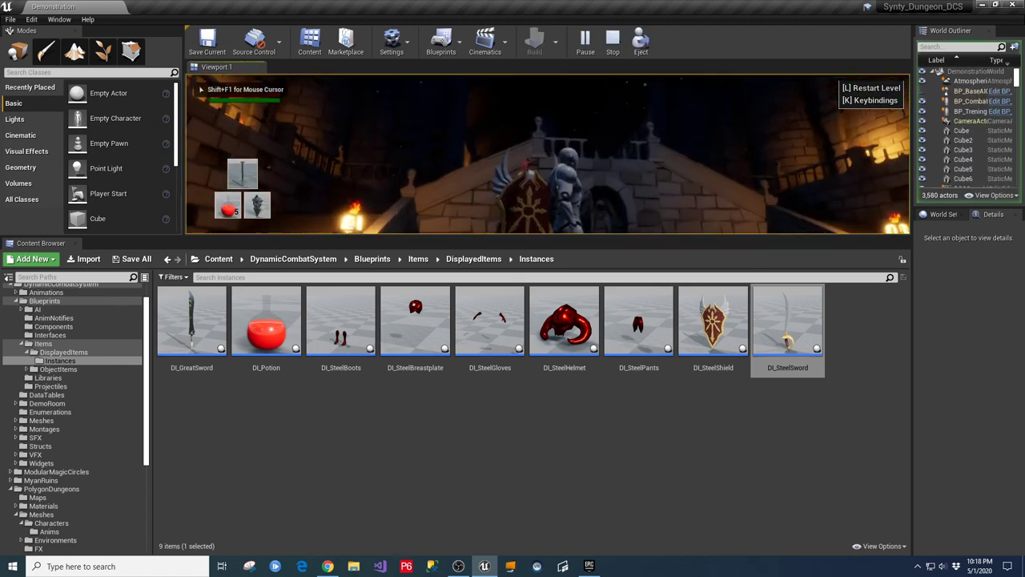
{"action": "key", "text": "F11"}
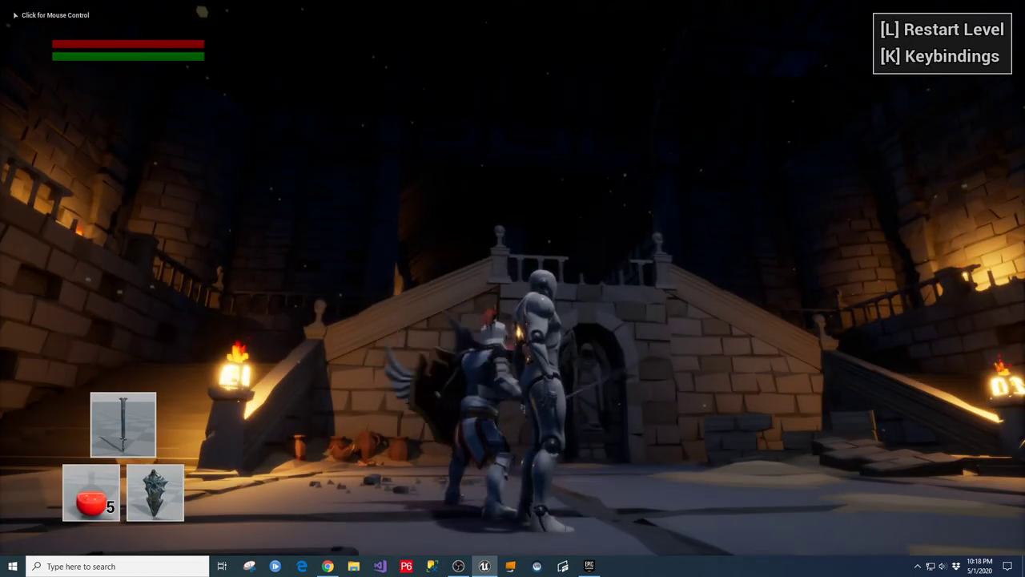
{"action": "left_click", "coordinate": [513, 288]}
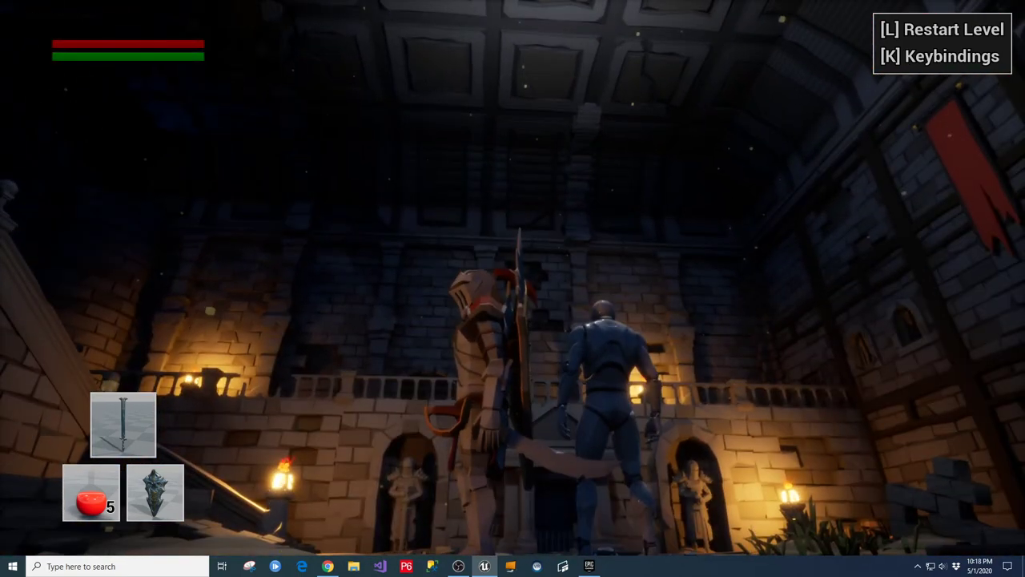
{"action": "left_click", "coordinate": [512, 288]}
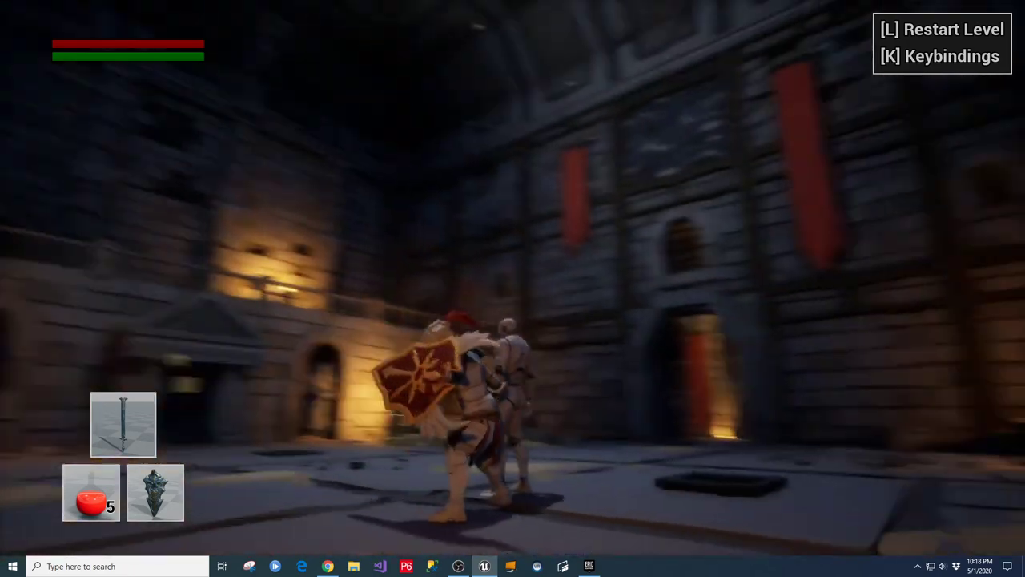
{"action": "left_click", "coordinate": [512, 288]}
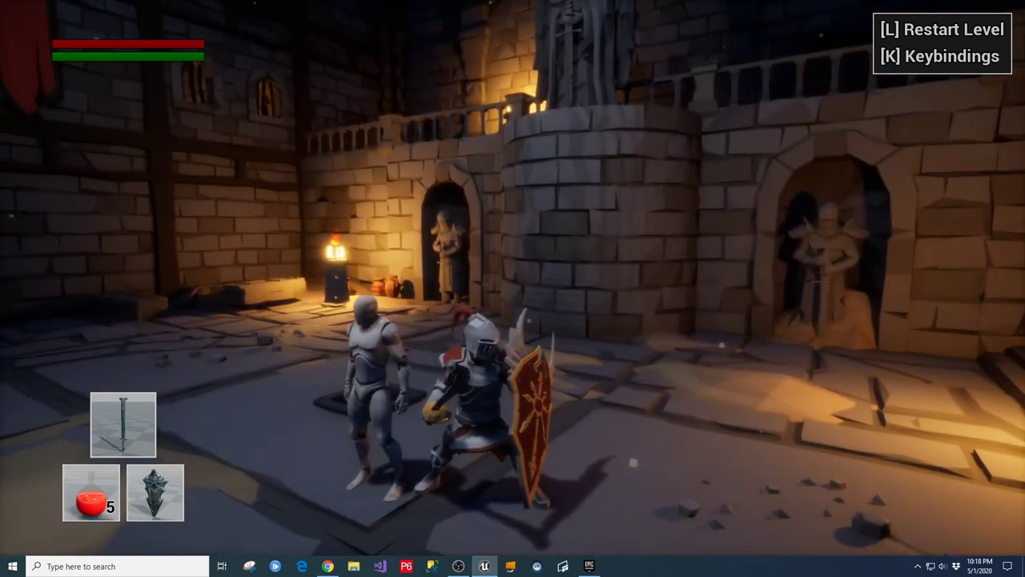
{"action": "key", "text": "Escape"}
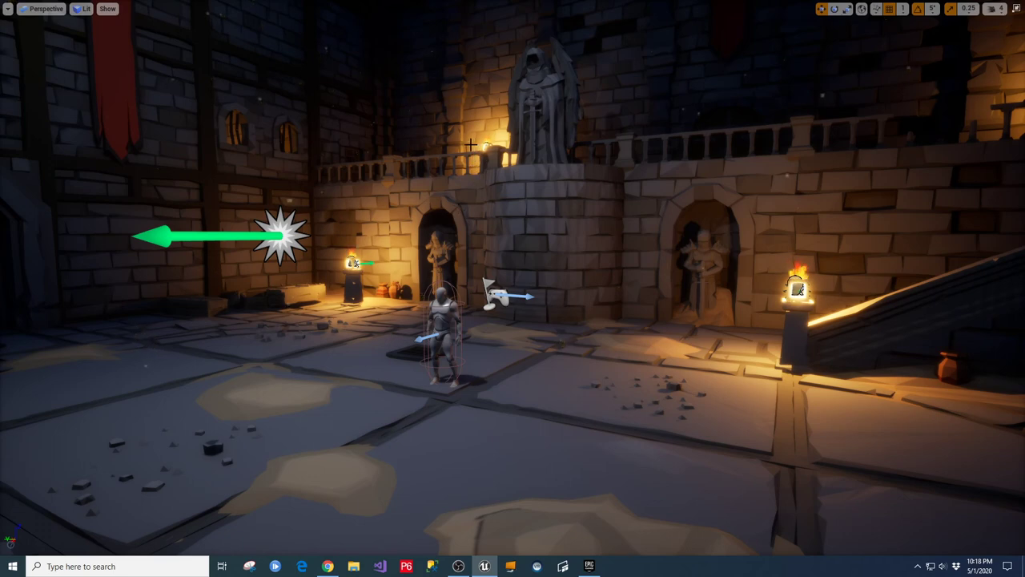
{"action": "key", "text": "F11"}
Step: Reopen the SK_Character_Dungeon_Skeleton asset from PolygonDungeons/Meshes/Characters
{"action": "left_click_drag", "start_coordinate": [146, 394], "coordinate": [153, 506]}
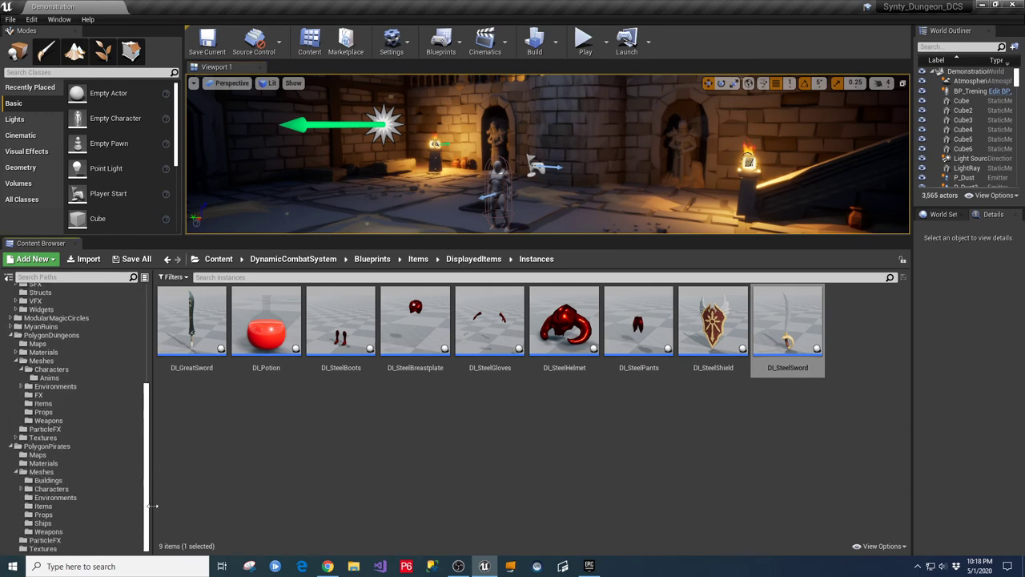
{"action": "left_click", "coordinate": [39, 472]}
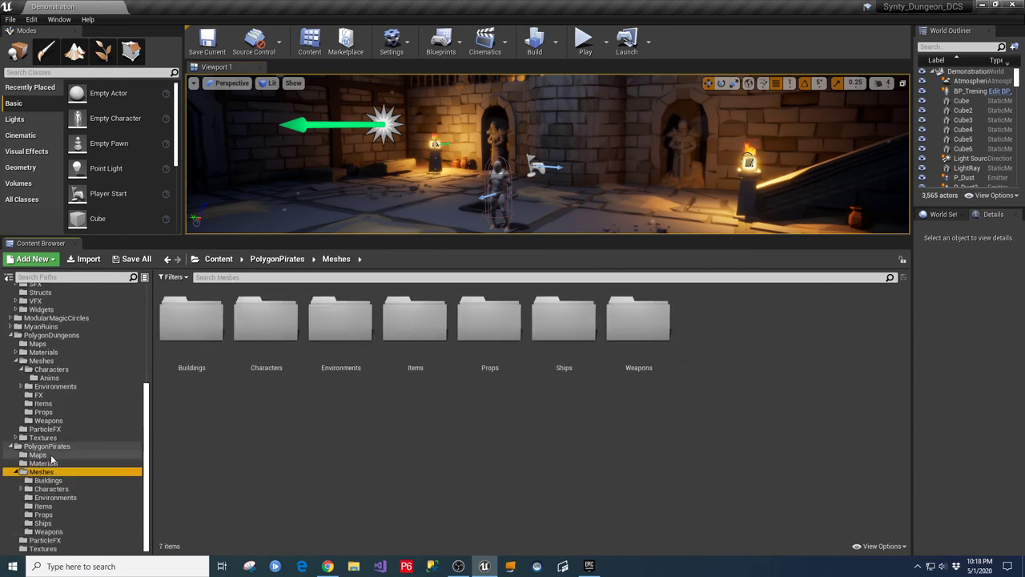
{"action": "left_click", "coordinate": [46, 446]}
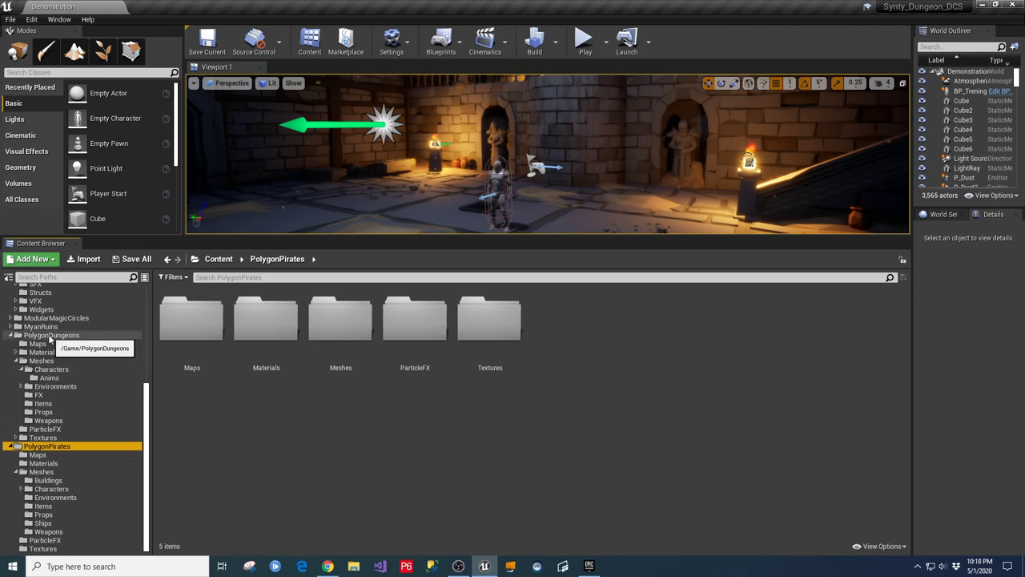
{"action": "left_click", "coordinate": [51, 369]}
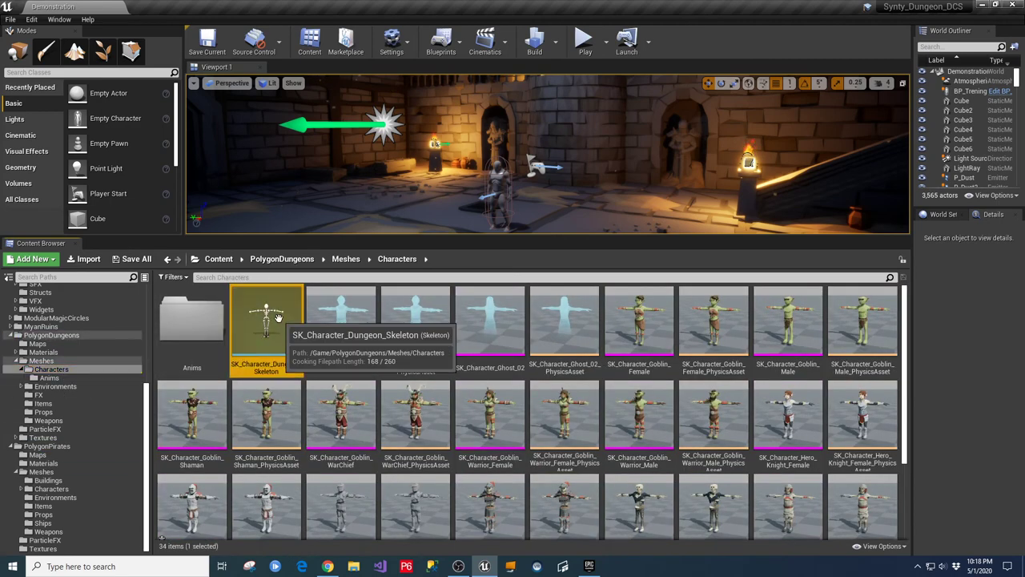
{"action": "double_click", "coordinate": [270, 316]}
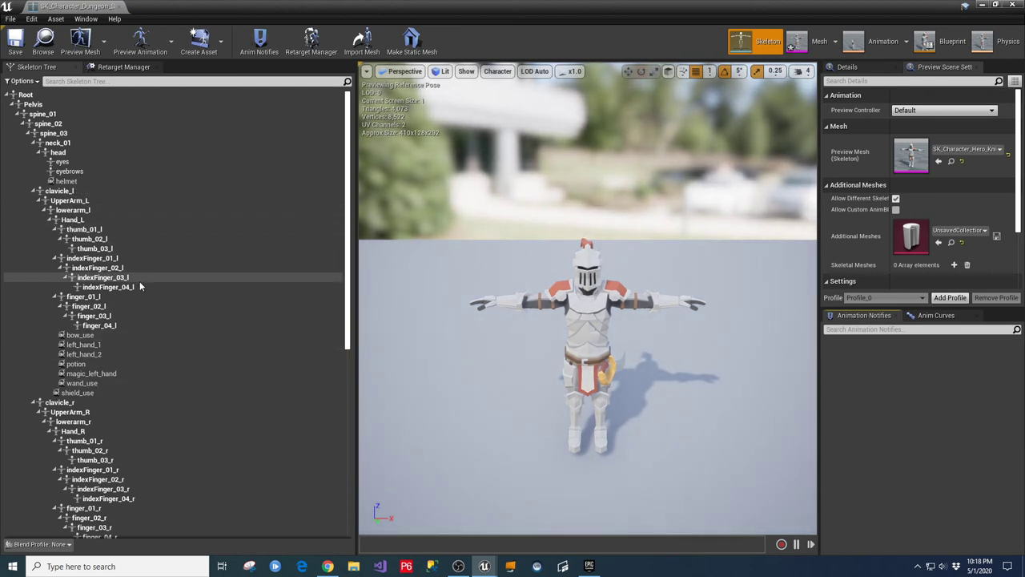
Step: Filter the preview assets of the sword_use socket by "cutl" and attach SM_Wep_Cutlass_03_Sheath to it
{"action": "scroll", "coordinate": [149, 417], "scroll_direction": "down", "scroll_amount": 6}
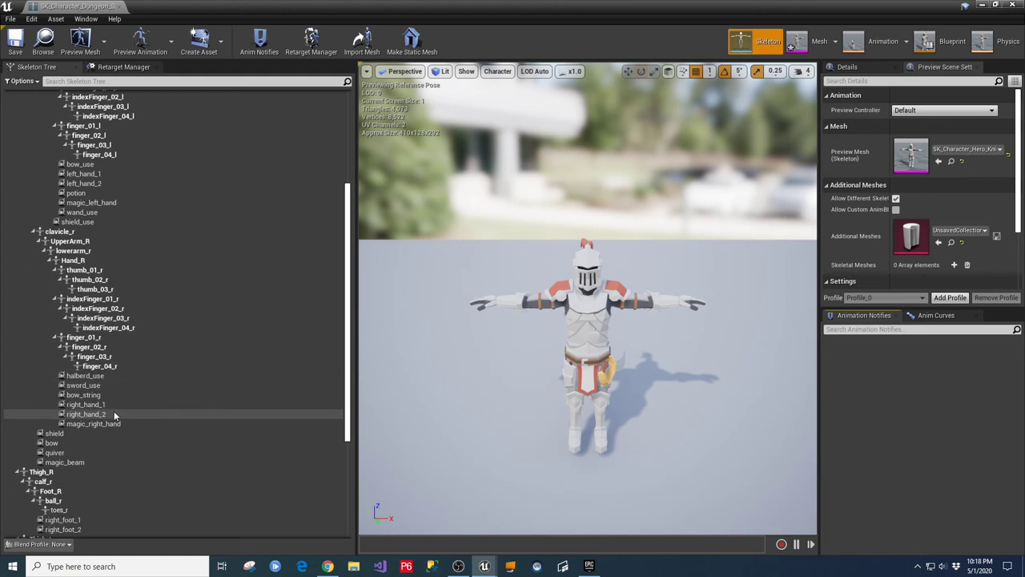
{"action": "left_click", "coordinate": [84, 385]}
{"action": "right_click", "coordinate": [86, 386]}
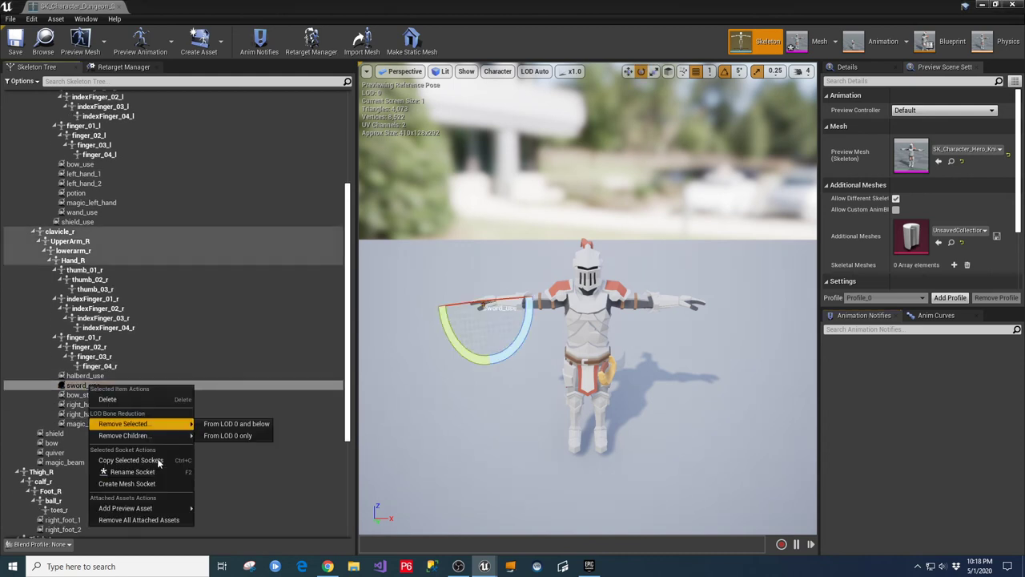
{"action": "mouse_move", "coordinate": [129, 508]}
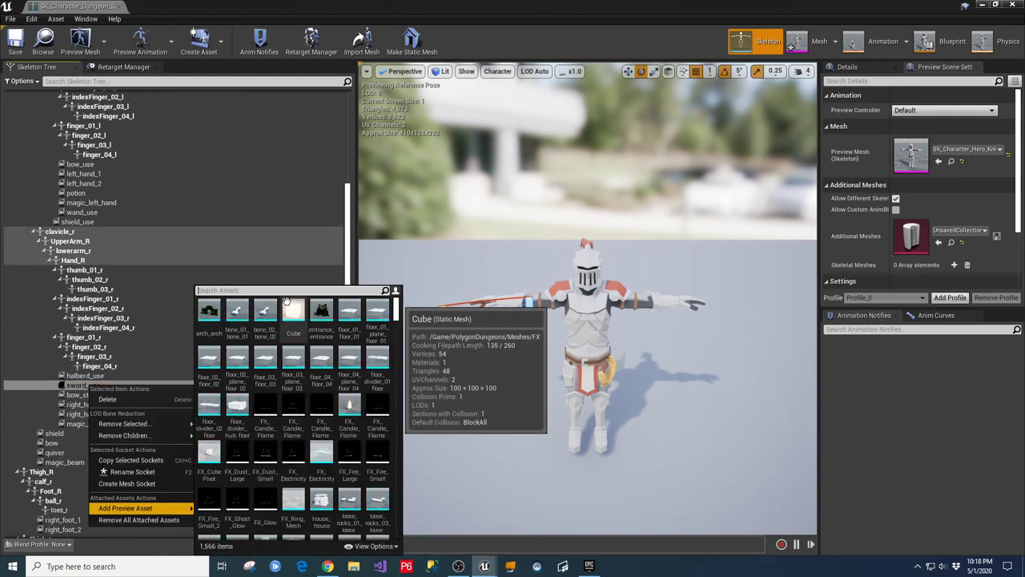
{"action": "type", "text": "cut"}
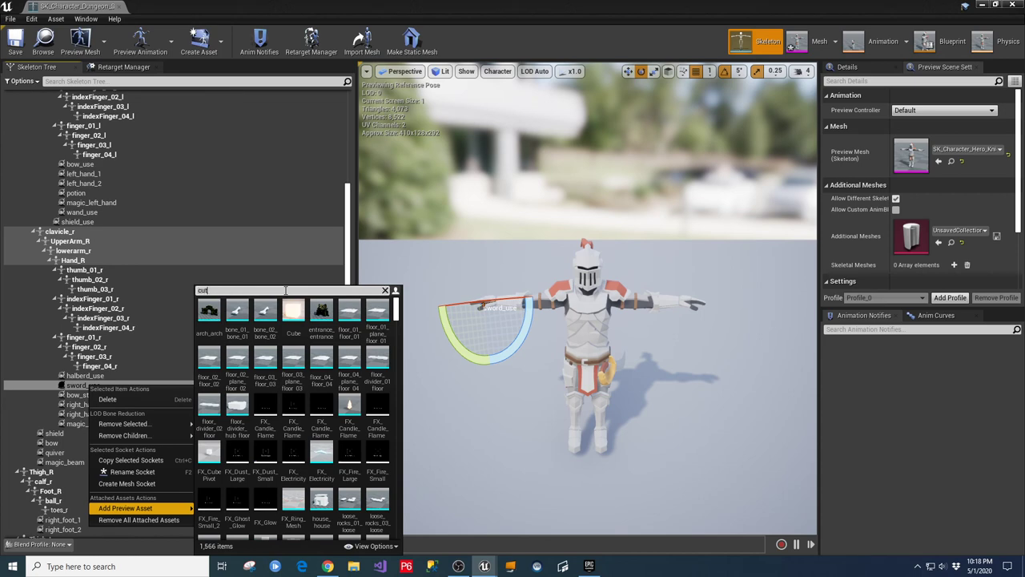
{"action": "type", "text": "l"}
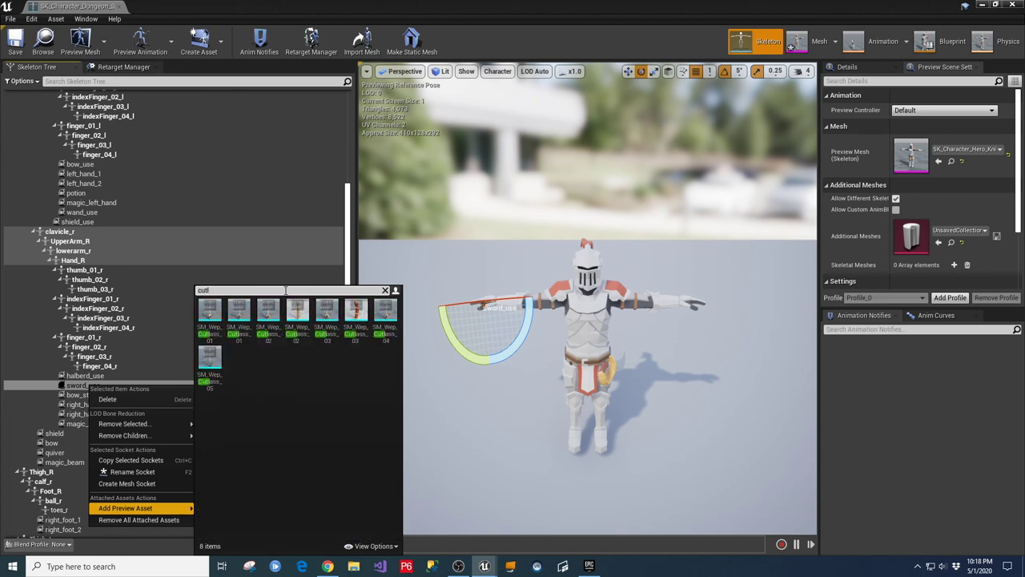
{"action": "left_click", "coordinate": [361, 318]}
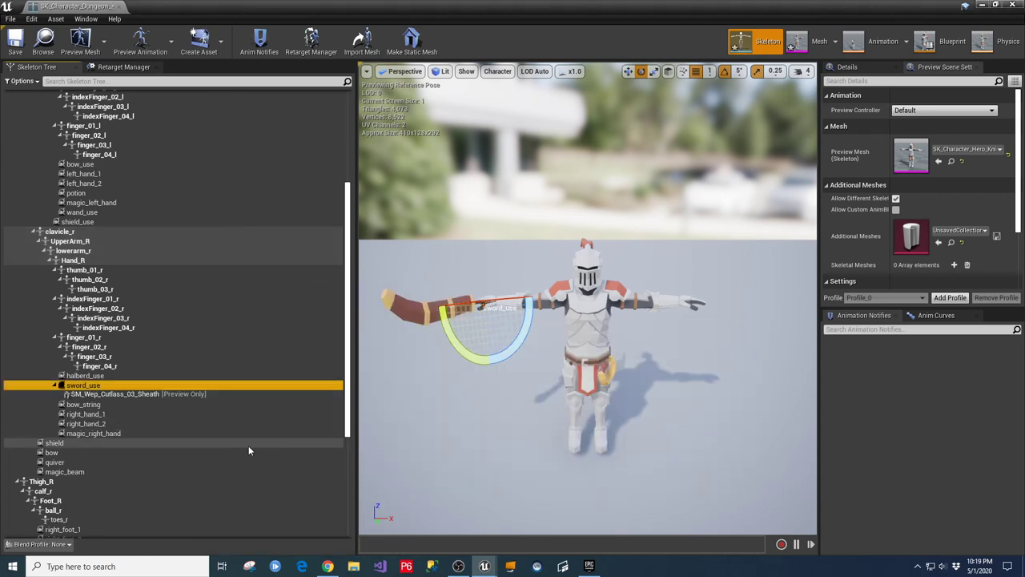
{"action": "left_click", "coordinate": [122, 396]}
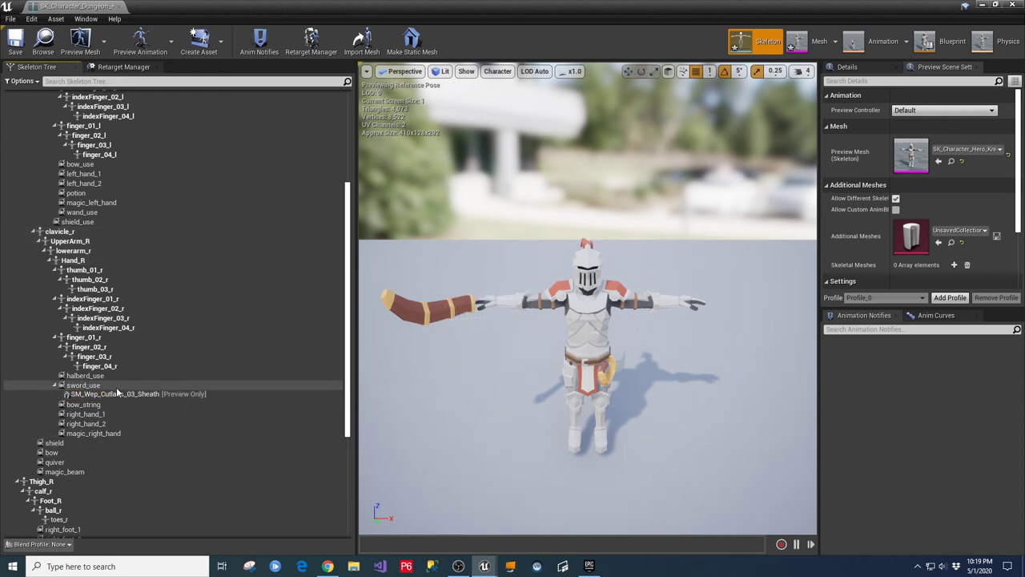
Step: Remove all preview assets attached to the sword_use socket
{"action": "right_click", "coordinate": [112, 394]}
{"action": "mouse_move", "coordinate": [156, 411]}
{"action": "left_click", "coordinate": [92, 390]}
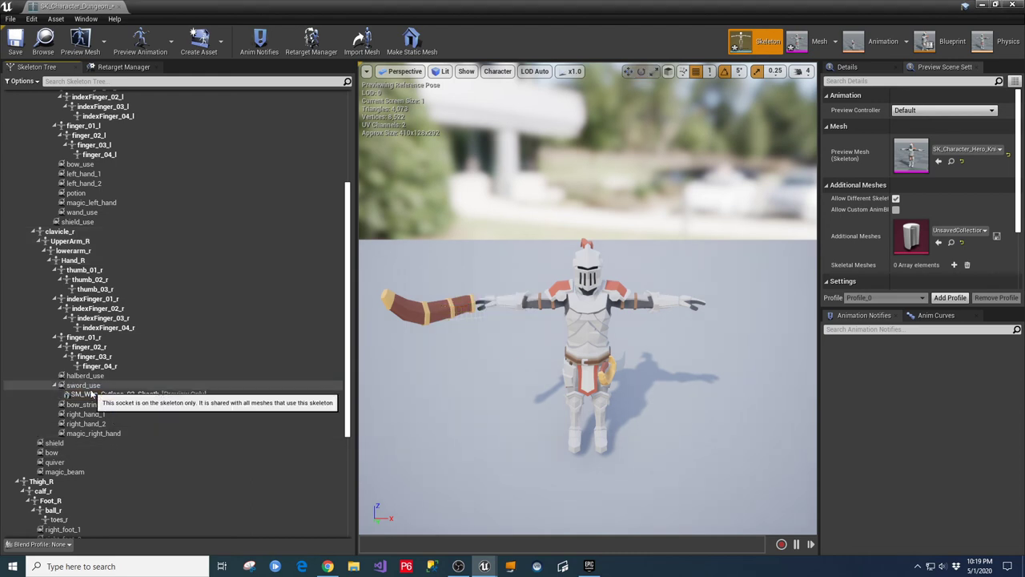
{"action": "right_click", "coordinate": [90, 388]}
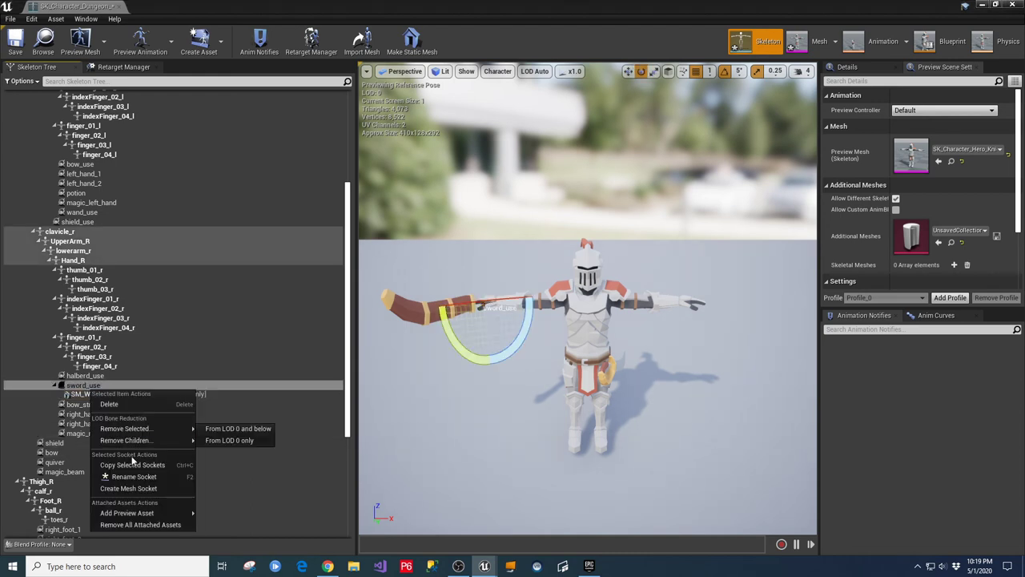
{"action": "left_click", "coordinate": [138, 525]}
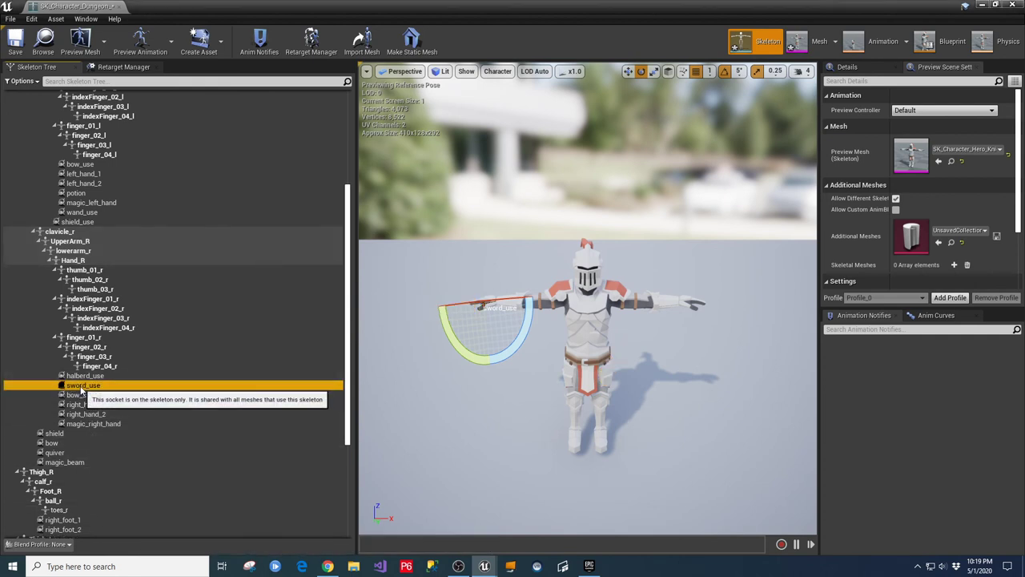
Step: Filter the preview assets of the sword_use socket by "cutlass" and attach SM_Wep_Cutlass_03 to it
{"action": "right_click", "coordinate": [81, 388]}
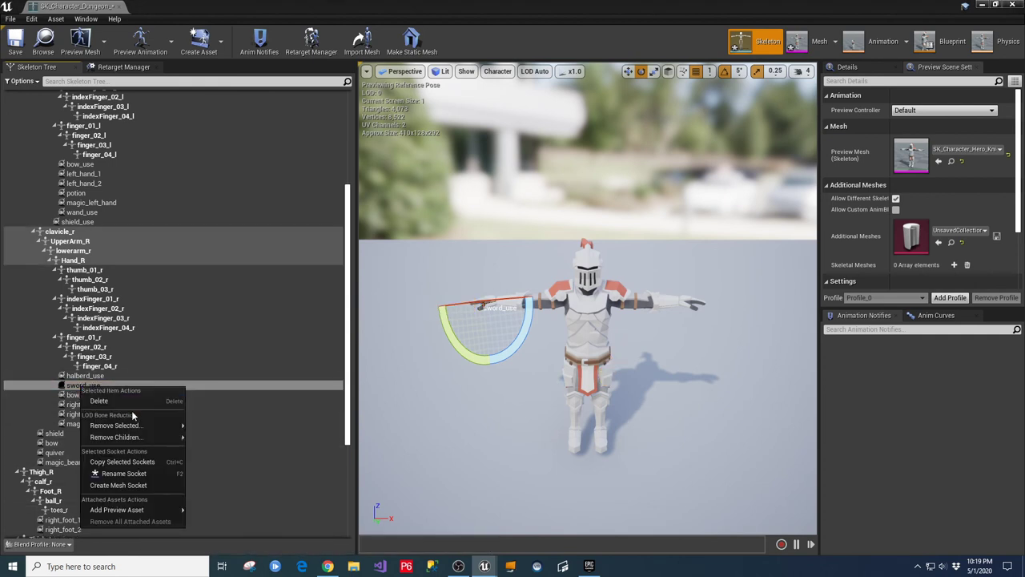
{"action": "mouse_move", "coordinate": [132, 510]}
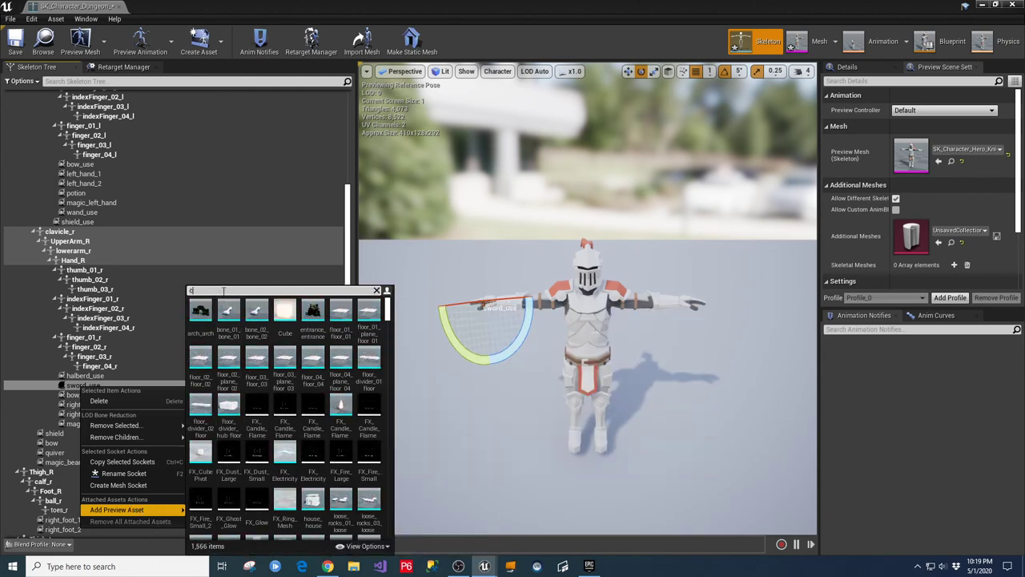
{"action": "type", "text": "cutlass"}
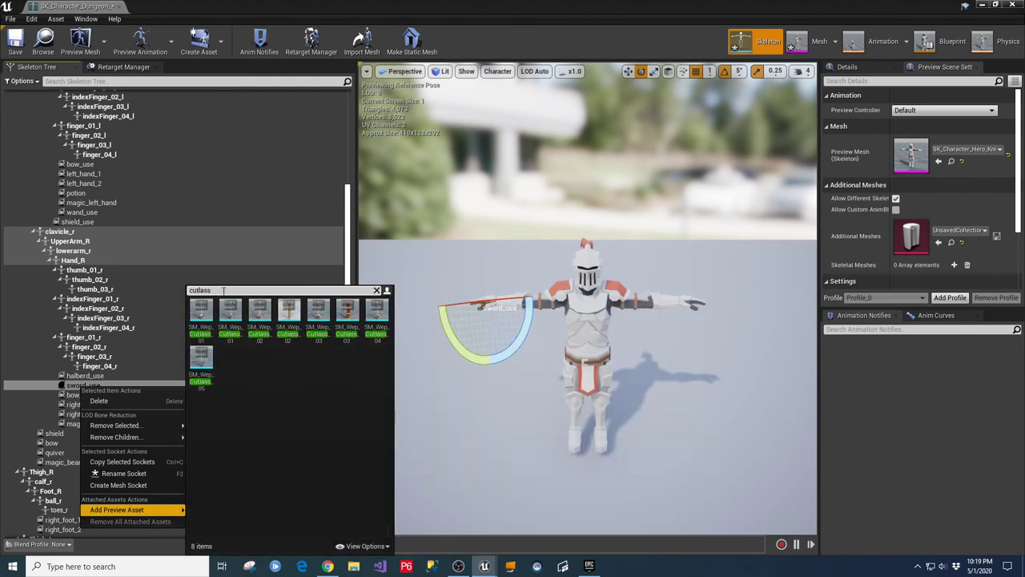
{"action": "left_click", "coordinate": [317, 314]}
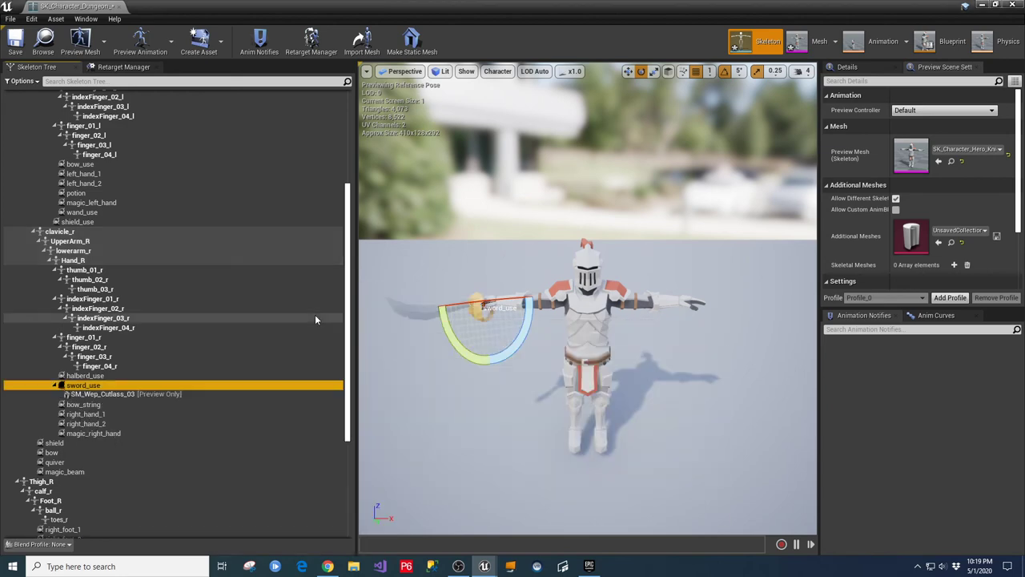
{"action": "left_click", "coordinate": [515, 381]}
{"action": "mouse_move", "coordinate": [504, 373]}
{"action": "right_mouse_down"}
{"action": "mouse_move", "coordinate": [577, 409]}
{"action": "mouse_move", "coordinate": [498, 388]}
{"action": "right_mouse_up"}
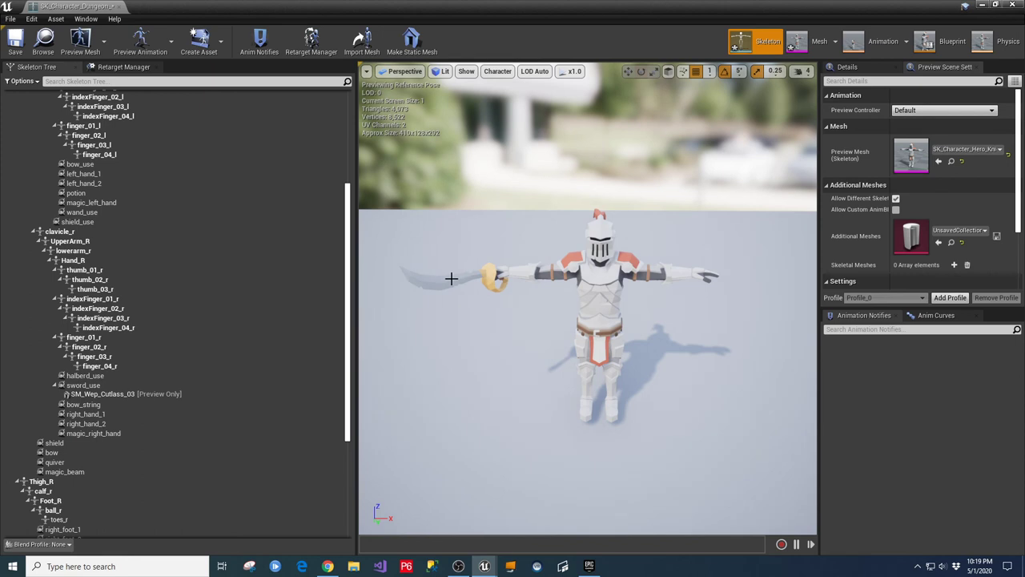
Step: Rotate the sword_use socket to turn the cutlass blade in the knight's right hand, and save and close the skeleton
{"action": "left_click", "coordinate": [121, 385]}
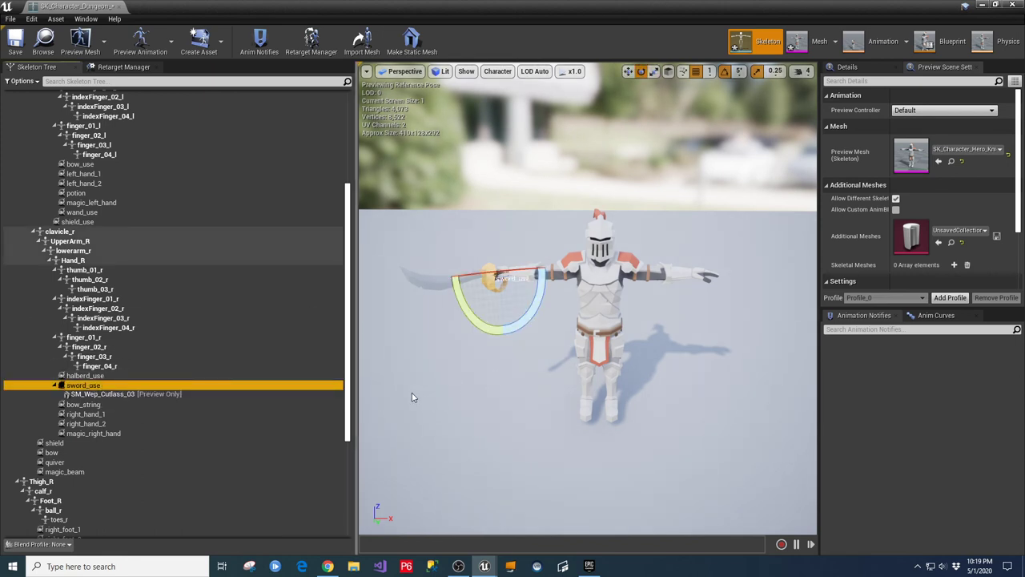
{"action": "left_click_drag", "start_coordinate": [413, 397], "coordinate": [525, 429], "text": "alt"}
{"action": "left_click_drag", "start_coordinate": [513, 250], "coordinate": [529, 256]}
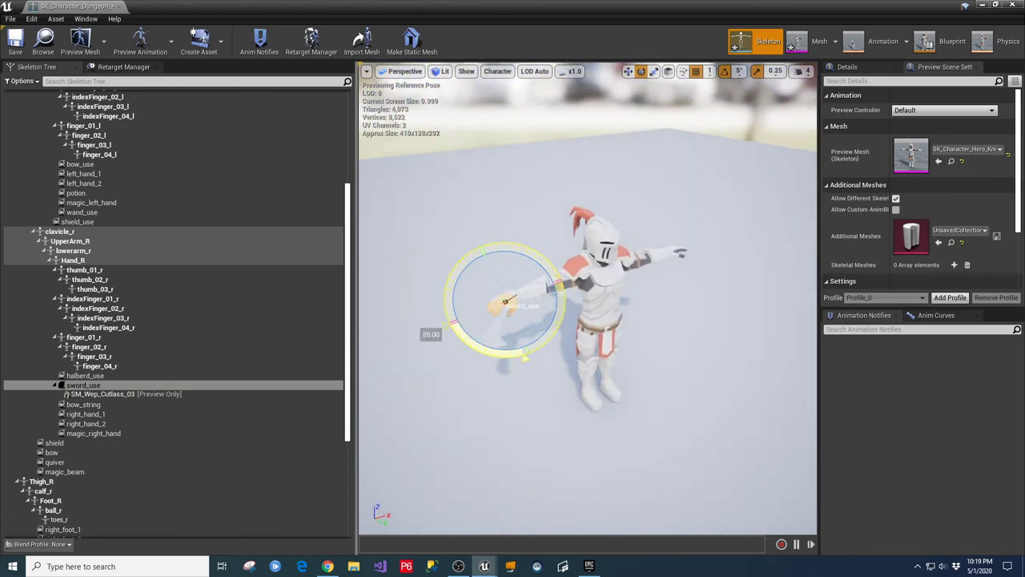
{"action": "left_click", "coordinate": [15, 41]}
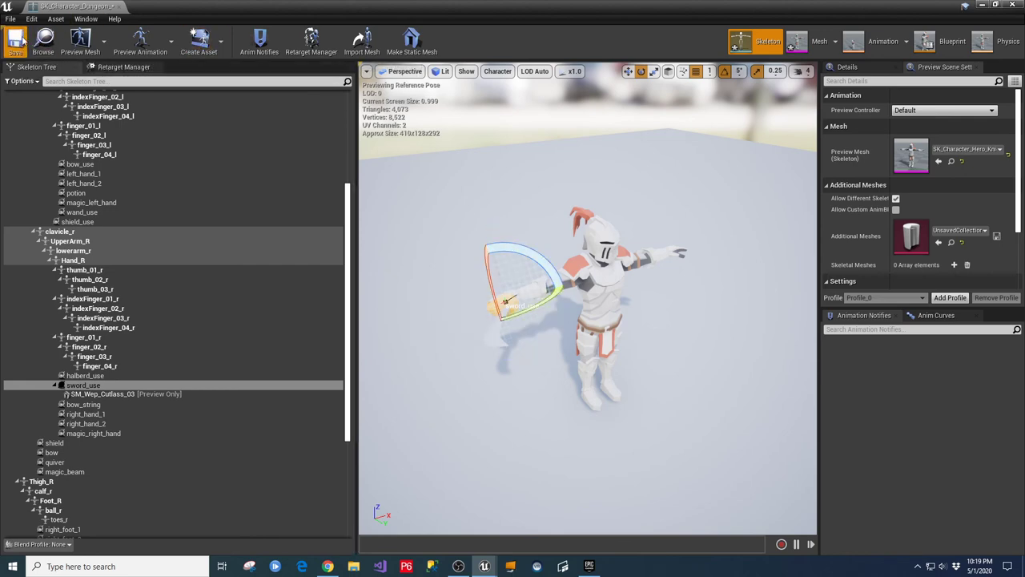
{"action": "left_click", "coordinate": [119, 7]}
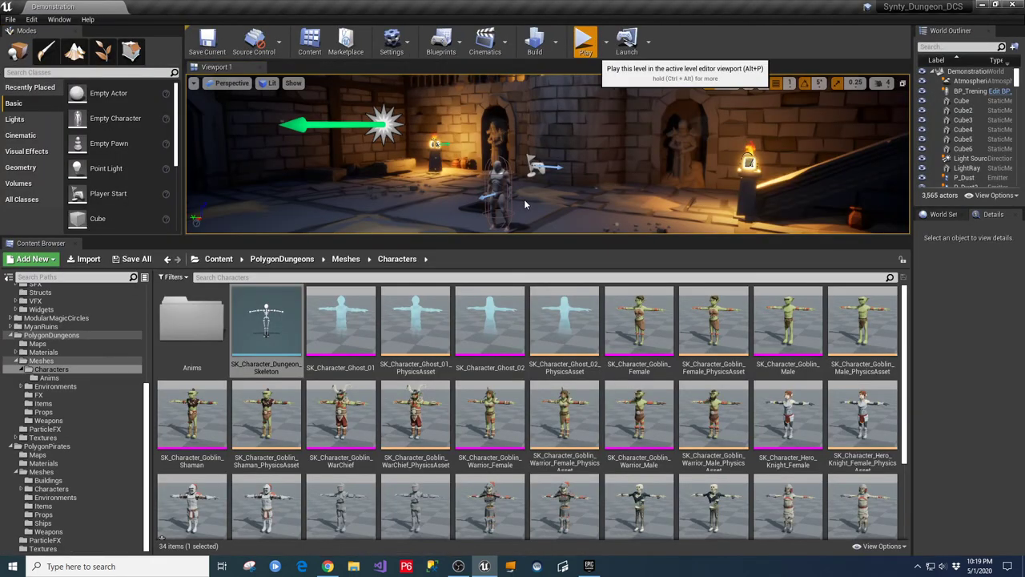
Step: Play the level full screen and move the knight around to examine the sheathed cutlass from several sides
{"action": "key", "text": "alt+p"}
{"action": "key", "text": "F11"}
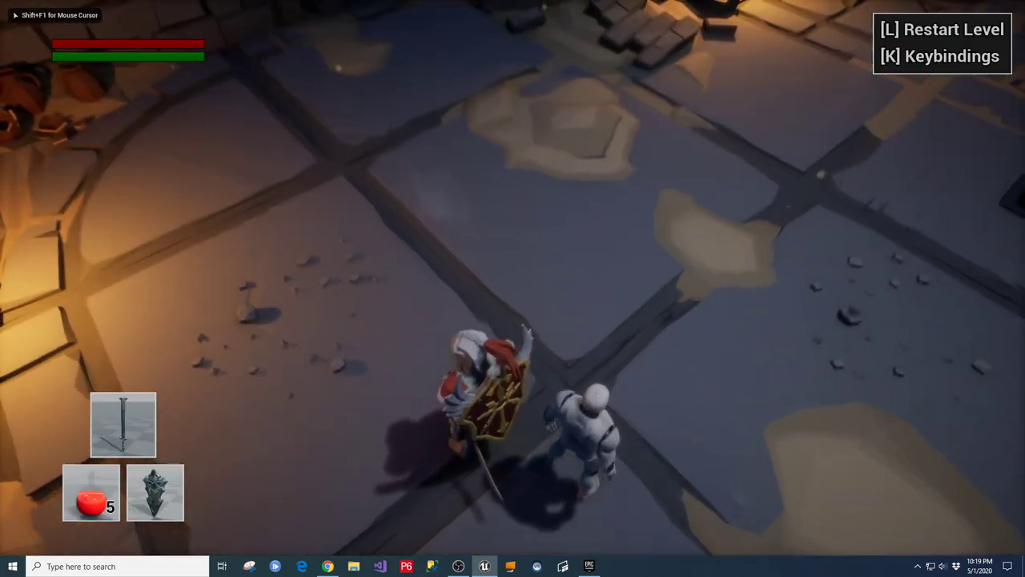
{"action": "key", "text": "w"}
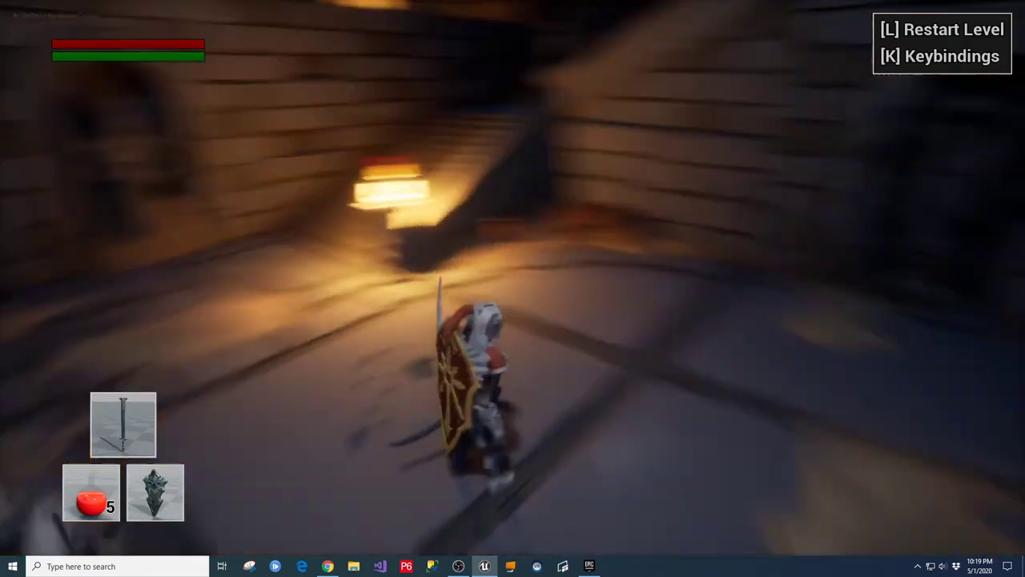
{"action": "key", "text": "a"}
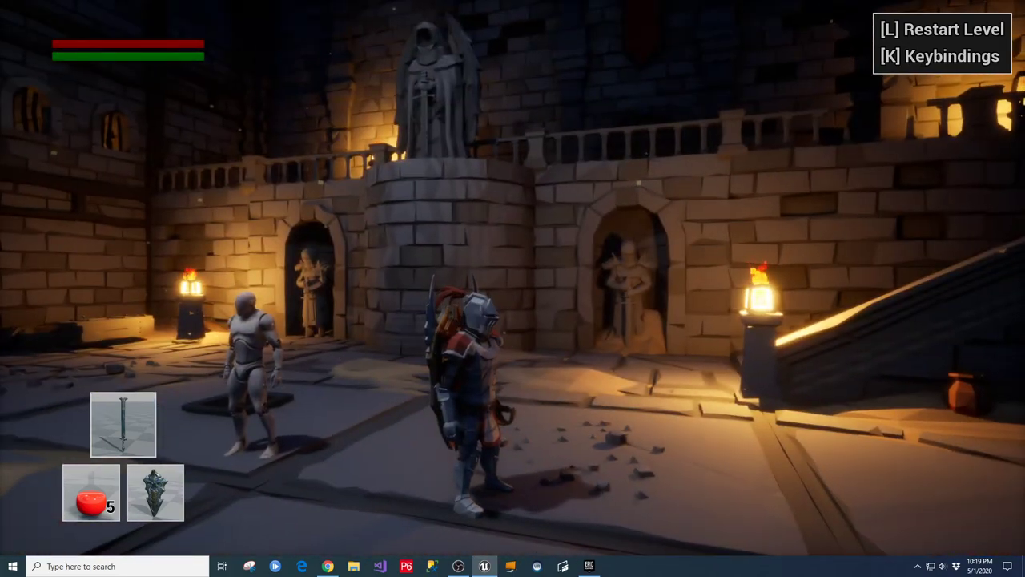
{"action": "key", "text": "s"}
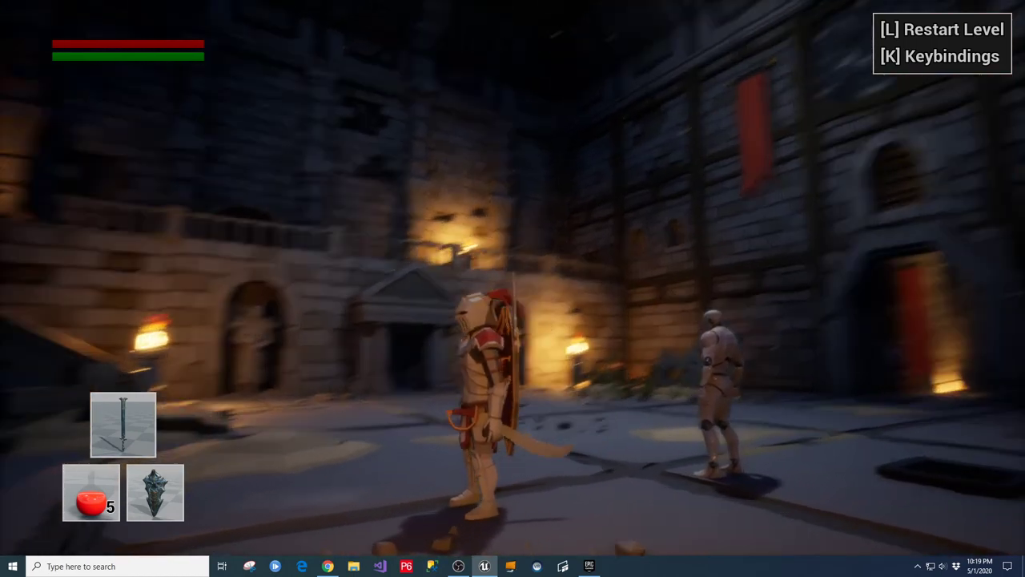
Step: Draw the cutlass, target and attack the mannequin enemy, and examine how the blade sits in the hand while fighting and running
{"action": "key", "text": "s"}
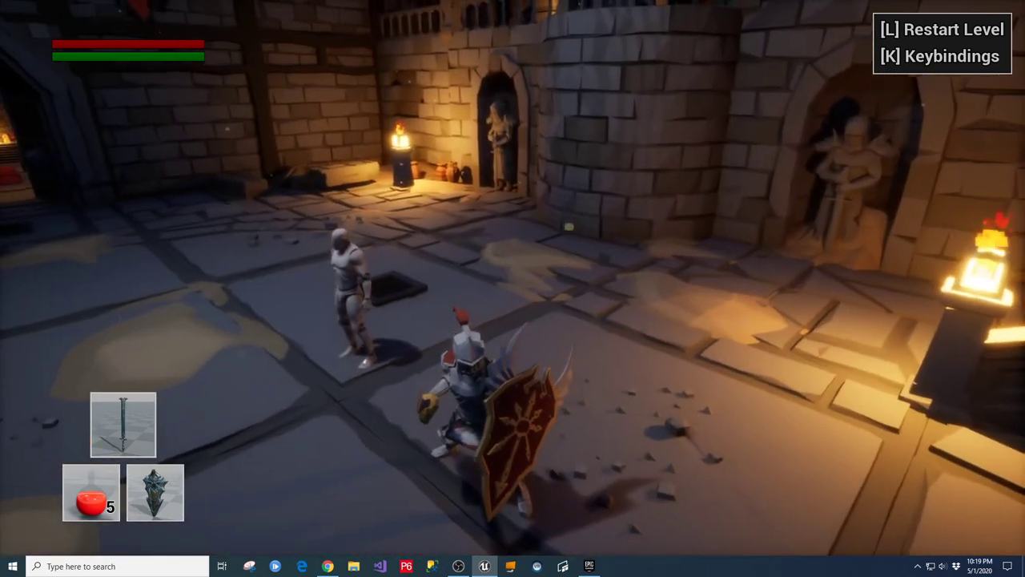
{"action": "key", "text": "w"}
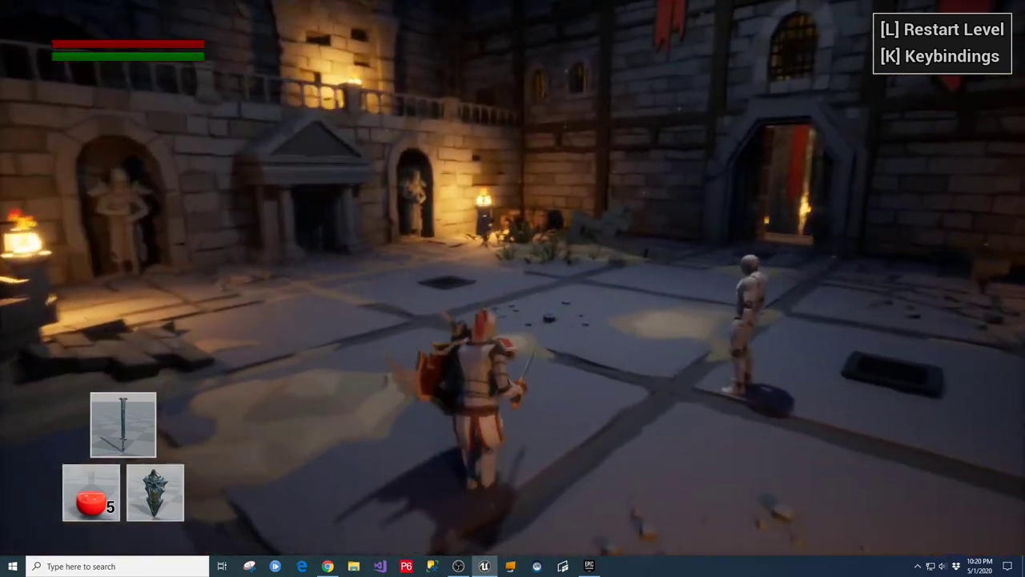
{"action": "key", "text": "w"}
{"action": "key", "text": "w"}
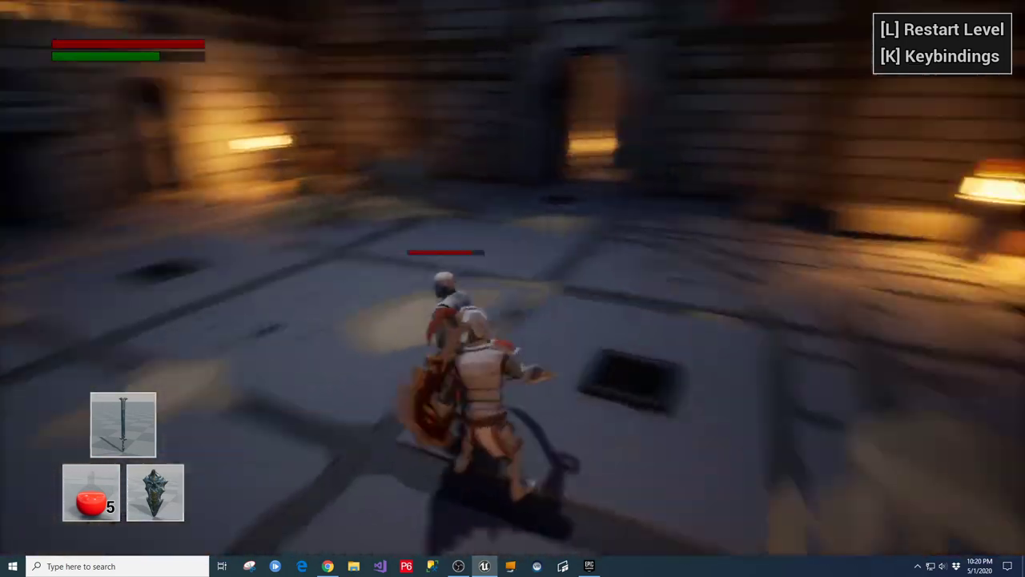
{"action": "key", "text": "Tab"}
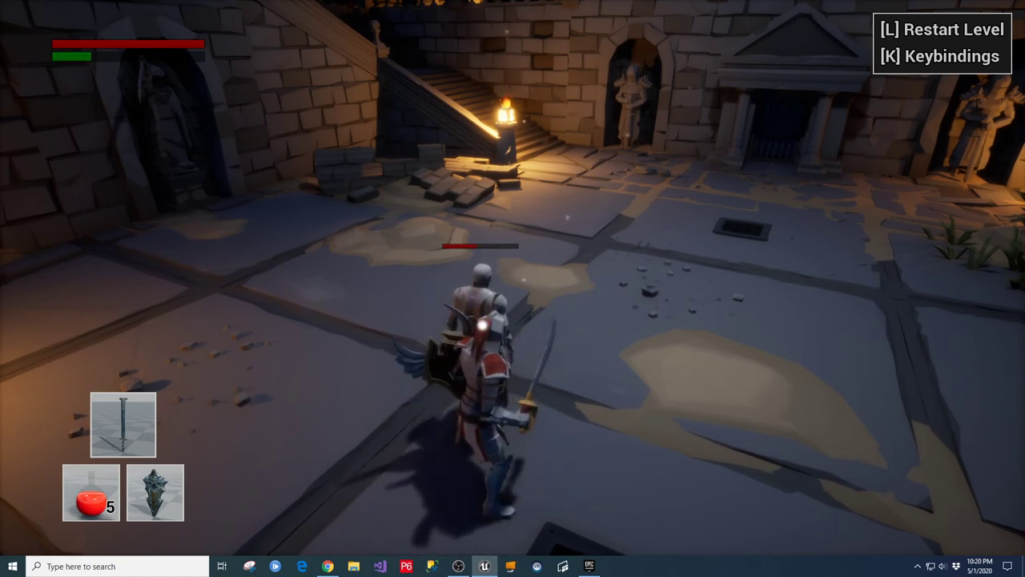
{"action": "key", "text": "w"}
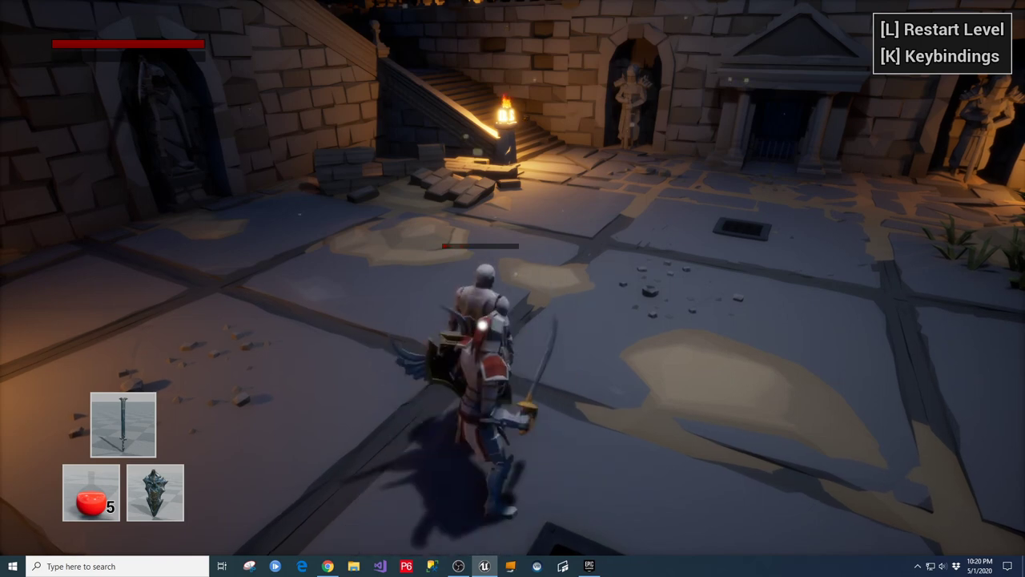
{"action": "key", "text": "w"}
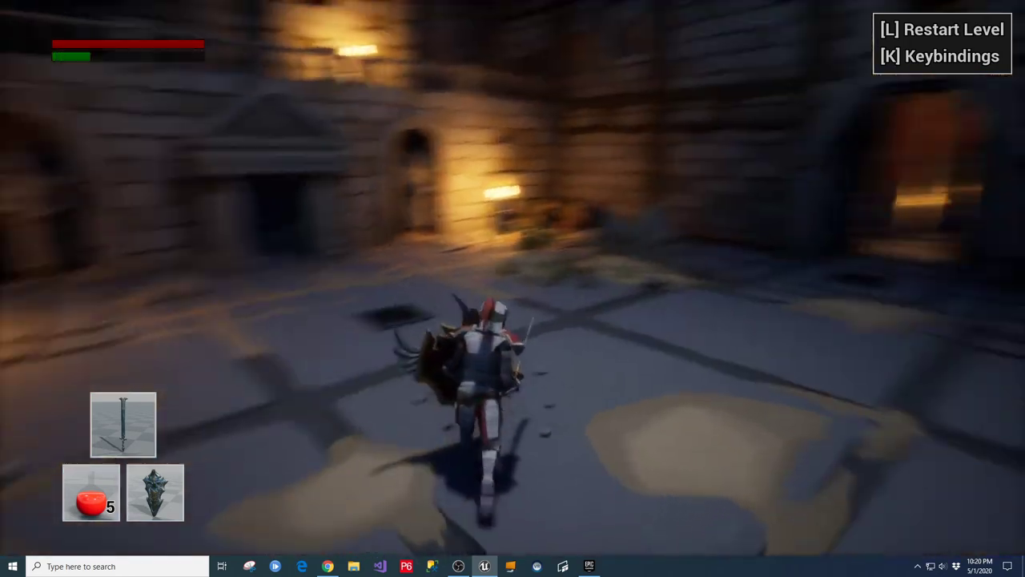
{"action": "key", "text": "w"}
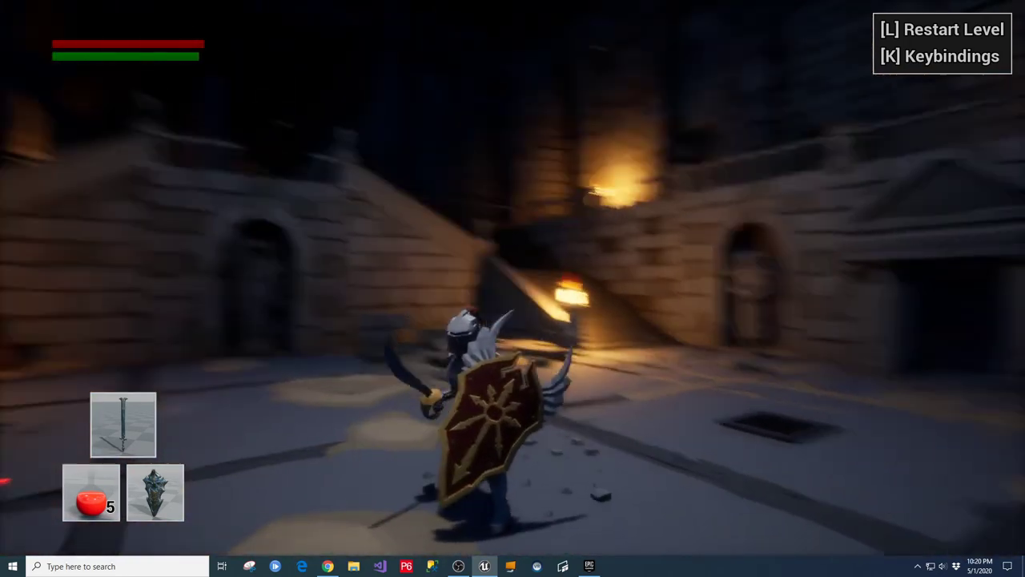
{"action": "key", "text": "w"}
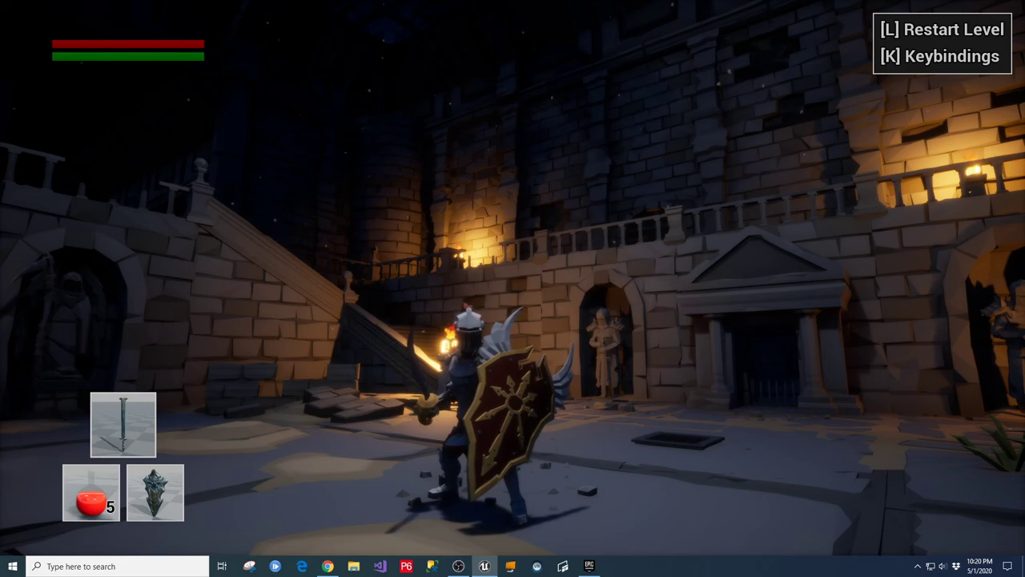
{"action": "key", "text": "w"}
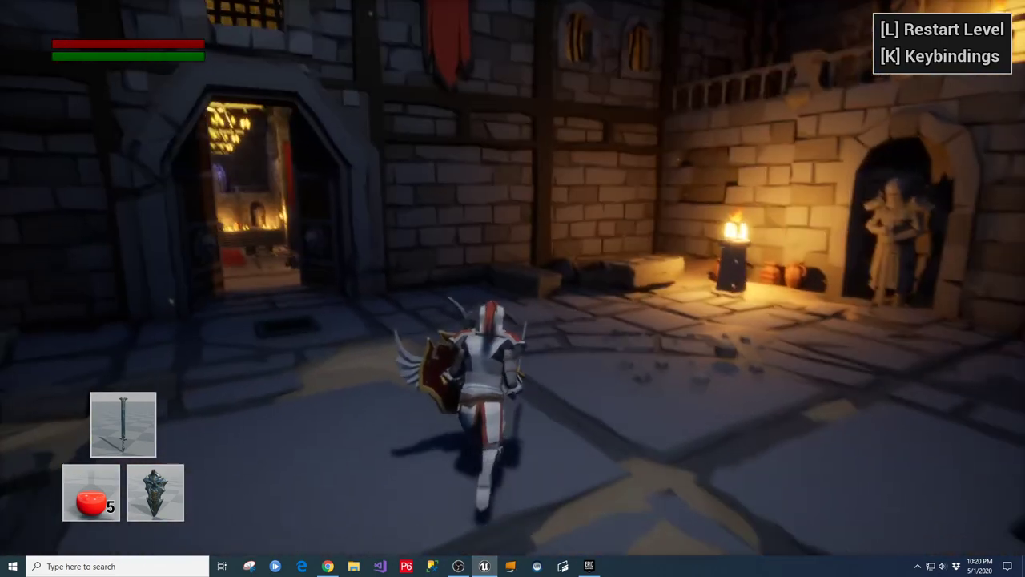
Step: Look through the character's inventory and equipment windows and close them
{"action": "key", "text": "i"}
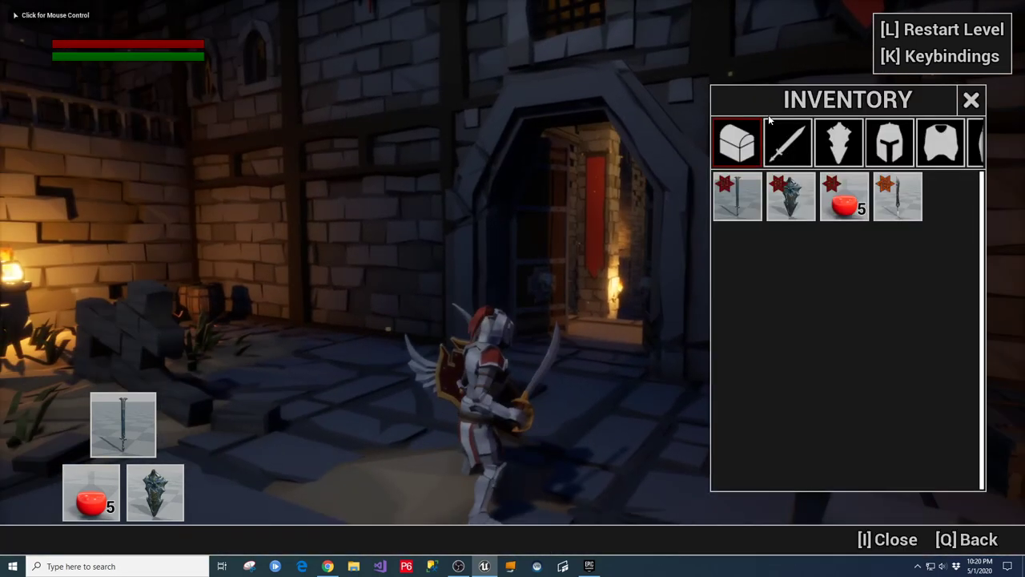
{"action": "key", "text": "i"}
{"action": "key", "text": "u"}
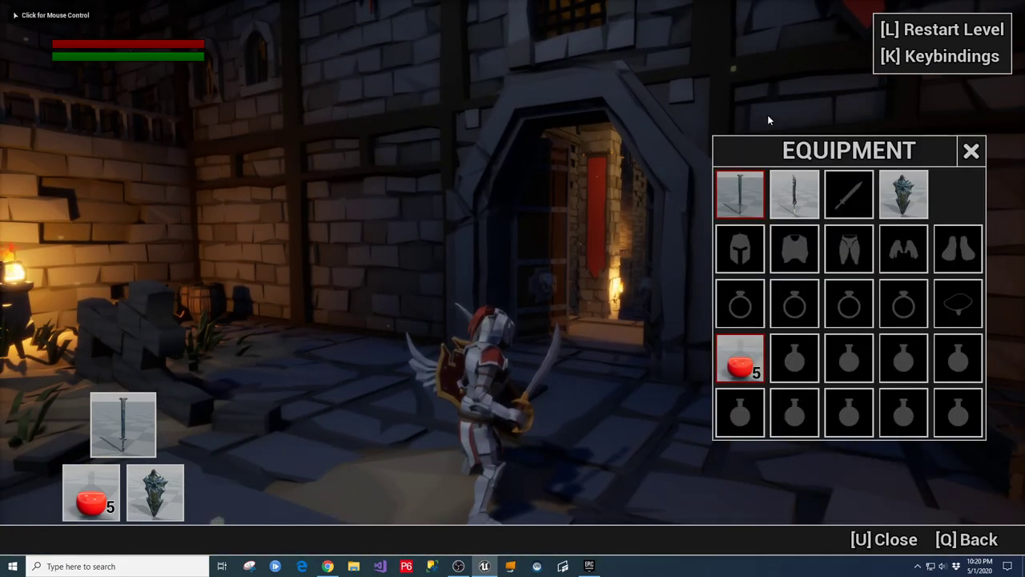
{"action": "key", "text": "u"}
Step: Run the knight through the castle hall and skull opening into the cave, past the giant rib bones, to examine it in motion
{"action": "key", "text": "w"}
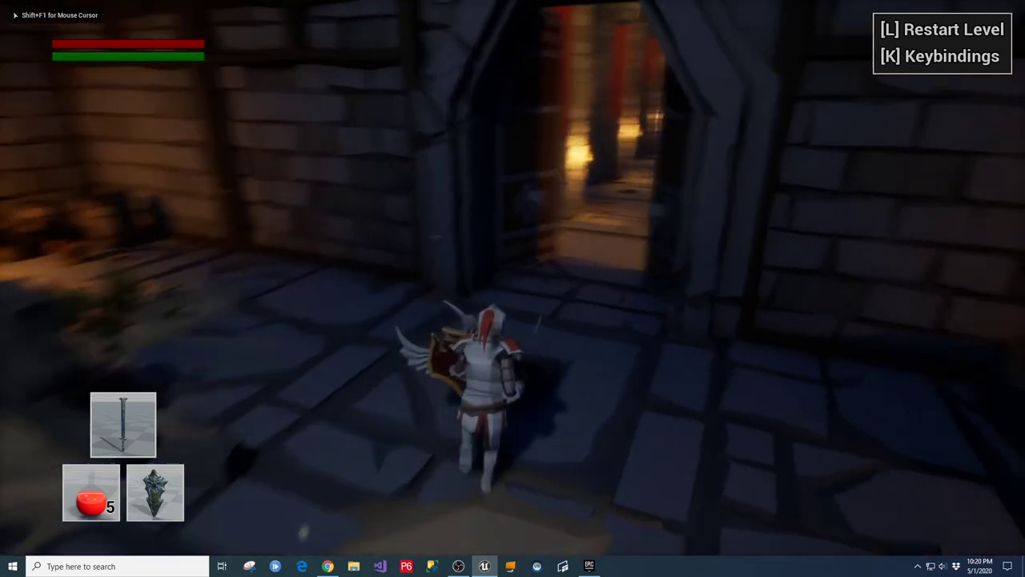
{"action": "key", "text": "w"}
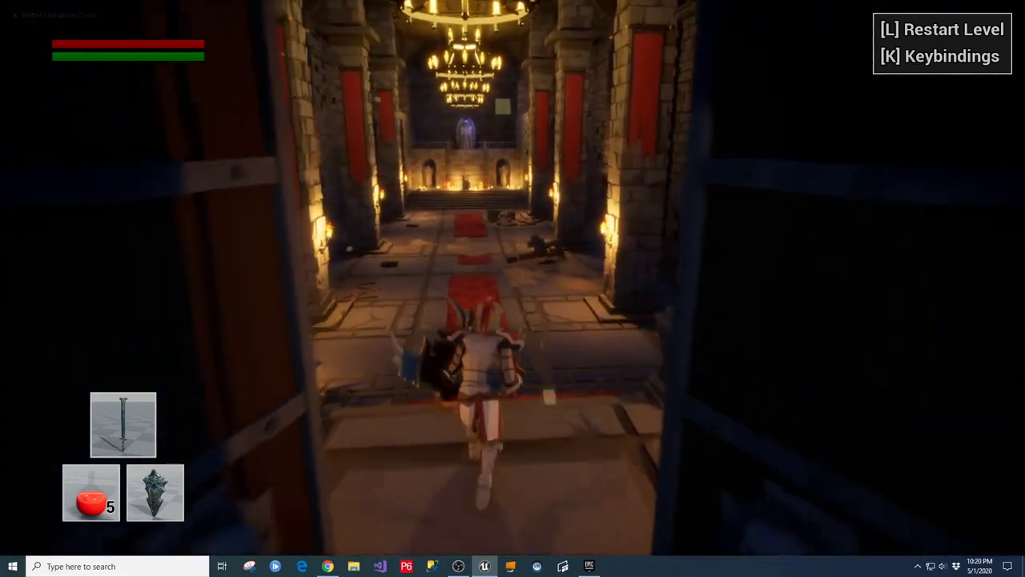
{"action": "key", "text": "w"}
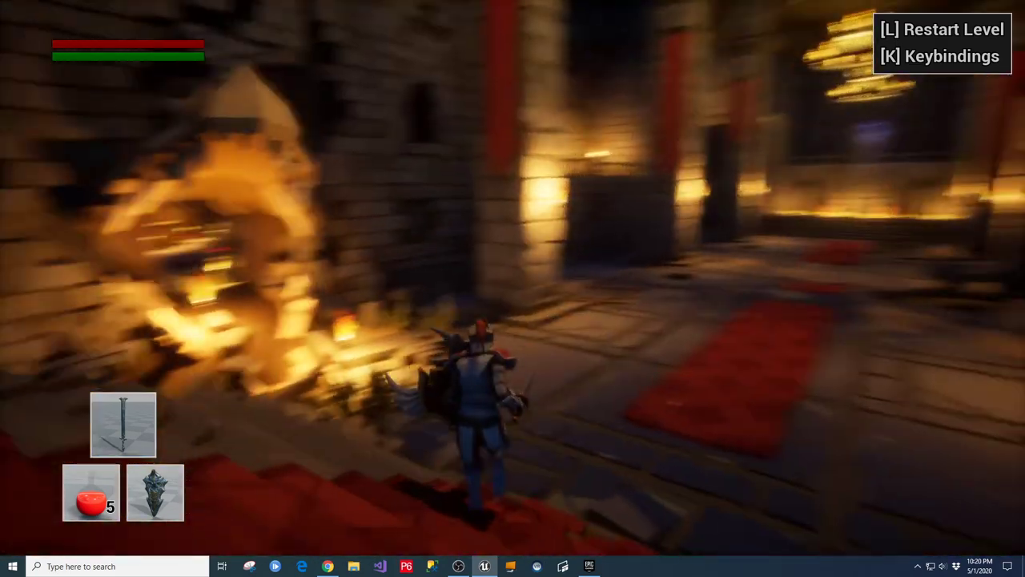
{"action": "key", "text": "w"}
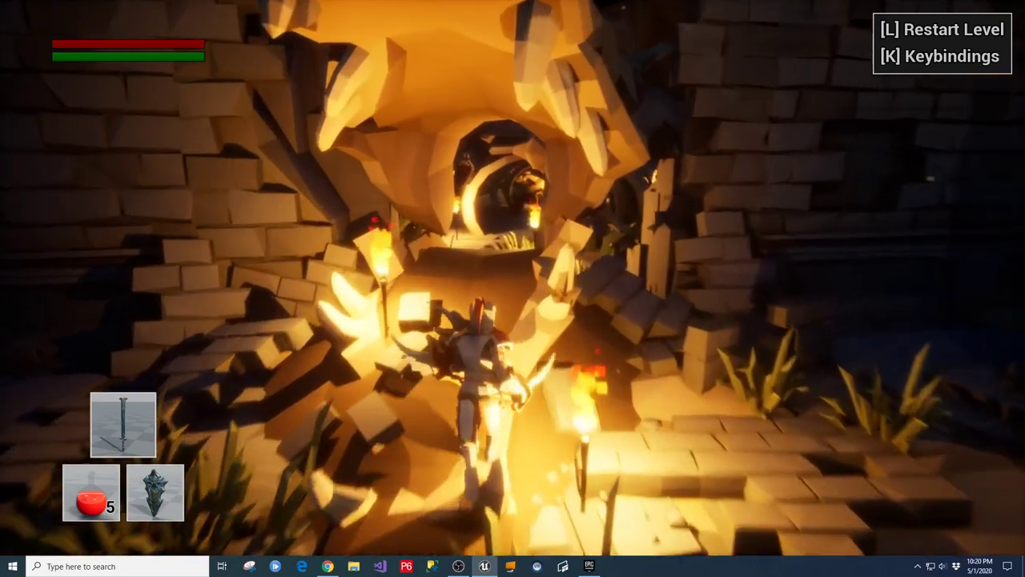
{"action": "key", "text": "w"}
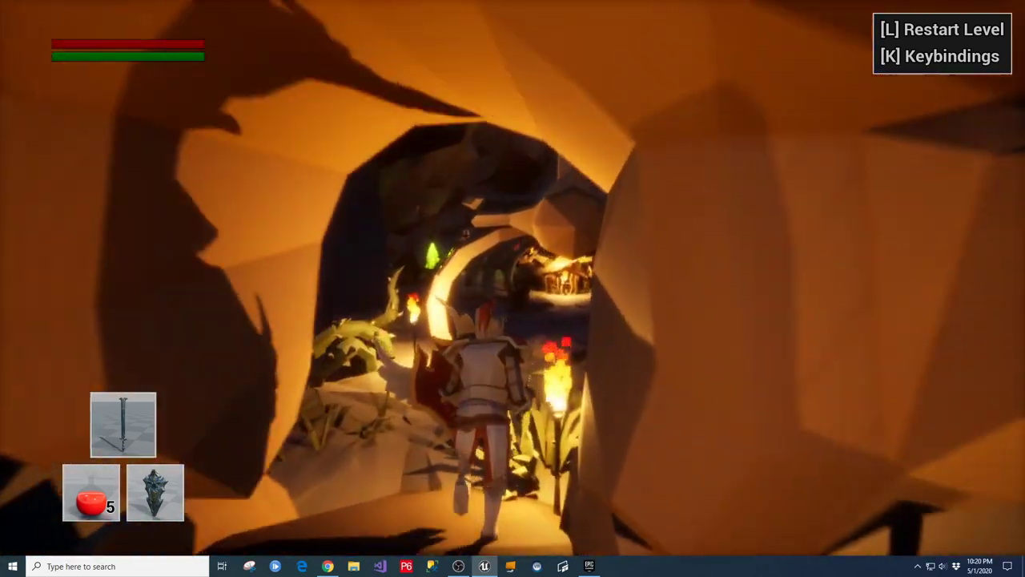
{"action": "key", "text": "w"}
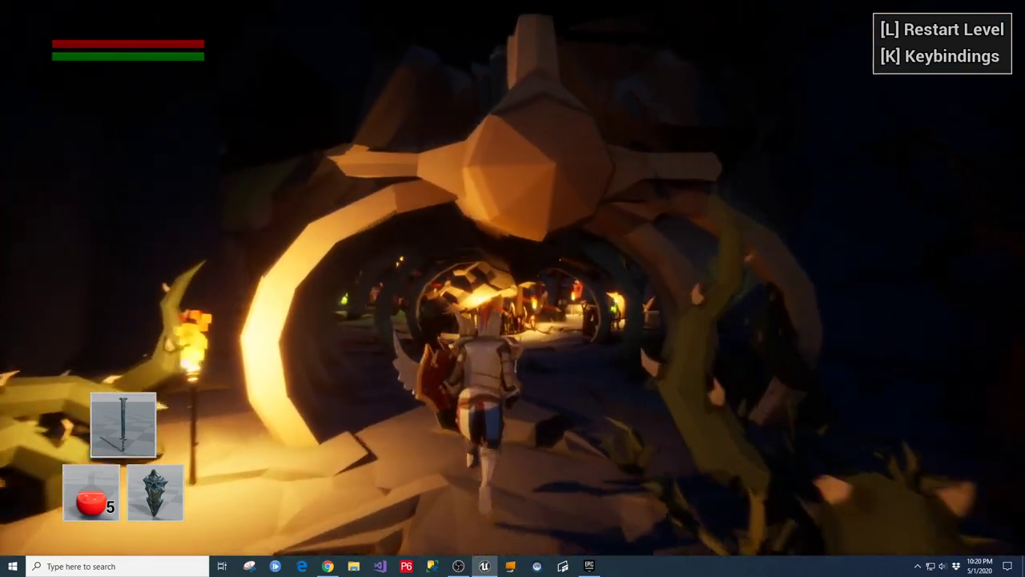
{"action": "key", "text": "w"}
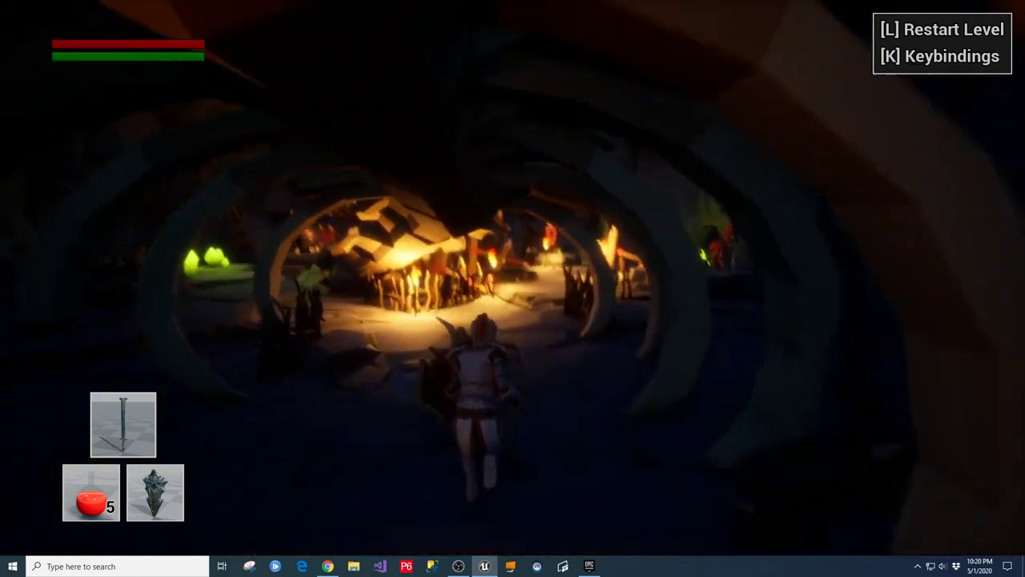
Step: Take the knight across the wooden plank bridge to the campfire camp, watching the cutlass and shield while running
{"action": "key", "text": "w"}
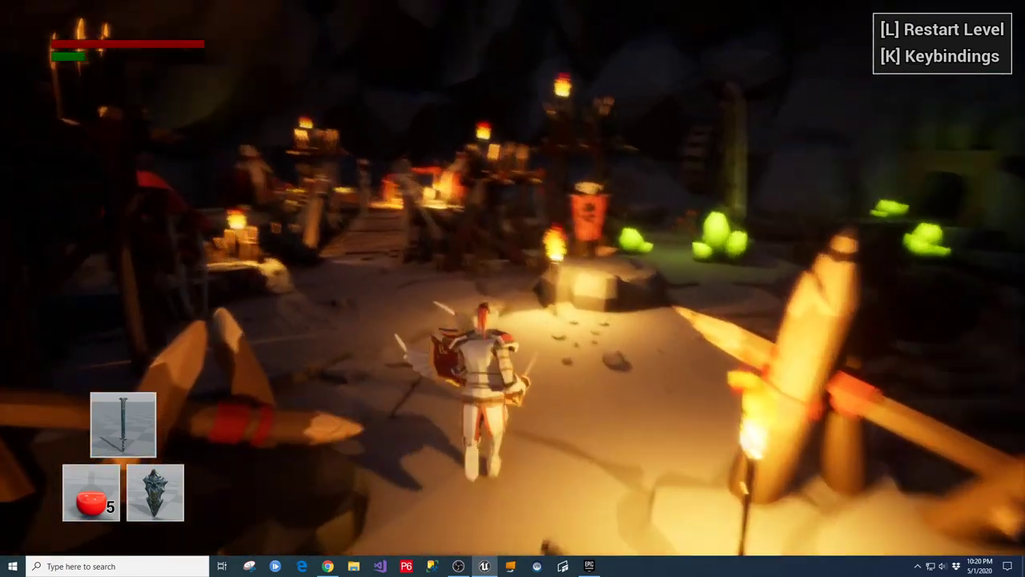
{"action": "key", "text": "w"}
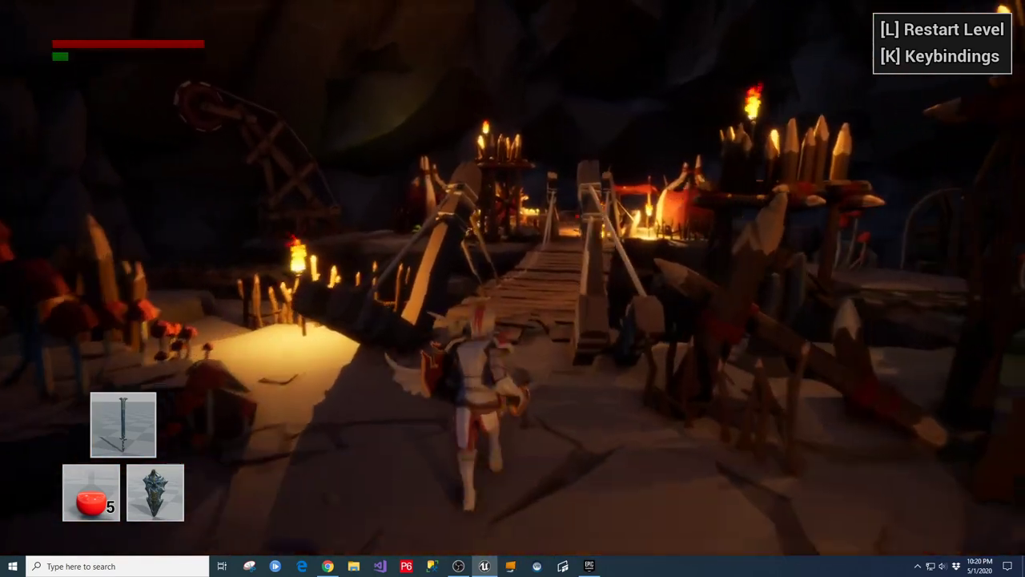
{"action": "key", "text": "w"}
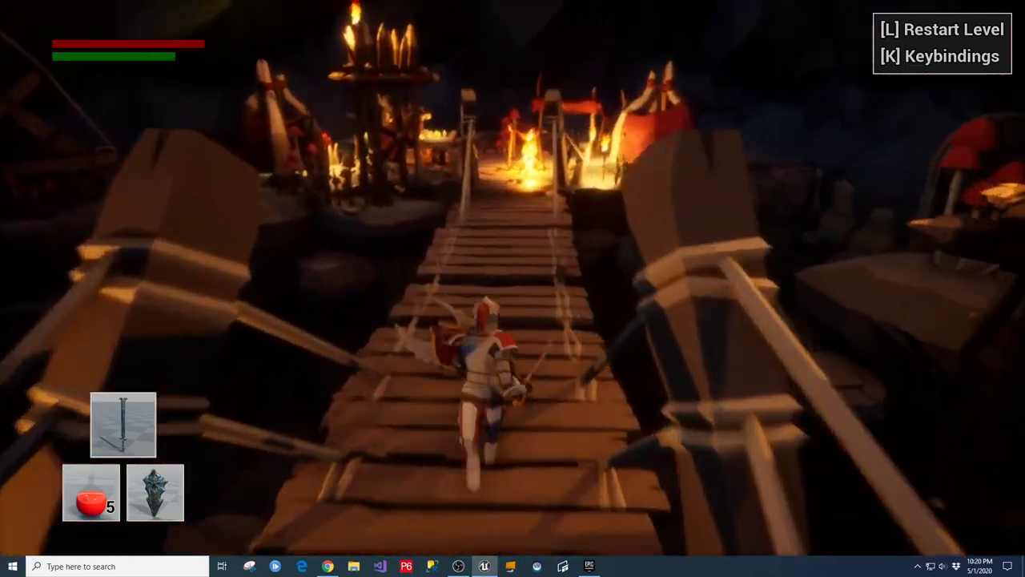
{"action": "key", "text": "w"}
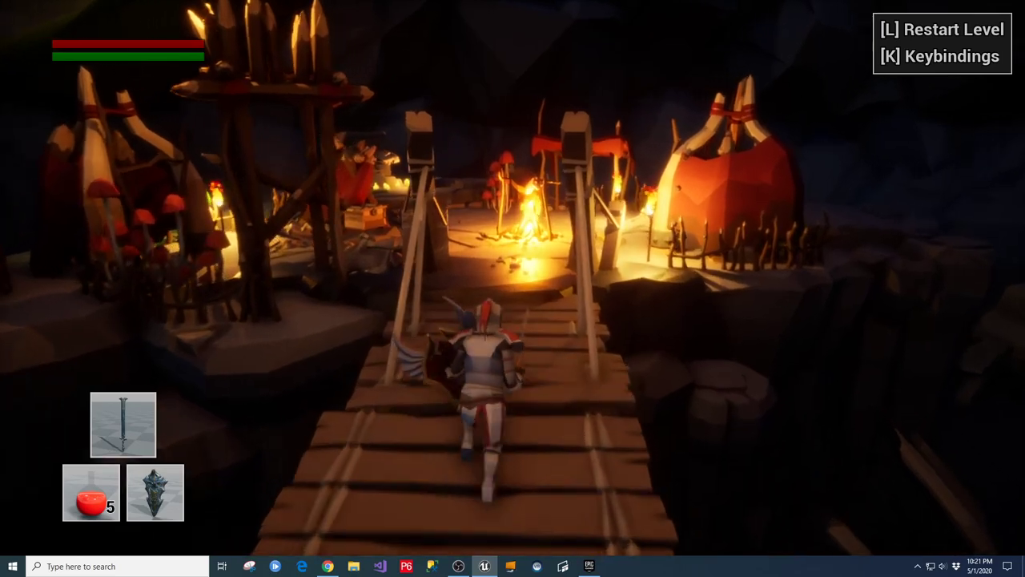
{"action": "key", "text": "w"}
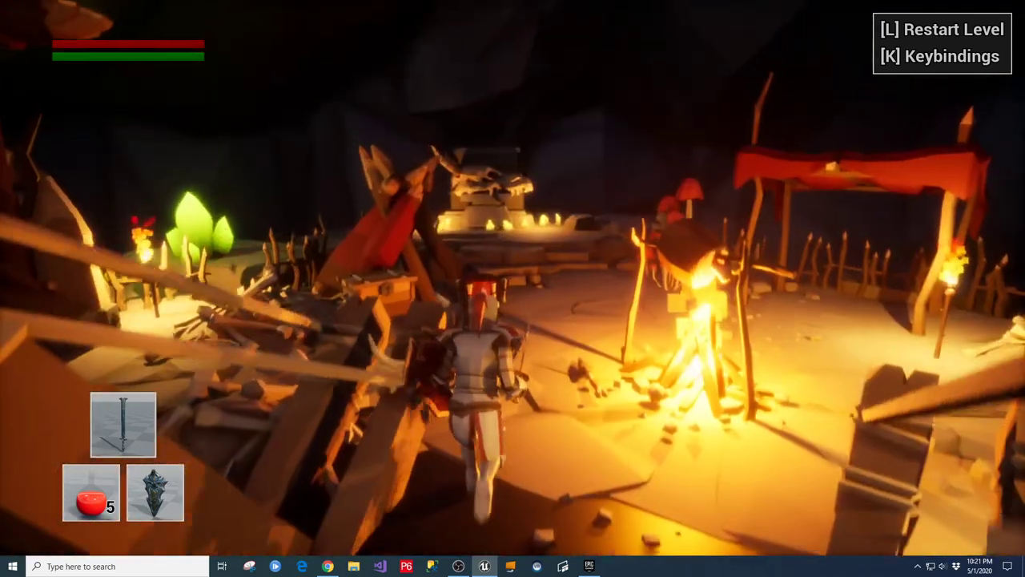
Step: Move the knight around beside the campfire and examine its armour, shield and cutlass from the front and side
{"action": "key", "text": "w"}
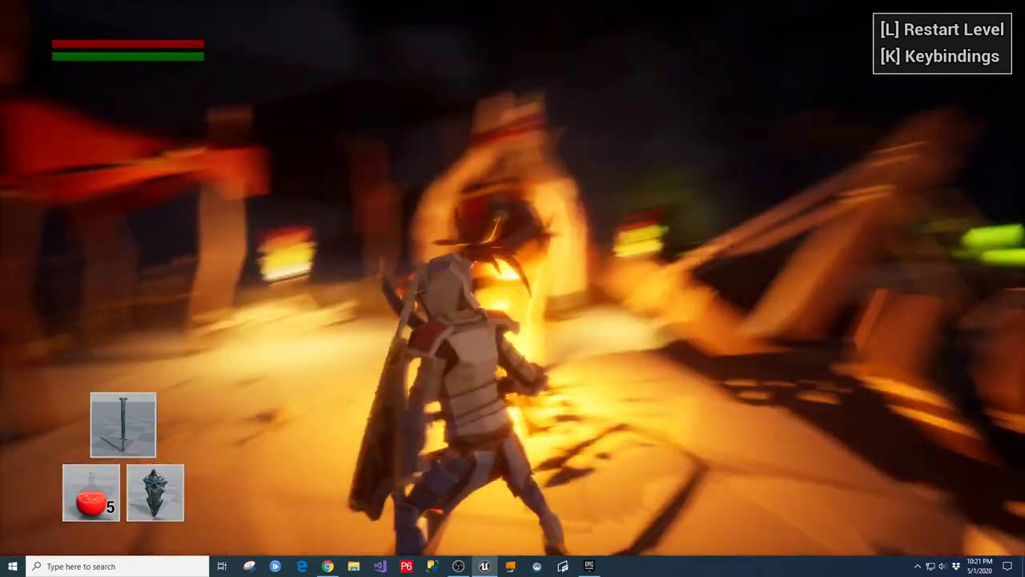
{"action": "key", "text": "s"}
{"action": "key", "text": "d"}
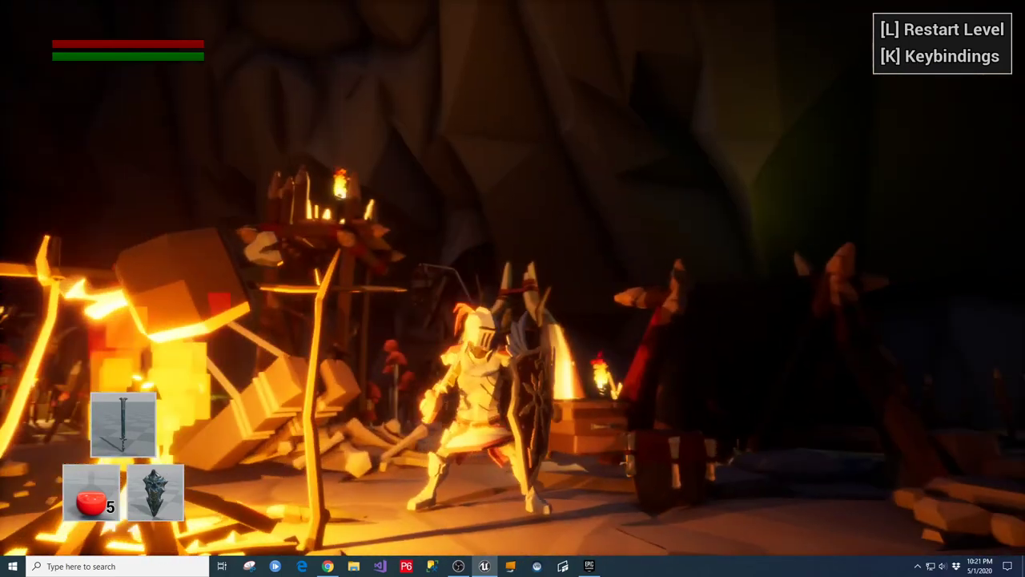
{"action": "key", "text": "w"}
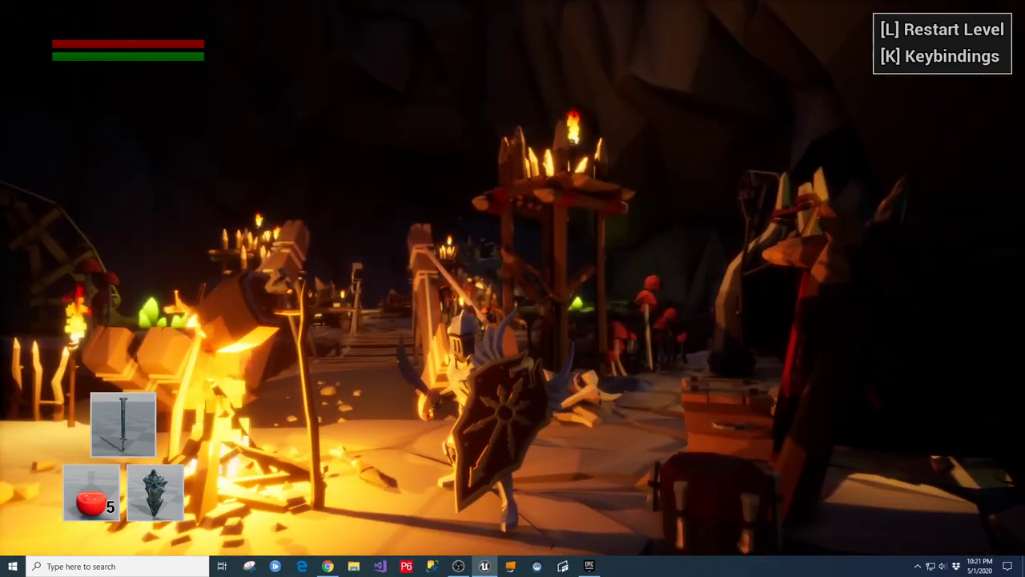